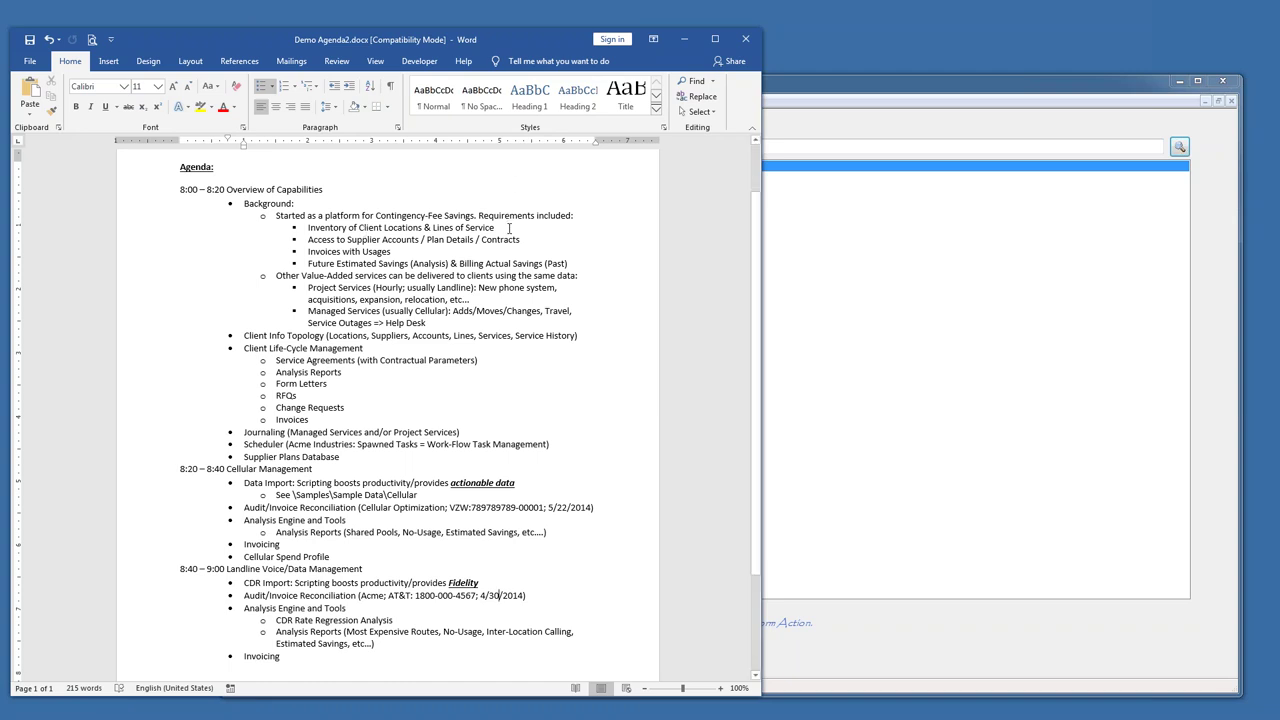
# - Open the Acme Industries record from the Search for Client Name list
pyautogui.click(783, 93)
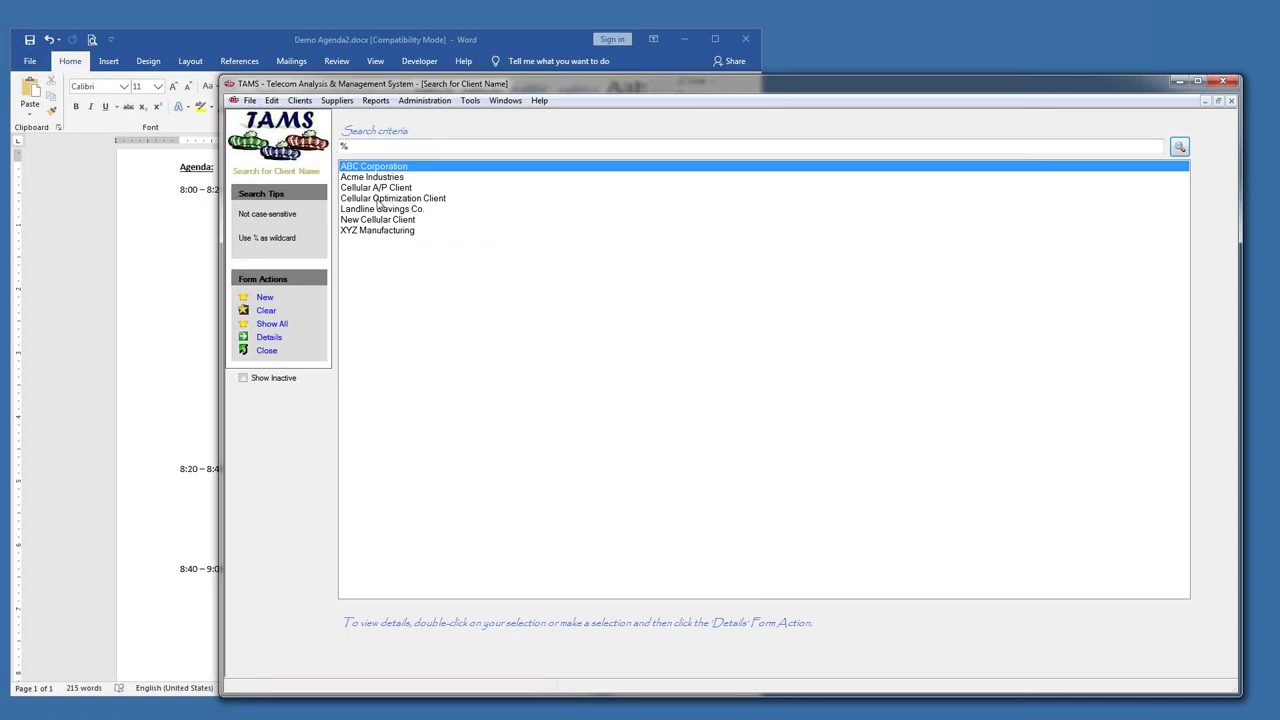
pyautogui.doubleClick(372, 178)
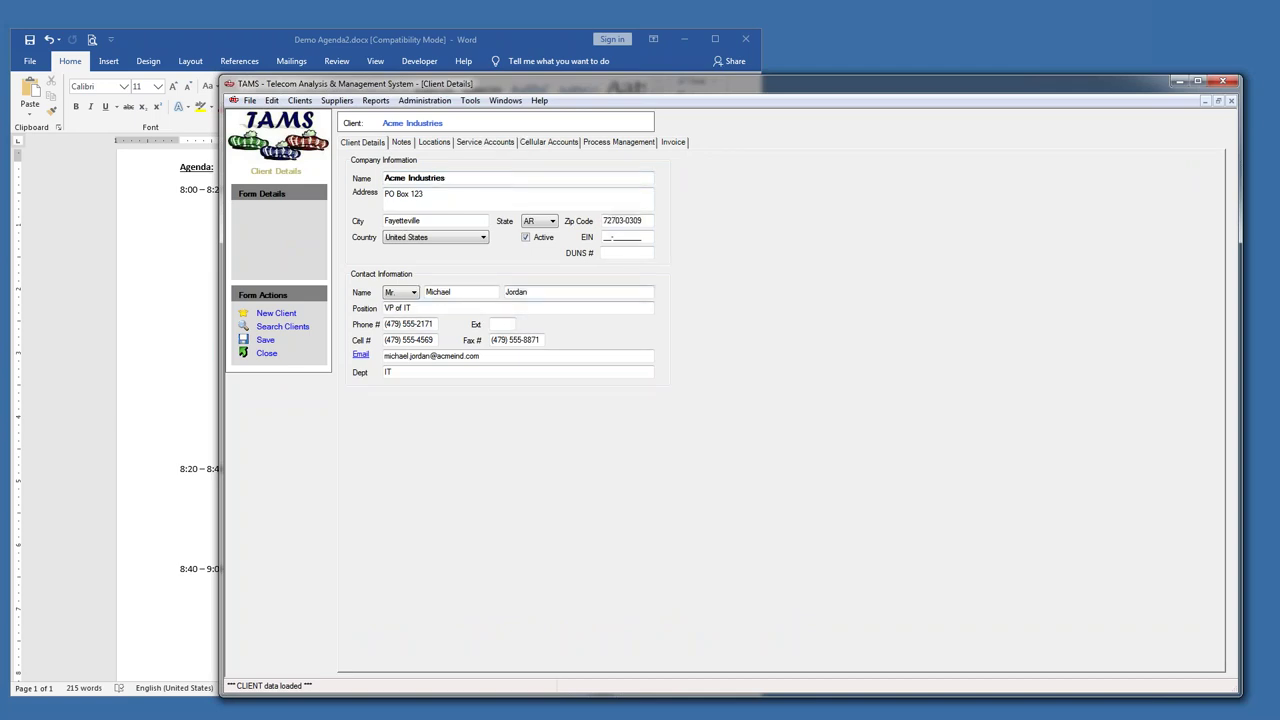
# - Show Acme Industries' Locations tab and select the Saltillo, MX location
pyautogui.click(515, 291)
pyautogui.hotkey('shift', 'Tab')
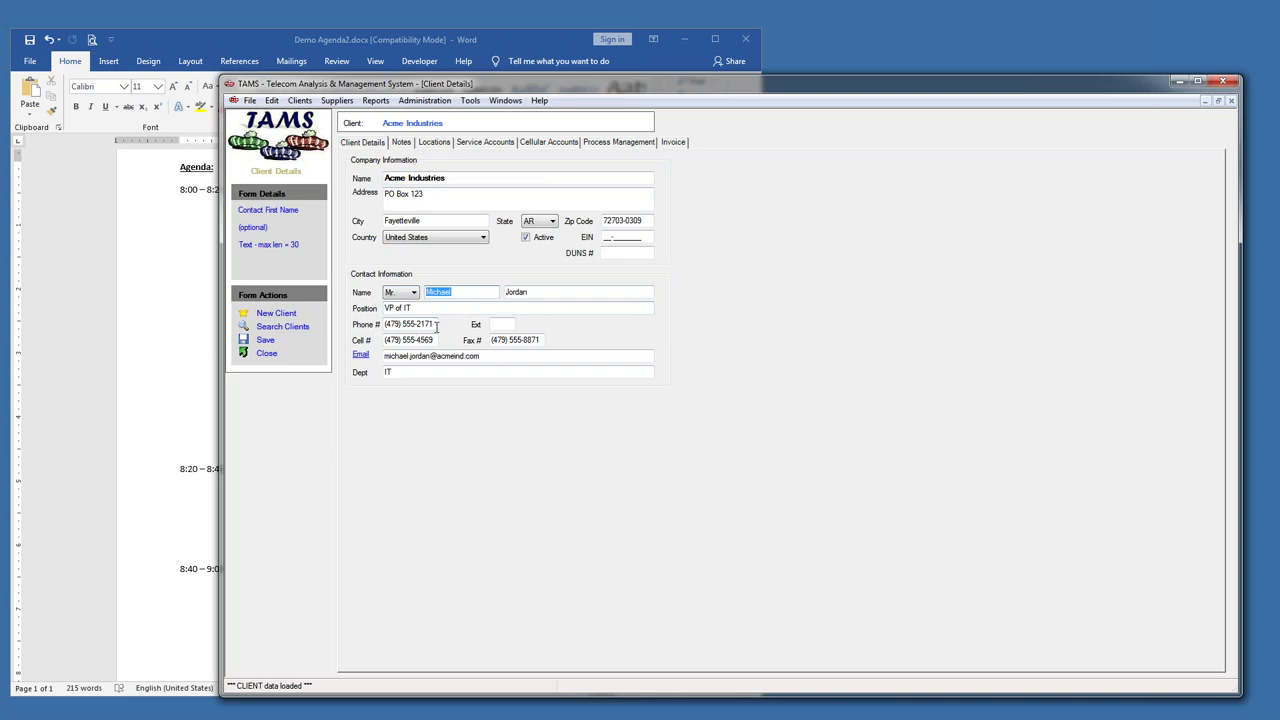
pyautogui.click(432, 143)
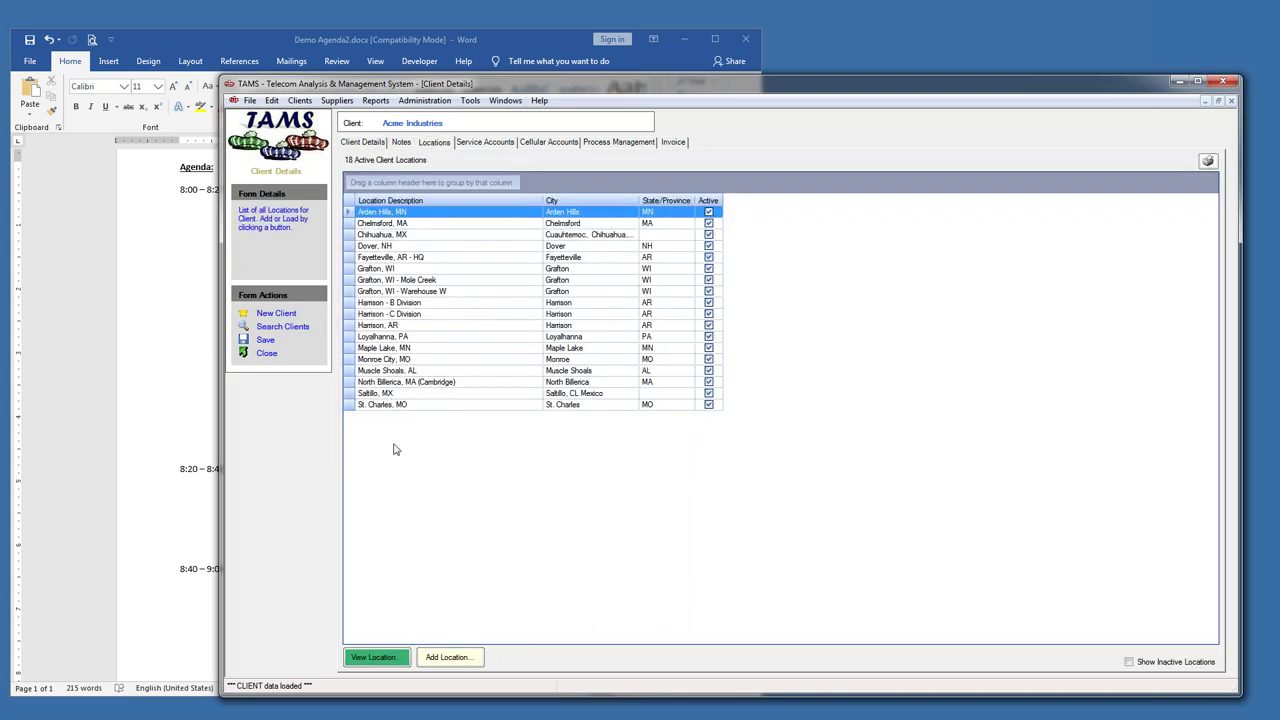
pyautogui.click(349, 393)
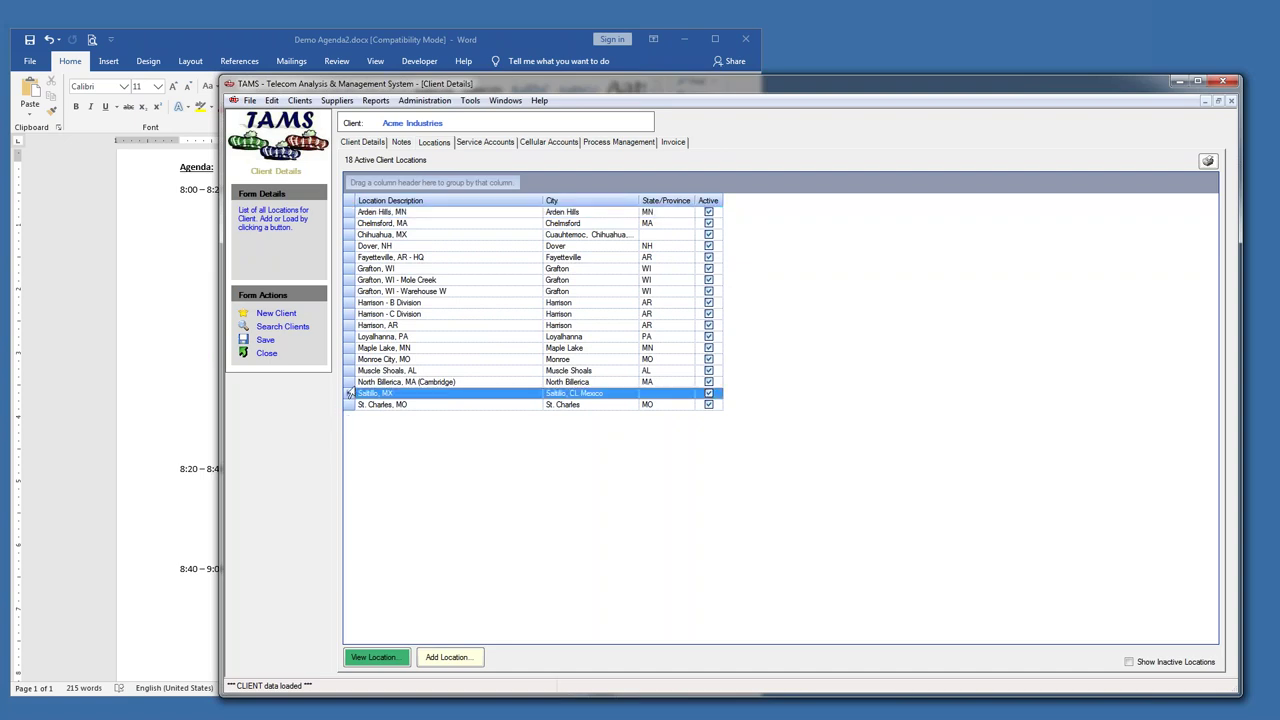
# - Return to Acme's Client Details through the Windows menu and open the Fayetteville, AR - HQ location
pyautogui.click(369, 45)
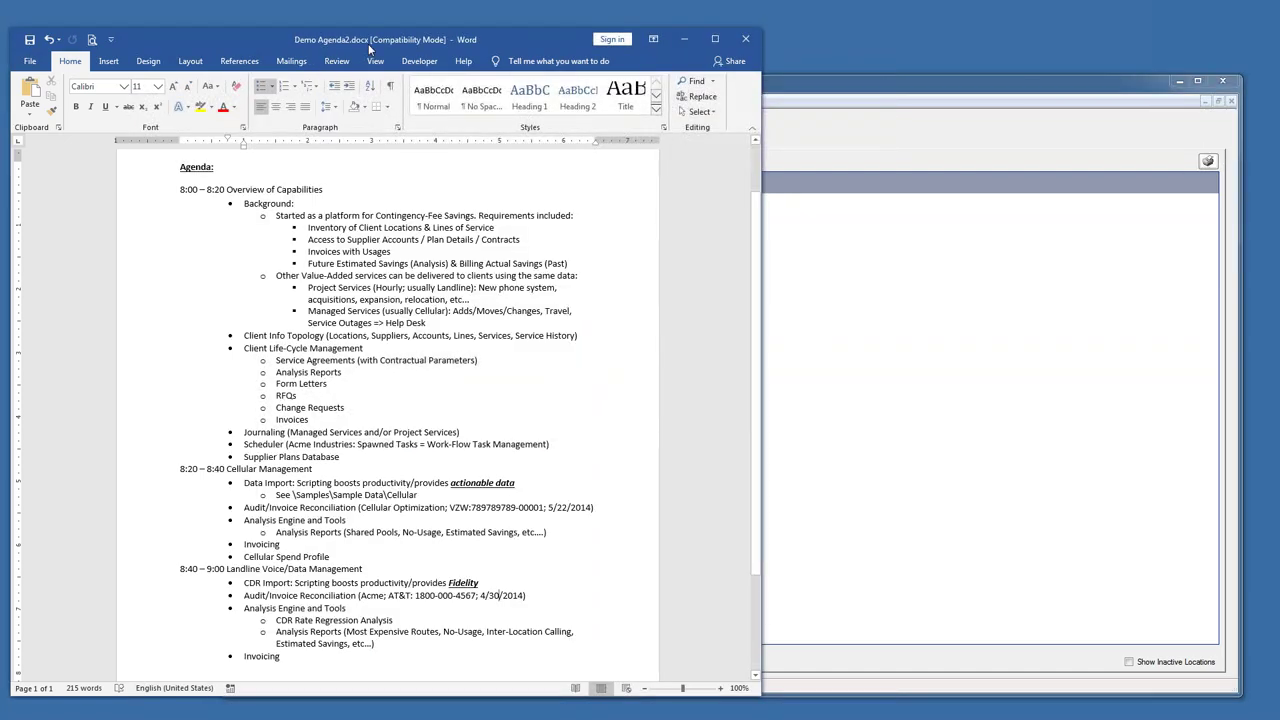
pyautogui.click(800, 82)
pyautogui.click(505, 100)
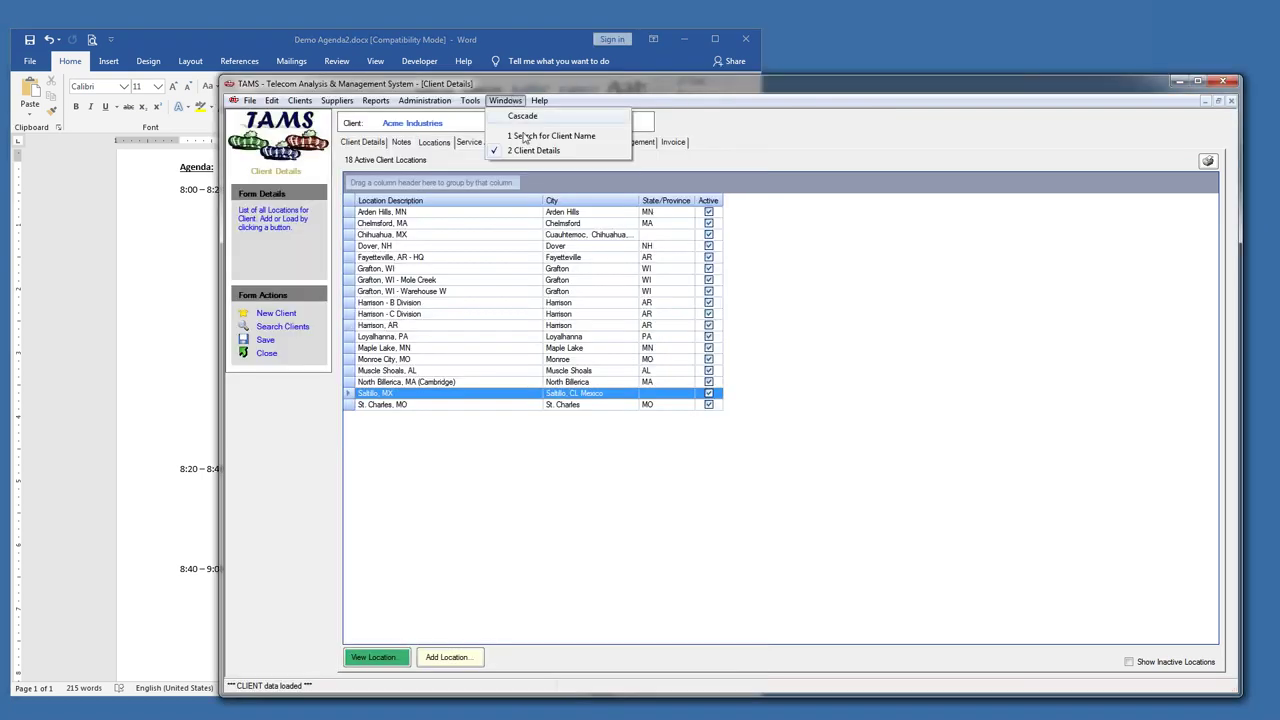
pyautogui.click(522, 138)
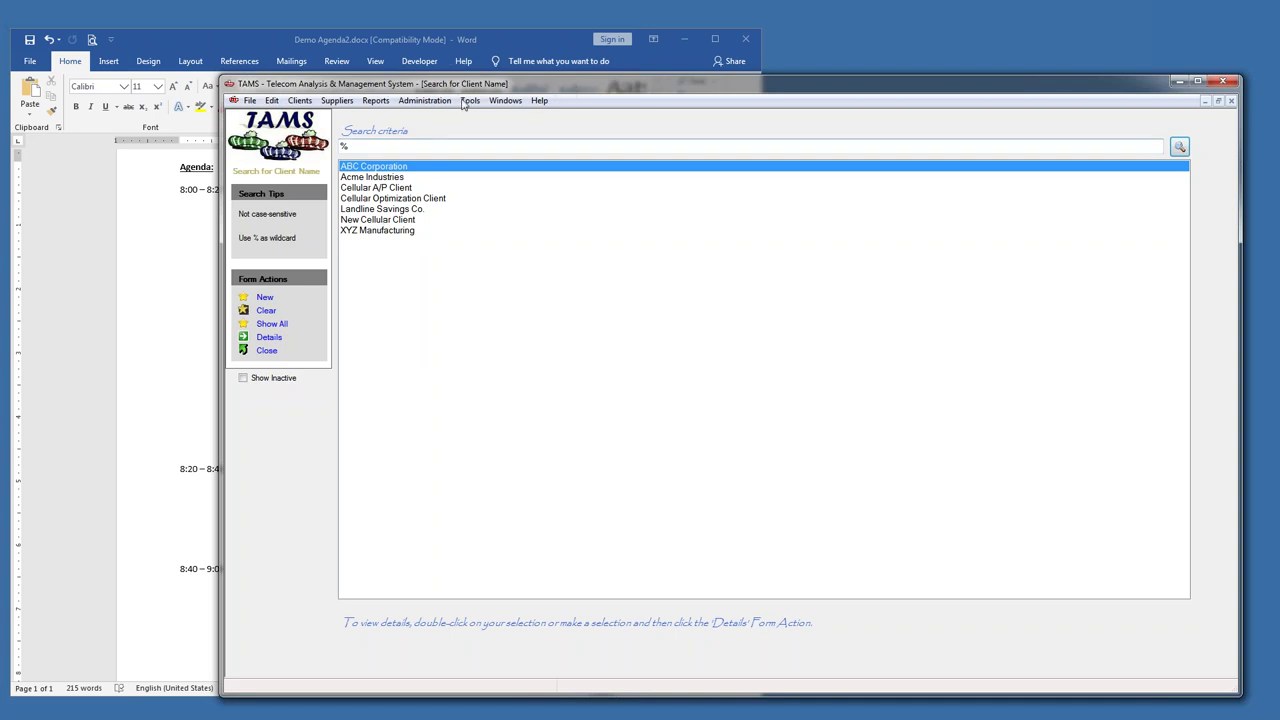
pyautogui.click(505, 101)
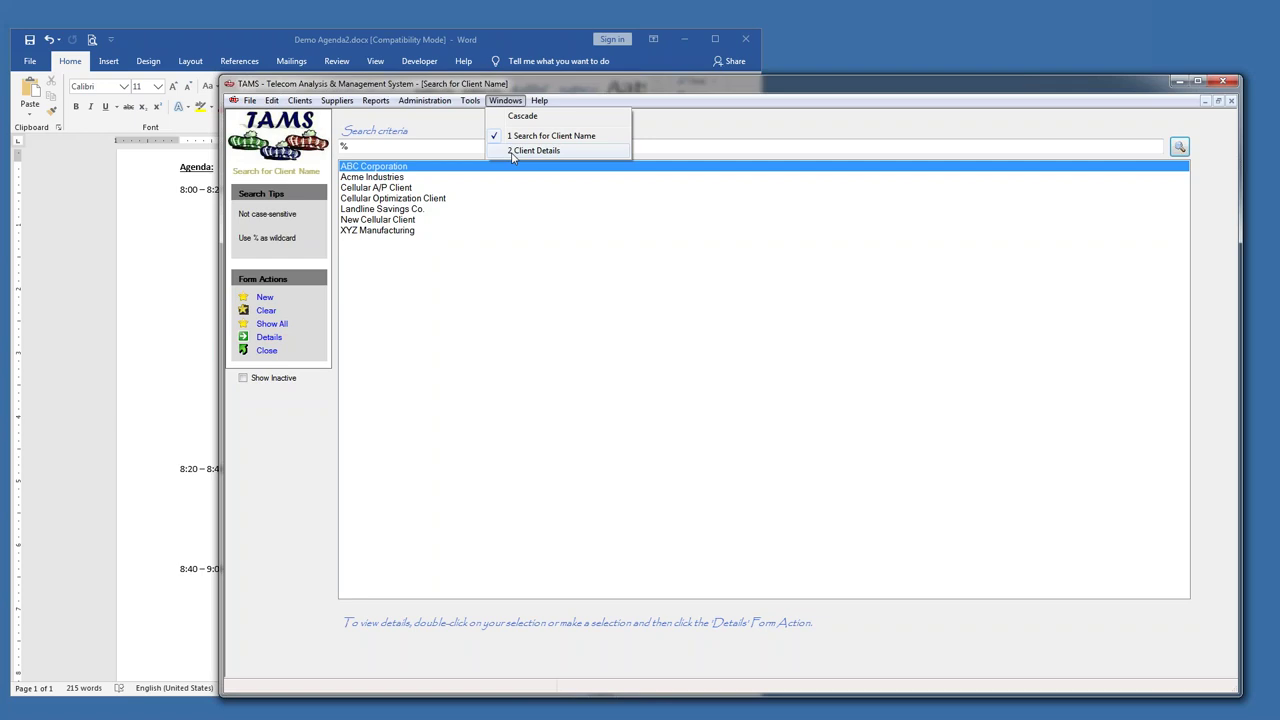
pyautogui.click(512, 151)
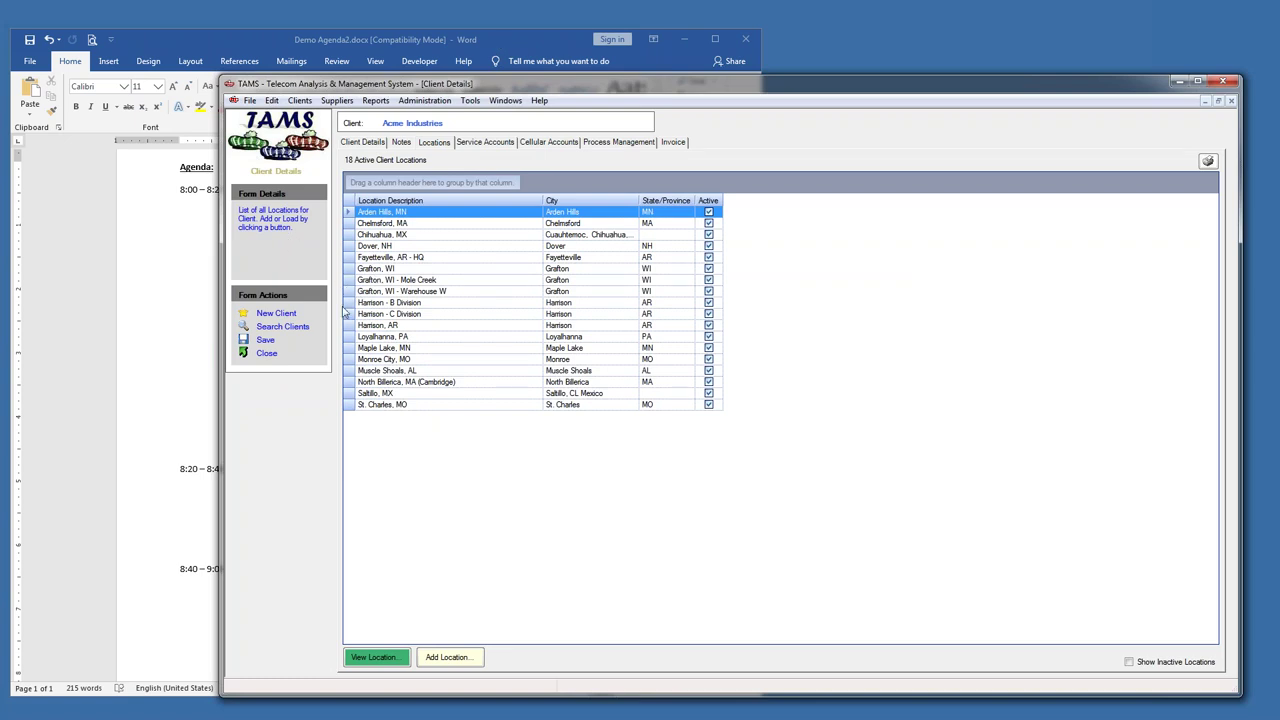
pyautogui.click(346, 258)
pyautogui.doubleClick(346, 258)
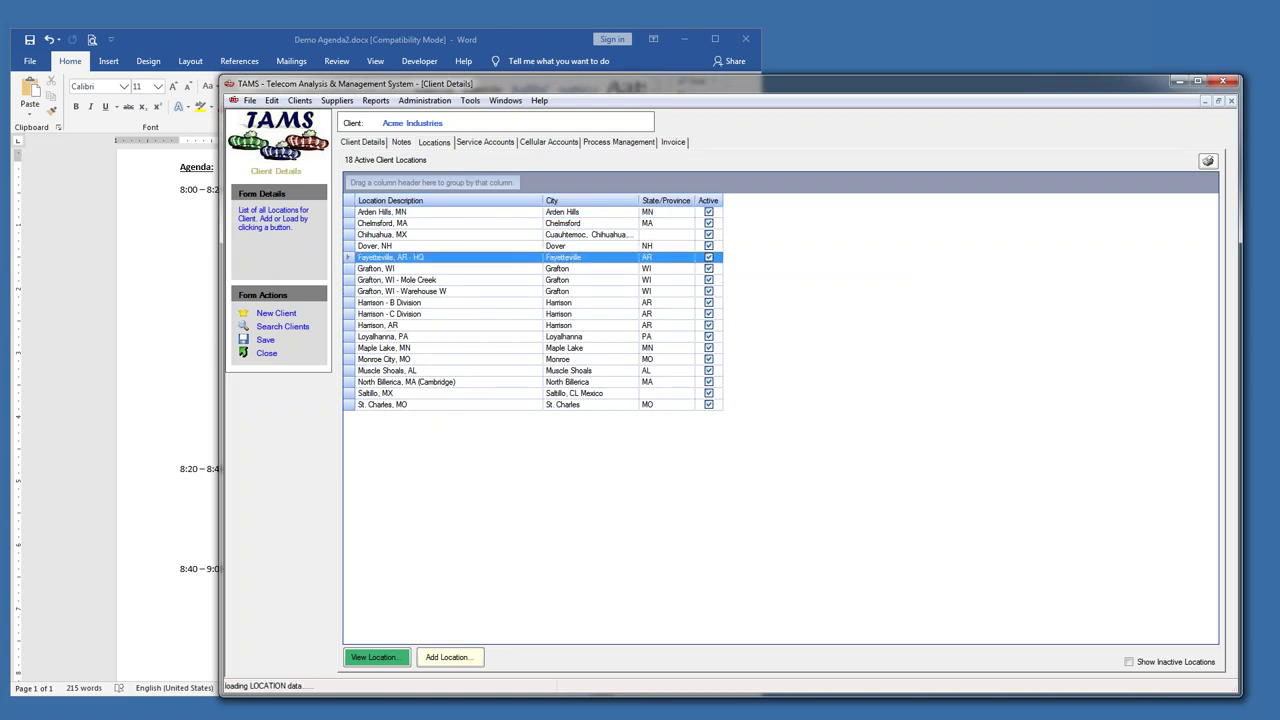
# - View the Getting Started > Form Navigation help page, widening the window to show the whole chart
pyautogui.click(540, 101)
pyautogui.click(554, 126)
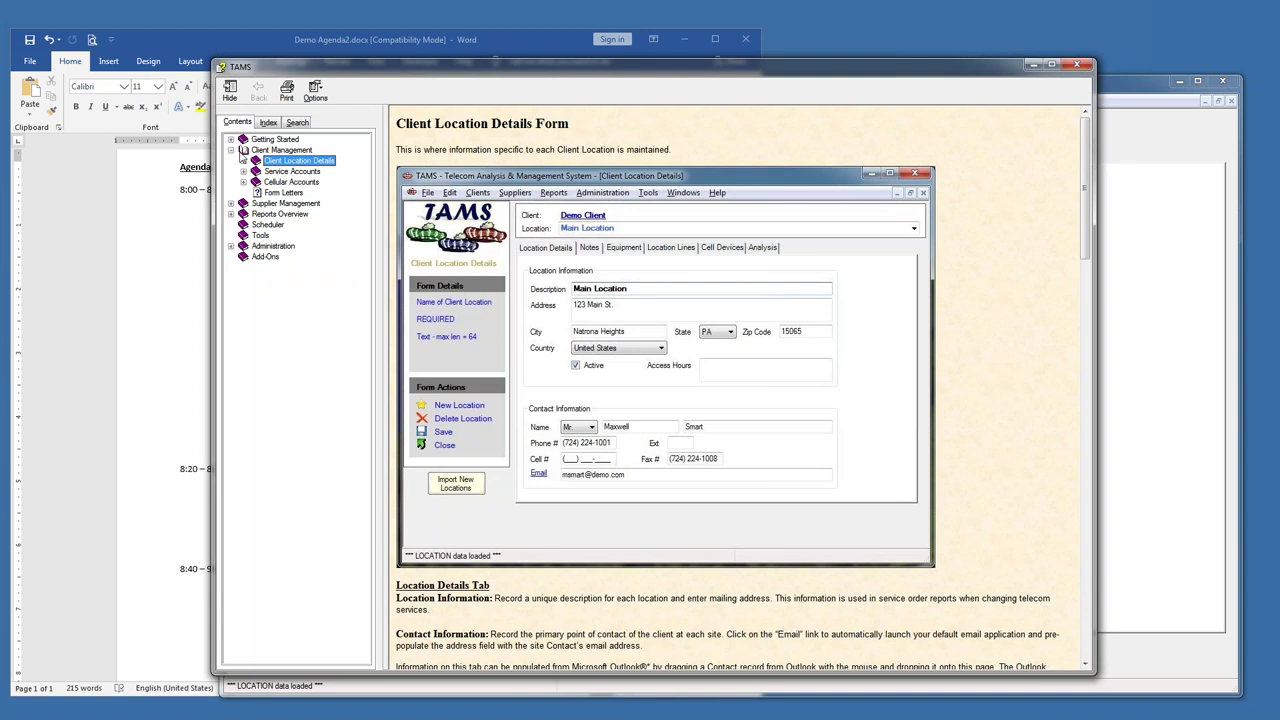
pyautogui.click(231, 139)
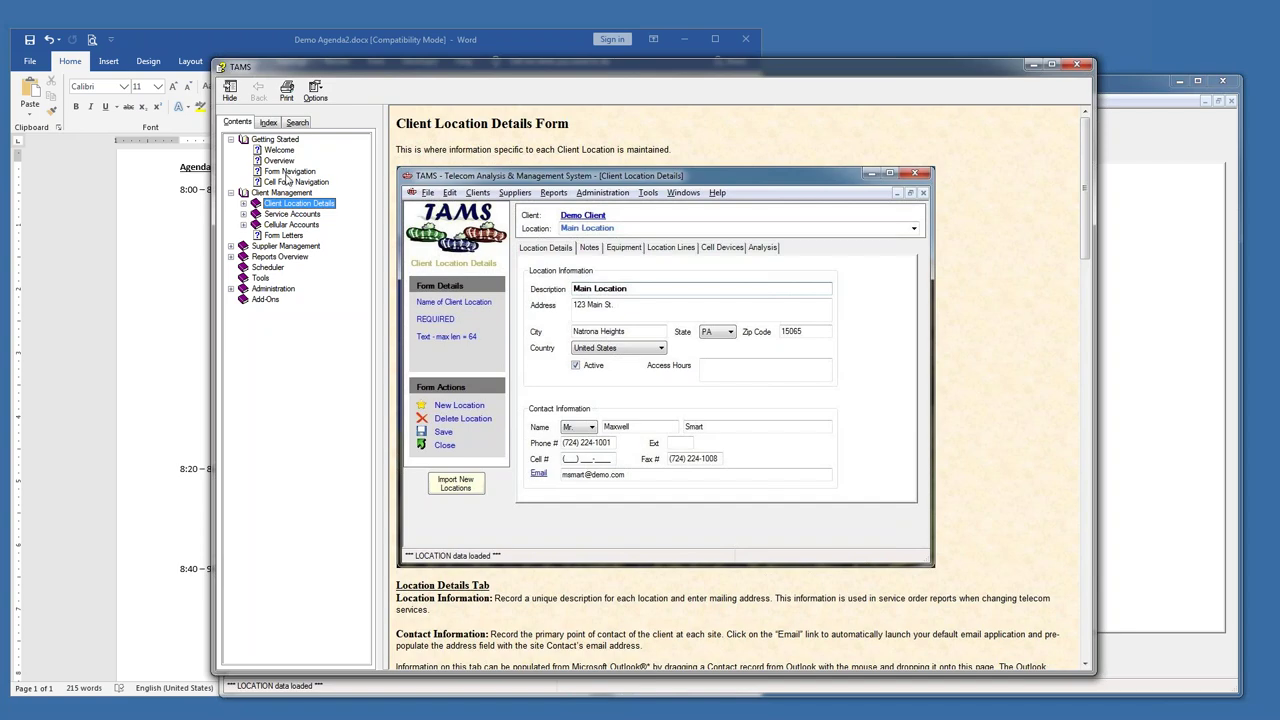
pyautogui.click(288, 173)
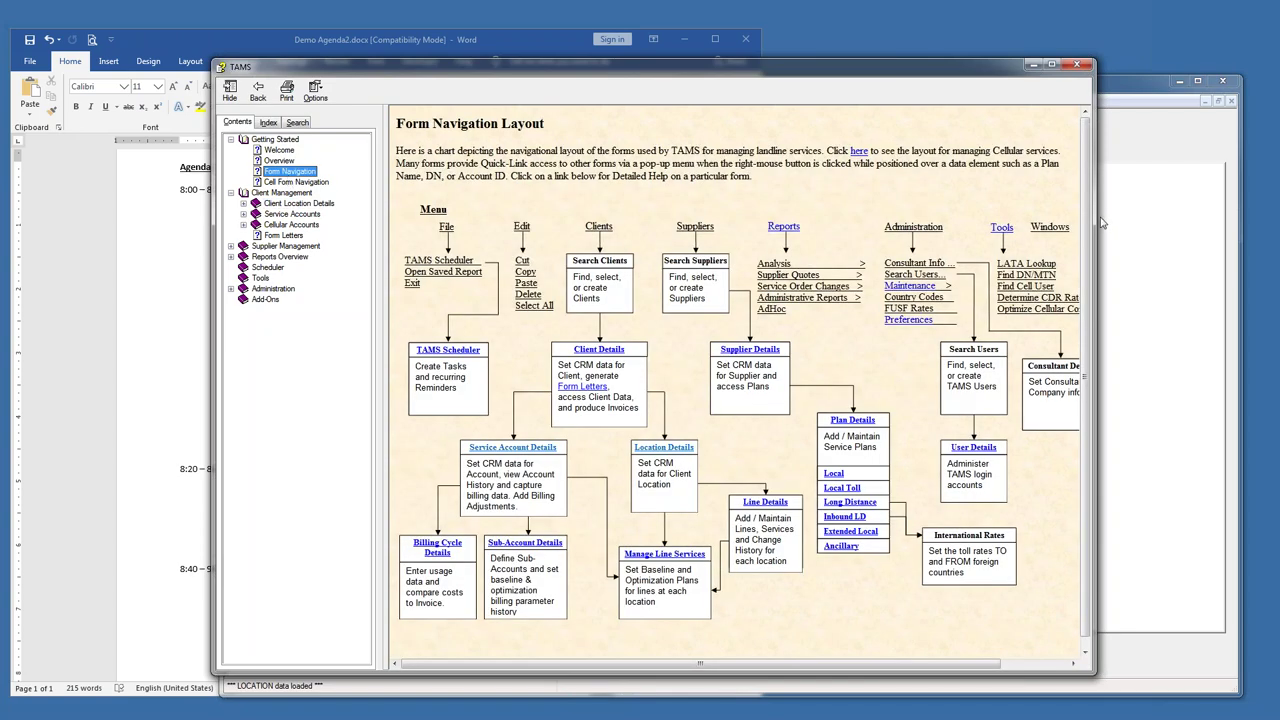
pyautogui.moveTo(1097, 223); pyautogui.dragTo(1199, 223)
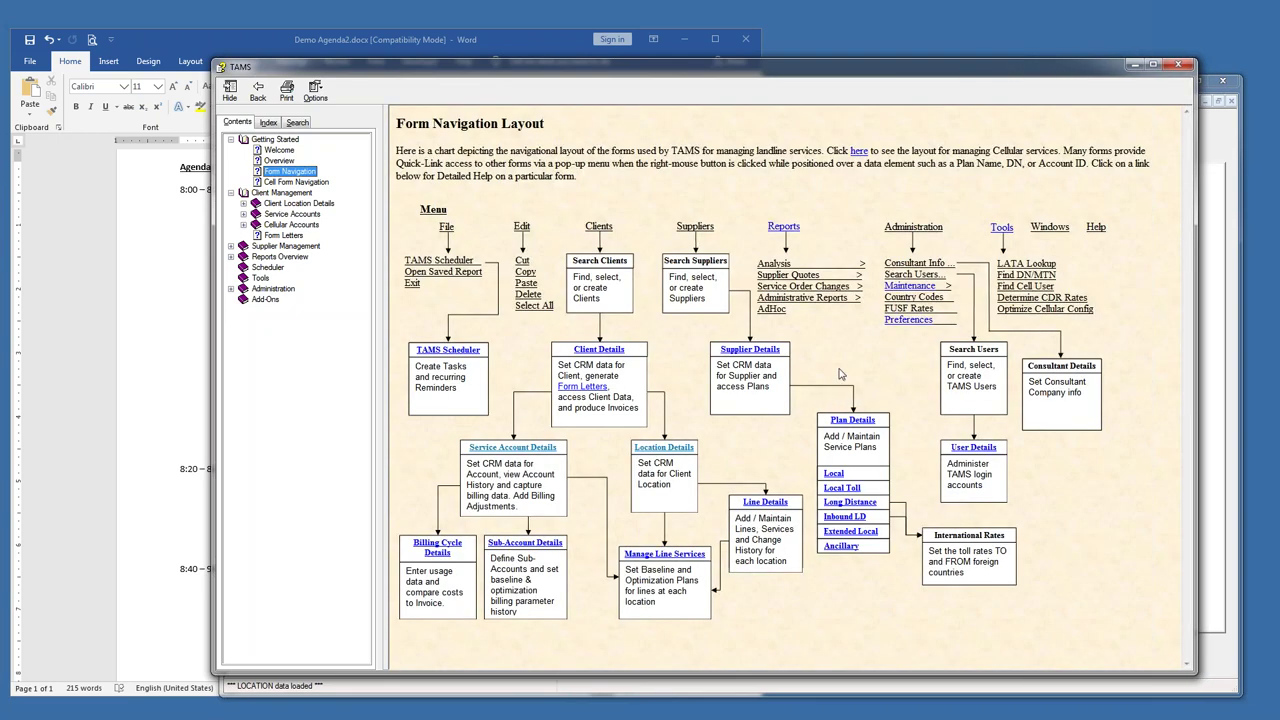
pyautogui.moveTo(598, 226); pyautogui.dragTo(614, 226)
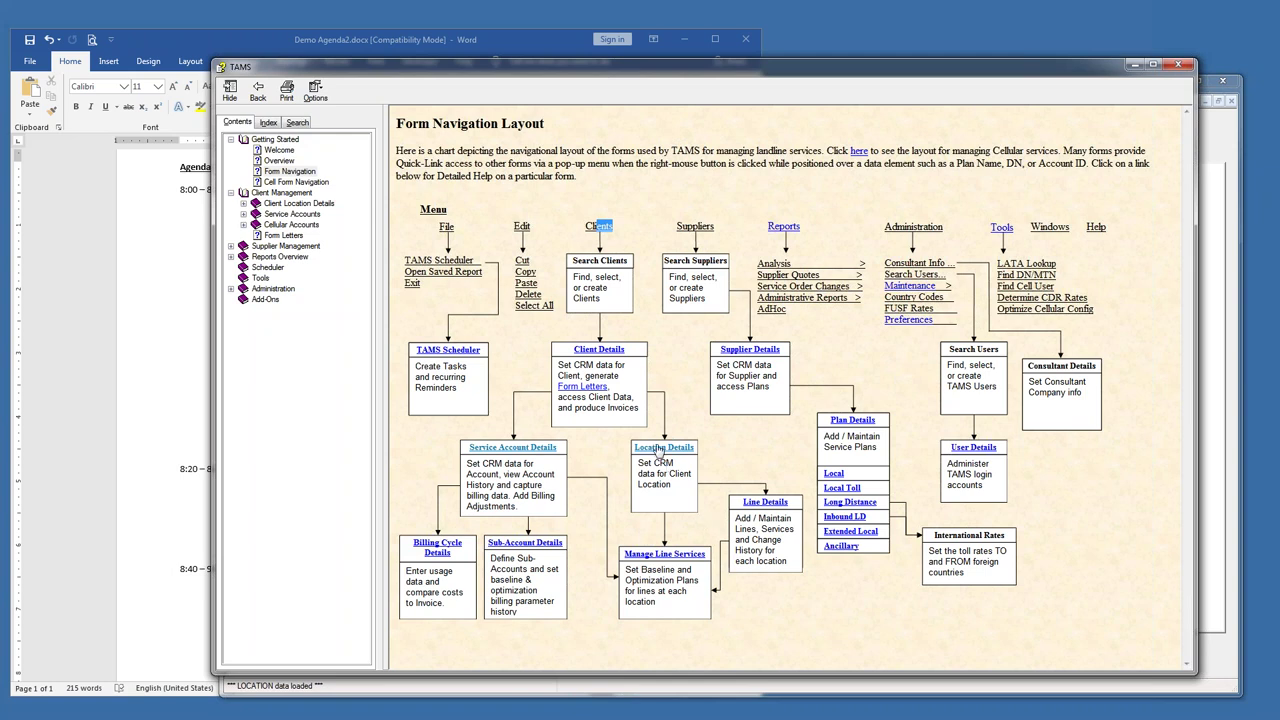
pyautogui.click(763, 525)
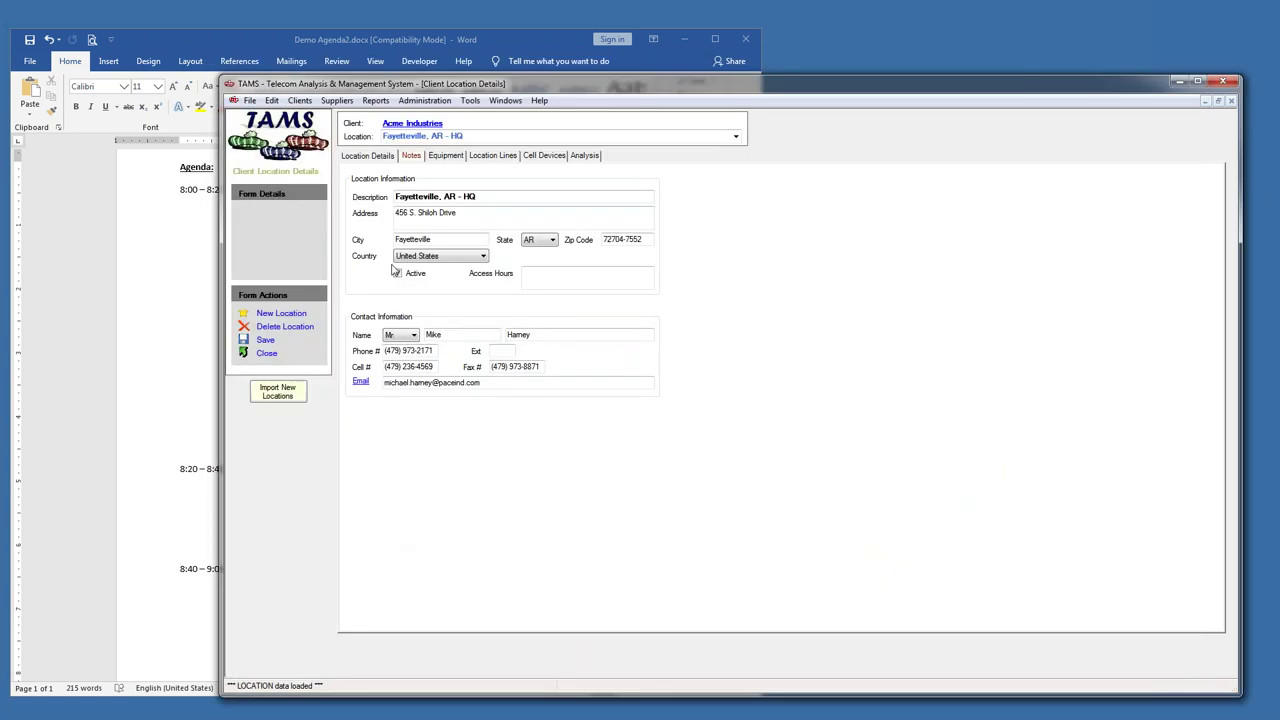
# - Browse the Location Lines and Equipment tabs, then switch to the Maple Lake, MN location
pyautogui.click(495, 157)
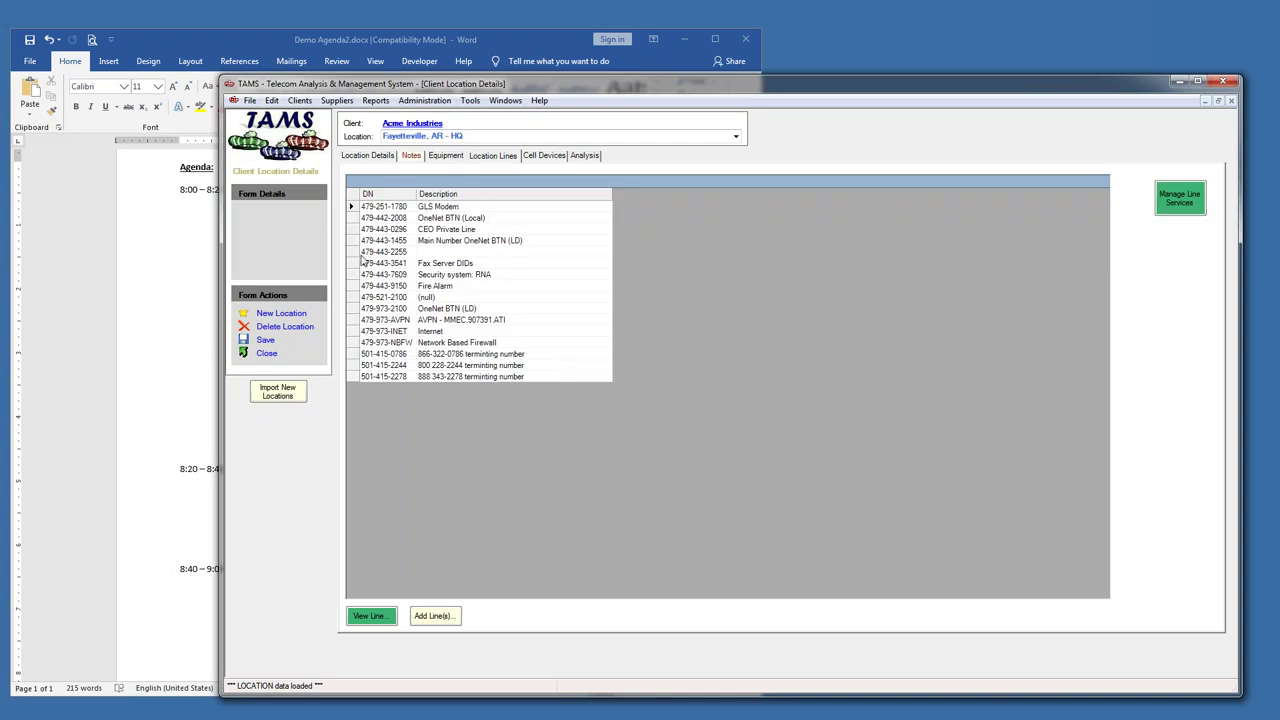
pyautogui.click(446, 157)
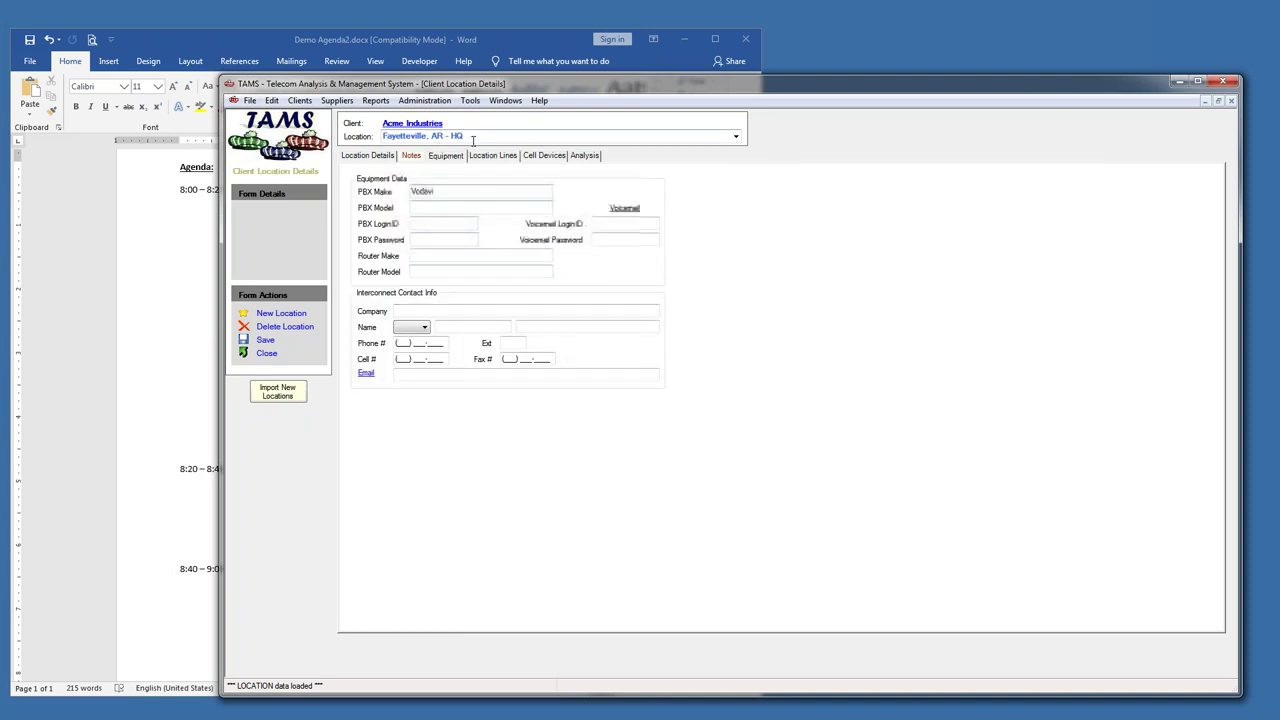
pyautogui.click(735, 137)
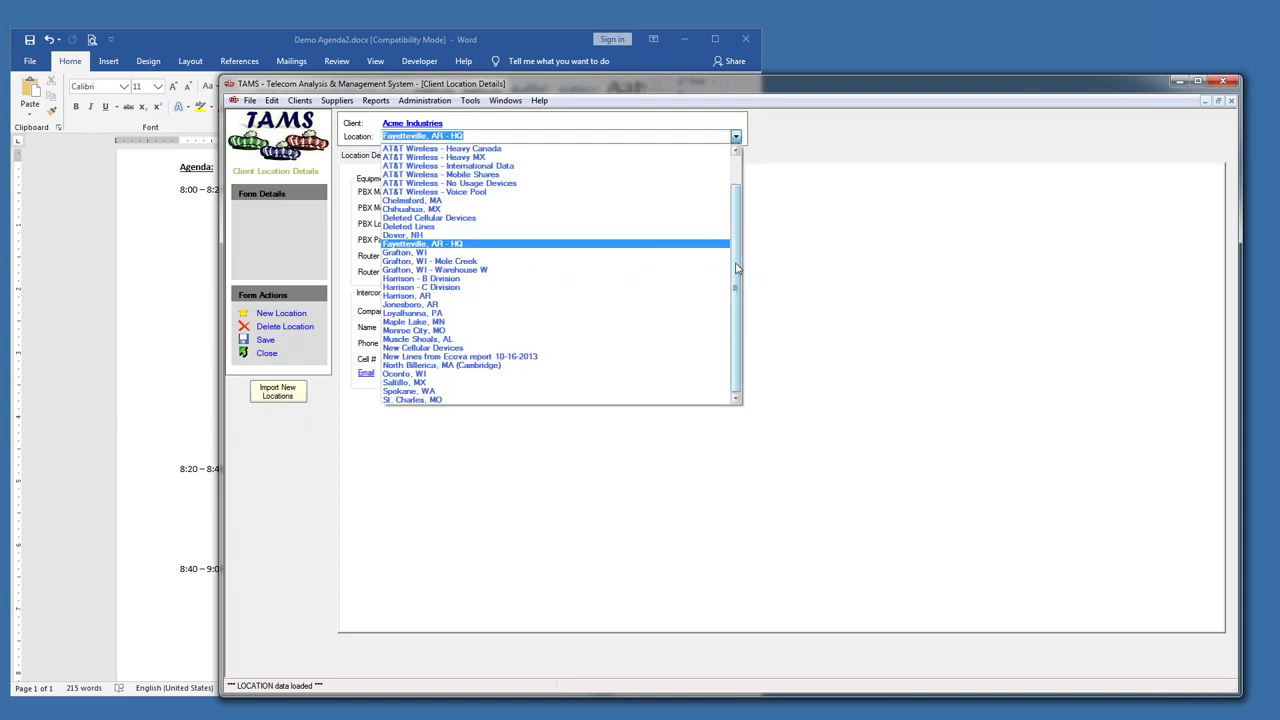
pyautogui.moveTo(737, 268); pyautogui.dragTo(737, 291)
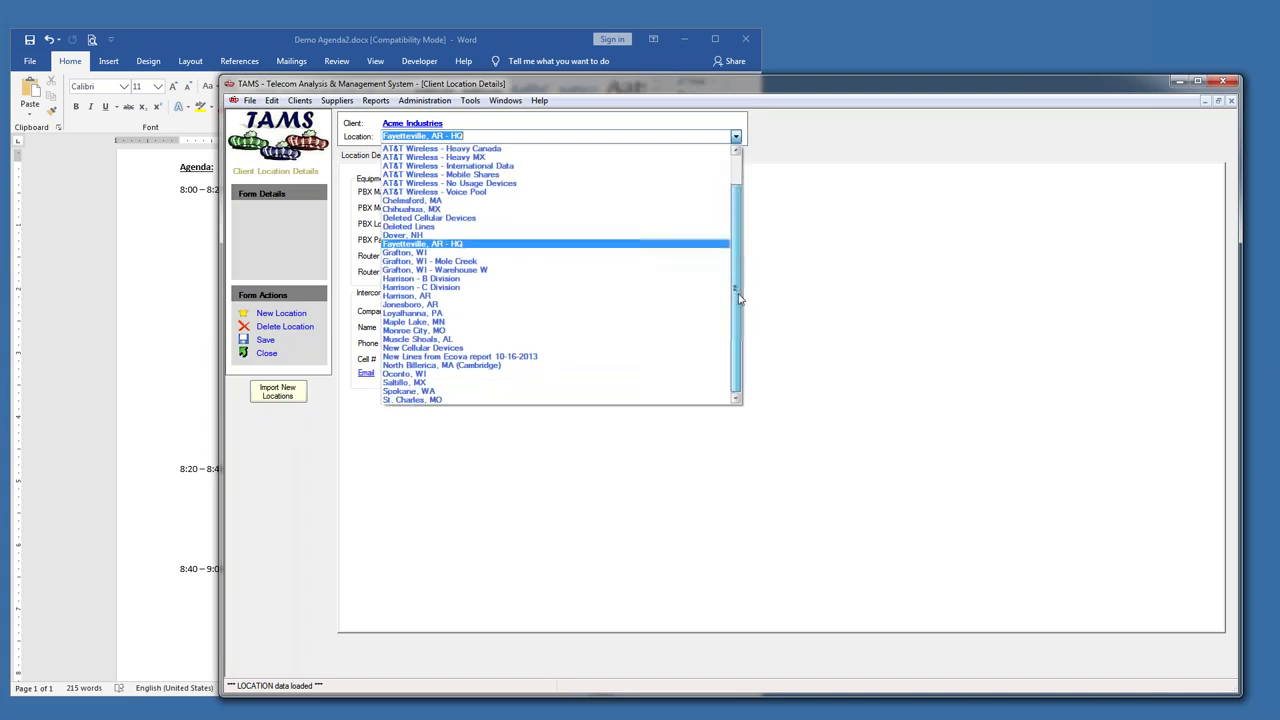
pyautogui.click(413, 323)
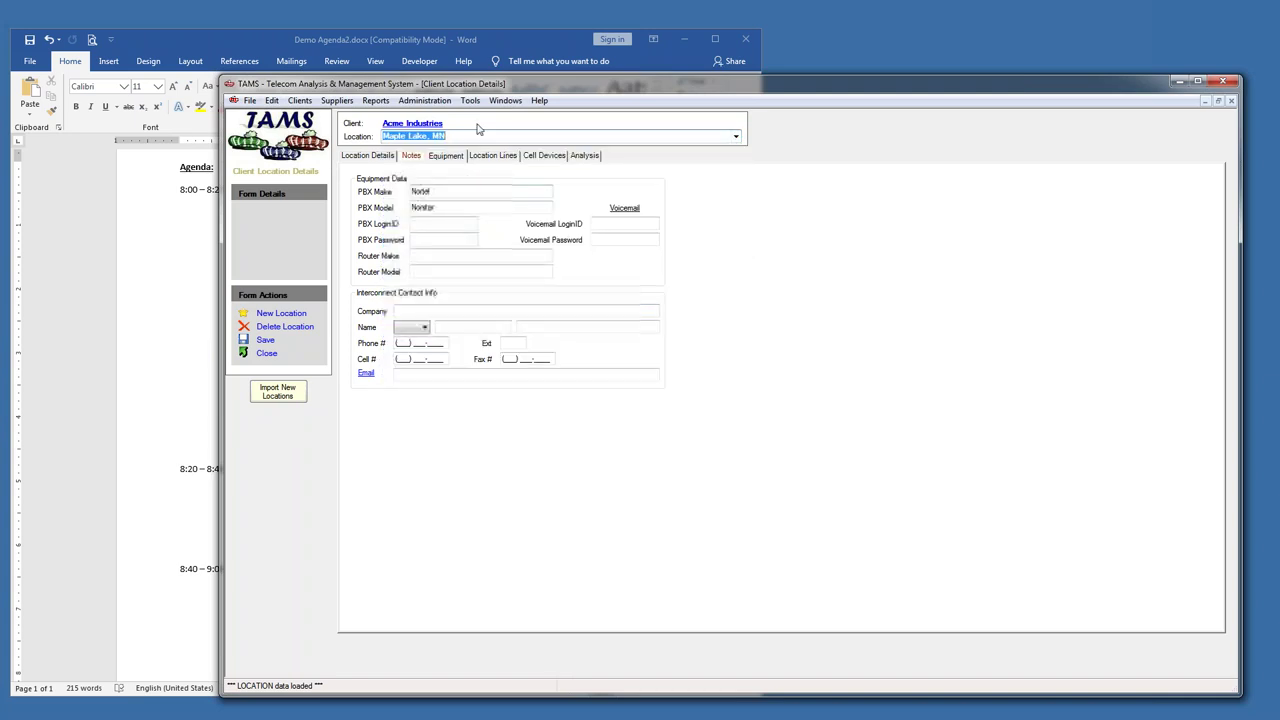
# - Check the Harrison, AR location details, then switch back to Fayetteville, AR - HQ
pyautogui.scroll(2, 475, 135)
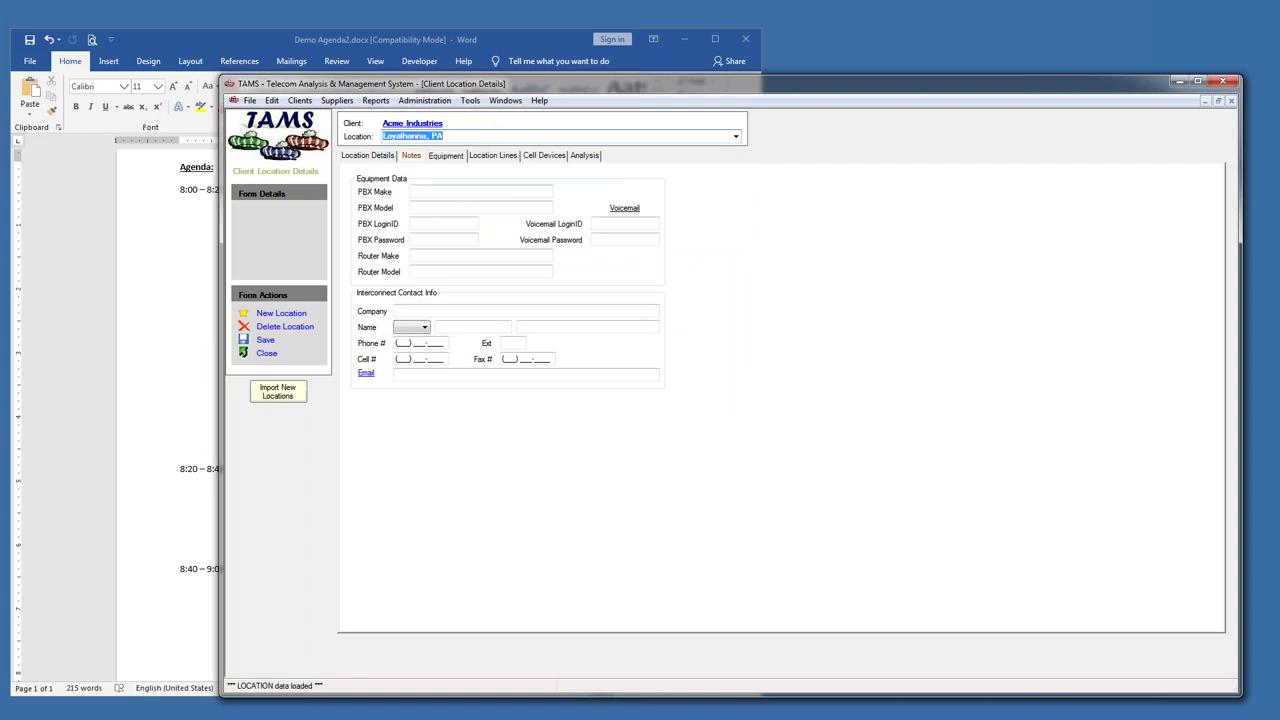
pyautogui.click(418, 311)
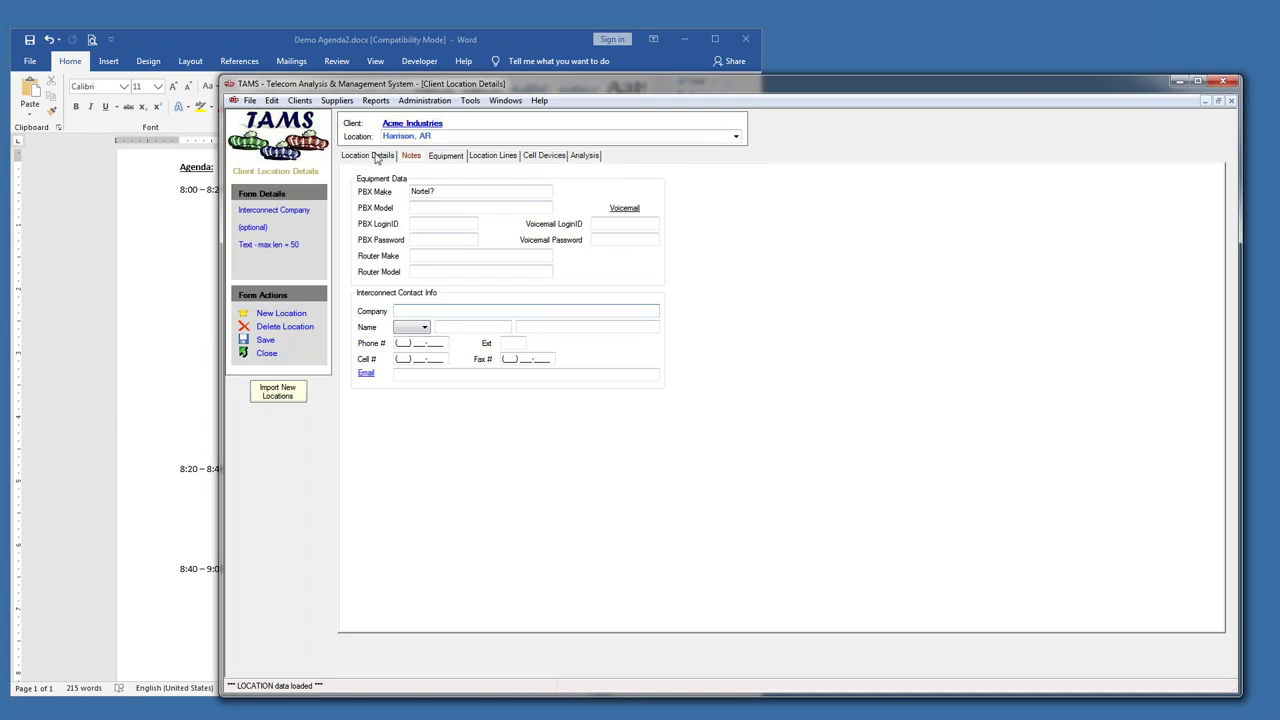
pyautogui.click(377, 157)
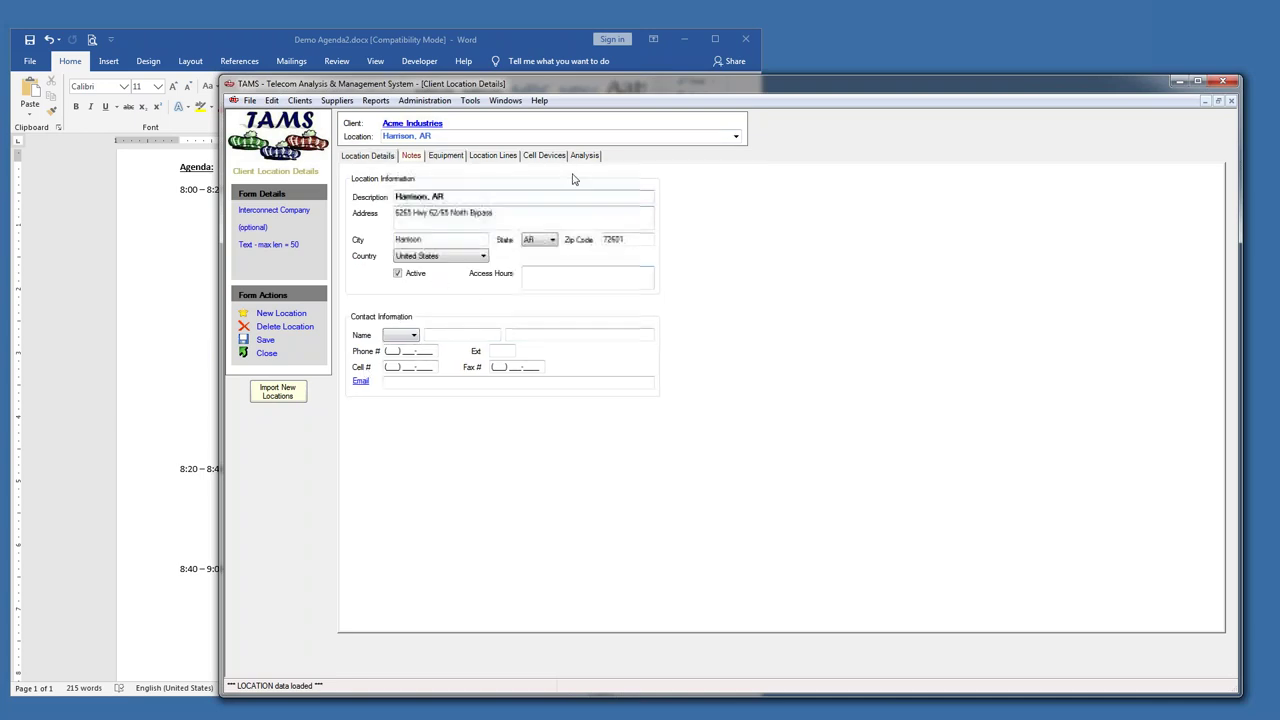
pyautogui.click(736, 136)
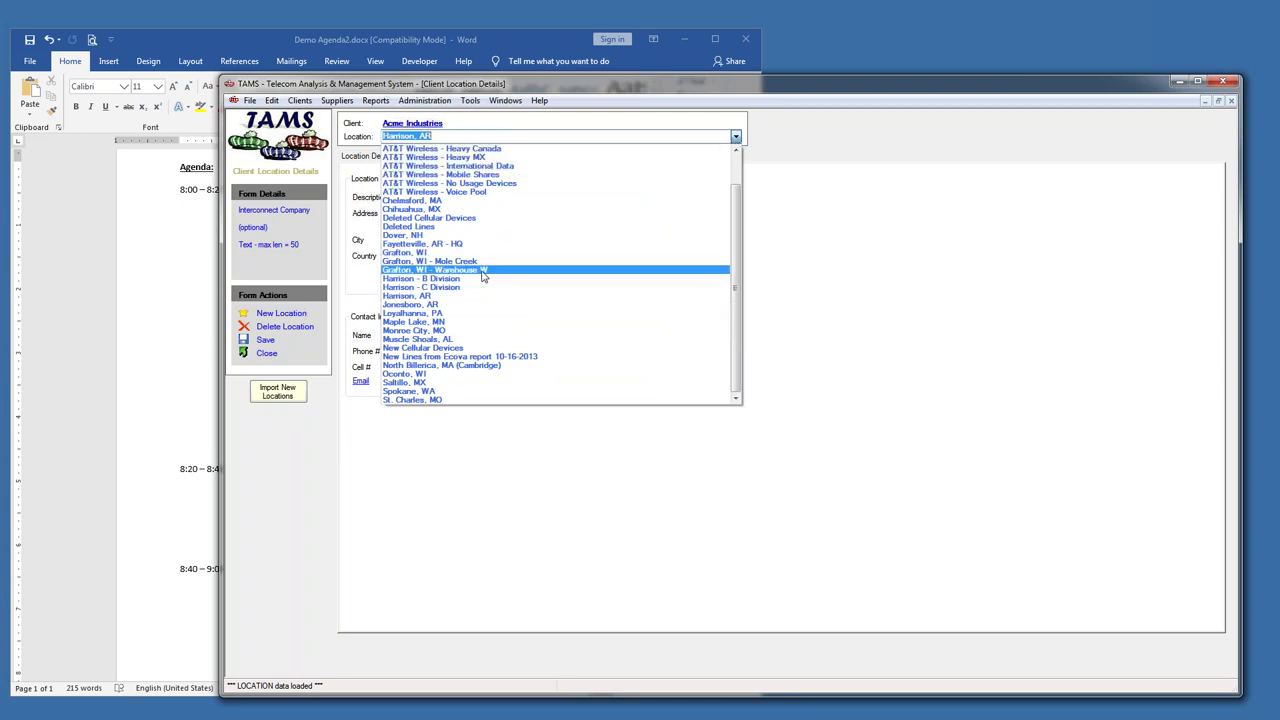
pyautogui.click(445, 244)
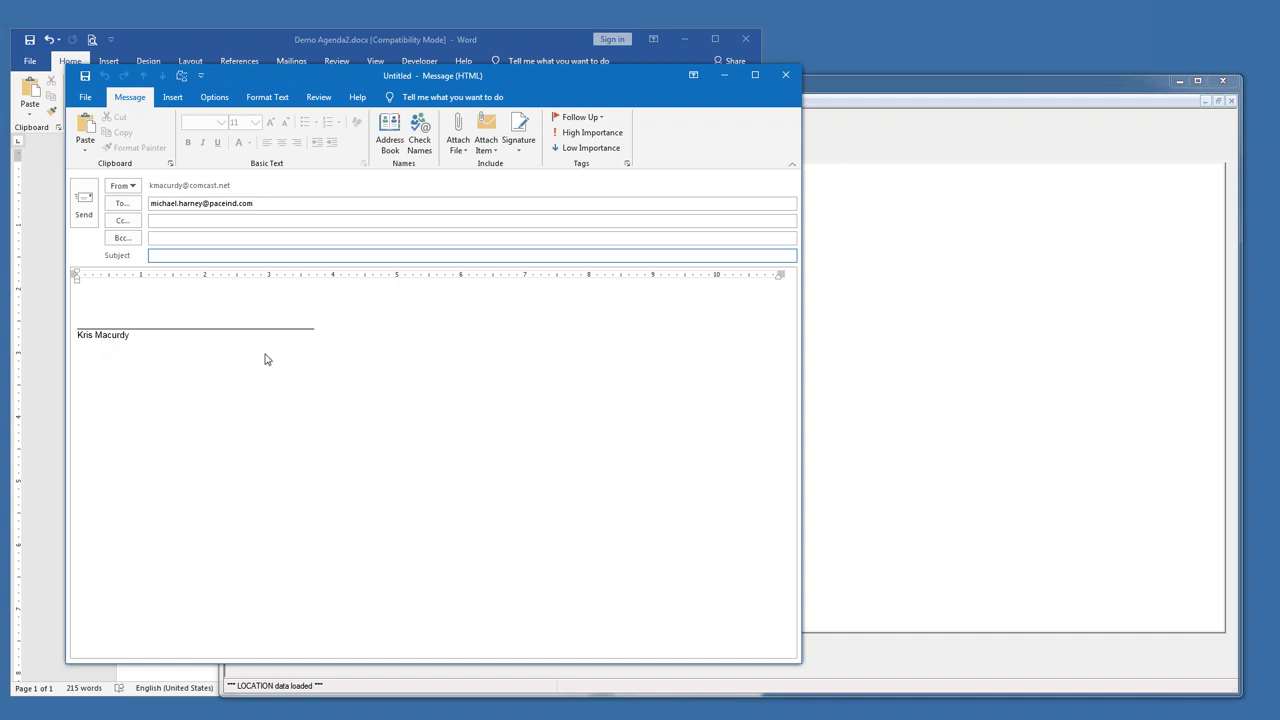
# - Discard the unsent e-mail and return to the location's Equipment tab
pyautogui.click(787, 78)
pyautogui.click(645, 405)
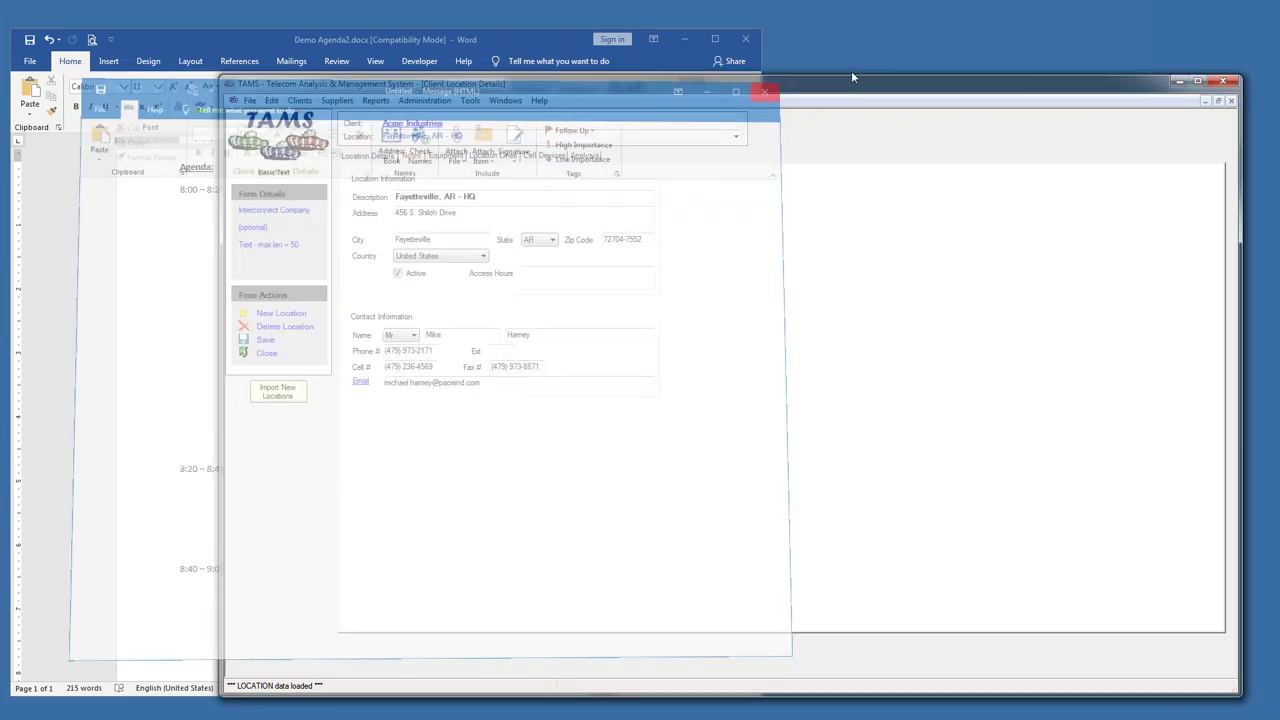
pyautogui.click(471, 158)
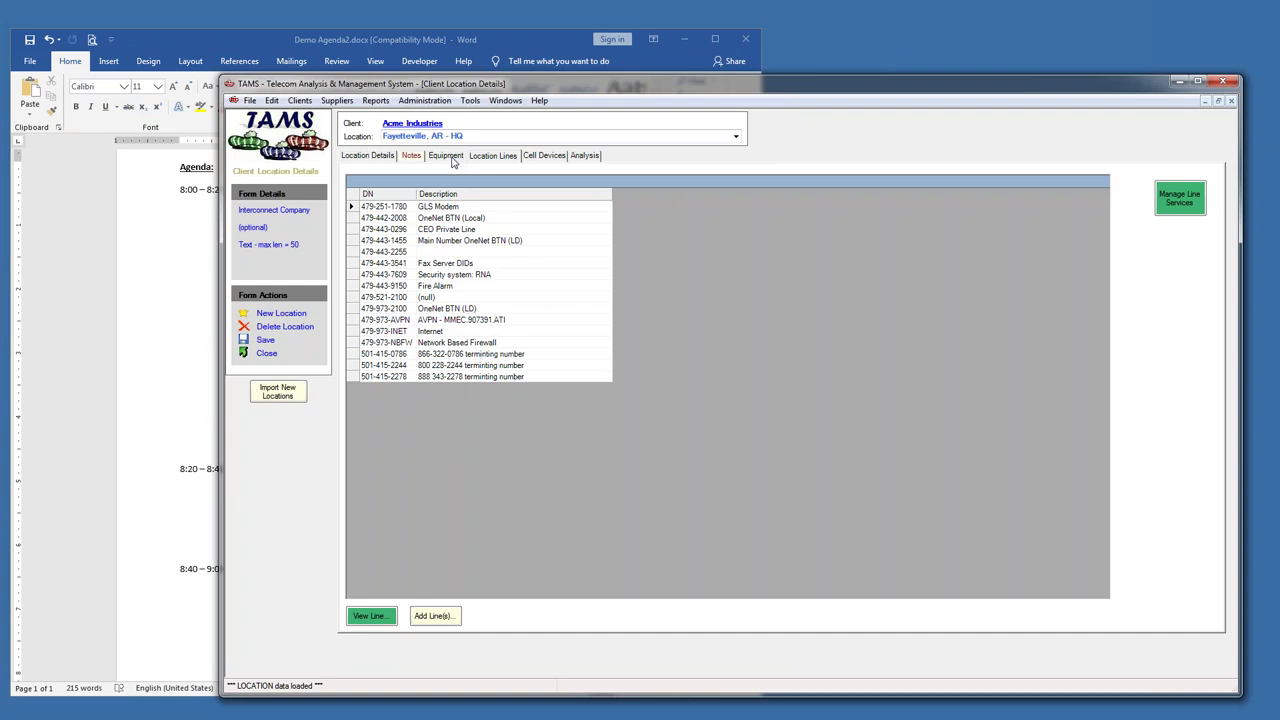
pyautogui.click(453, 158)
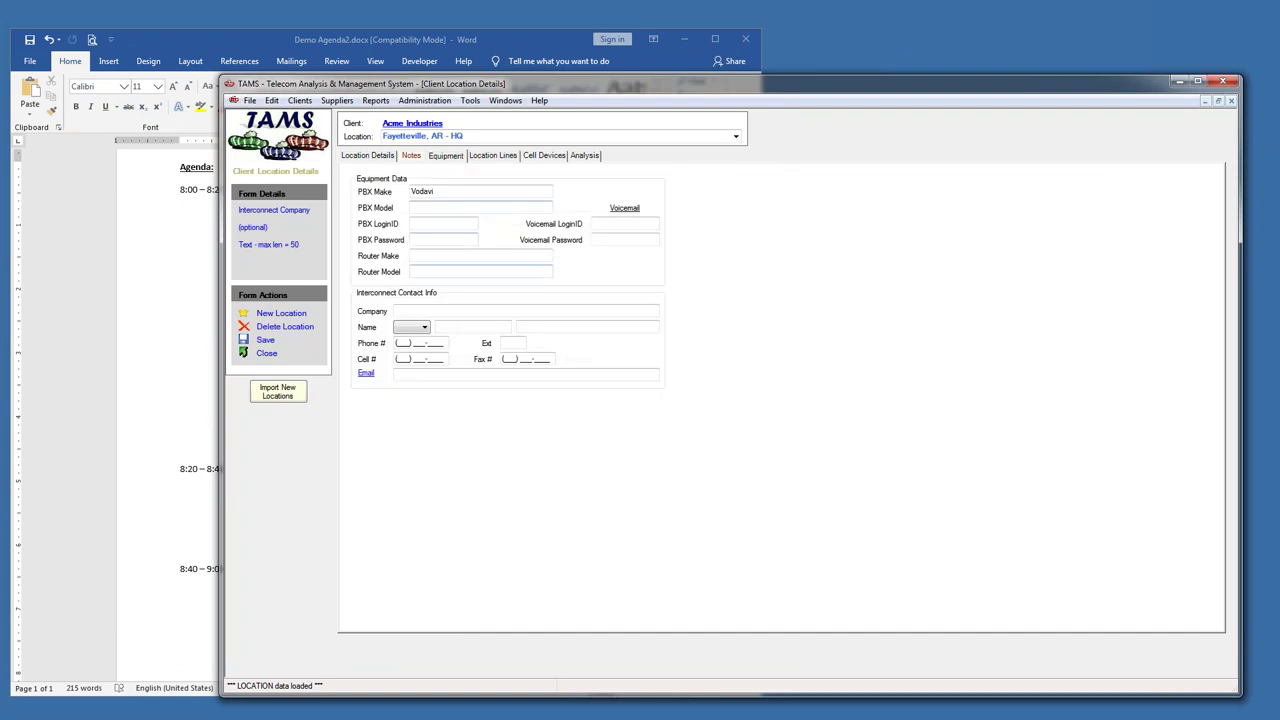
pyautogui.click(420, 374)
pyautogui.write('test@aol.com')
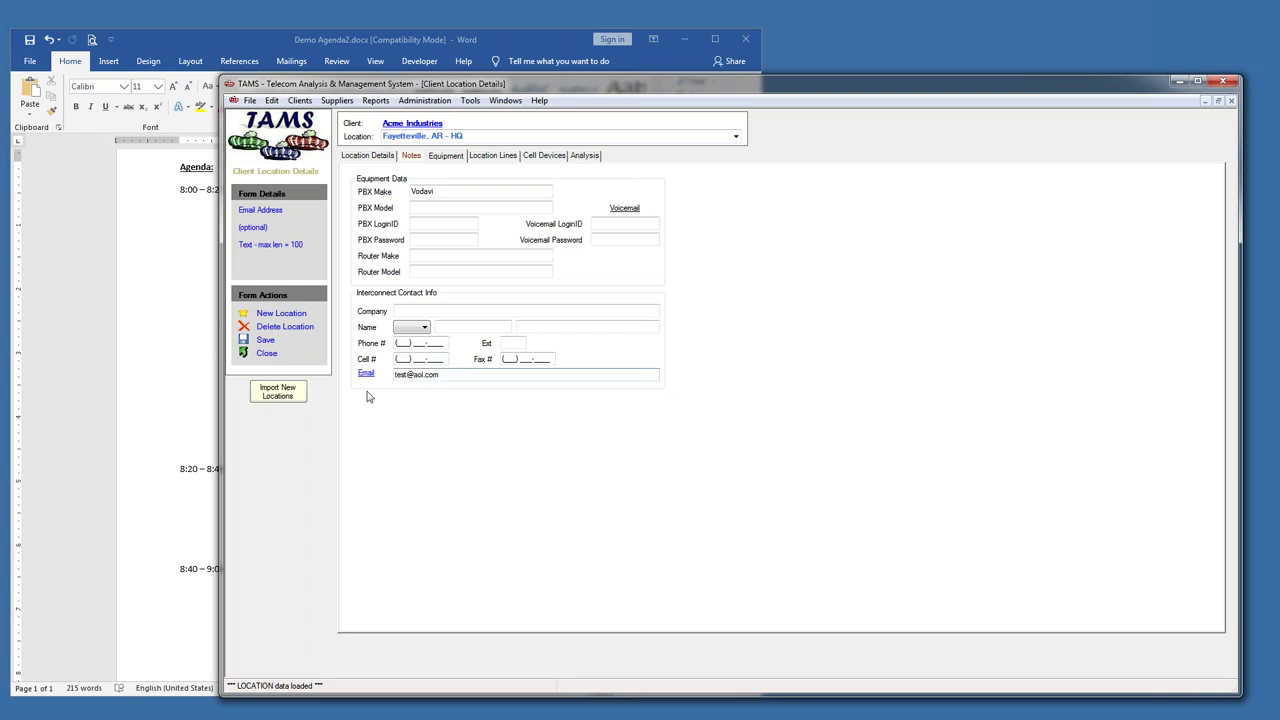
pyautogui.click(266, 341)
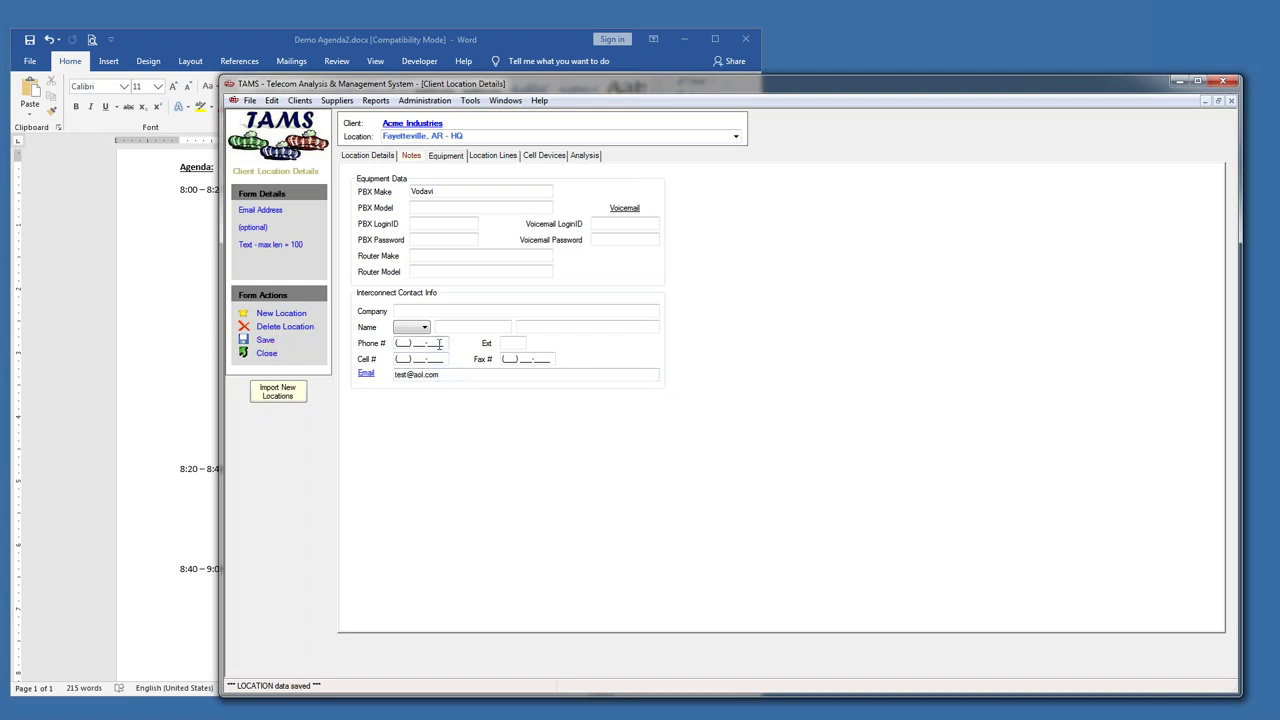
# - Start the Outlook request e-mail to the interconnect contact, review its body, and close it
pyautogui.click(365, 375)
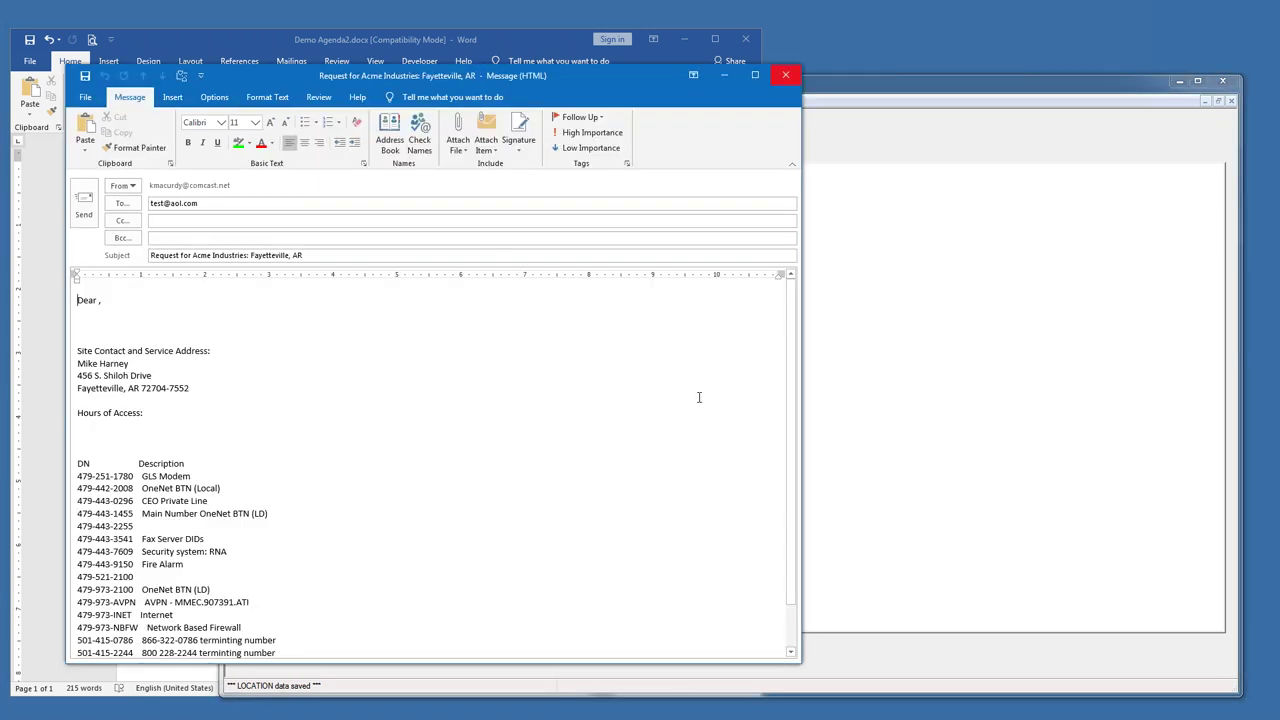
pyautogui.moveTo(455, 80); pyautogui.dragTo(698, 50)
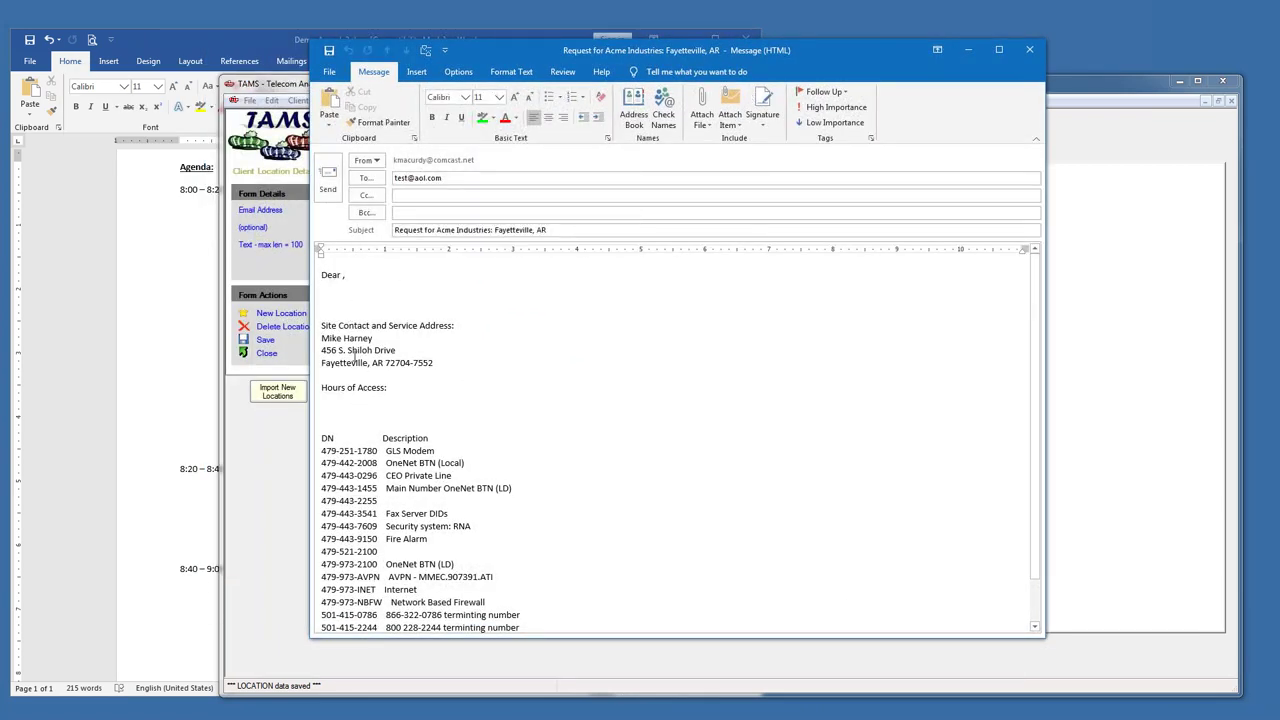
pyautogui.scroll(-2, 447, 478)
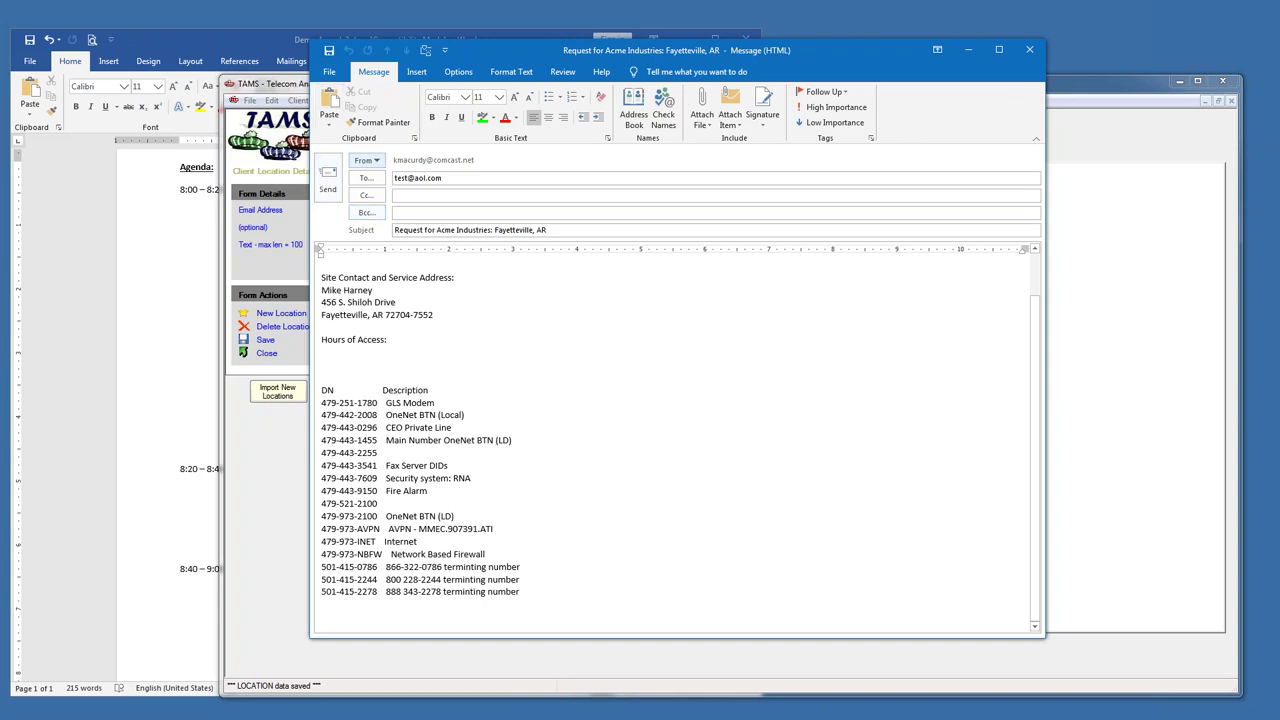
pyautogui.click(1029, 49)
pyautogui.click(647, 402)
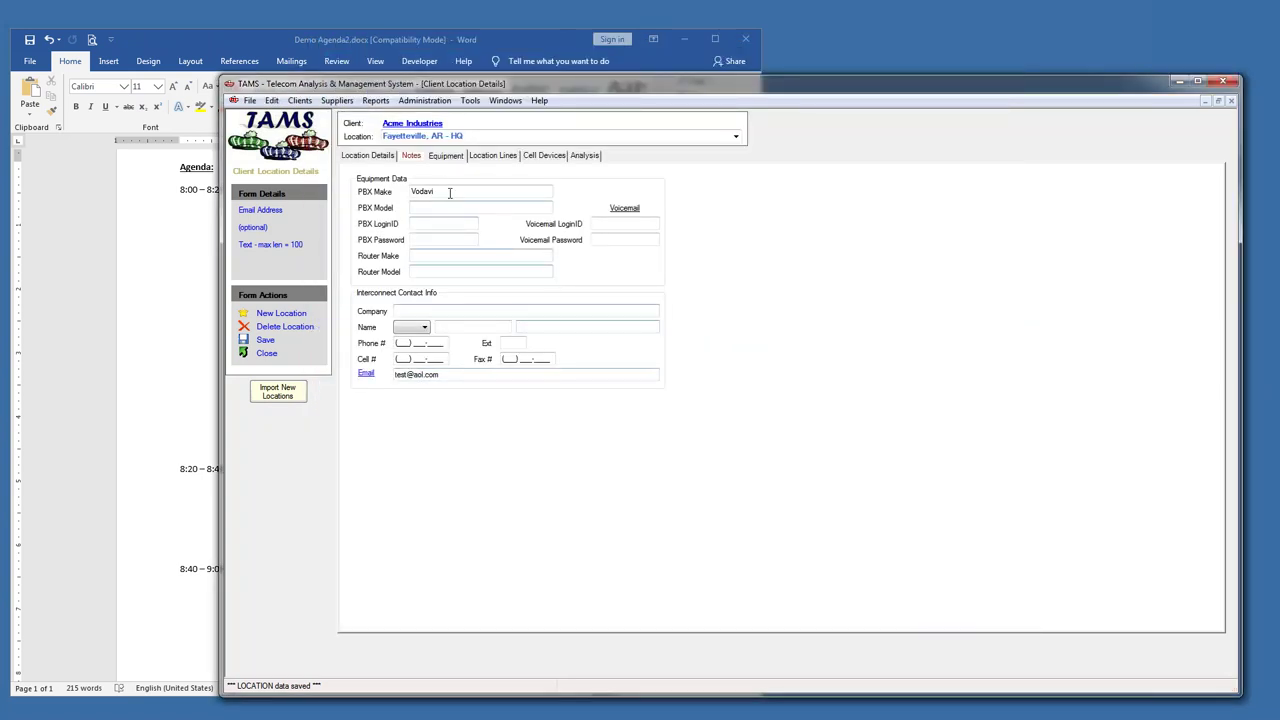
pyautogui.click(411, 157)
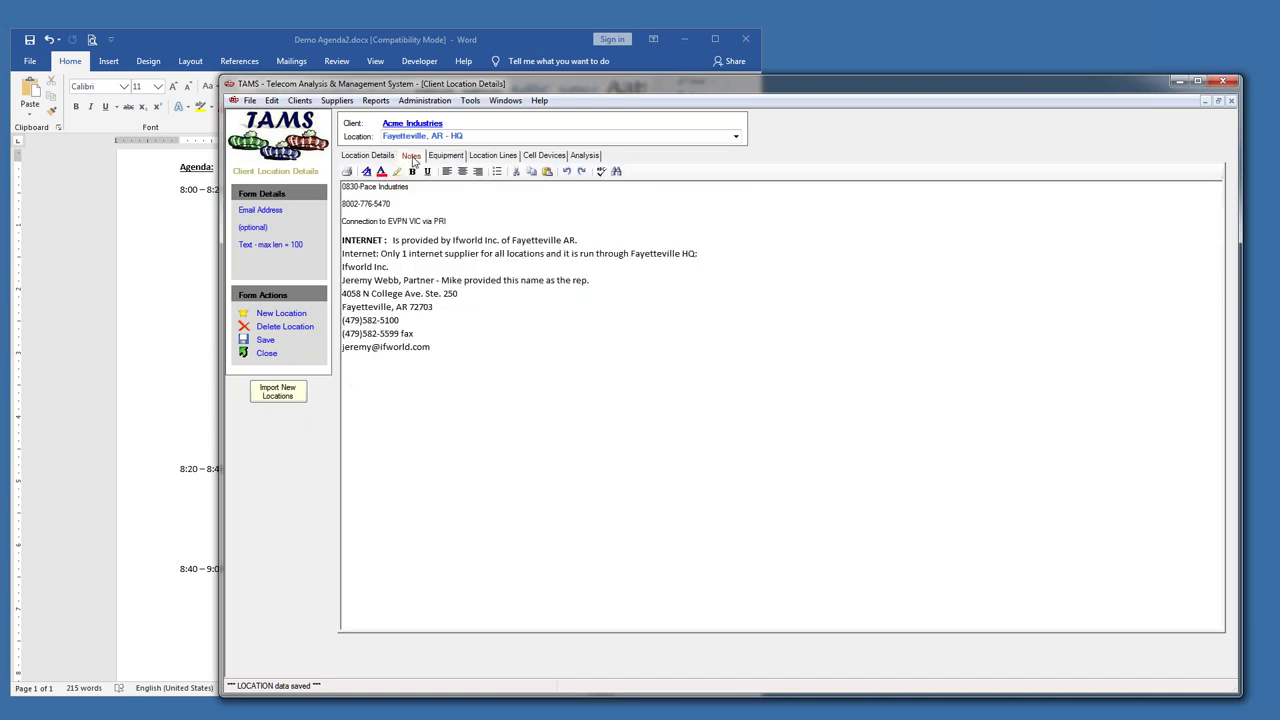
pyautogui.click(452, 160)
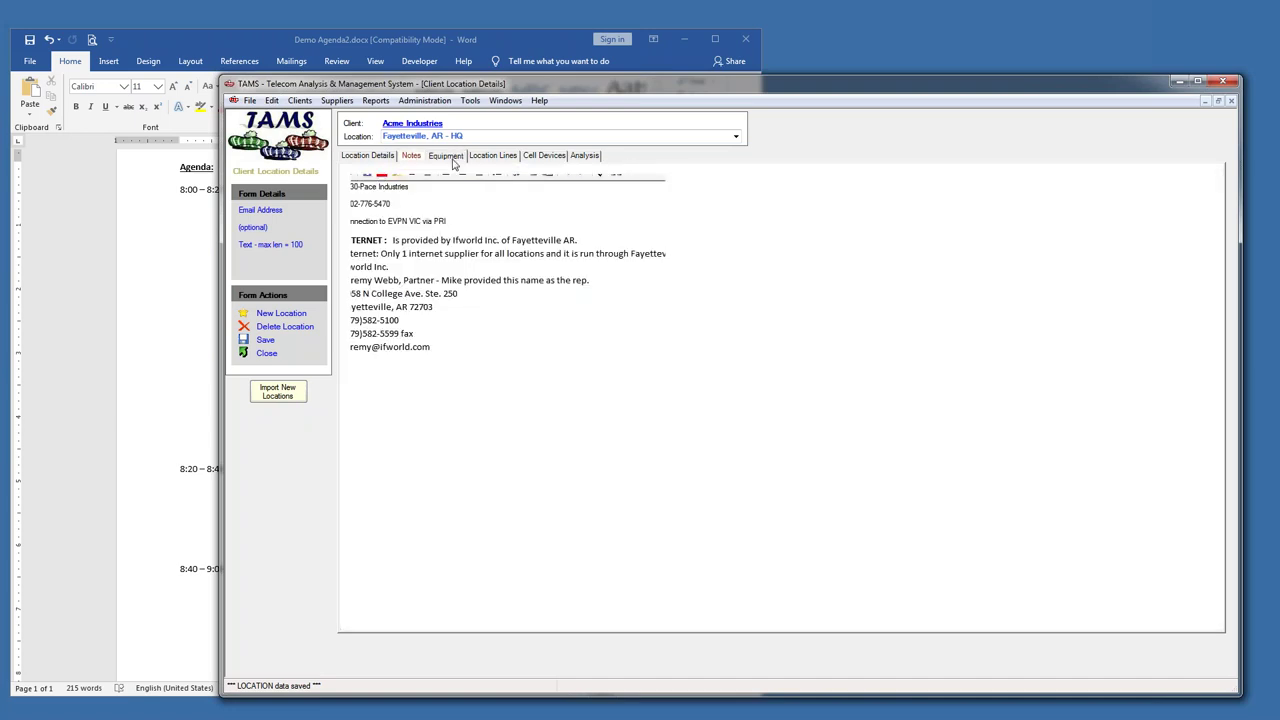
pyautogui.click(491, 163)
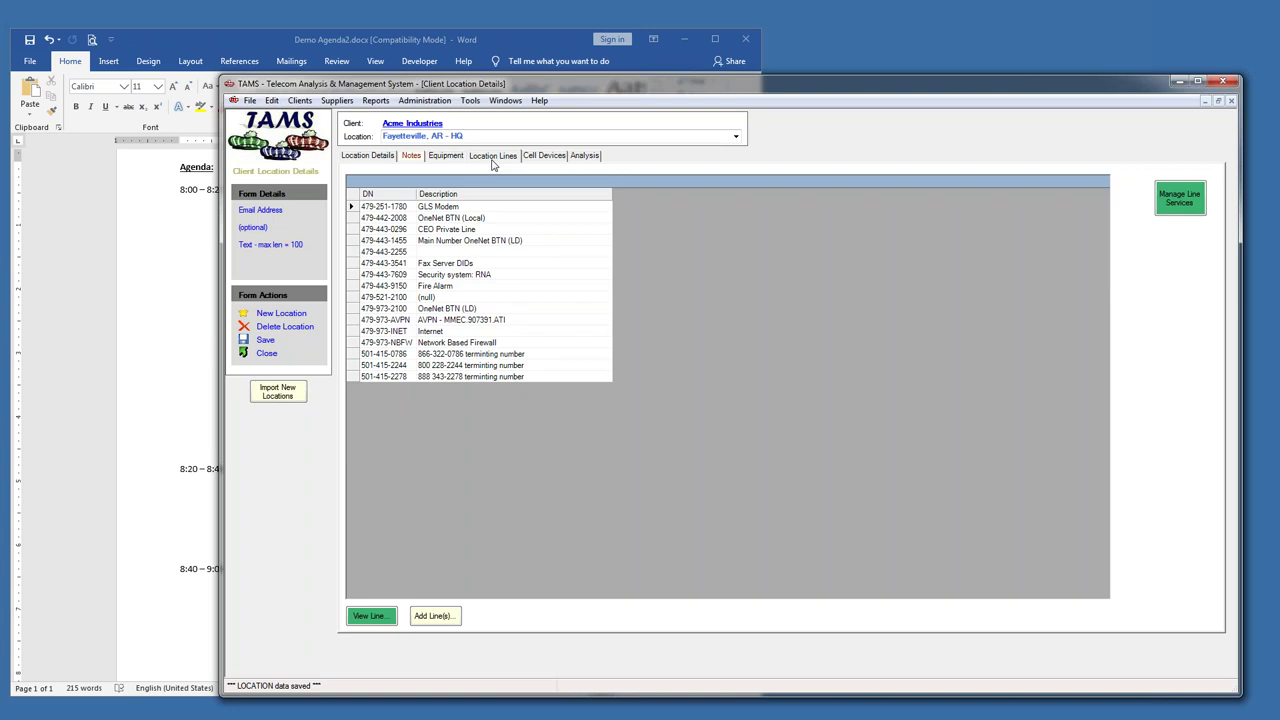
pyautogui.click(390, 160)
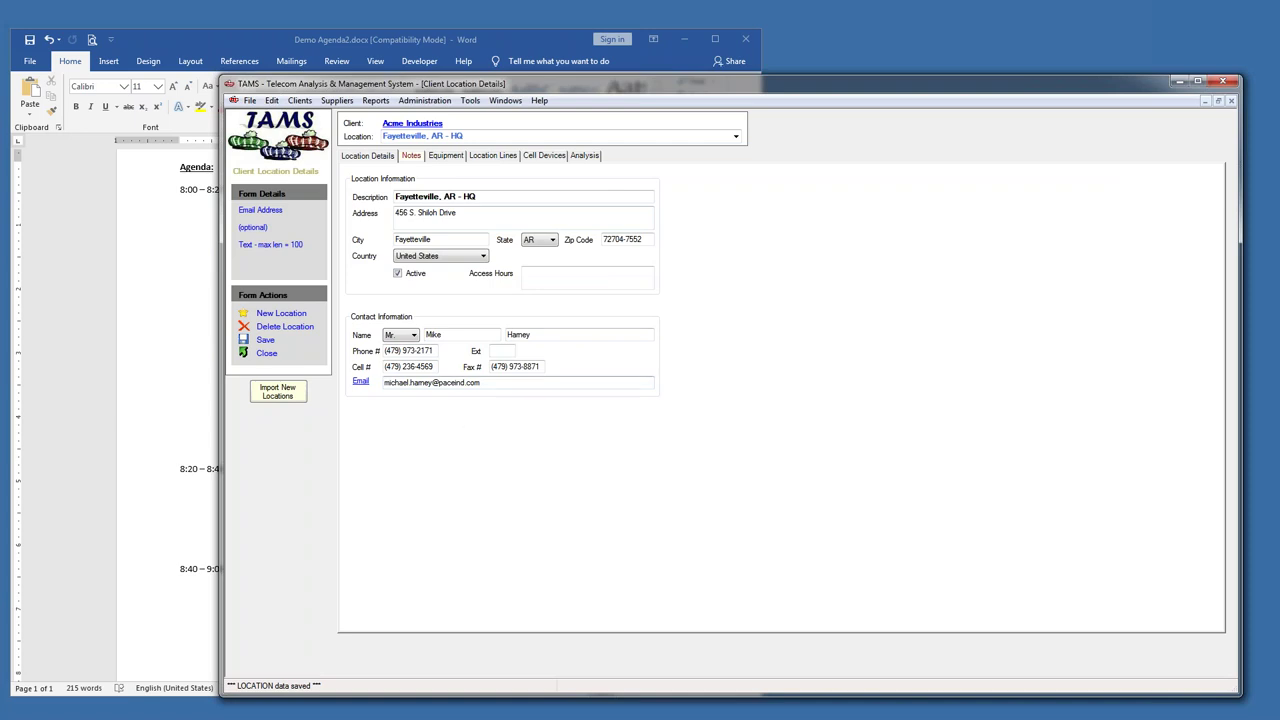
pyautogui.click(507, 157)
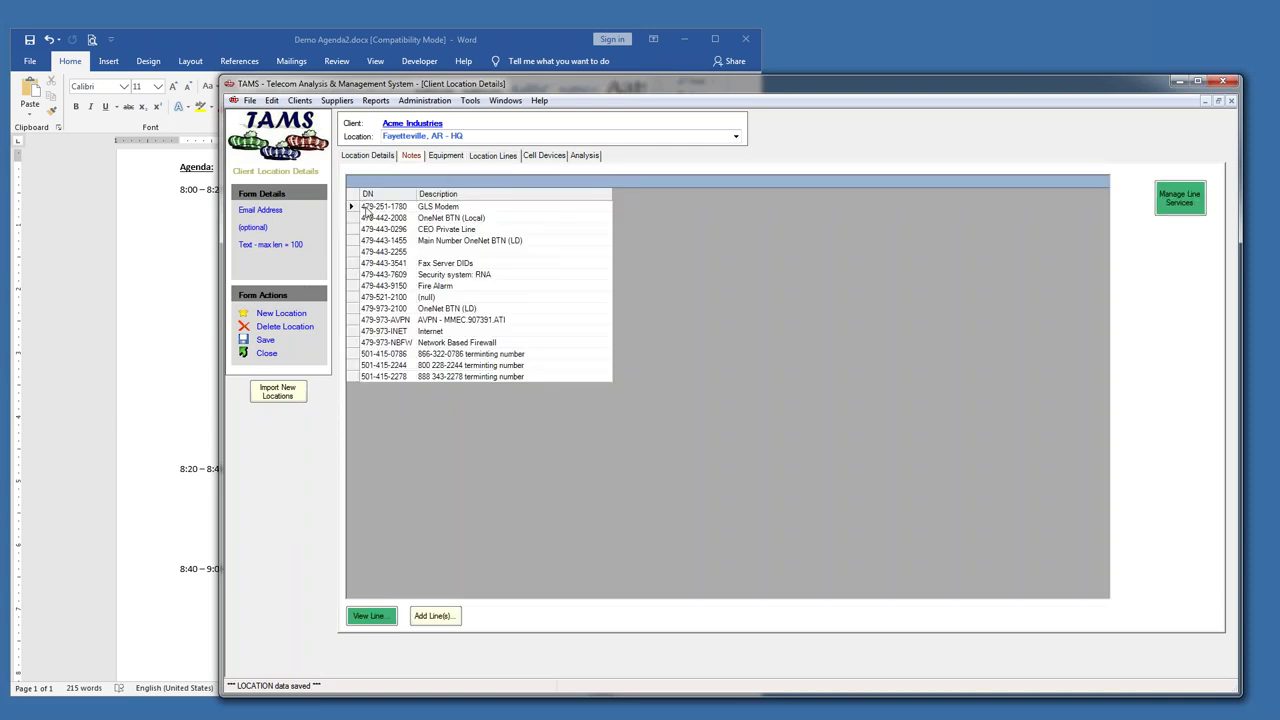
pyautogui.click(352, 207)
pyautogui.doubleClick(355, 207)
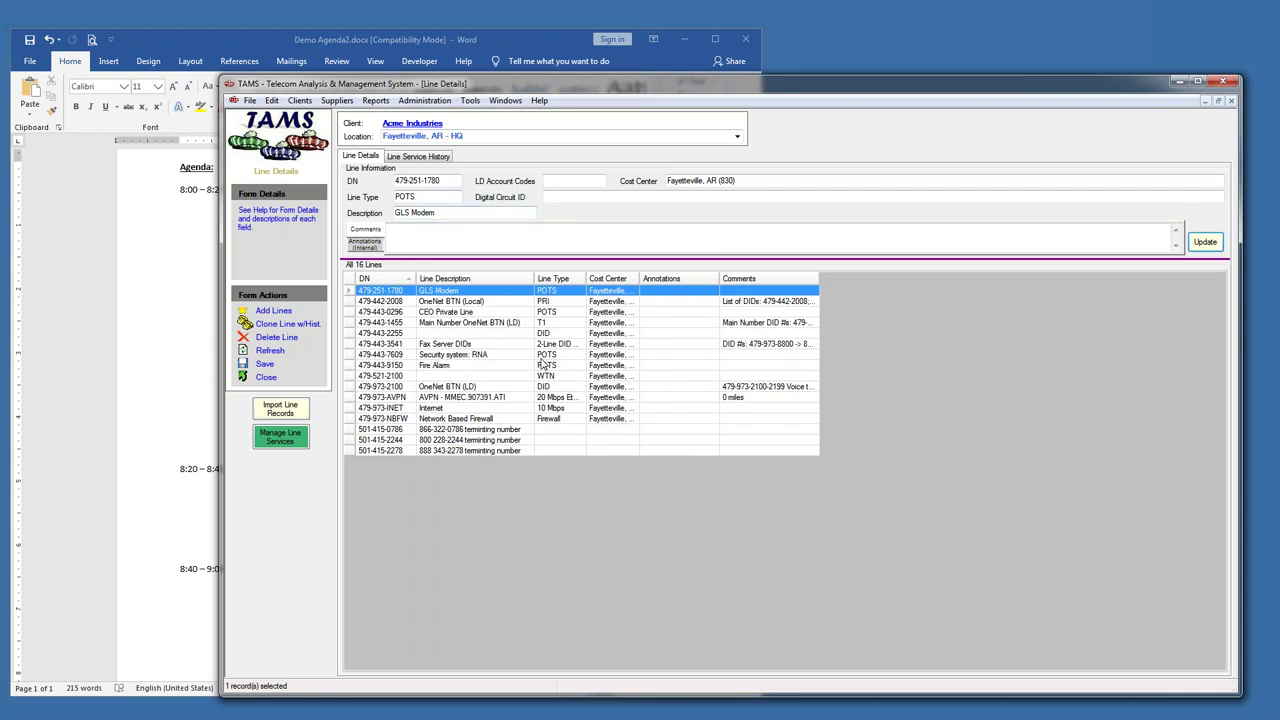
pyautogui.click(547, 302)
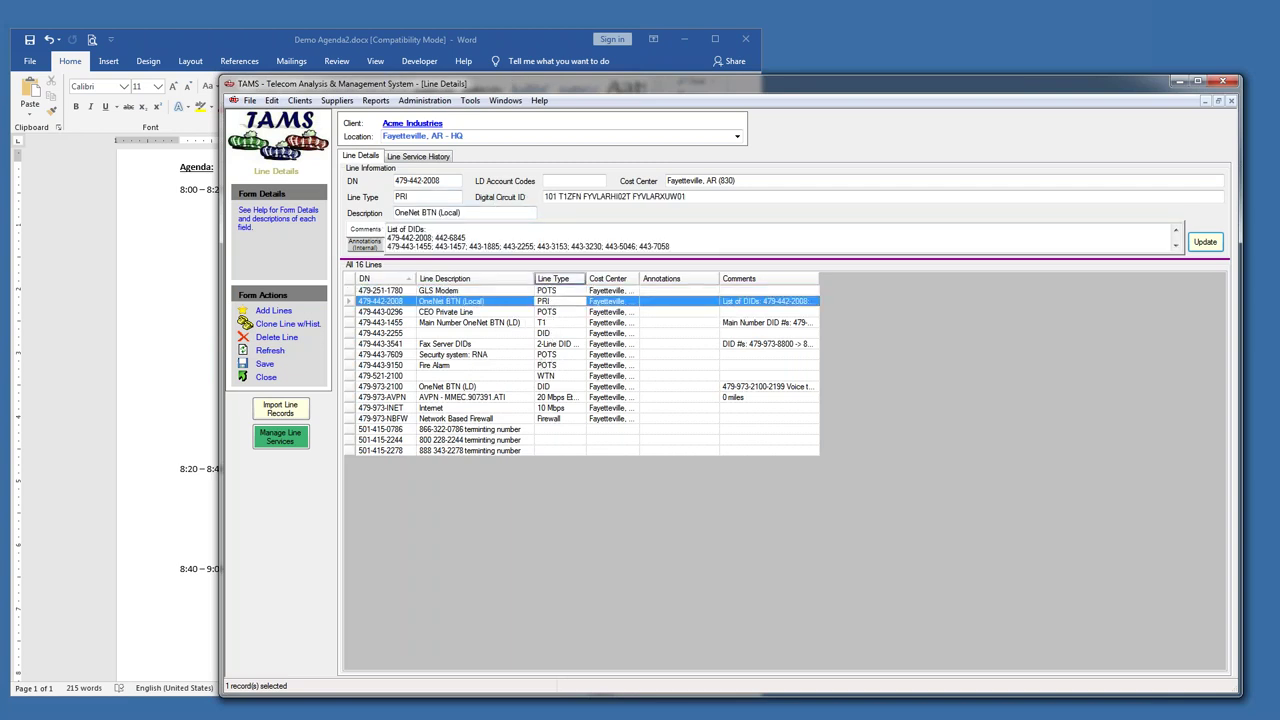
pyautogui.moveTo(690, 198); pyautogui.dragTo(535, 198)
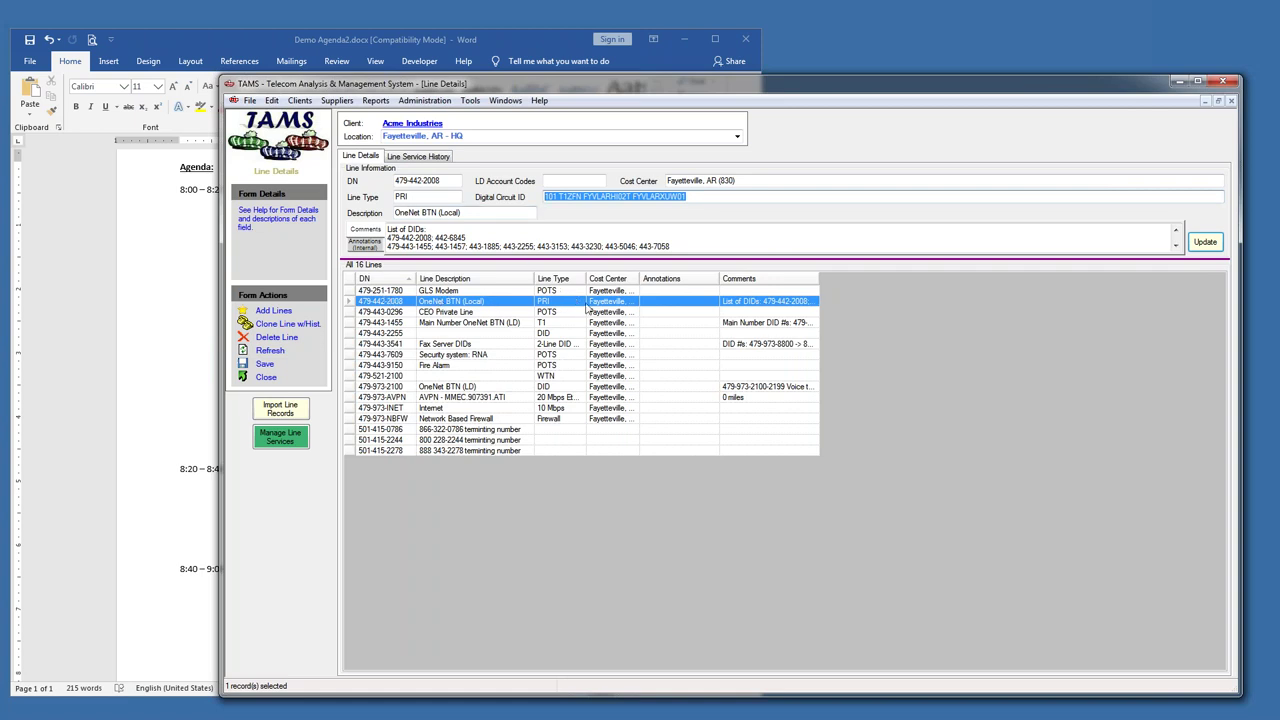
pyautogui.moveTo(640, 284); pyautogui.dragTo(669, 285)
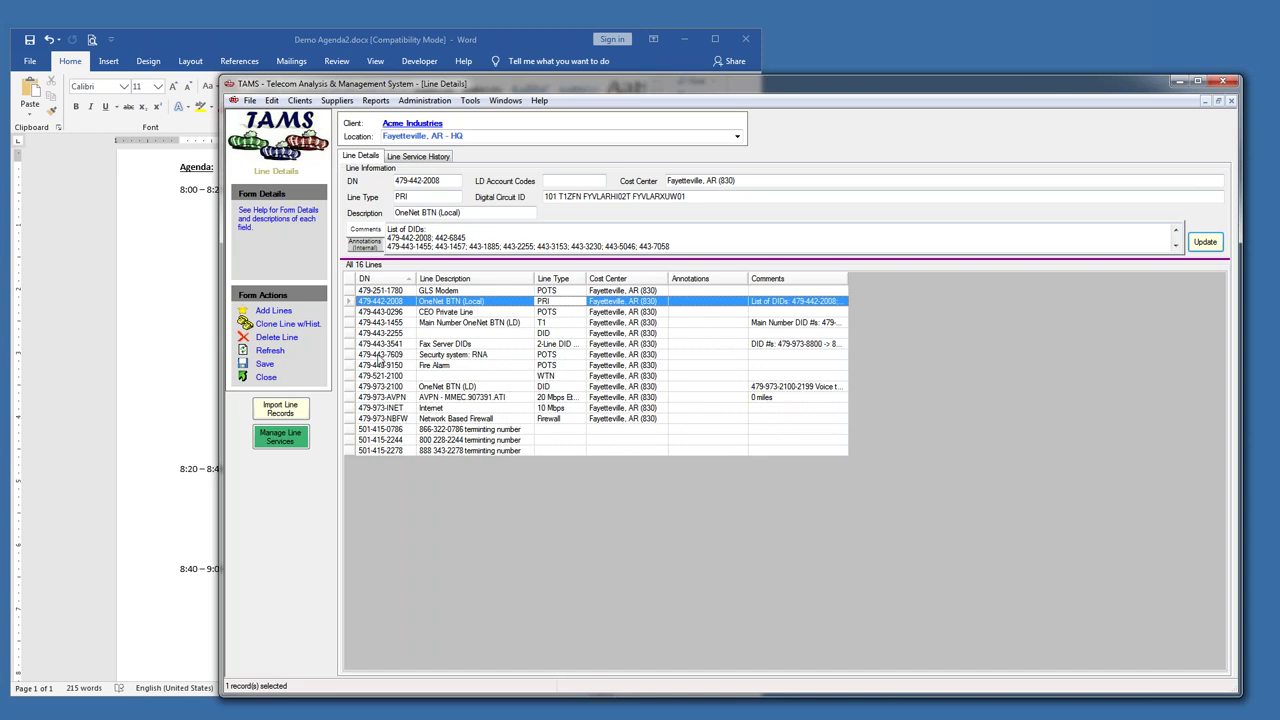
pyautogui.click(507, 101)
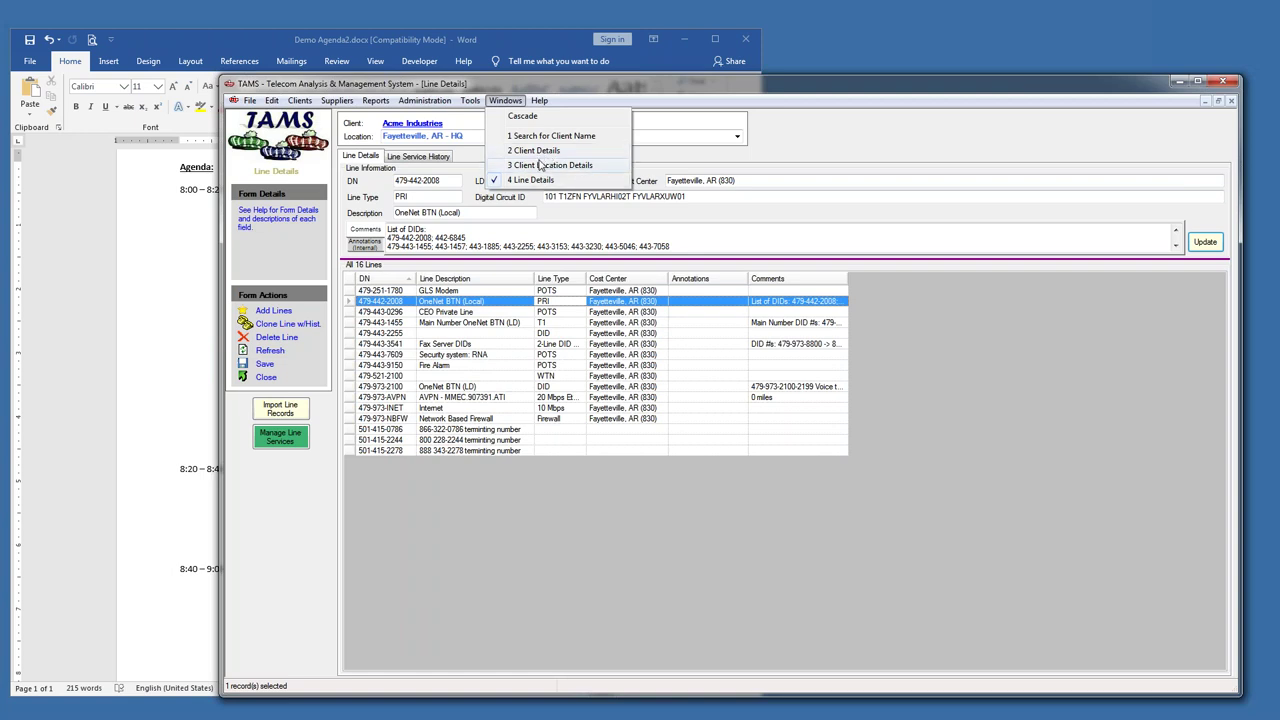
pyautogui.click(421, 159)
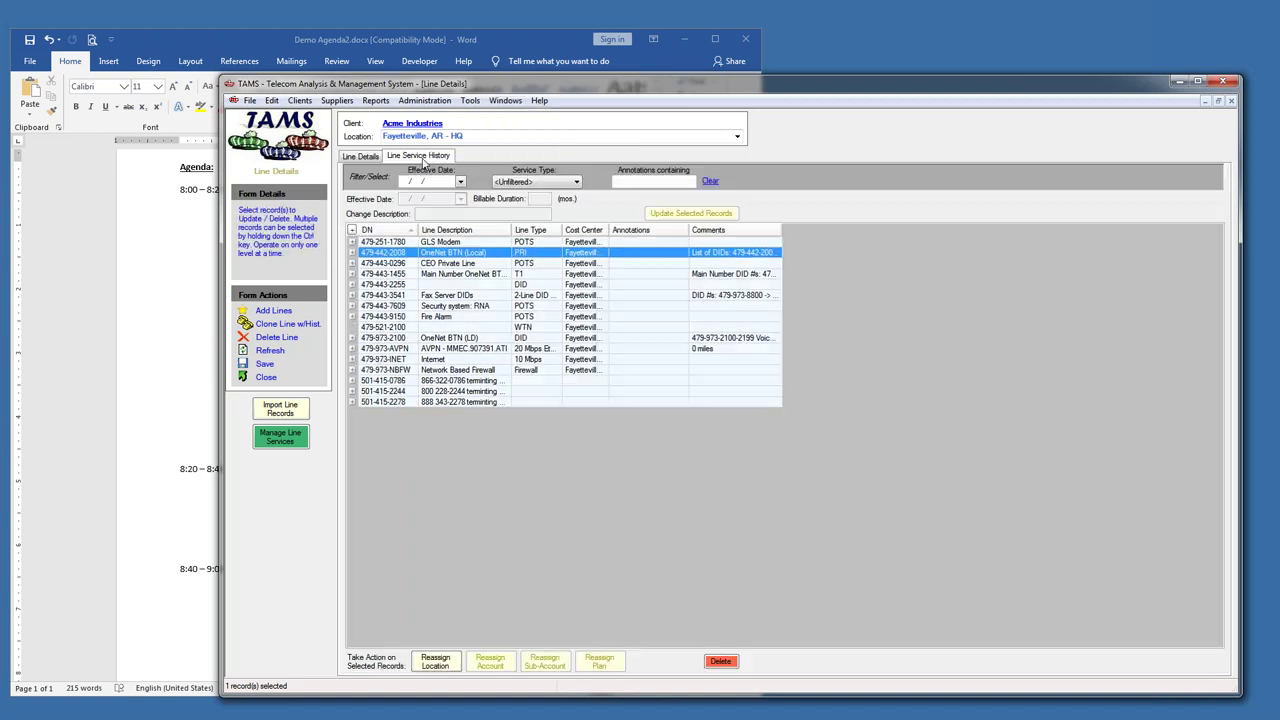
pyautogui.click(351, 264)
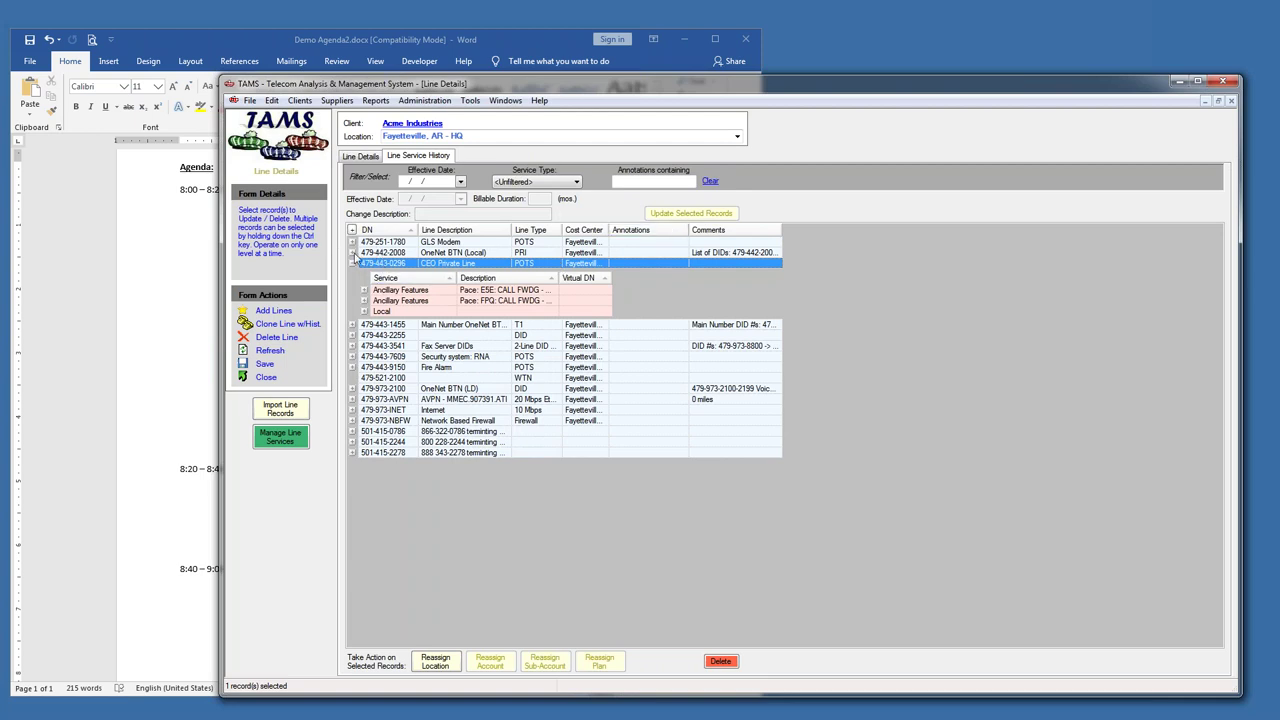
pyautogui.click(352, 253)
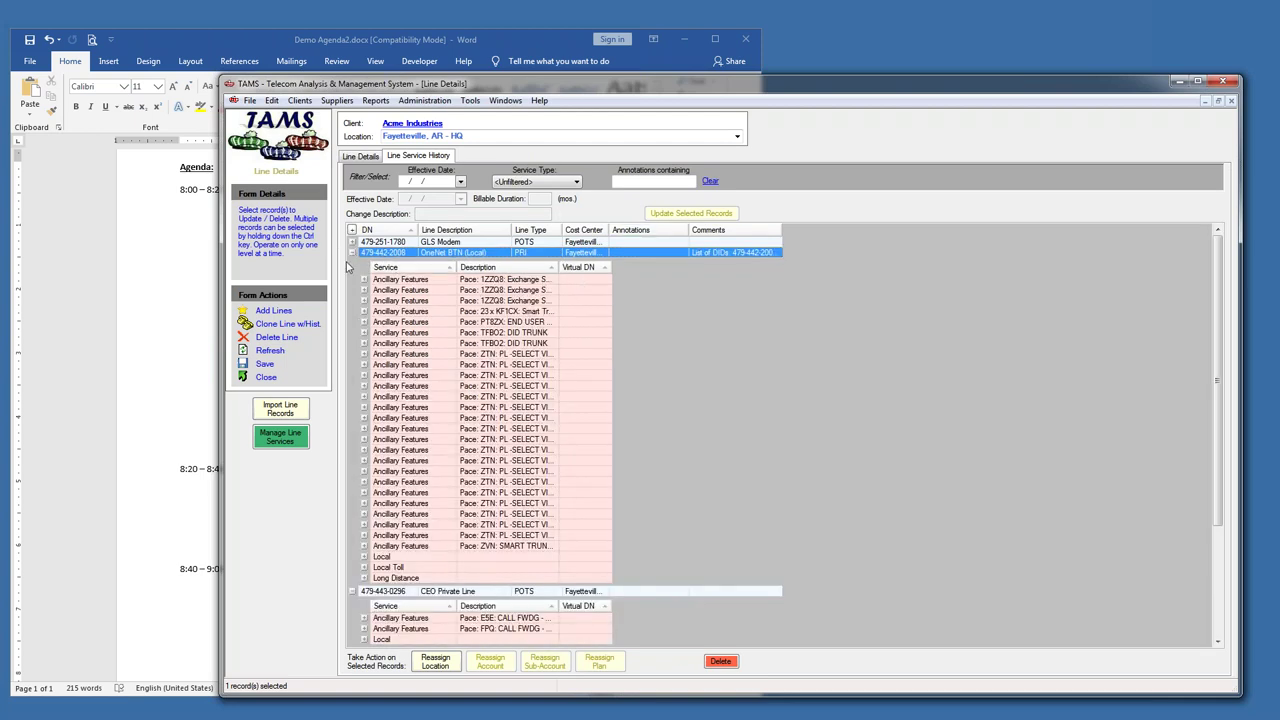
pyautogui.click(352, 253)
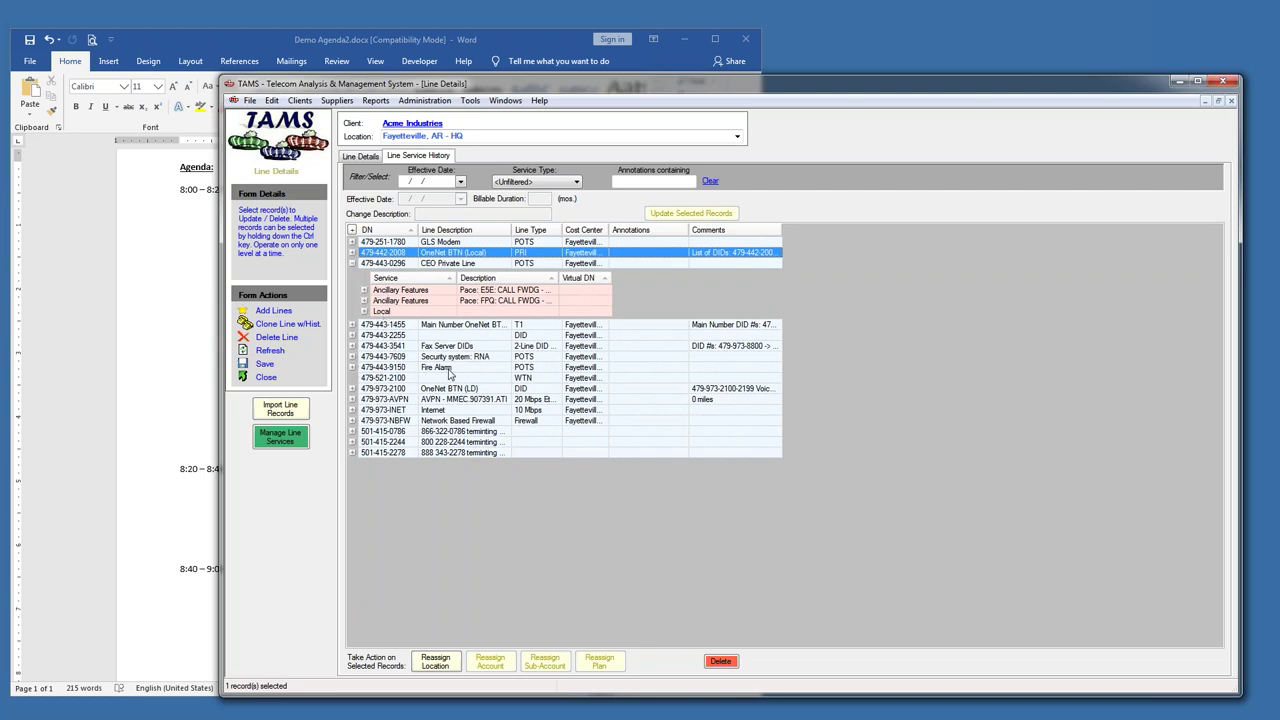
pyautogui.click(354, 368)
pyautogui.click(352, 368)
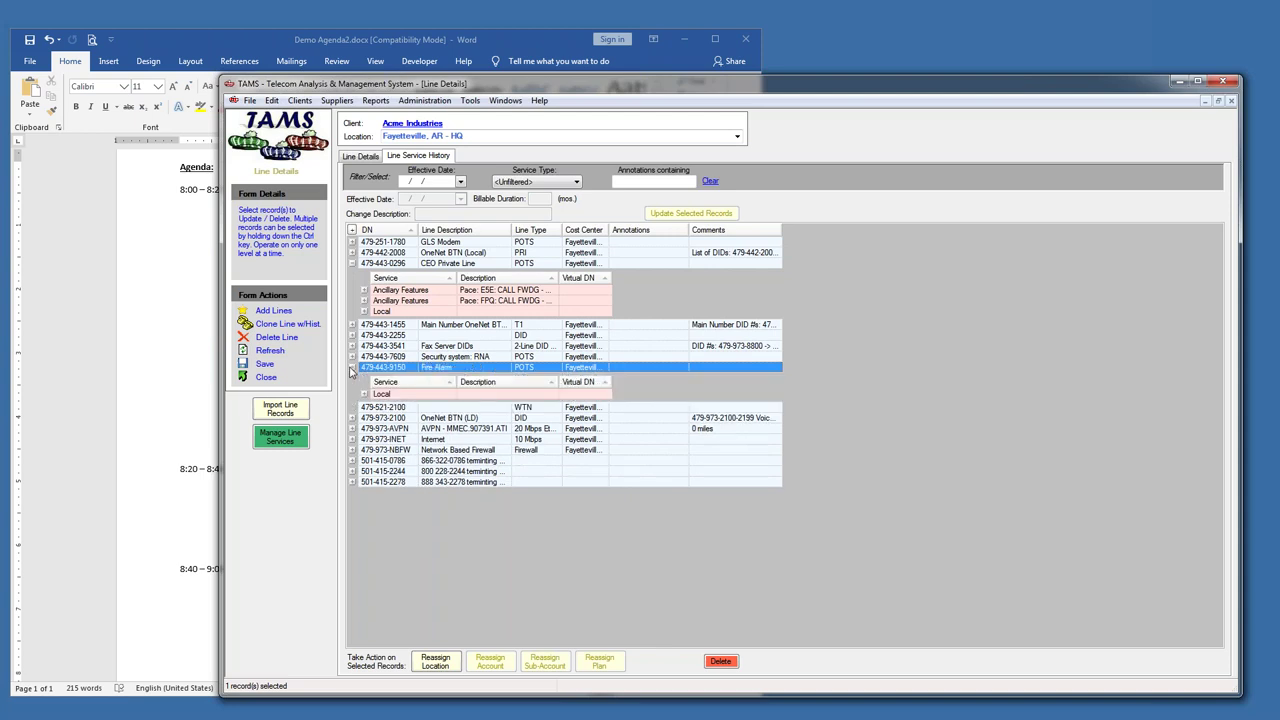
pyautogui.click(352, 357)
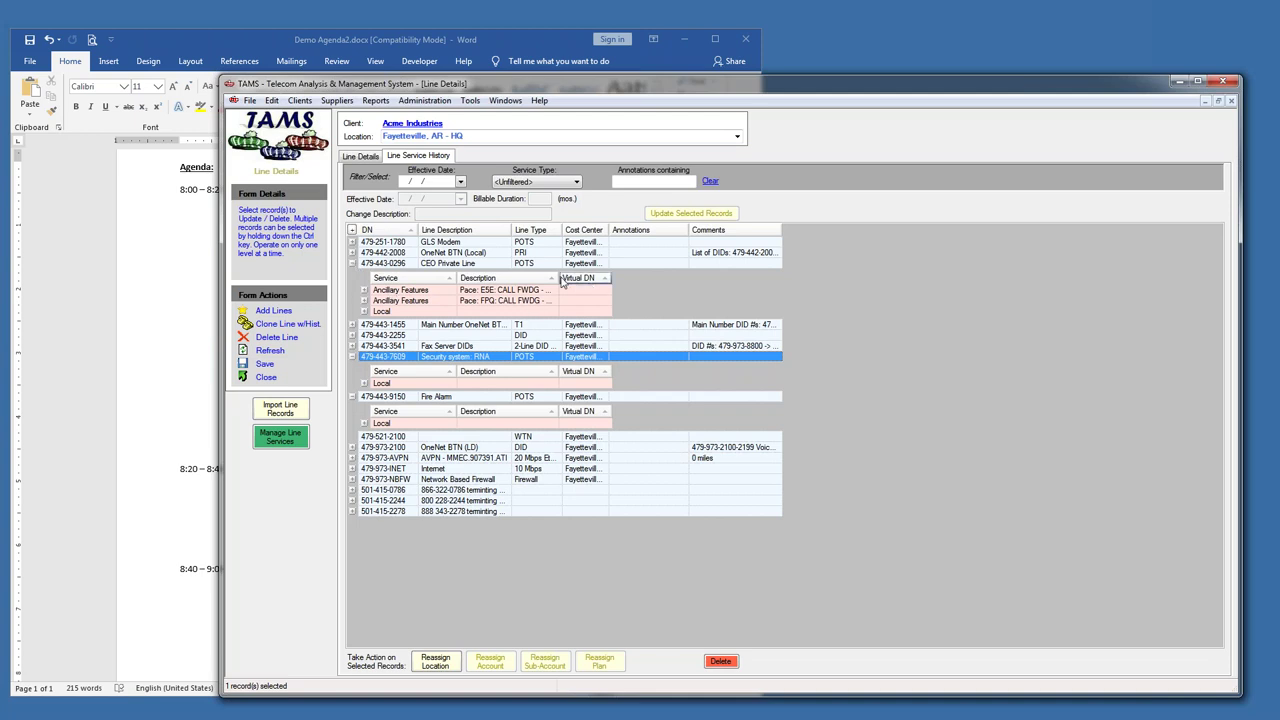
# - Widen the Description column and open the CEO line's 7/1/2013 Rate Increase record
pyautogui.moveTo(557, 277); pyautogui.dragTo(627, 277)
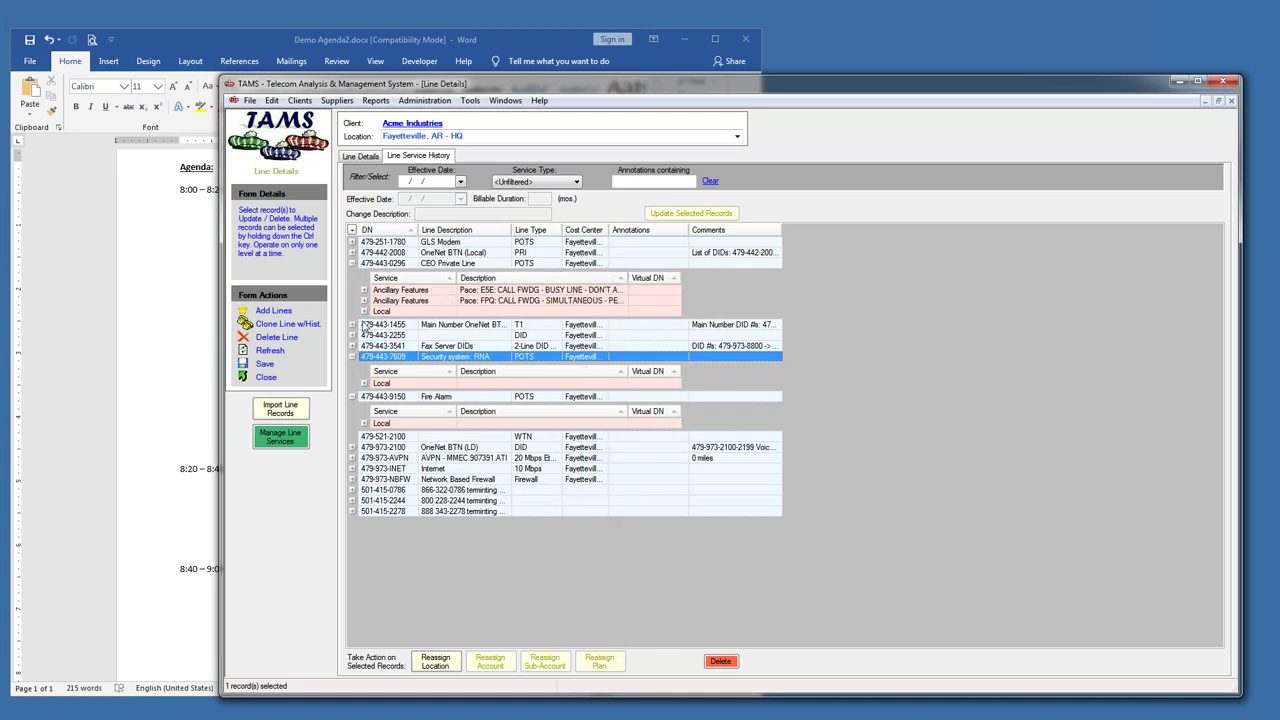
pyautogui.click(364, 311)
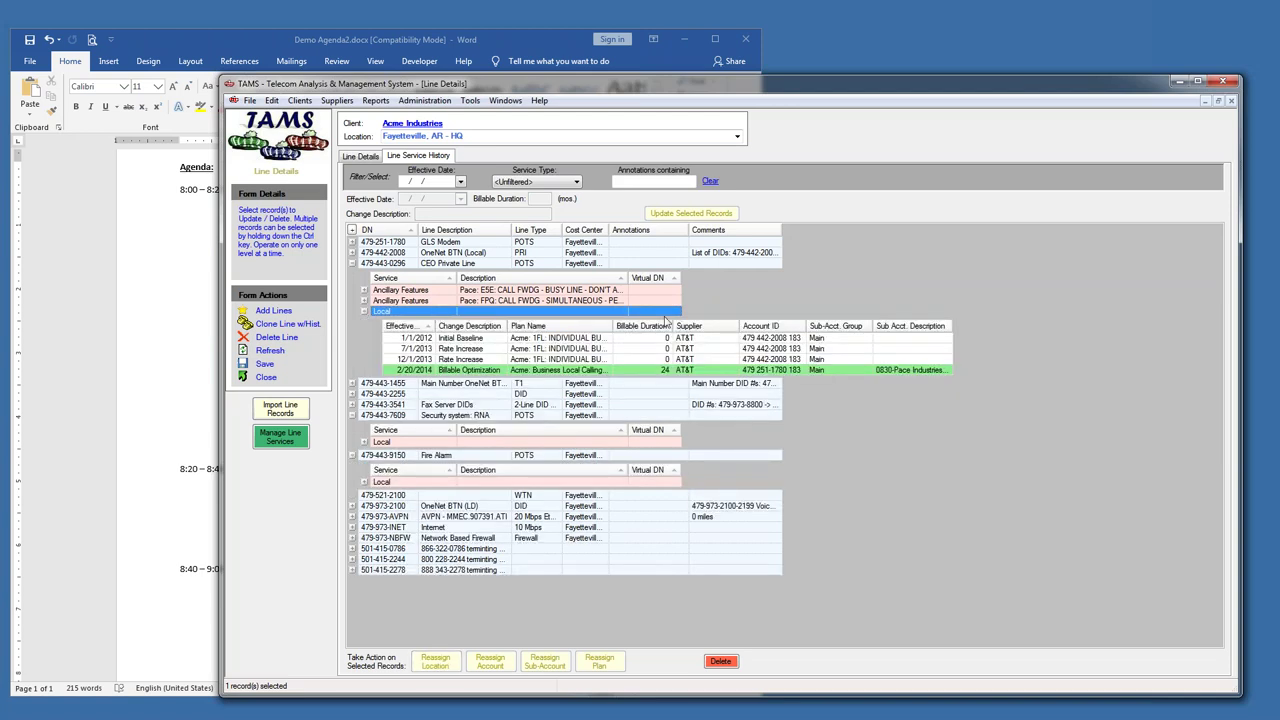
pyautogui.click(590, 349)
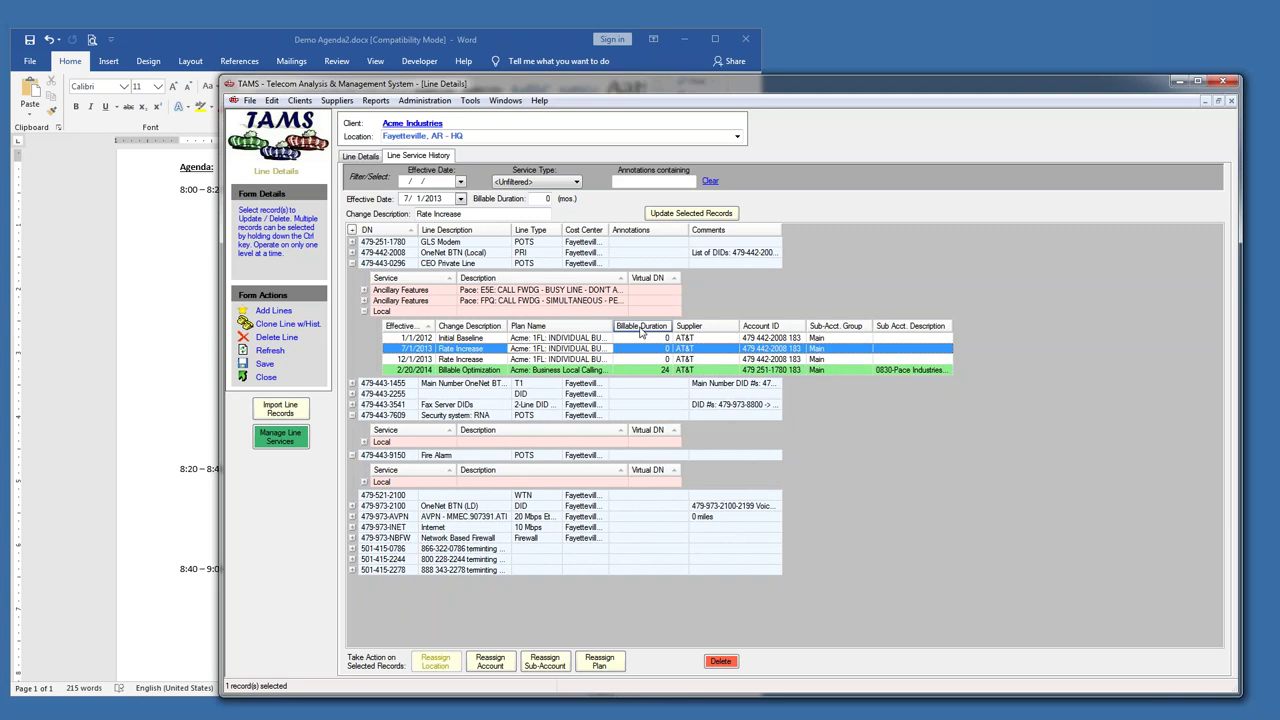
pyautogui.click(285, 44)
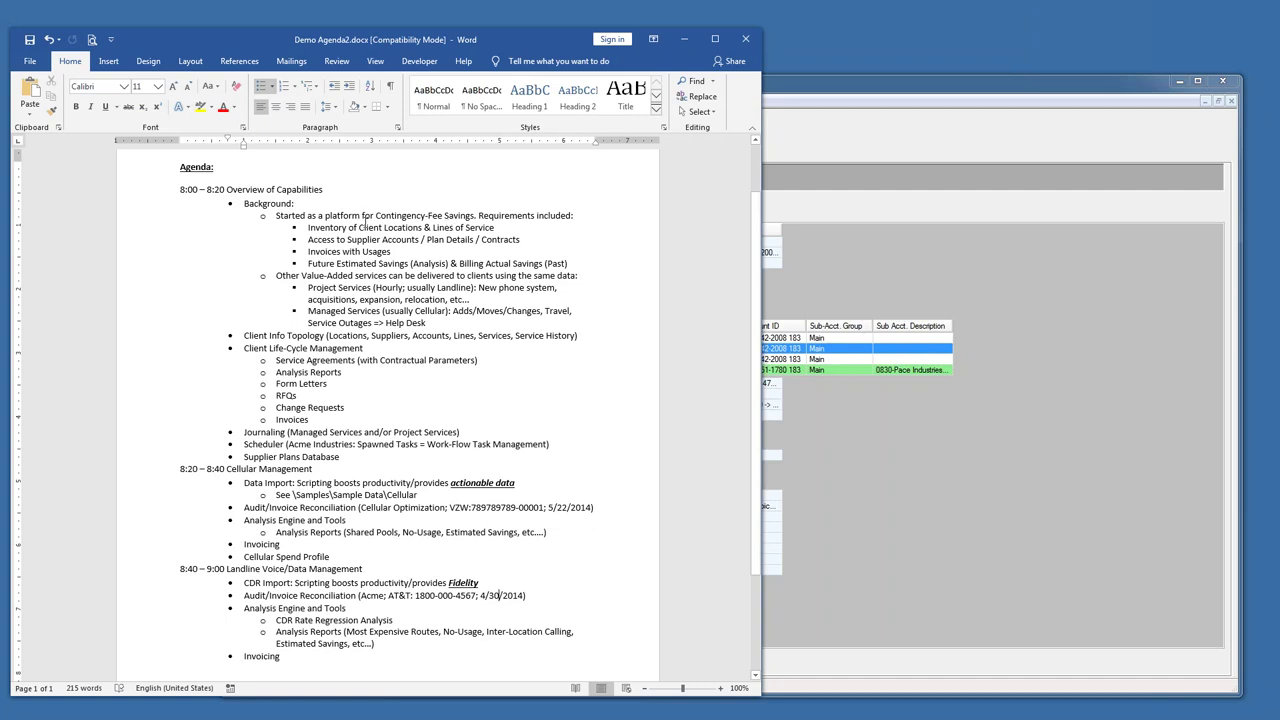
# - Highlight the agenda's savings, client locations, supplier accounts and invoices bullets in Word
pyautogui.moveTo(333, 215); pyautogui.dragTo(480, 218)
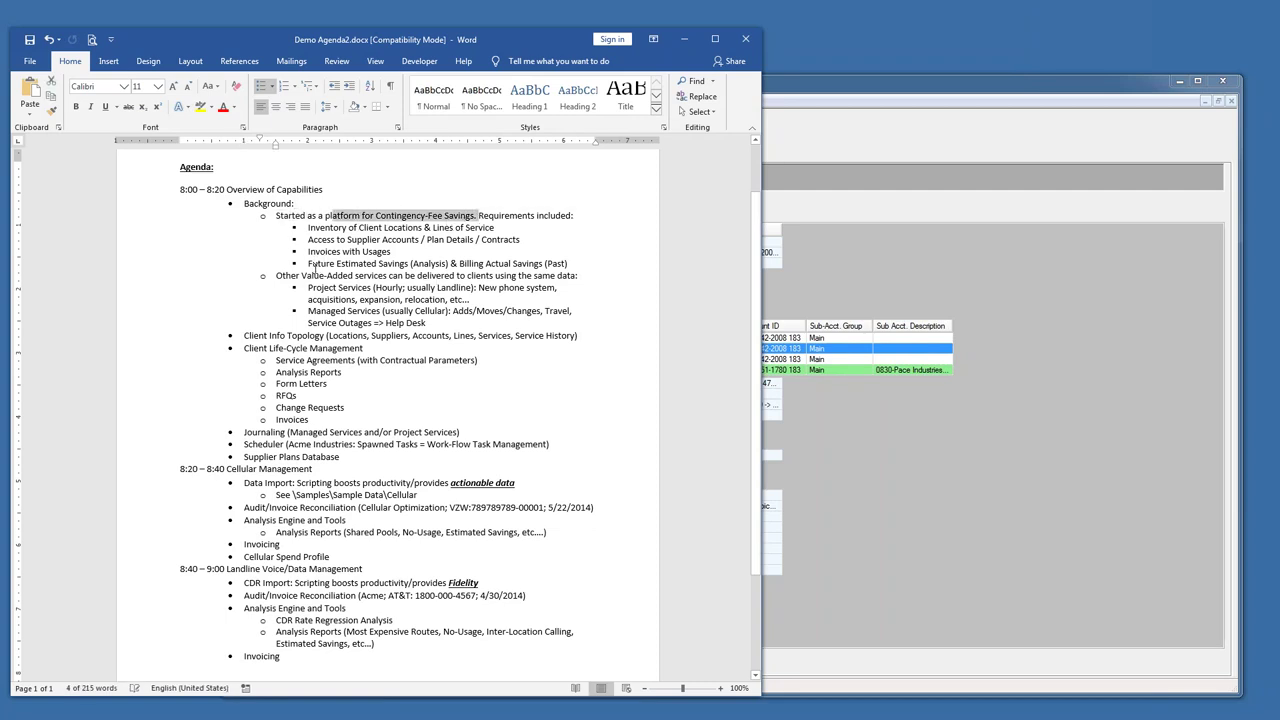
pyautogui.moveTo(309, 264); pyautogui.dragTo(447, 262)
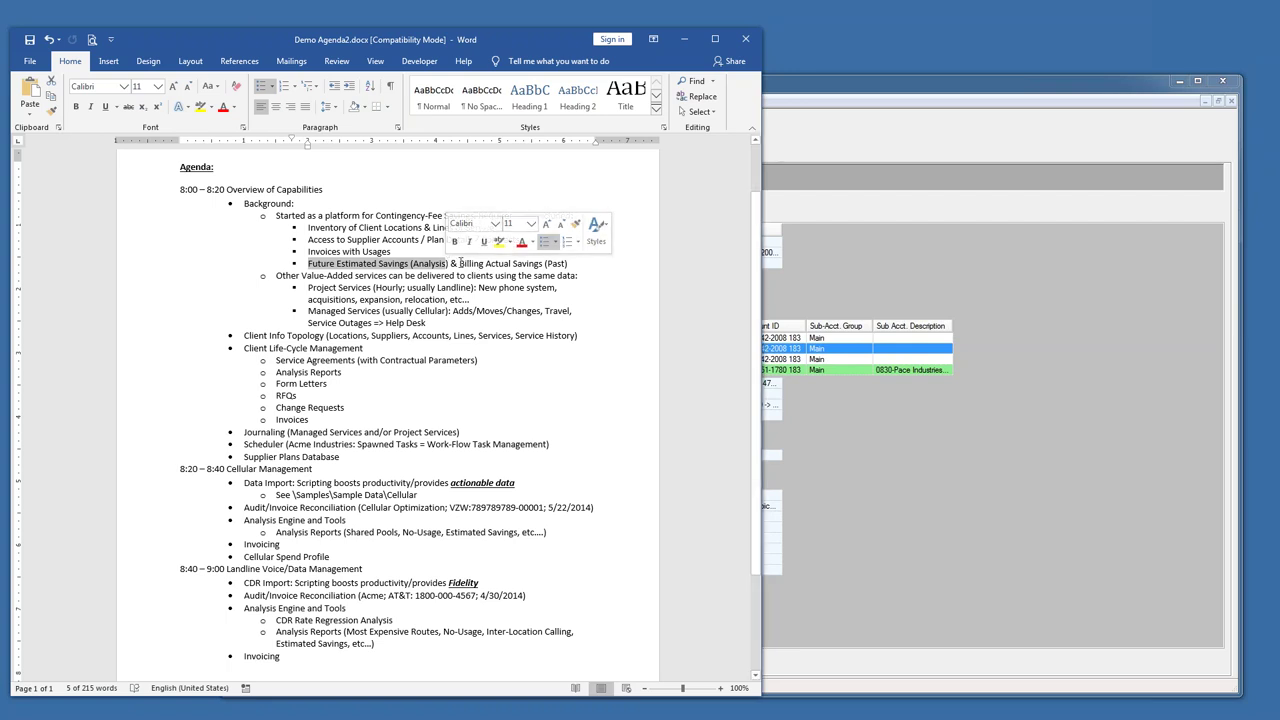
pyautogui.moveTo(474, 263); pyautogui.dragTo(570, 263)
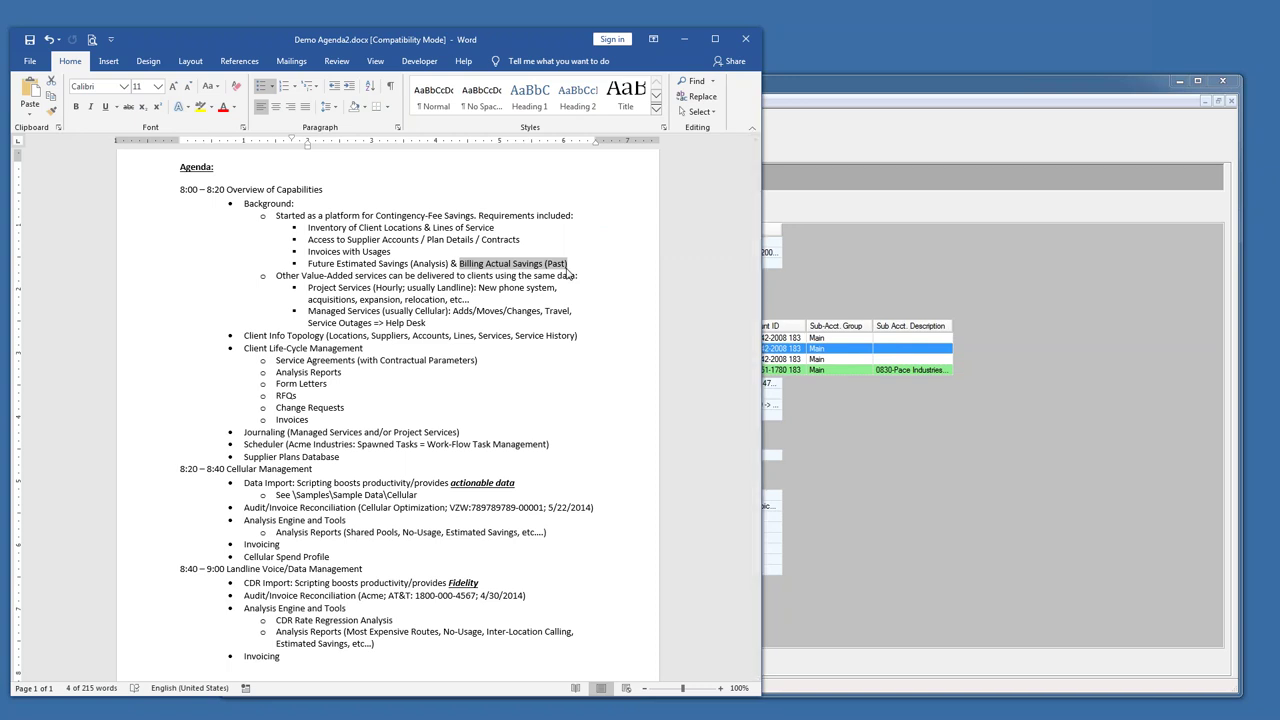
pyautogui.moveTo(308, 264); pyautogui.dragTo(576, 265)
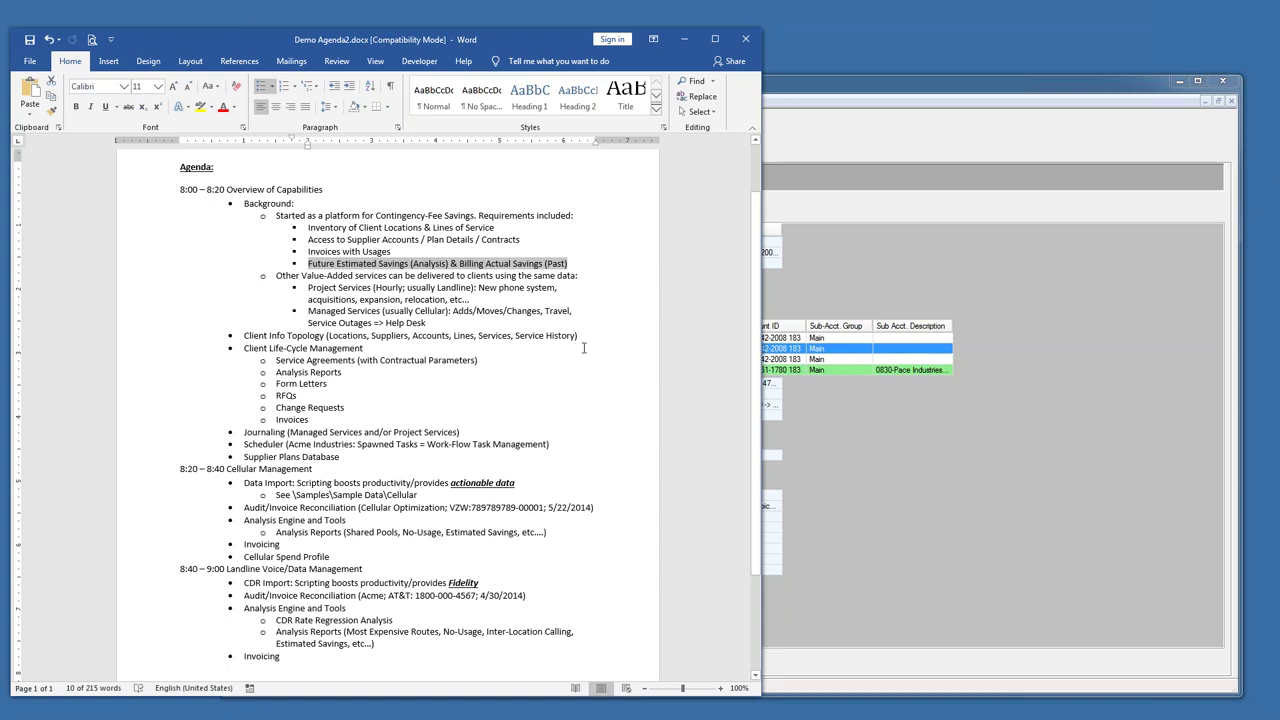
pyautogui.moveTo(314, 231); pyautogui.dragTo(491, 226)
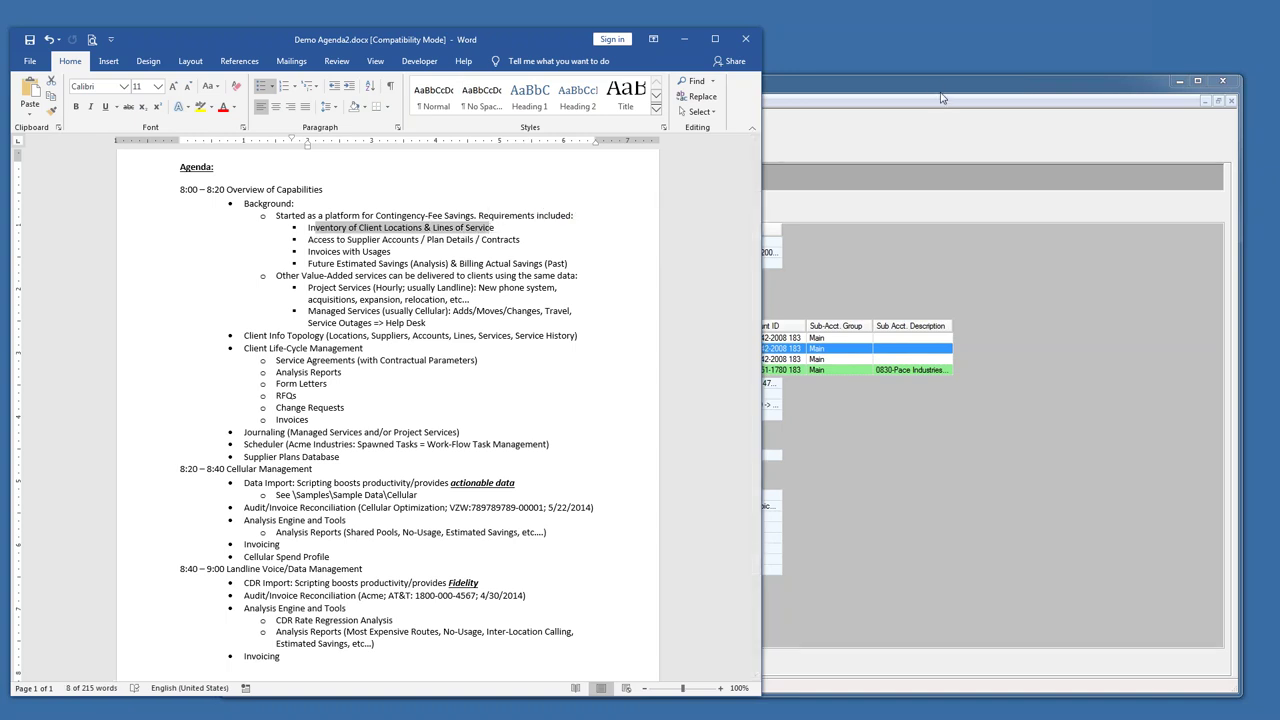
pyautogui.moveTo(346, 239); pyautogui.dragTo(518, 240)
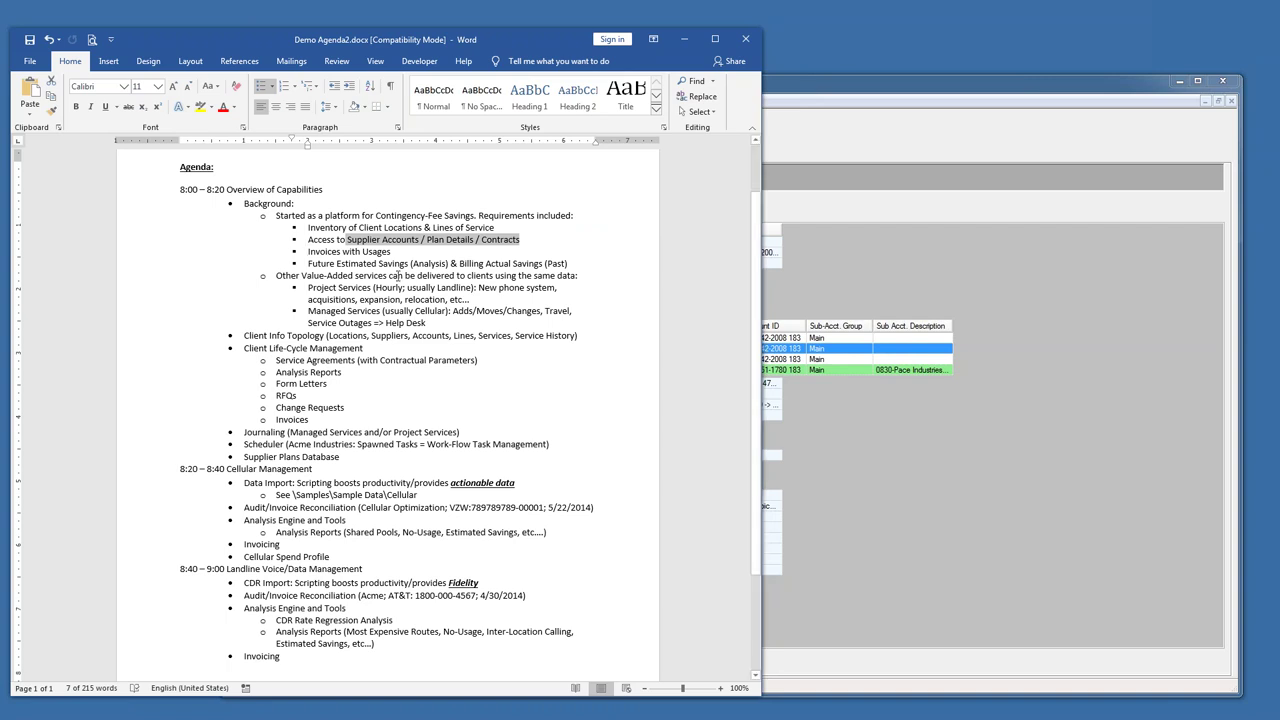
pyautogui.moveTo(391, 251); pyautogui.dragTo(308, 252)
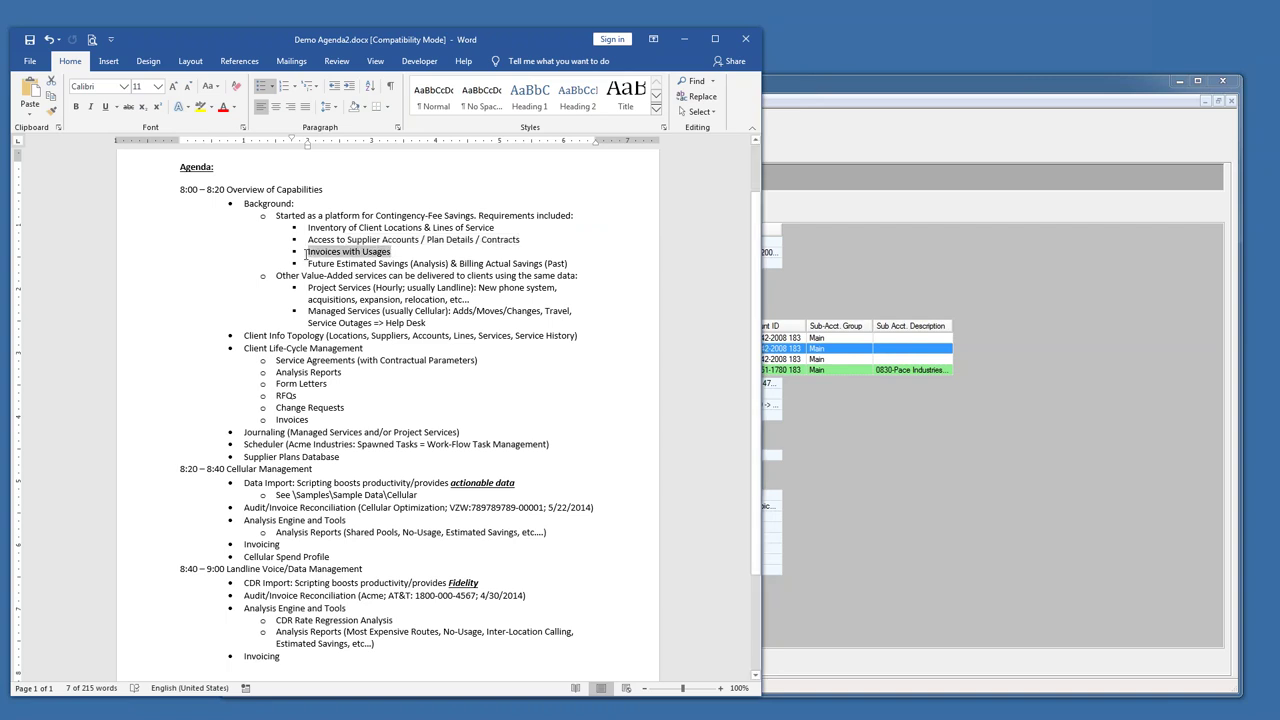
# - Return to TAMS and switch to the Client Details window from the Windows menu
pyautogui.click(948, 86)
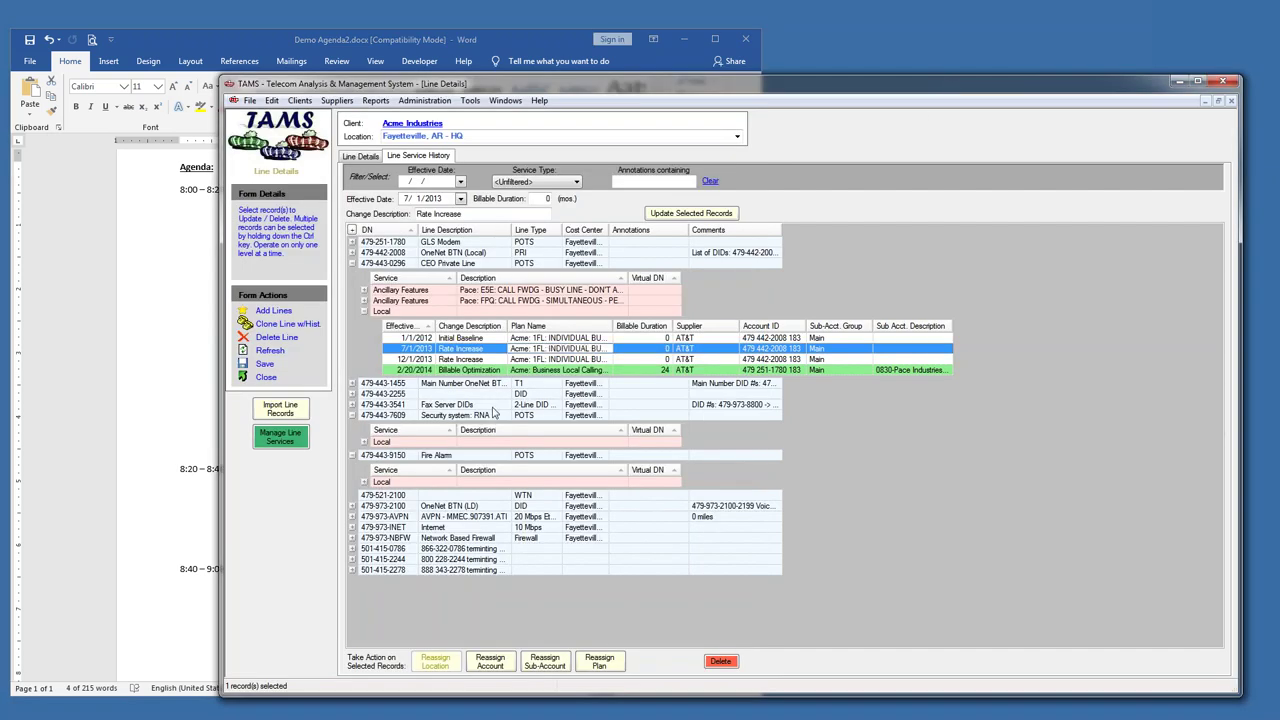
pyautogui.click(515, 103)
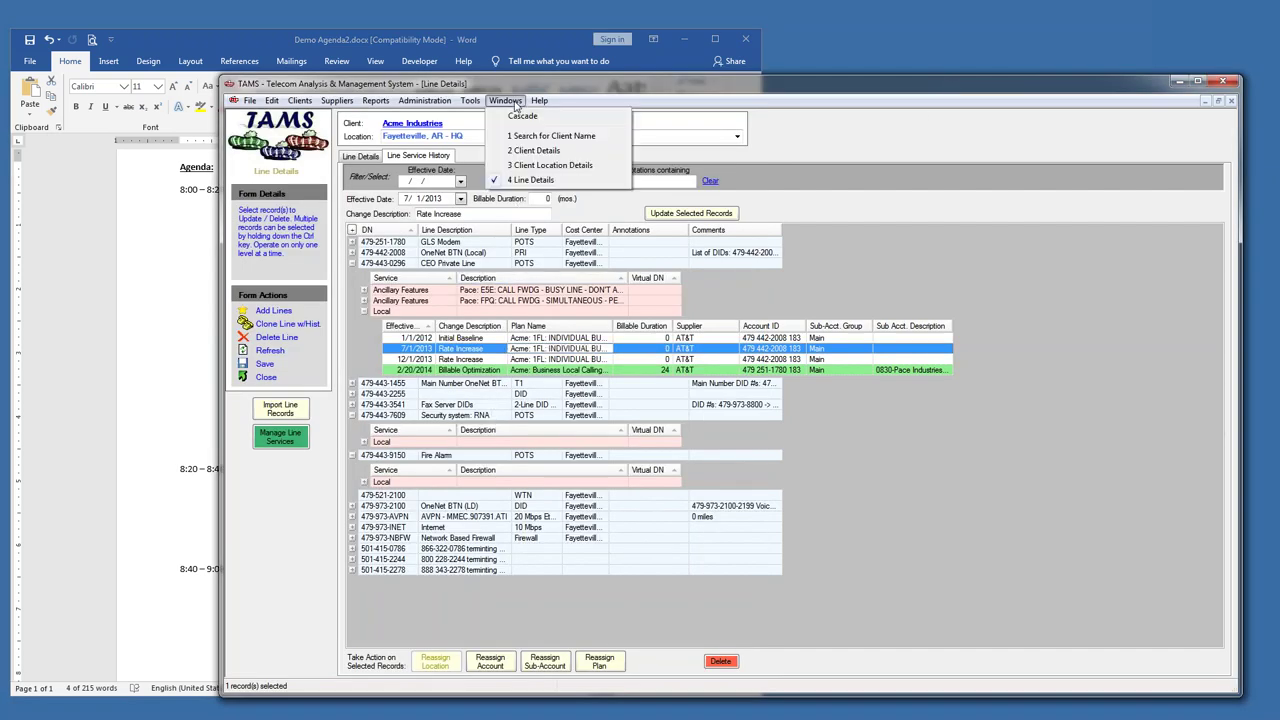
pyautogui.click(530, 150)
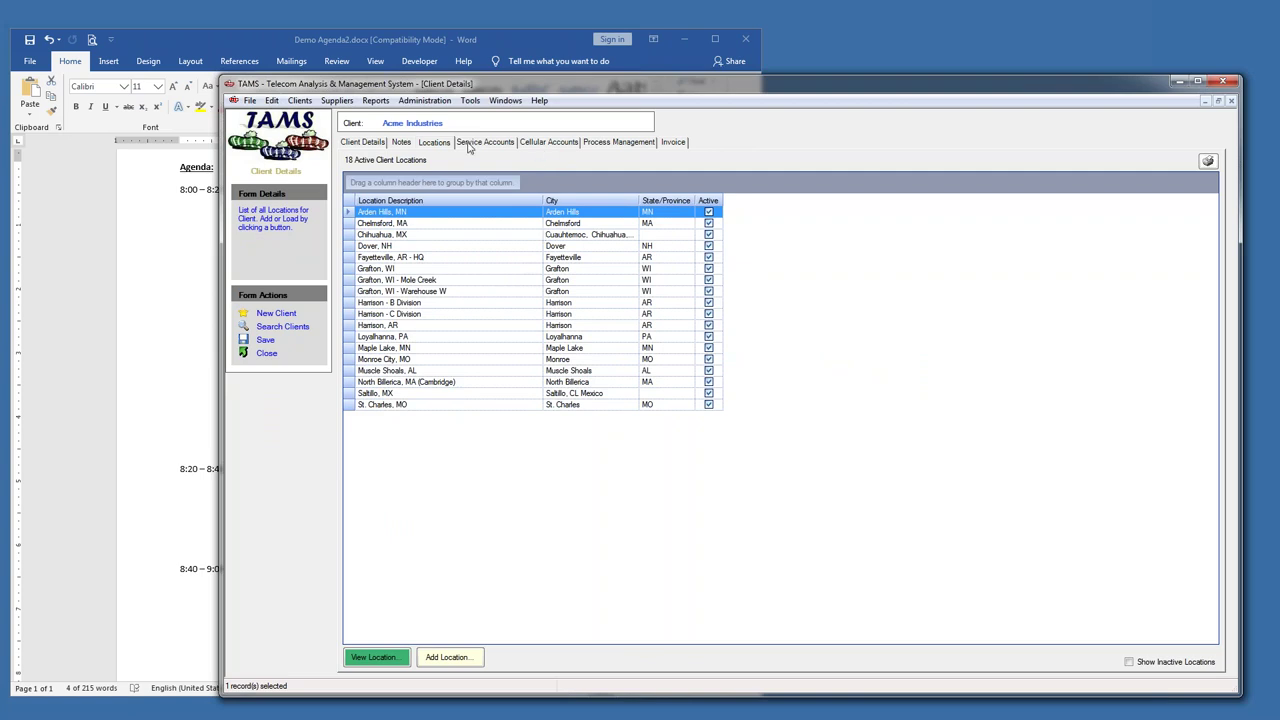
pyautogui.click(474, 146)
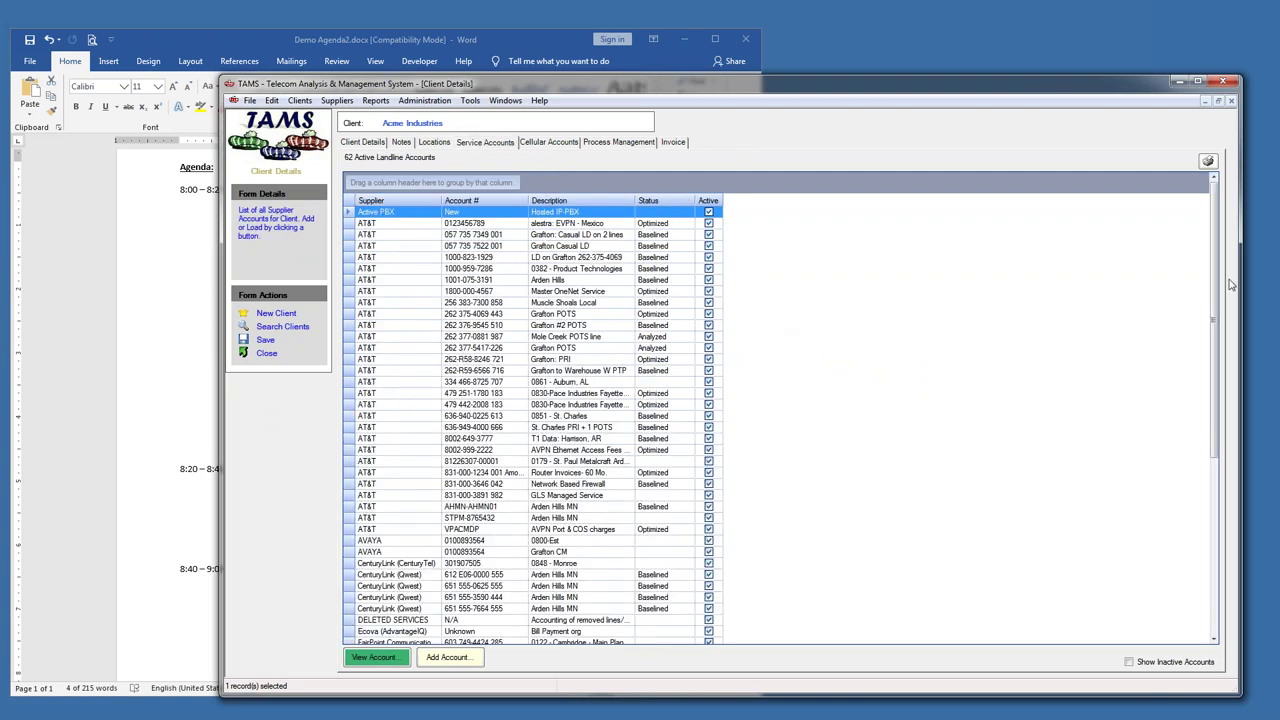
pyautogui.moveTo(1215, 288); pyautogui.dragTo(1201, 507)
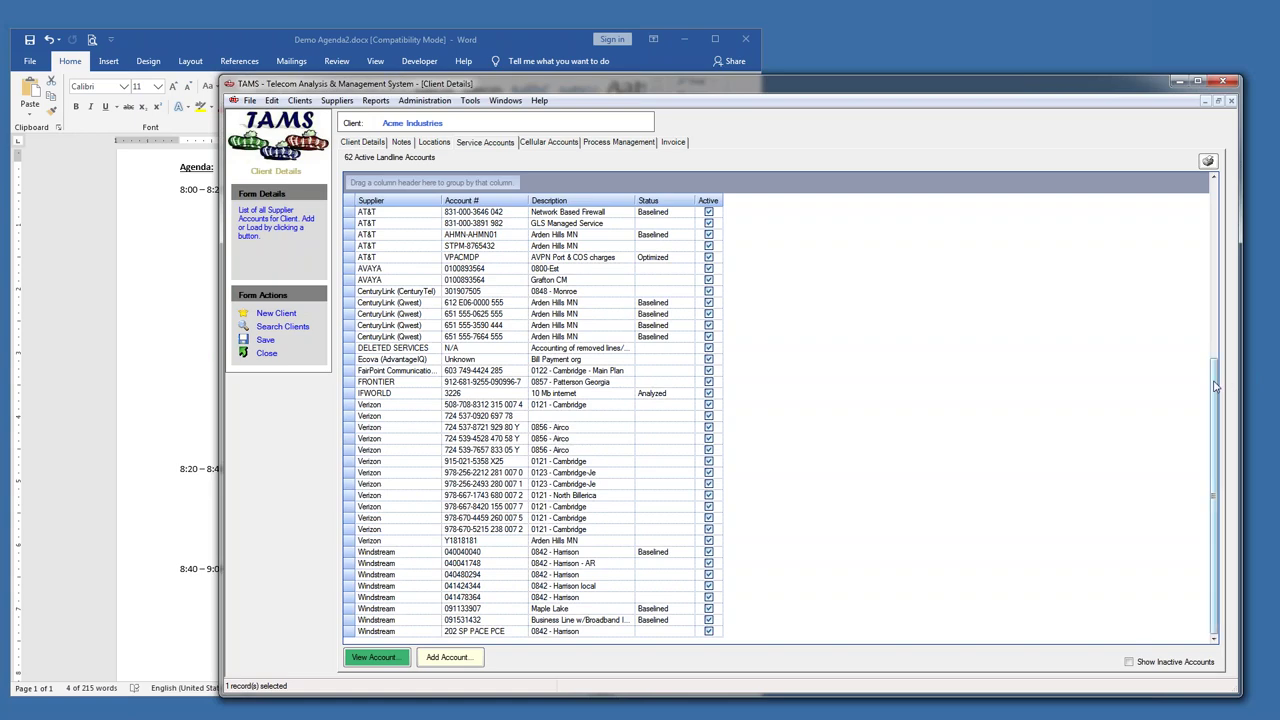
pyautogui.moveTo(1215, 367); pyautogui.dragTo(1110, 206)
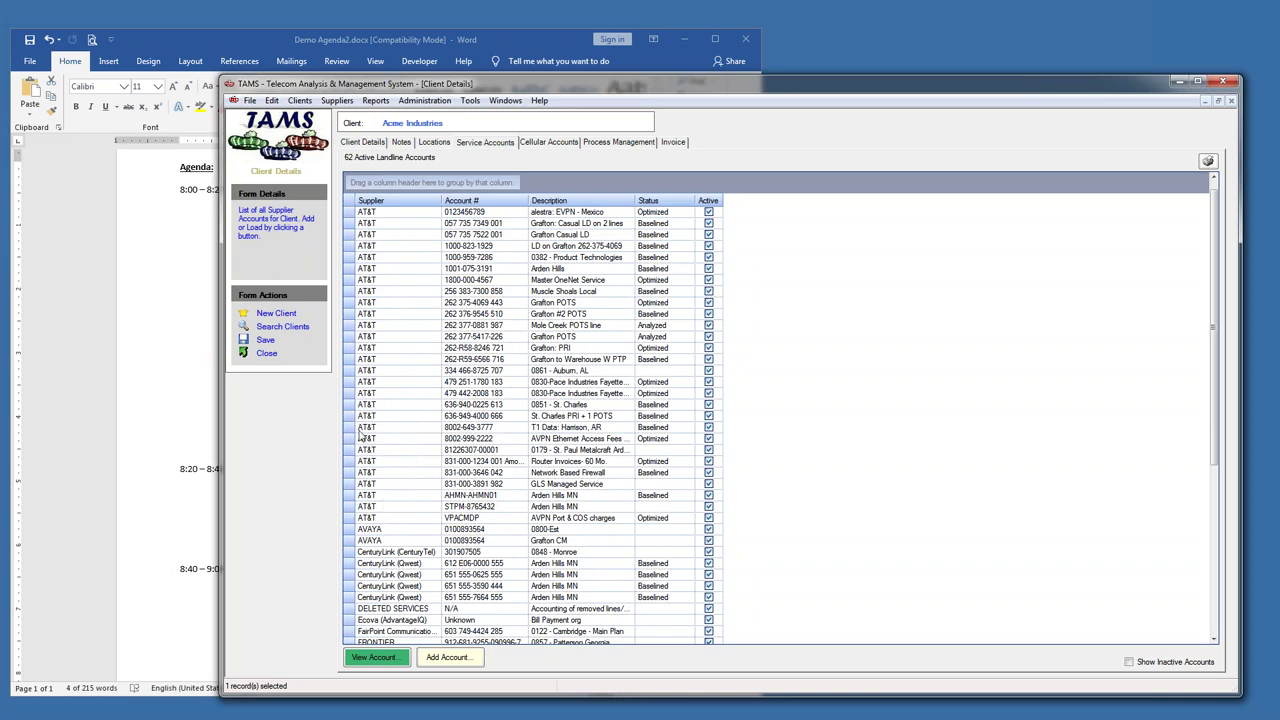
pyautogui.doubleClick(346, 281)
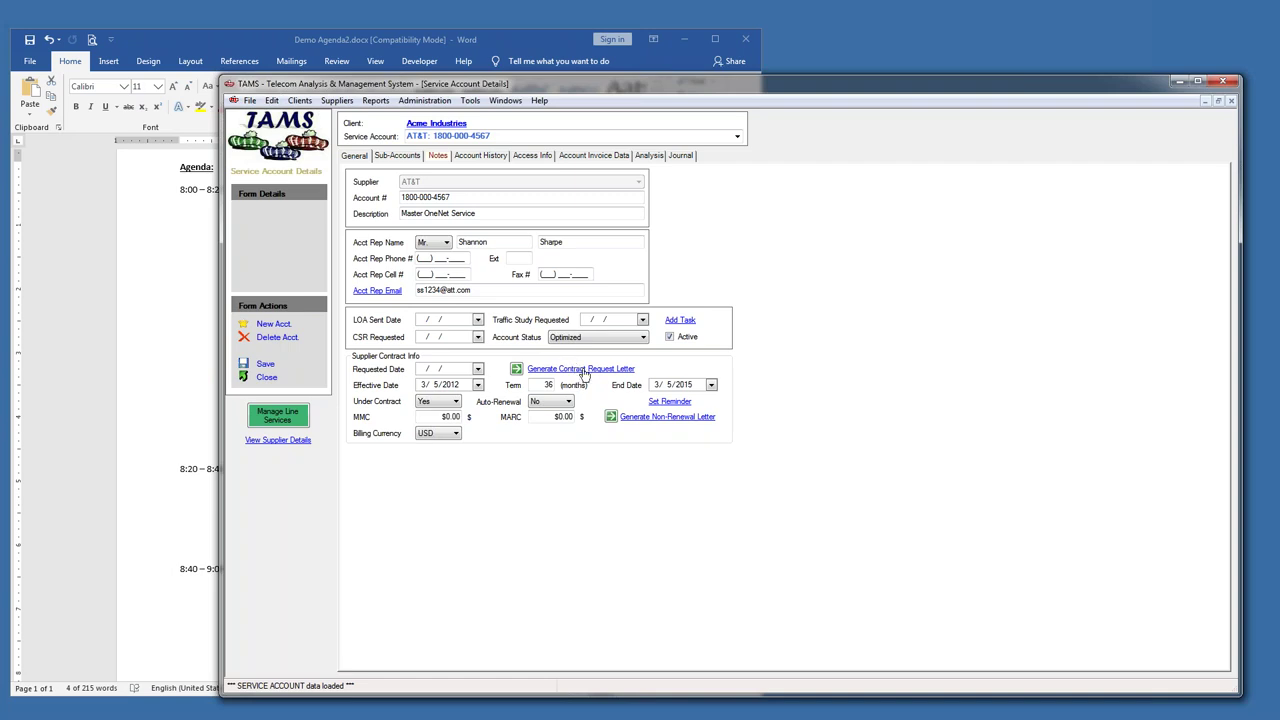
pyautogui.click(585, 370)
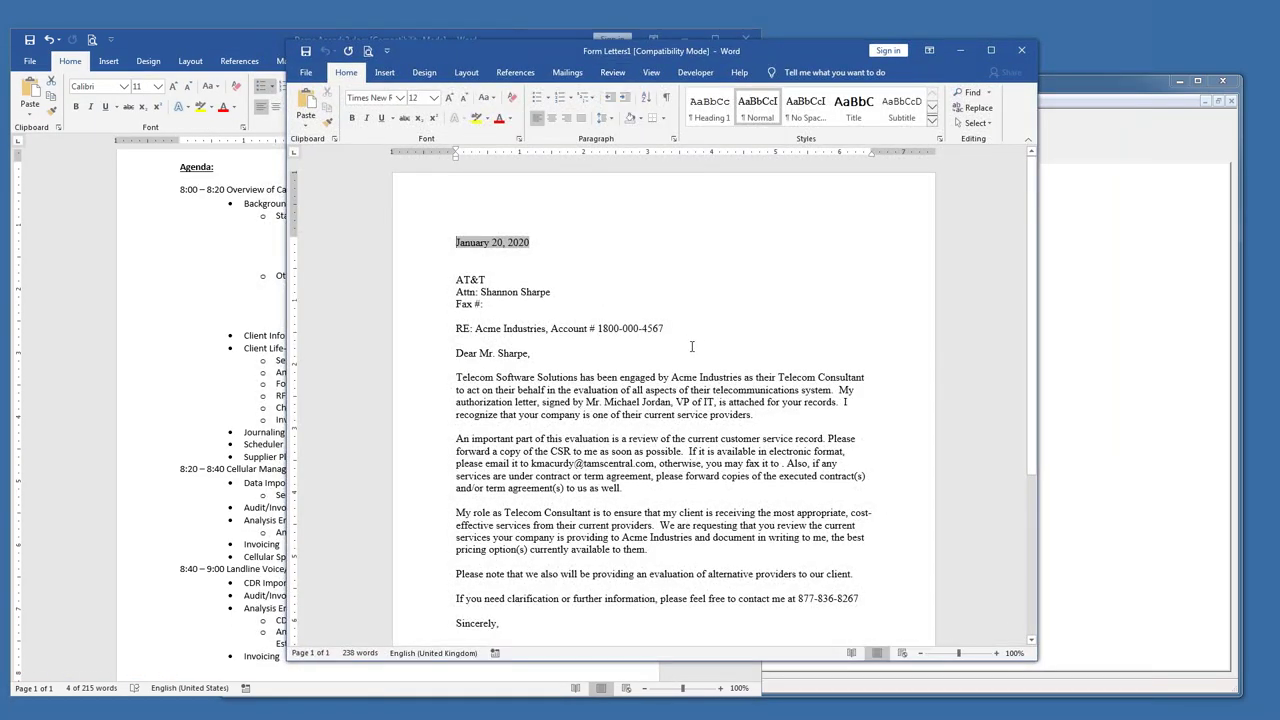
# - Read through the AT&T contract request letter, highlight its RE line, and close it without saving
pyautogui.scroll(-1, 655, 350)
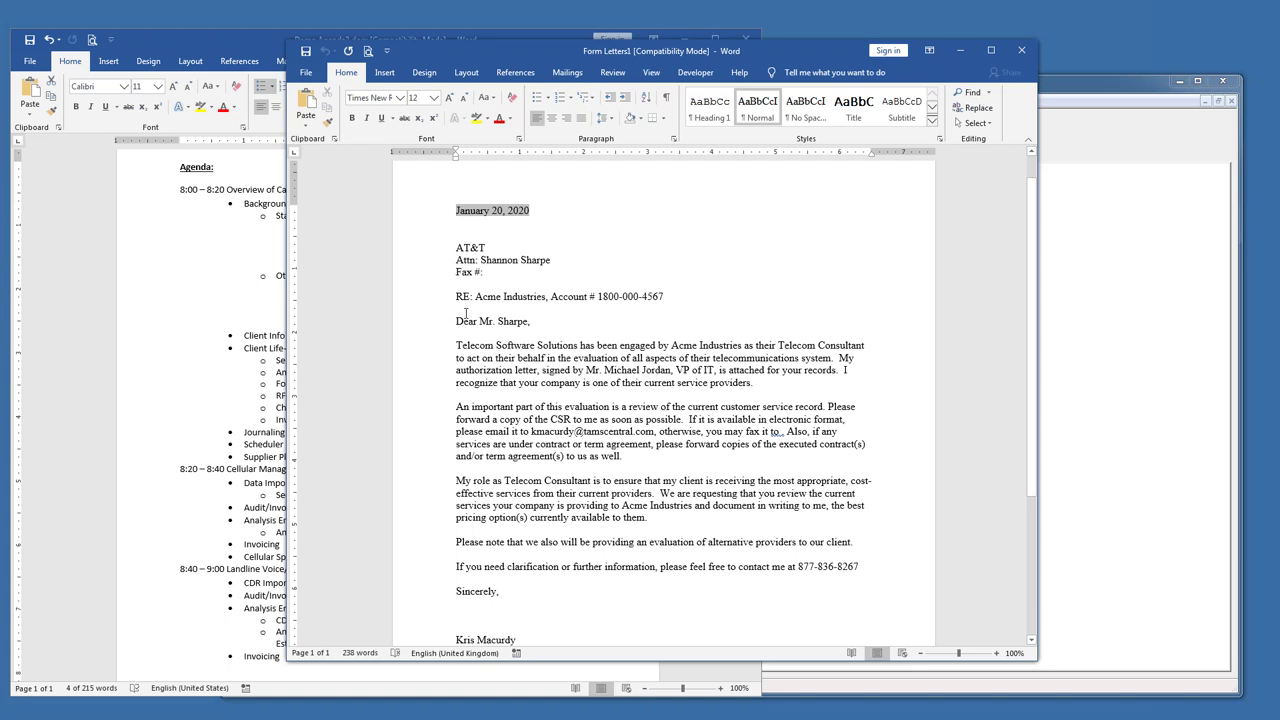
pyautogui.moveTo(476, 298); pyautogui.dragTo(667, 295)
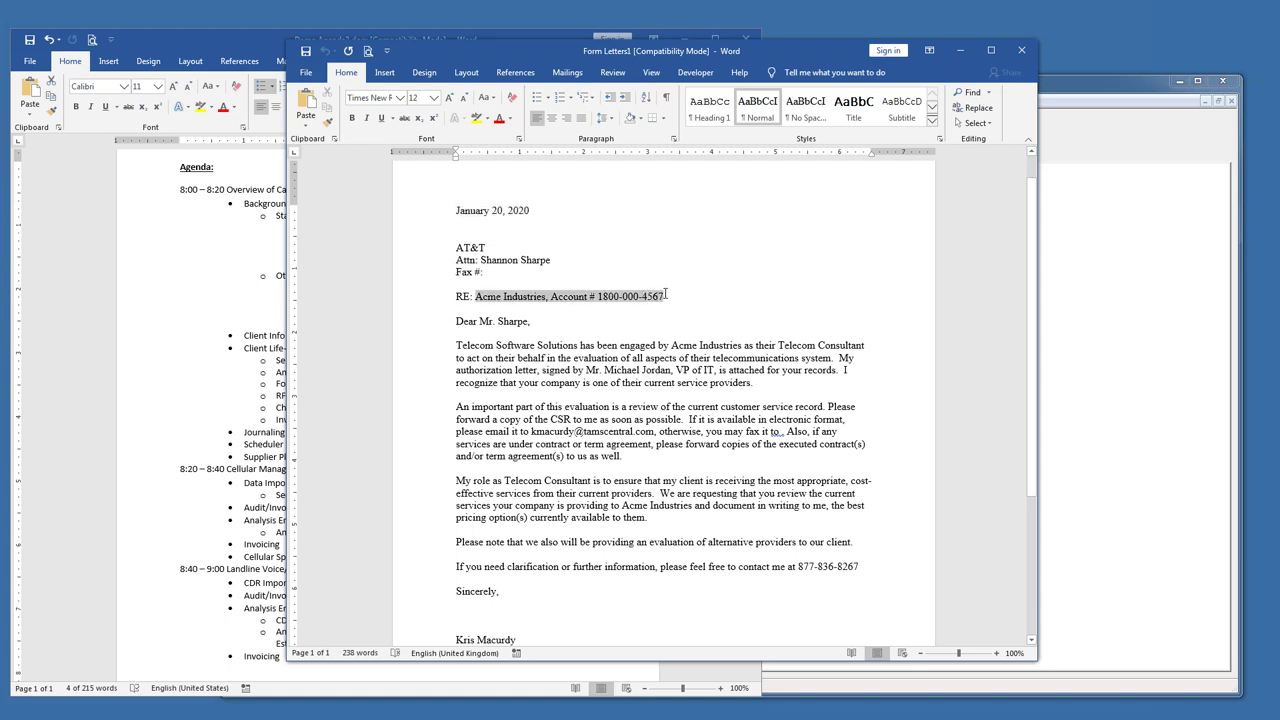
pyautogui.scroll(-2, 555, 500)
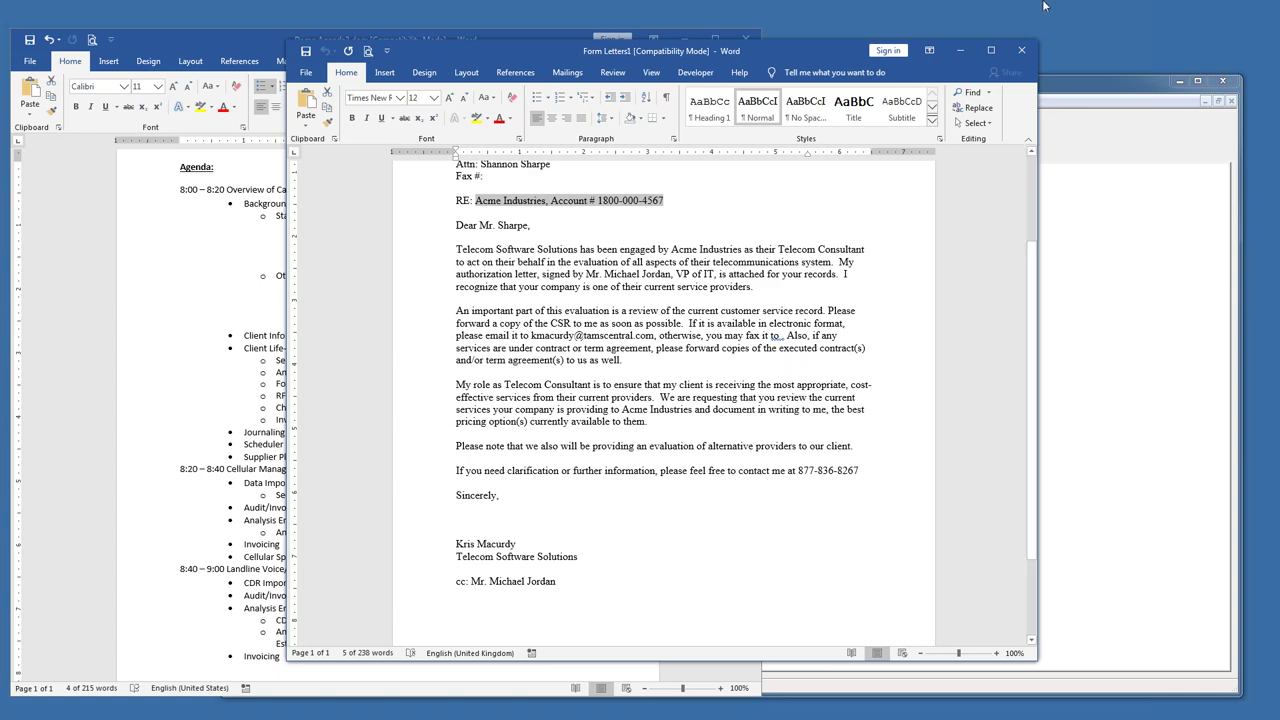
pyautogui.click(1021, 50)
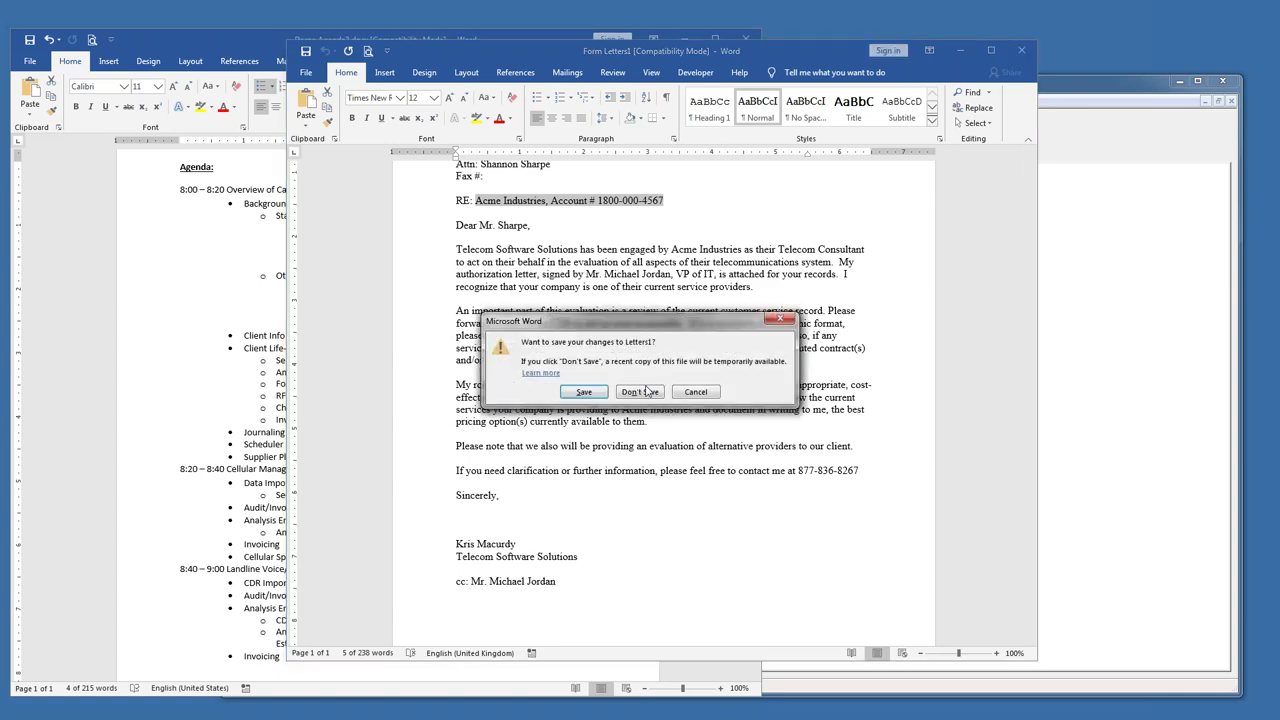
pyautogui.click(645, 393)
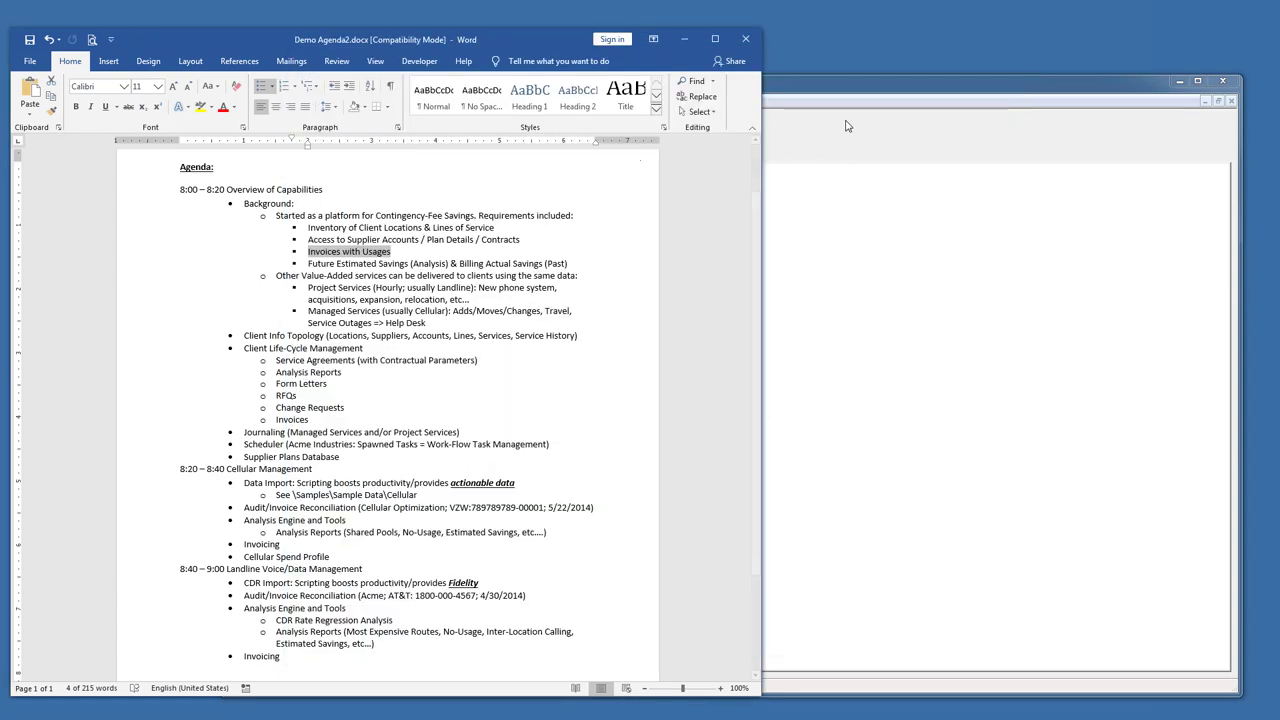
# - Switch from the Word agenda back to the AT&T Master OneNet Service account in TAMS
pyautogui.click(824, 92)
pyautogui.click(204, 46)
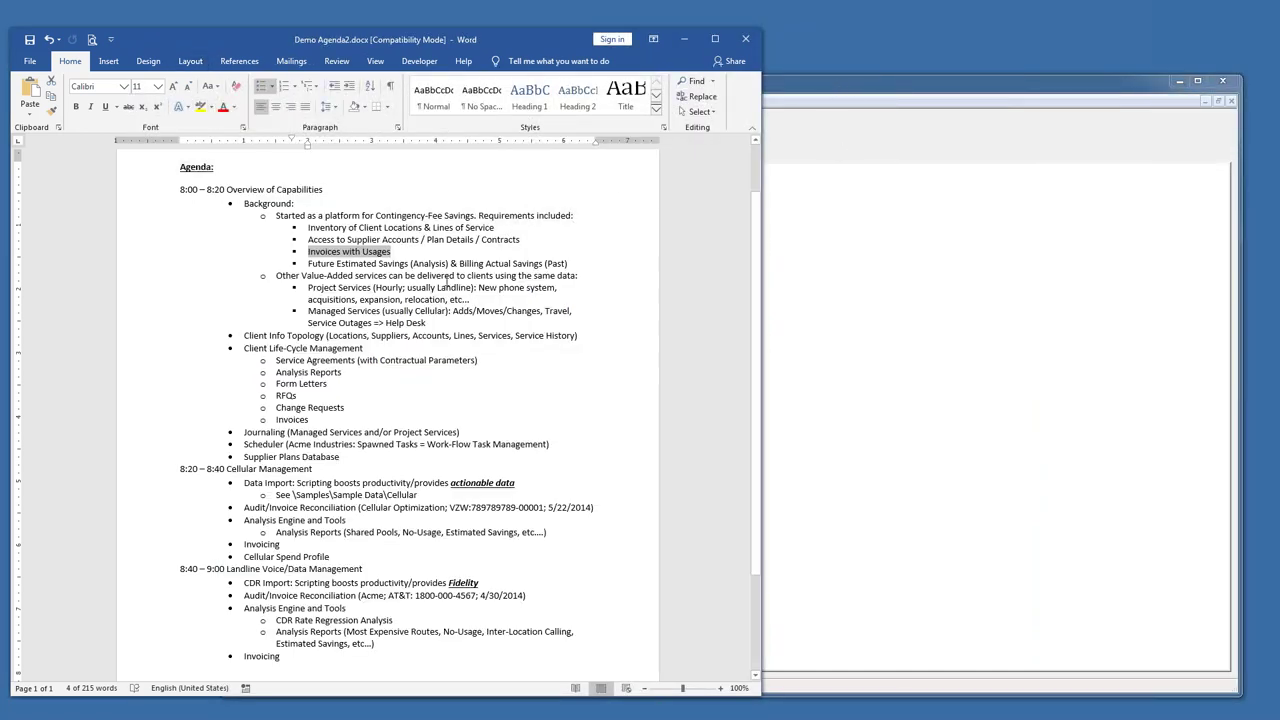
pyautogui.click(805, 92)
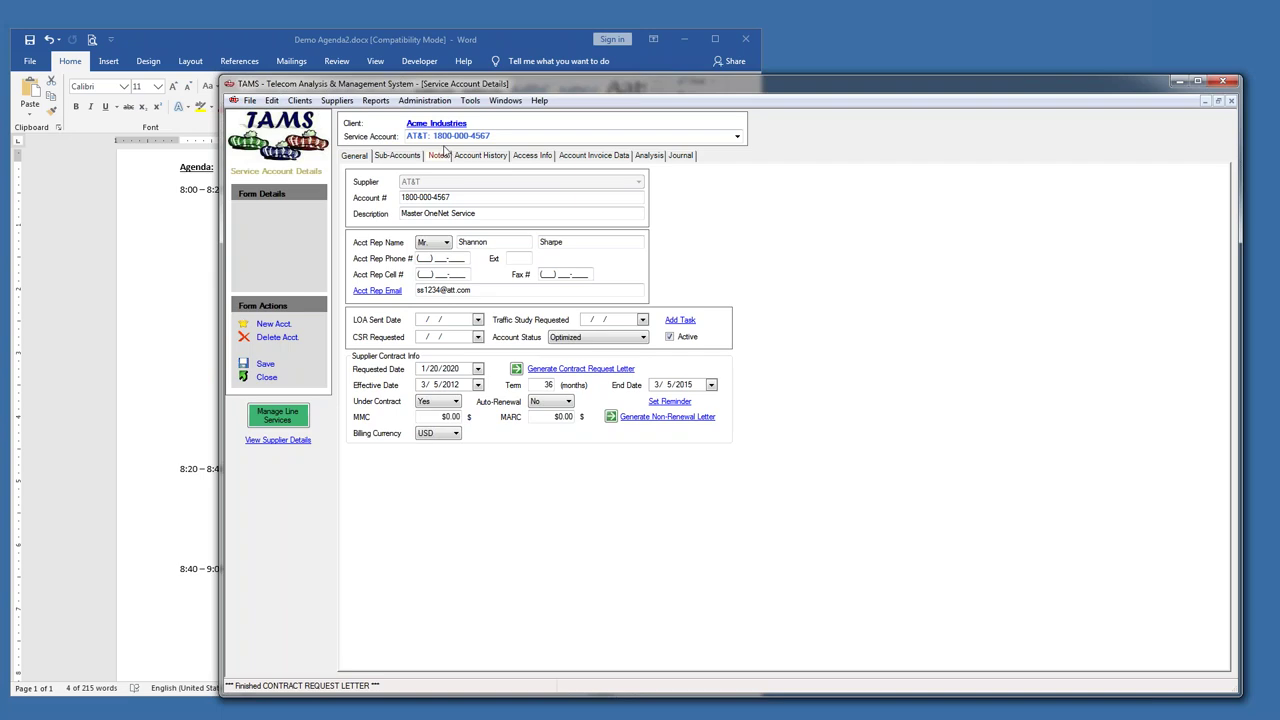
# - Review the 3/1, 4/1 and 5/1/2014 billing cycle totals under Account Invoice Data, then return to Word
pyautogui.click(577, 157)
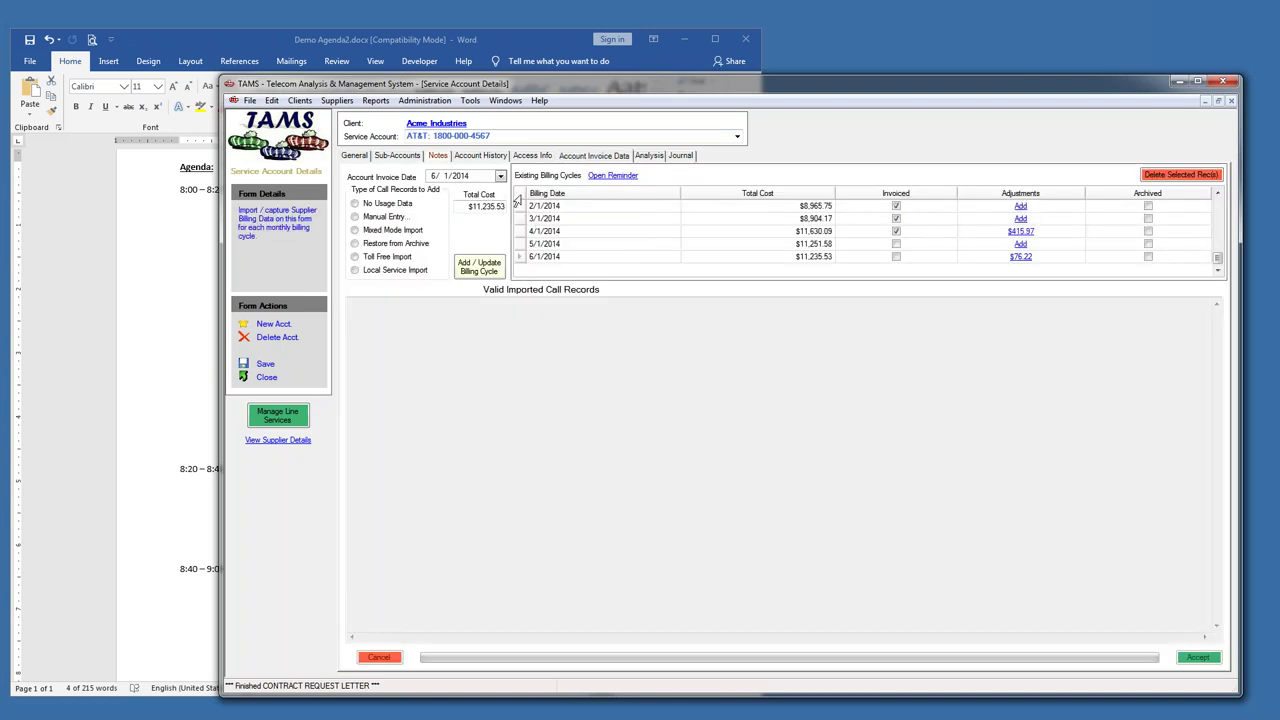
pyautogui.click(516, 231)
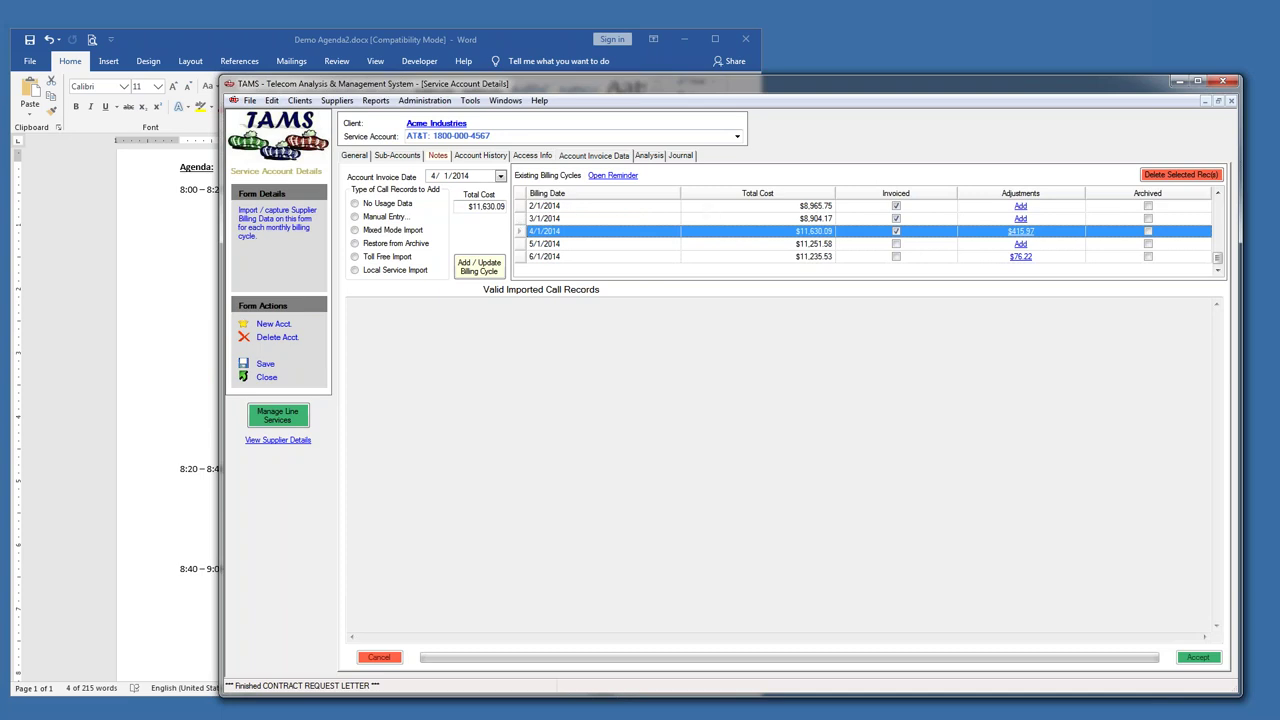
pyautogui.click(572, 218)
pyautogui.click(514, 231)
pyautogui.click(515, 244)
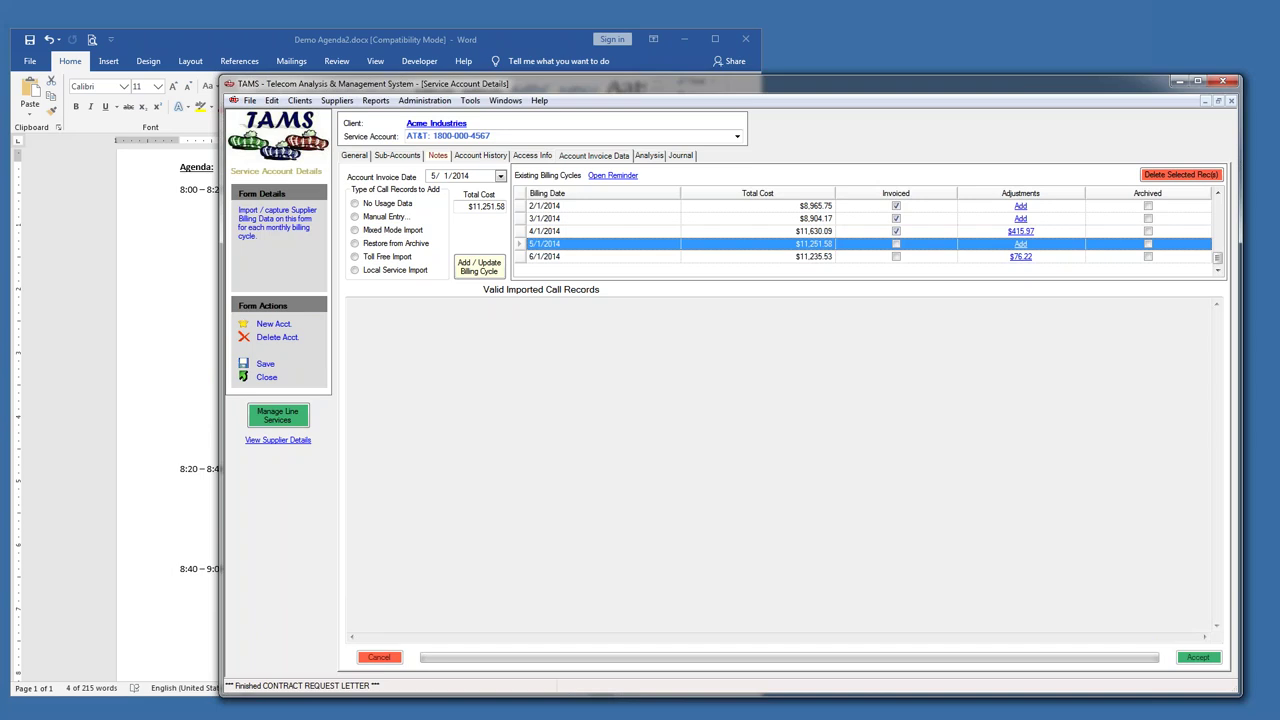
pyautogui.click(514, 234)
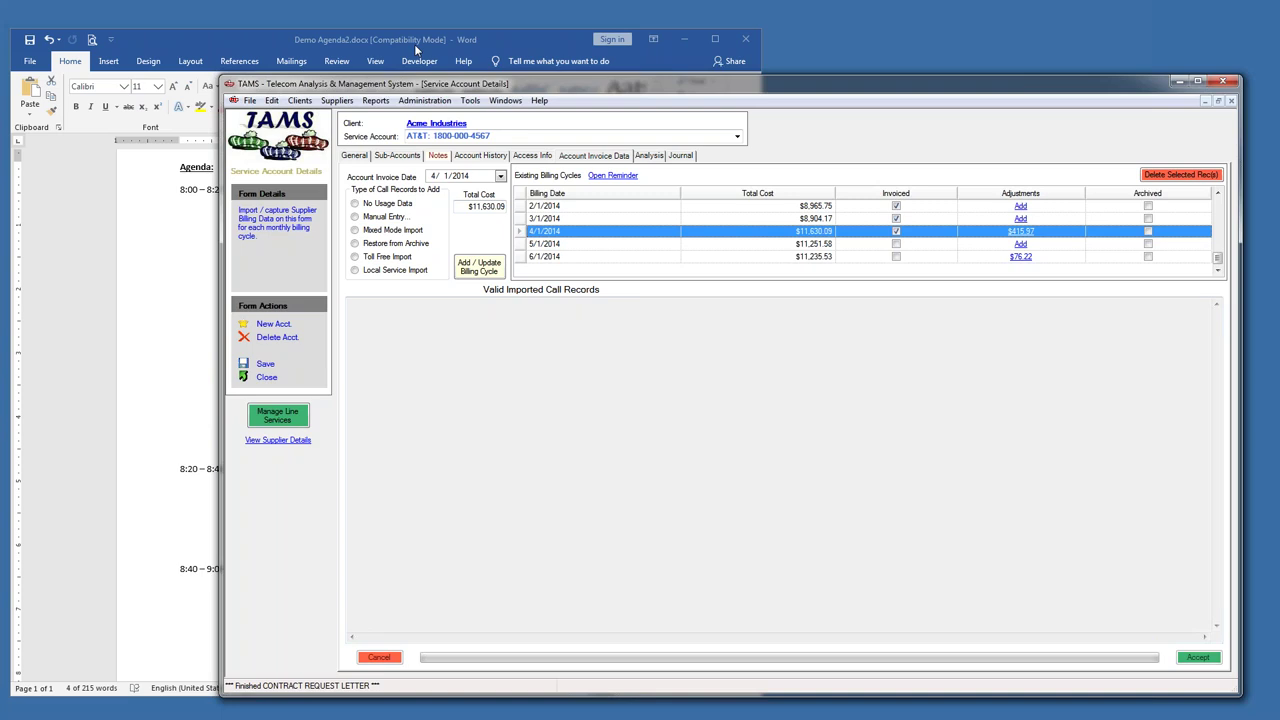
pyautogui.click(279, 40)
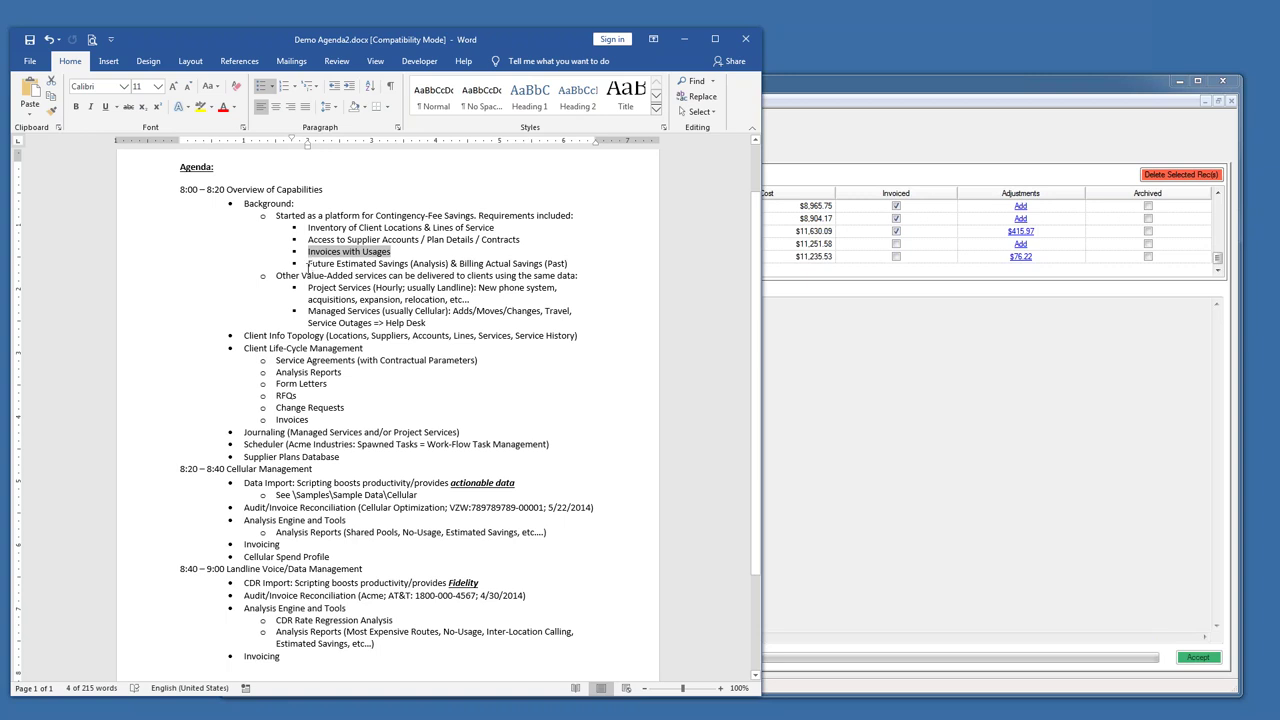
# - Highlight the Other Value-Added services agenda line, then open the TAMS supplier search listing all suppliers
pyautogui.moveTo(290, 275); pyautogui.dragTo(405, 288)
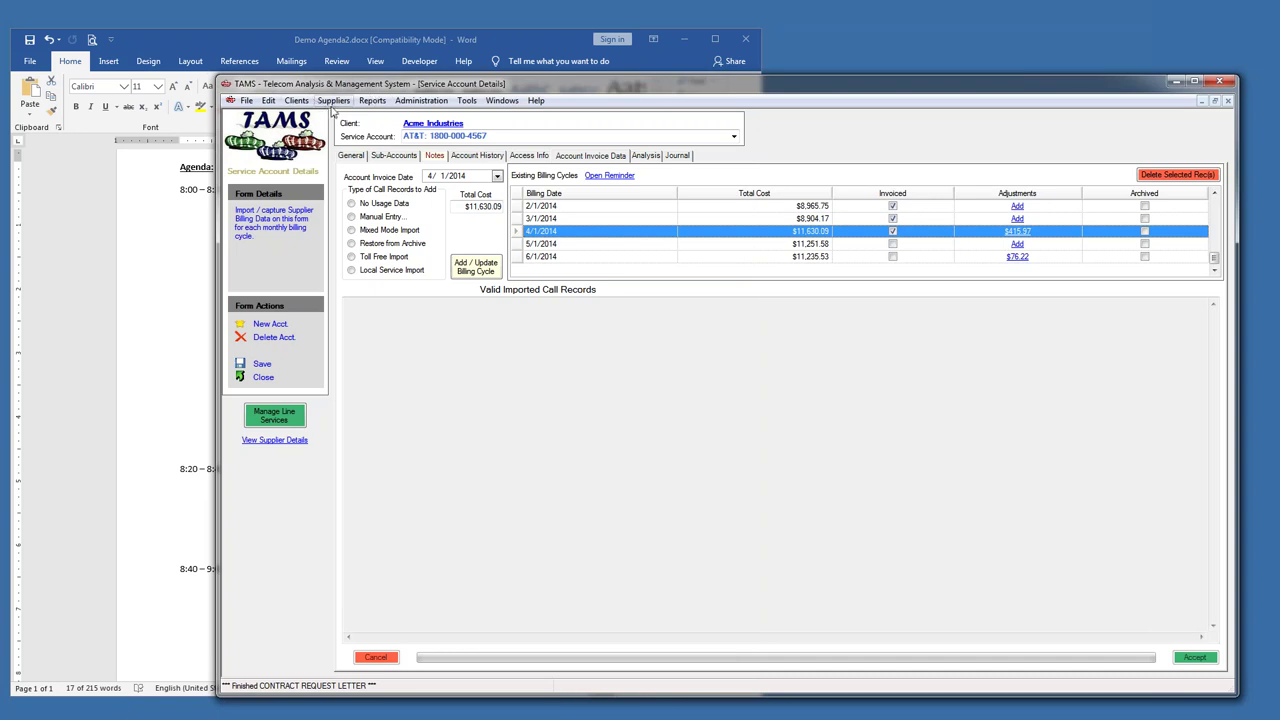
pyautogui.click(333, 100)
pyautogui.click(366, 118)
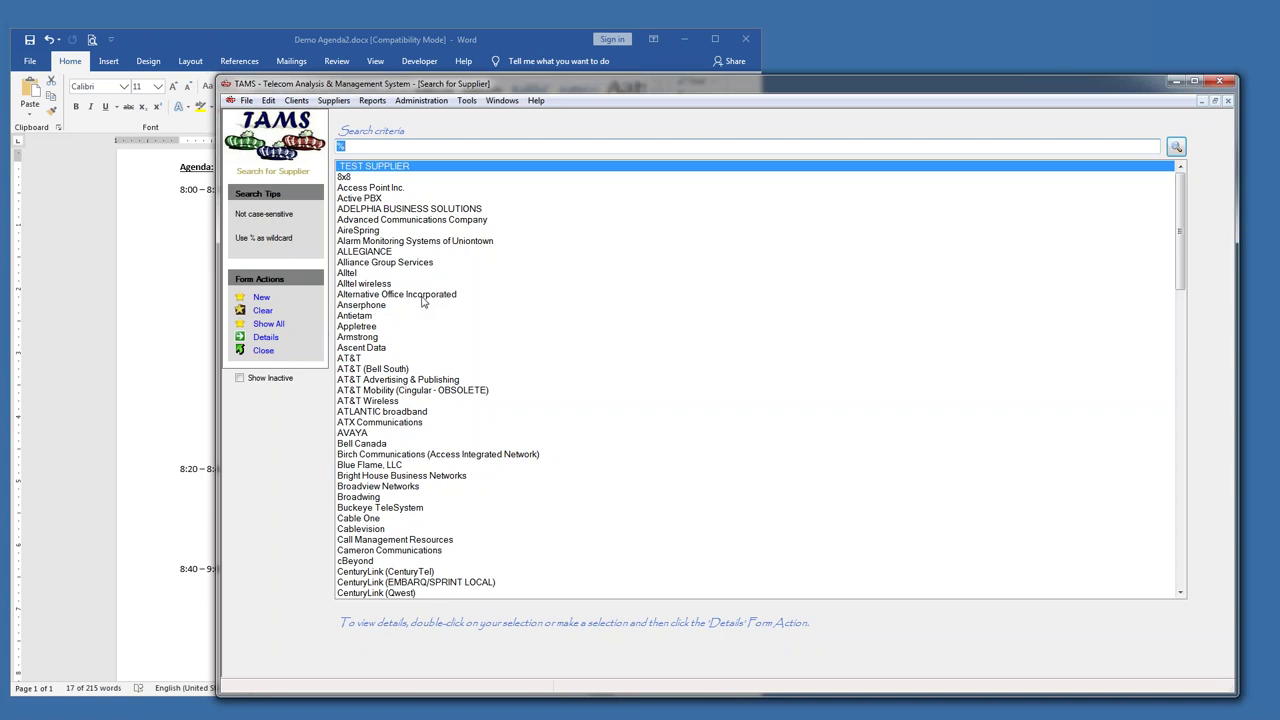
# - Open AT&T's supplier plans, collapse Ancillary Features, and select the ABC: ABN Cleveland: Local plan
pyautogui.doubleClick(361, 360)
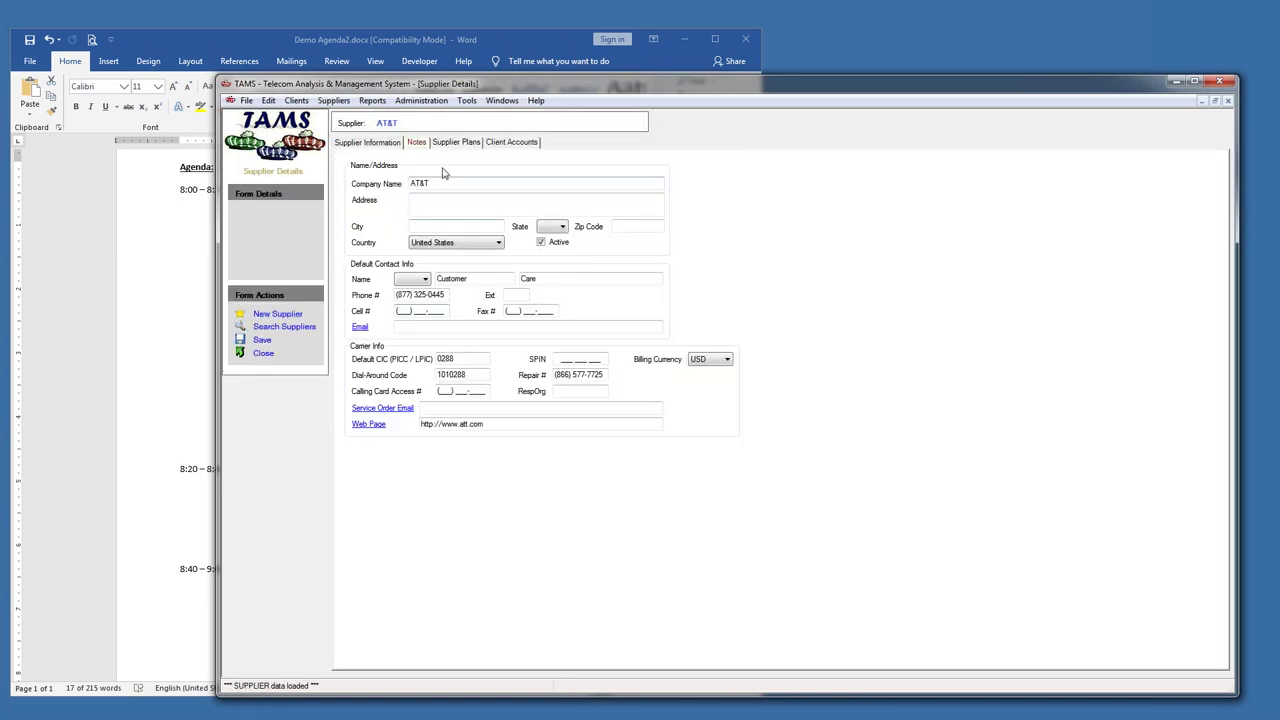
pyautogui.click(457, 142)
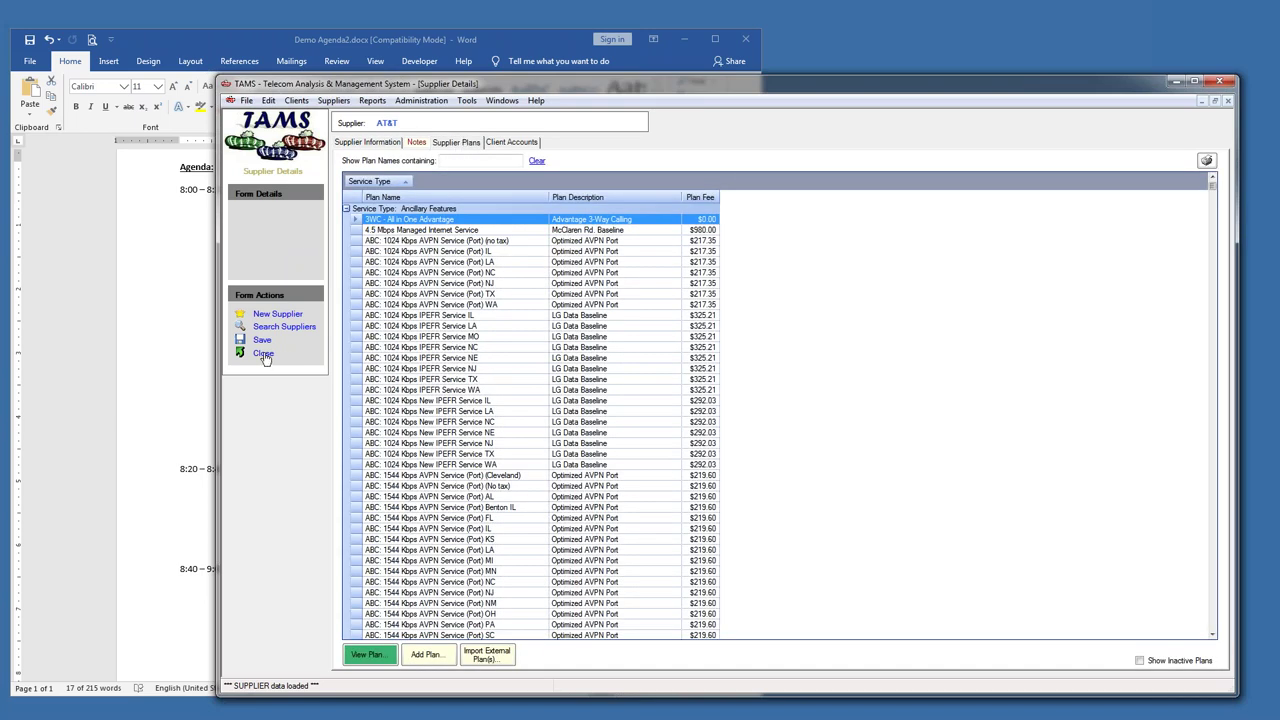
pyautogui.click(350, 143)
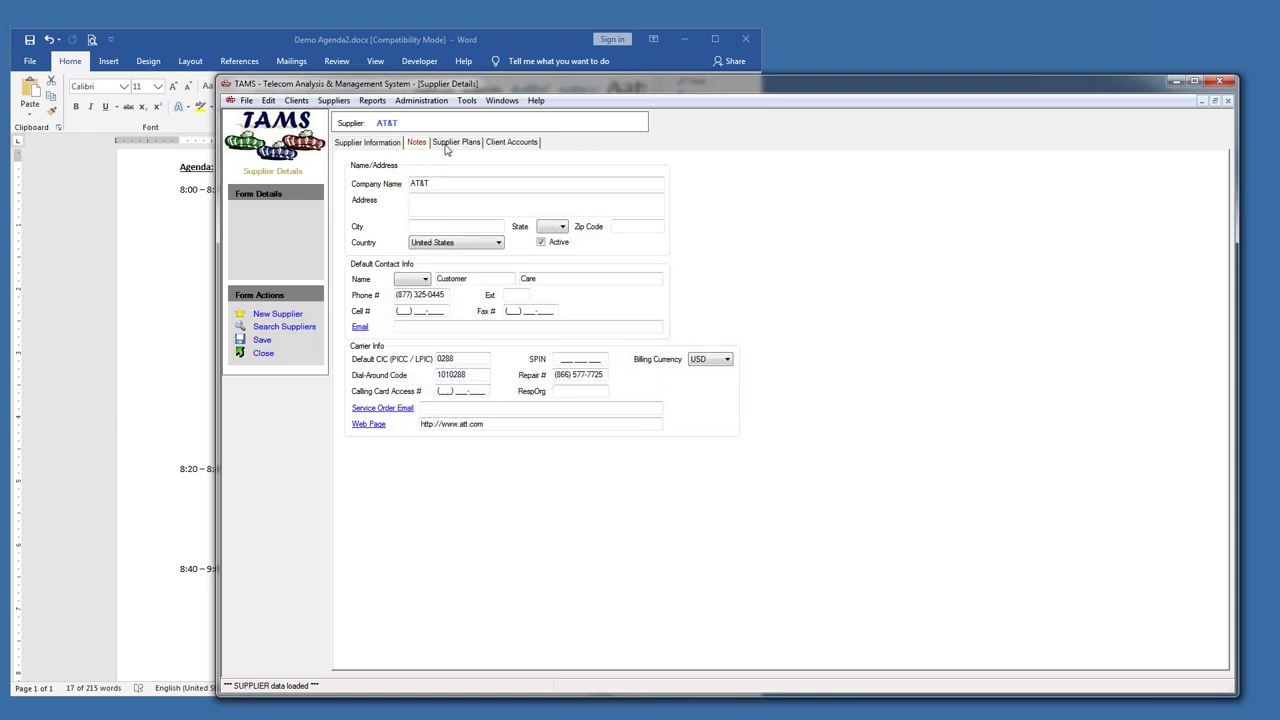
pyautogui.click(446, 146)
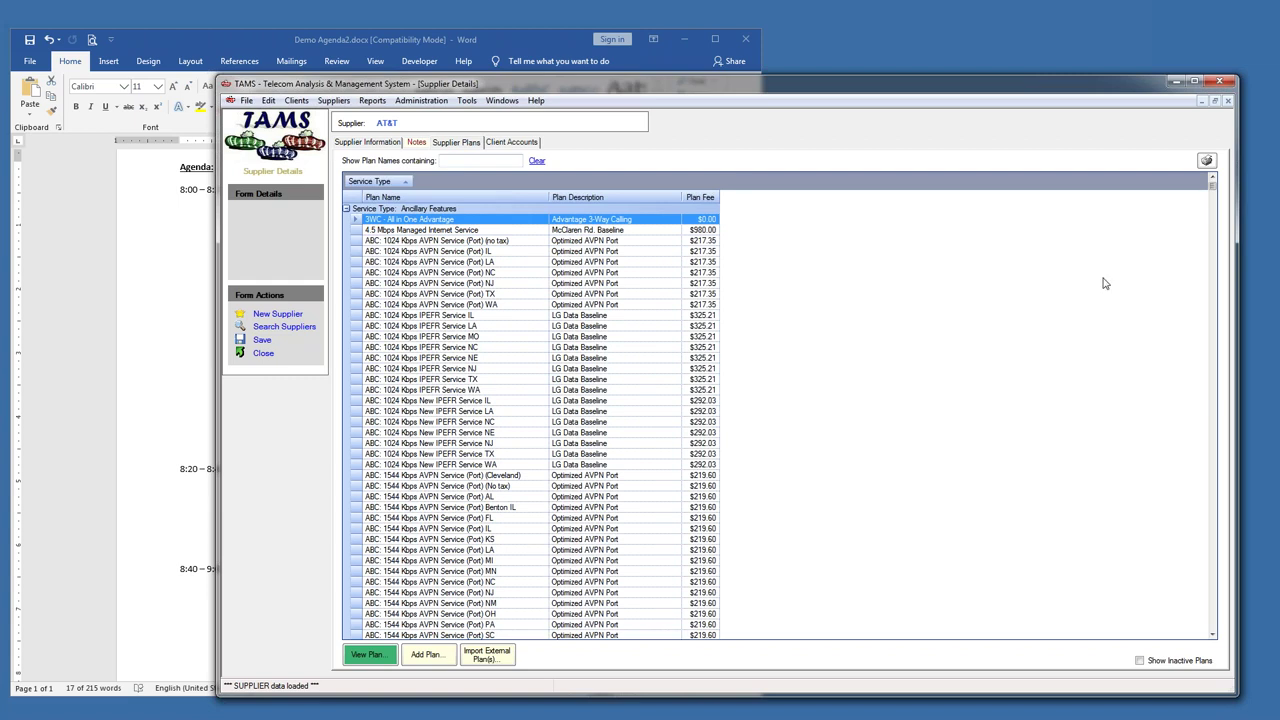
pyautogui.click(347, 210)
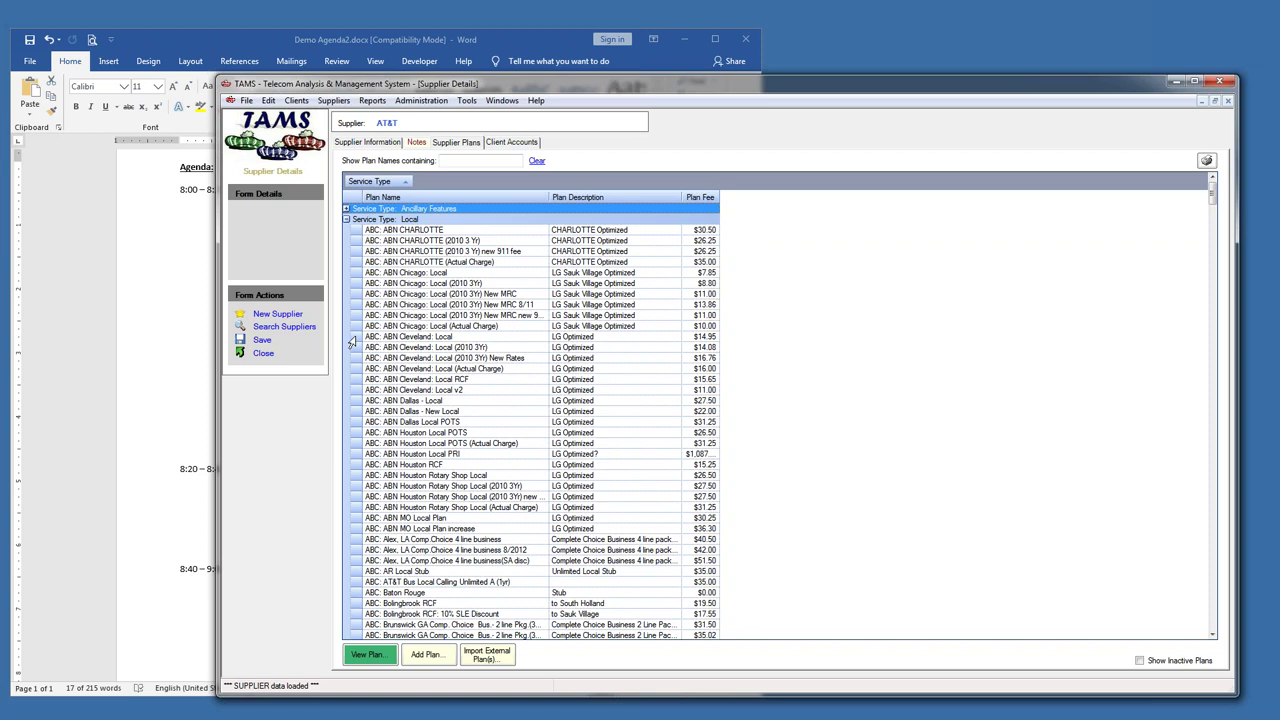
pyautogui.click(352, 338)
pyautogui.doubleClick(352, 341)
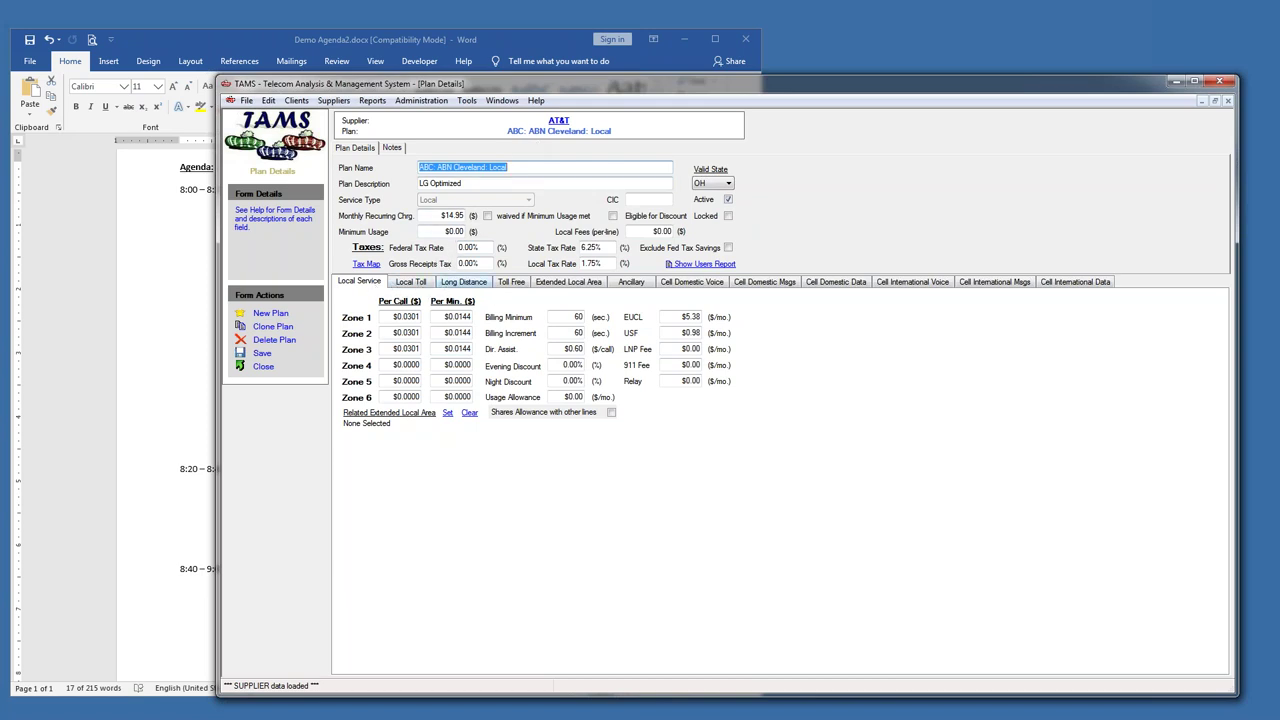
pyautogui.moveTo(437, 216); pyautogui.dragTo(466, 216)
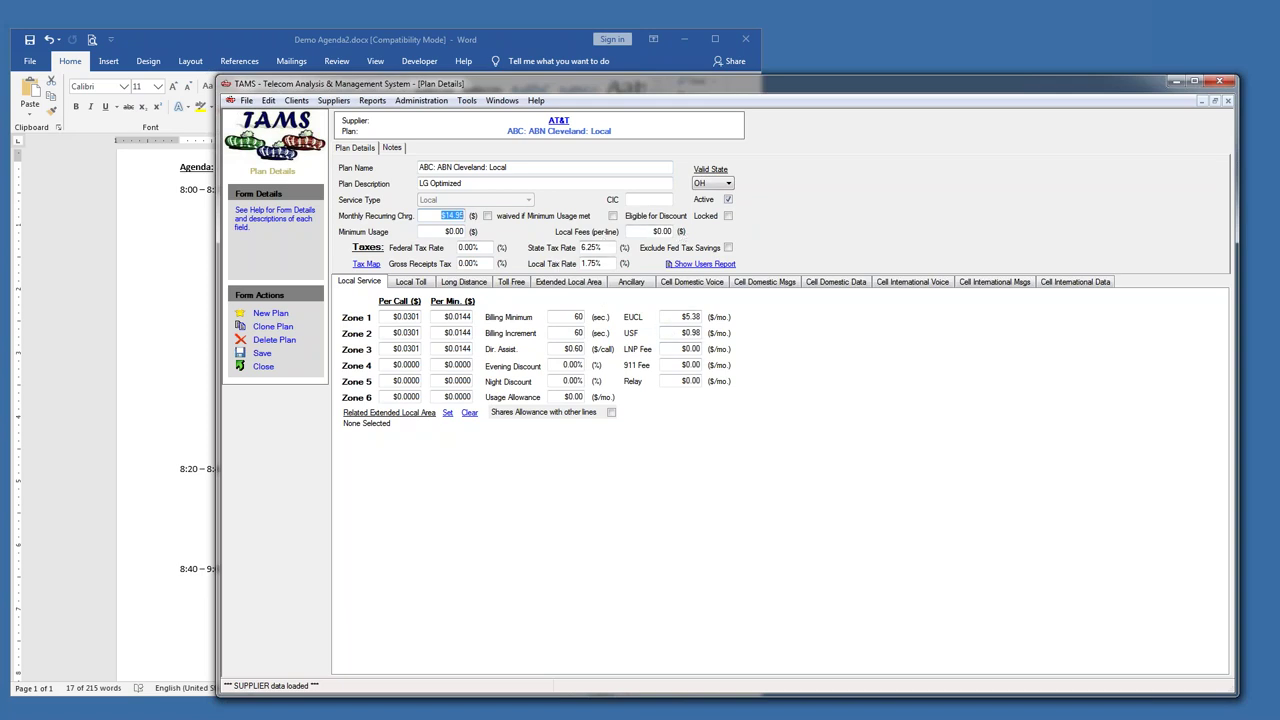
pyautogui.moveTo(682, 316); pyautogui.dragTo(705, 316)
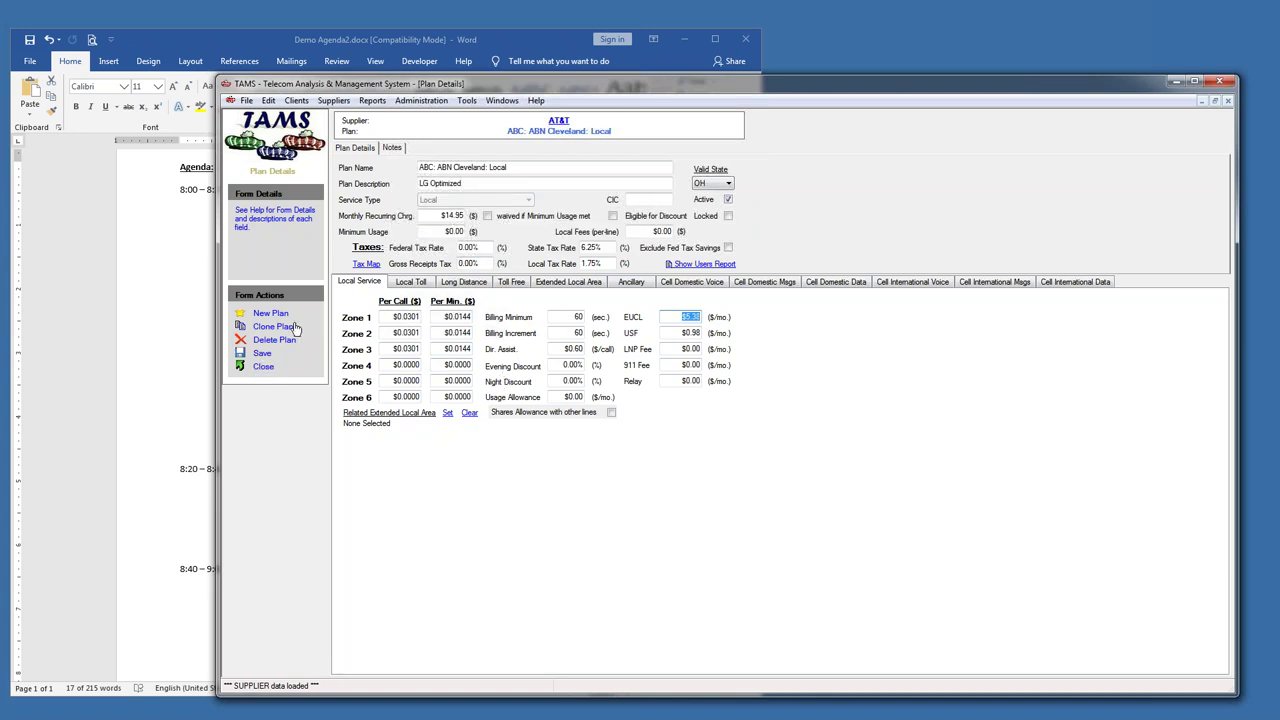
pyautogui.moveTo(437, 216); pyautogui.dragTo(470, 216)
pyautogui.click(431, 284)
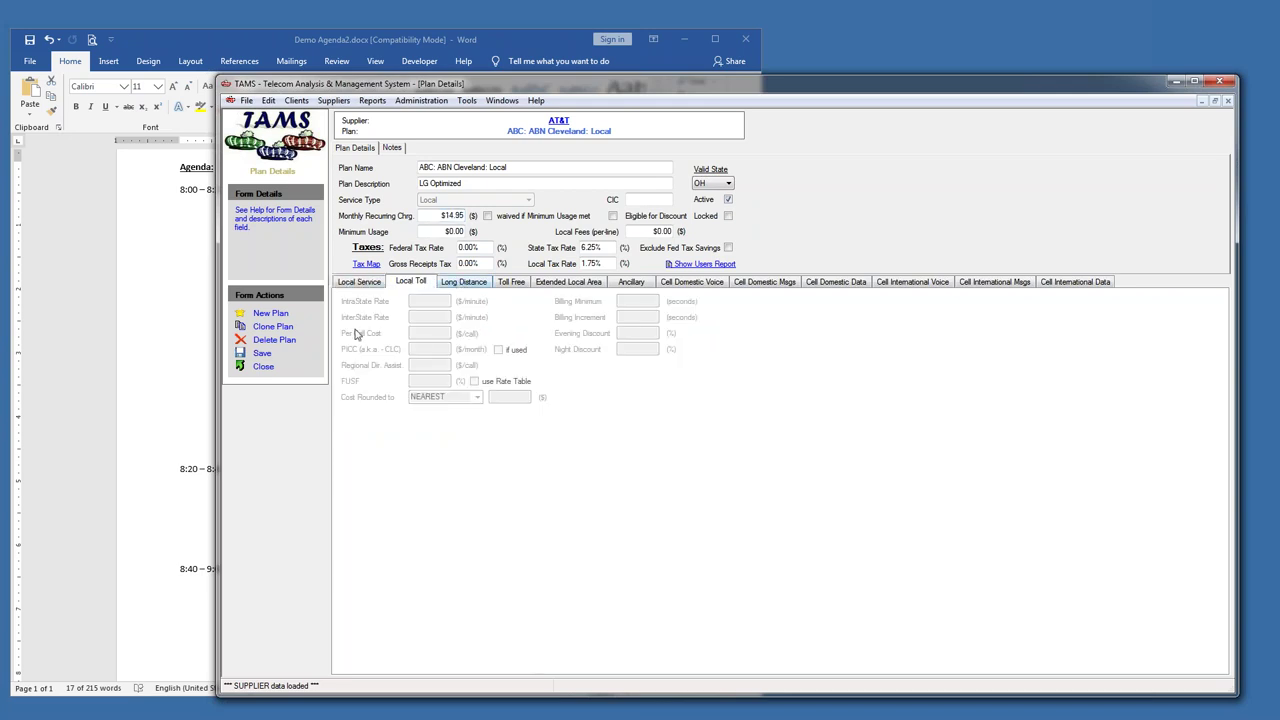
pyautogui.click(263, 366)
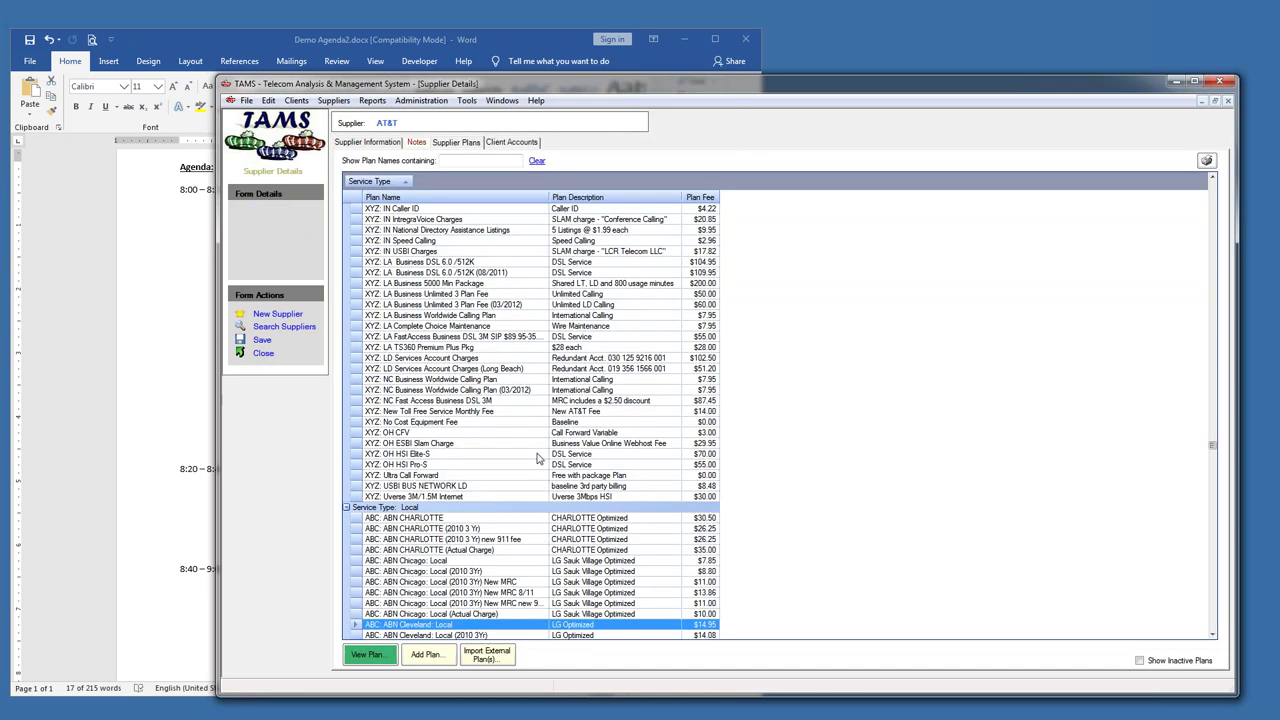
# - Collapse the Local plans group, then view and close the ABC: ABN 2010 Loyalty: GA LT plan
pyautogui.click(352, 509)
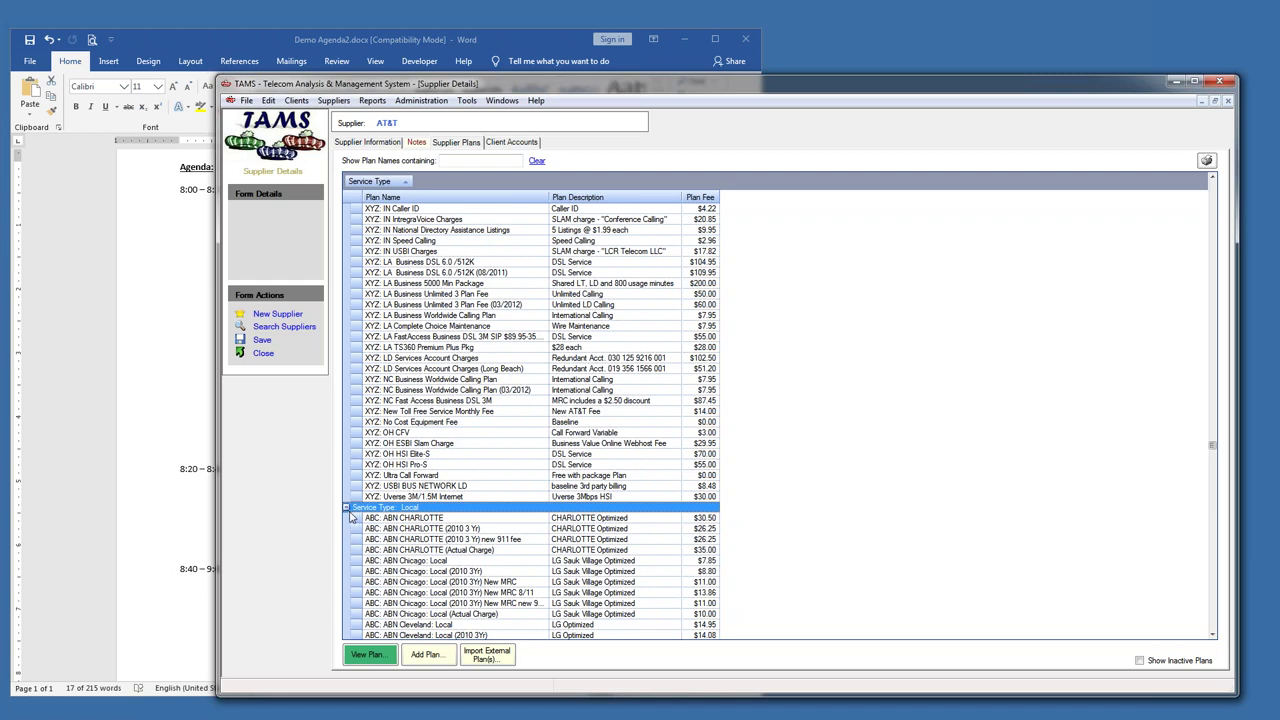
pyautogui.click(347, 509)
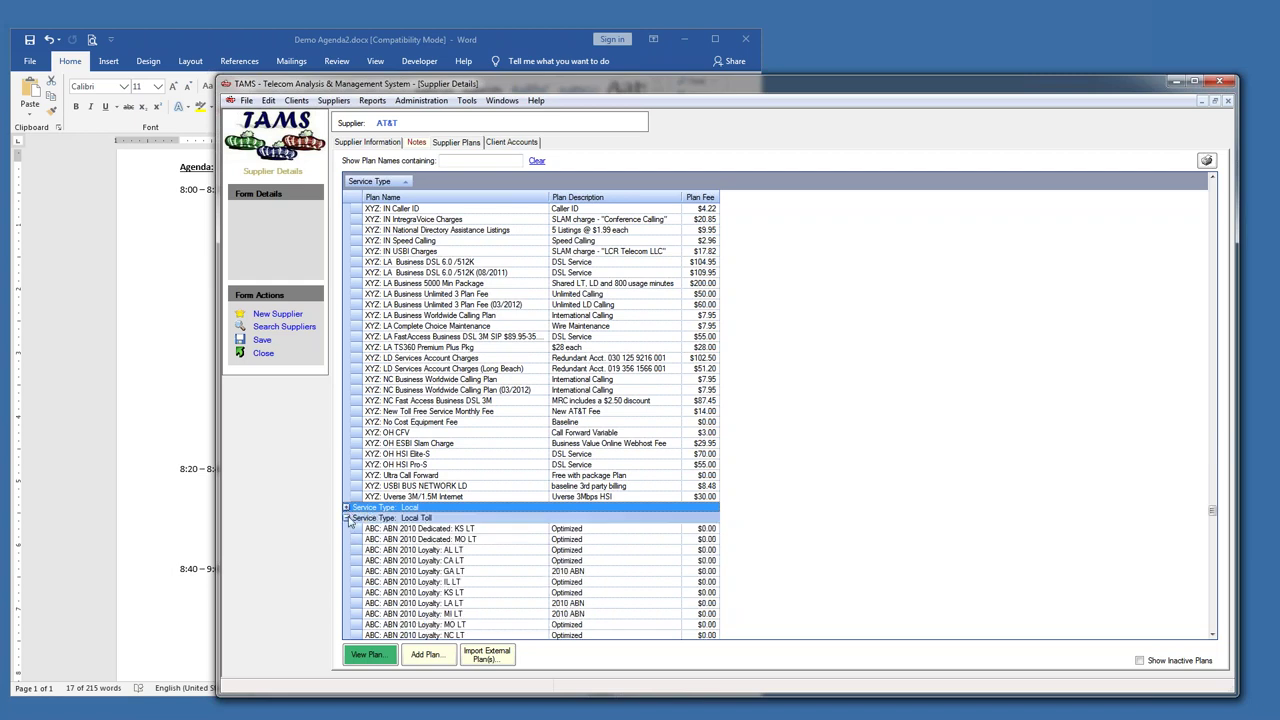
pyautogui.doubleClick(443, 573)
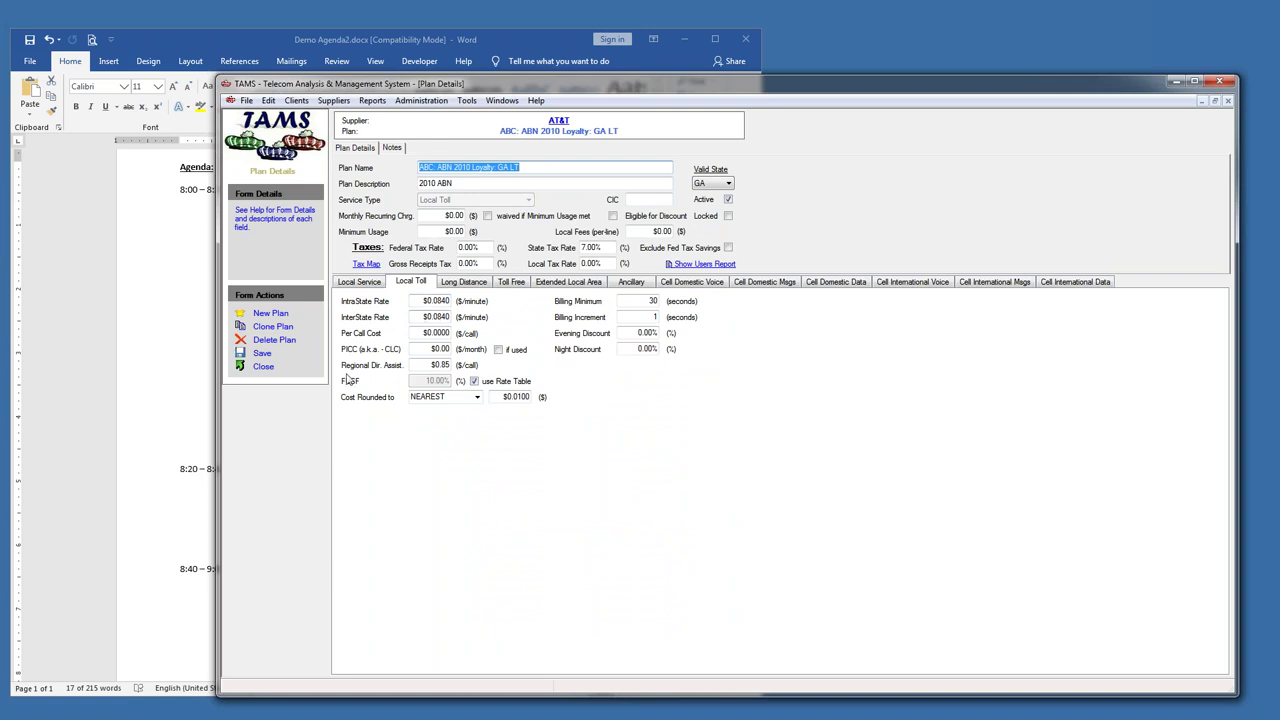
pyautogui.click(261, 368)
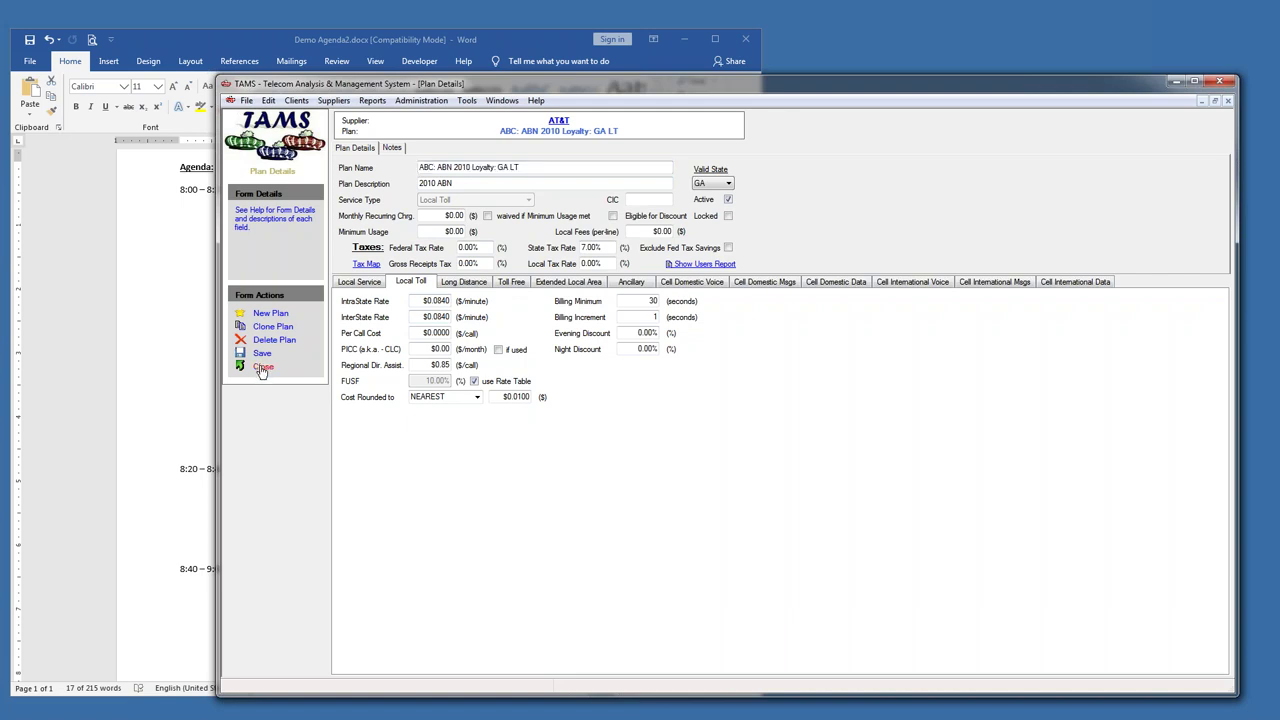
pyautogui.click(261, 368)
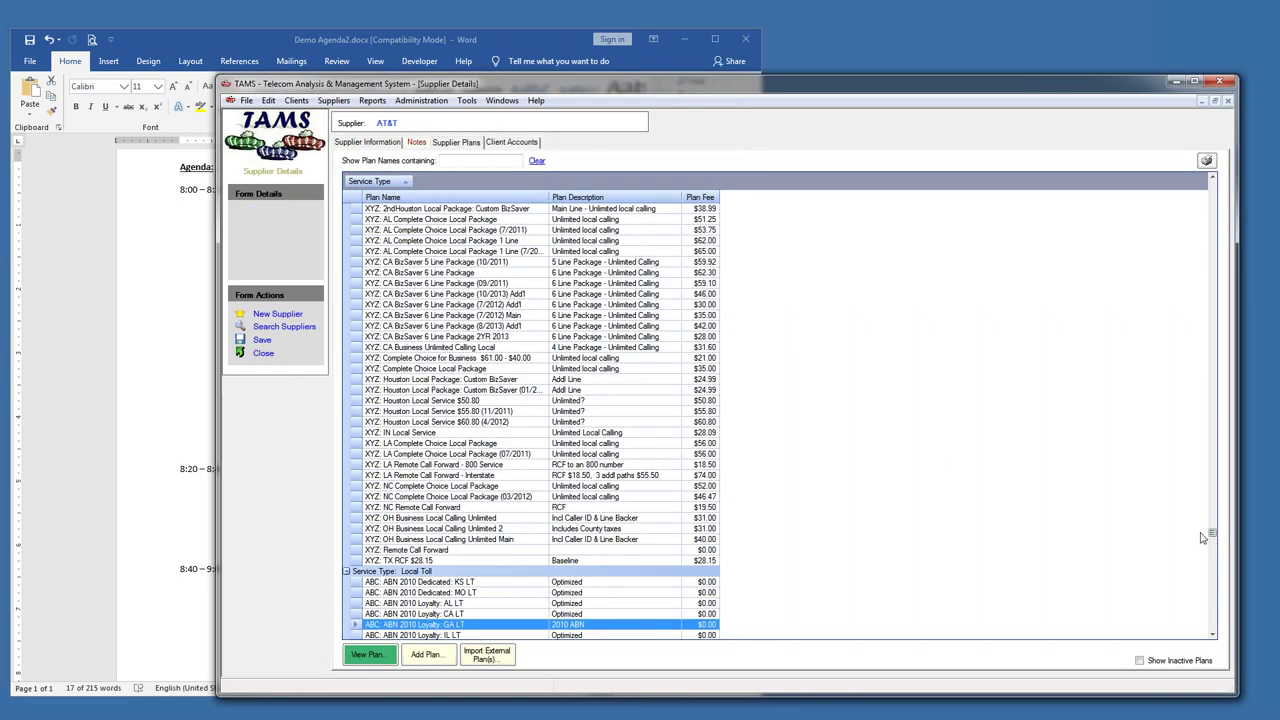
# - Collapse the Local Toll group and select the ABC: ABN 2010 Loyalty: NC LD long-distance plan
pyautogui.click(347, 571)
pyautogui.scroll(-4, 458, 537)
pyautogui.scroll(-4, 458, 537)
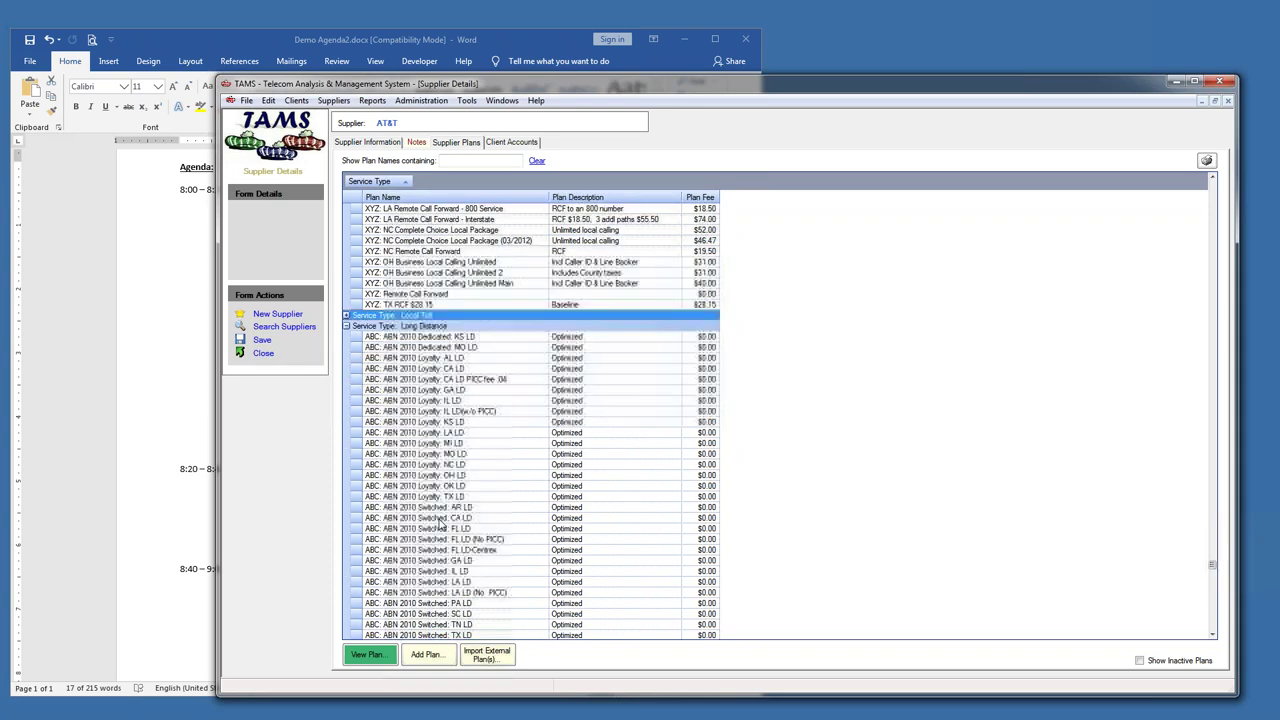
pyautogui.click(355, 466)
# - Open the NC LD plan showing $0.1080 InterLATA and $0.0600 InterState per-minute rates
pyautogui.doubleClick(355, 466)
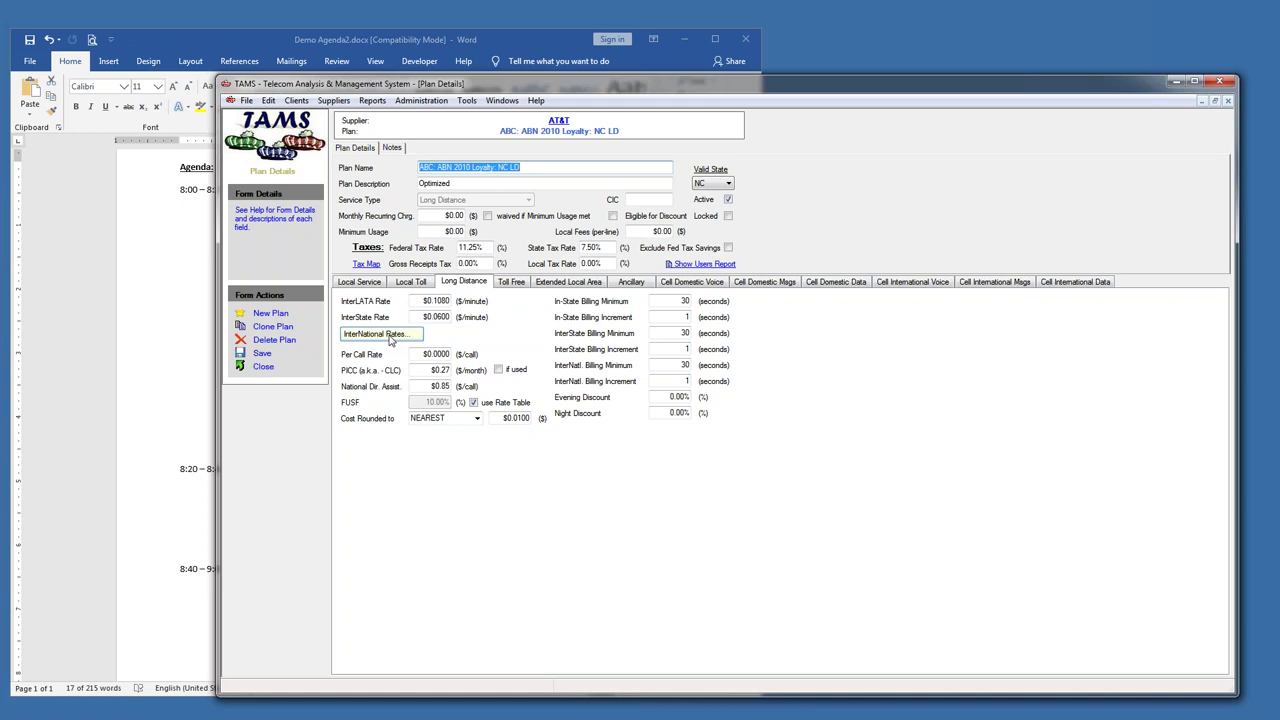
pyautogui.click(390, 341)
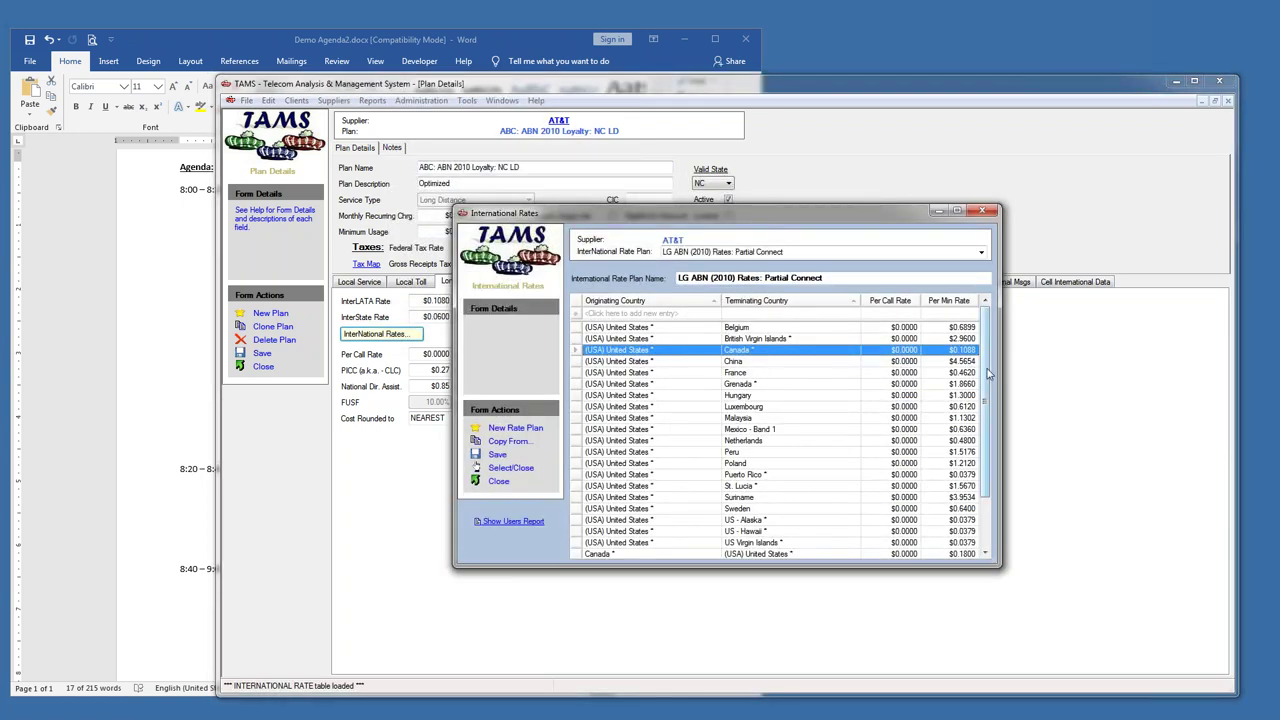
pyautogui.scroll(-1, 985, 362)
pyautogui.scroll(1, 985, 362)
pyautogui.moveTo(808, 218); pyautogui.dragTo(813, 165)
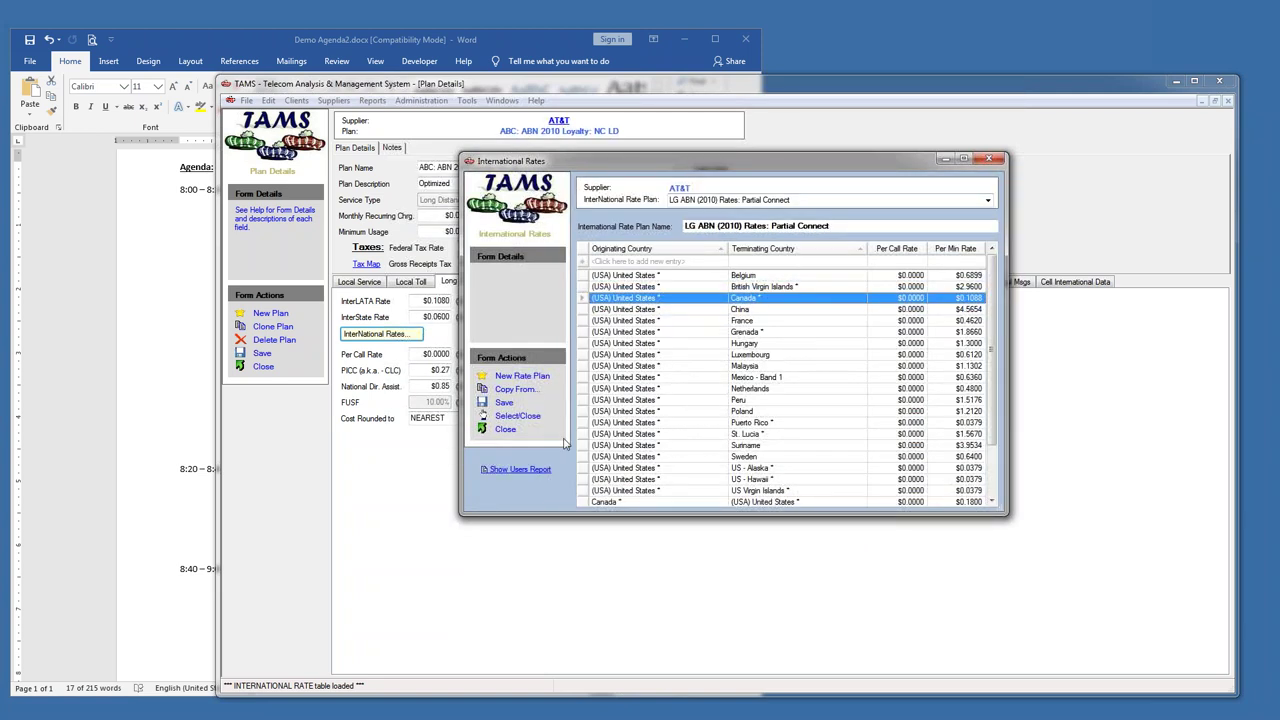
pyautogui.click(990, 160)
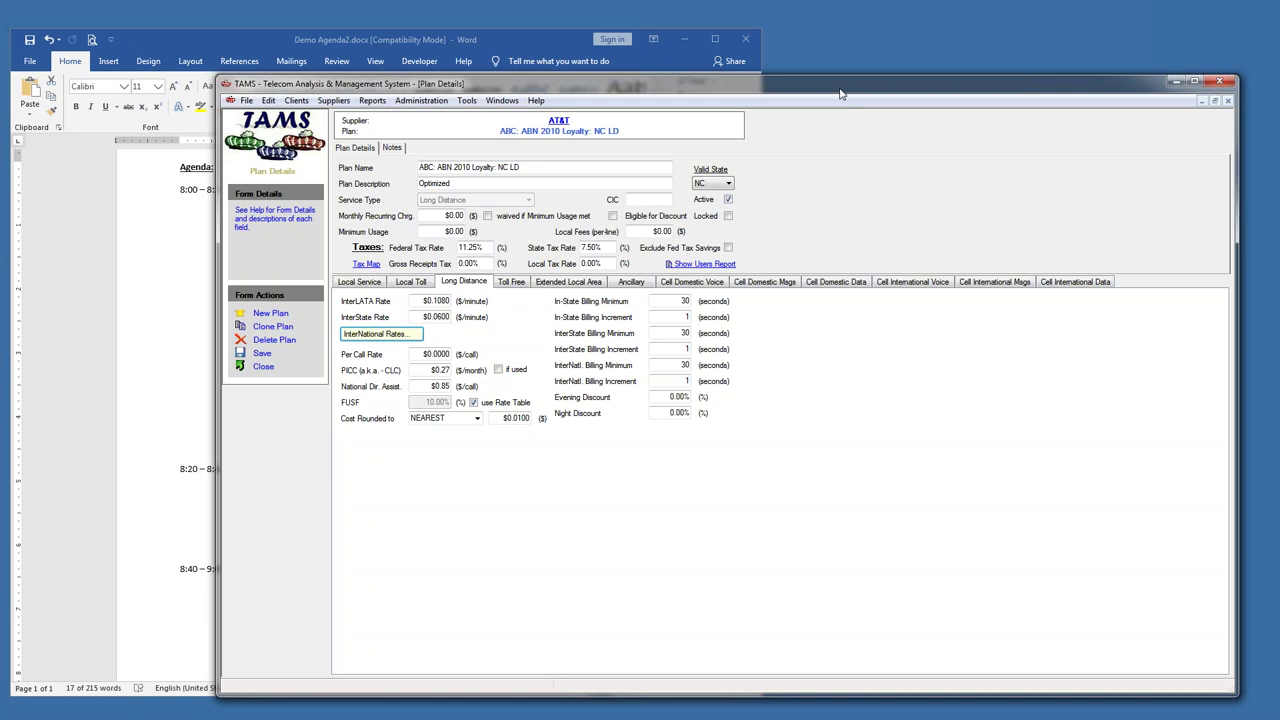
pyautogui.moveTo(490, 247); pyautogui.dragTo(445, 246)
pyautogui.moveTo(608, 247); pyautogui.dragTo(568, 248)
# - Close the NC LD plan, collapse Long Distance, then view and close the MI TF w/o MRC plan
pyautogui.click(263, 366)
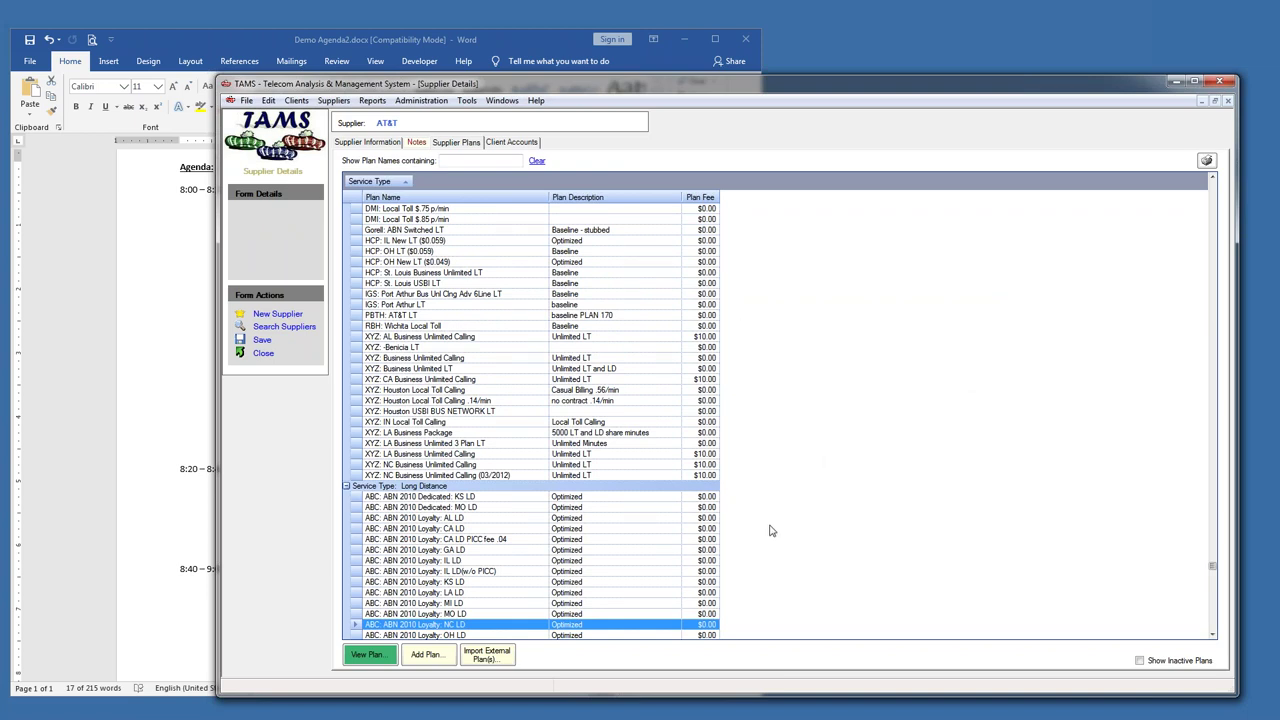
pyautogui.click(346, 486)
pyautogui.scroll(-4, 548, 392)
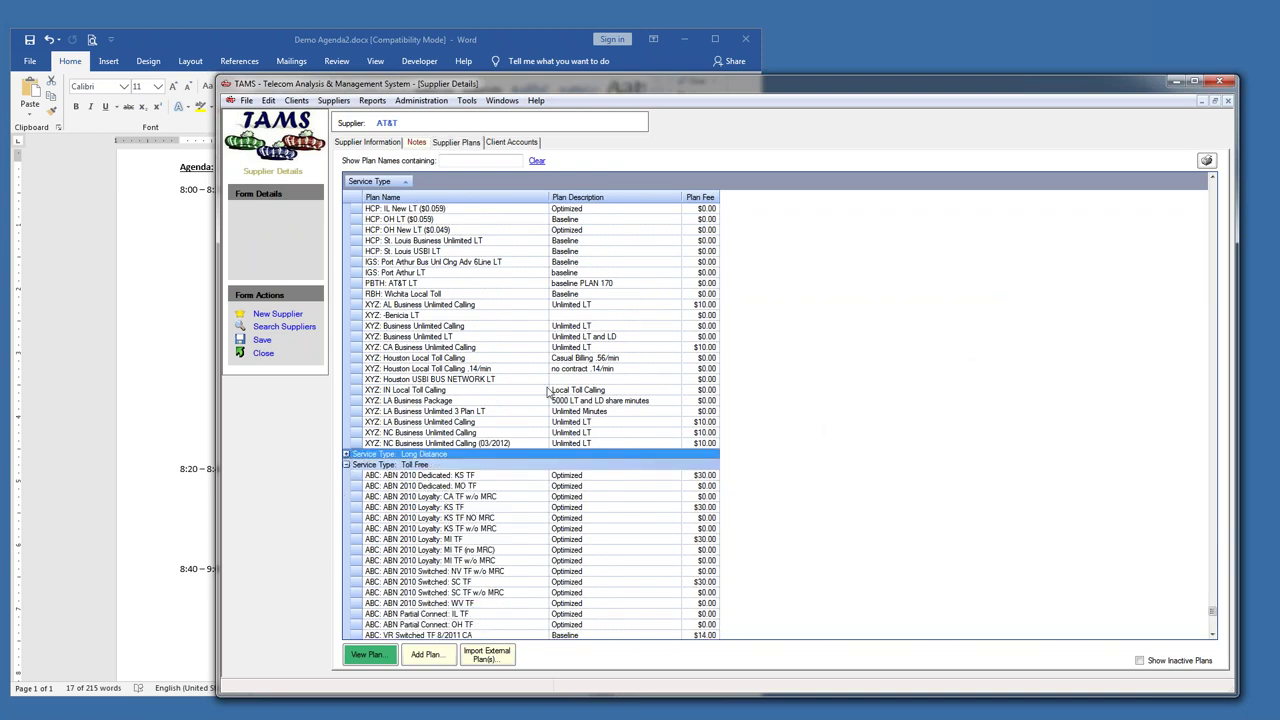
pyautogui.scroll(-2, 548, 392)
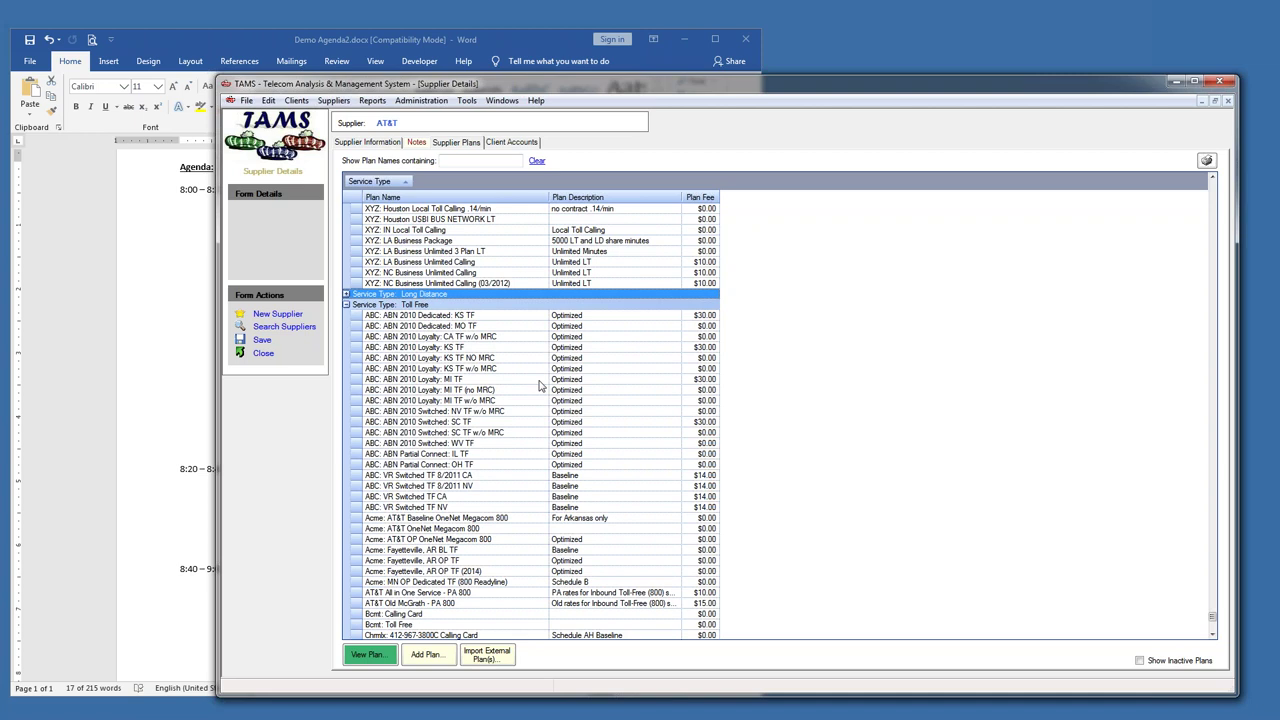
pyautogui.doubleClick(354, 402)
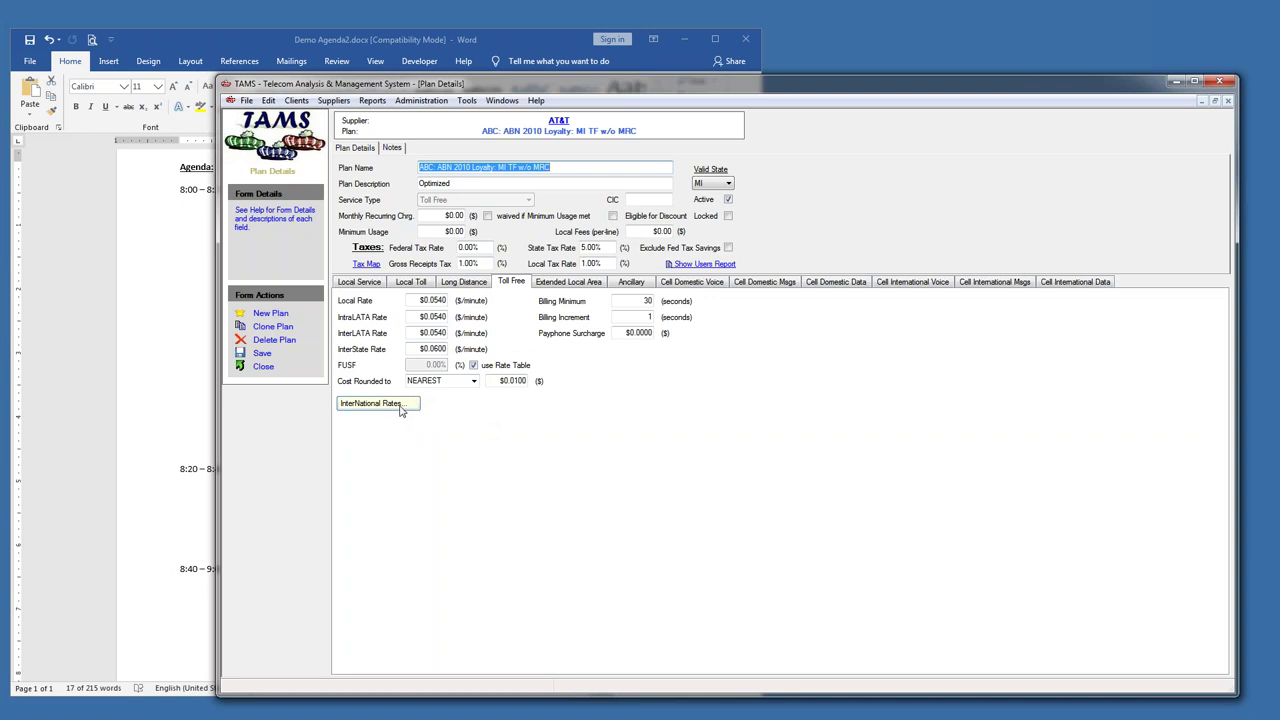
pyautogui.click(263, 366)
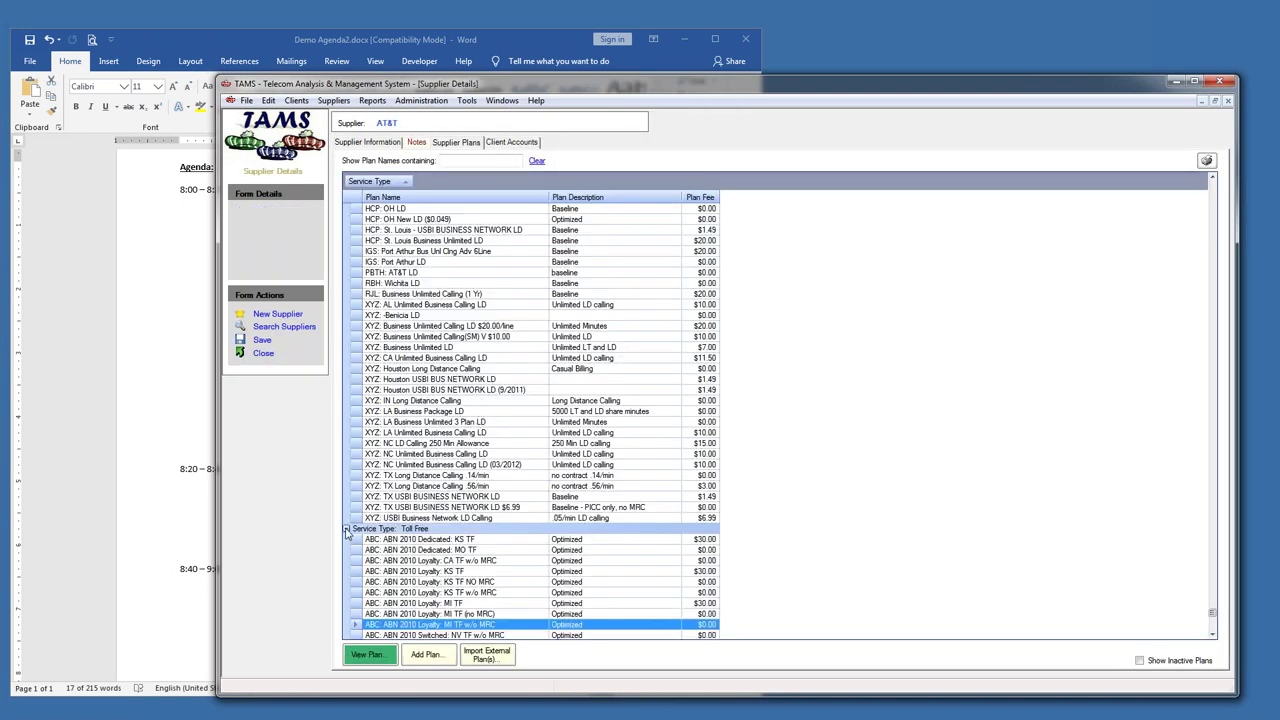
# - Collapse Toll Free and open the ABC: 1544 Kbps AVPN Service (Port) AL ancillary plan
pyautogui.click(347, 529)
pyautogui.scroll(8, 435, 262)
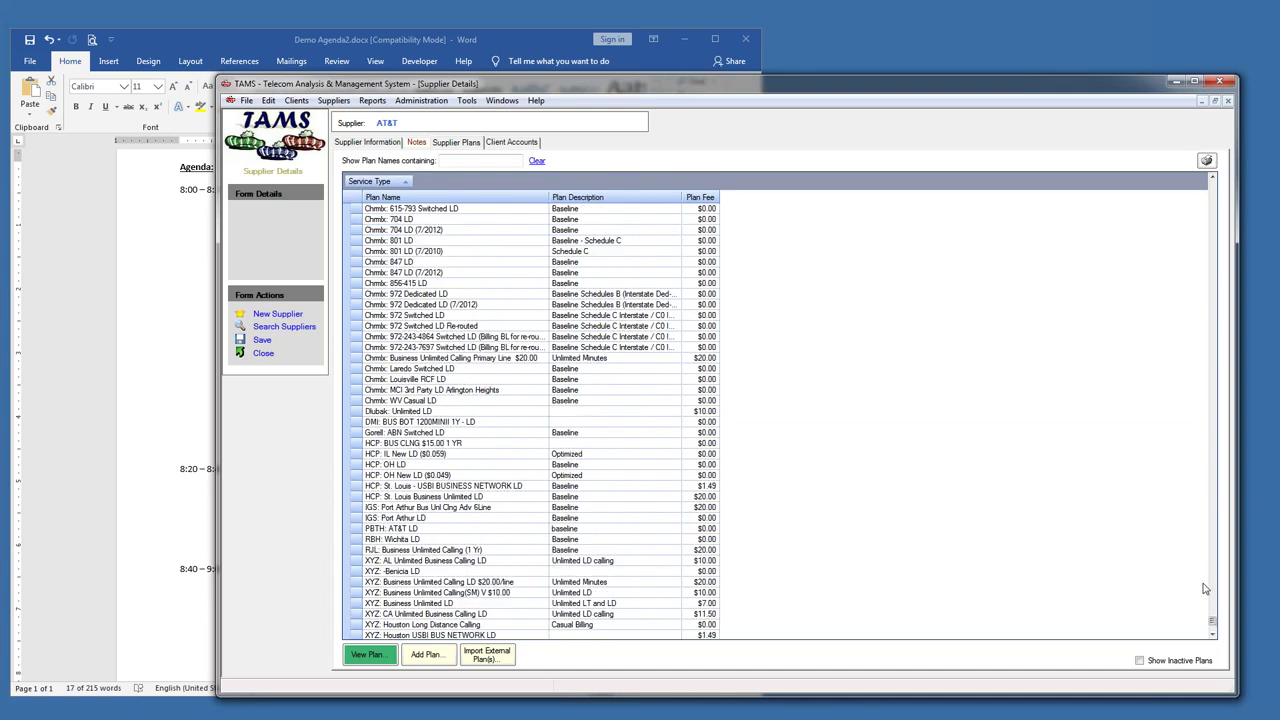
pyautogui.scroll(15, 1000, 420)
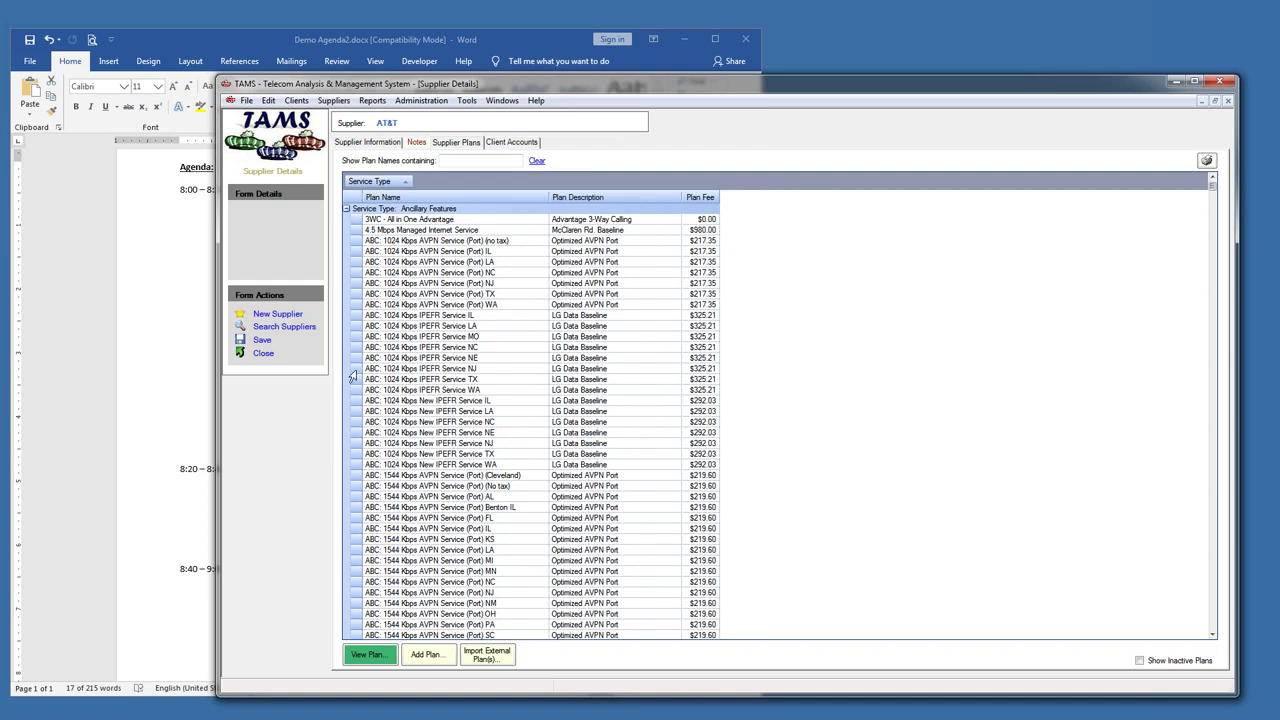
pyautogui.click(356, 497)
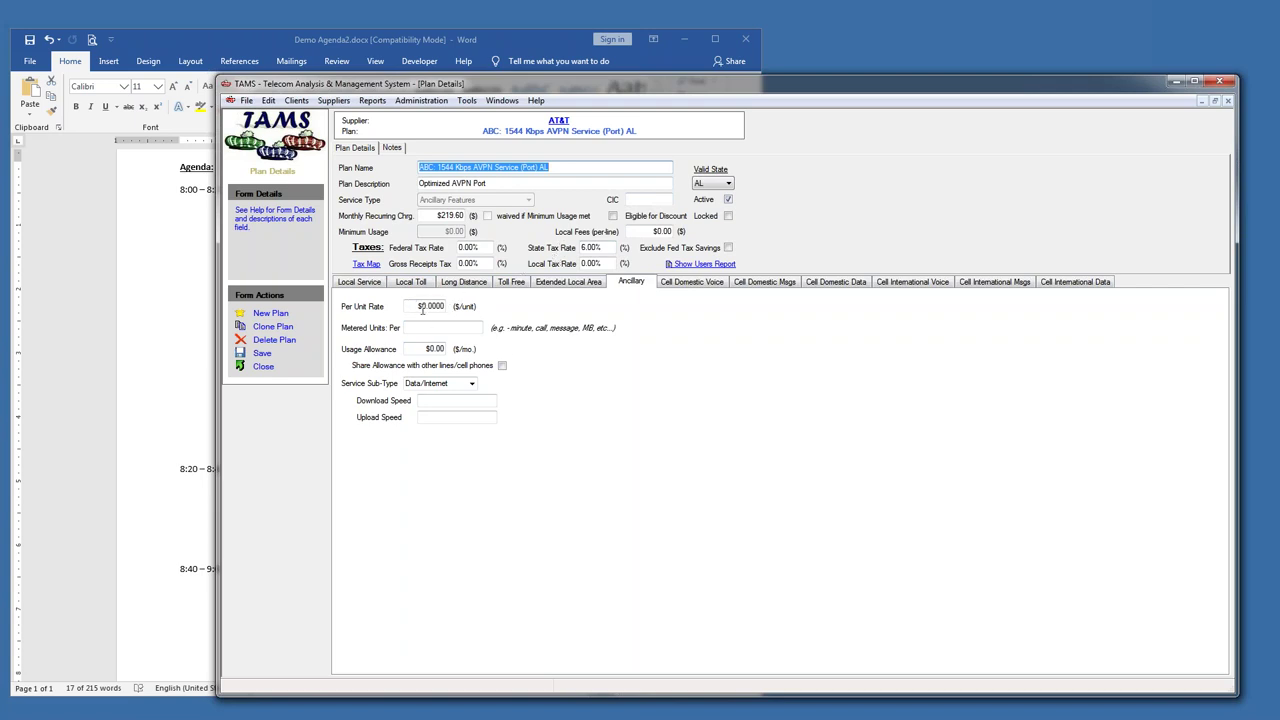
# - Review the plan's $219.60 monthly charge, Per Unit Rate, empty Metered Units and Usage Allowance
pyautogui.moveTo(435, 215); pyautogui.dragTo(466, 216)
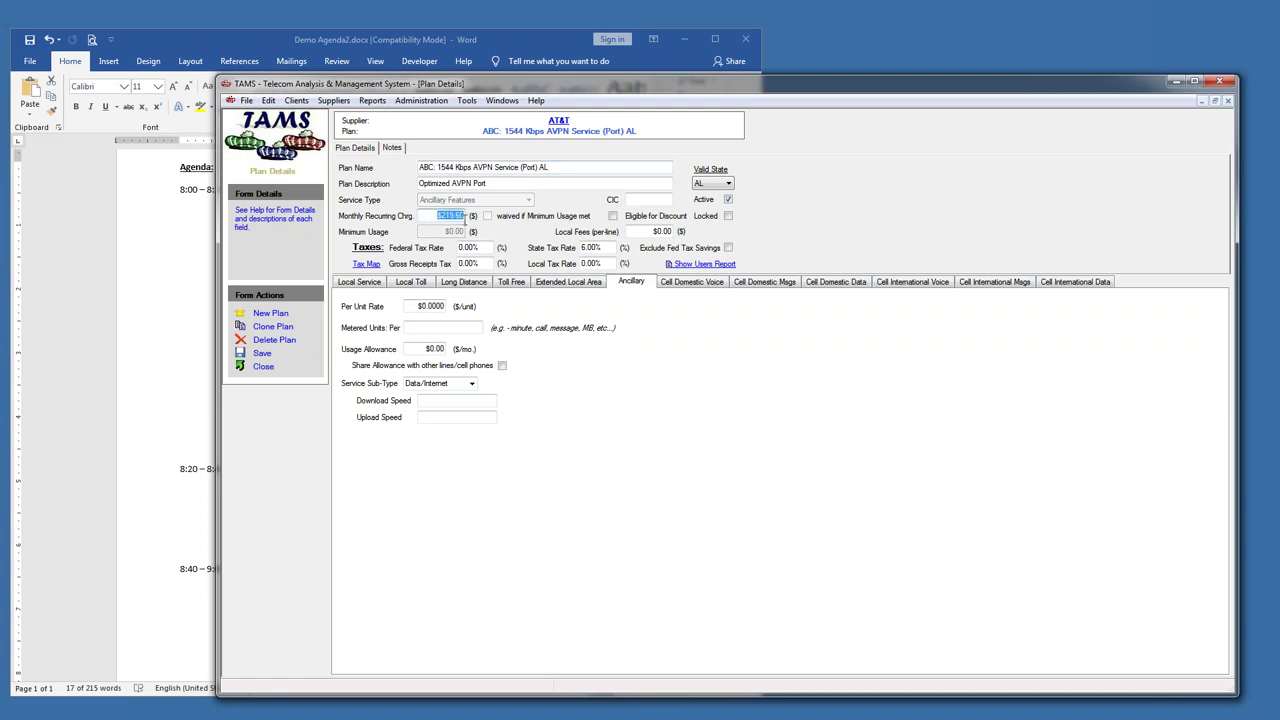
pyautogui.click(416, 307)
pyautogui.click(424, 328)
pyautogui.click(424, 328)
pyautogui.click(424, 350)
# - Check the Service Sub-Type options, keep Data/Internet, note Download Speed, and close the plan
pyautogui.click(472, 385)
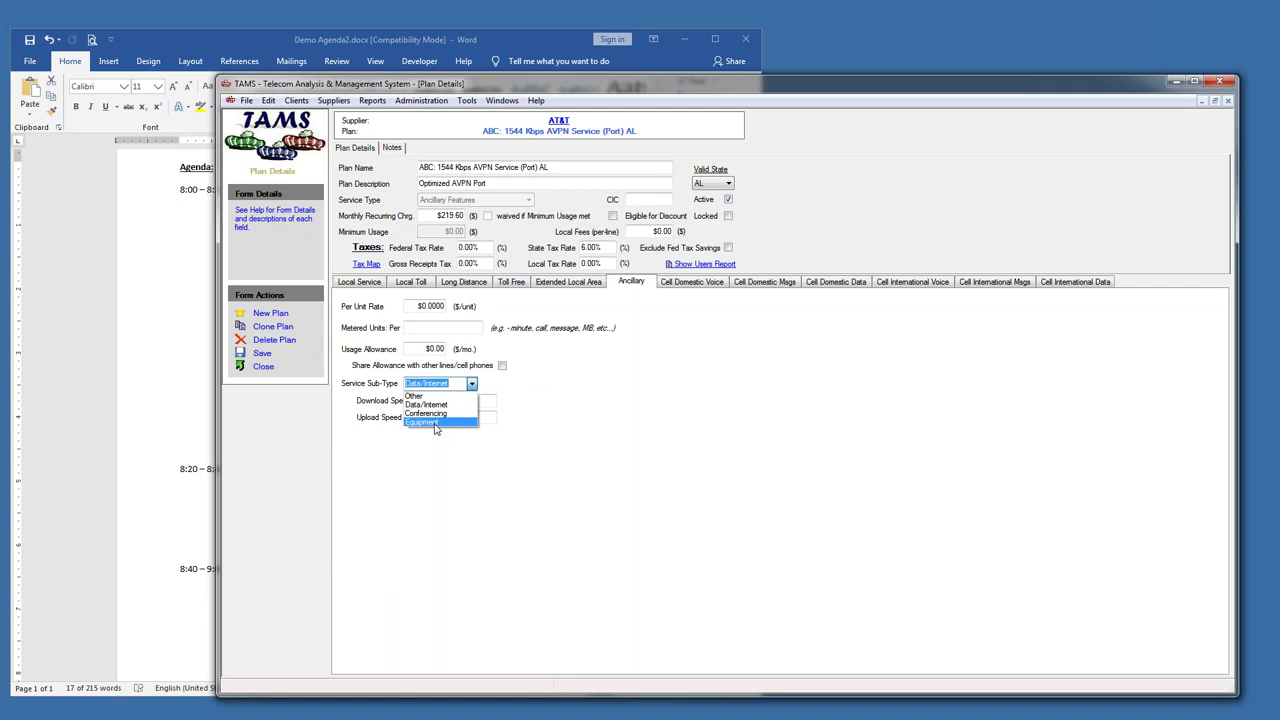
pyautogui.click(561, 377)
pyautogui.click(421, 400)
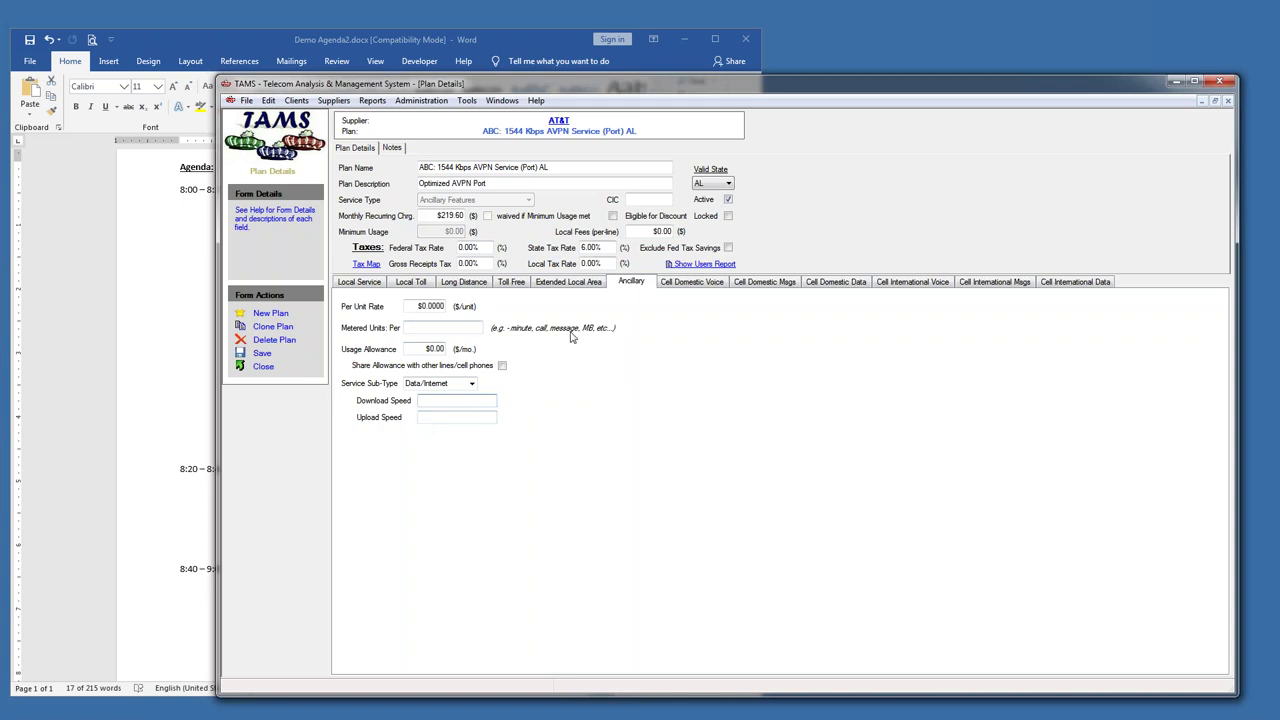
pyautogui.click(266, 367)
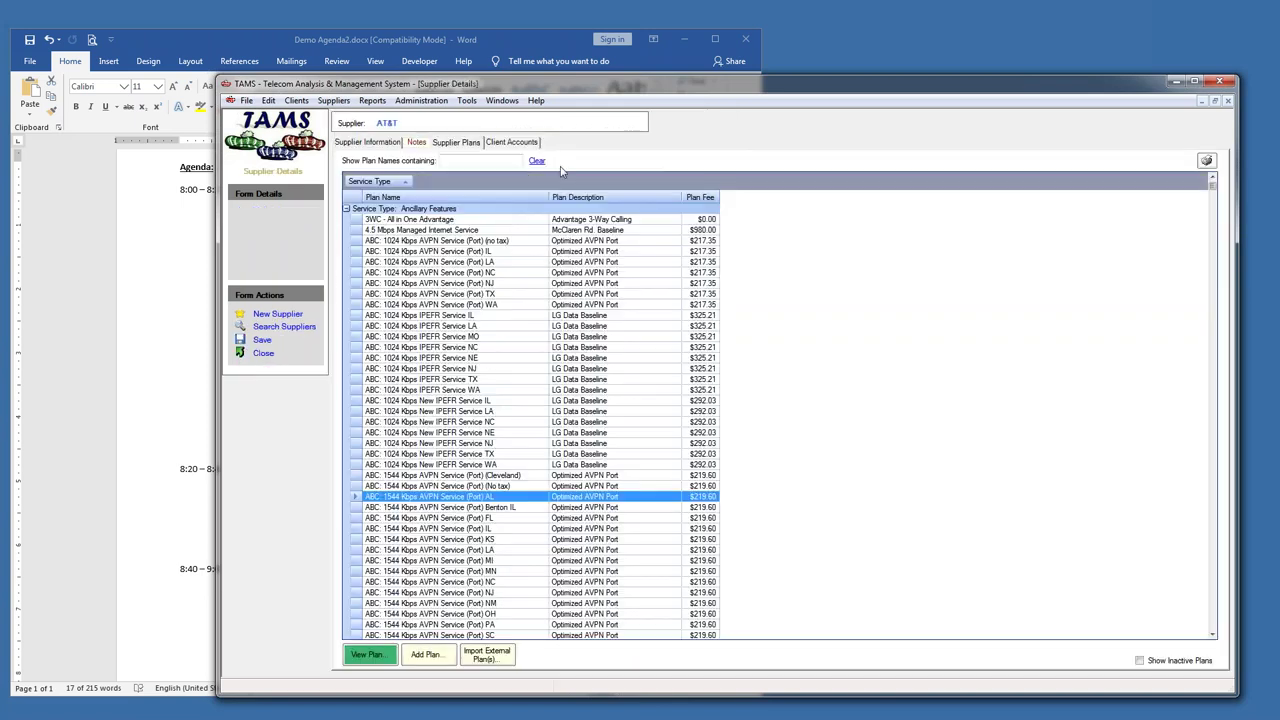
# - Close AT&T and open Verizon Wireless's supplier plans
pyautogui.click(263, 353)
pyautogui.moveTo(1182, 218); pyautogui.dragTo(1182, 523)
pyautogui.doubleClick(381, 531)
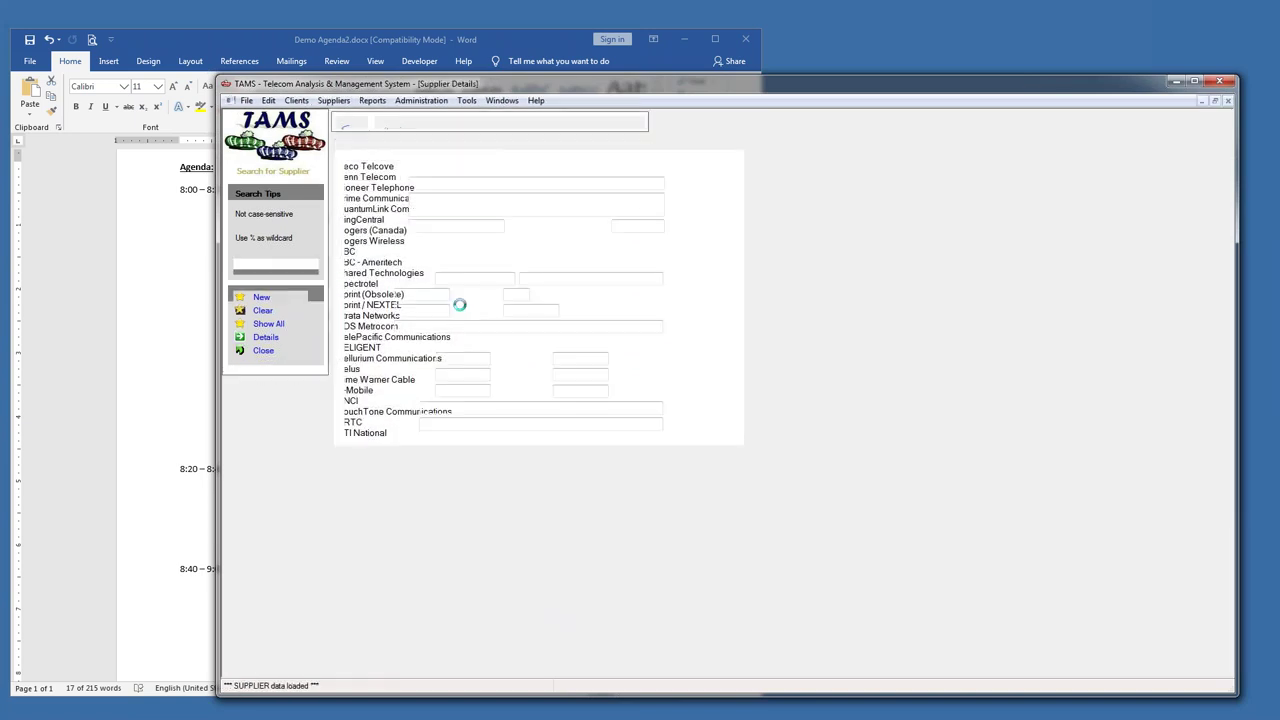
pyautogui.click(456, 142)
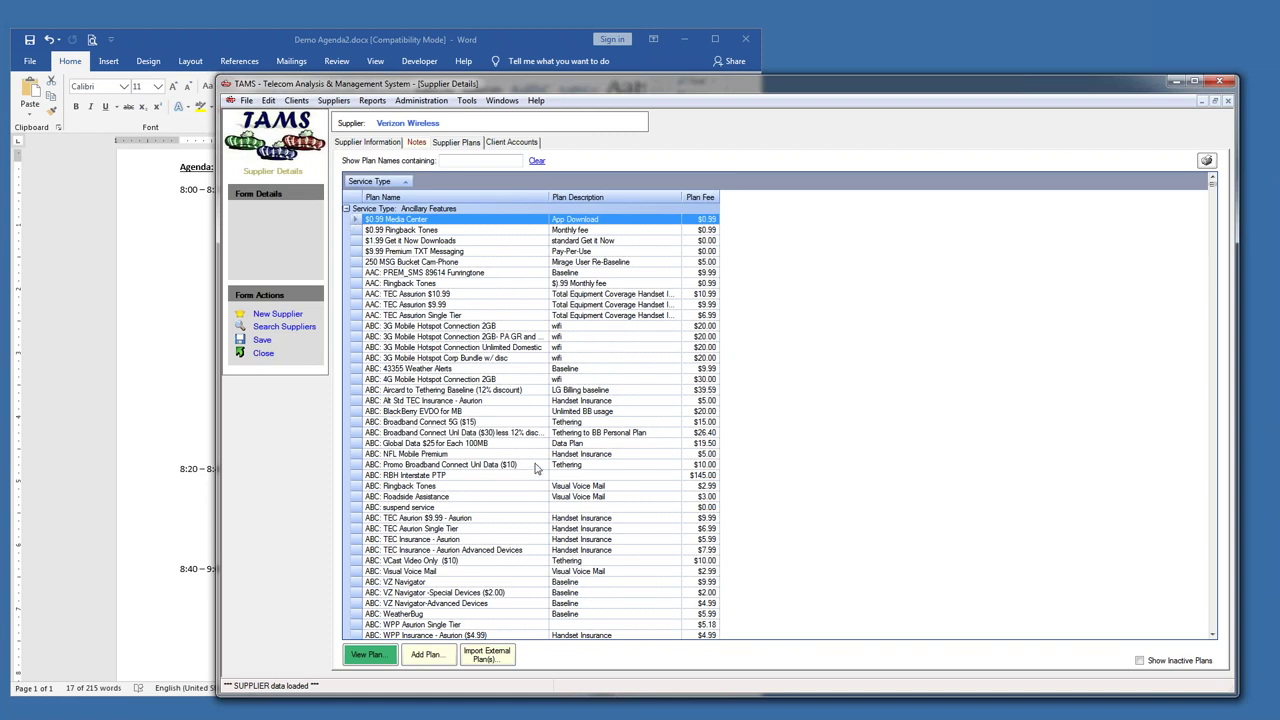
pyautogui.click(512, 487)
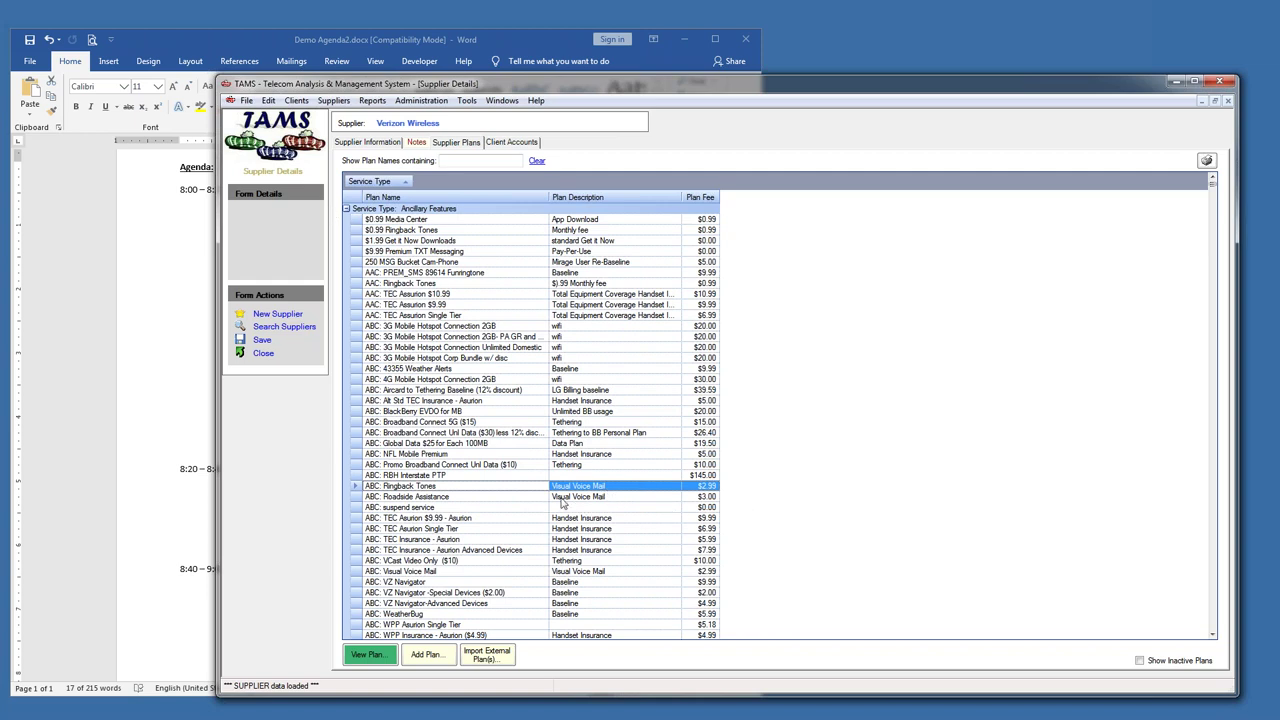
# - Collapse Verizon's plan groups, then expand Cell Domestic Data and open AAC: Share Everything - Feature Secondary
pyautogui.click(347, 208)
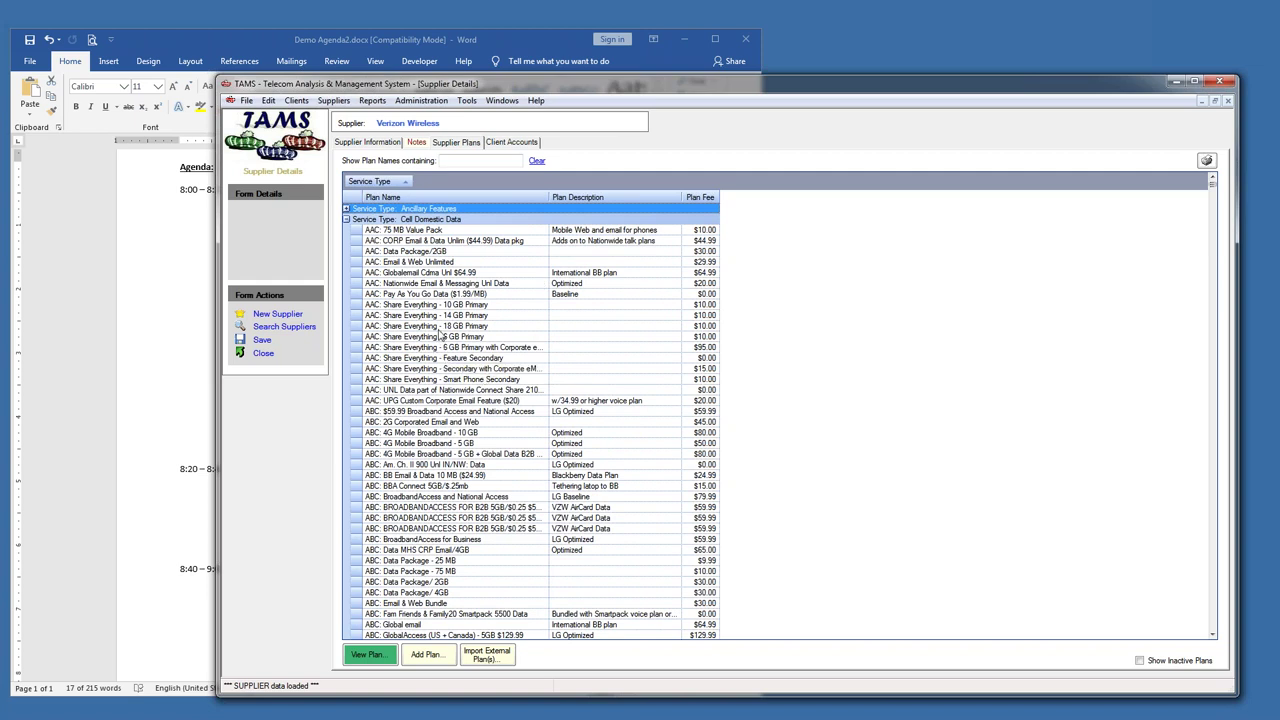
pyautogui.click(346, 220)
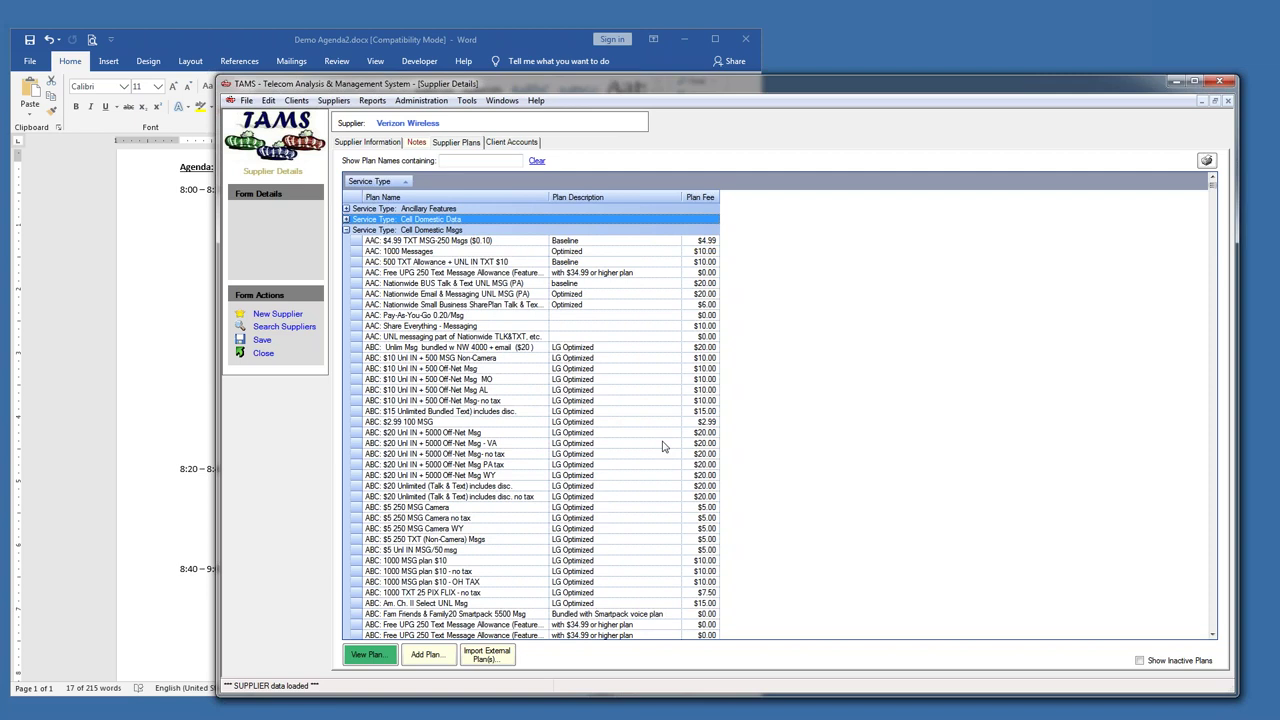
pyautogui.click(346, 230)
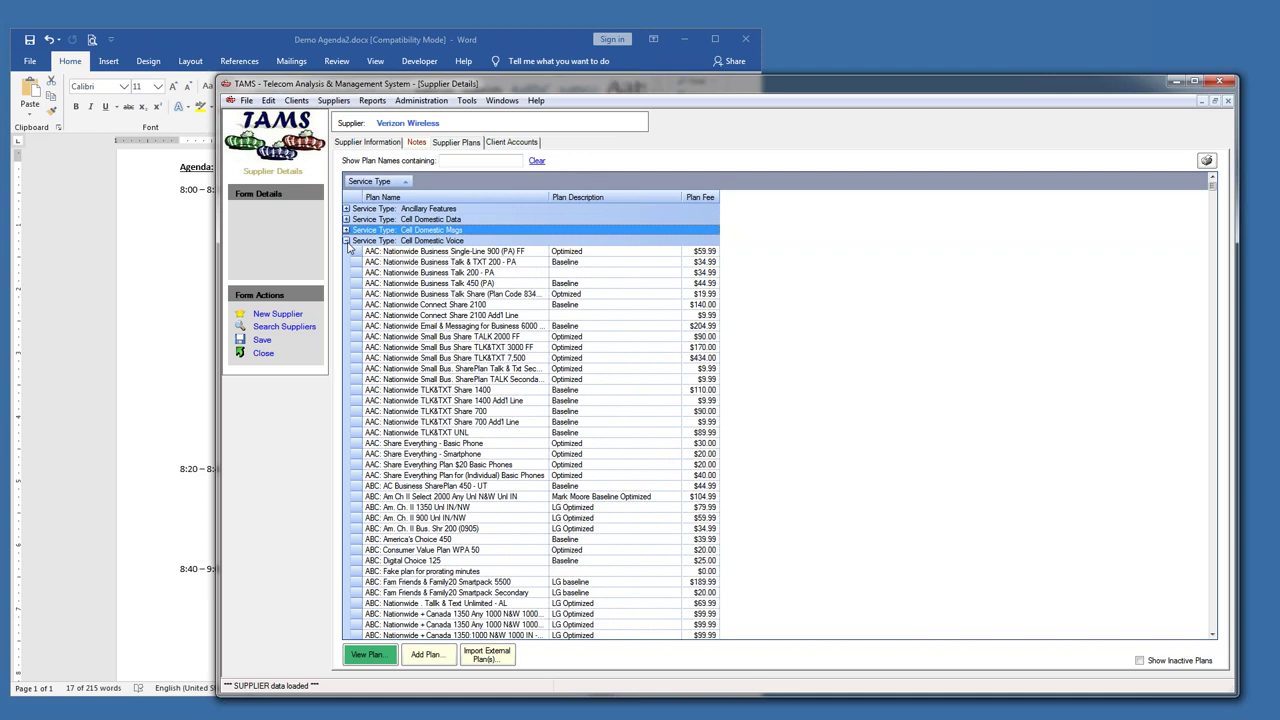
pyautogui.click(347, 242)
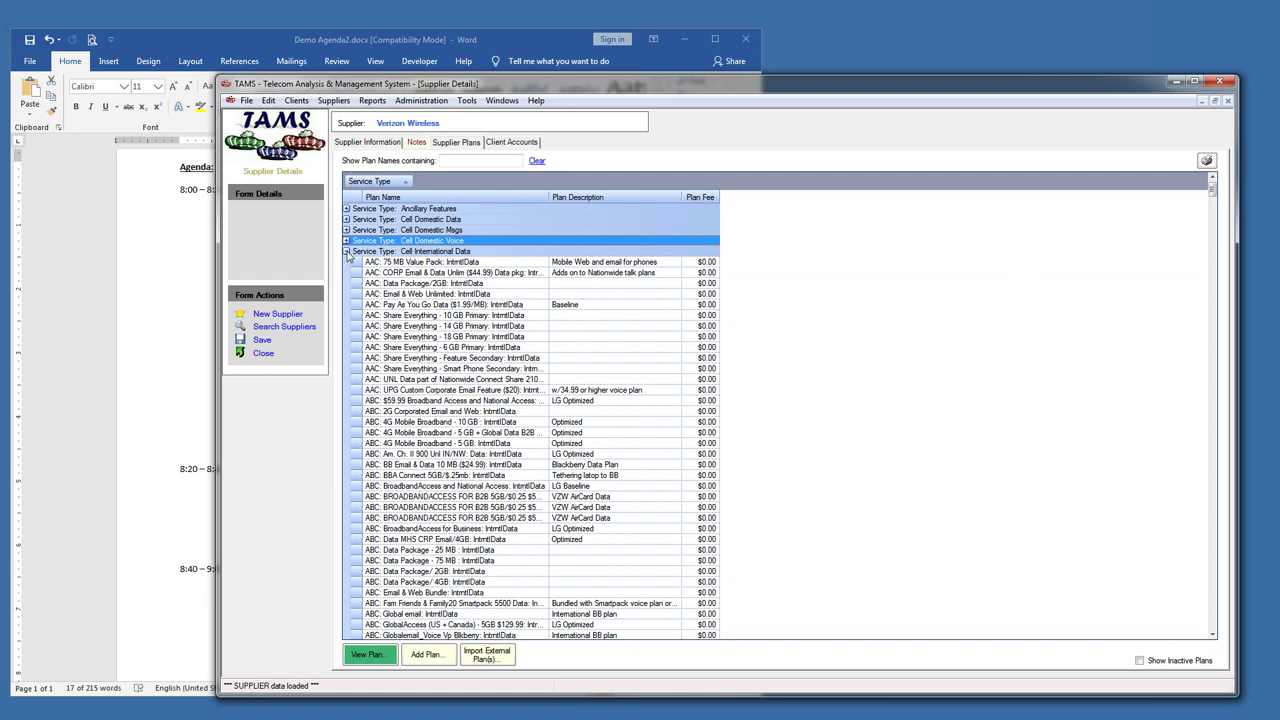
pyautogui.click(347, 252)
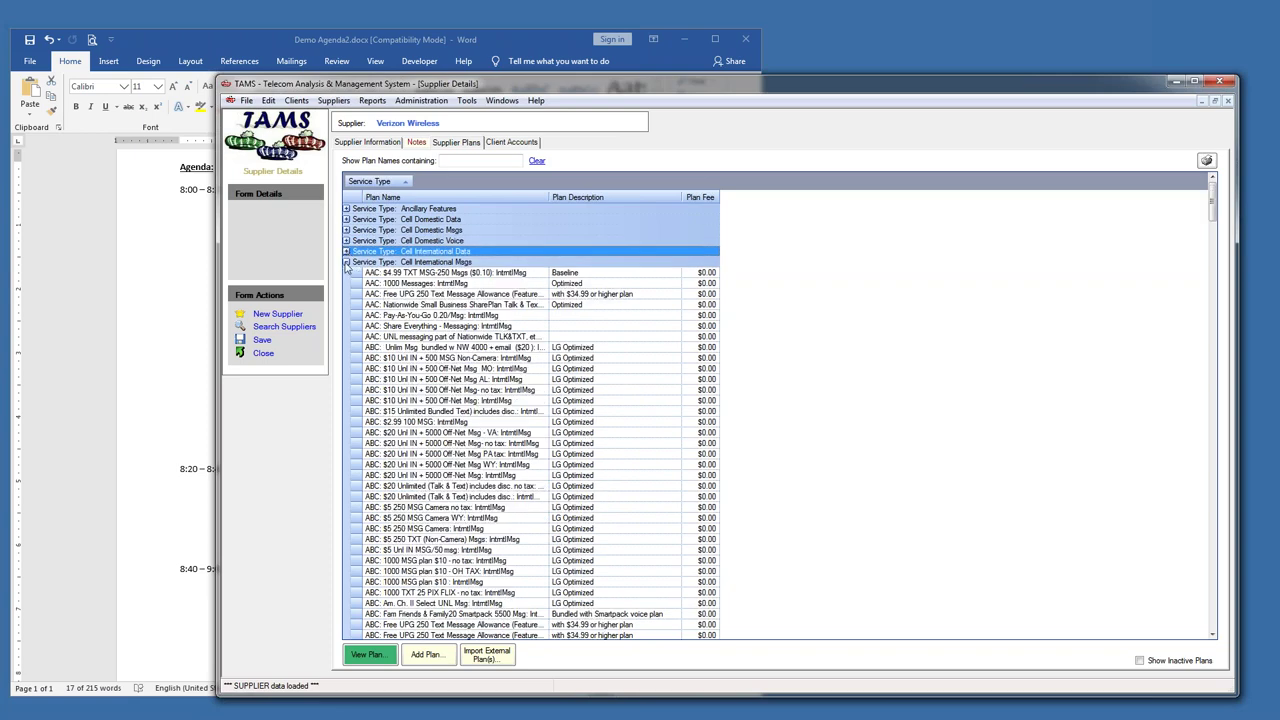
pyautogui.click(346, 262)
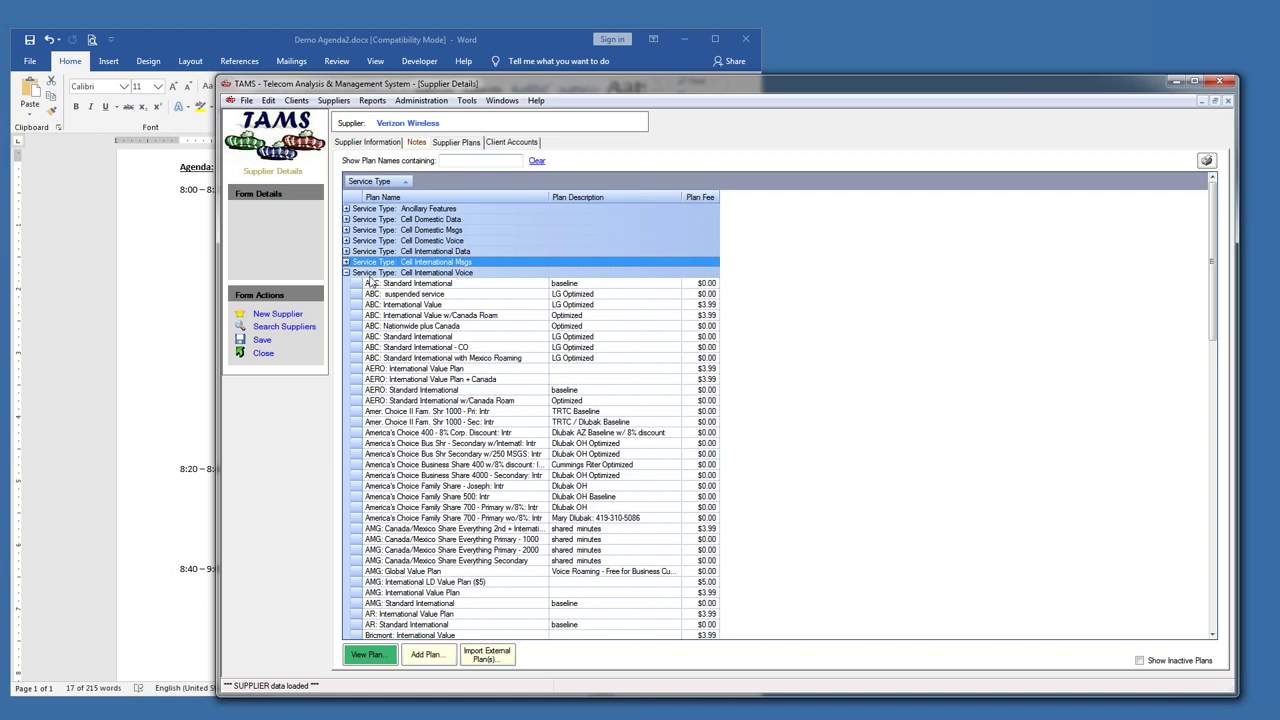
pyautogui.click(346, 273)
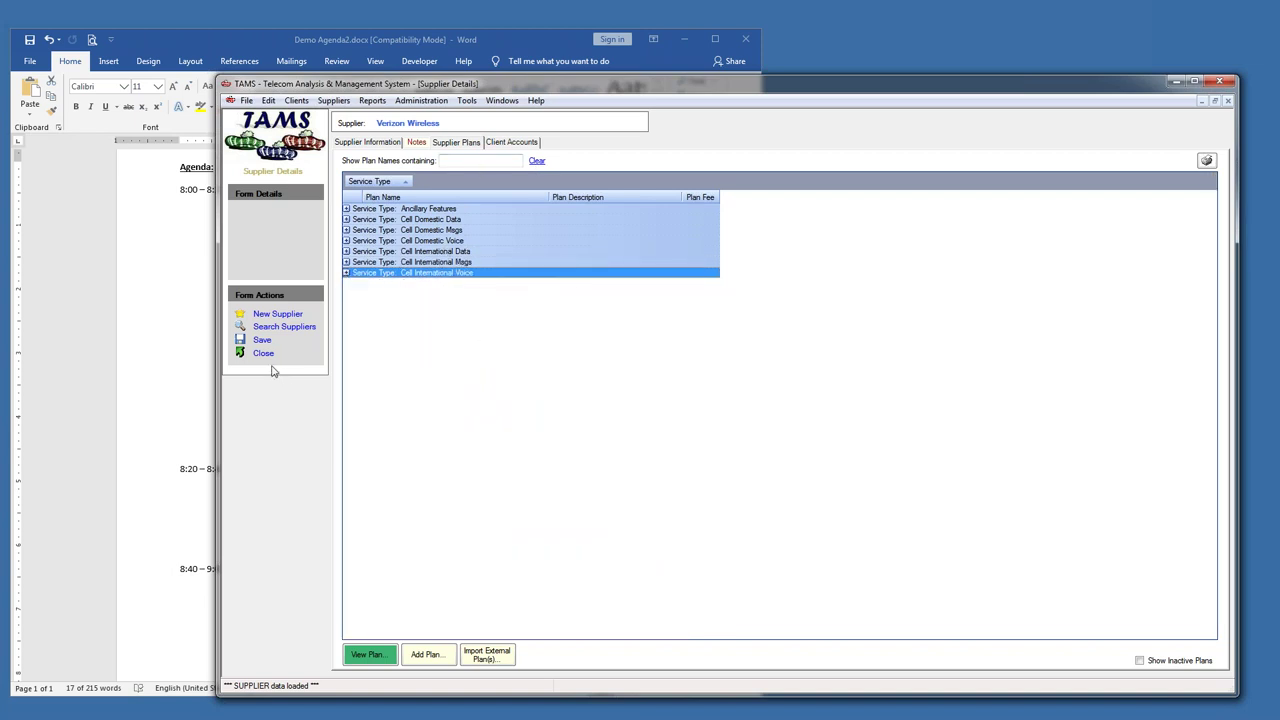
pyautogui.click(347, 219)
pyautogui.doubleClick(351, 360)
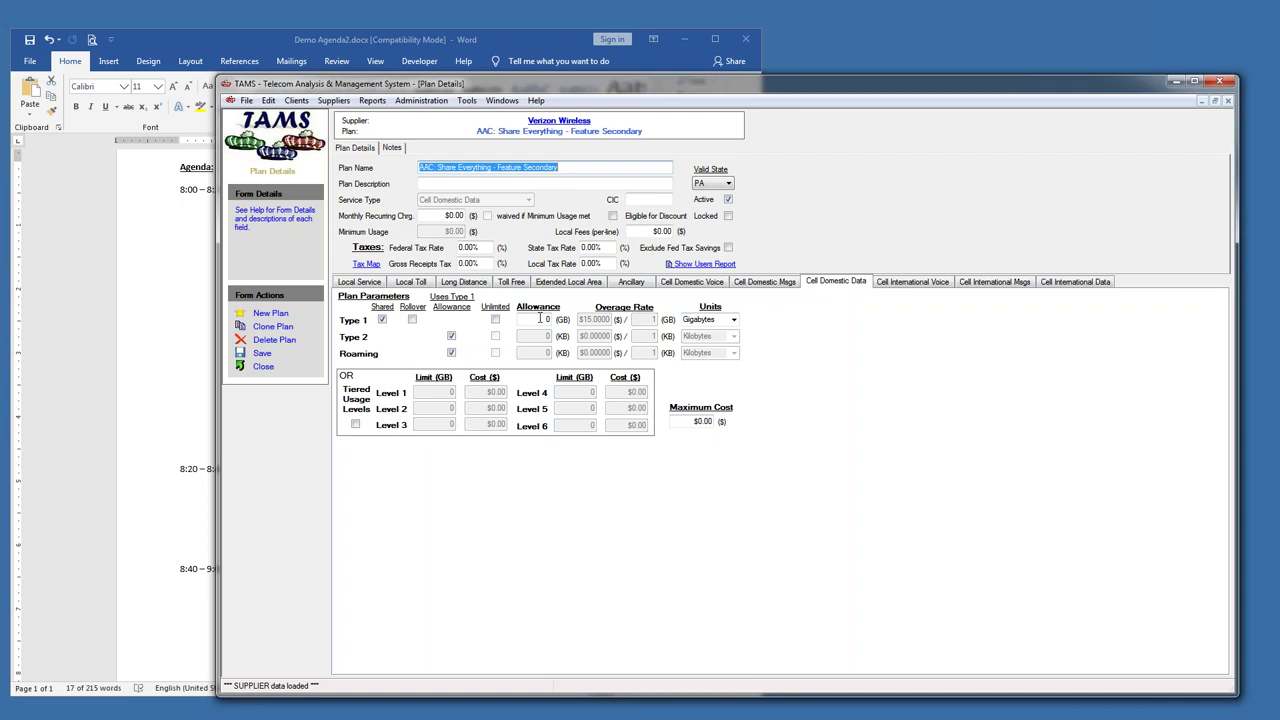
# - Close the Feature Secondary plan details form
pyautogui.click(263, 366)
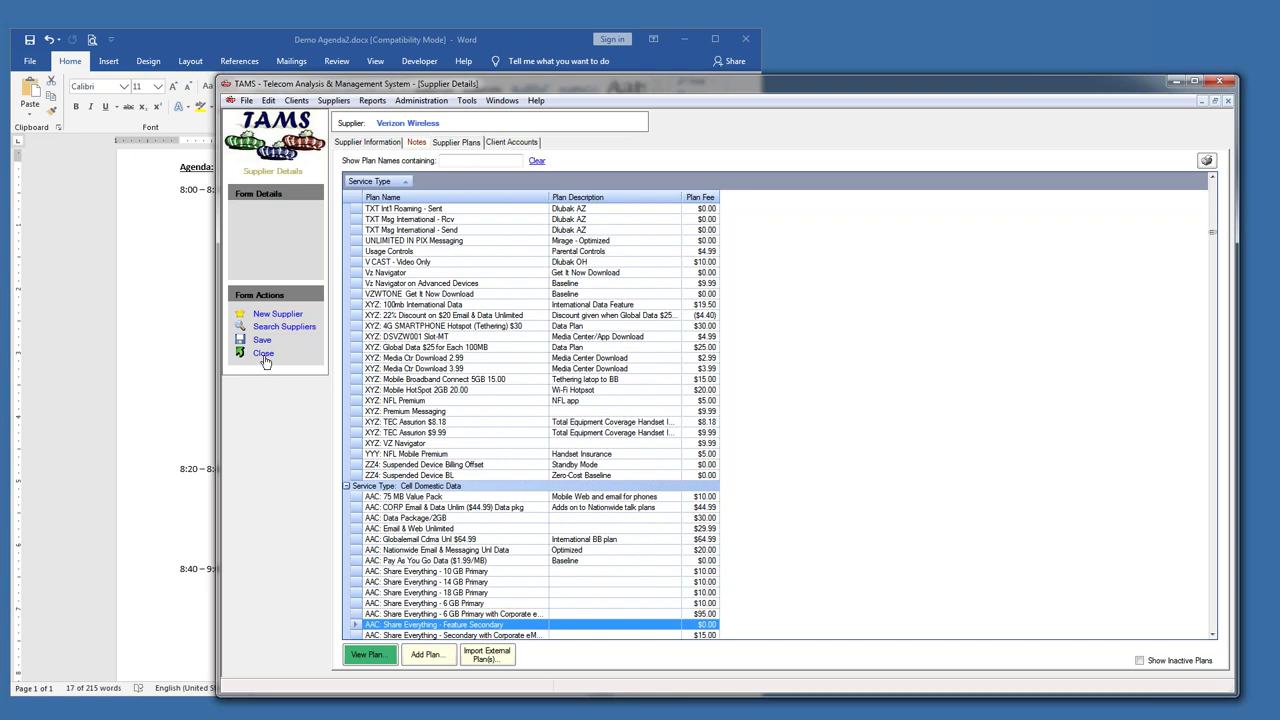
# - Close Verizon's supplier details and the supplier search, view the Word agenda, then return to TAMS
pyautogui.click(264, 356)
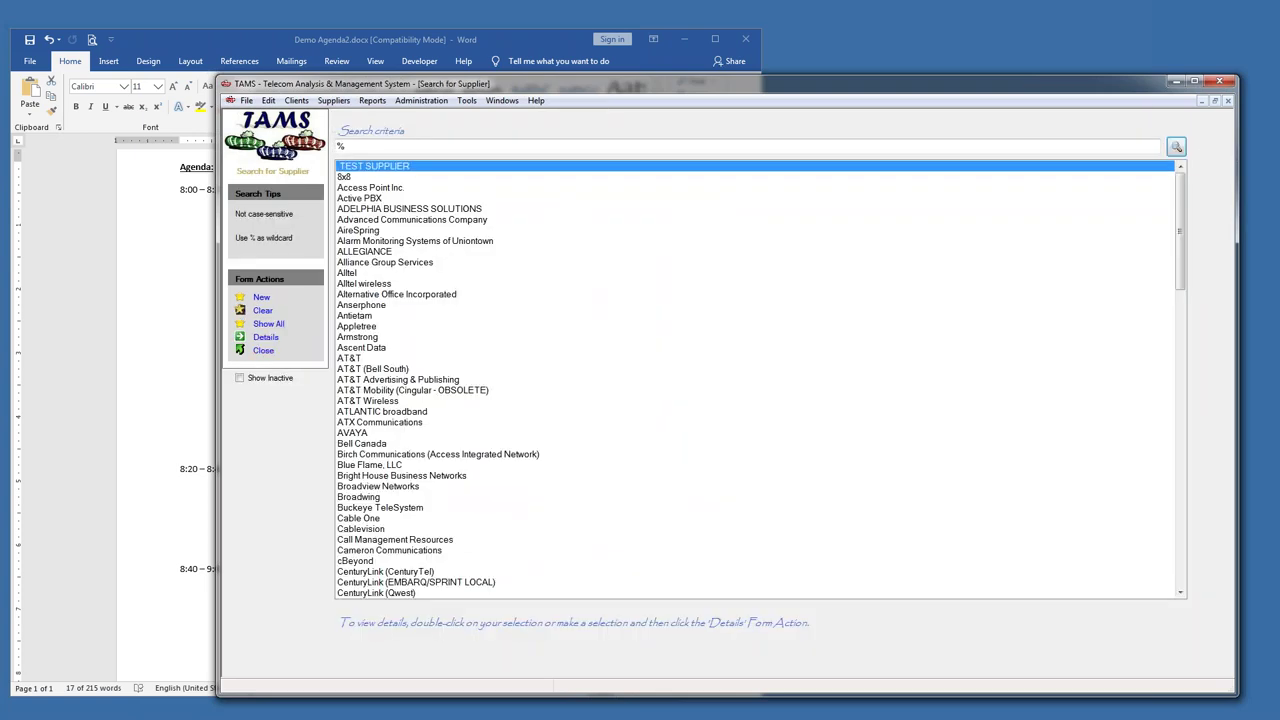
pyautogui.click(263, 351)
pyautogui.click(266, 41)
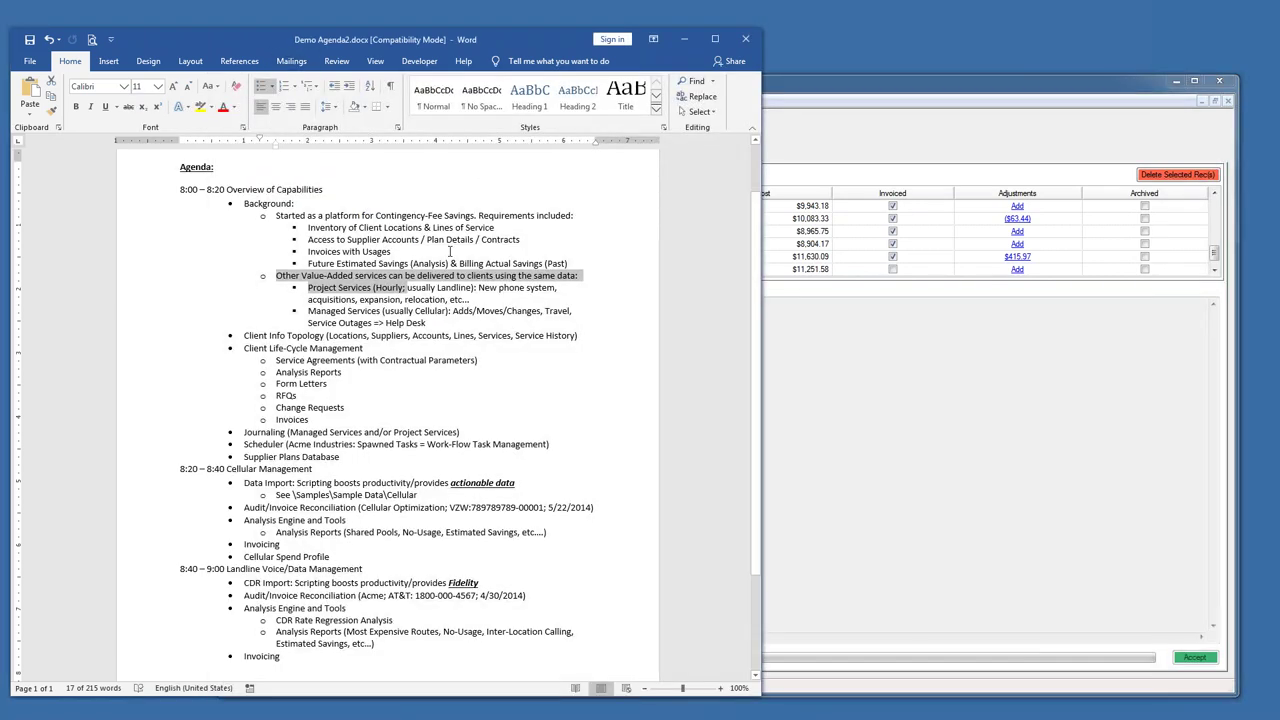
pyautogui.click(580, 272)
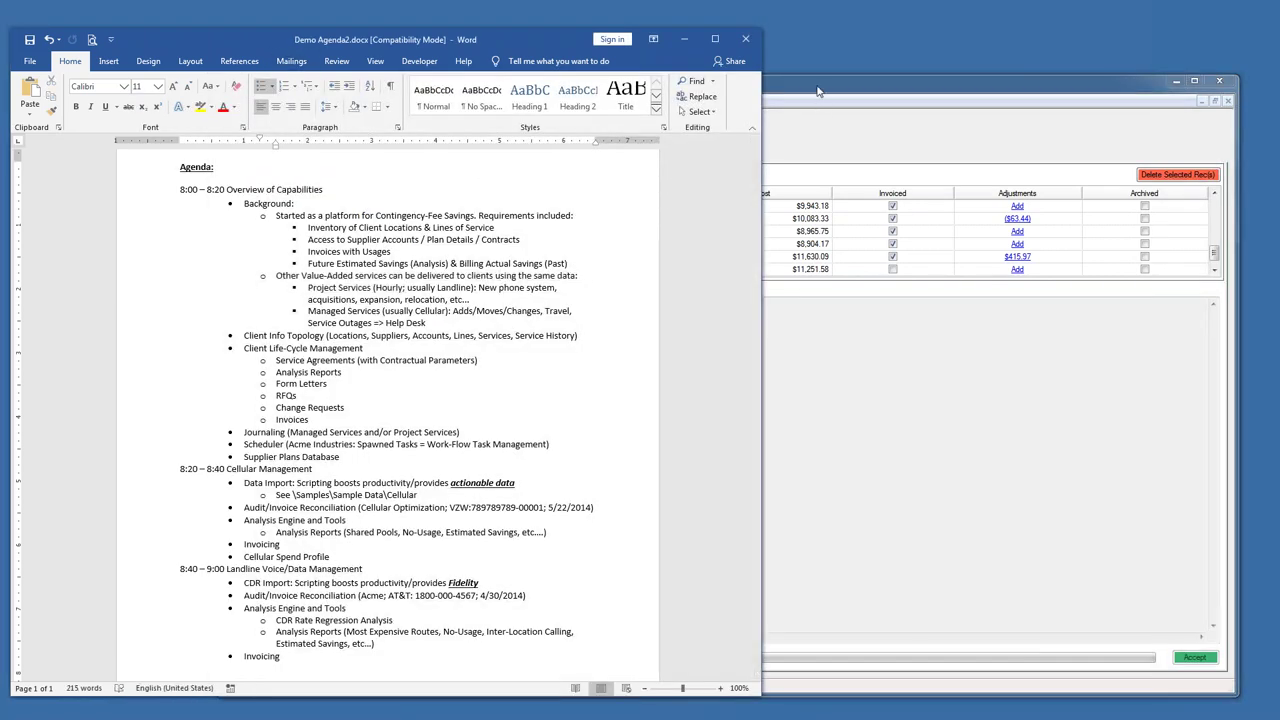
pyautogui.click(818, 91)
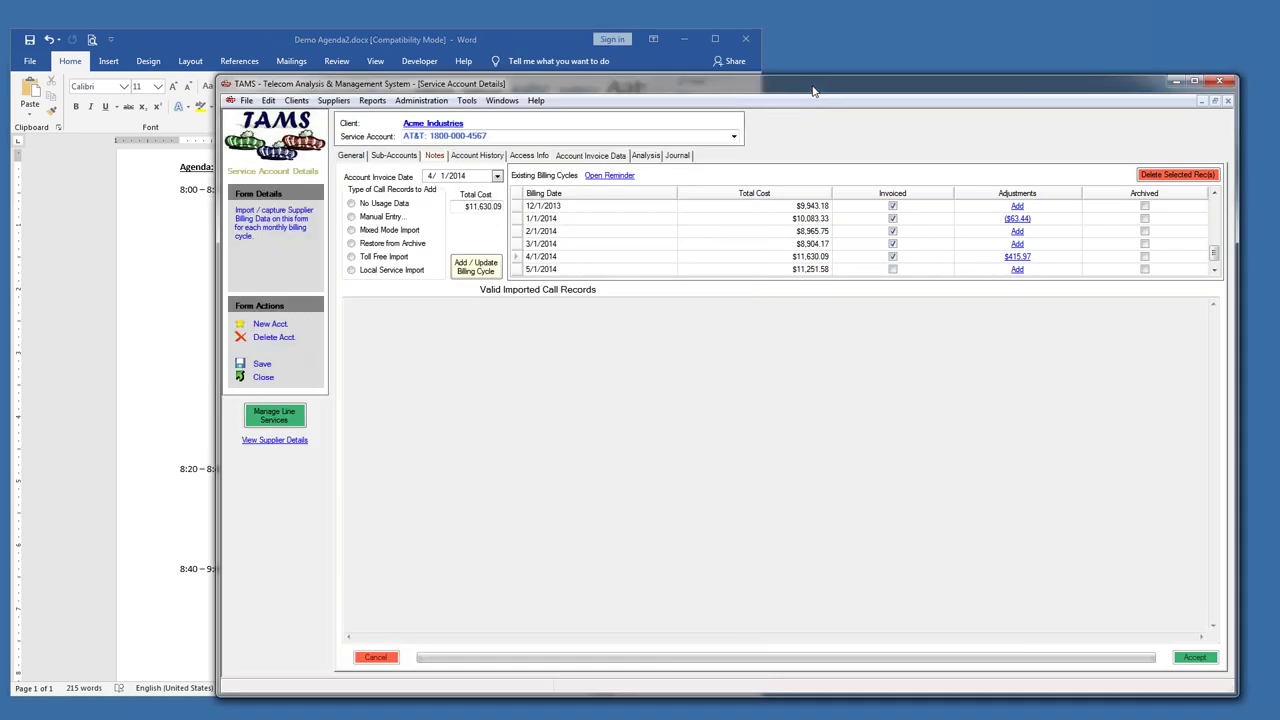
pyautogui.click(246, 101)
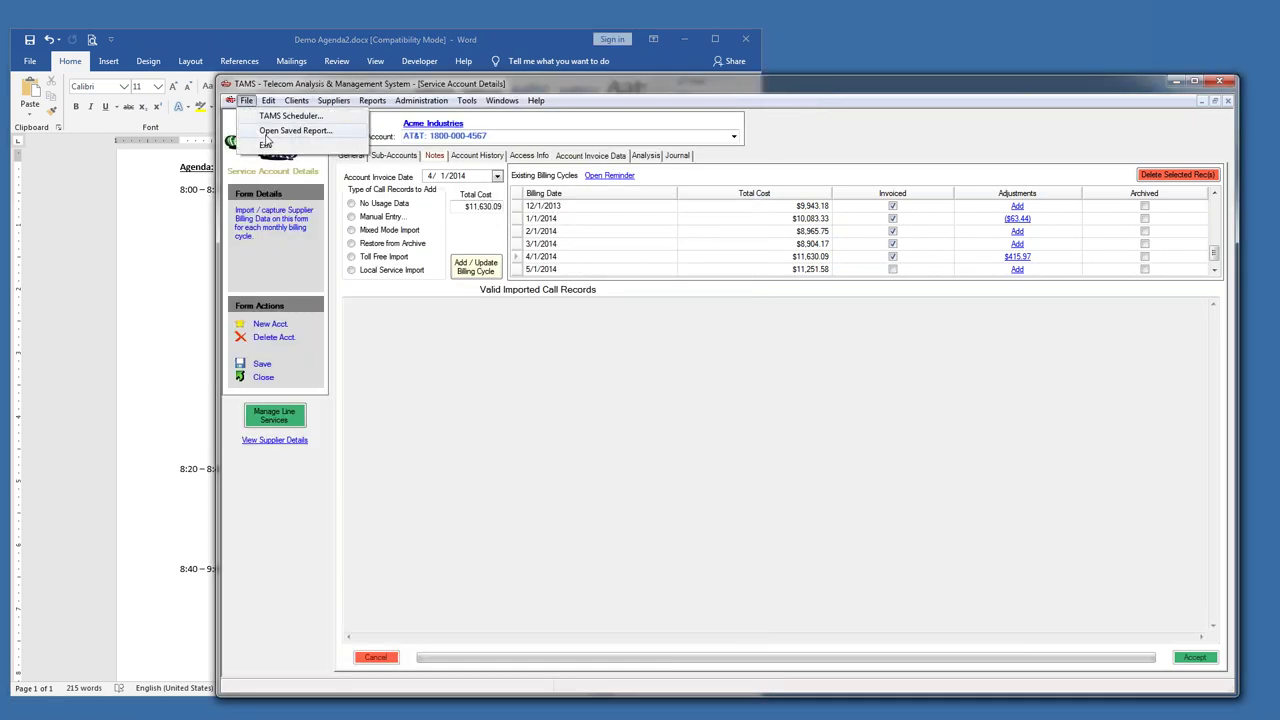
pyautogui.click(280, 131)
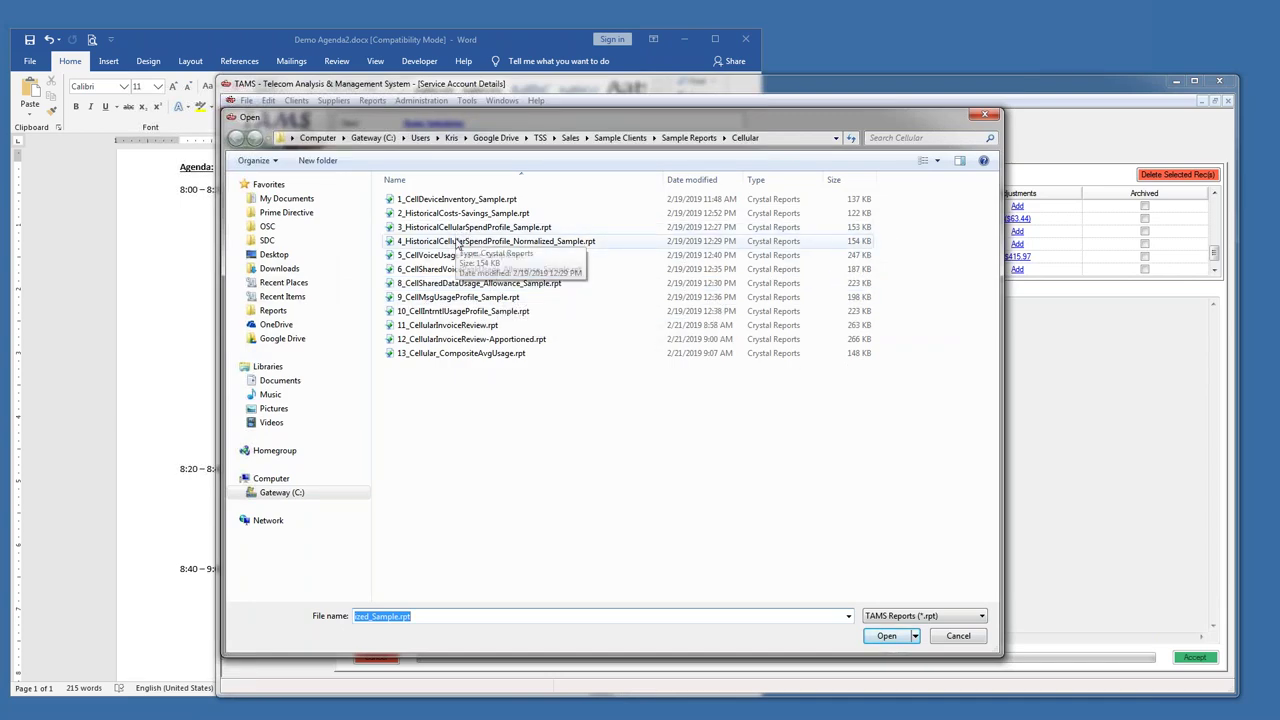
pyautogui.doubleClick(456, 244)
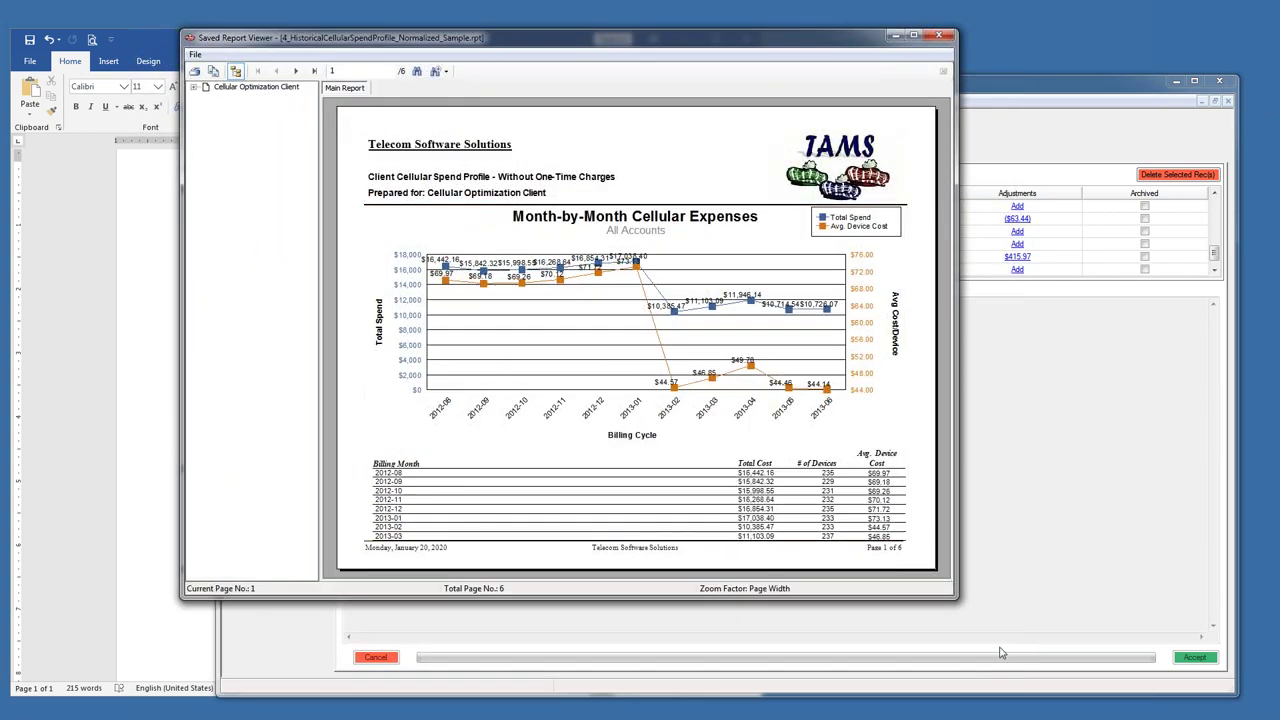
pyautogui.moveTo(957, 598); pyautogui.dragTo(1104, 657)
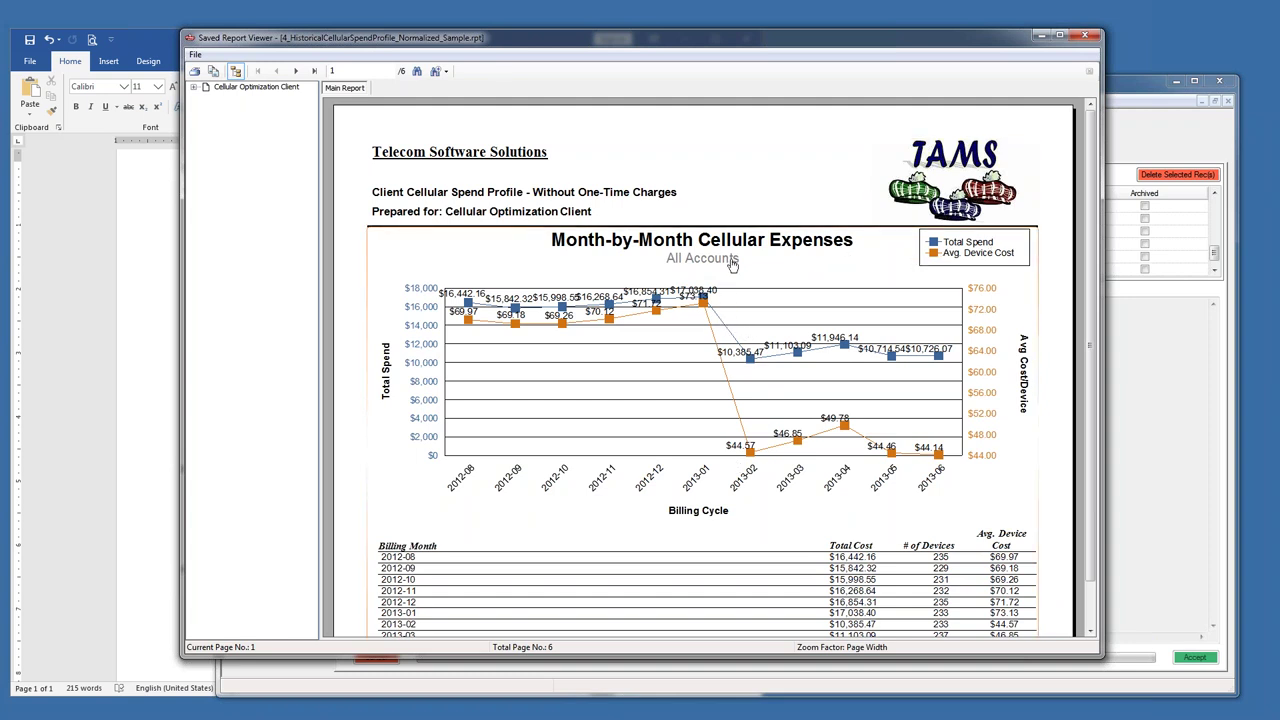
pyautogui.click(1094, 40)
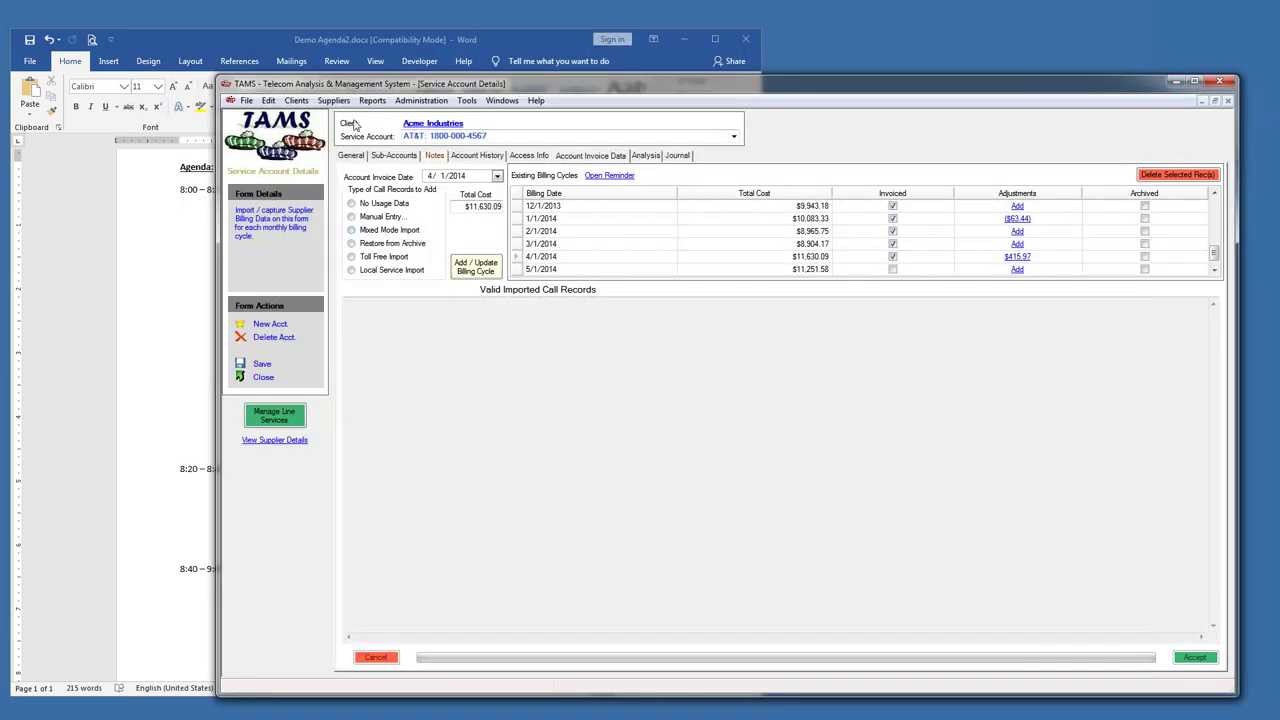
# - Browse the Reports > Analysis and Windows menus, then bring Word to the front
pyautogui.click(372, 100)
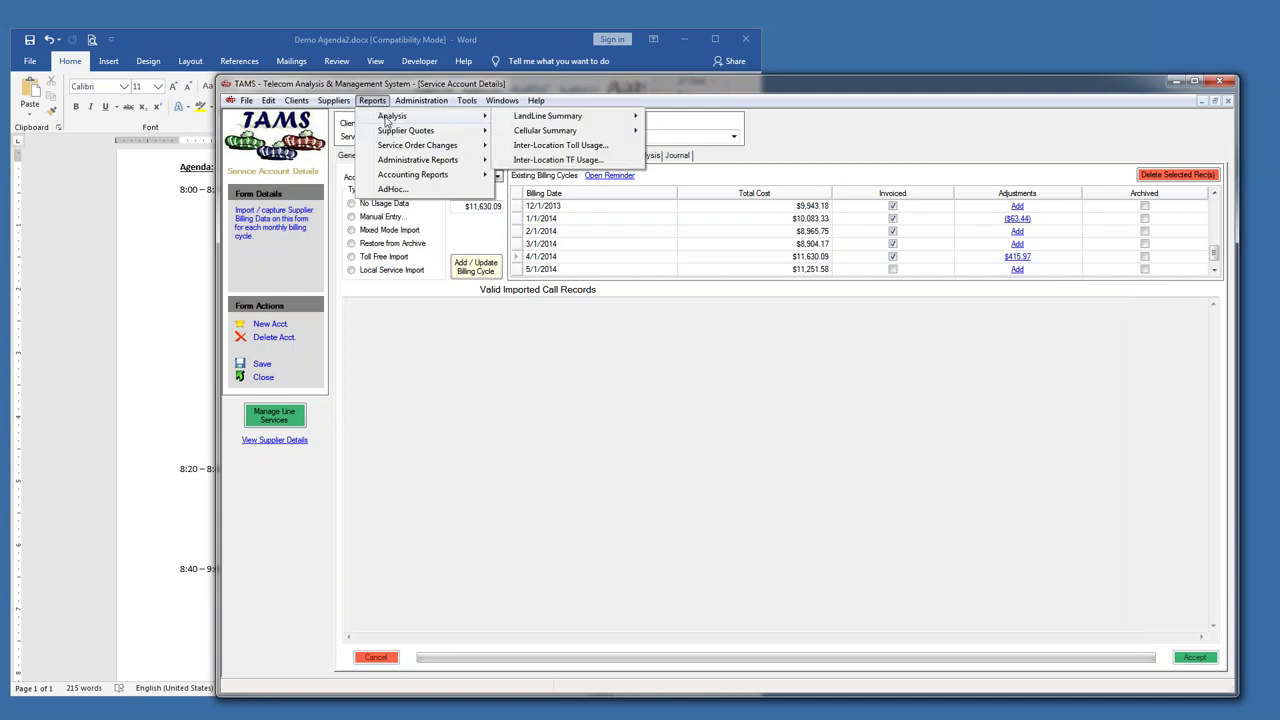
pyautogui.click(380, 104)
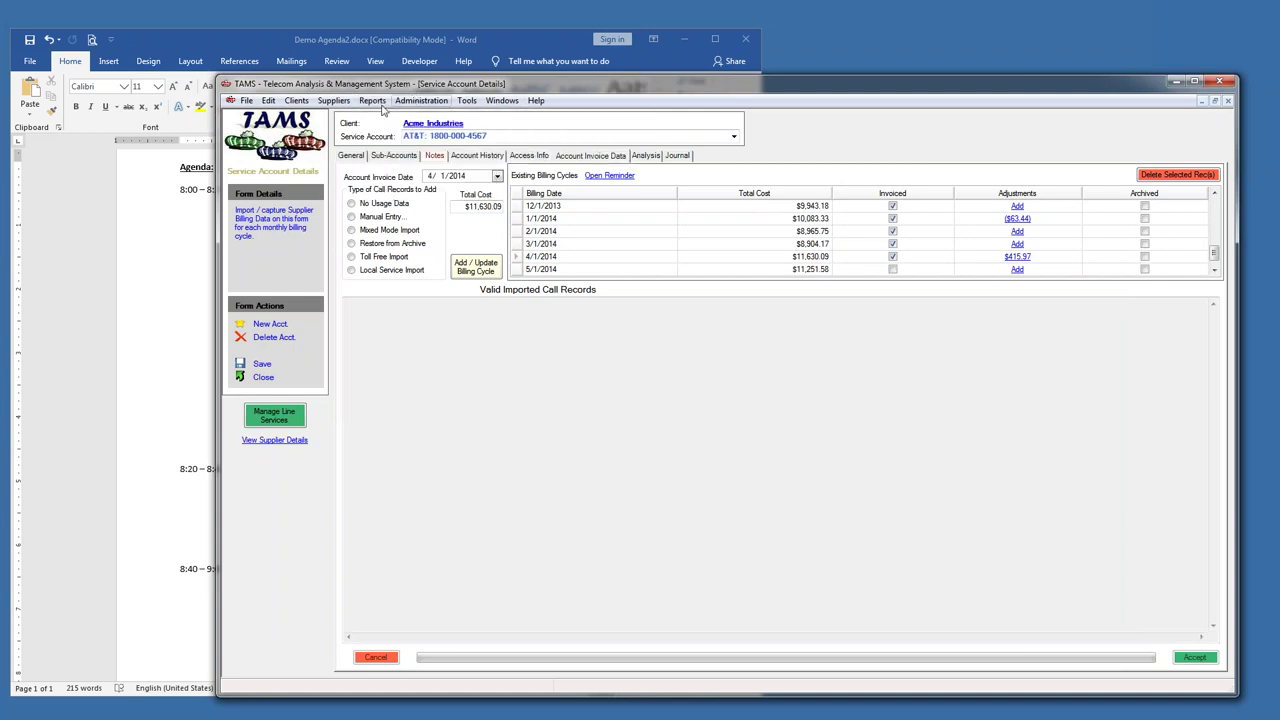
pyautogui.click(500, 102)
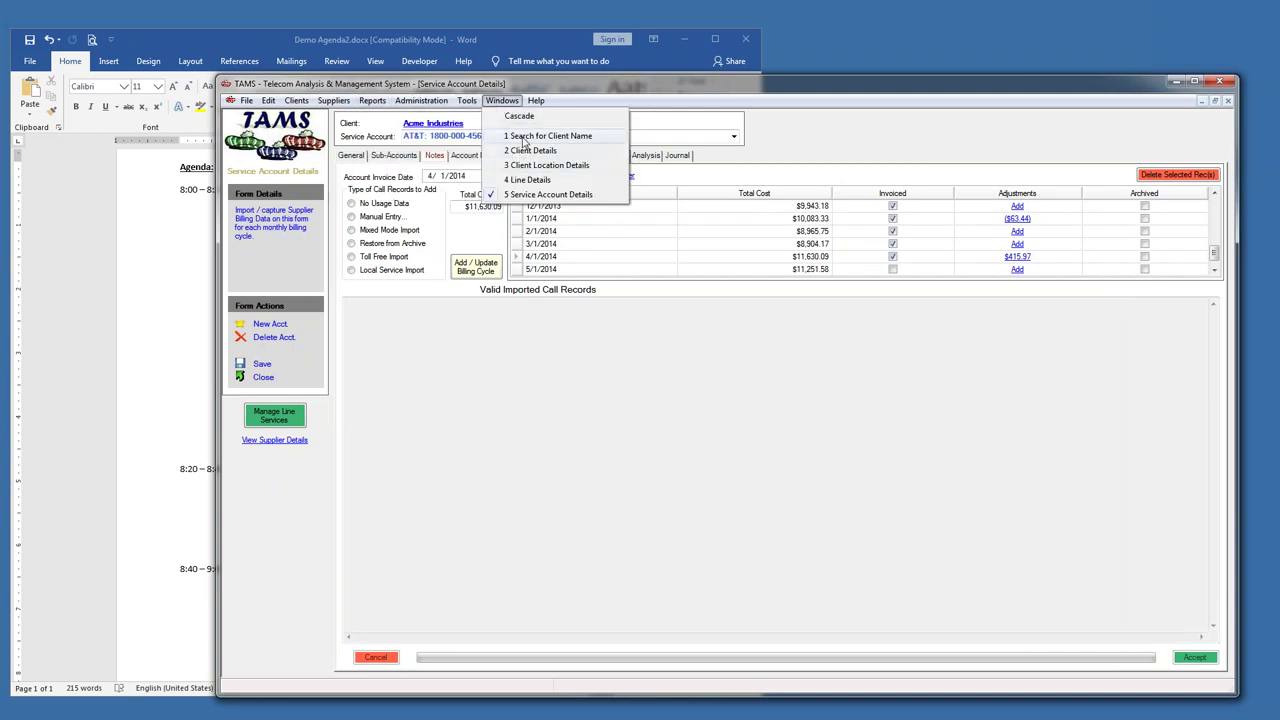
pyautogui.click(257, 37)
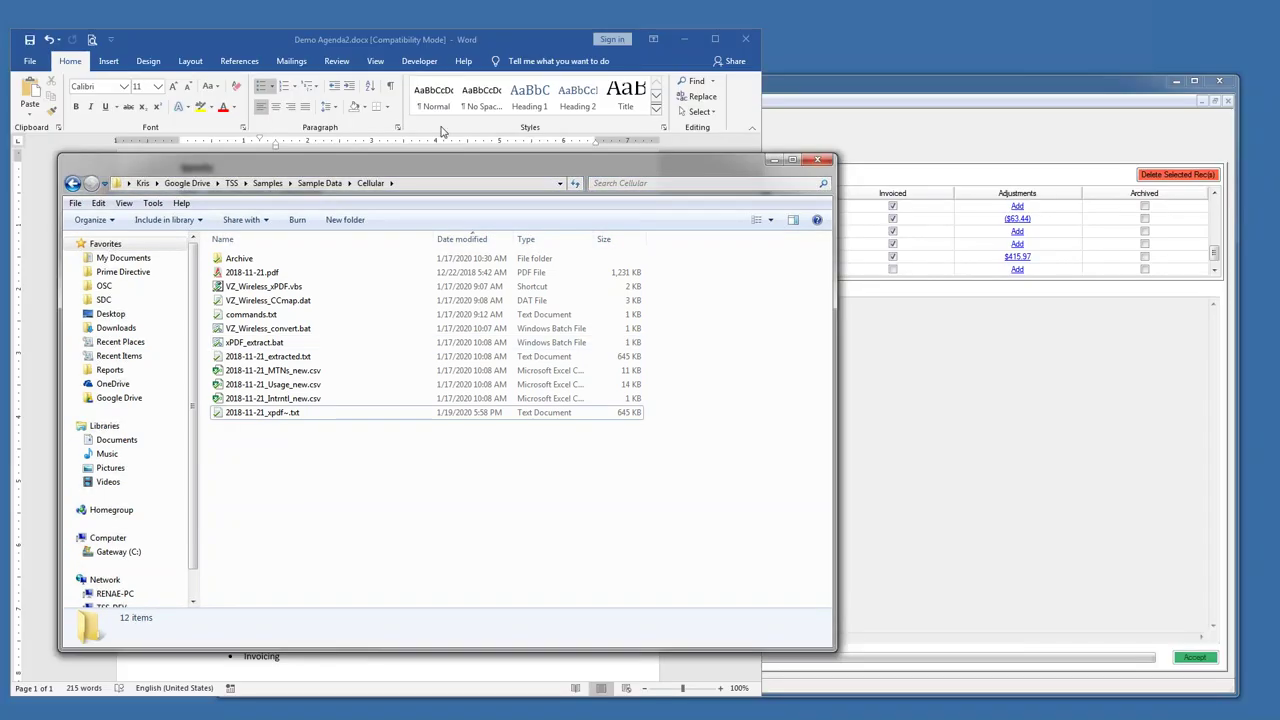
# - Shift the Cellular folder window right, then show Acme's Account History in TAMS
pyautogui.moveTo(440, 162); pyautogui.dragTo(498, 153)
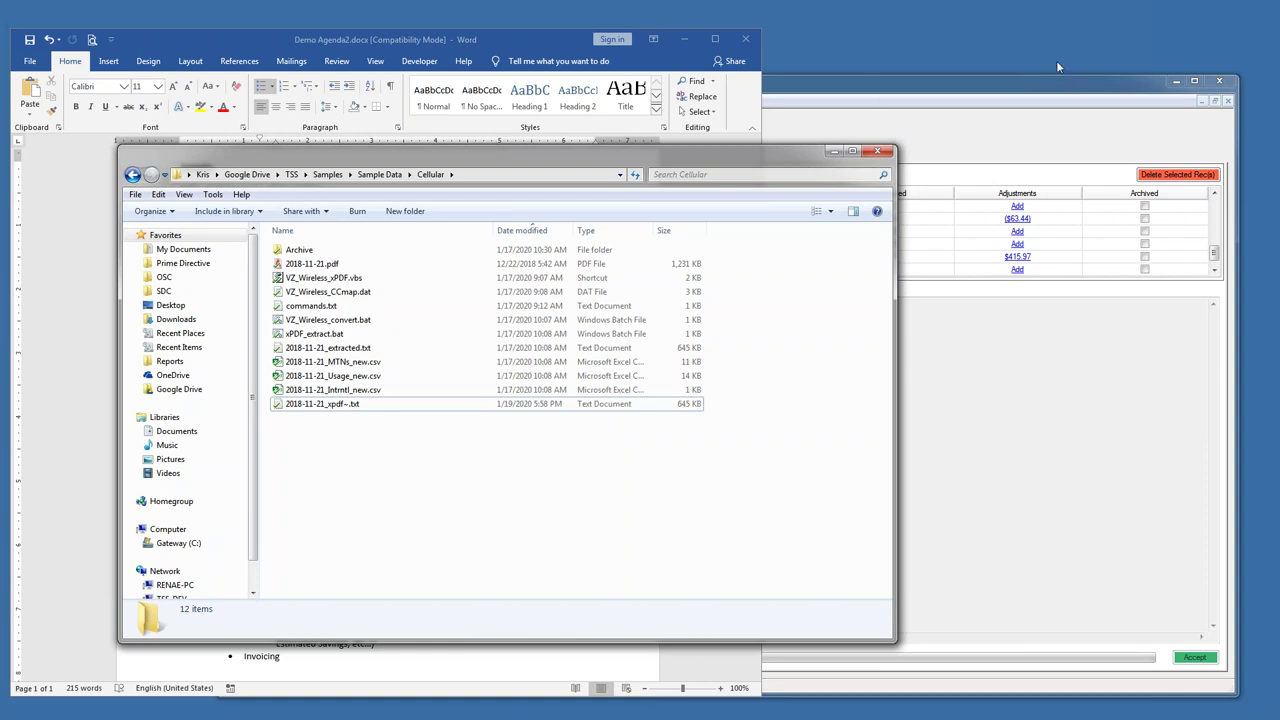
pyautogui.click(997, 96)
pyautogui.click(477, 157)
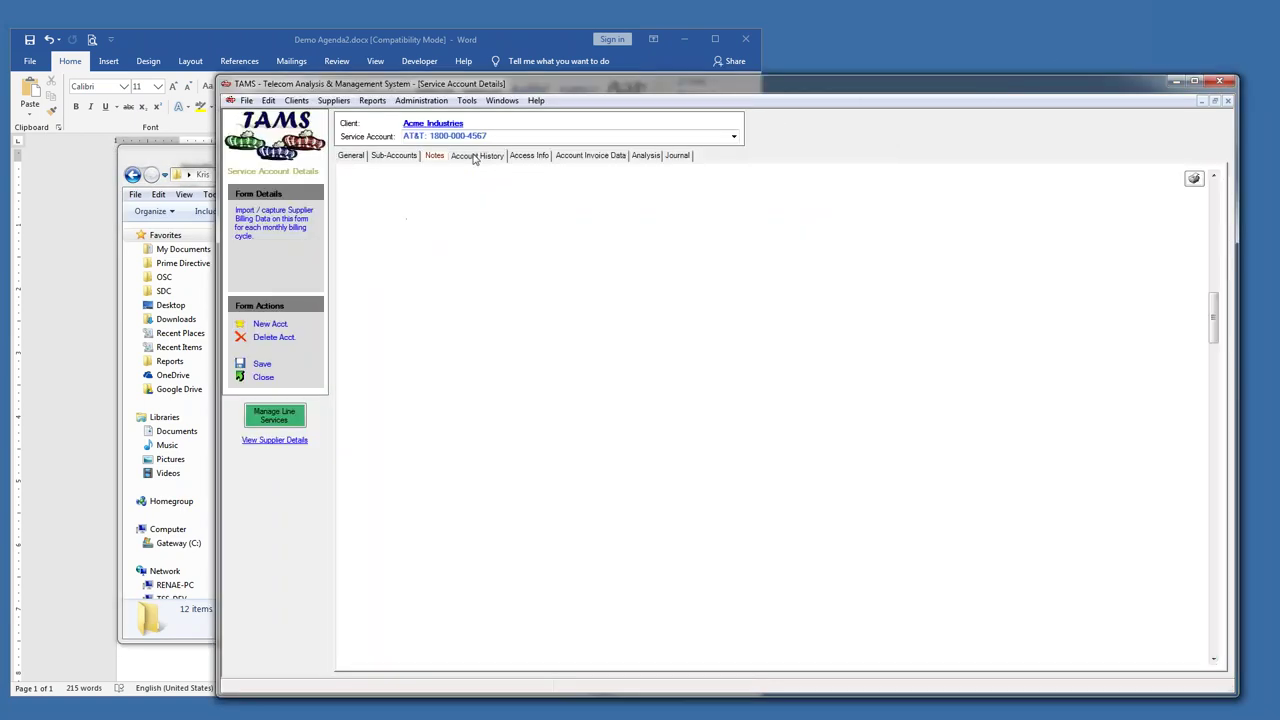
# - Open a North Billerica line's details and compare its 11/1/2011 baseline and 6/1/2012 optimization records
pyautogui.rightClick(378, 327)
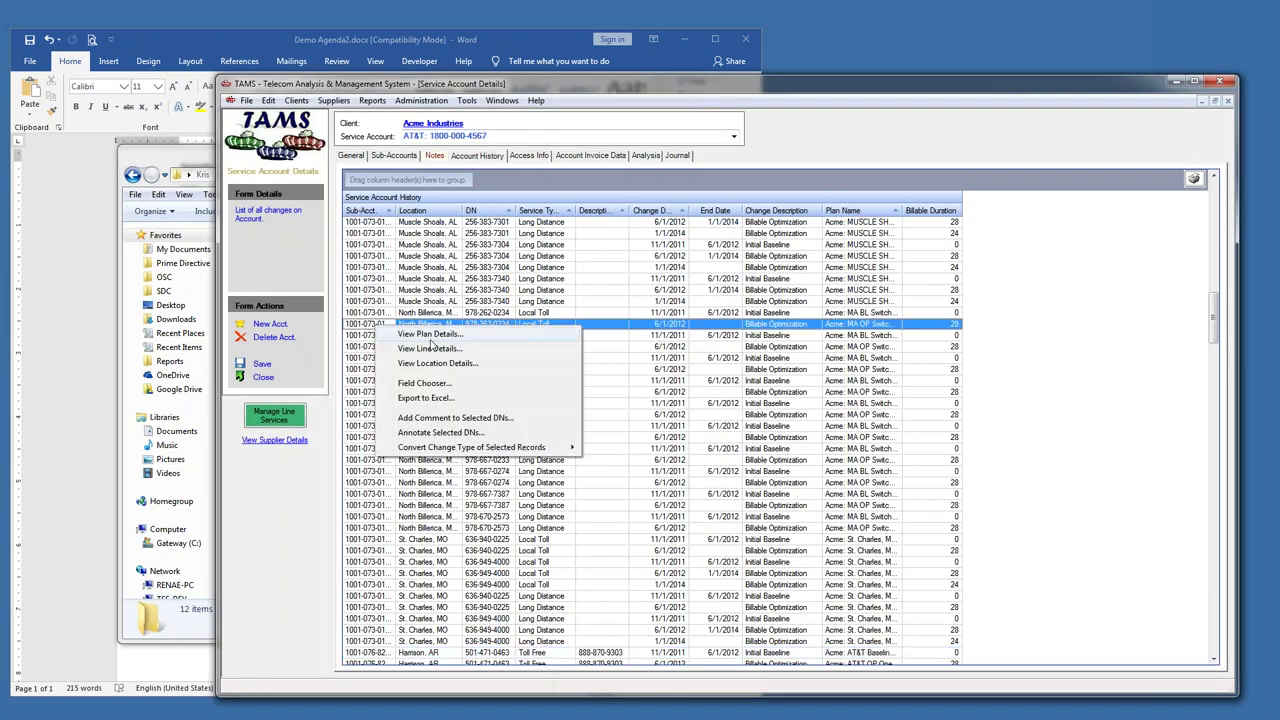
pyautogui.click(428, 358)
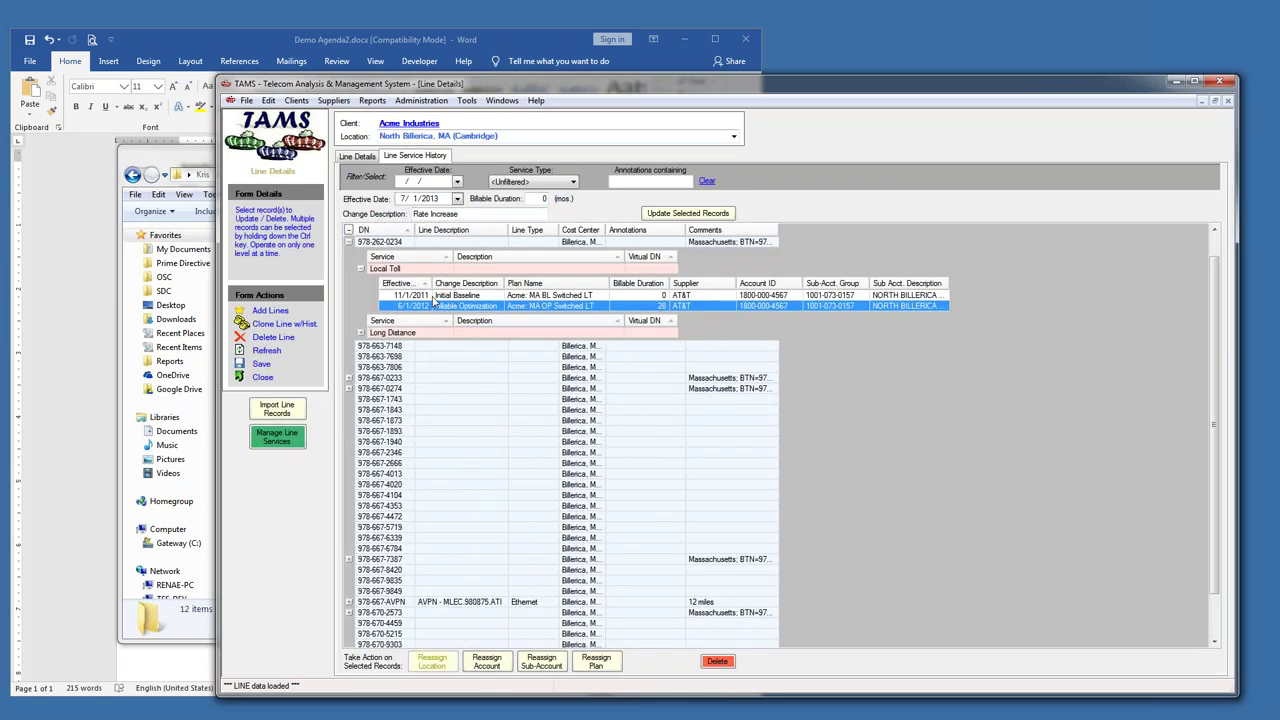
pyautogui.moveTo(430, 283); pyautogui.dragTo(468, 283)
pyautogui.click(448, 296)
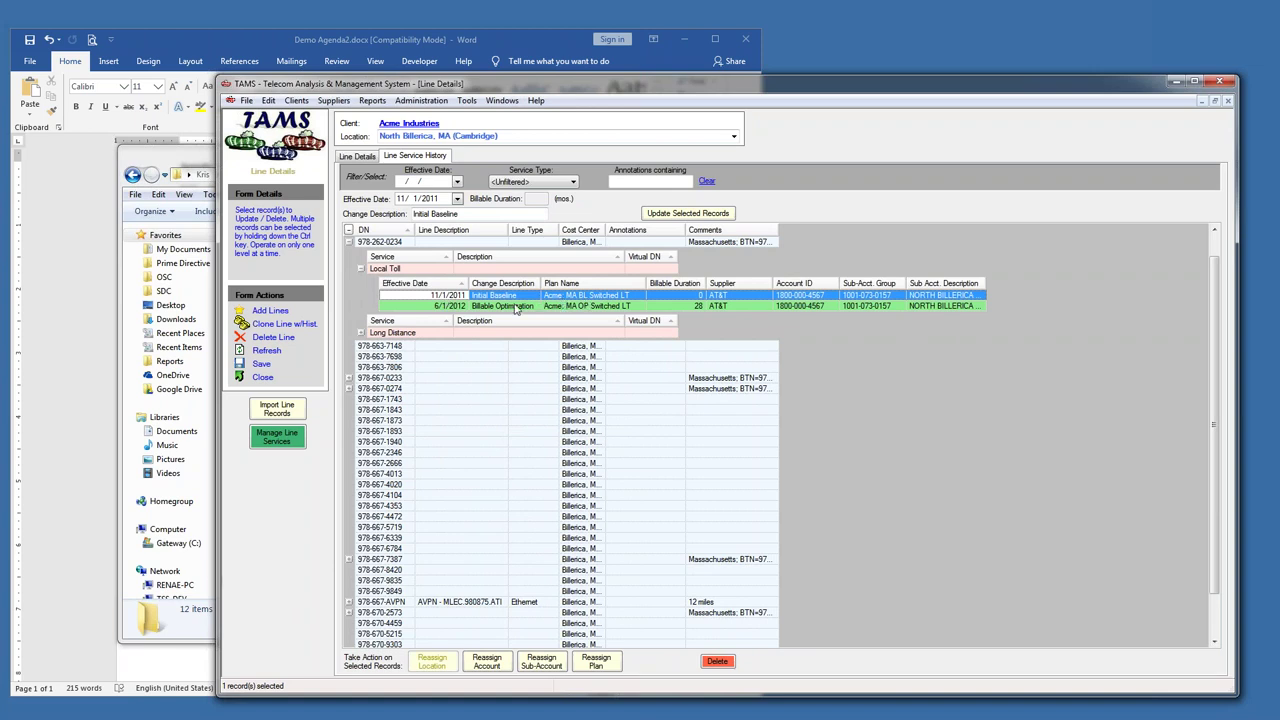
pyautogui.click(465, 307)
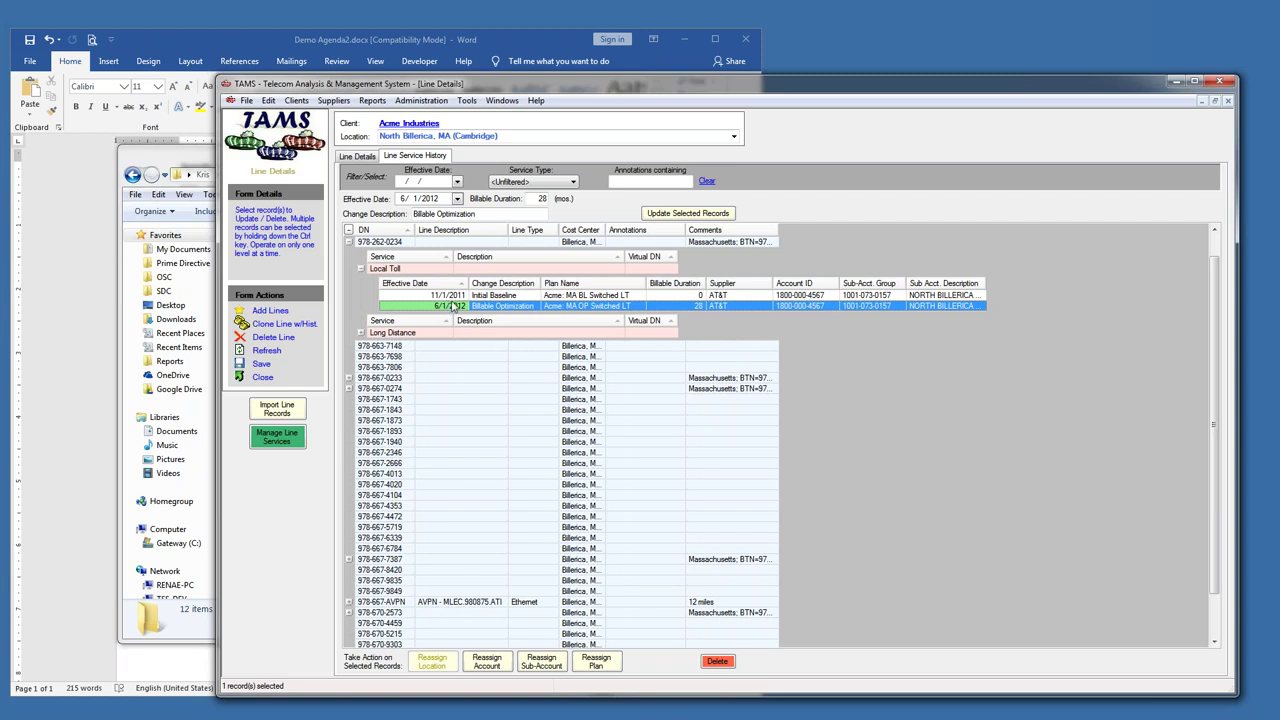
# - View the Acme: MA BL Switched LT and Acme: MA OP Switched LT plan details
pyautogui.rightClick(463, 297)
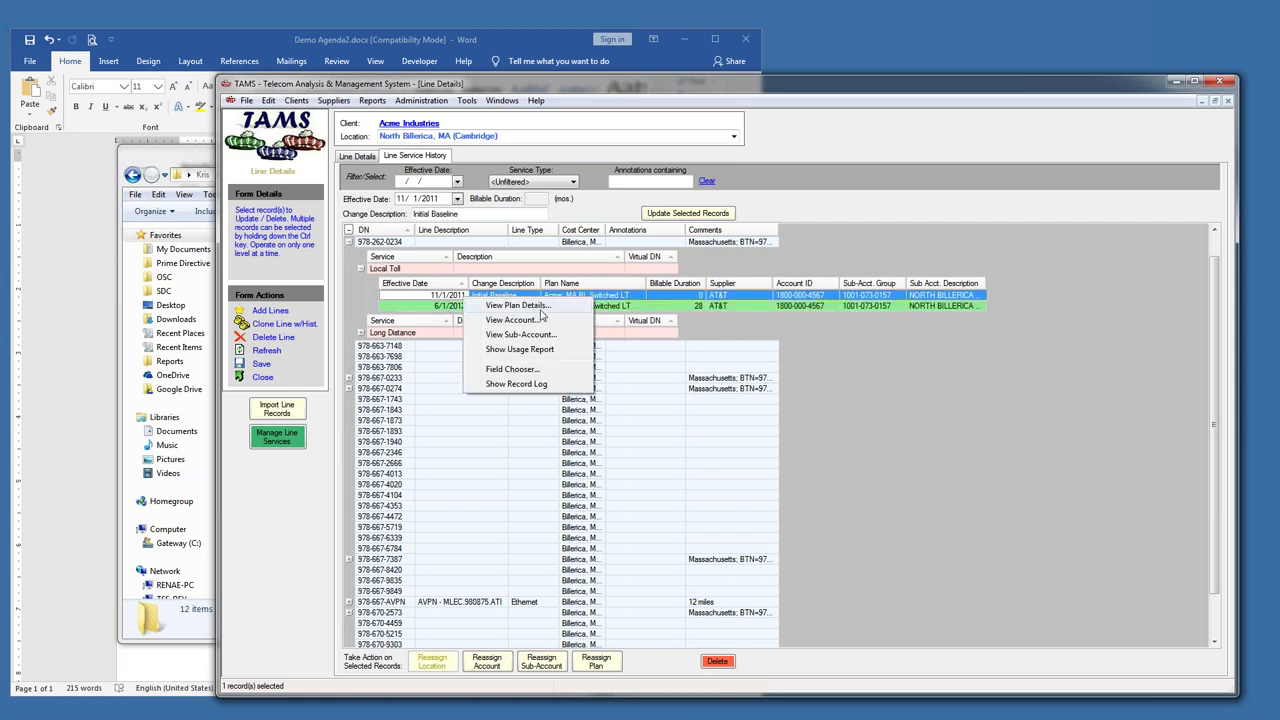
pyautogui.click(540, 309)
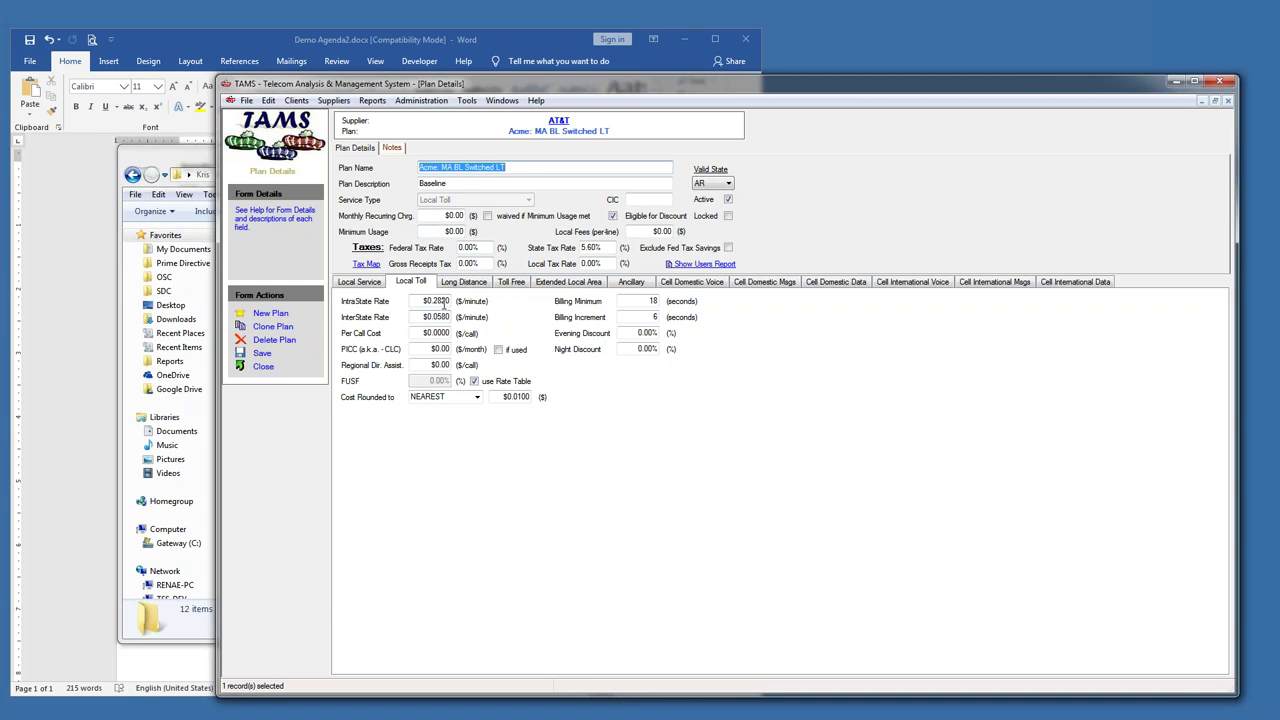
pyautogui.click(262, 367)
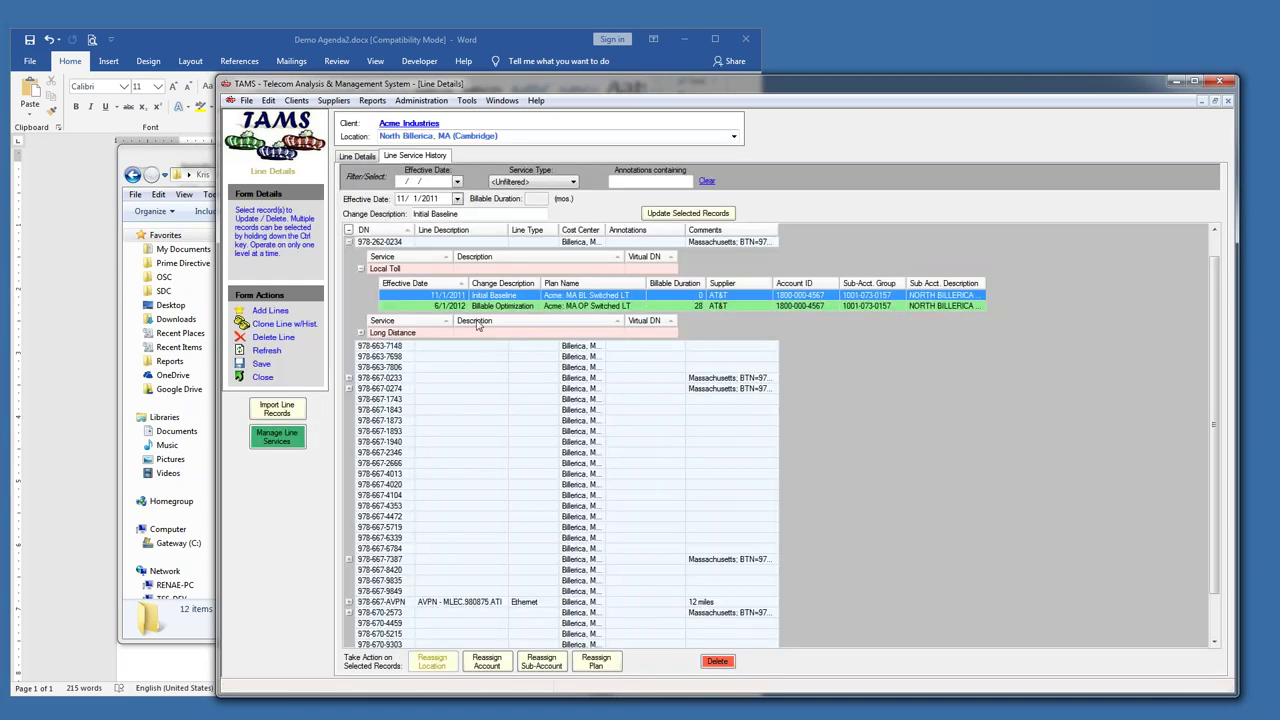
pyautogui.rightClick(497, 310)
pyautogui.click(505, 318)
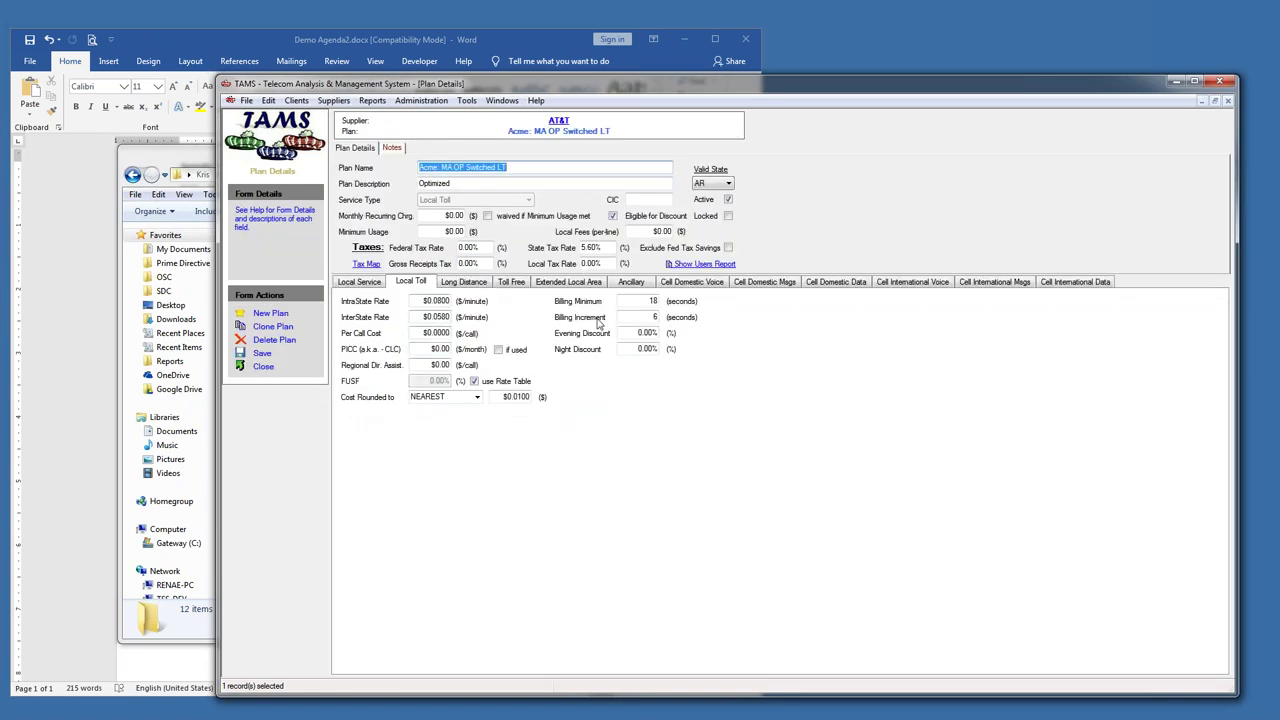
pyautogui.click(263, 366)
# - Inspect the NORTH BILLERICA MA sub-account's 45.00% in-state and 36.00% international discounts
pyautogui.rightClick(487, 299)
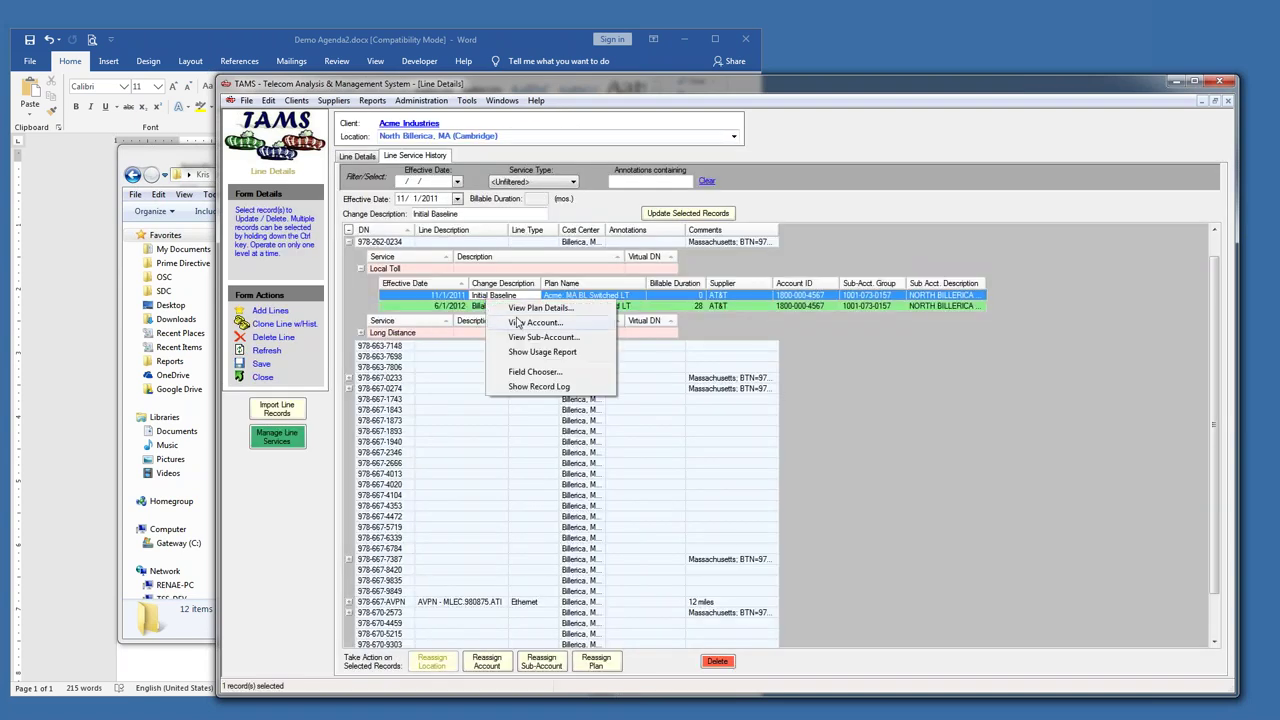
pyautogui.click(543, 337)
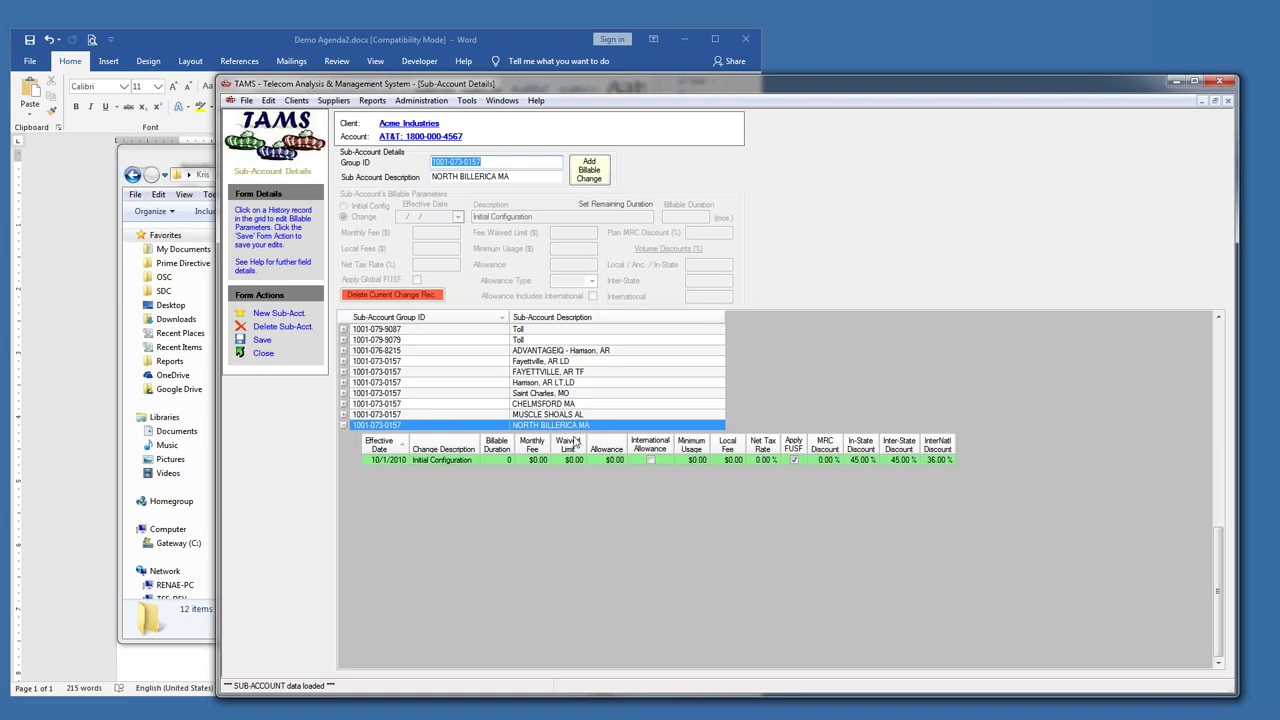
pyautogui.click(703, 265)
pyautogui.click(719, 281)
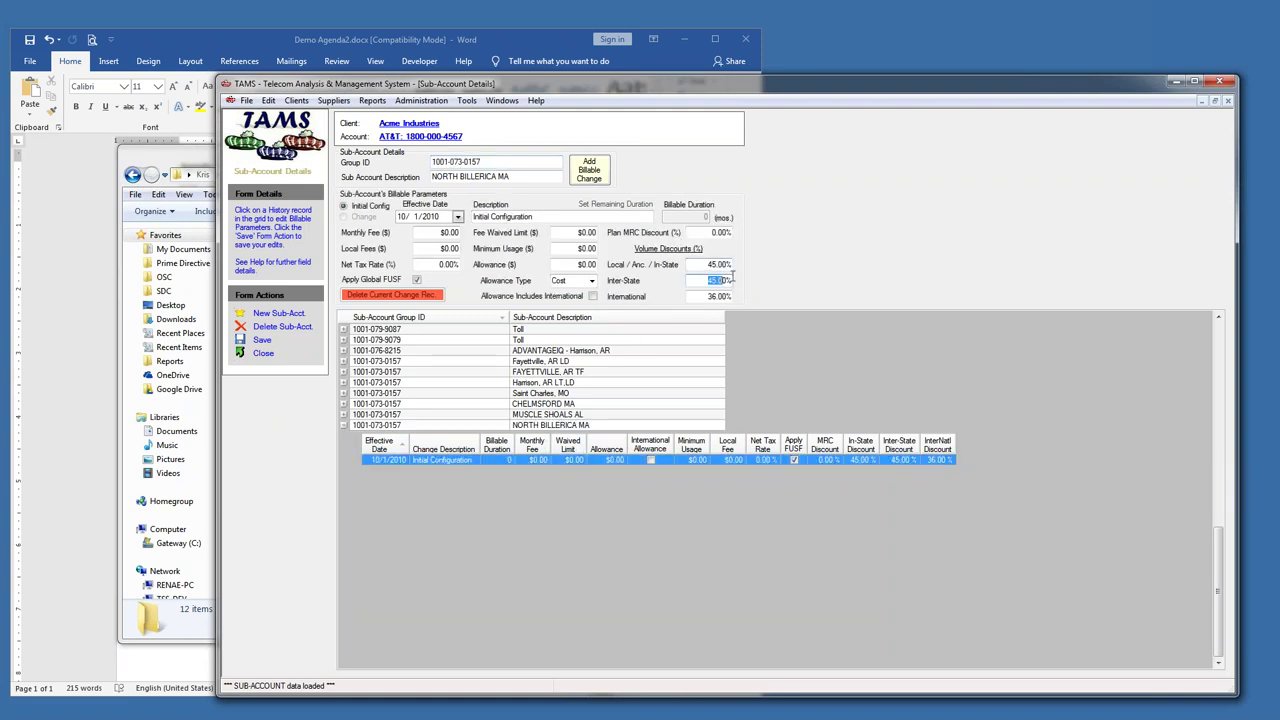
pyautogui.click(728, 296)
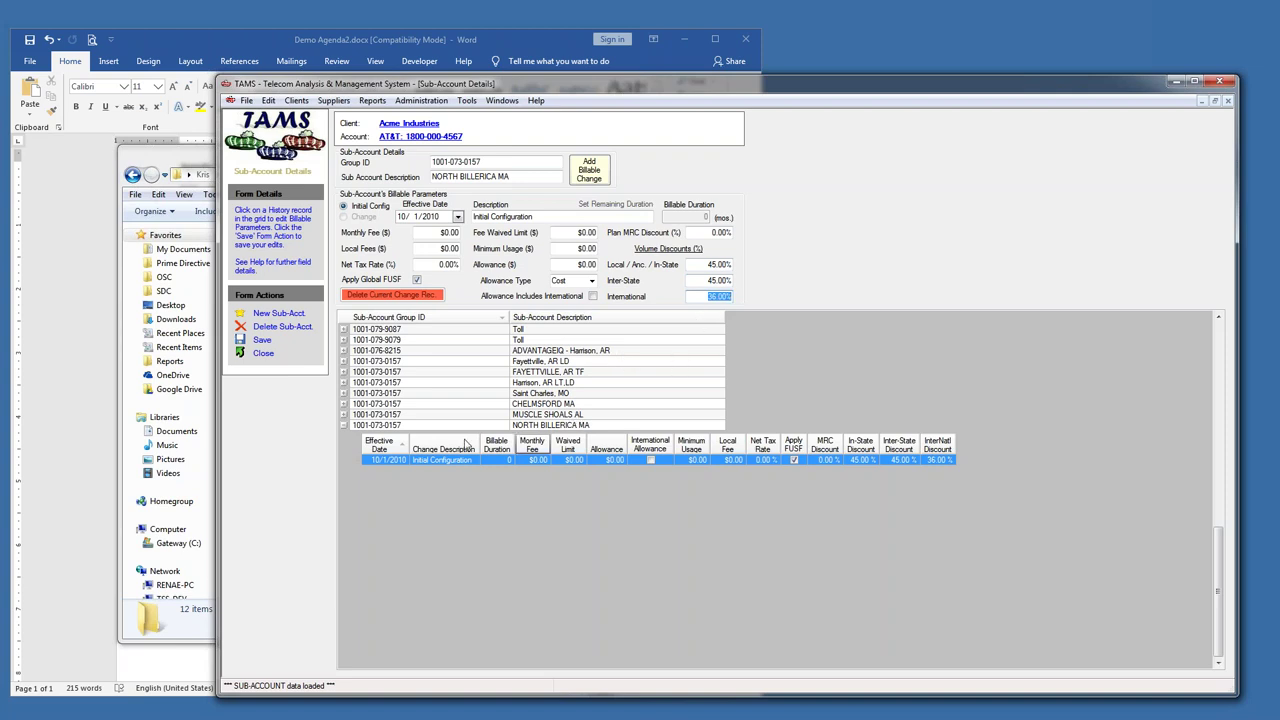
pyautogui.click(255, 354)
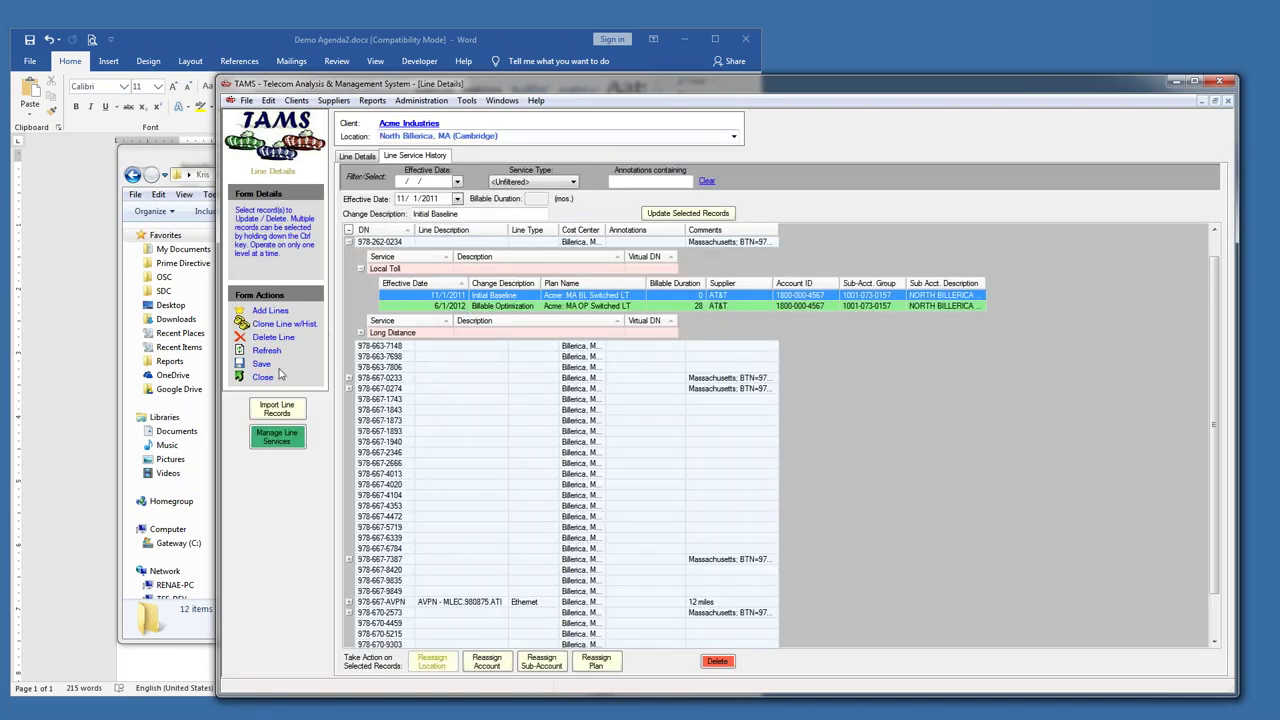
# - Close the Line Details form and bring the Cellular folder window forward
pyautogui.click(262, 377)
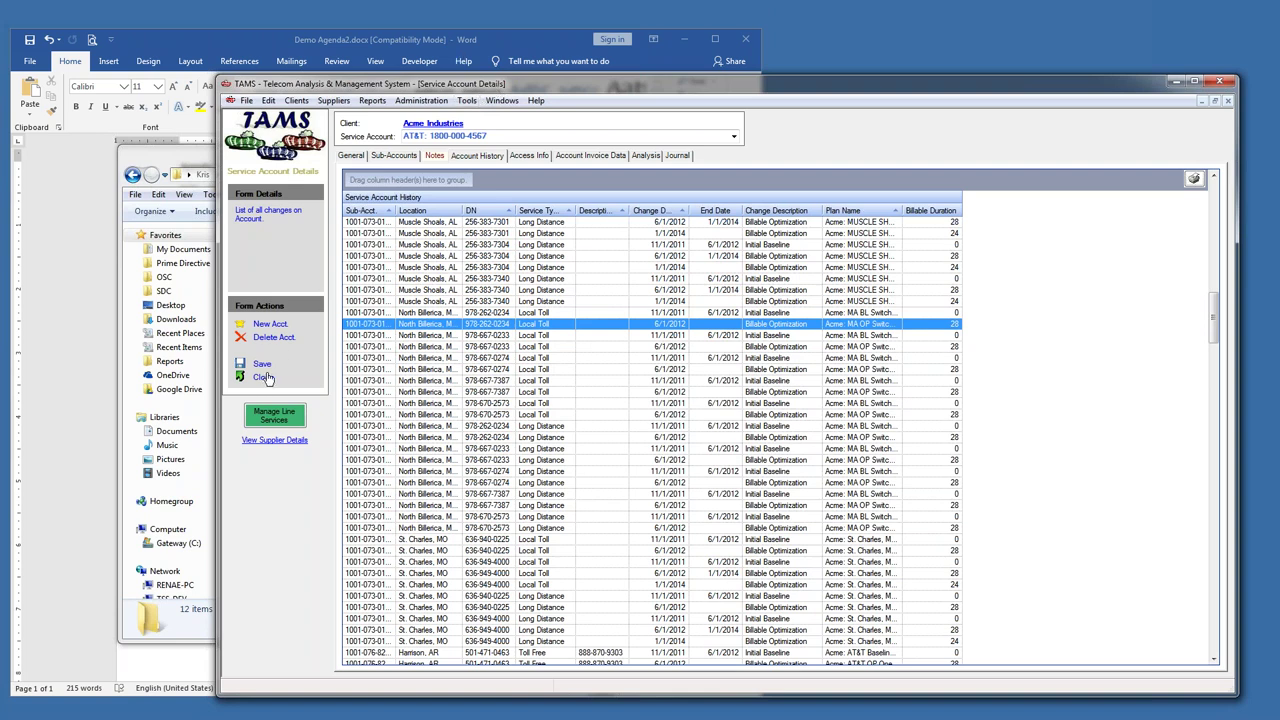
pyautogui.click(173, 167)
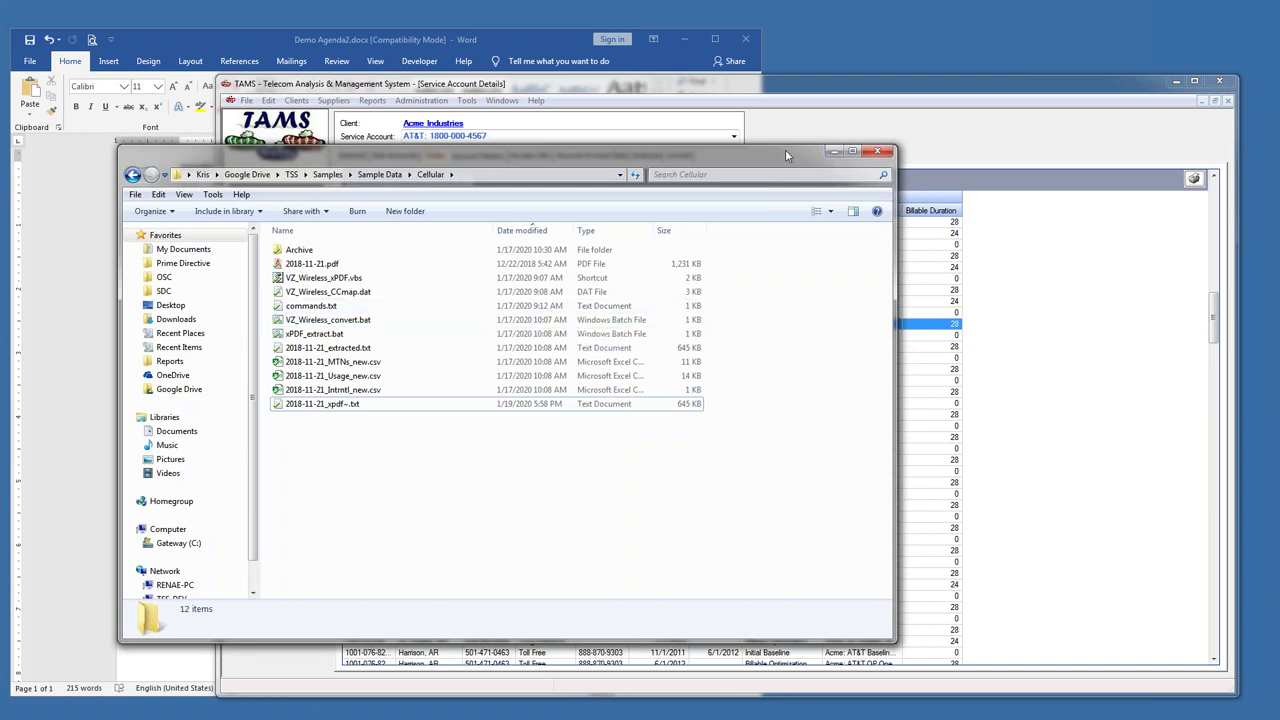
# - Reveal the Cellular folder's full path and select 2018-11-21.pdf
pyautogui.click(490, 178)
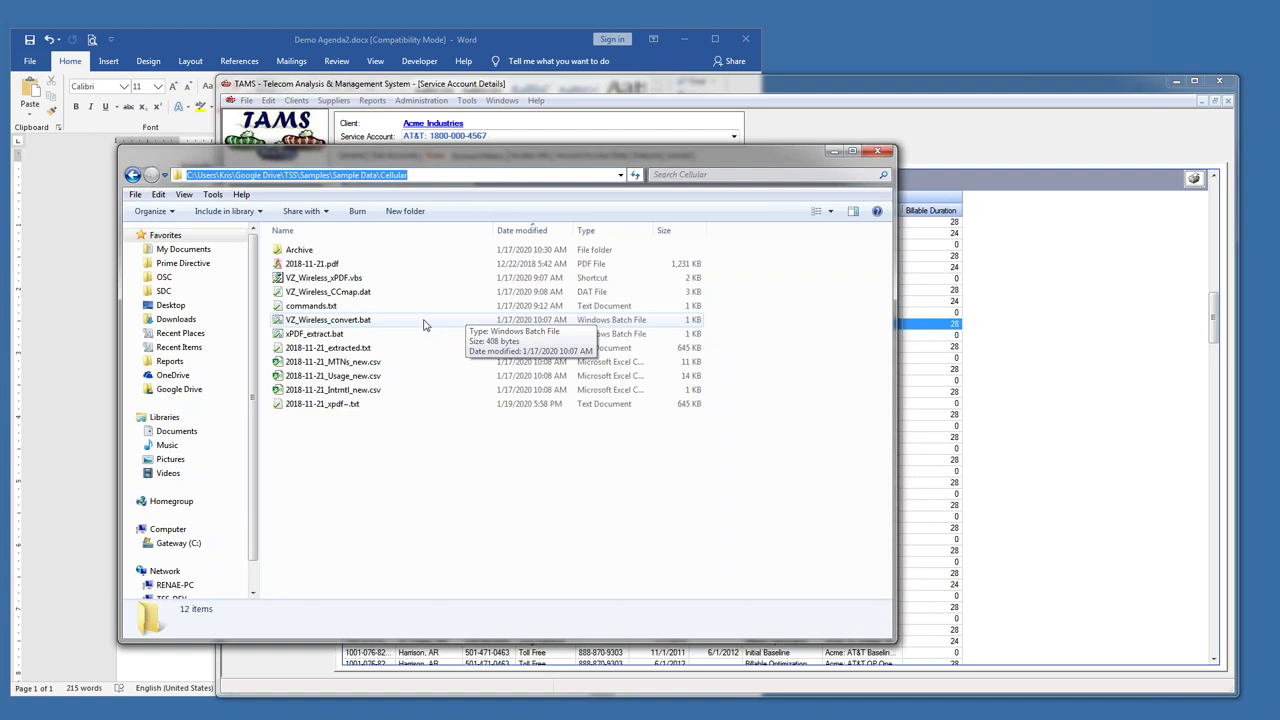
pyautogui.click(335, 266)
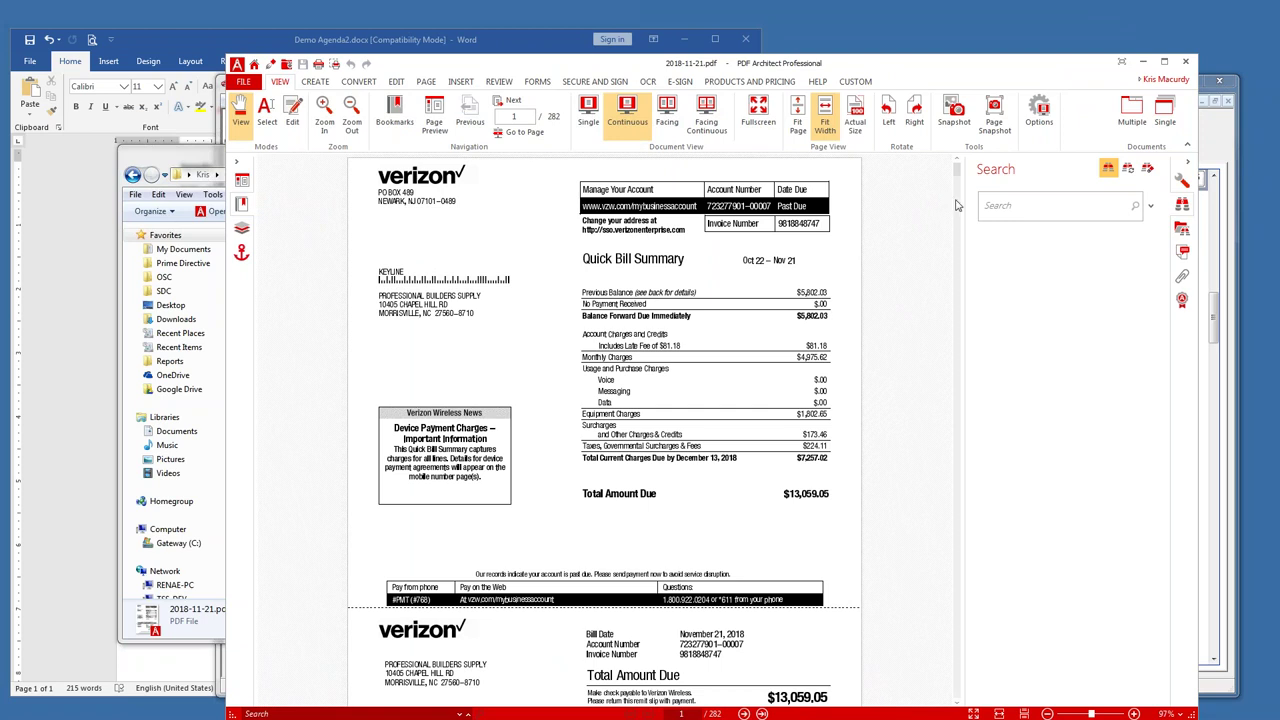
pyautogui.click(1185, 62)
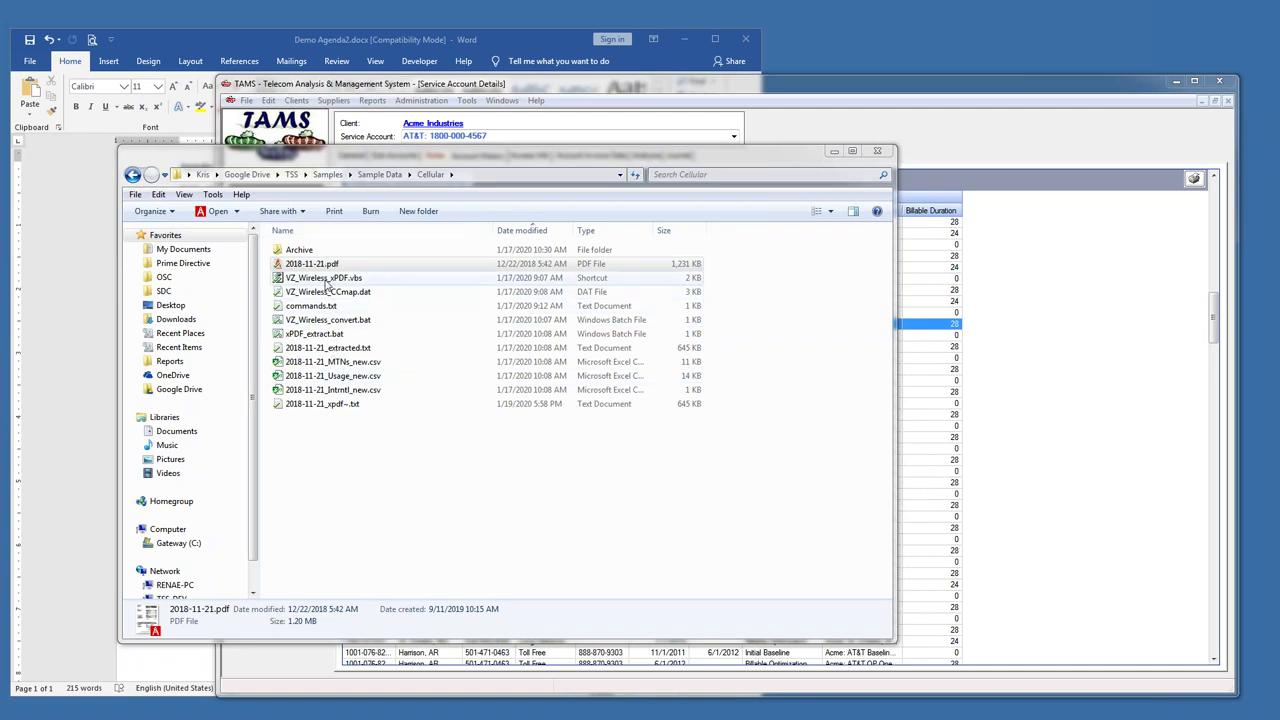
# - Run VZ_Wireless_xPDF with '2018-11-21.pdf 2018-11-21_MTNs_Demo.csv -d' and select the resulting CSV
pyautogui.click(328, 280)
pyautogui.press('Return')
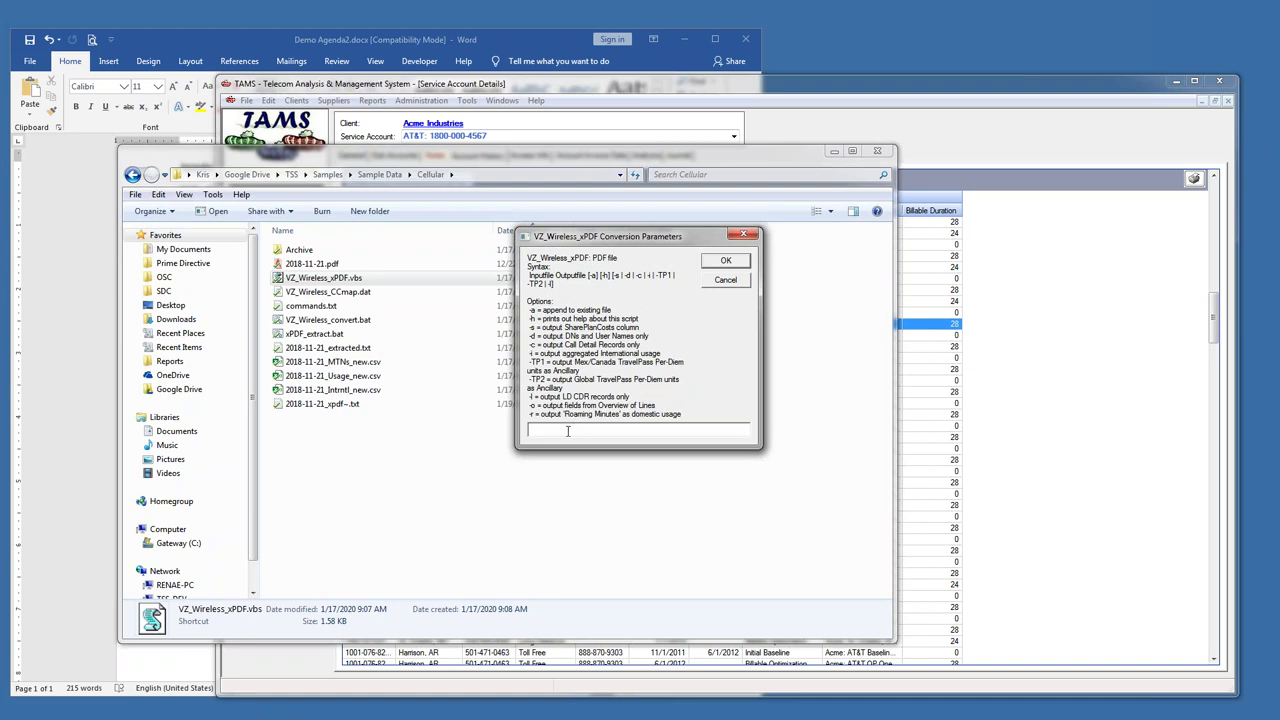
pyautogui.write('2018-11-21.pdf 2018-11-21_MTNs_Demo.csv -d')
pyautogui.doubleClick(568, 428)
pyautogui.moveTo(547, 428); pyautogui.dragTo(680, 428)
pyautogui.write('2018-11-21.pdf')
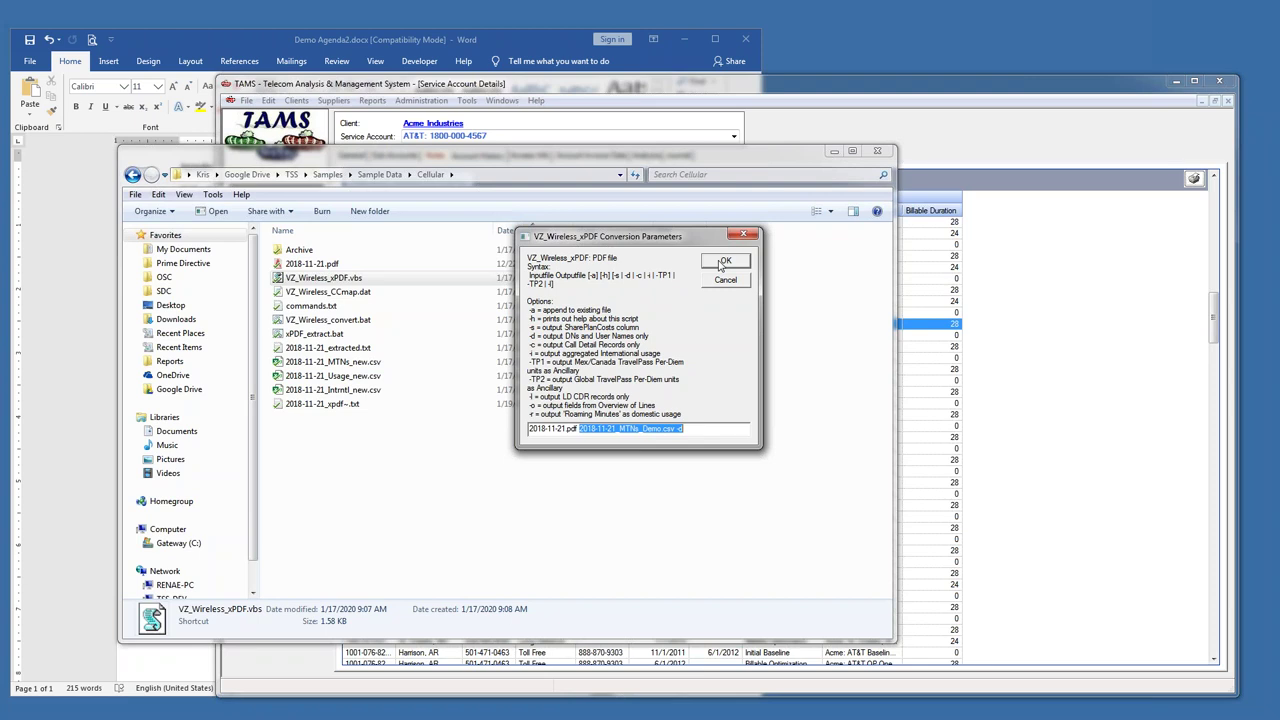
pyautogui.click(718, 266)
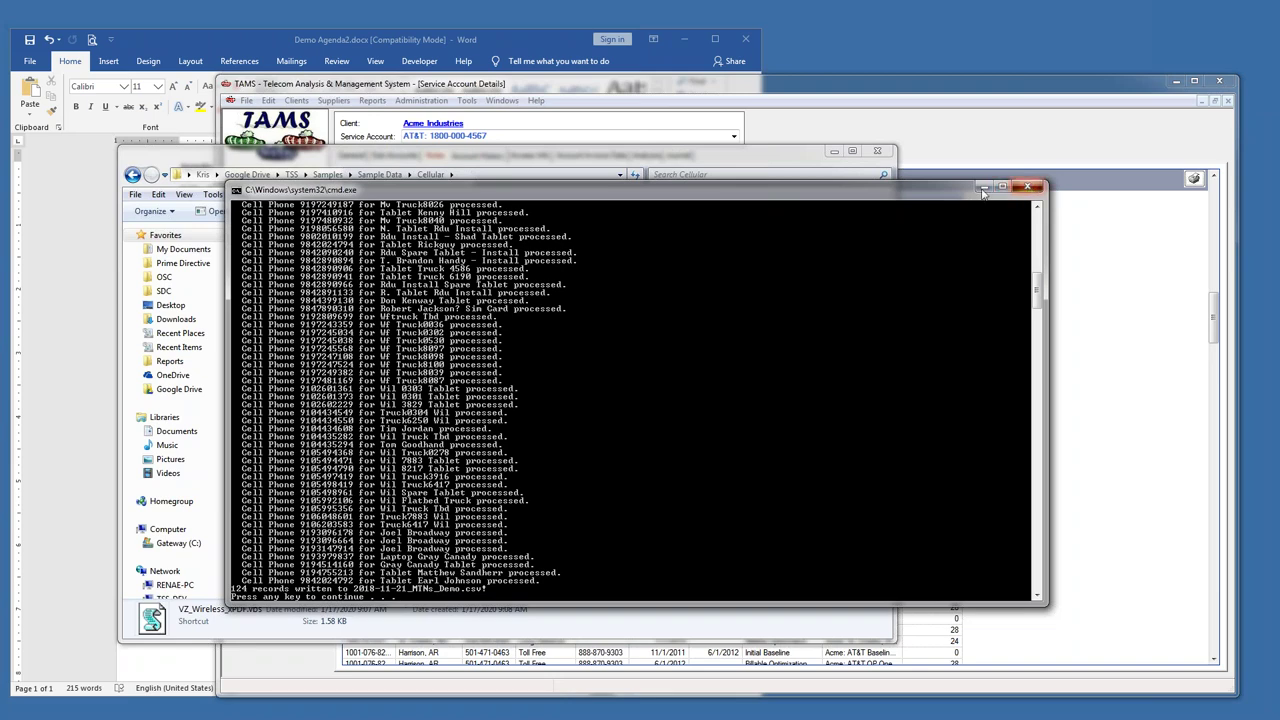
pyautogui.click(1027, 186)
pyautogui.click(370, 418)
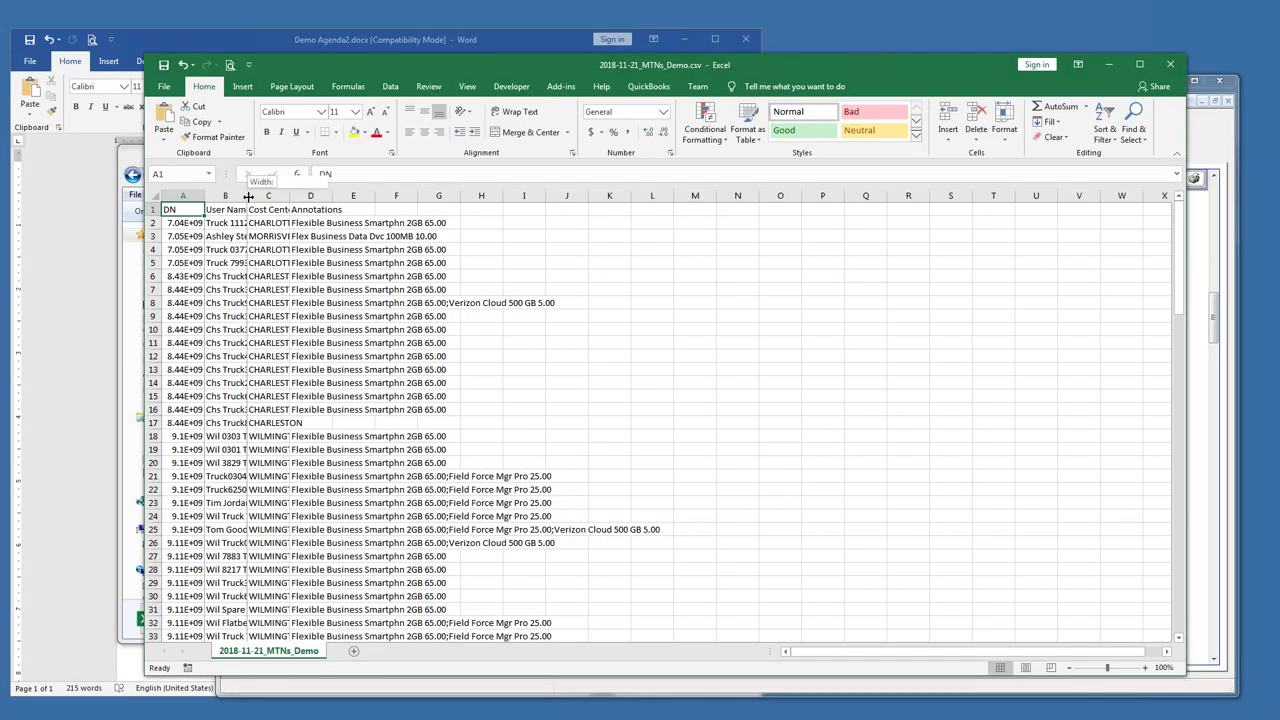
# - AutoFit columns A, B and C to show full numbers, user names and cost centers
pyautogui.doubleClick(246, 197)
pyautogui.hotkey('alt', 'h')
pyautogui.press('o')
pyautogui.press('i')
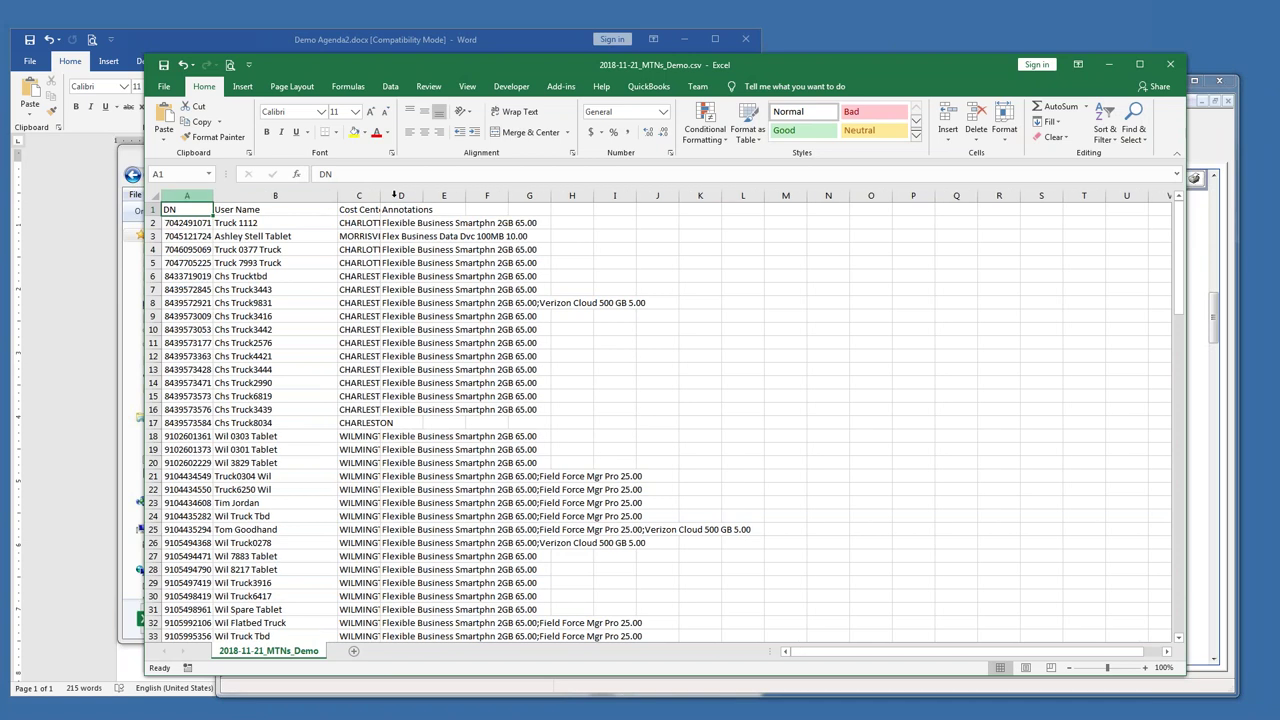
pyautogui.doubleClick(381, 195)
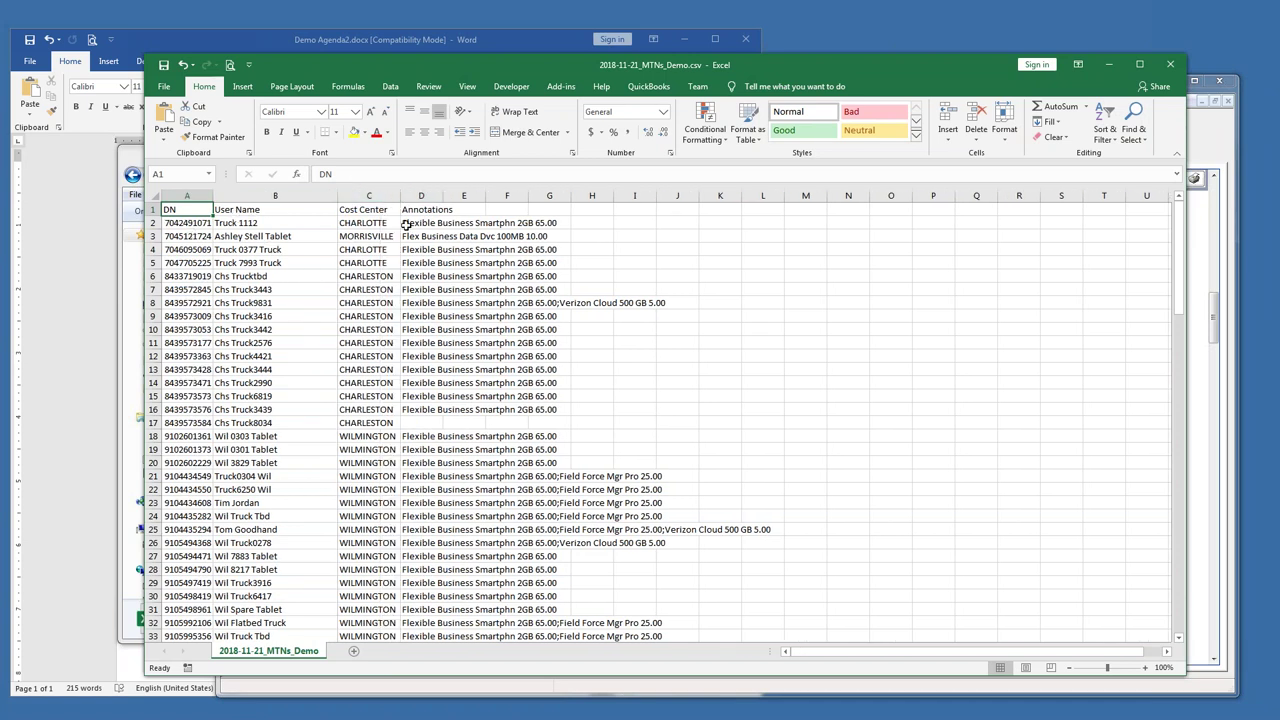
# - Close 2018-11-21_MTNs_Demo.csv without saving and return to TAMS
pyautogui.click(1170, 64)
pyautogui.click(643, 384)
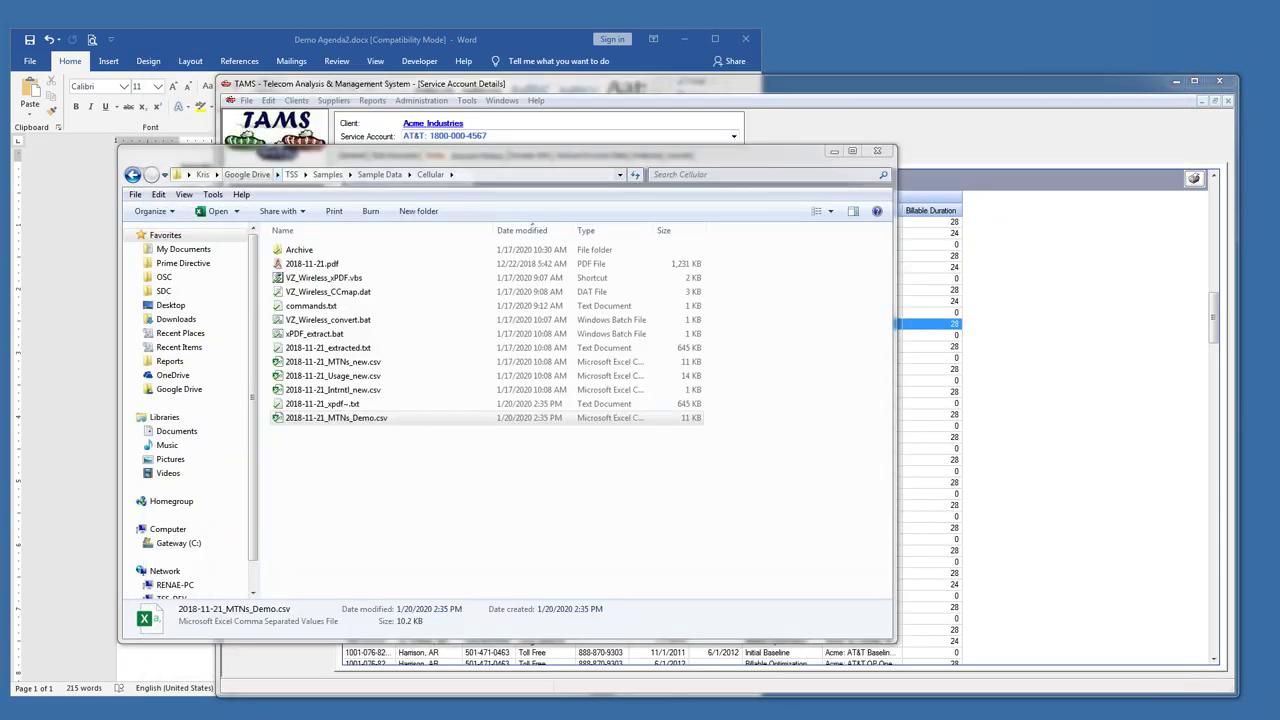
pyautogui.click(355, 86)
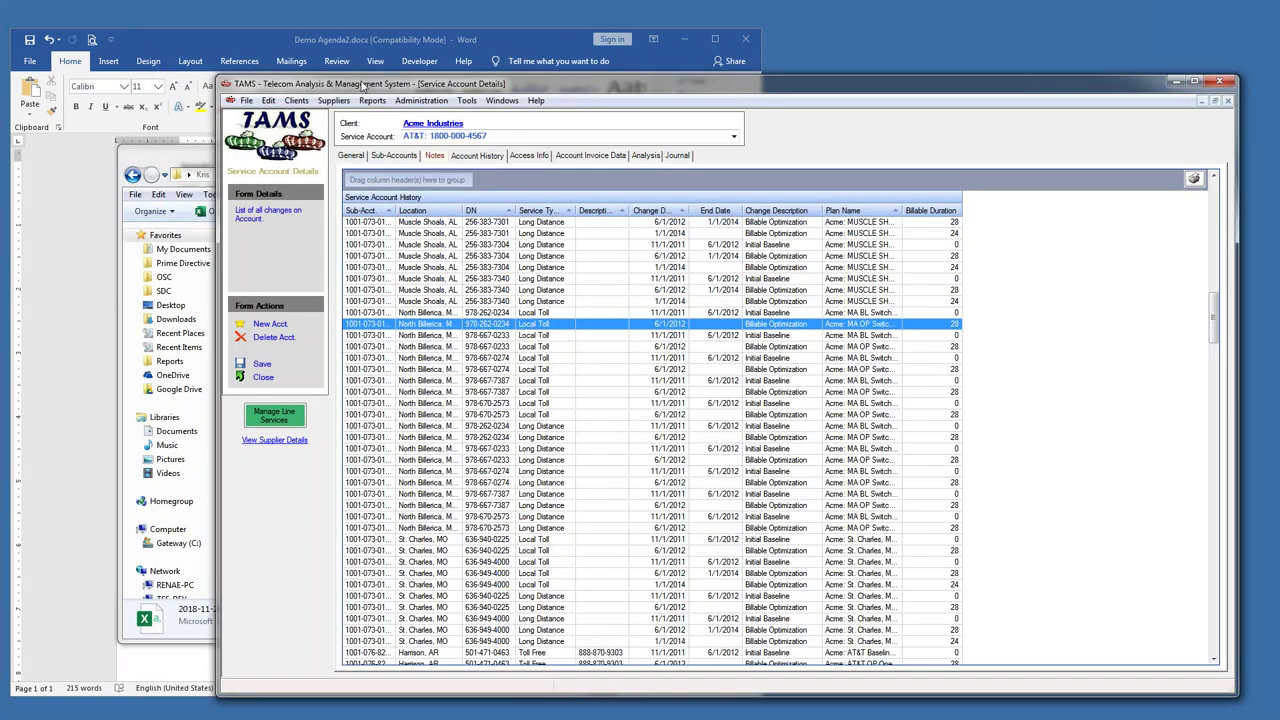
# - Open New Cellular Client's HQ location and show its Cell Devices list
pyautogui.click(501, 101)
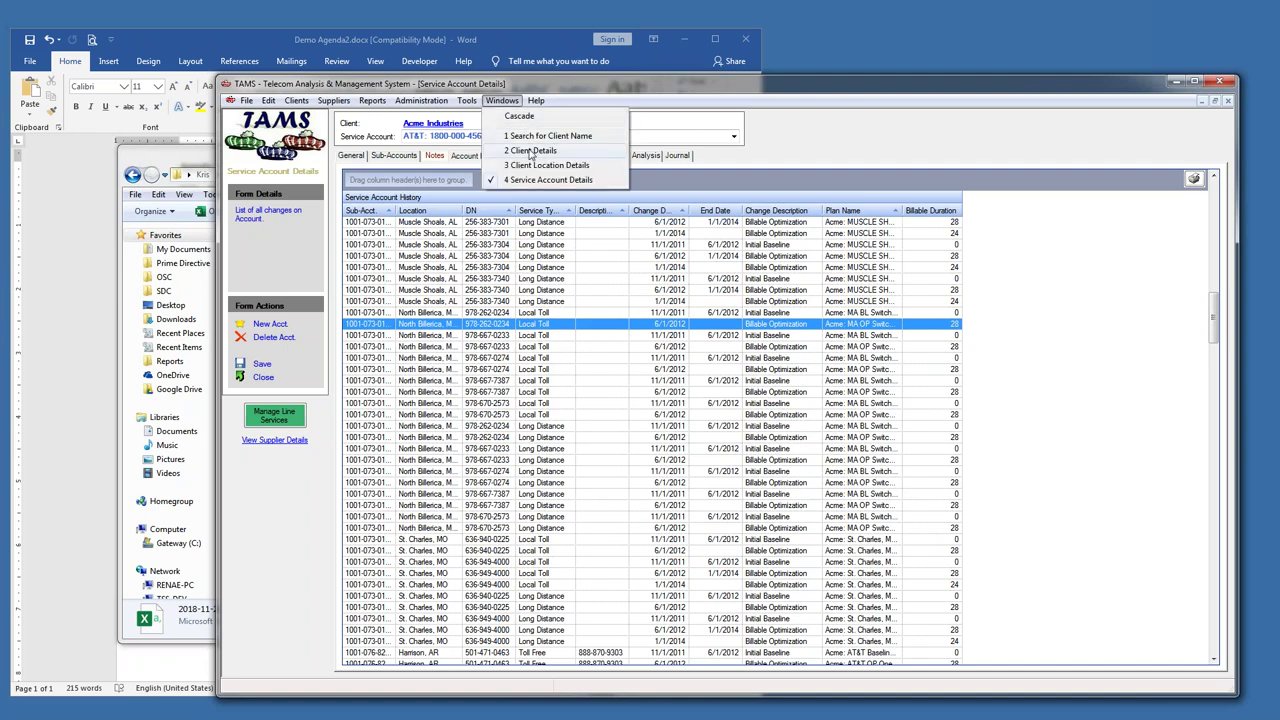
pyautogui.click(532, 150)
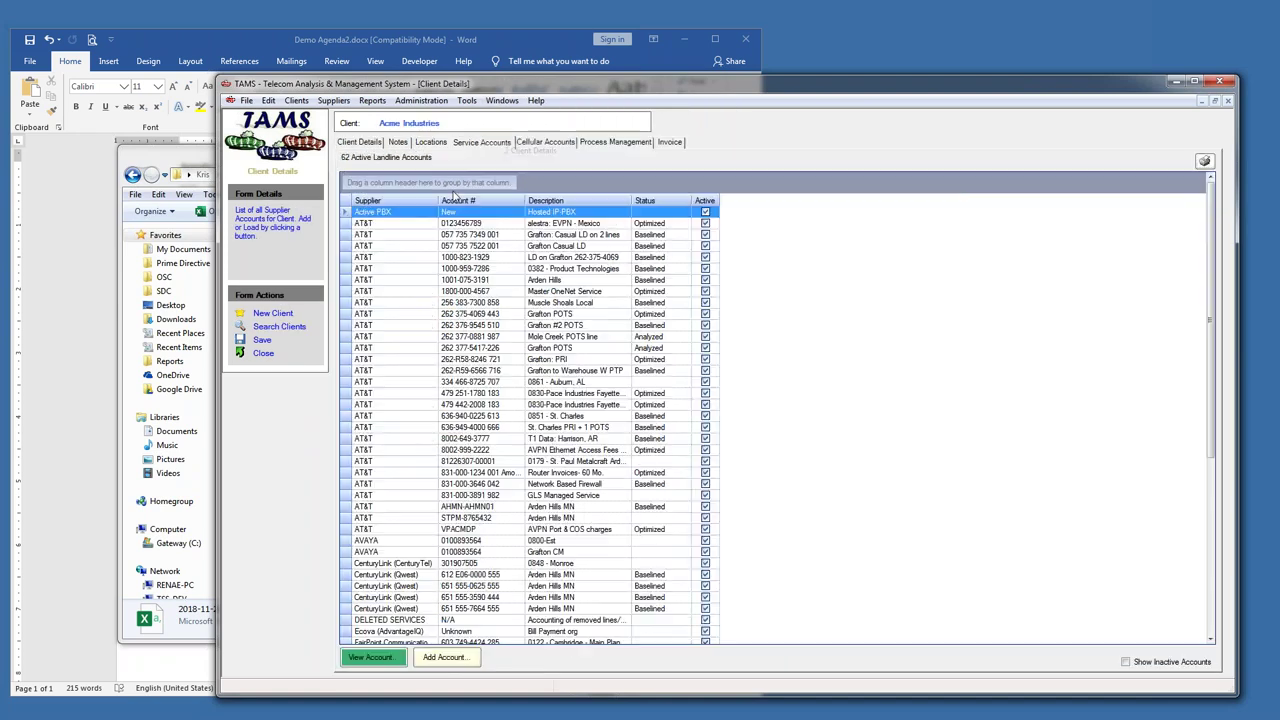
pyautogui.click(501, 101)
pyautogui.click(520, 138)
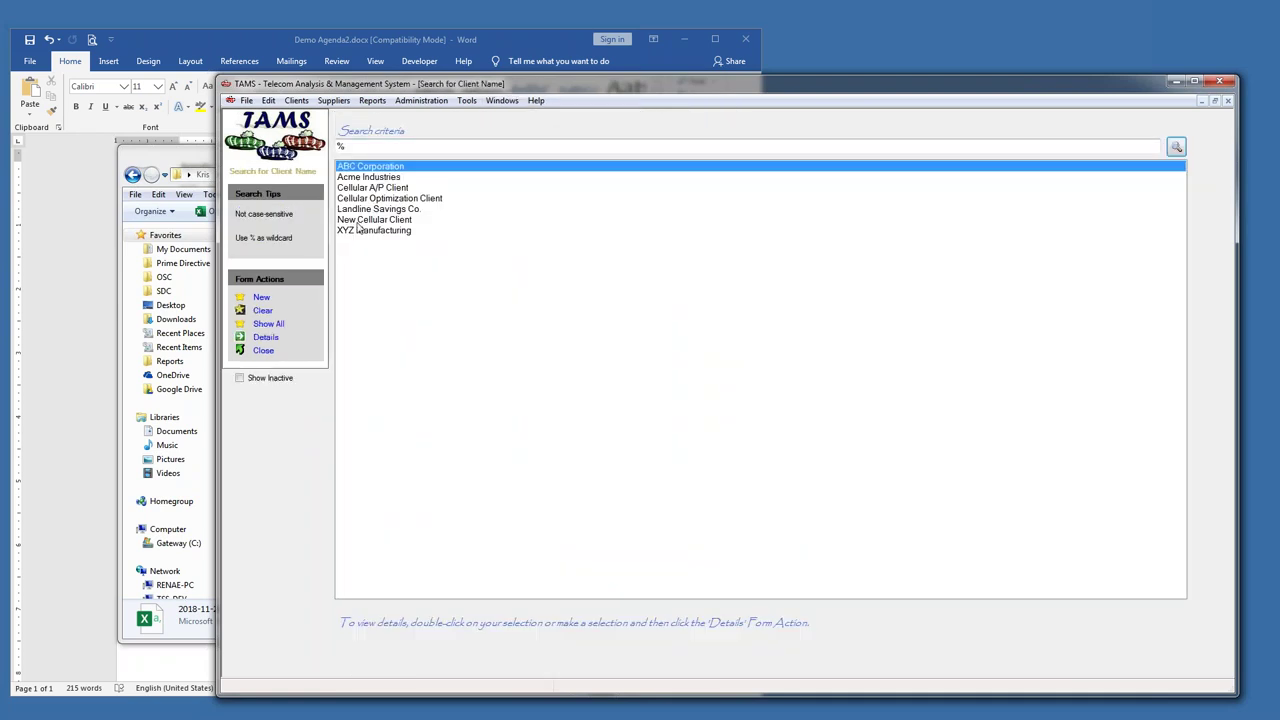
pyautogui.doubleClick(362, 222)
pyautogui.click(421, 144)
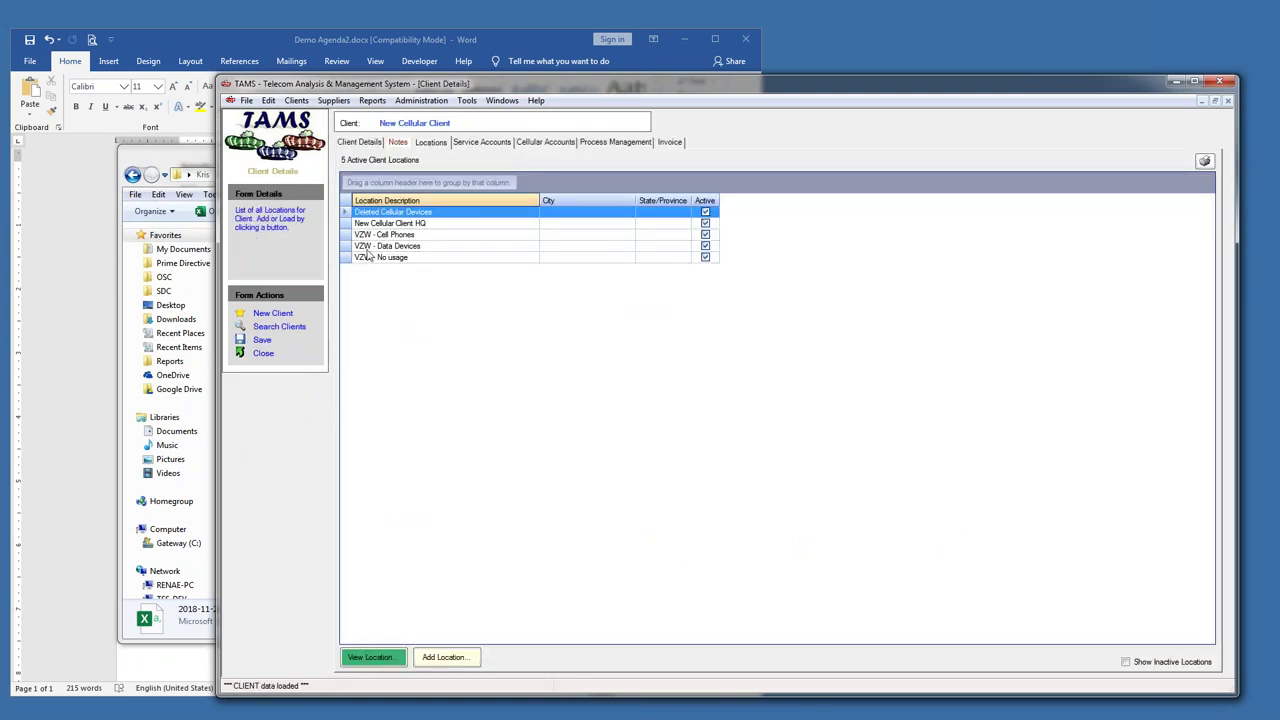
pyautogui.doubleClick(344, 229)
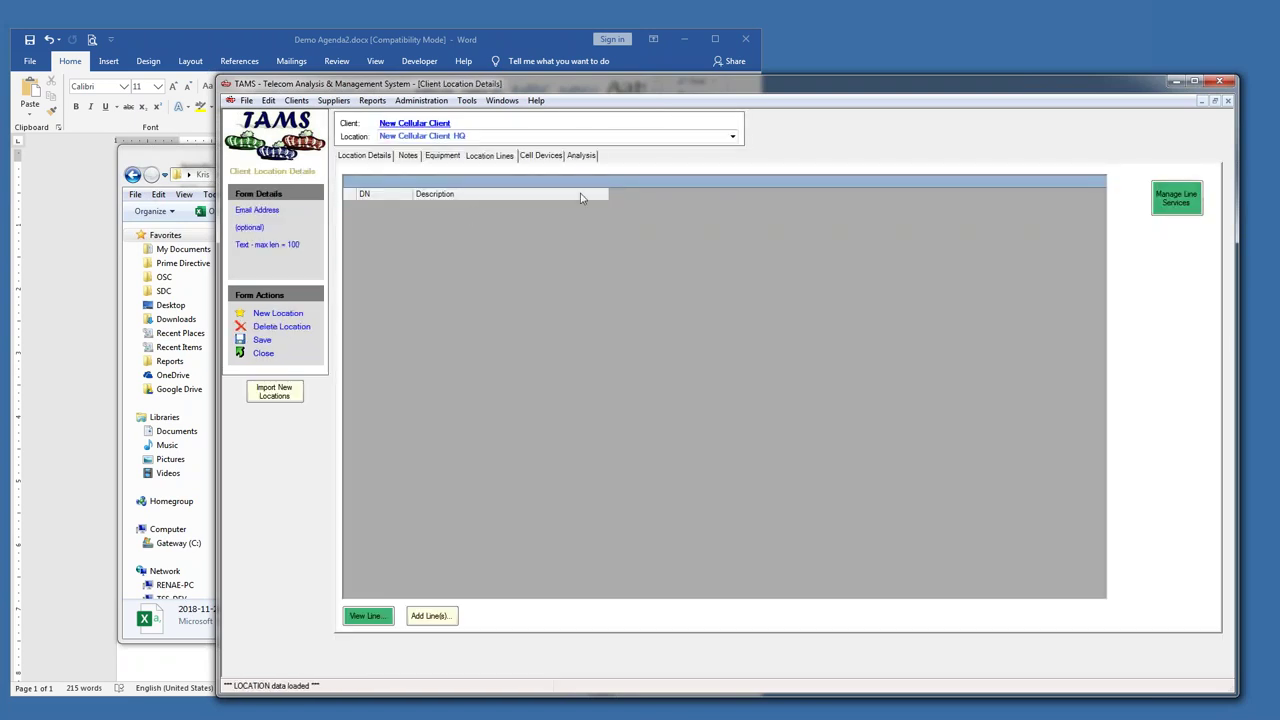
pyautogui.click(541, 156)
# - Import the converted device CSV, adding 124 cell device records to HQ
pyautogui.click(465, 617)
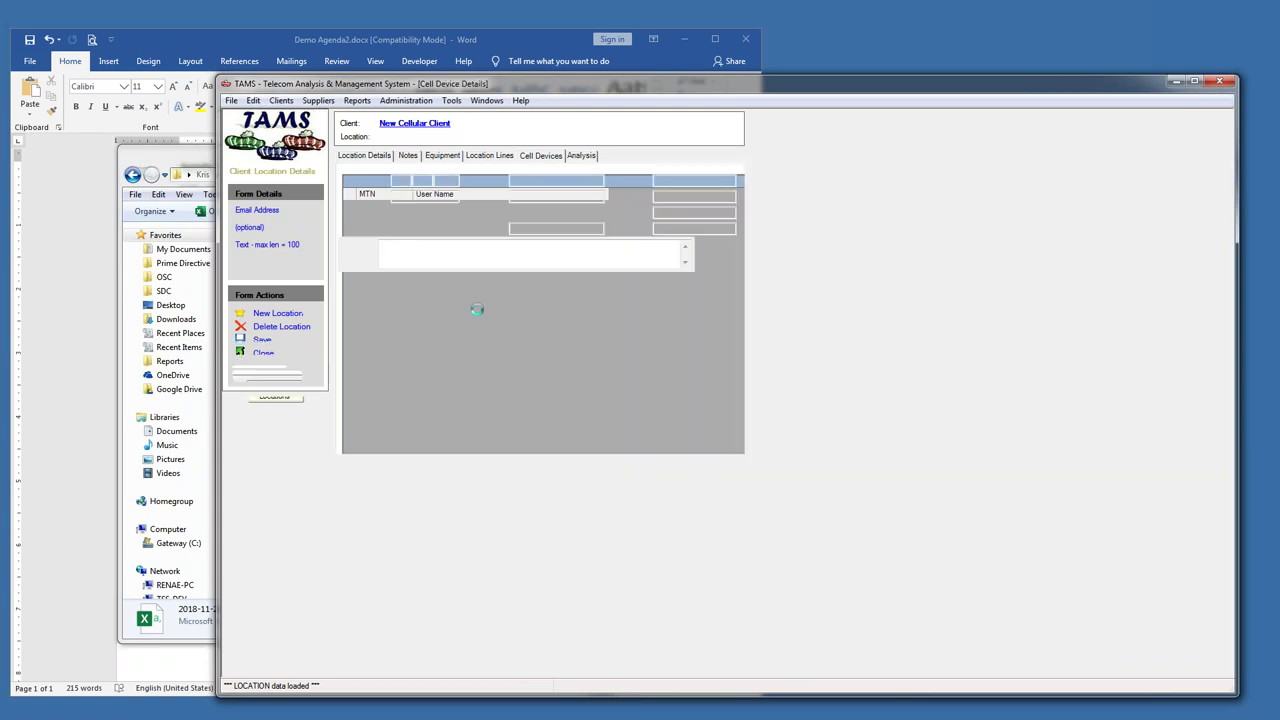
pyautogui.click(265, 377)
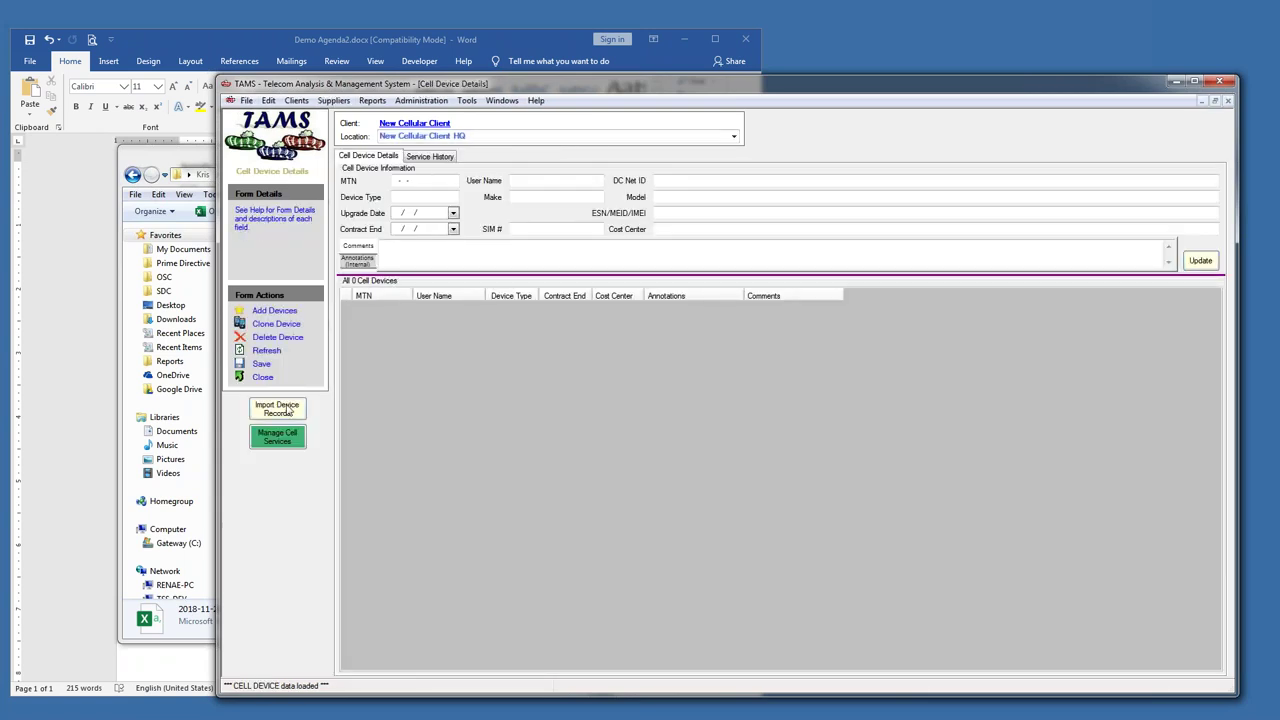
pyautogui.click(280, 409)
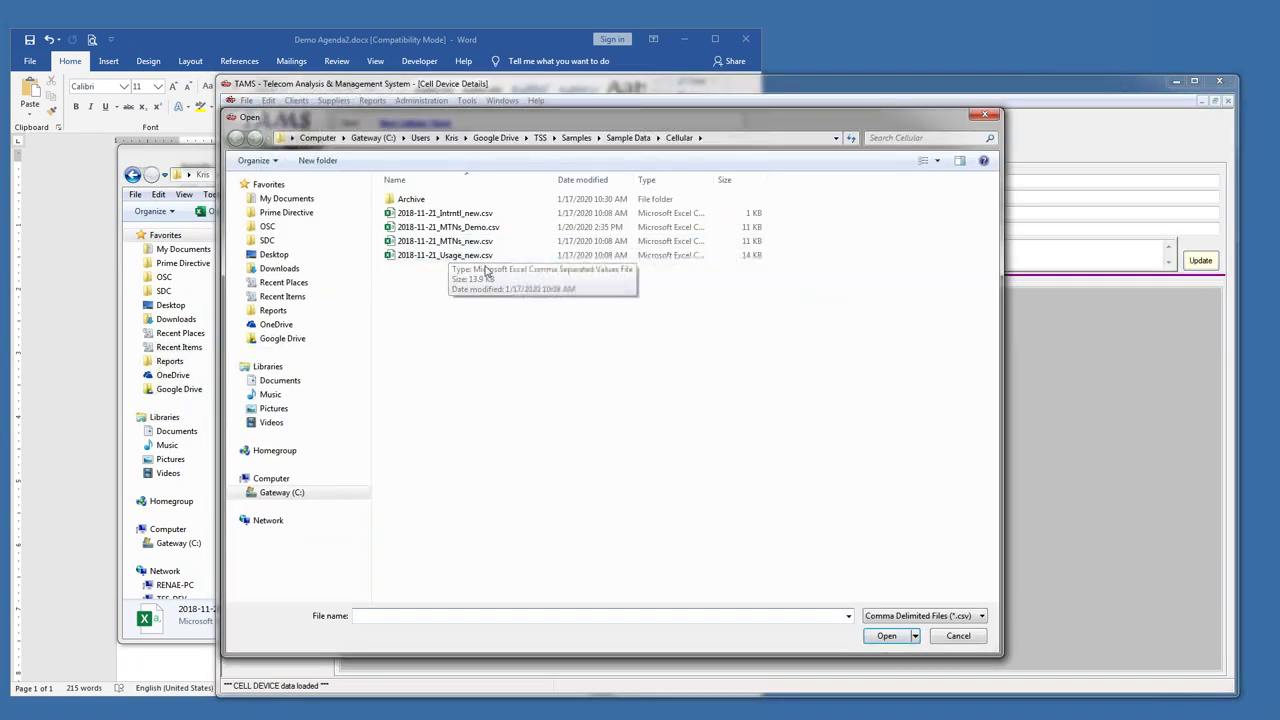
pyautogui.doubleClick(478, 228)
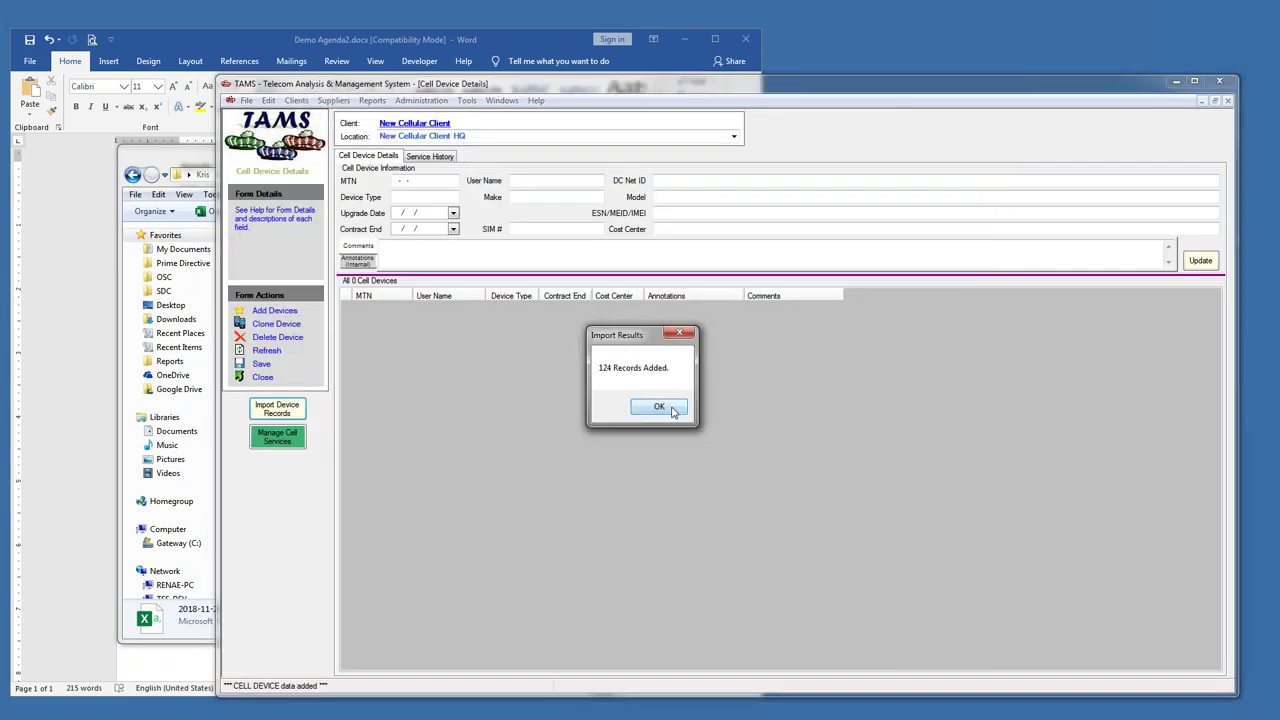
pyautogui.click(660, 407)
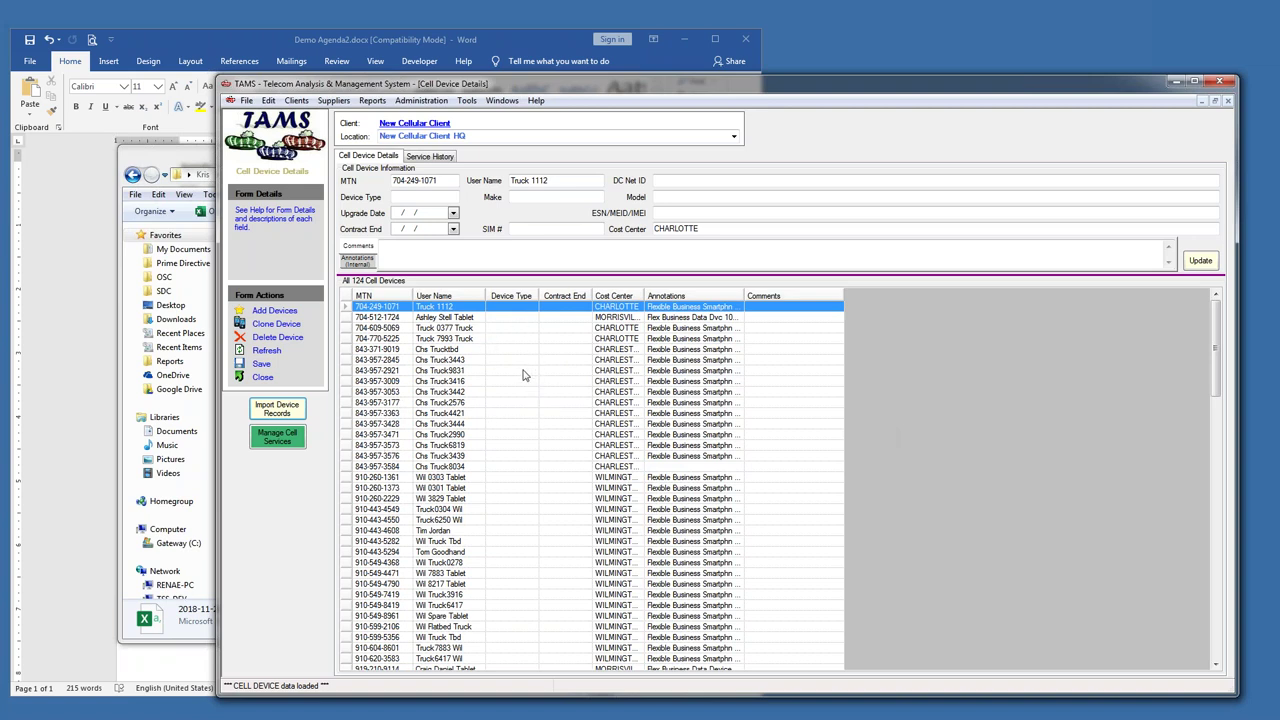
pyautogui.click(262, 378)
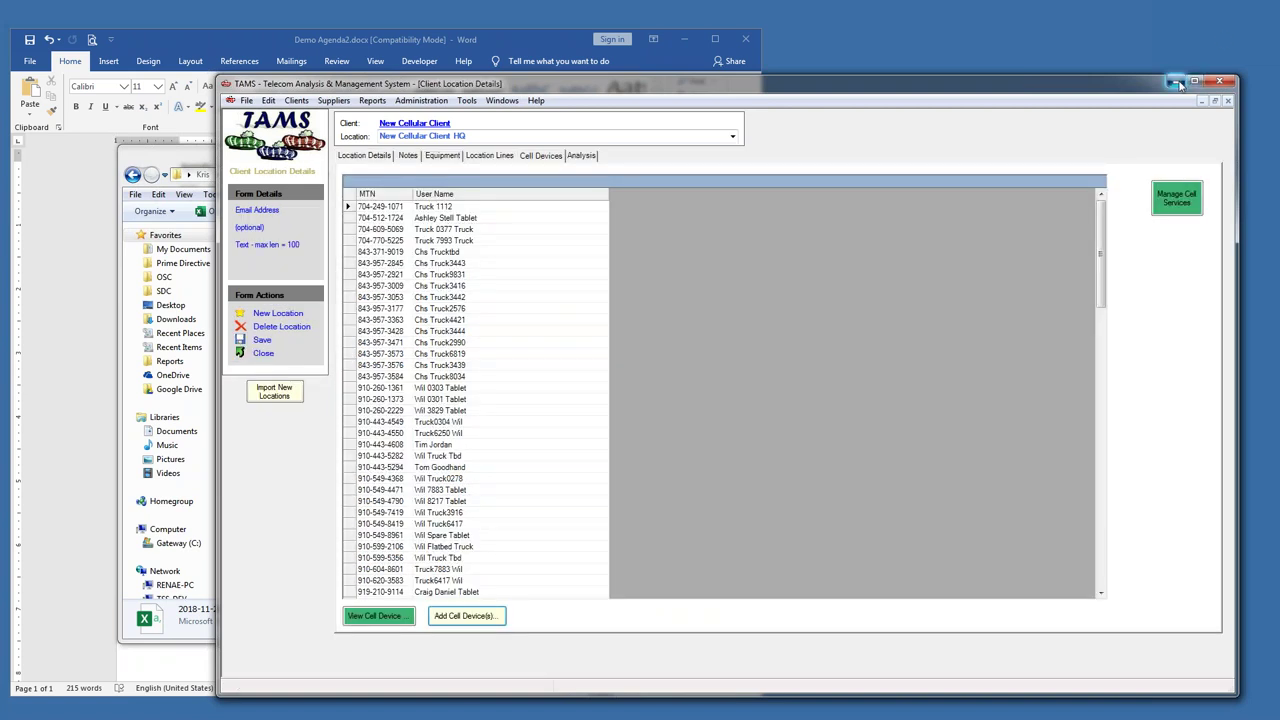
# - Show Cellular Optimization Client's 25 cellular accounts, then bring the Cellular folder window forward
pyautogui.click(500, 101)
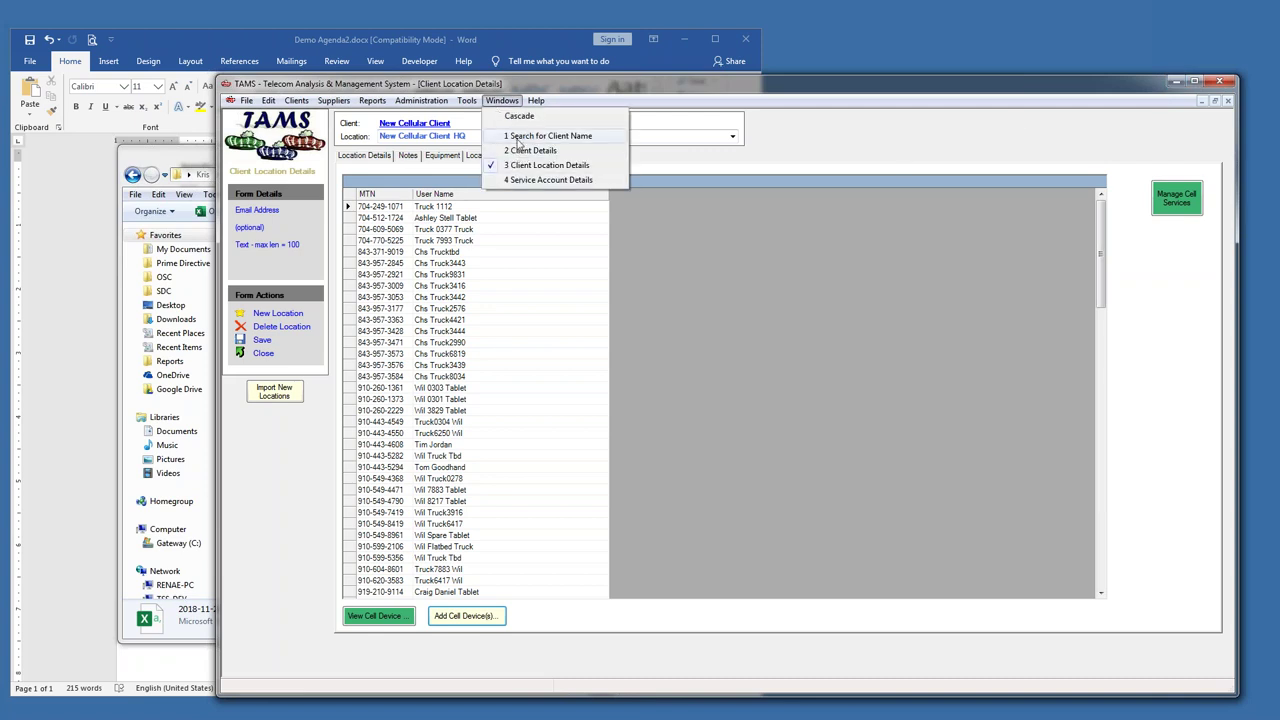
pyautogui.click(521, 136)
pyautogui.doubleClick(386, 199)
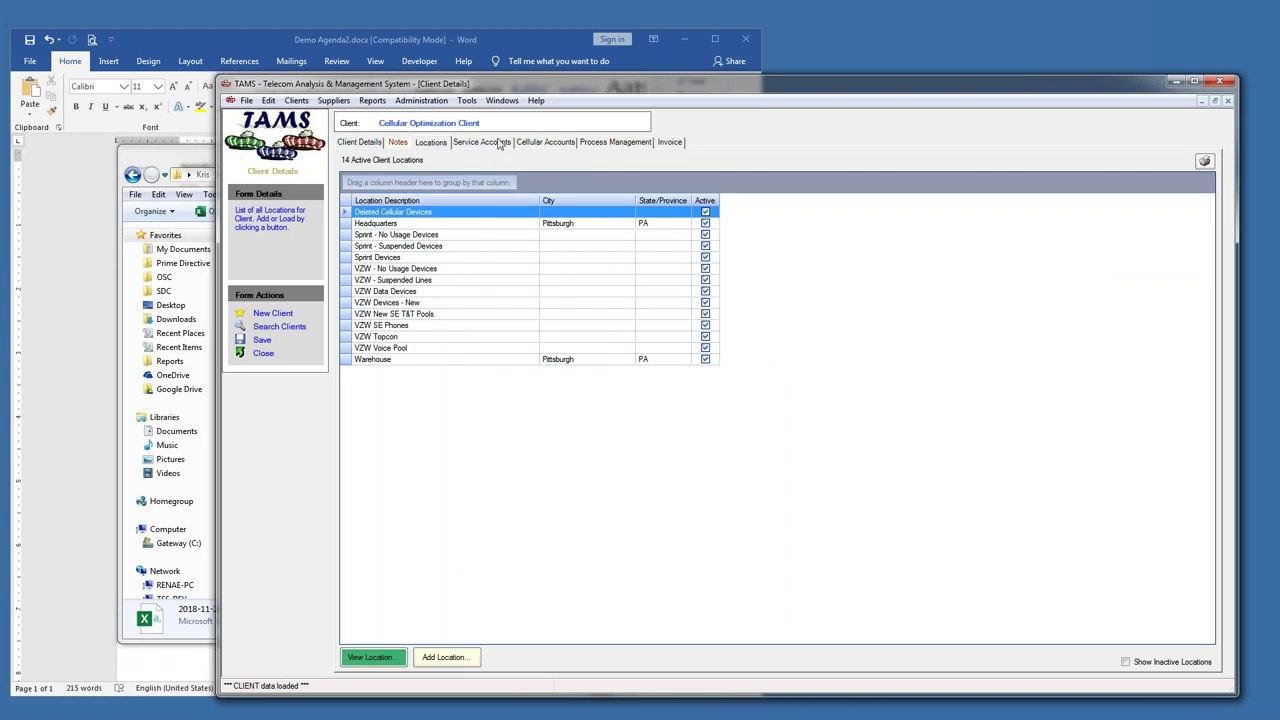
pyautogui.click(546, 143)
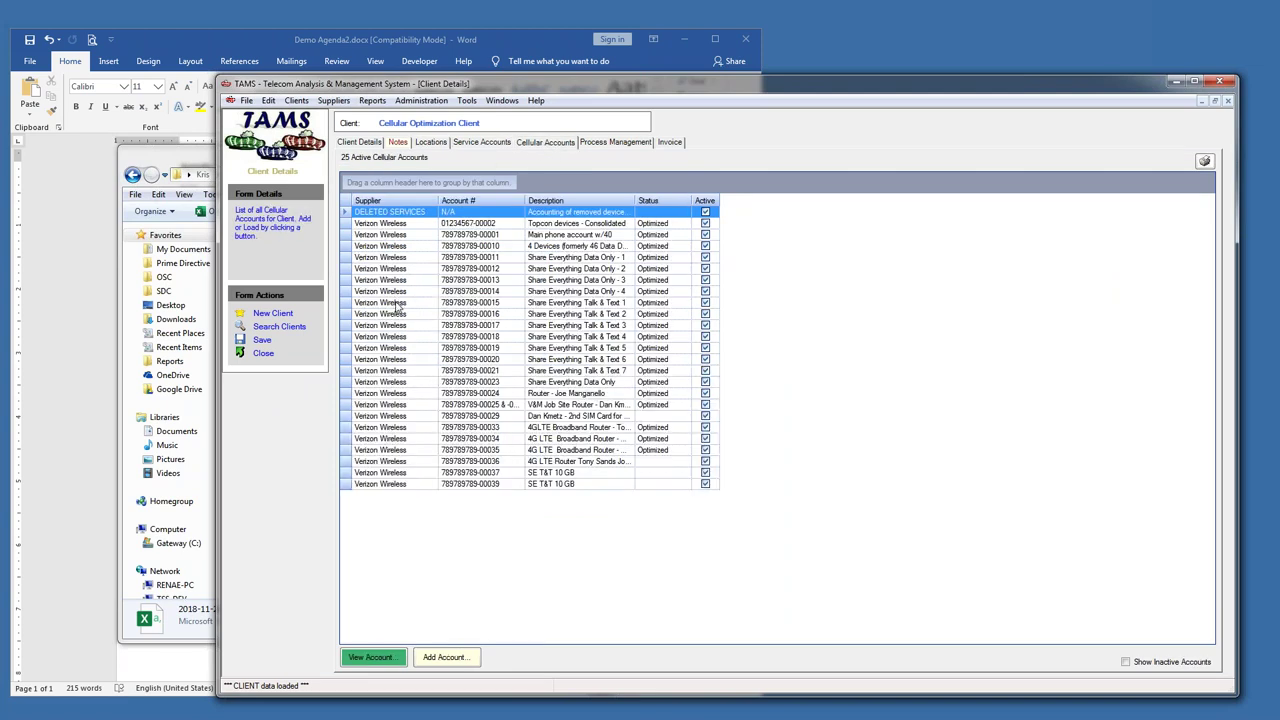
pyautogui.click(196, 160)
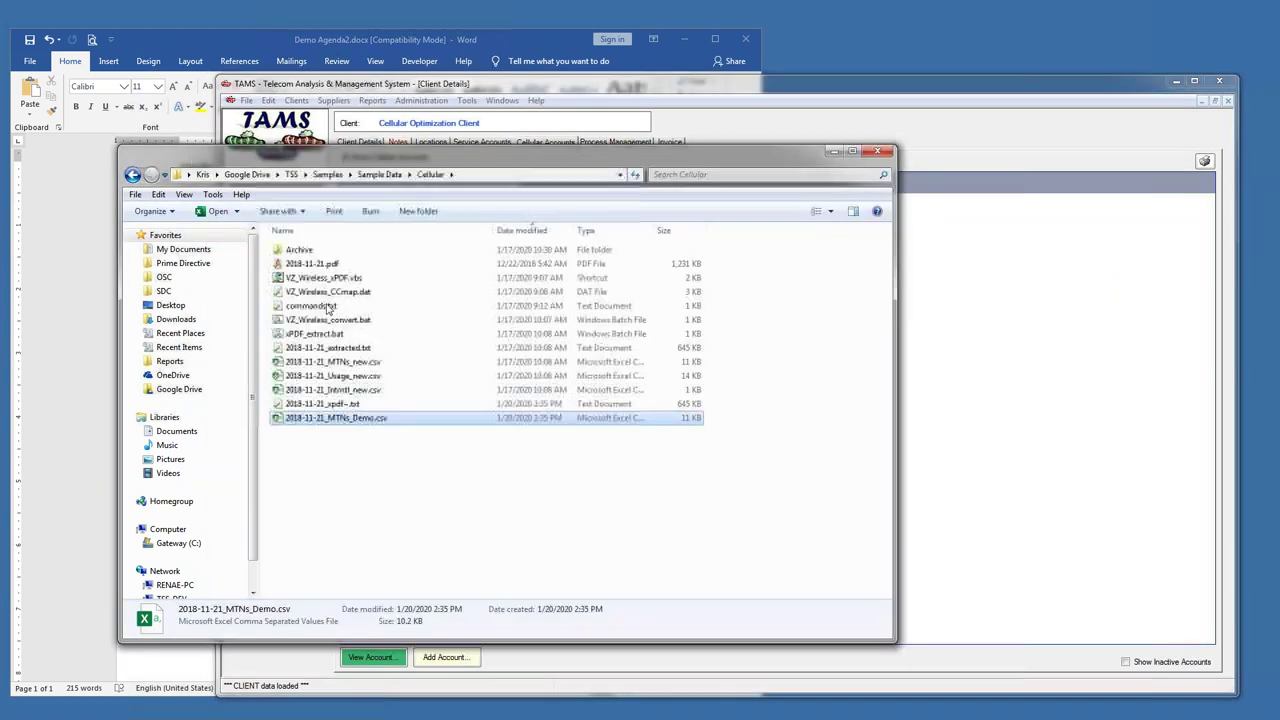
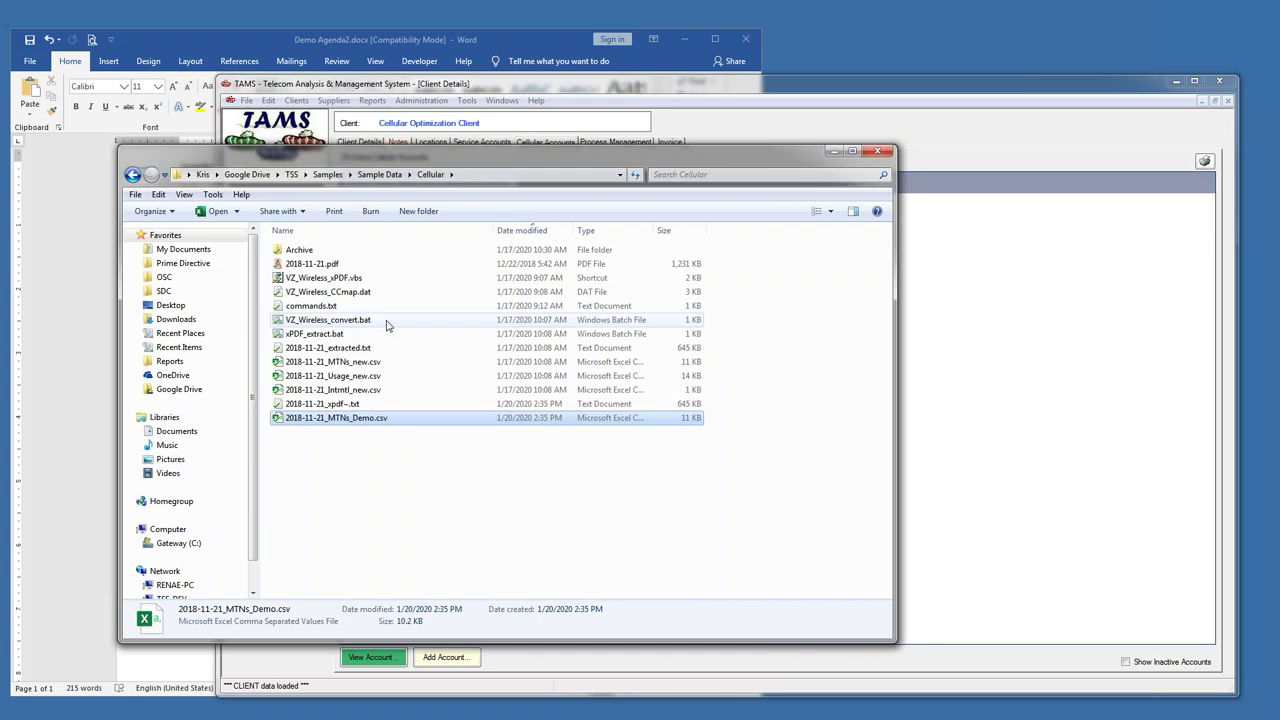
# - Open the Verizon Wireless main phone account's invoice data and billing cycle history
pyautogui.moveTo(527, 162); pyautogui.dragTo(562, 181)
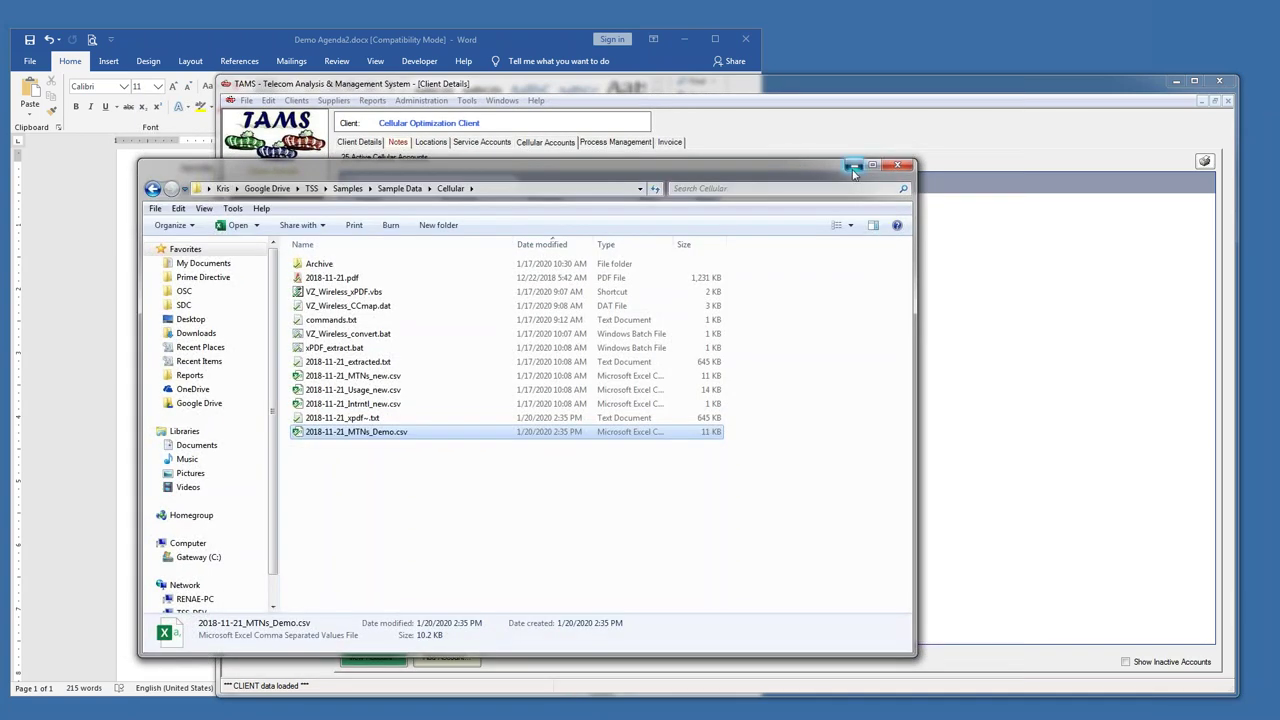
pyautogui.click(864, 168)
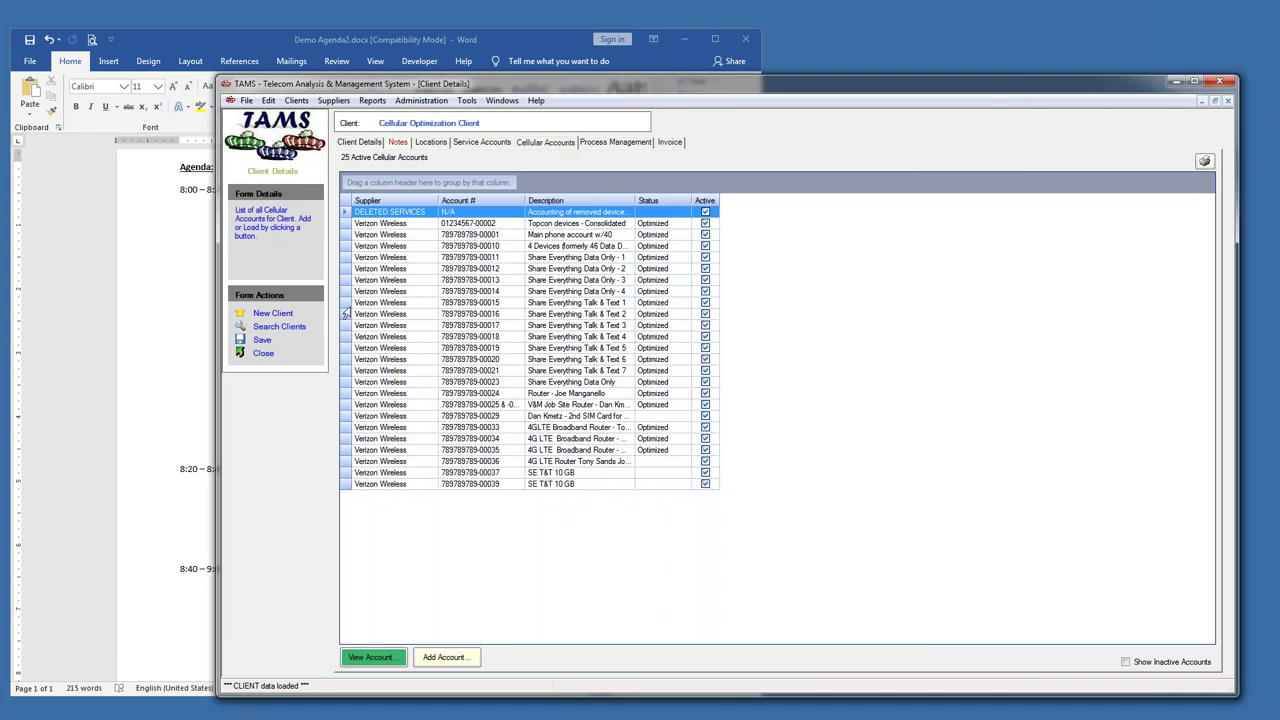
pyautogui.doubleClick(344, 236)
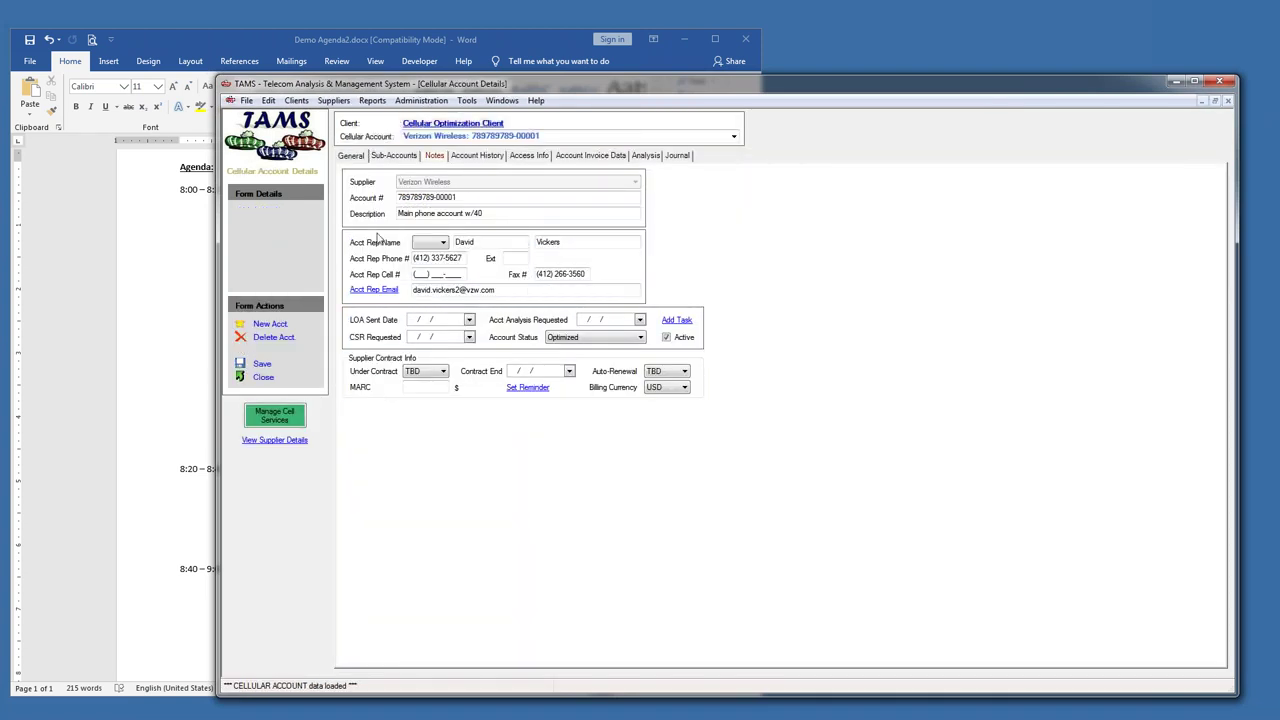
pyautogui.click(580, 156)
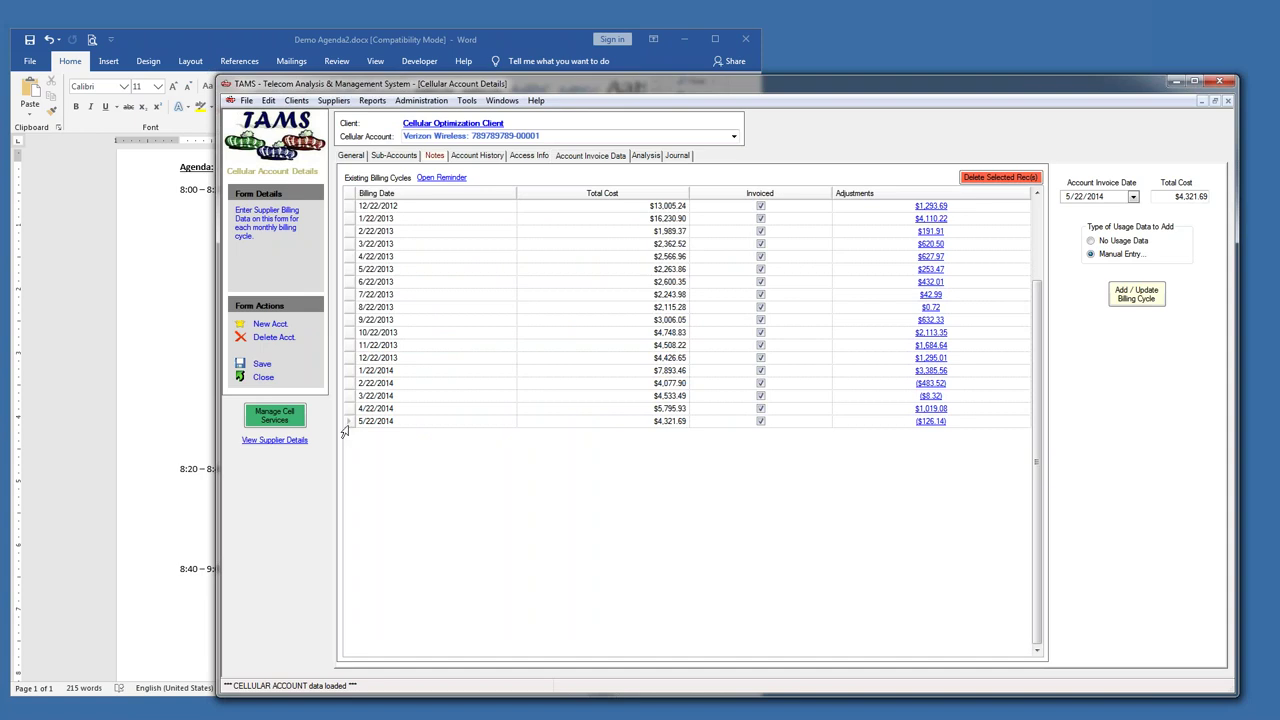
# - Highlight the cellular audit details in the agenda document
pyautogui.hotkey('alt', 'Tab')
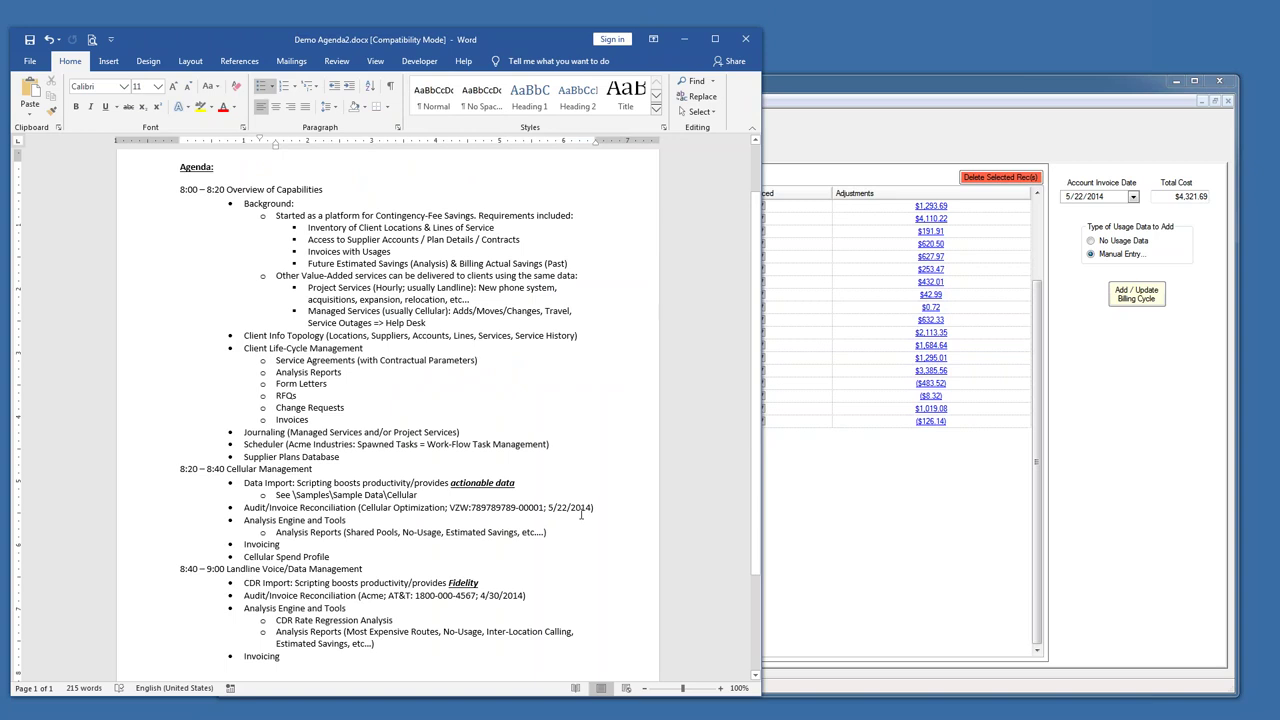
pyautogui.moveTo(594, 507); pyautogui.dragTo(360, 507)
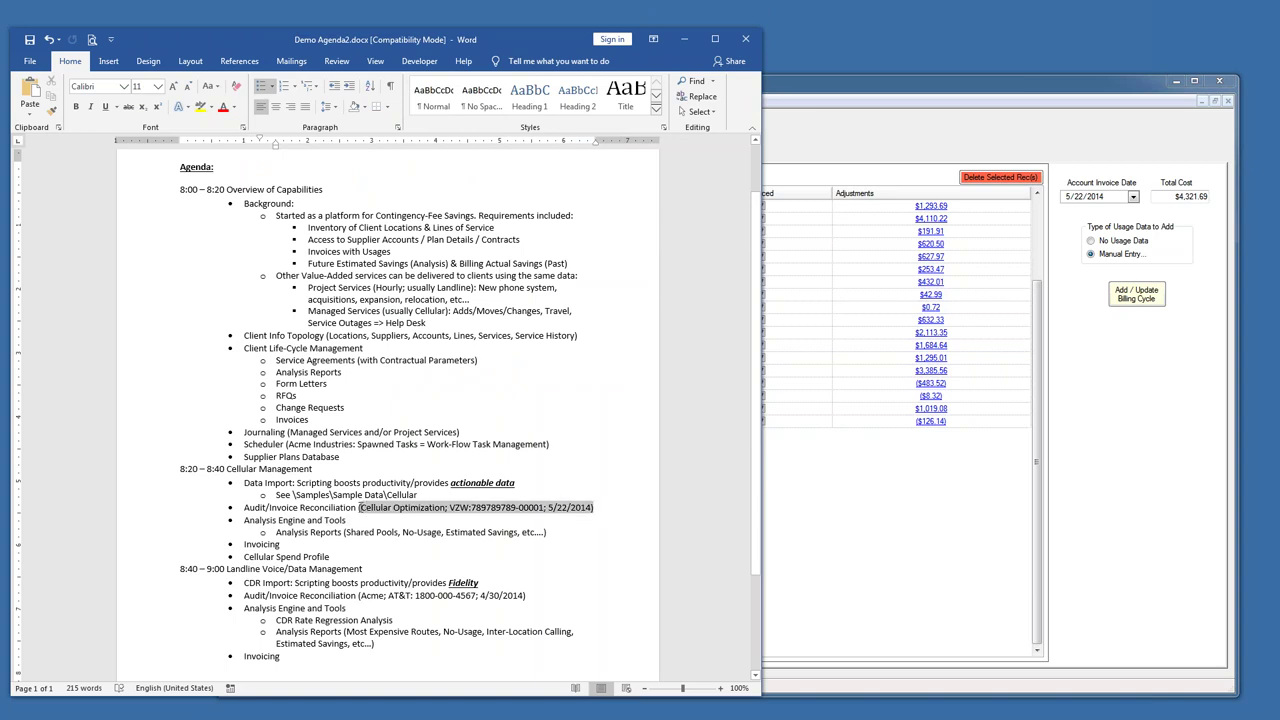
pyautogui.click(882, 96)
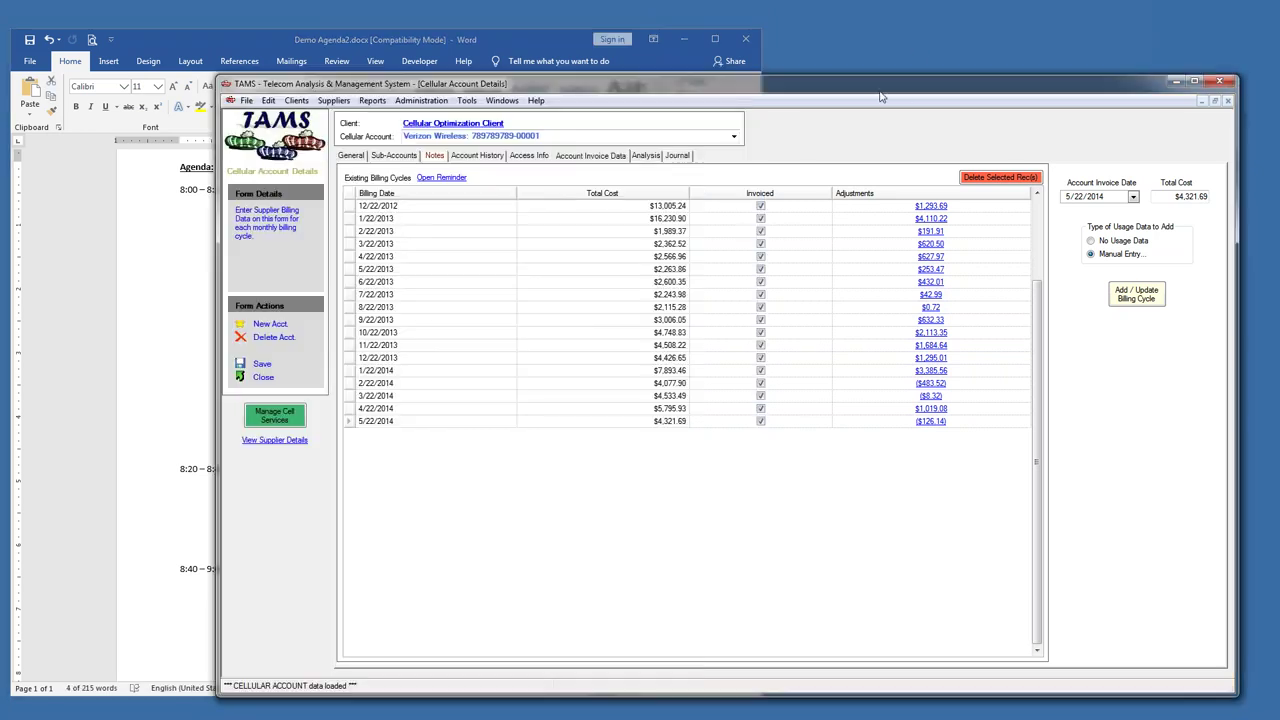
# - Load the 5/22/2014 billing cycle's usage data, accepting the already-invoiced warning
pyautogui.click(346, 422)
pyautogui.press('Delete')
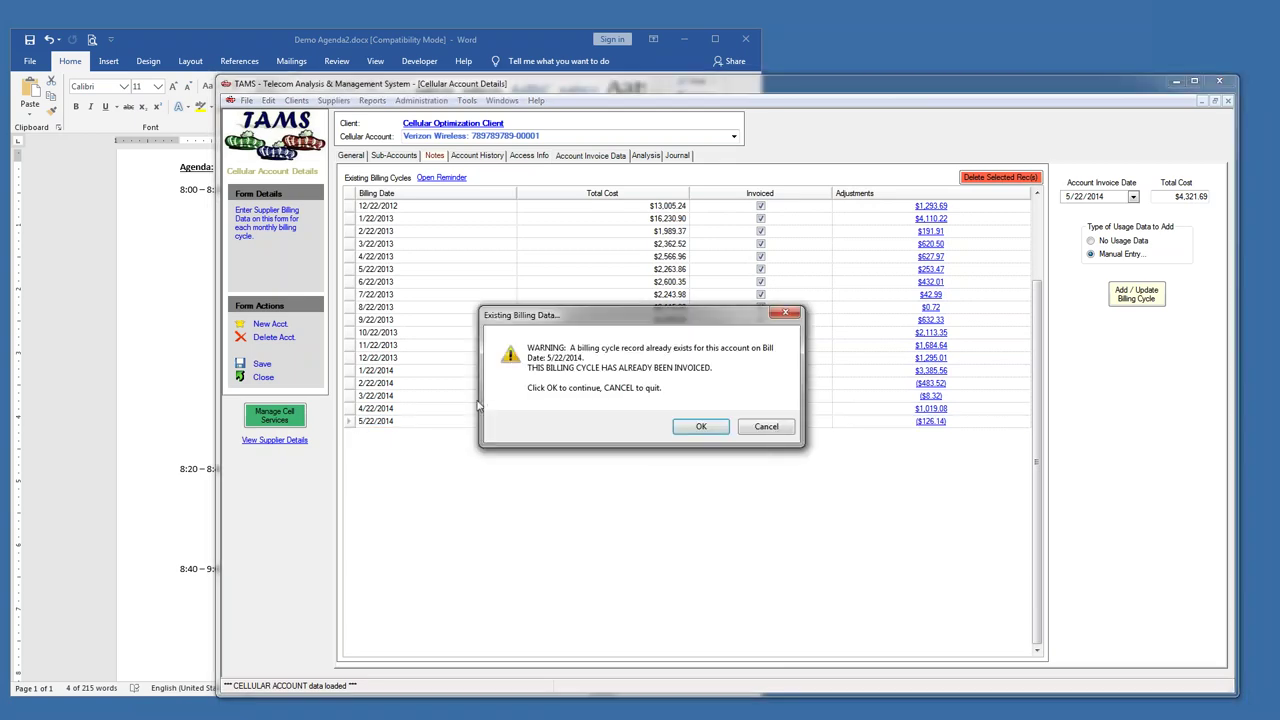
pyautogui.click(692, 428)
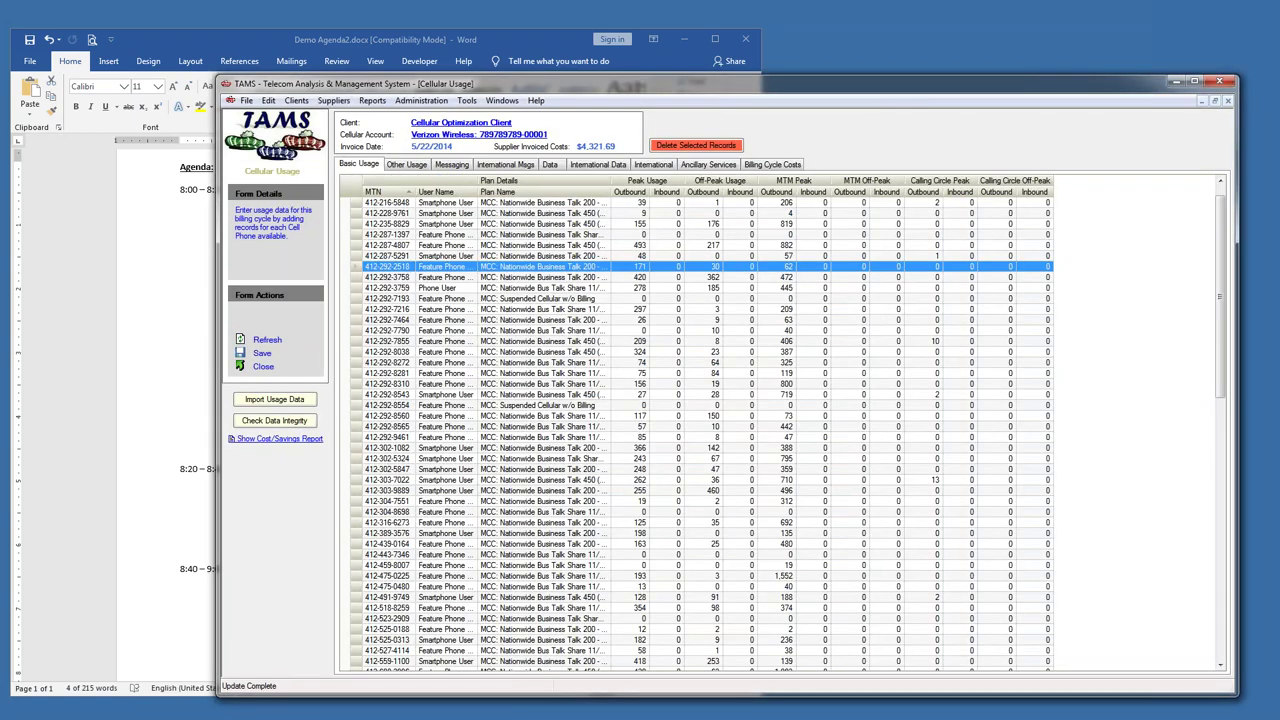
# - Widen the Plan Name column, then review the Messaging, Data, International Data and International usage tabs
pyautogui.doubleClick(607, 190)
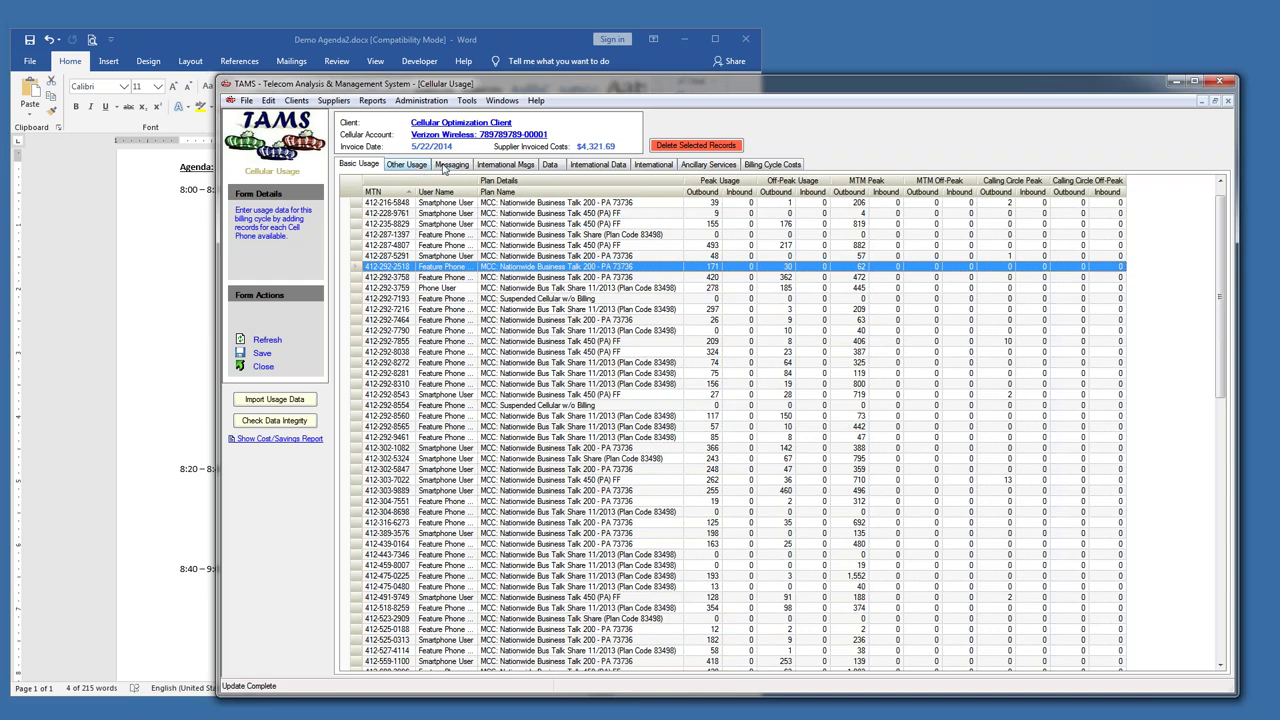
pyautogui.click(447, 167)
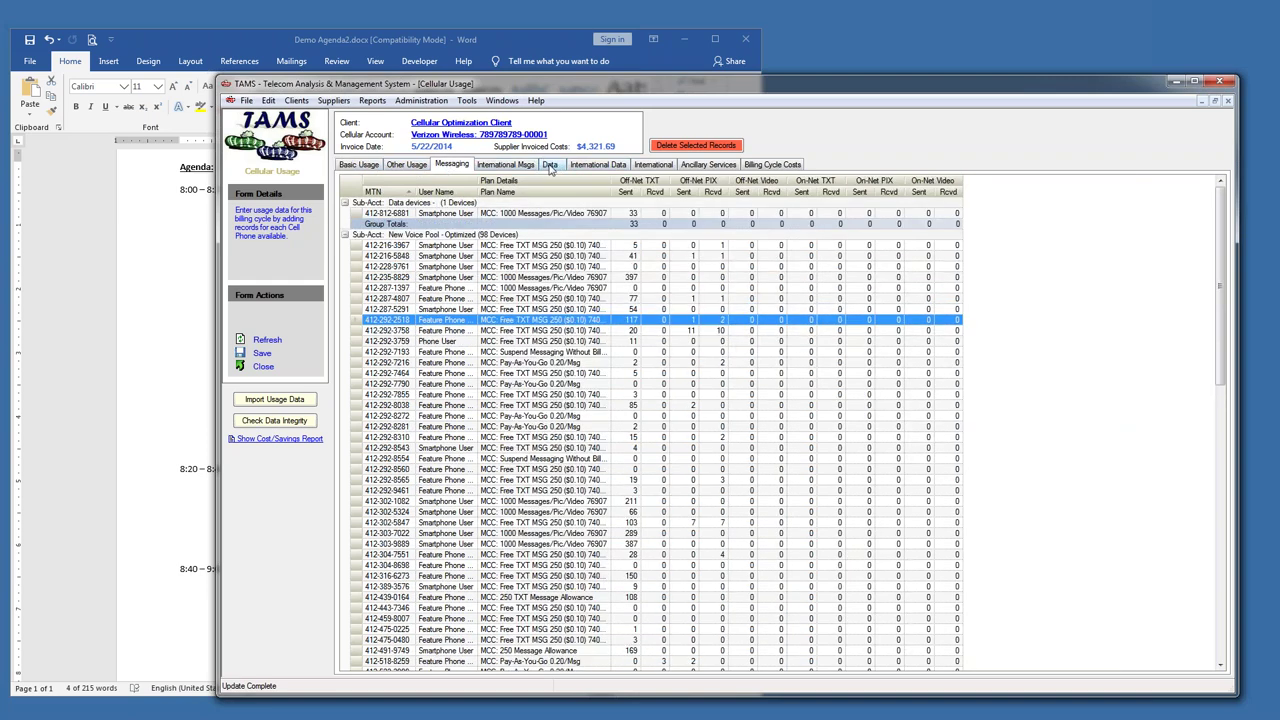
pyautogui.click(552, 167)
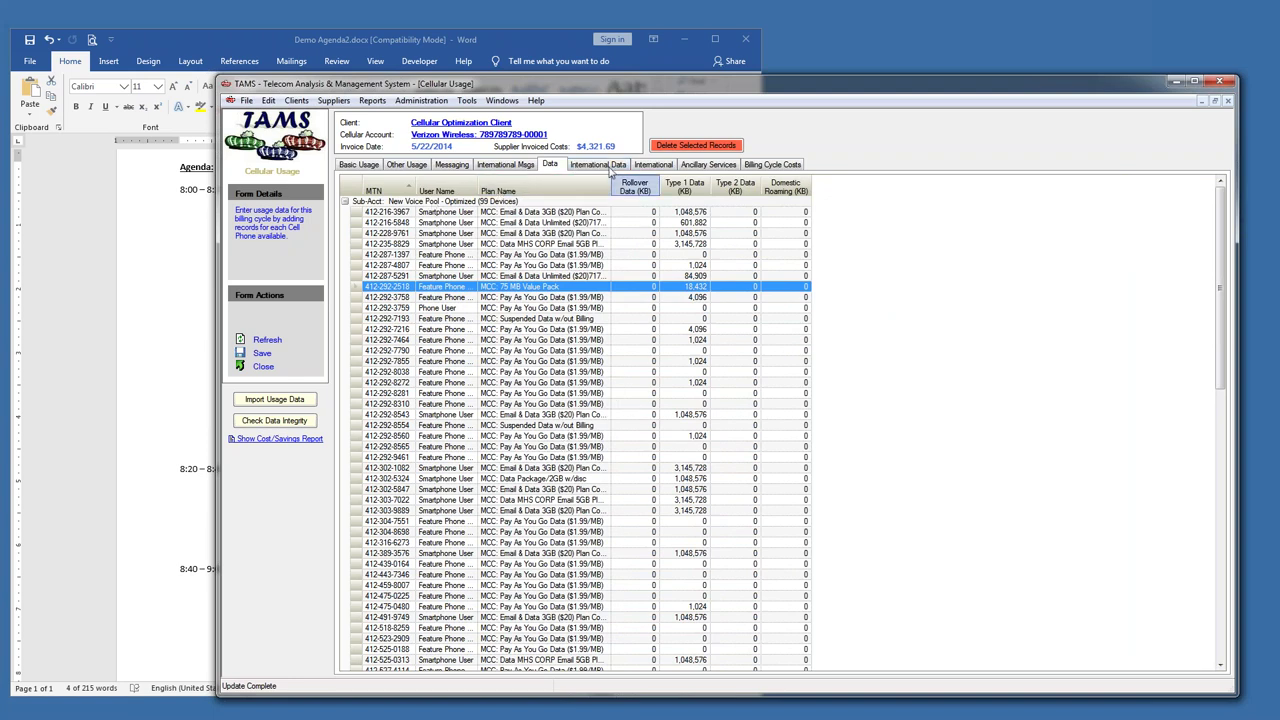
pyautogui.click(617, 166)
pyautogui.click(767, 166)
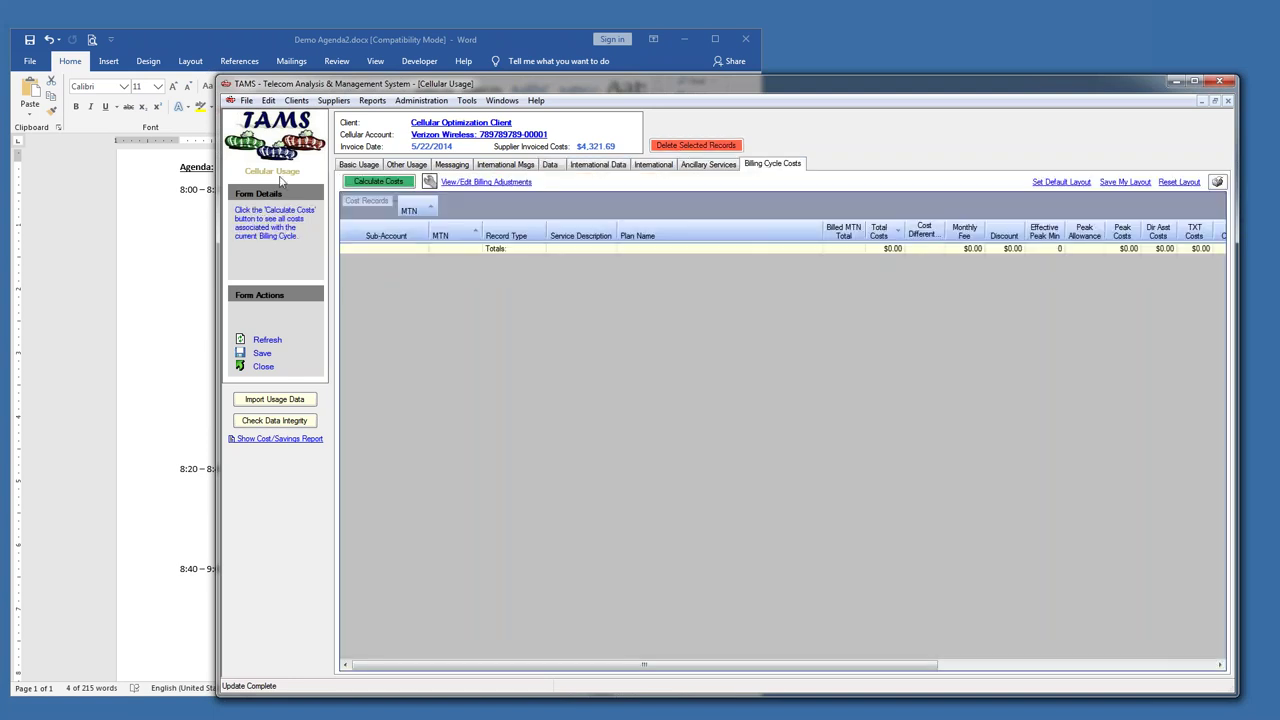
pyautogui.click(597, 166)
pyautogui.click(653, 164)
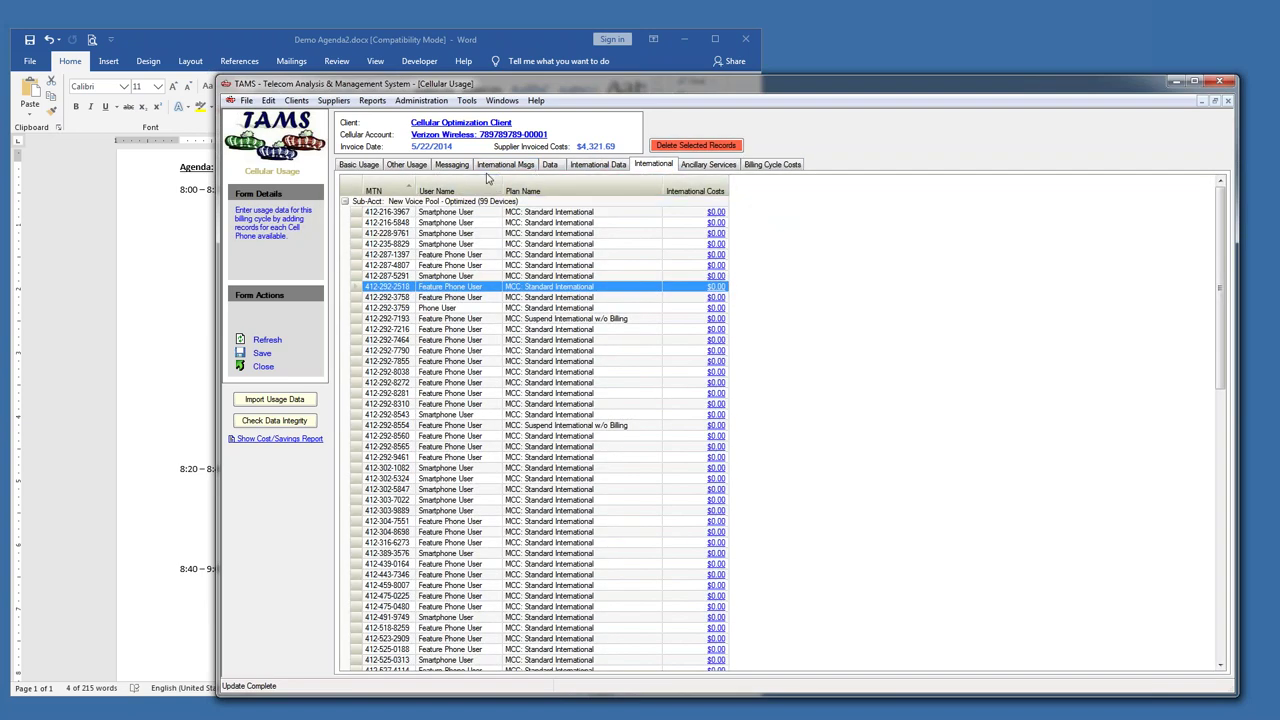
pyautogui.click(452, 166)
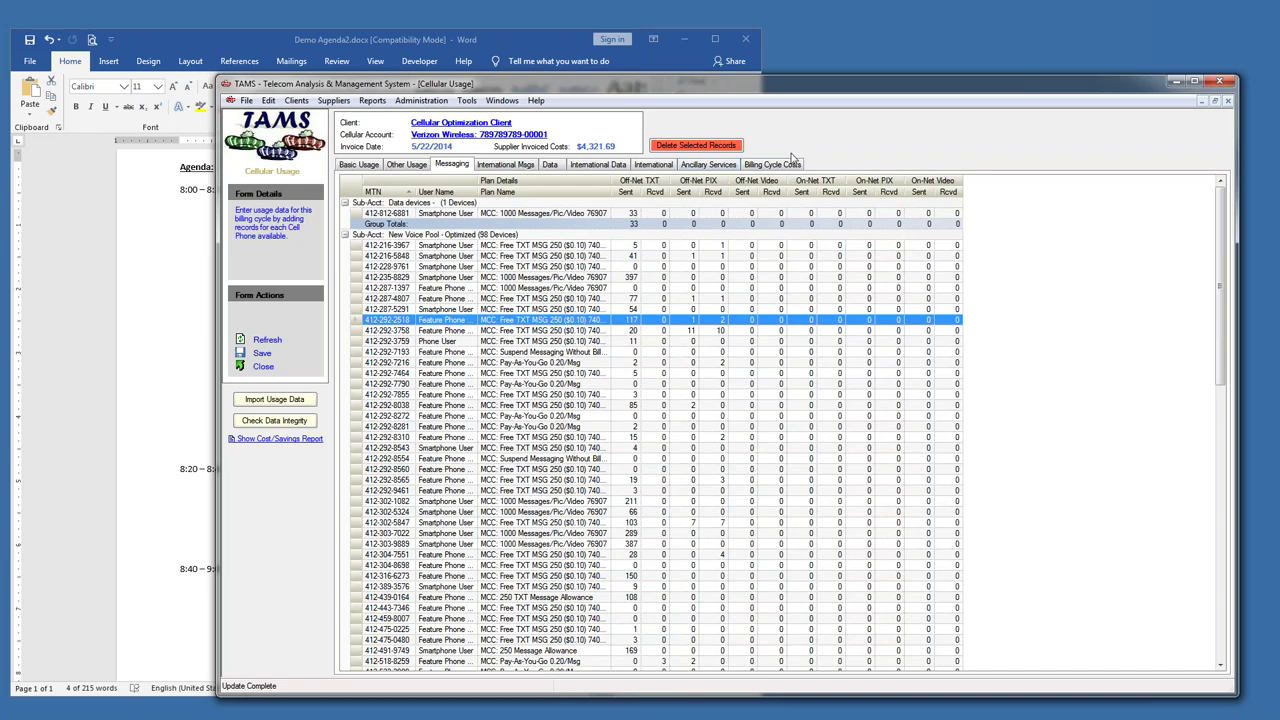
pyautogui.click(783, 164)
# - Calculate costs in an enlarged window, comparing the $4,301.82 total with $4,321.69 invoiced
pyautogui.click(379, 180)
pyautogui.moveTo(433, 90); pyautogui.dragTo(290, 73)
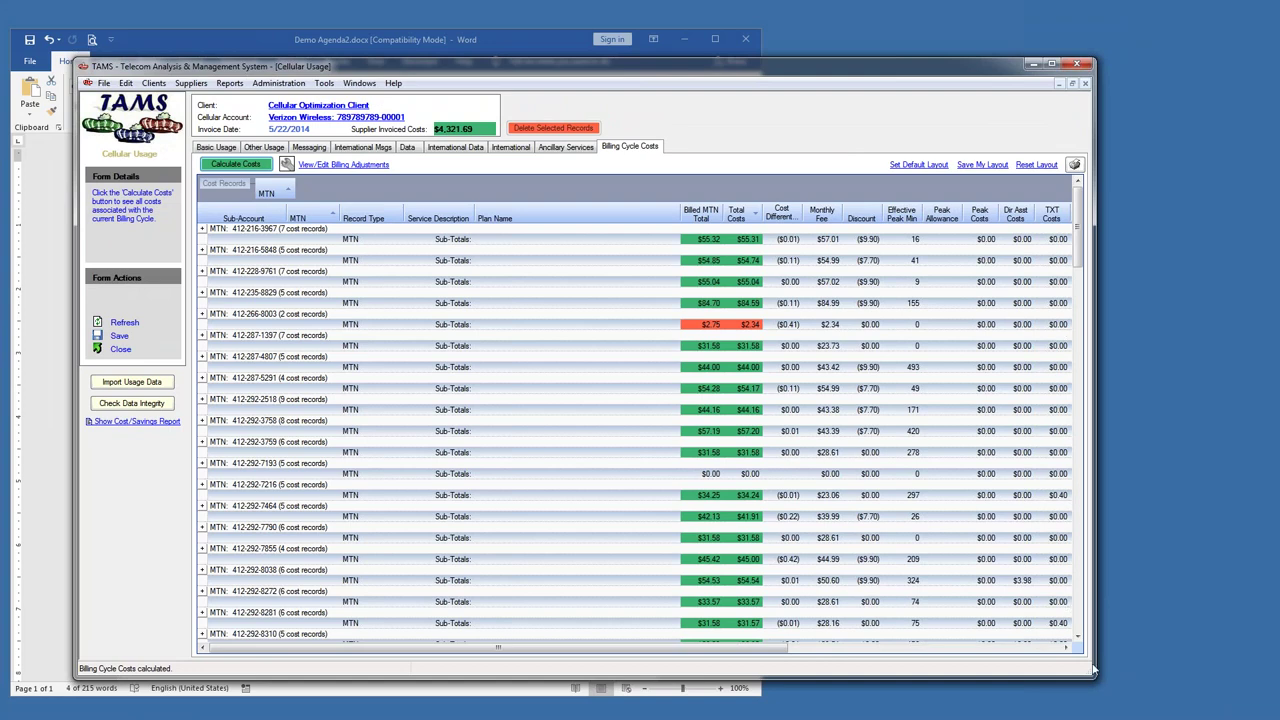
pyautogui.moveTo(1135, 678); pyautogui.dragTo(1250, 683)
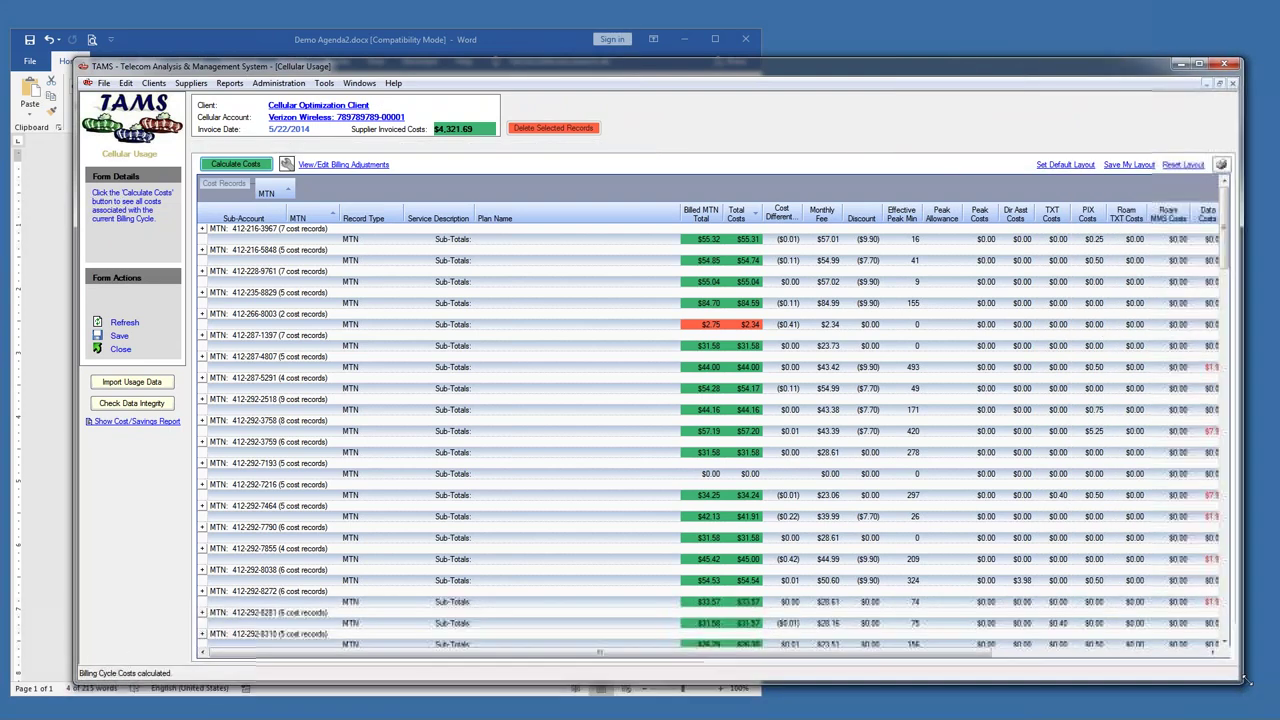
pyautogui.moveTo(597, 72); pyautogui.dragTo(541, 48)
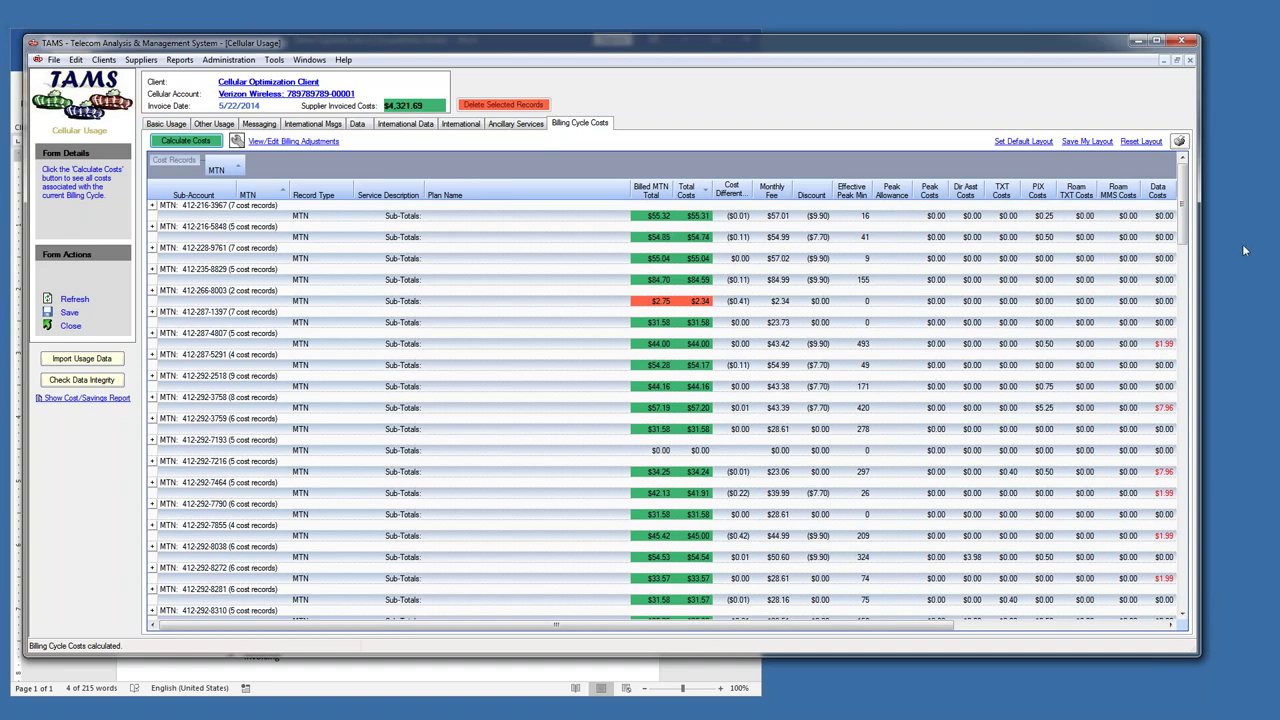
pyautogui.moveTo(1184, 178); pyautogui.dragTo(1184, 598)
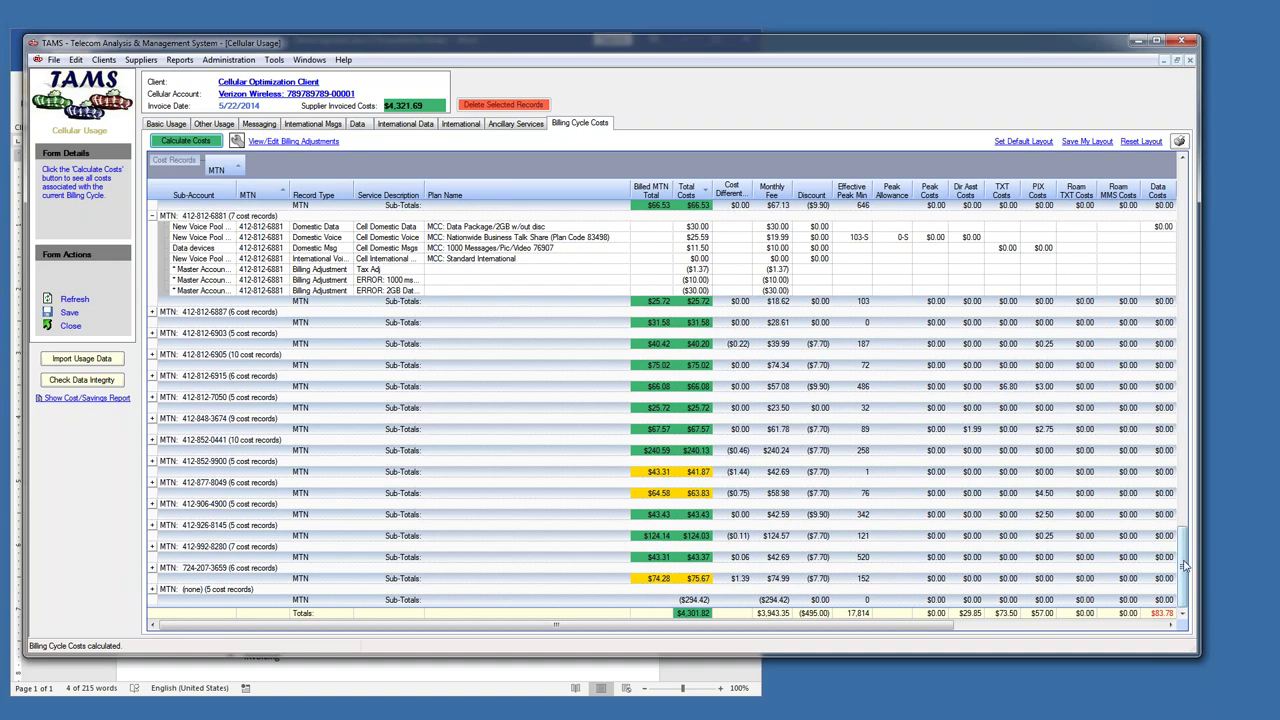
pyautogui.scroll(5, 1184, 566)
pyautogui.scroll(-5, 1184, 566)
pyautogui.click(152, 216)
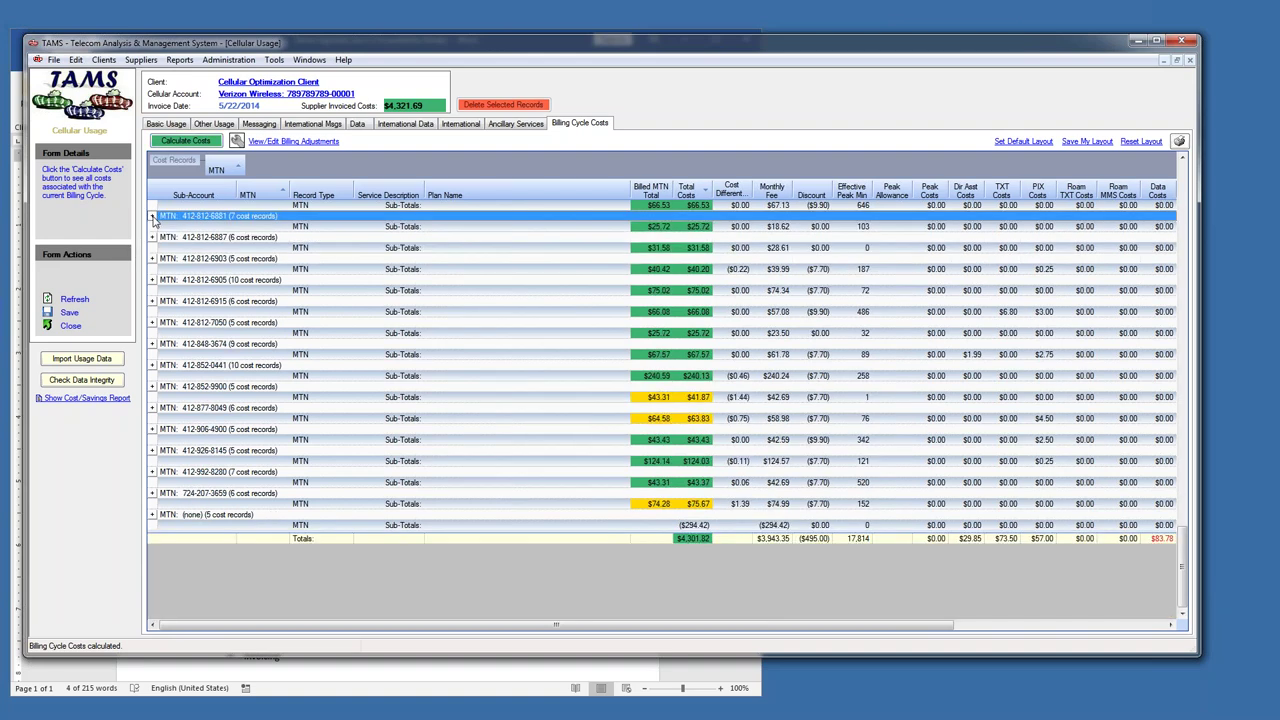
# - Regroup costs by Service Description instead of MTN, then sort Cell Domestic Msgs by Total Costs
pyautogui.moveTo(376, 200); pyautogui.dragTo(243, 173)
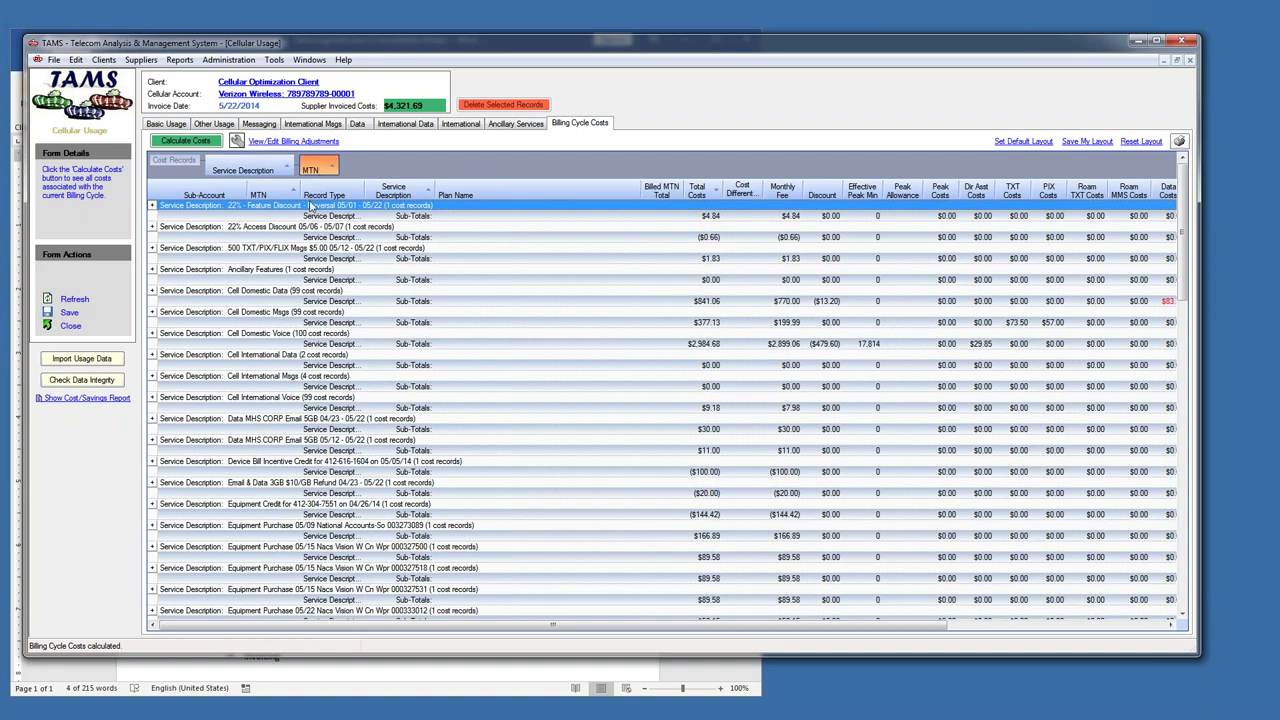
pyautogui.moveTo(311, 205); pyautogui.dragTo(280, 216)
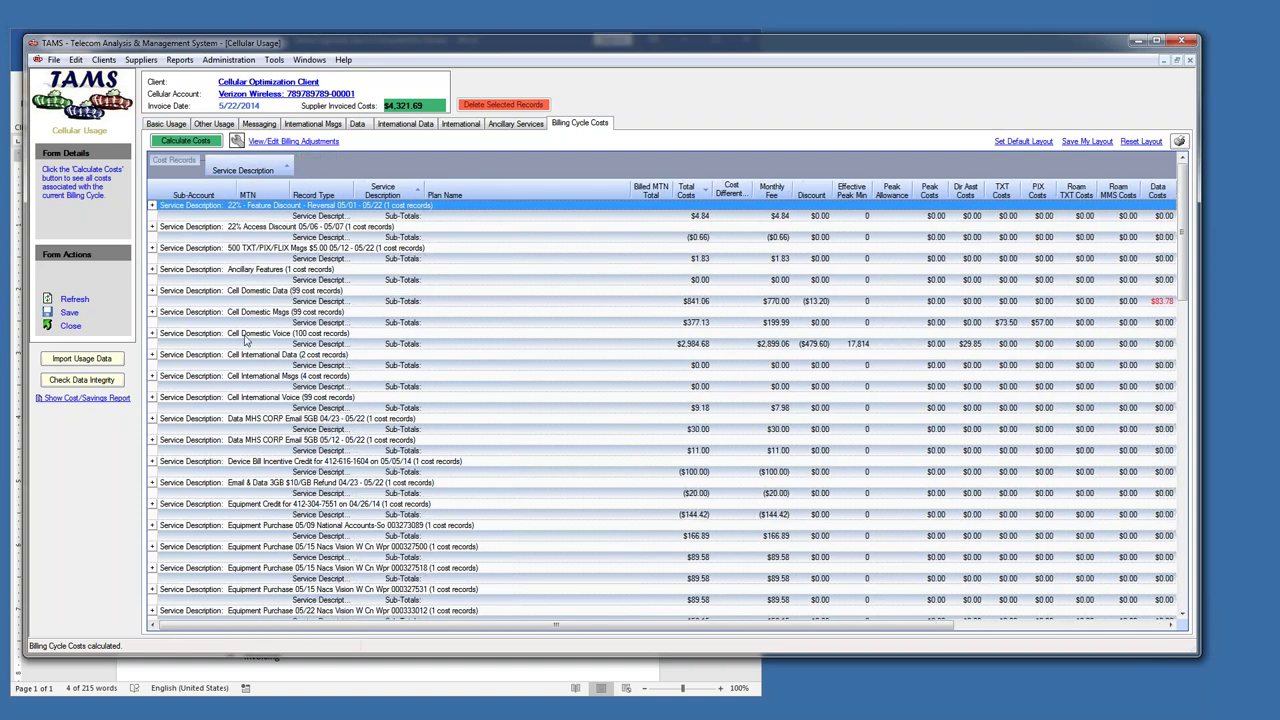
pyautogui.click(152, 312)
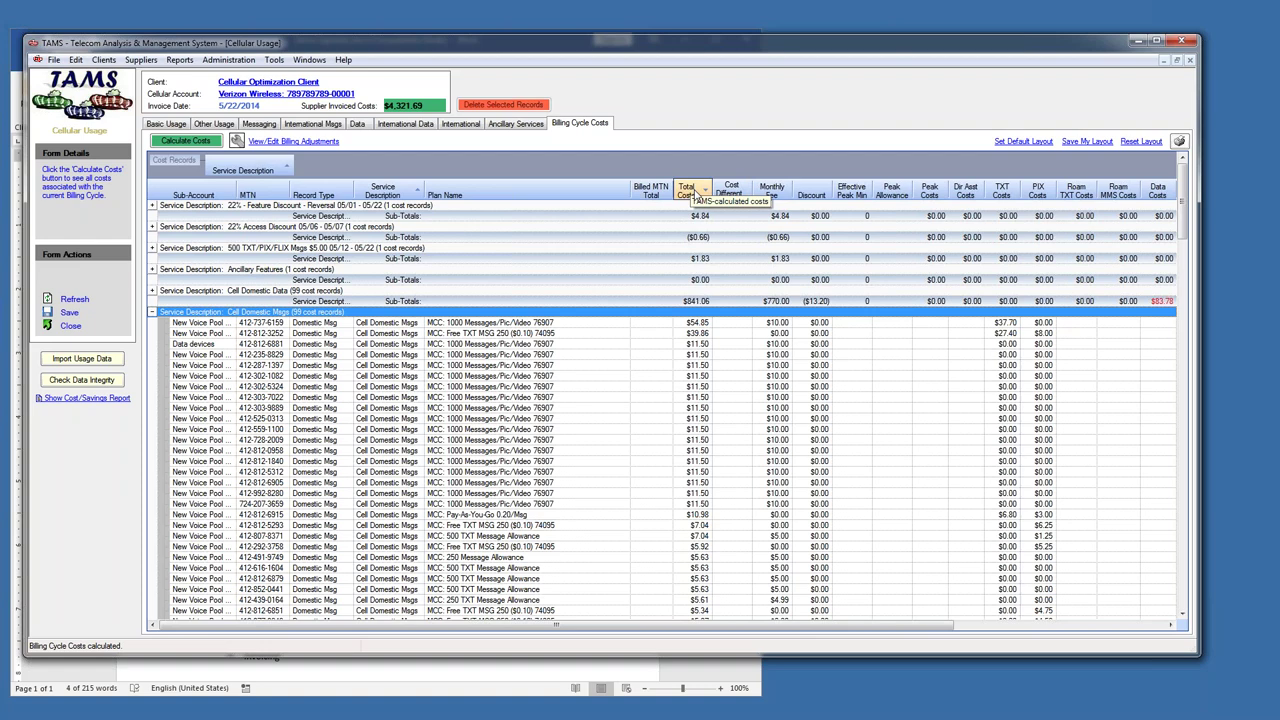
pyautogui.click(690, 190)
pyautogui.click(690, 190)
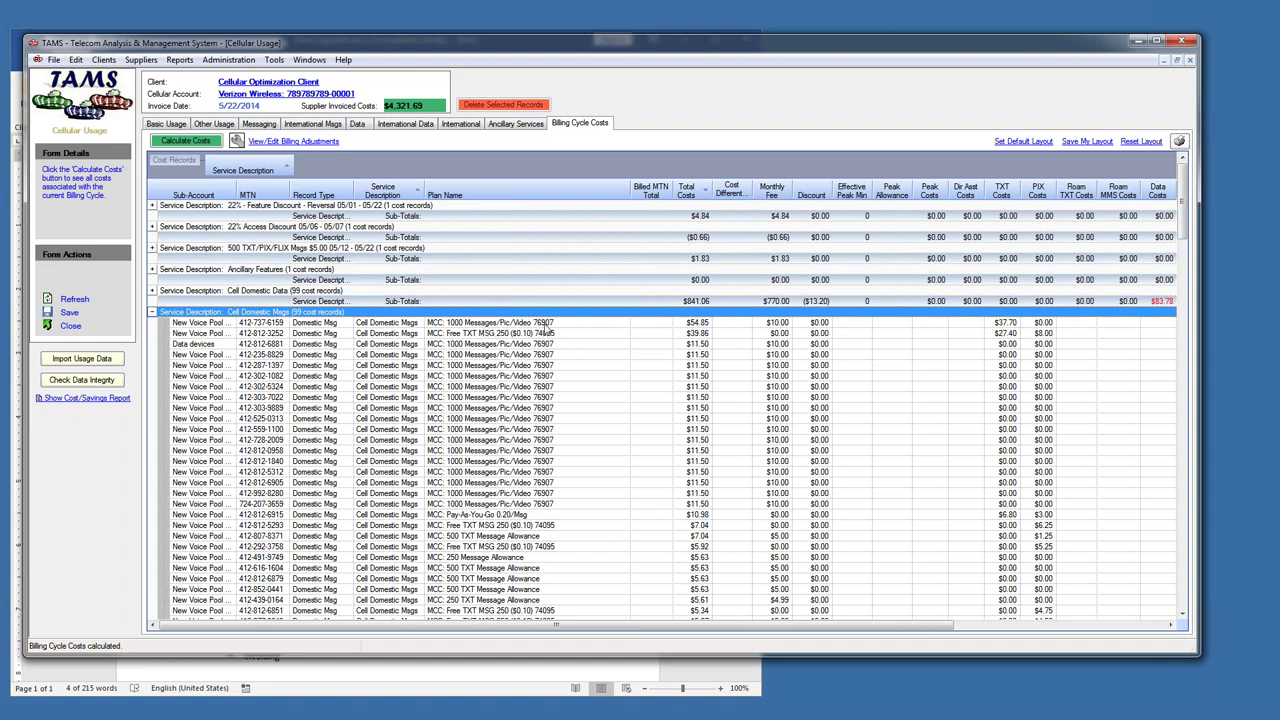
pyautogui.click(549, 325)
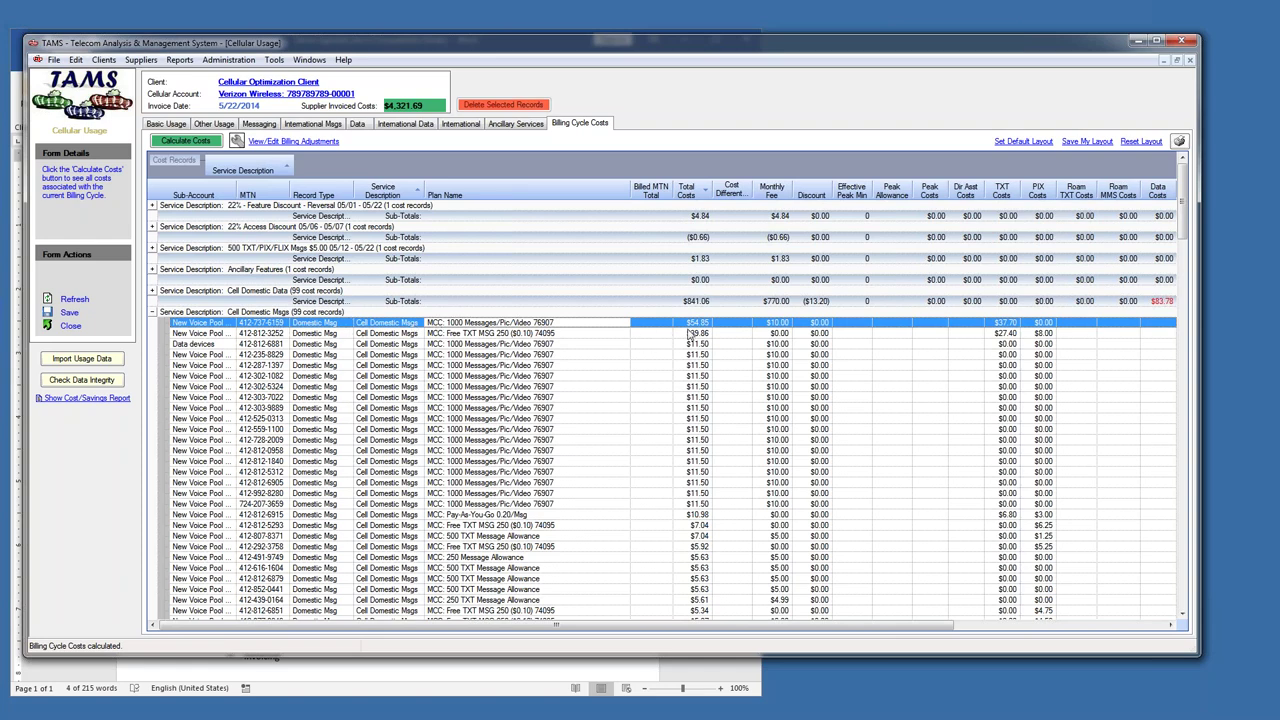
pyautogui.rightClick(528, 330)
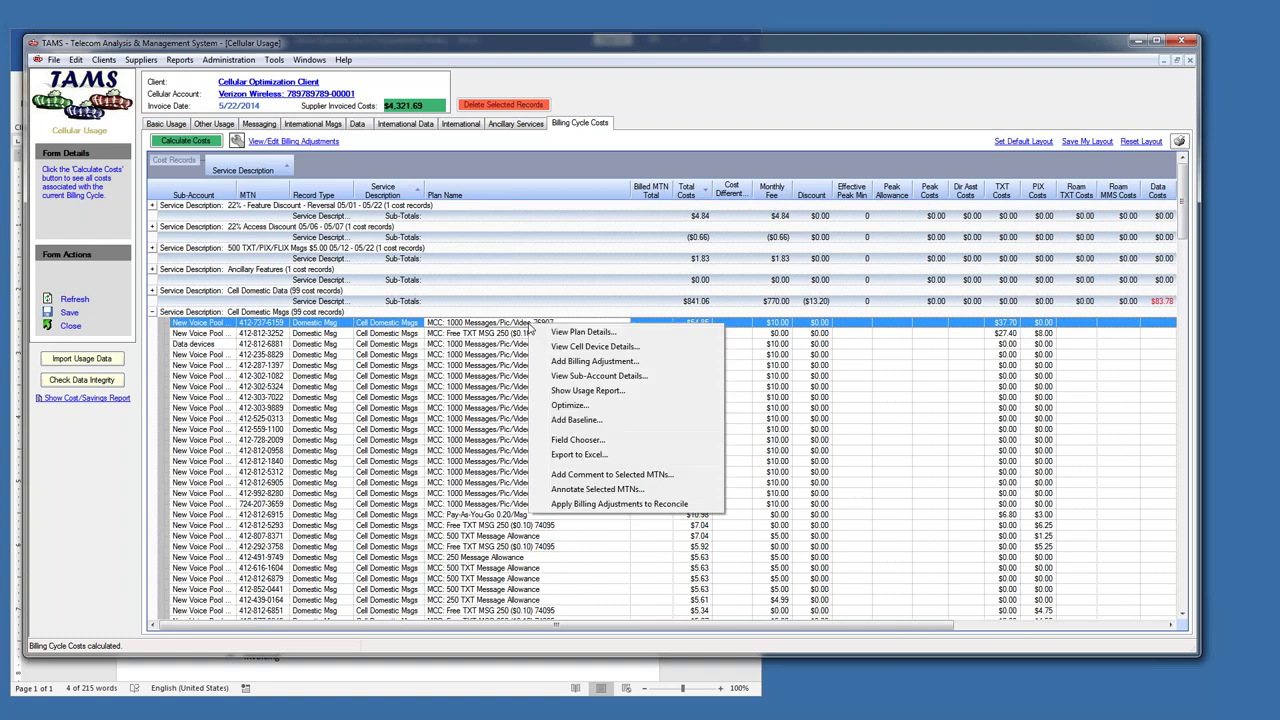
pyautogui.click(588, 390)
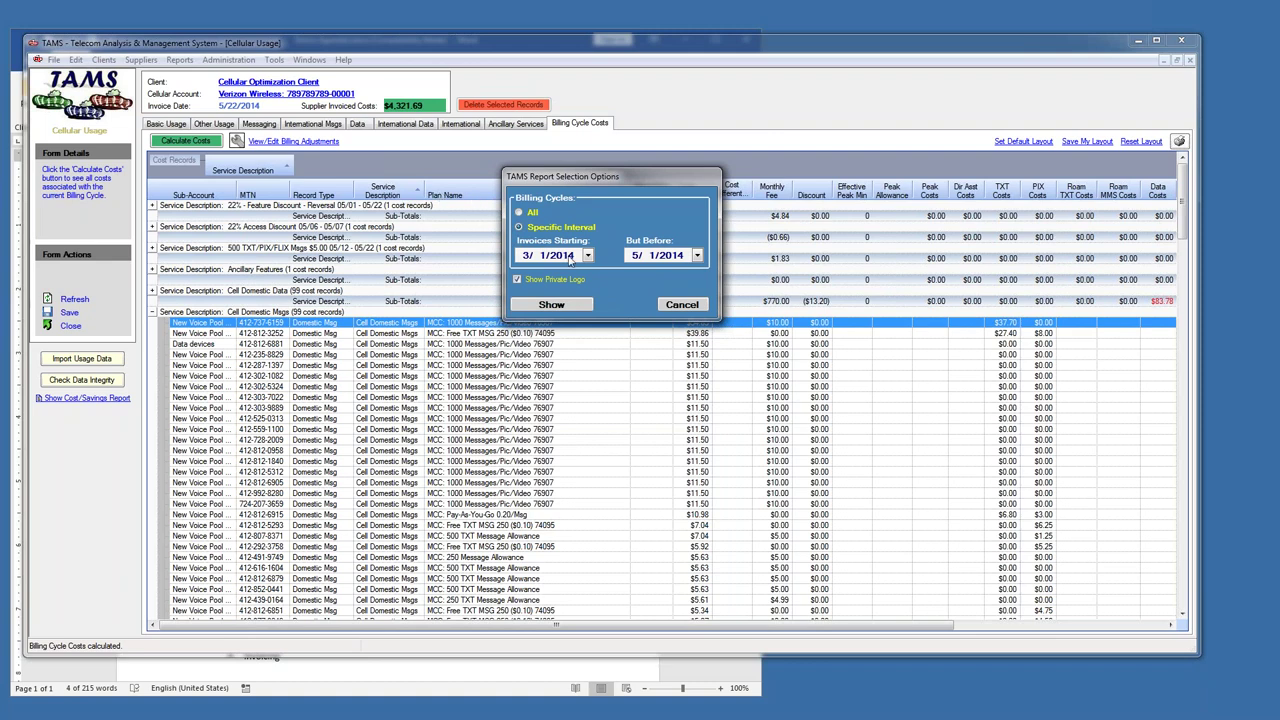
pyautogui.click(526, 256)
pyautogui.click(651, 259)
pyautogui.write('22')
pyautogui.click(573, 306)
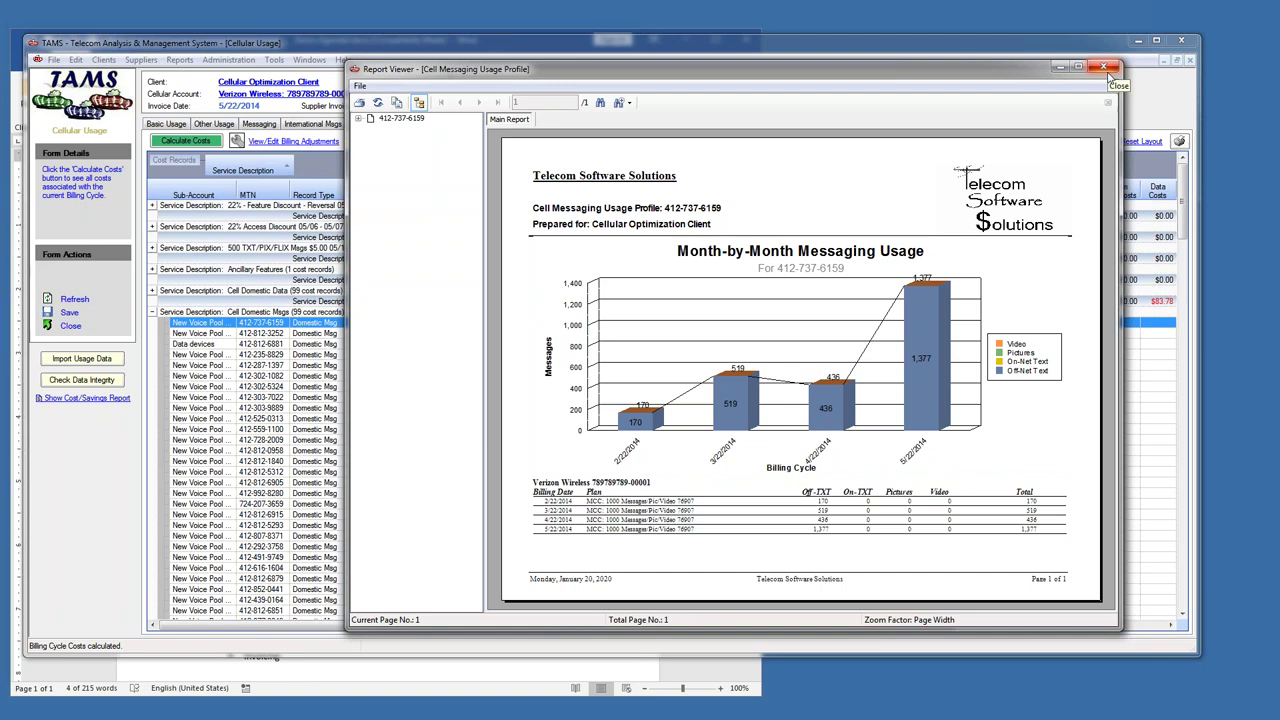
pyautogui.click(1110, 68)
pyautogui.moveTo(1040, 75); pyautogui.dragTo(1050, 147)
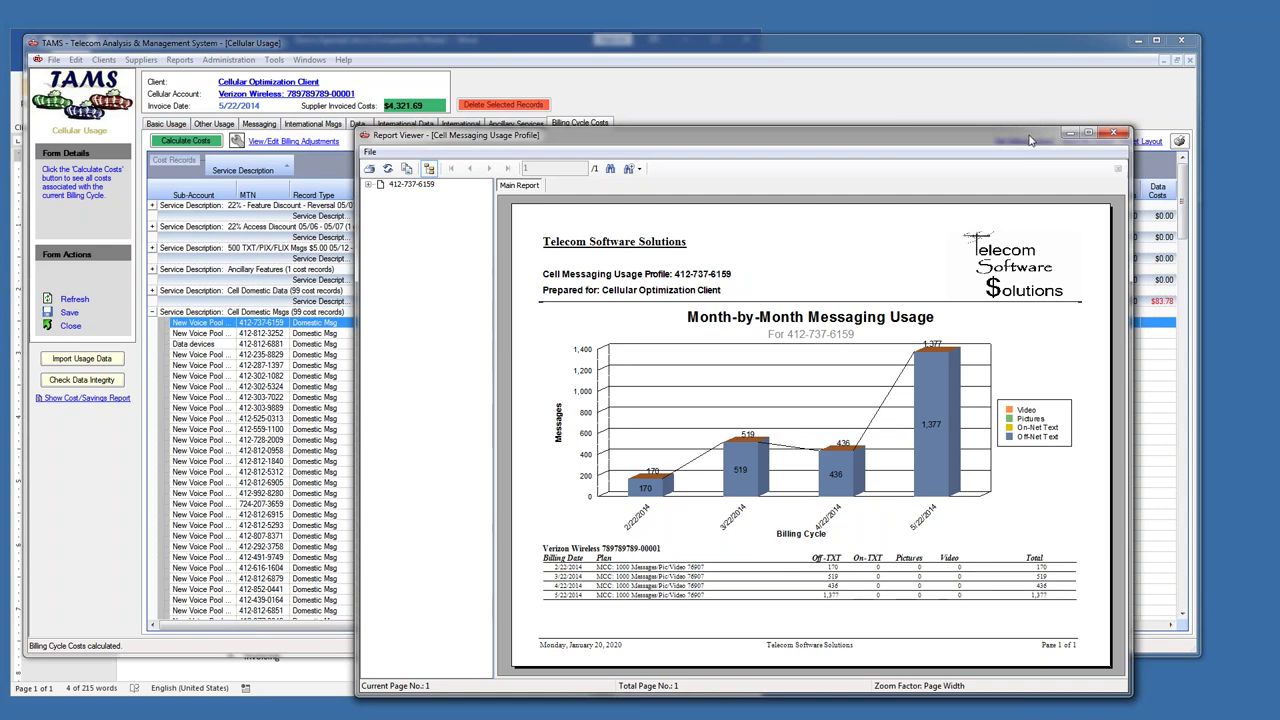
pyautogui.click(1115, 136)
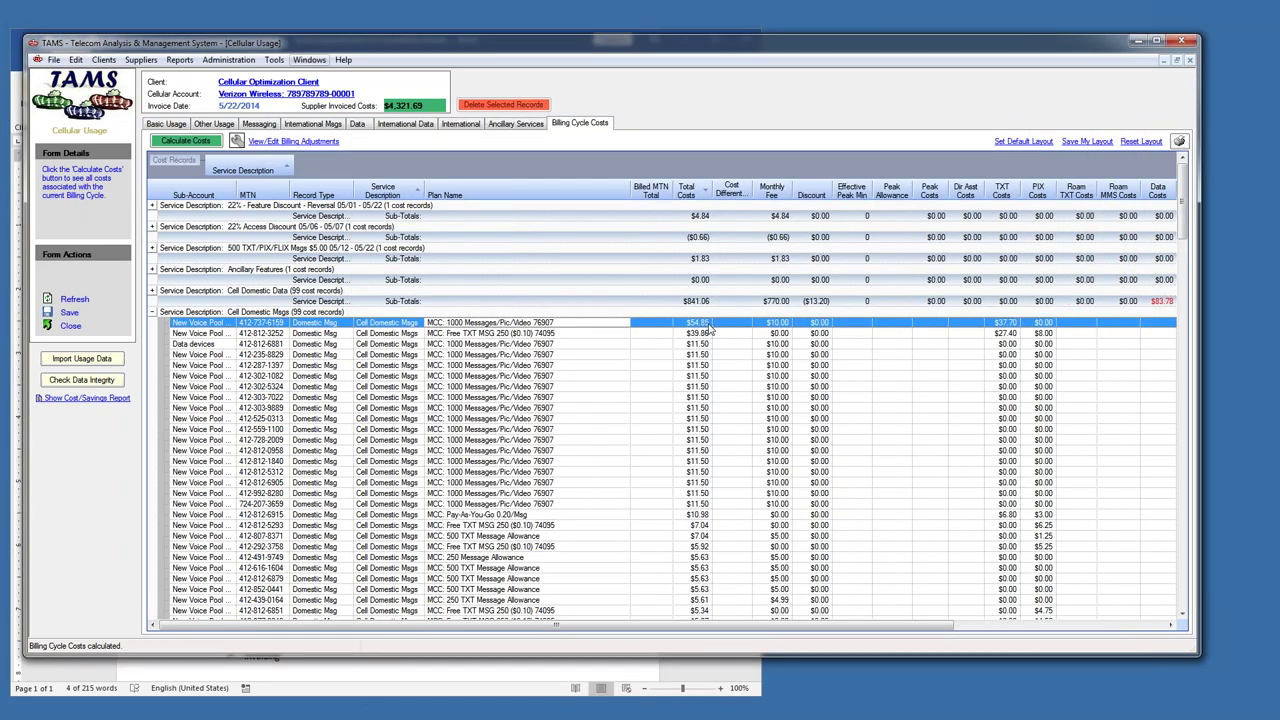
# - Open 8_CellSharedDataUsage_Allowance_Sample.rpt from the saved Cellular sample reports
pyautogui.click(179, 60)
pyautogui.moveTo(184, 80)
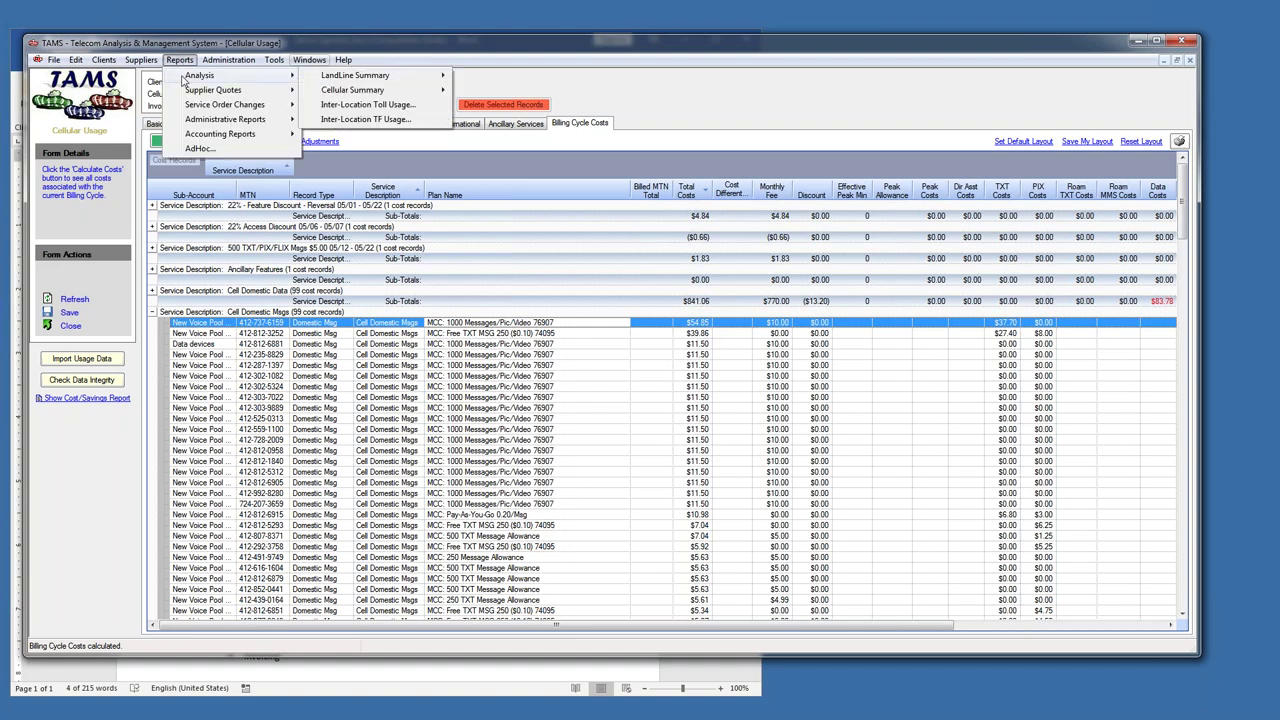
pyautogui.moveTo(352, 90)
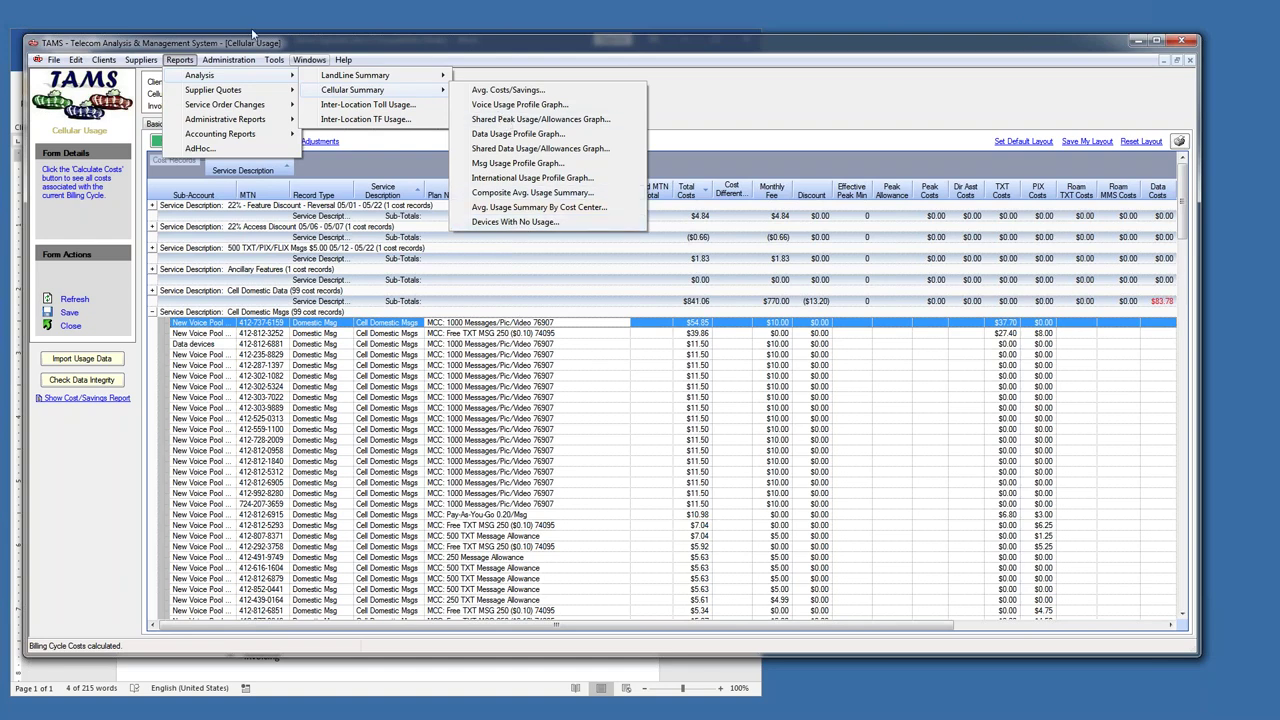
pyautogui.moveTo(54, 59)
pyautogui.click(66, 91)
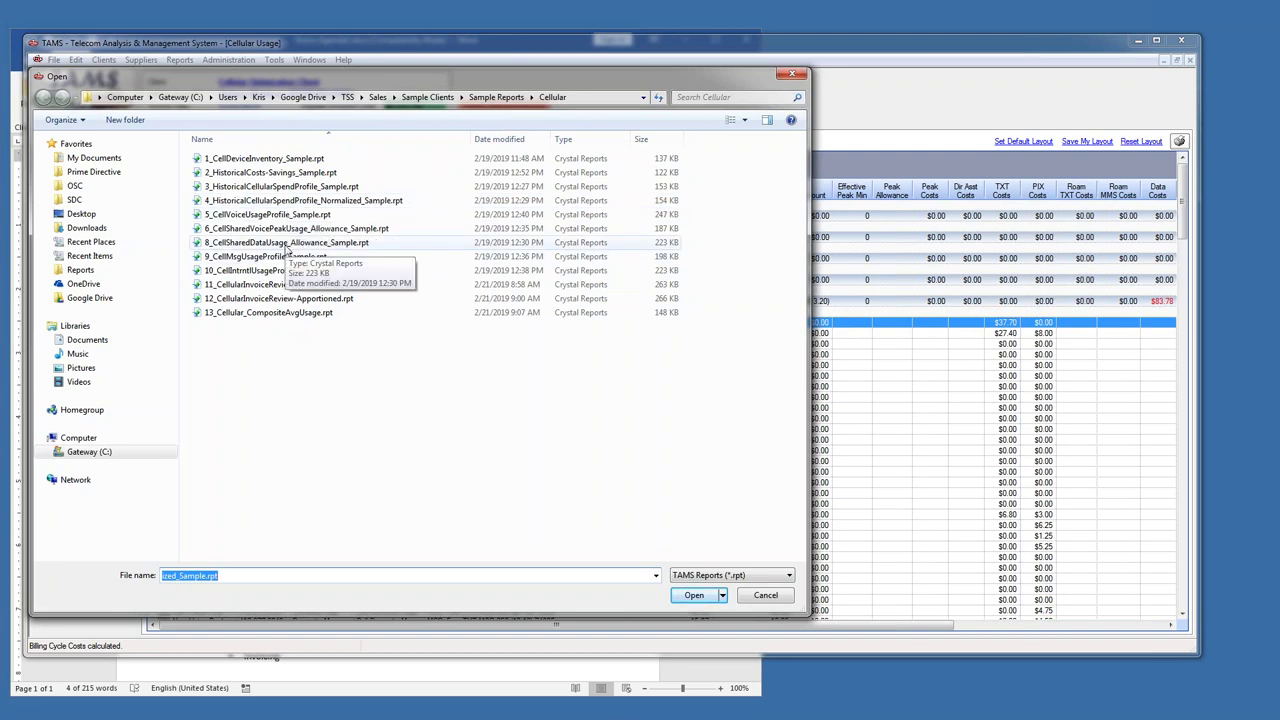
pyautogui.doubleClick(288, 245)
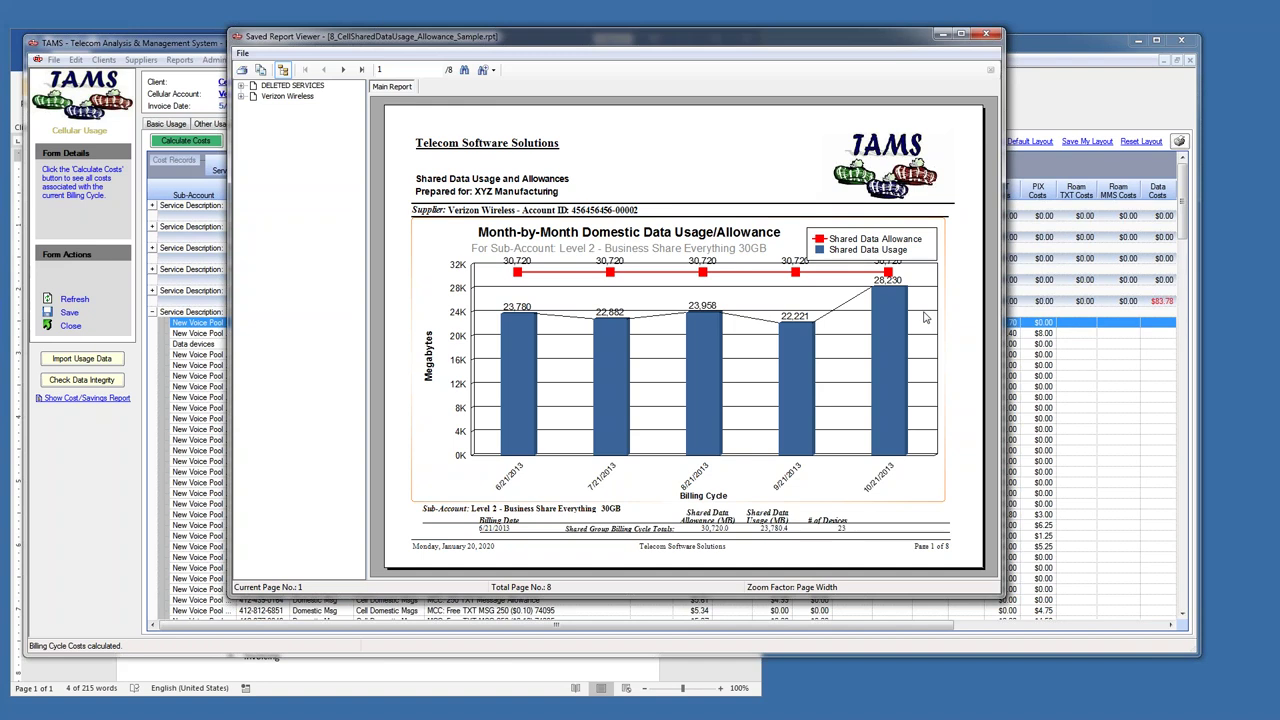
# - Page through the shared data usage report to its last page, page 8
pyautogui.click(241, 53)
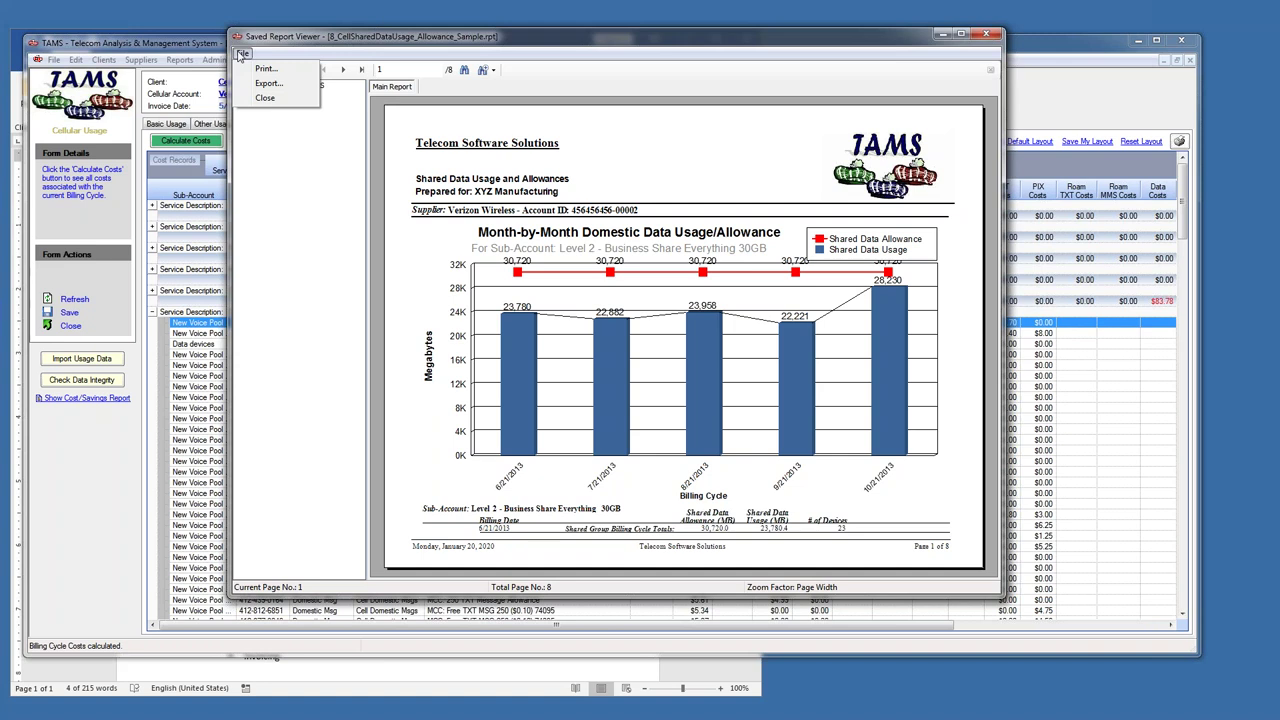
pyautogui.click(327, 40)
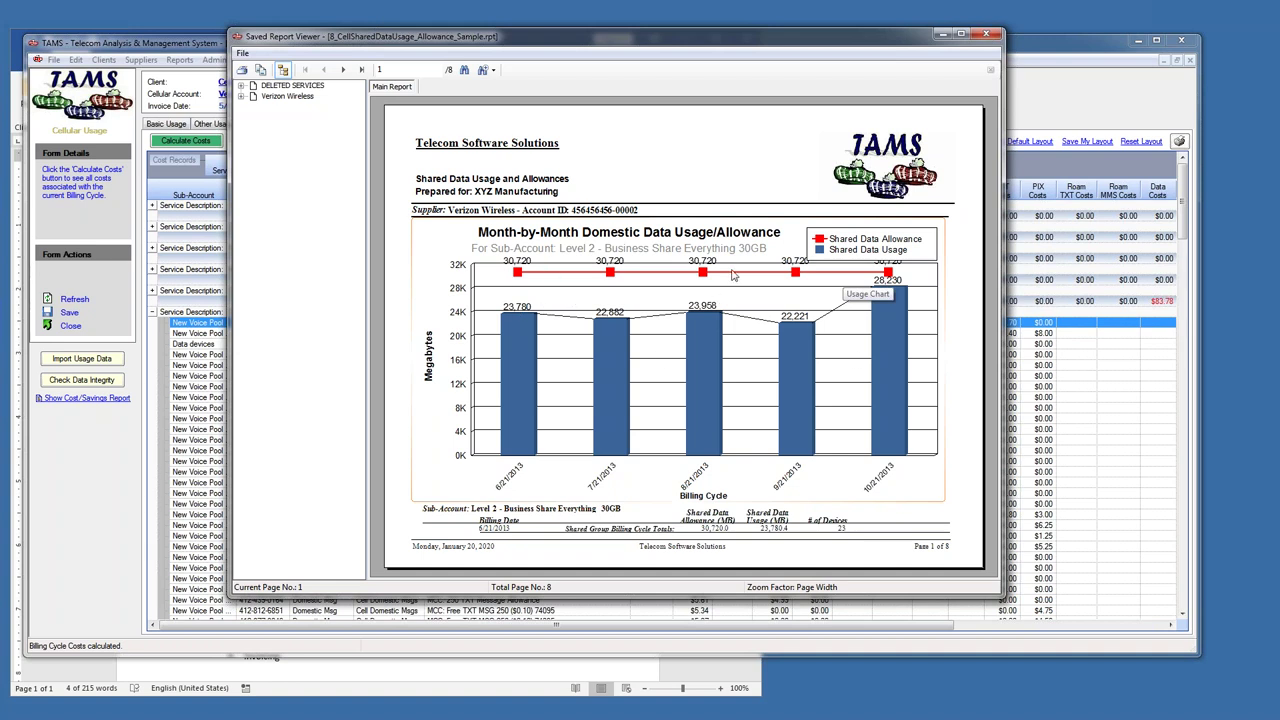
pyautogui.click(343, 70)
pyautogui.click(343, 70)
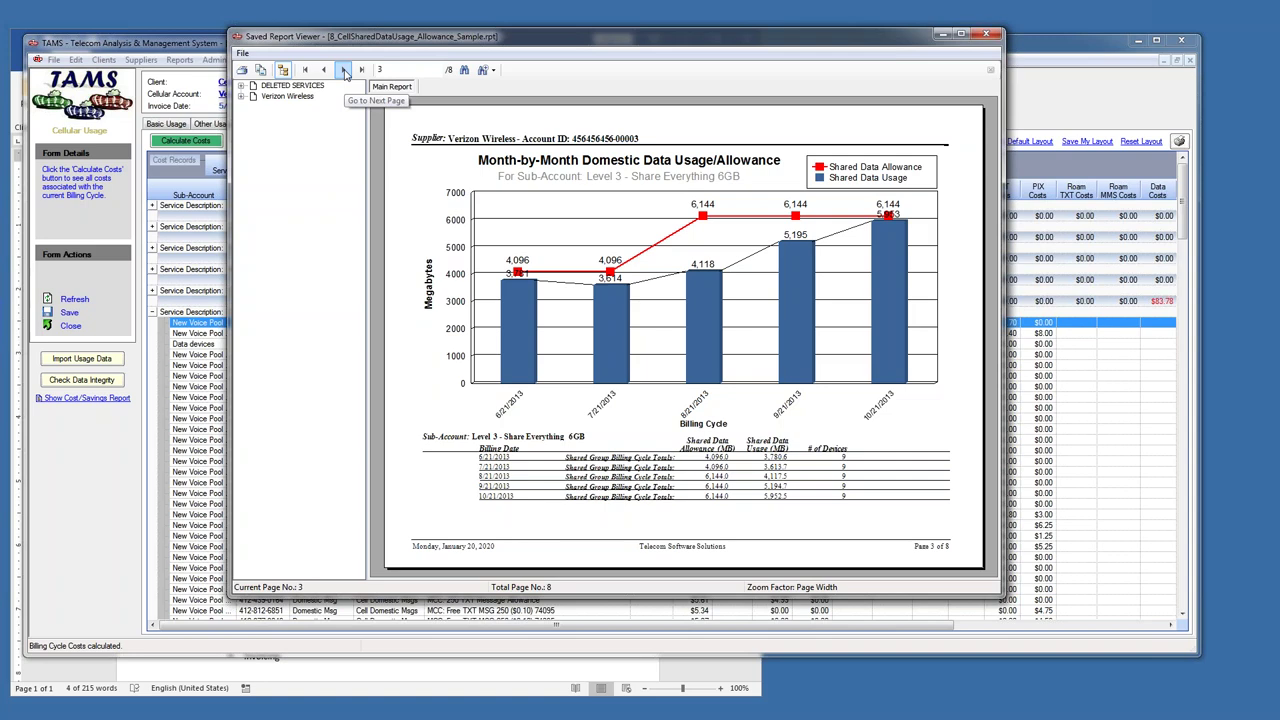
pyautogui.click(343, 70)
pyautogui.click(343, 70)
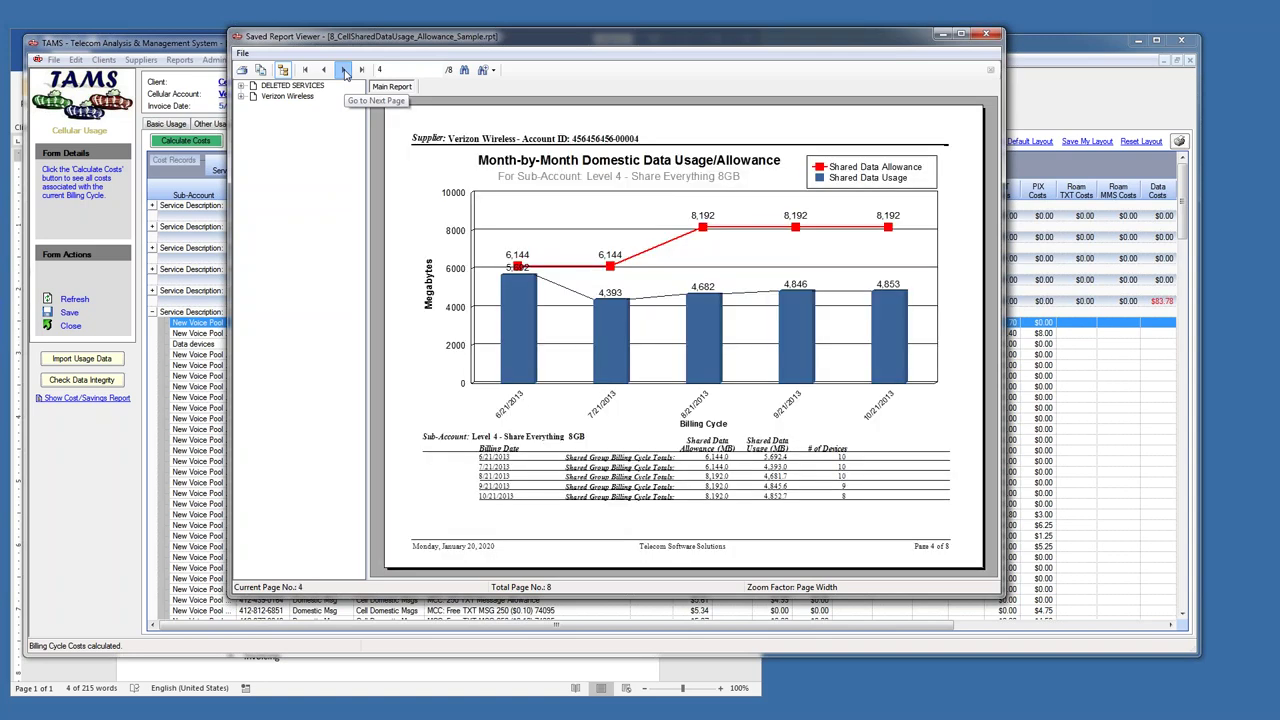
pyautogui.click(343, 70)
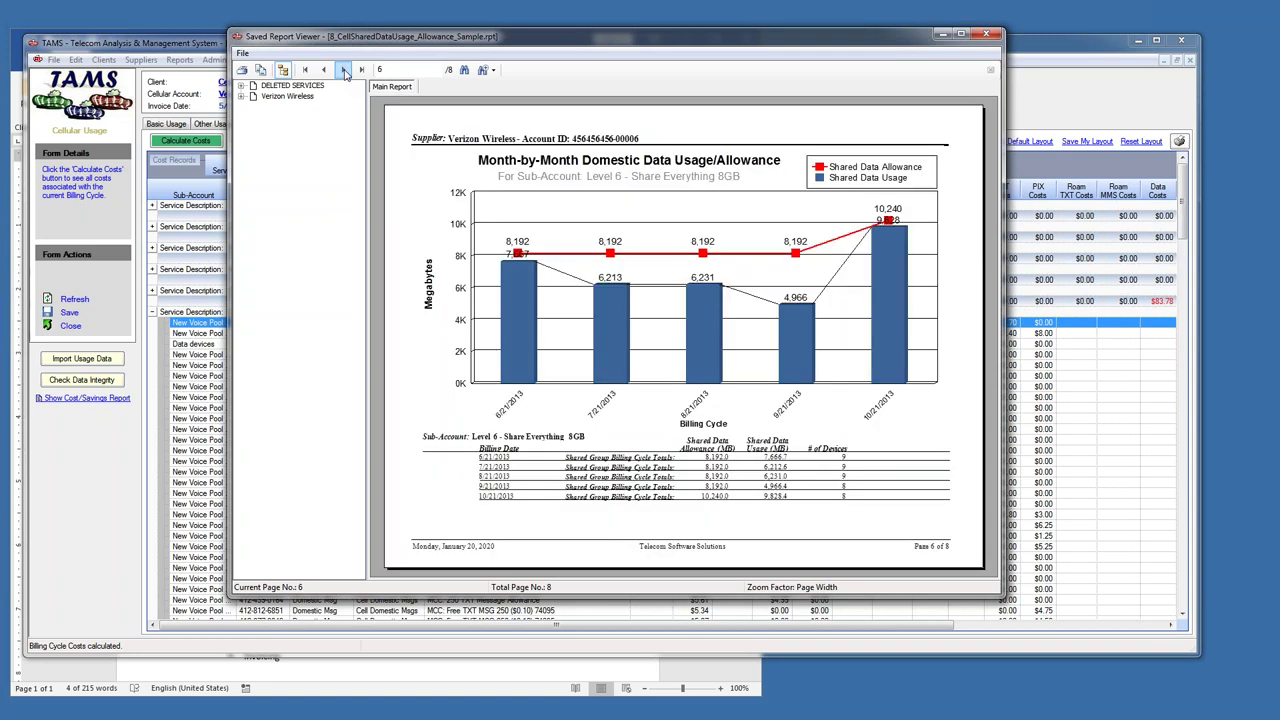
pyautogui.click(343, 70)
pyautogui.click(343, 70)
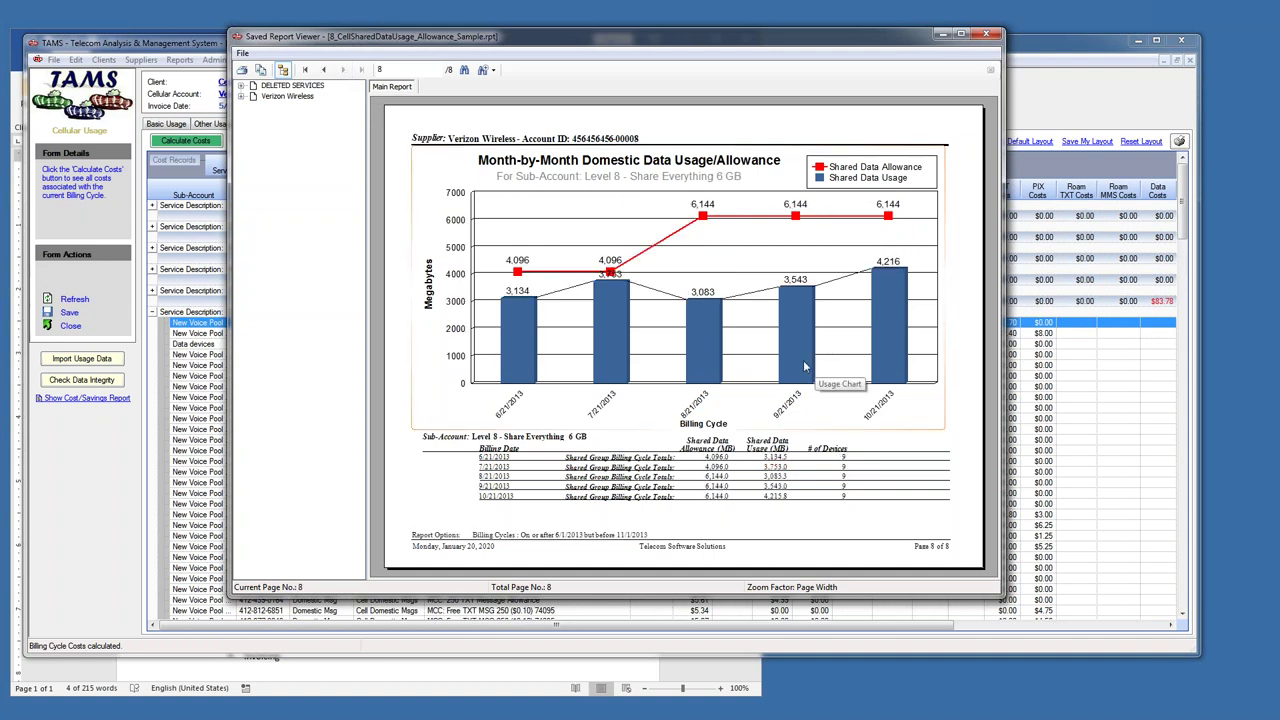
# - Close the shared data usage report and bring up the saved reports list again
pyautogui.click(993, 36)
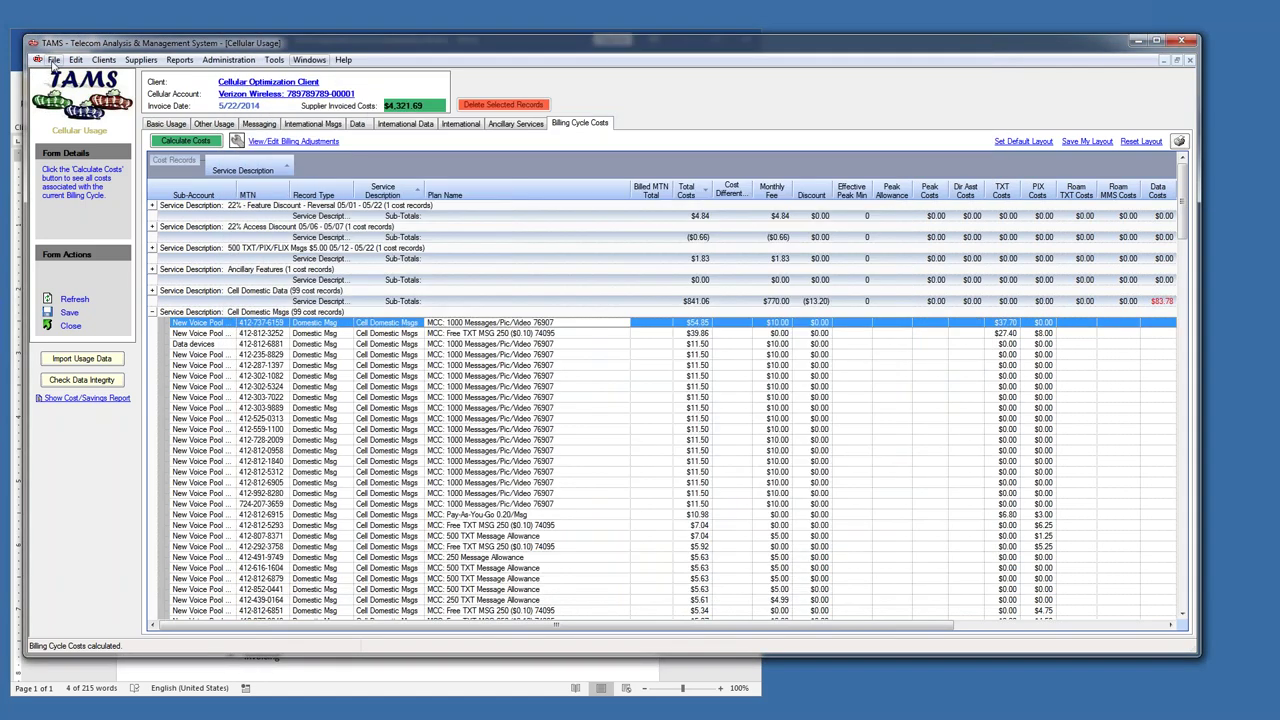
pyautogui.click(53, 59)
pyautogui.moveTo(75, 62)
pyautogui.click(64, 94)
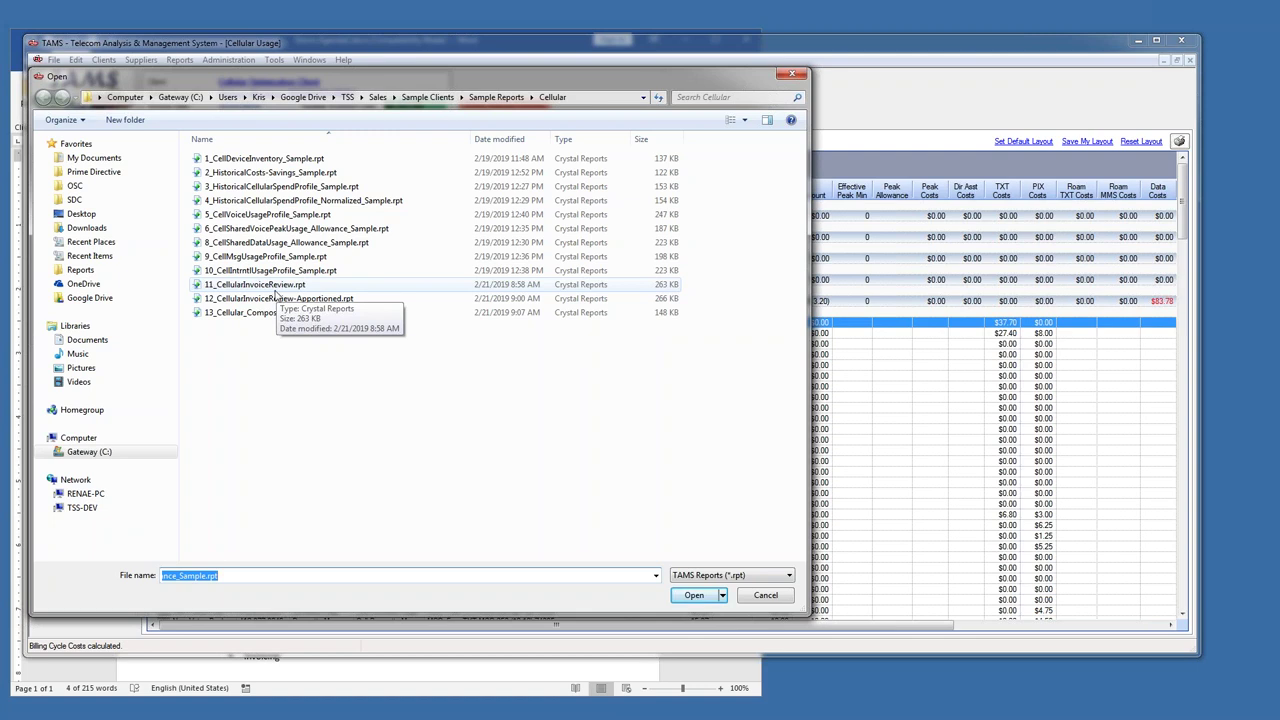
# - Open 12_CellularInvoiceReview-Apportioned.rpt from the saved reports
pyautogui.click(268, 299)
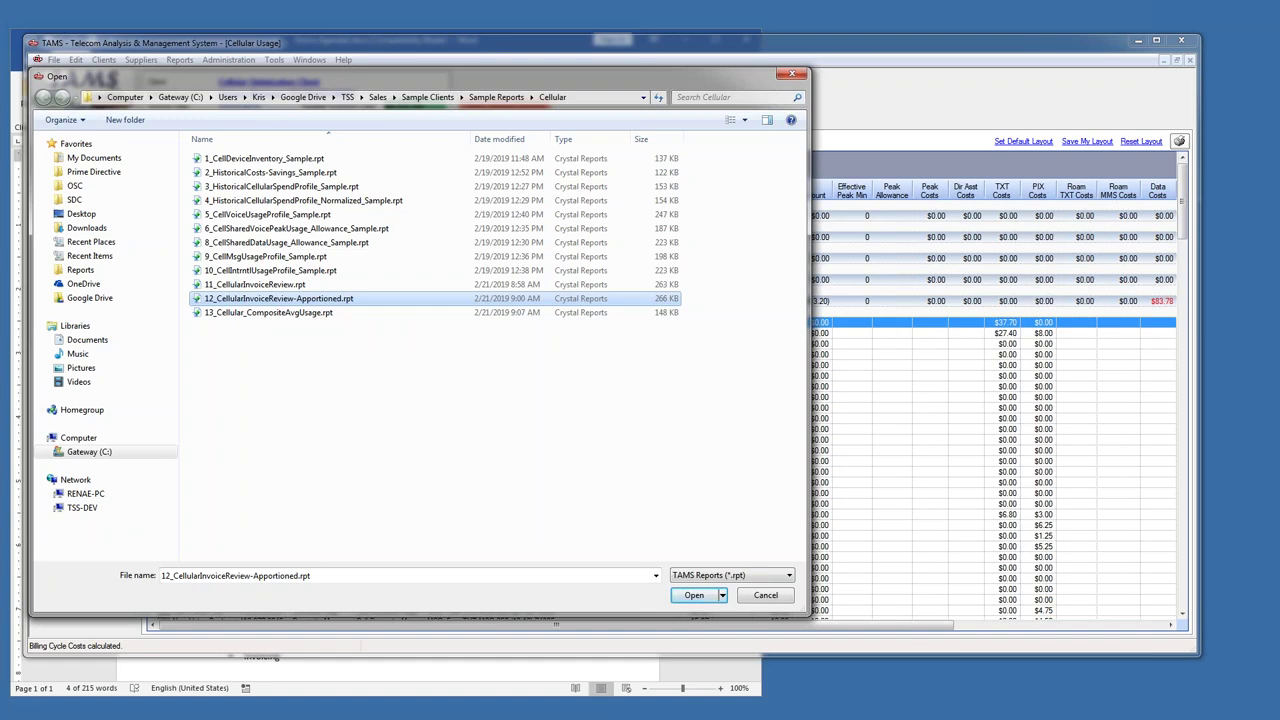
pyautogui.press('Return')
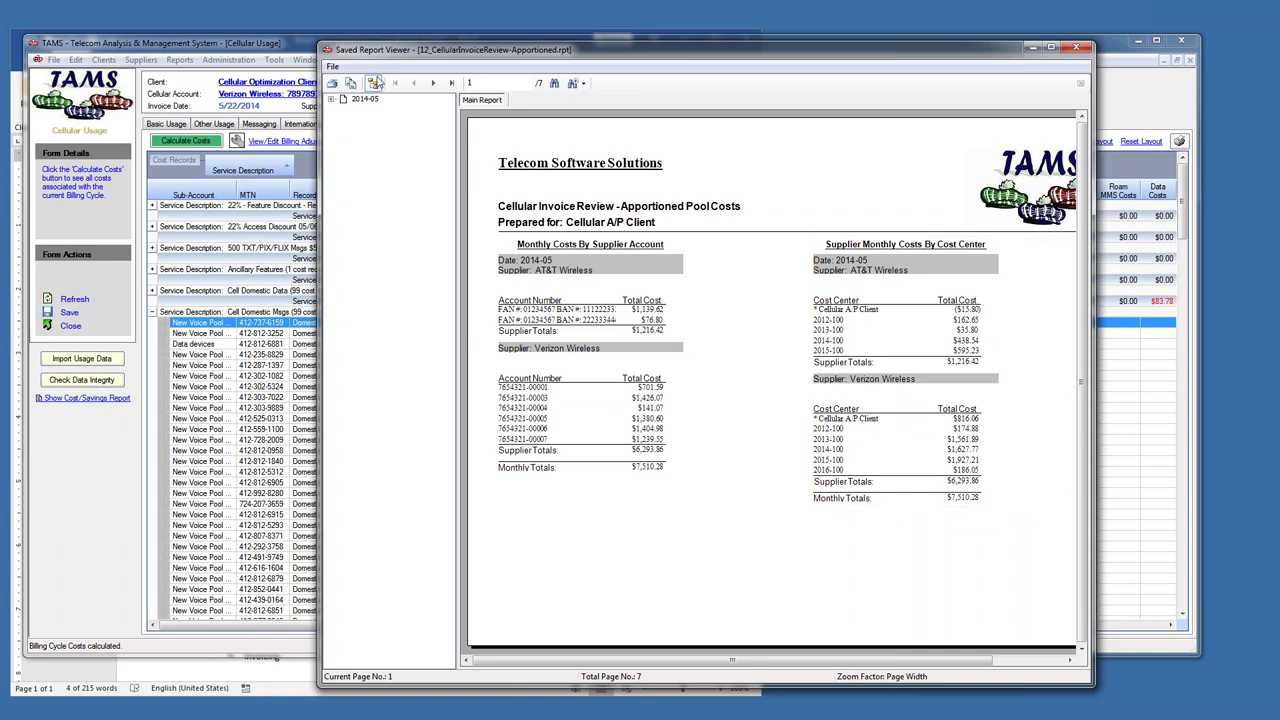
# - Widen the report viewer and page through all 7 pages, ending back on page 6
pyautogui.click(434, 84)
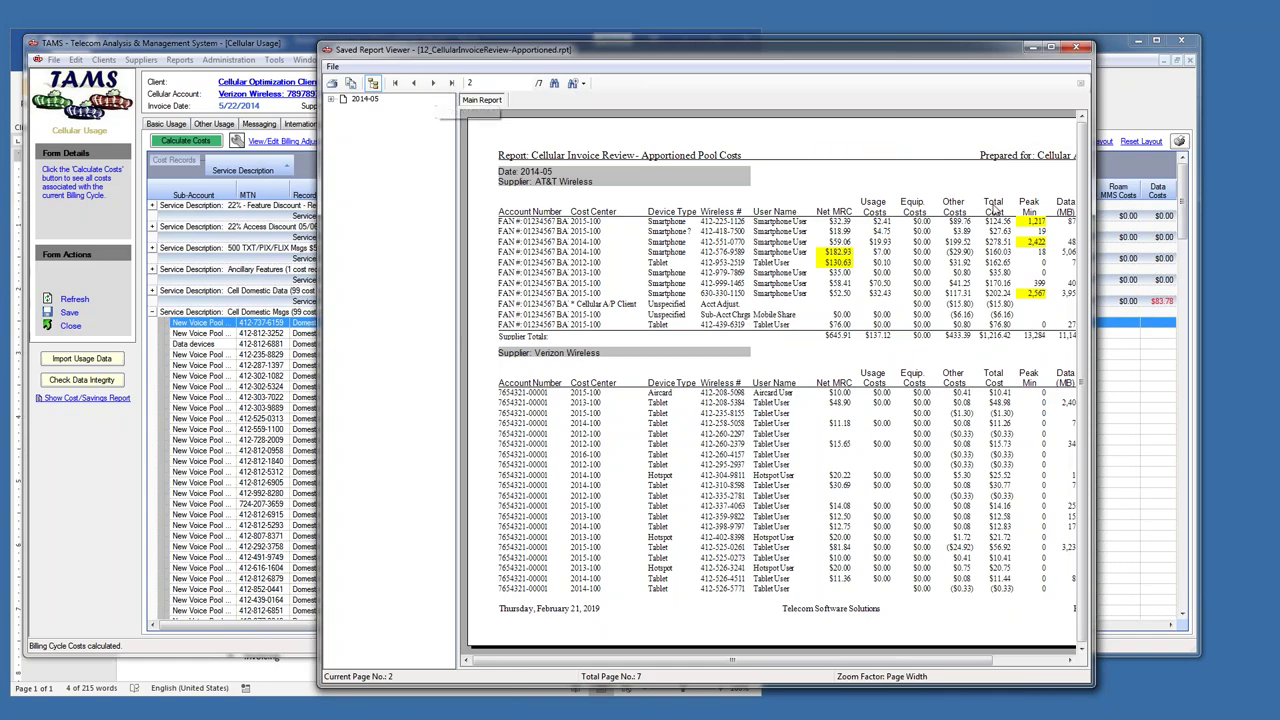
pyautogui.moveTo(321, 328); pyautogui.dragTo(63, 328)
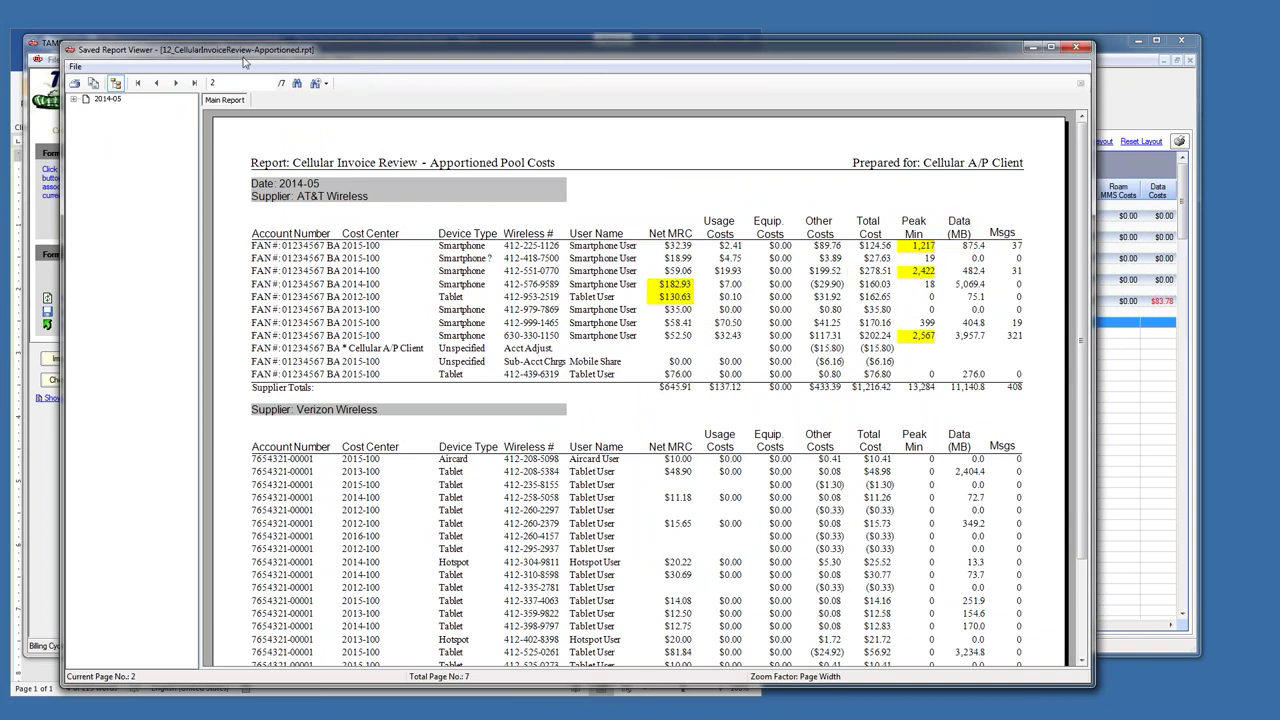
pyautogui.click(175, 83)
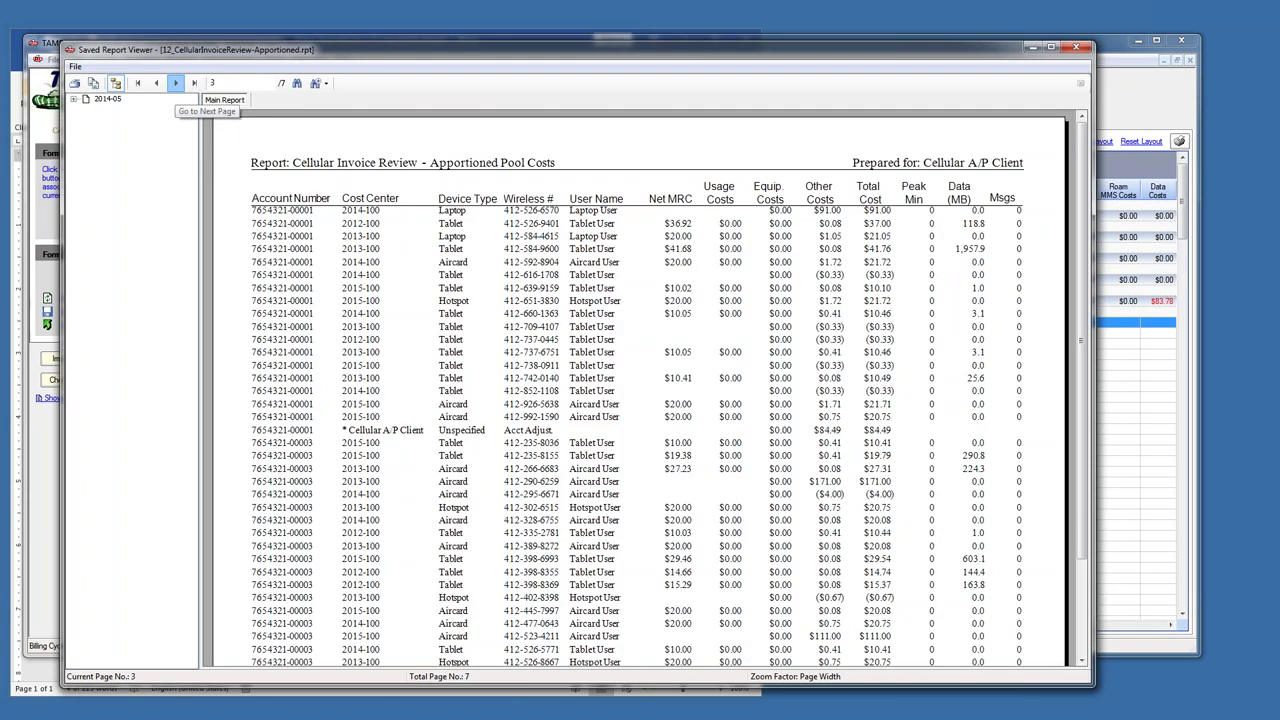
pyautogui.click(175, 83)
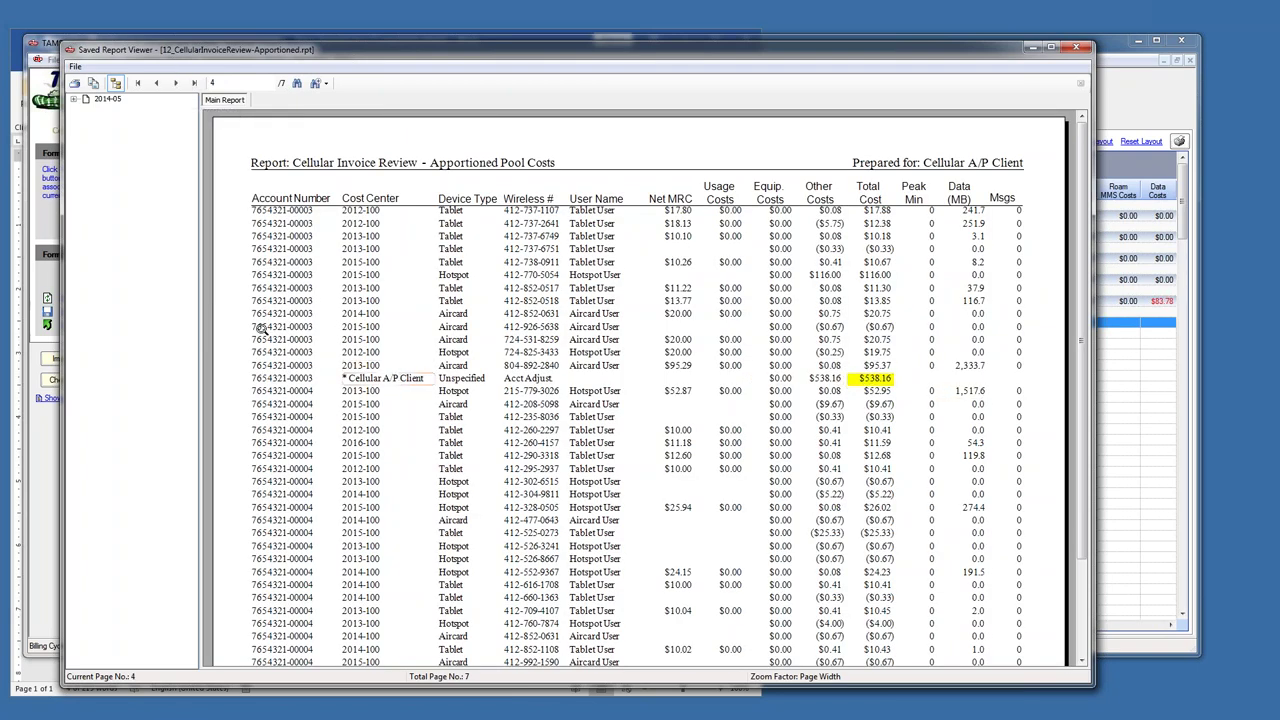
pyautogui.click(176, 86)
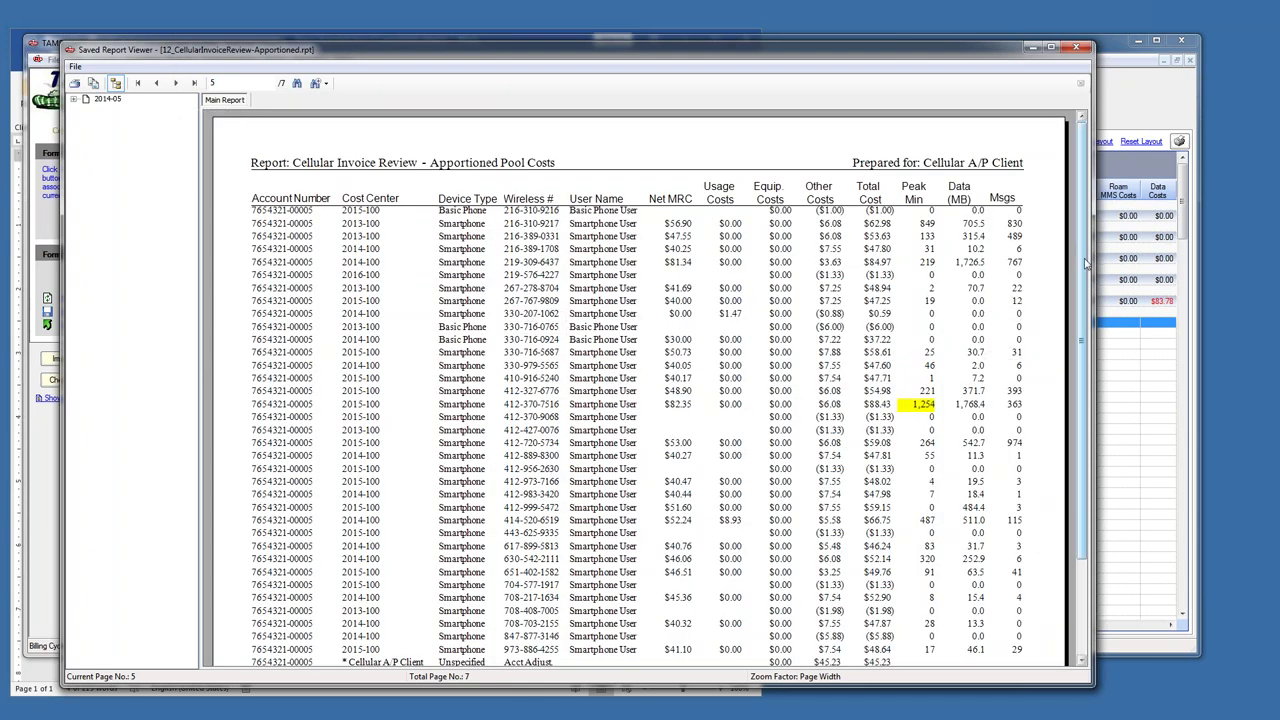
pyautogui.scroll(-3, 1087, 263)
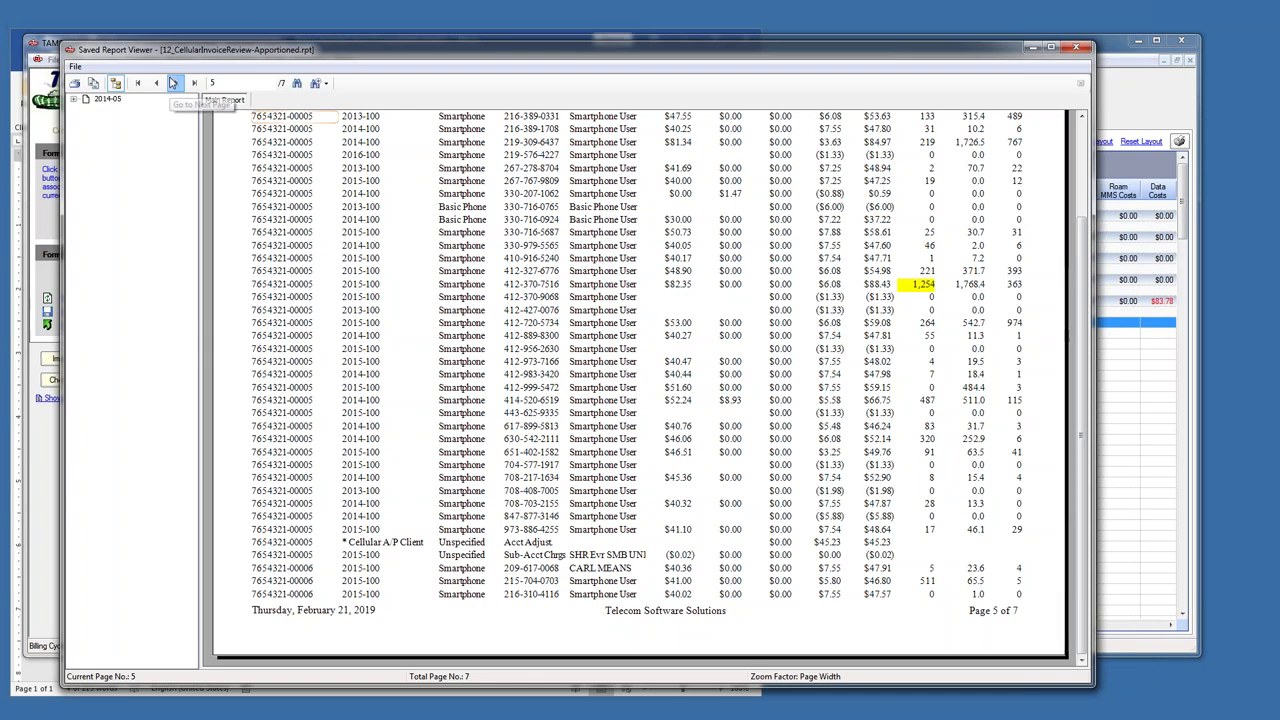
pyautogui.click(173, 83)
pyautogui.click(173, 83)
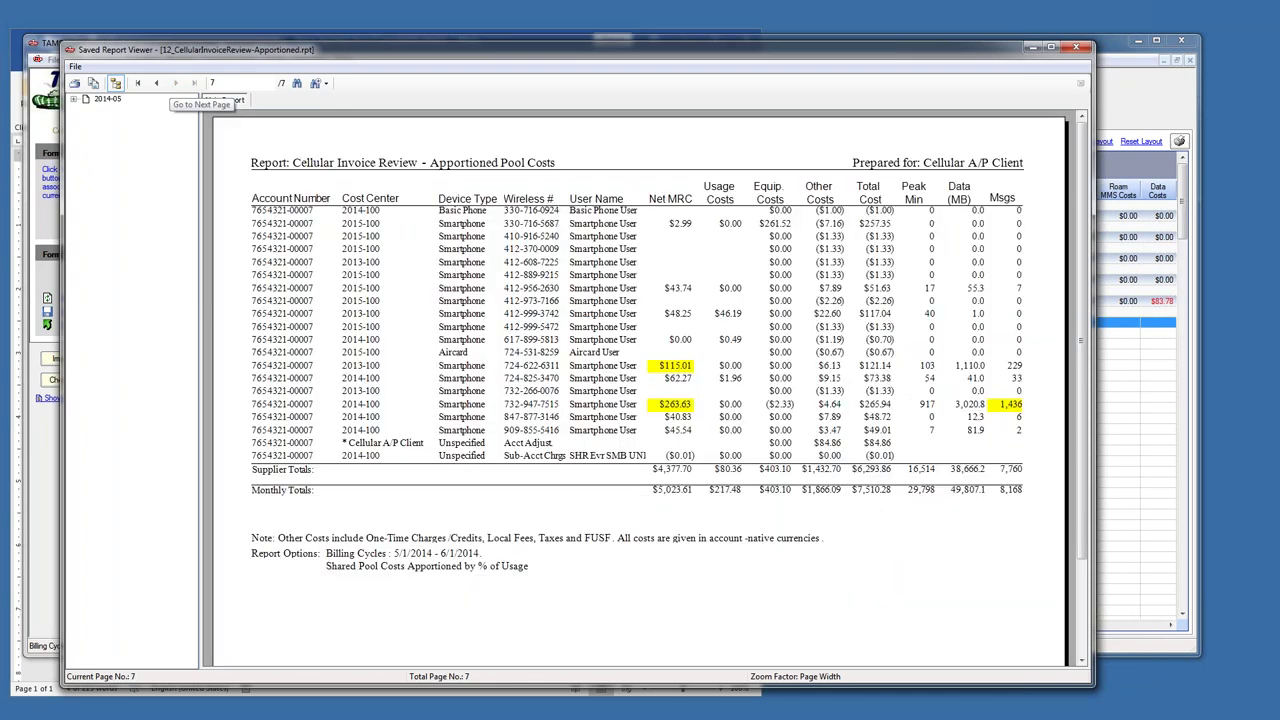
pyautogui.click(157, 84)
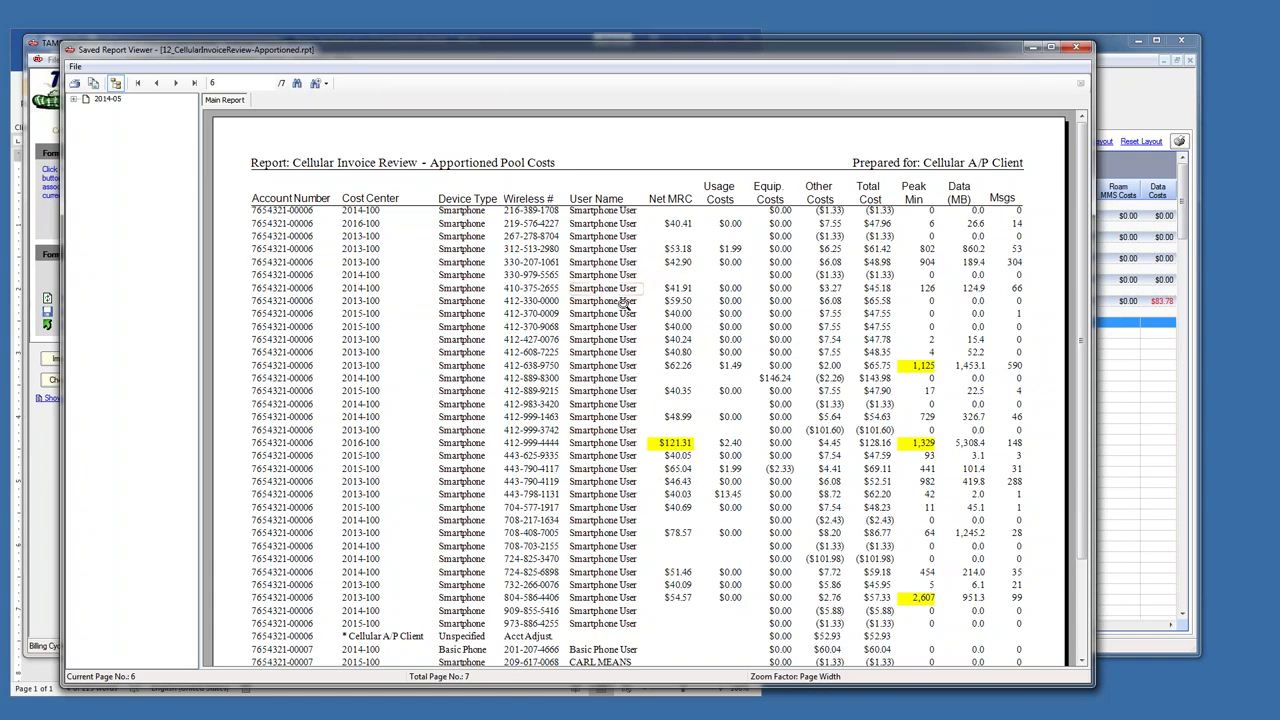
# - Close the apportioned report and the Cellular Usage form
pyautogui.click(1078, 49)
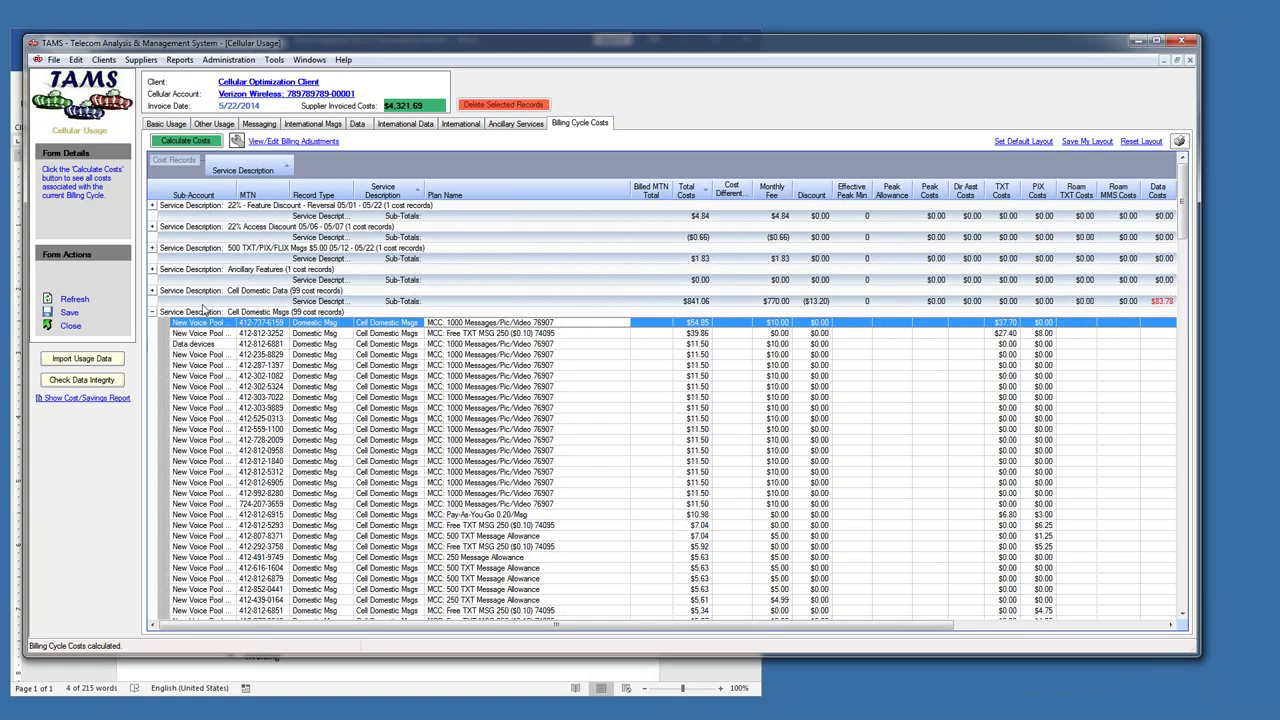
pyautogui.click(153, 313)
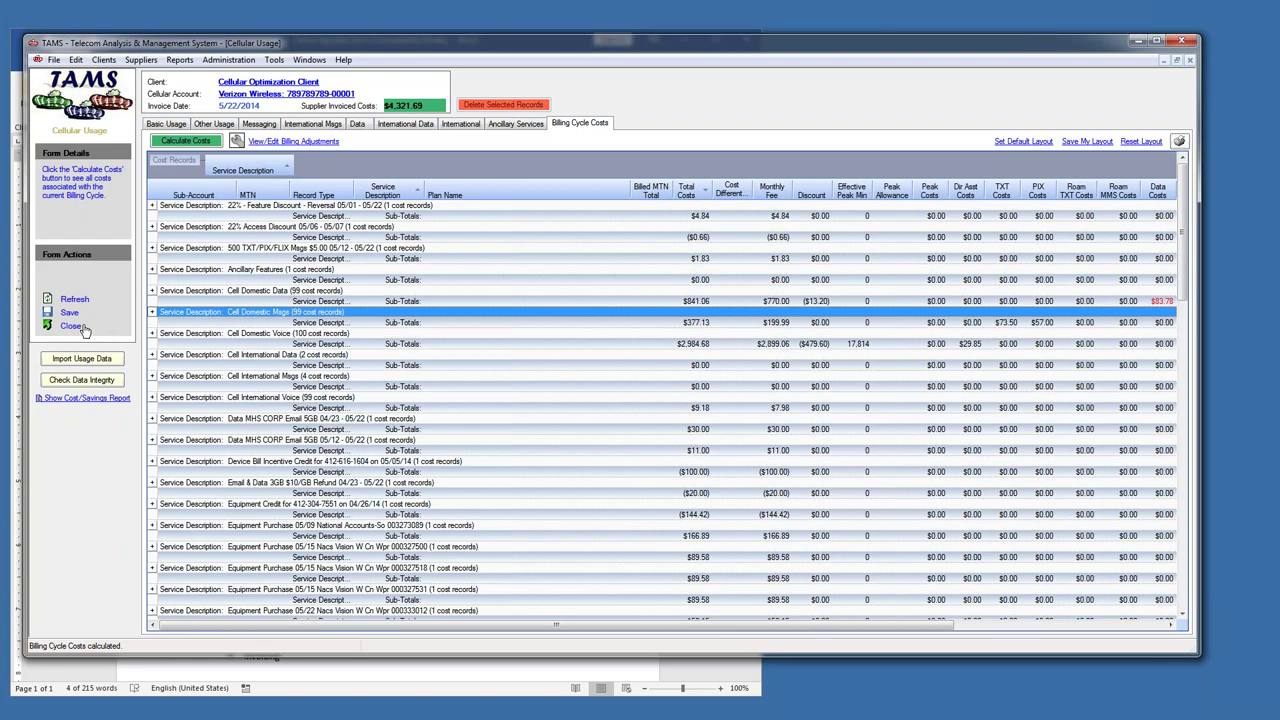
pyautogui.click(74, 327)
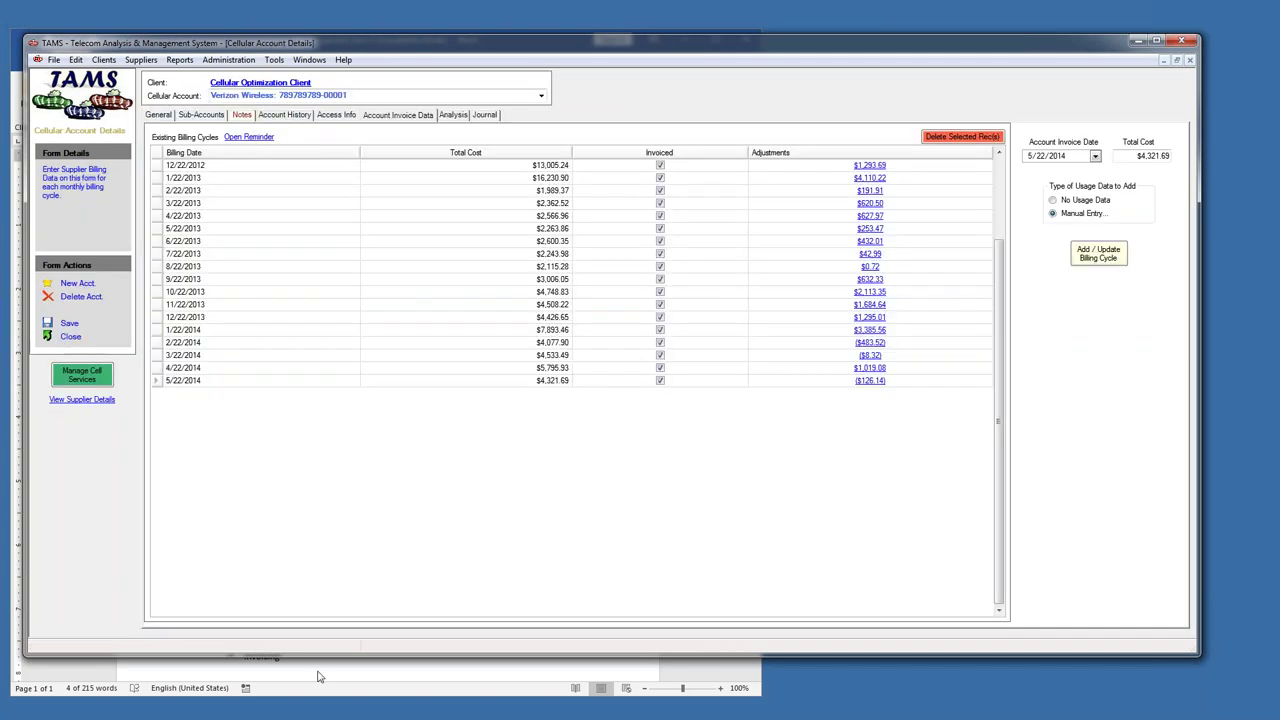
# - Highlight the Project Services bullet in the agenda document
pyautogui.click(315, 687)
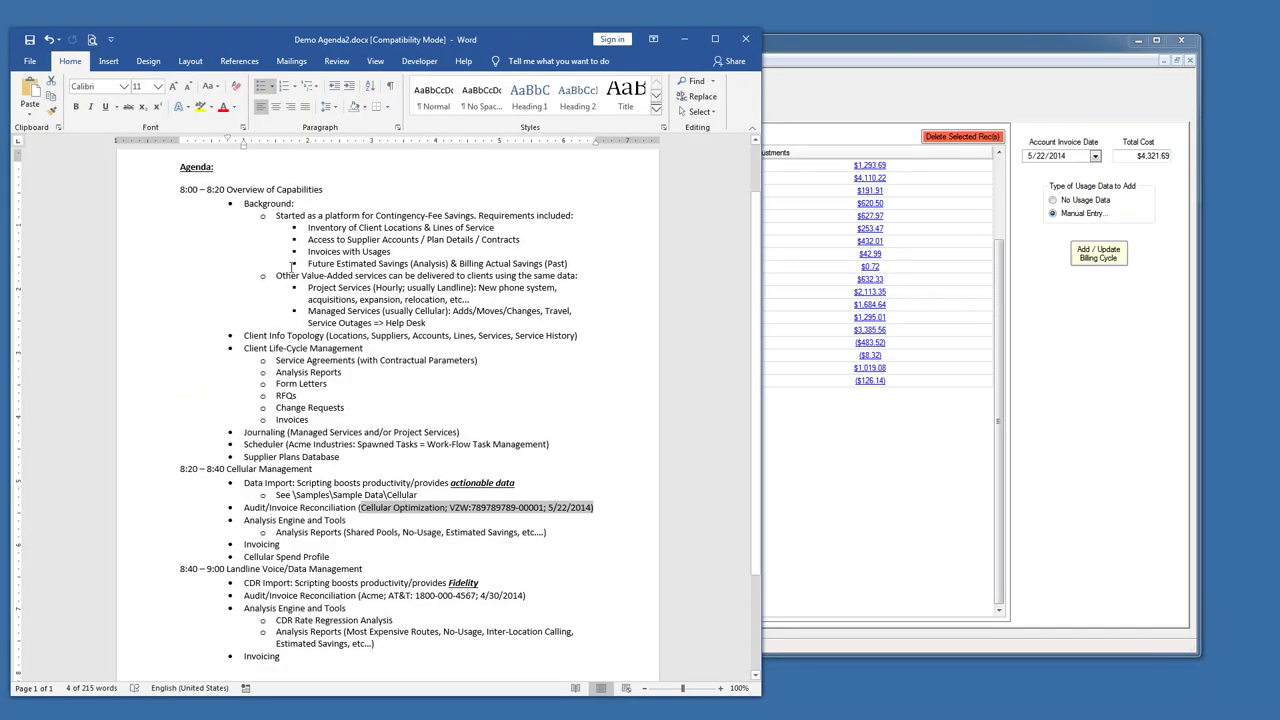
pyautogui.moveTo(310, 288); pyautogui.dragTo(557, 288)
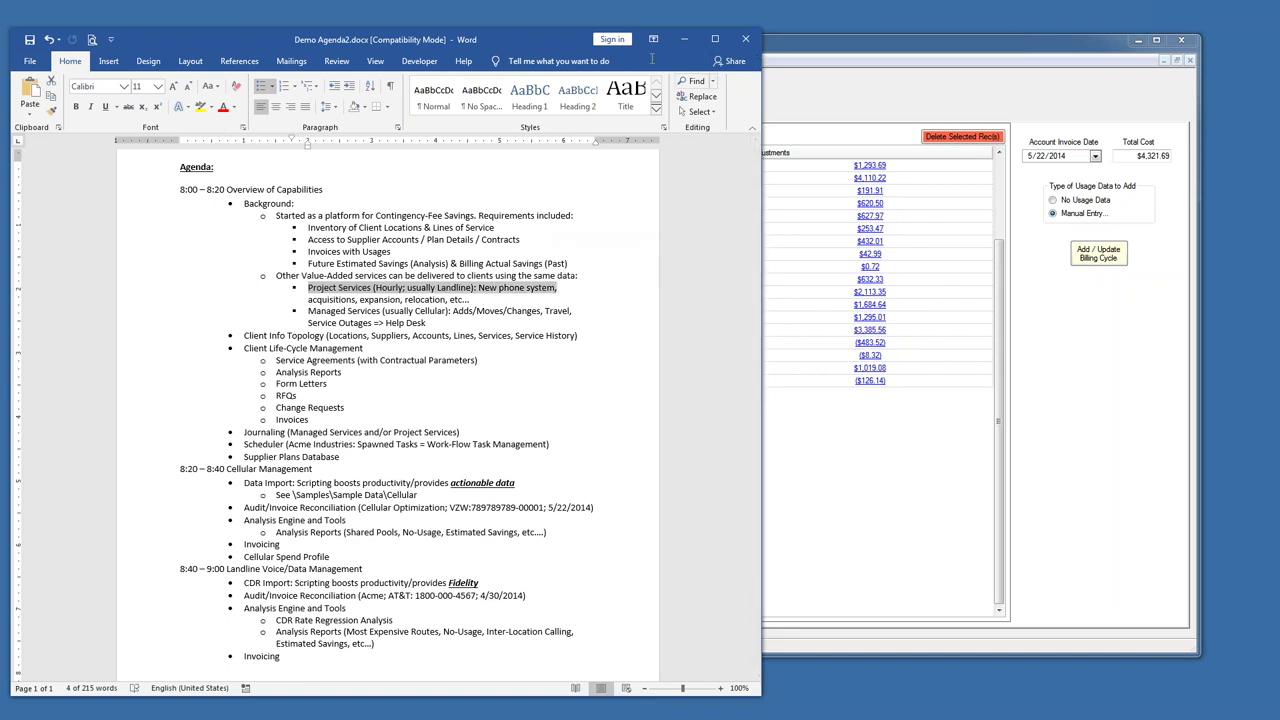
pyautogui.click(831, 48)
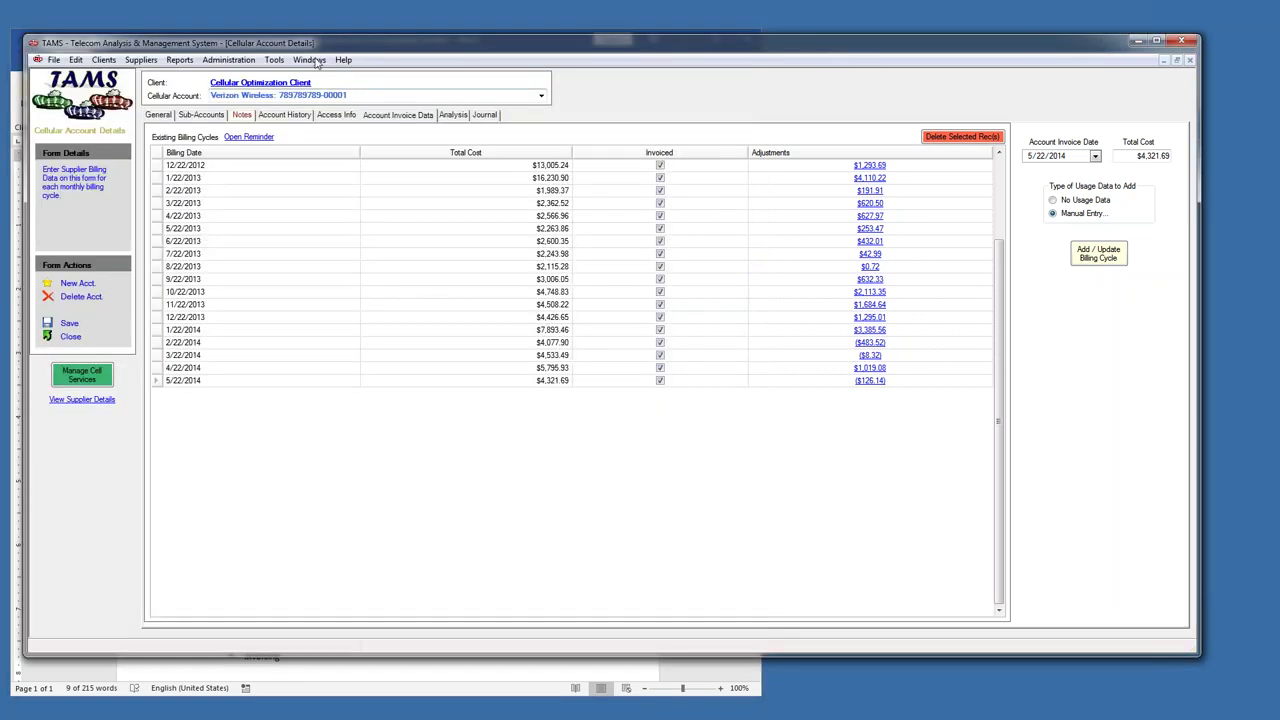
# - Open Acme Industries' client details from the Search for Client Name form
pyautogui.click(288, 84)
pyautogui.click(309, 60)
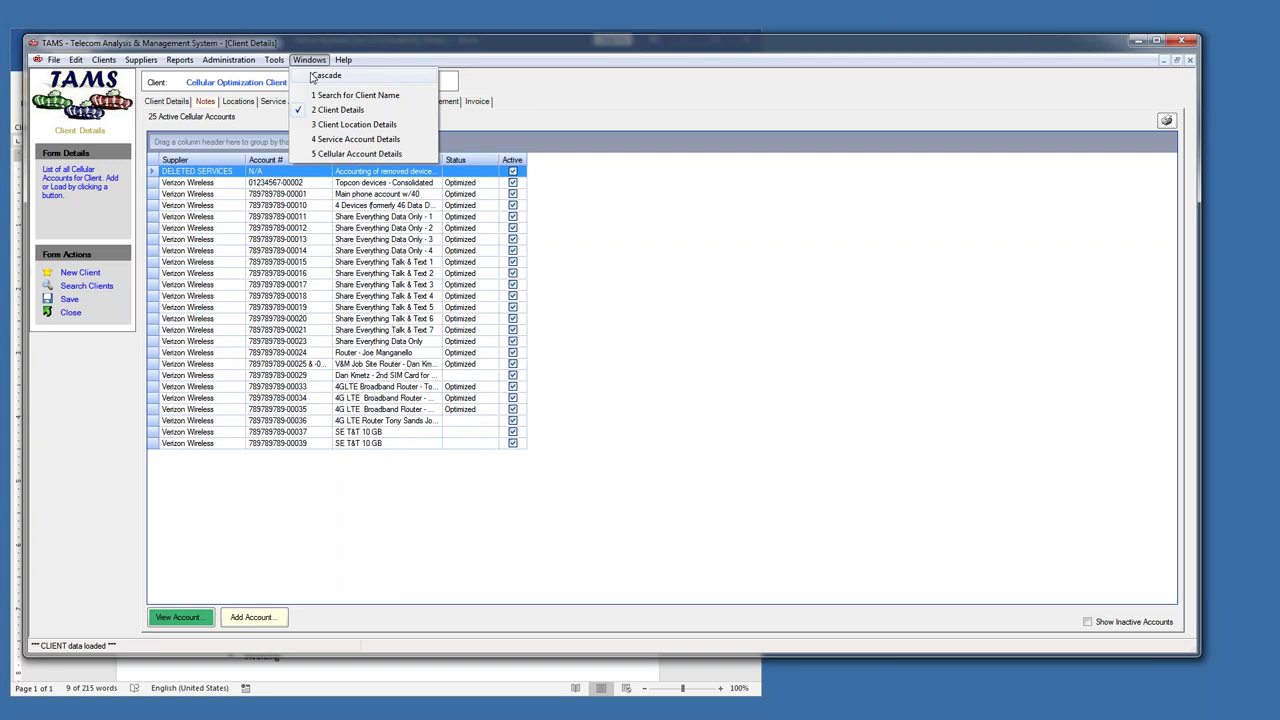
pyautogui.click(340, 101)
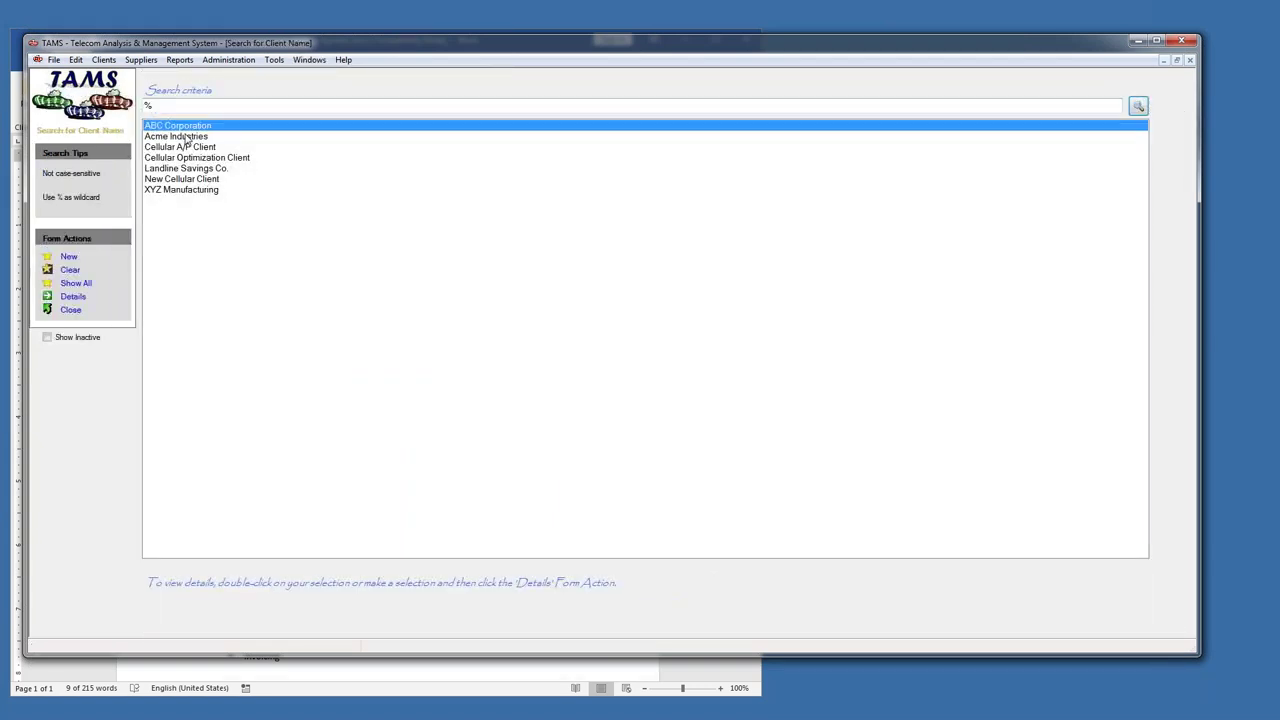
pyautogui.doubleClick(186, 137)
# - Review Acme Industries' service agreement terms: hourly rate, length, fee percentage and billable duration
pyautogui.click(414, 102)
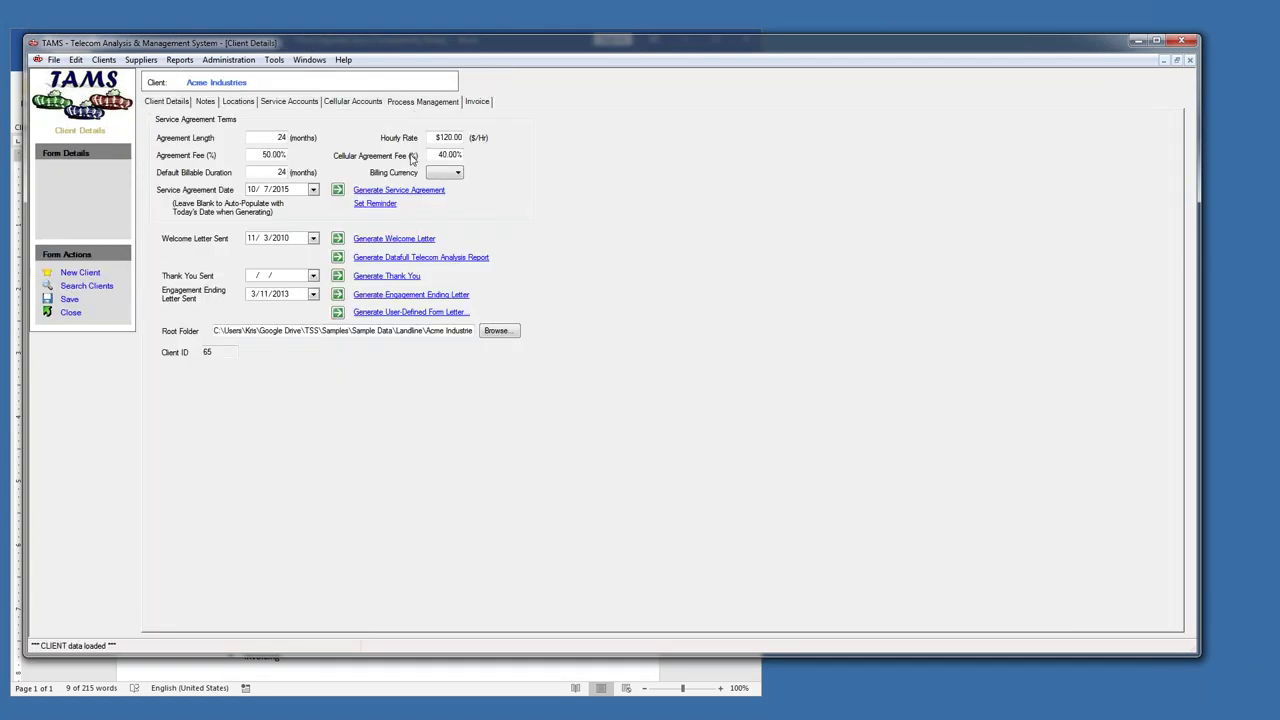
pyautogui.click(432, 140)
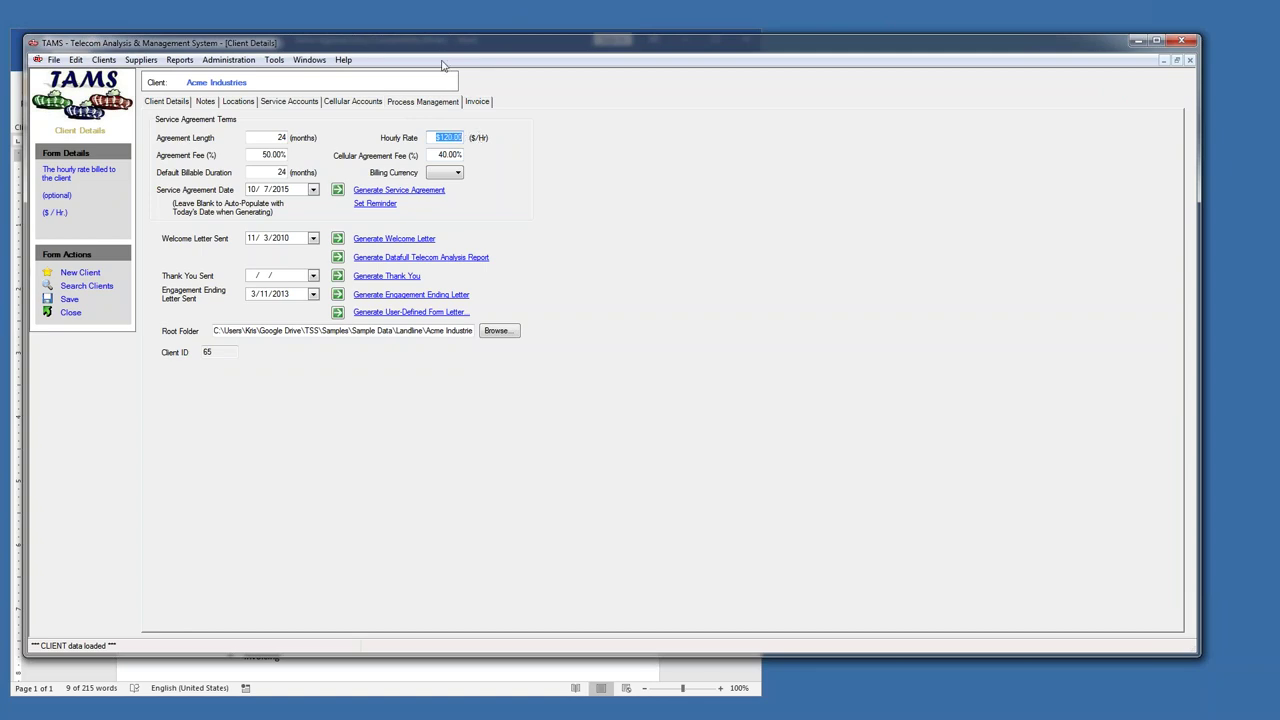
pyautogui.moveTo(442, 55); pyautogui.dragTo(556, 92)
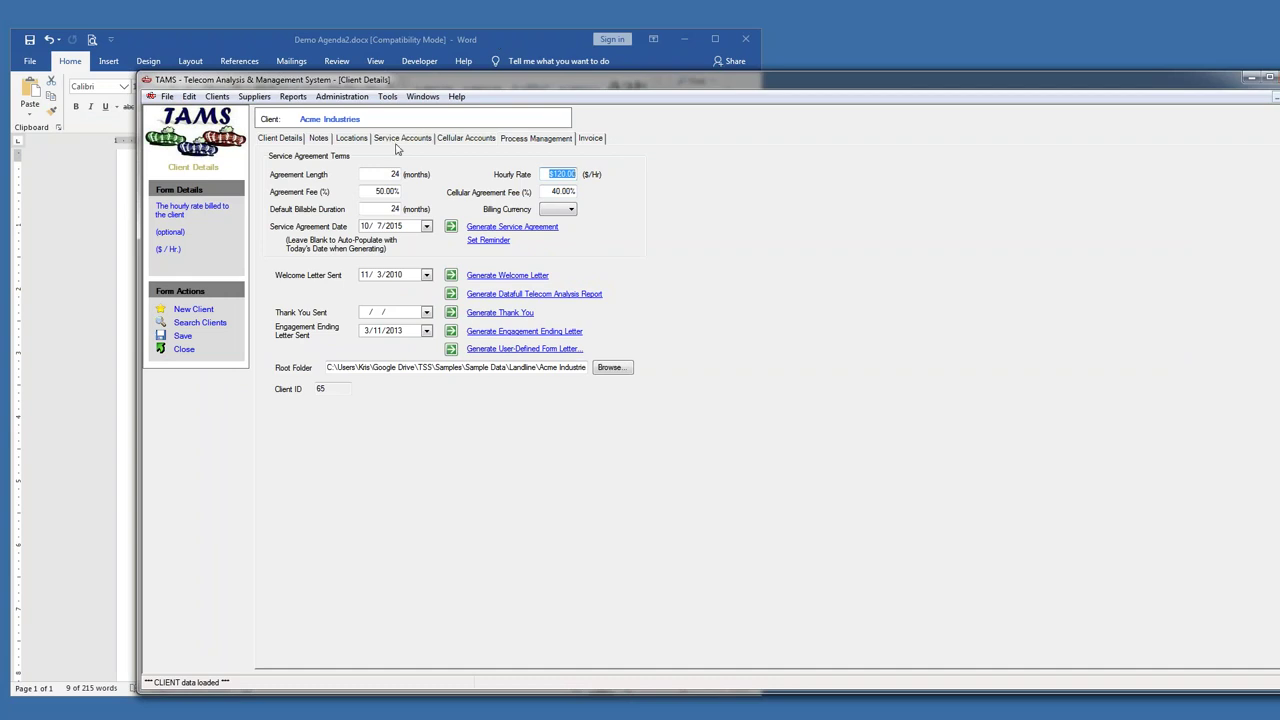
pyautogui.click(392, 174)
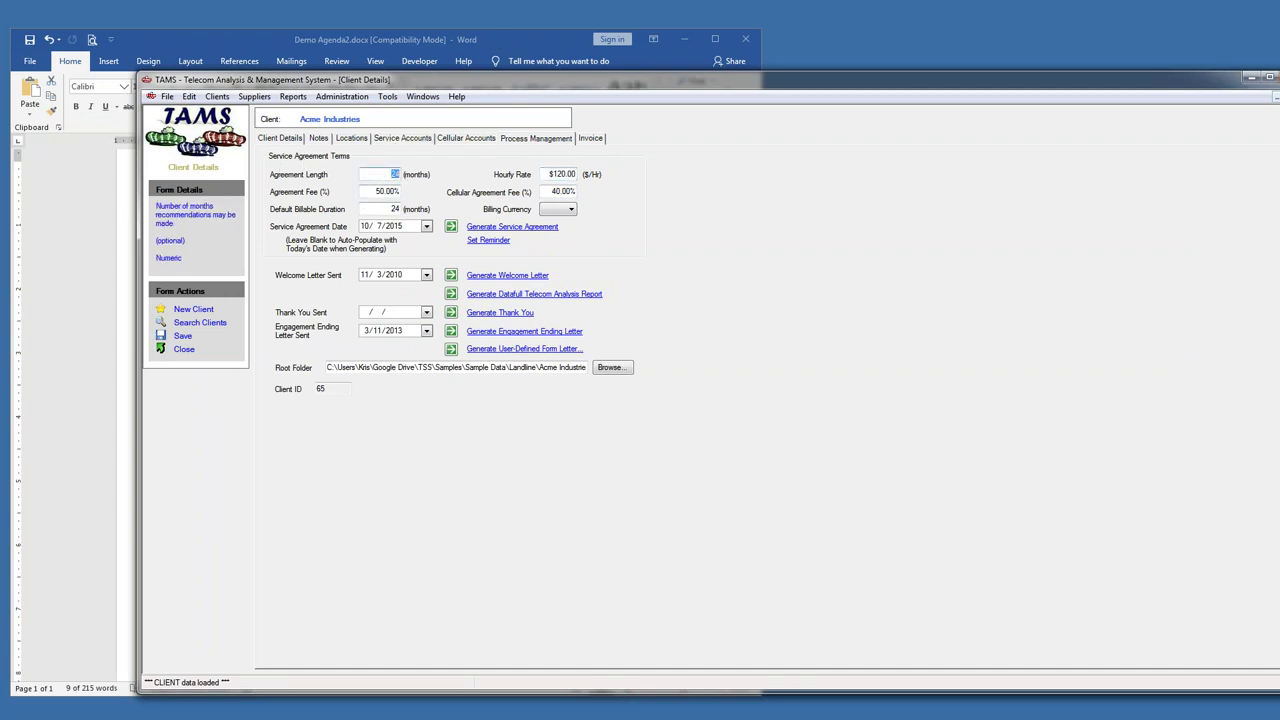
pyautogui.click(372, 190)
pyautogui.click(393, 208)
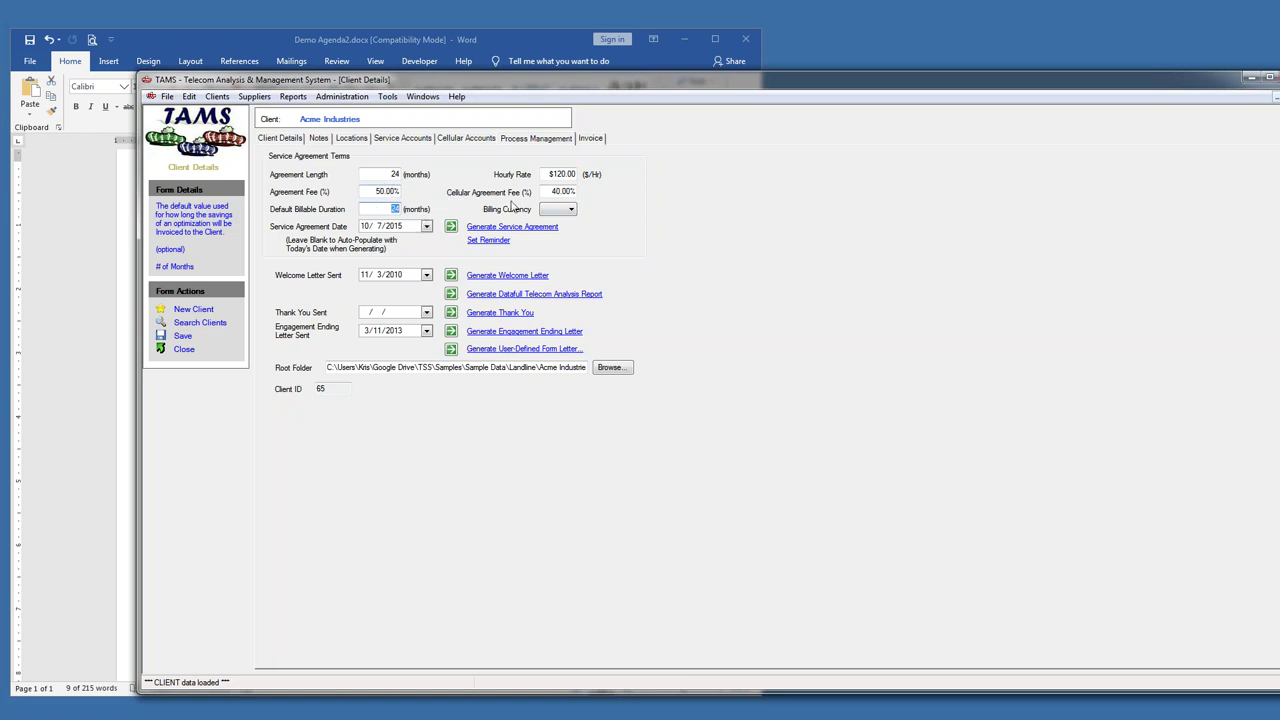
# - Check the billing currency options, then generate Acme Industries' service agreement letter
pyautogui.click(562, 210)
pyautogui.click(612, 206)
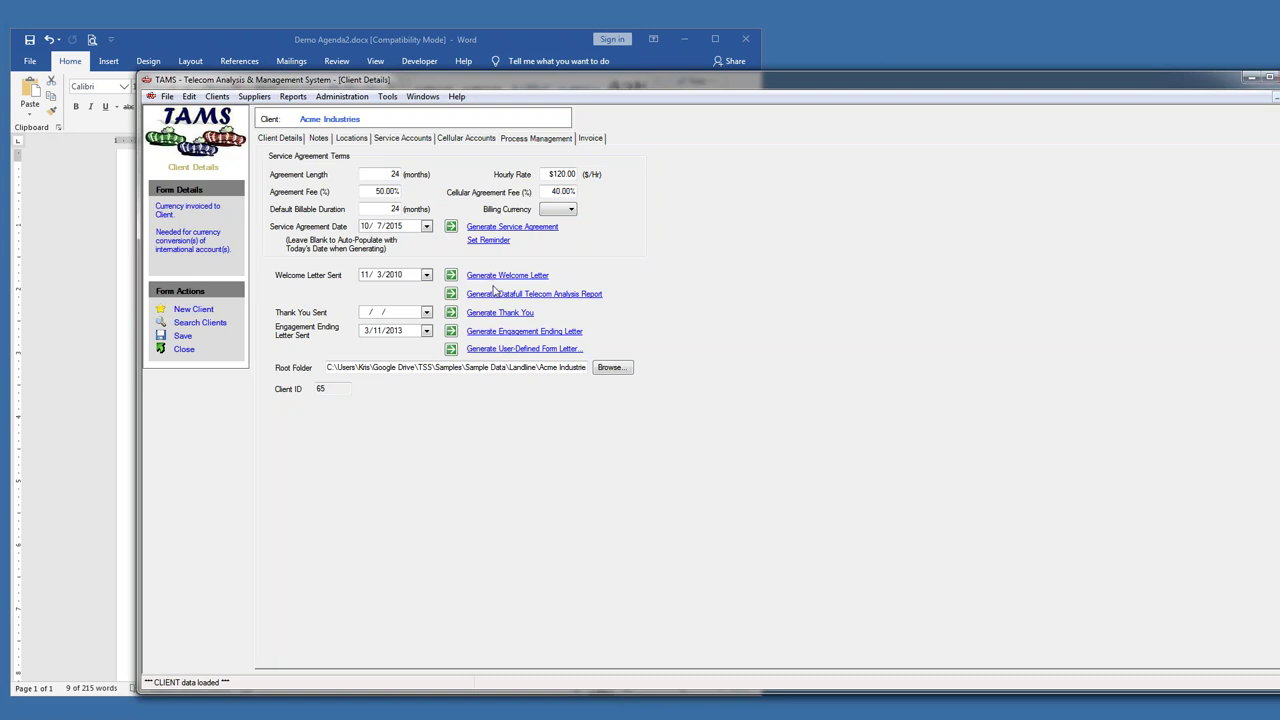
pyautogui.click(509, 229)
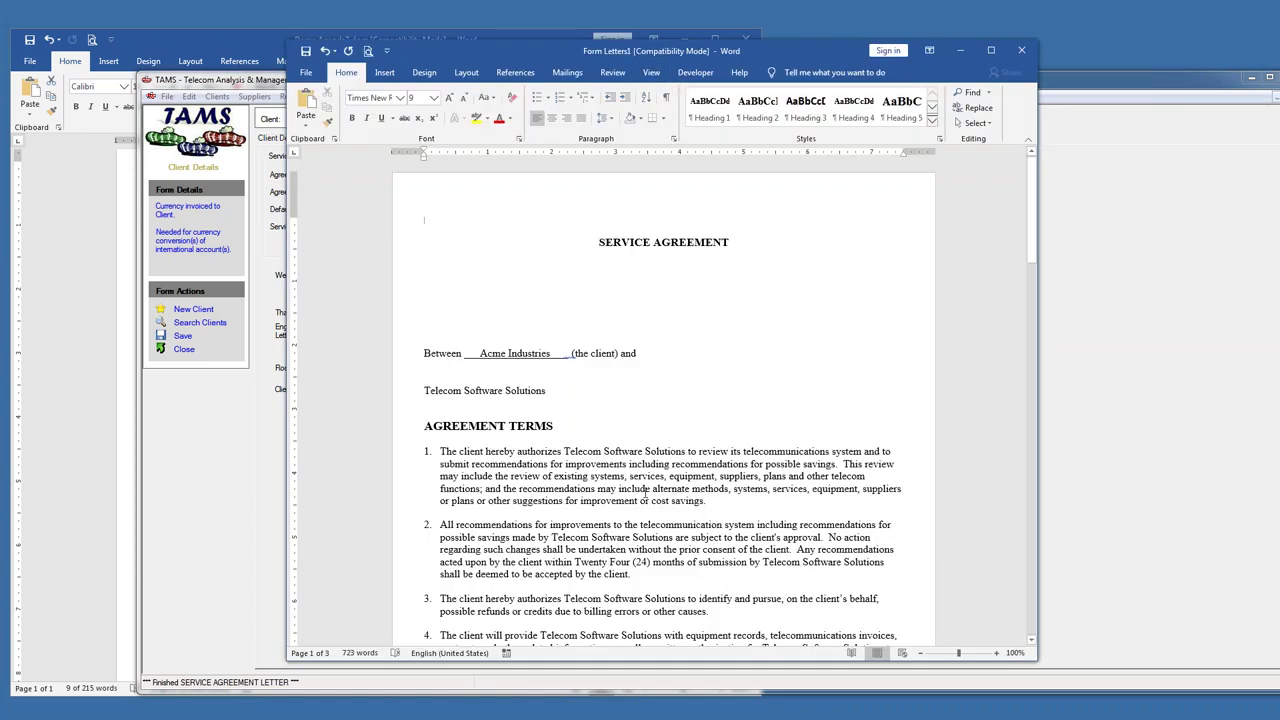
# - Select the opening text of the generated Acme Industries service agreement and scroll through it
pyautogui.moveTo(567, 235); pyautogui.dragTo(688, 452)
pyautogui.scroll(-4, 703, 352)
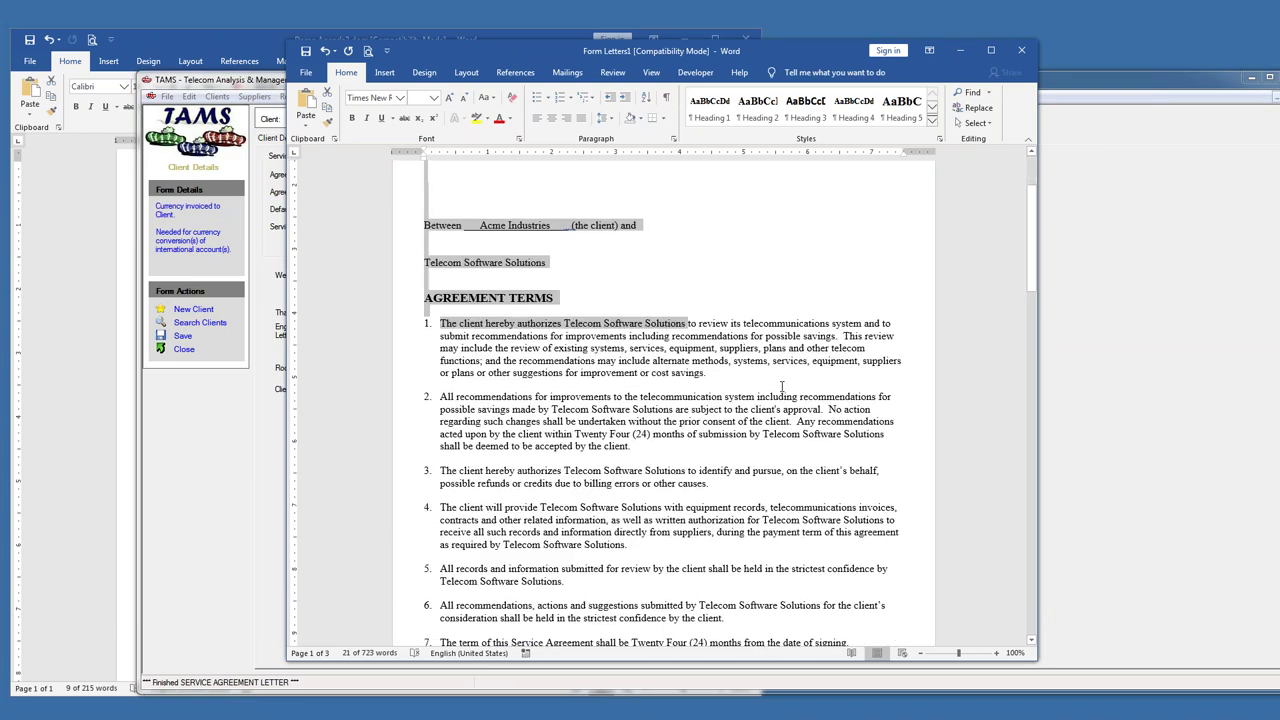
pyautogui.scroll(-5, 703, 352)
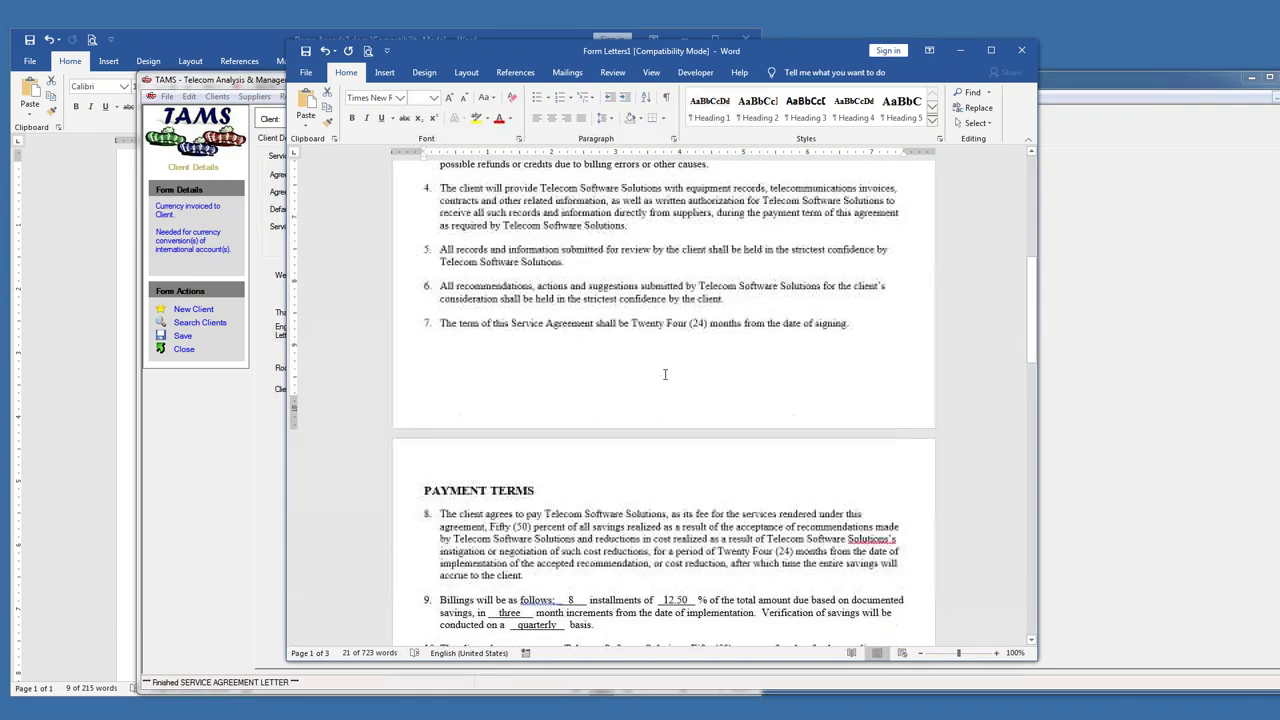
pyautogui.scroll(4, 664, 372)
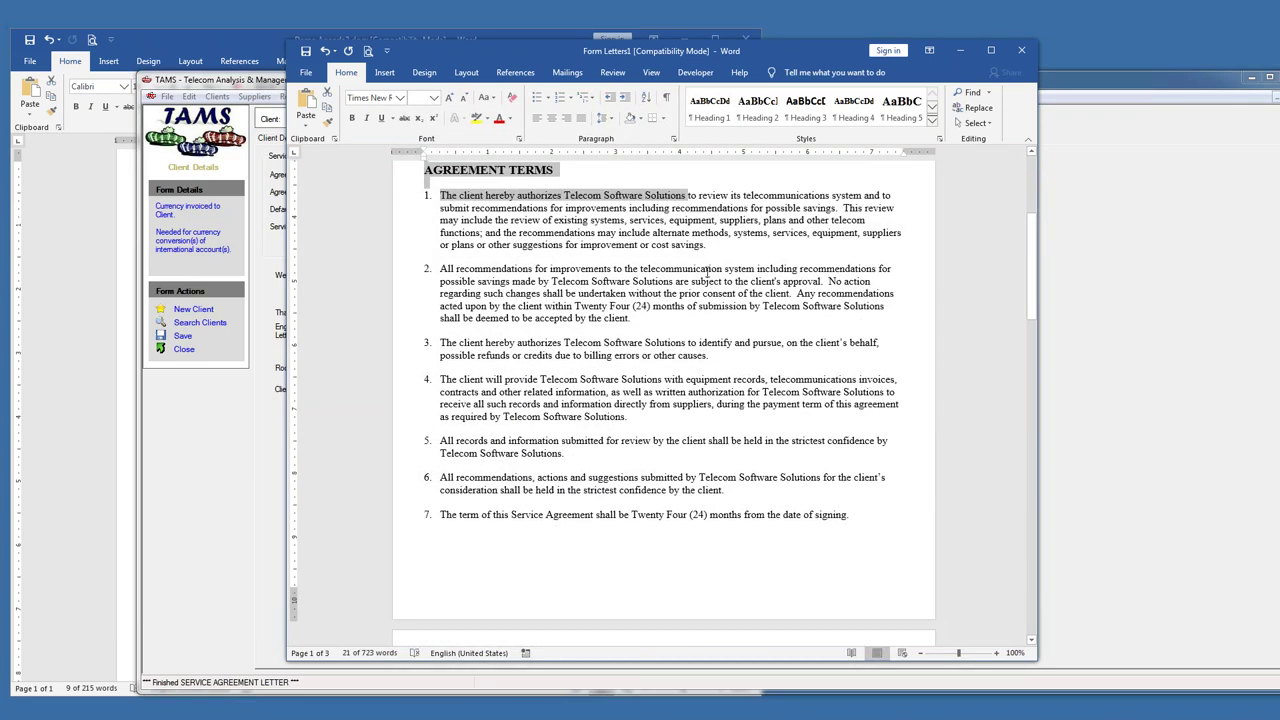
# - Close the agreement without saving and select the Agreement Fee value in TAMS
pyautogui.click(1018, 52)
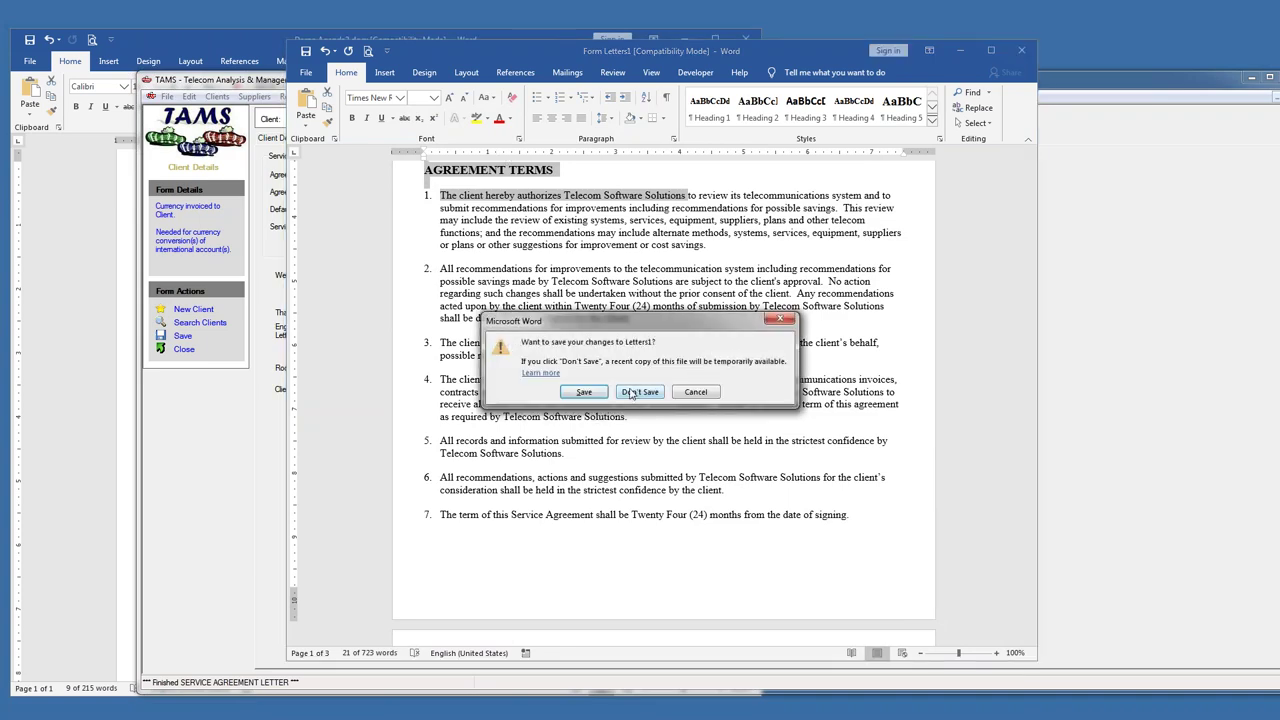
pyautogui.click(638, 392)
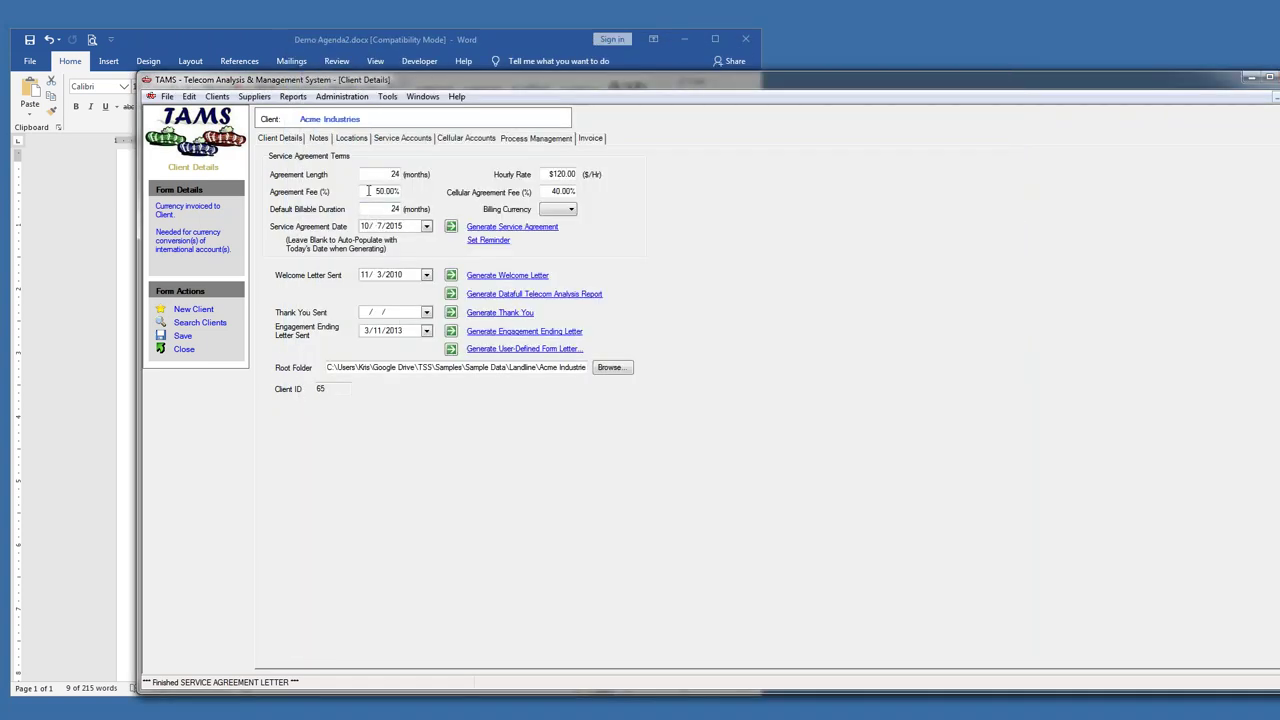
pyautogui.moveTo(368, 190); pyautogui.dragTo(405, 188)
pyautogui.press('Tab')
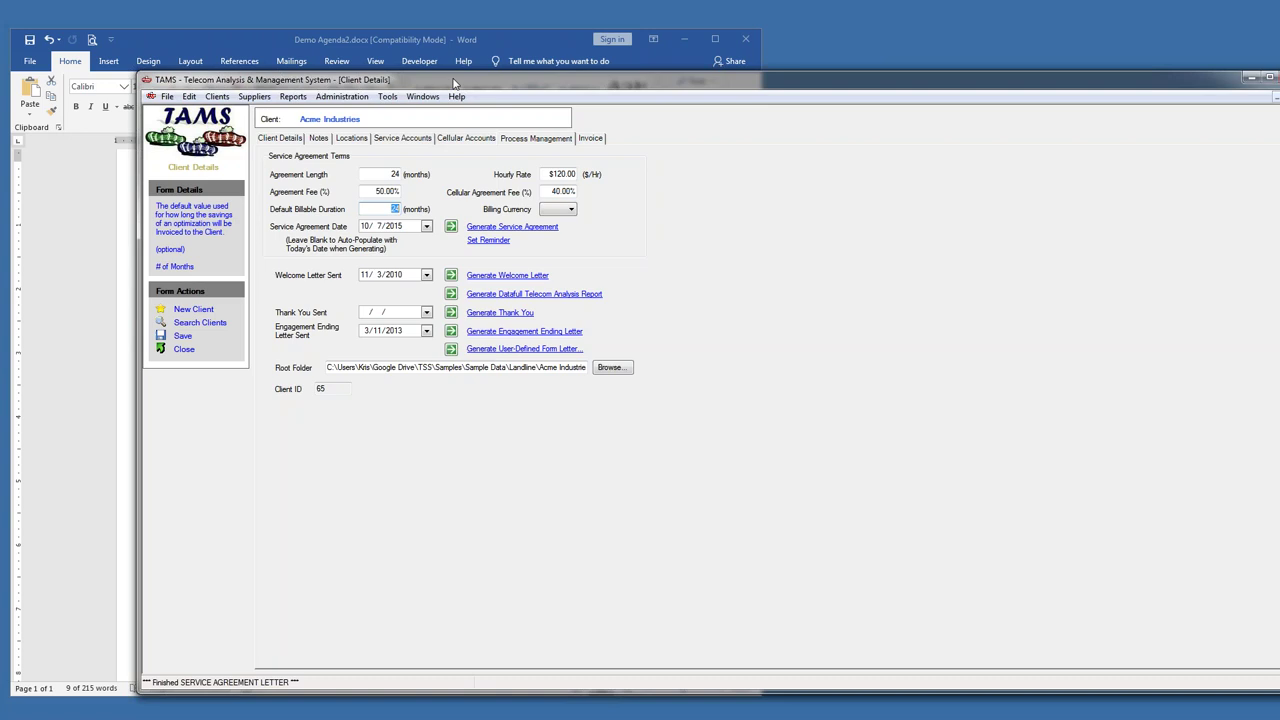
pyautogui.click(167, 96)
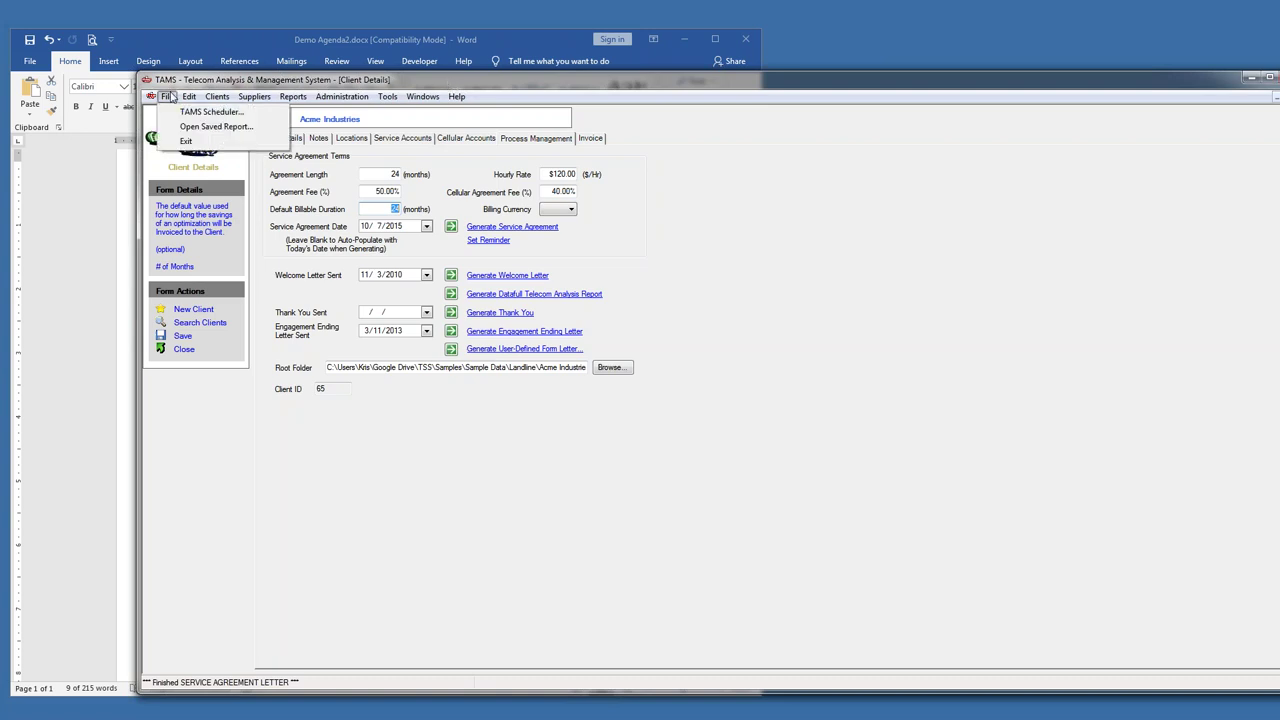
pyautogui.click(205, 126)
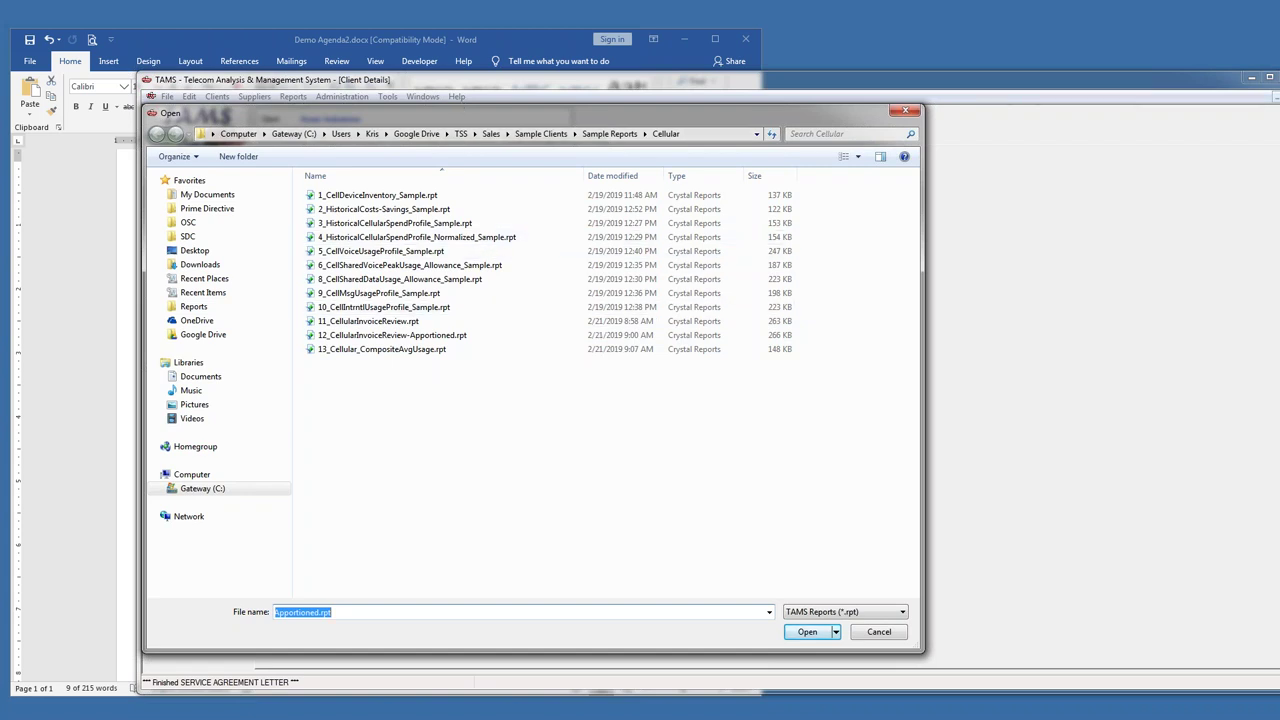
pyautogui.click(446, 46)
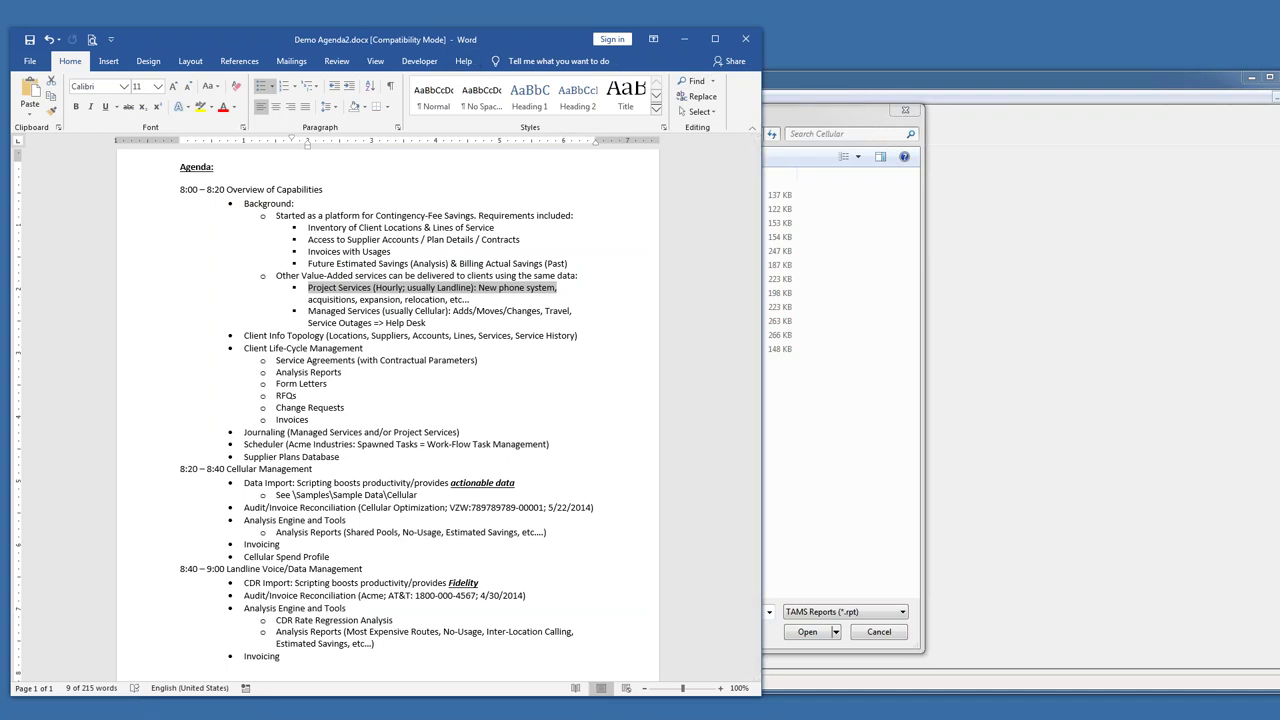
pyautogui.click(800, 520)
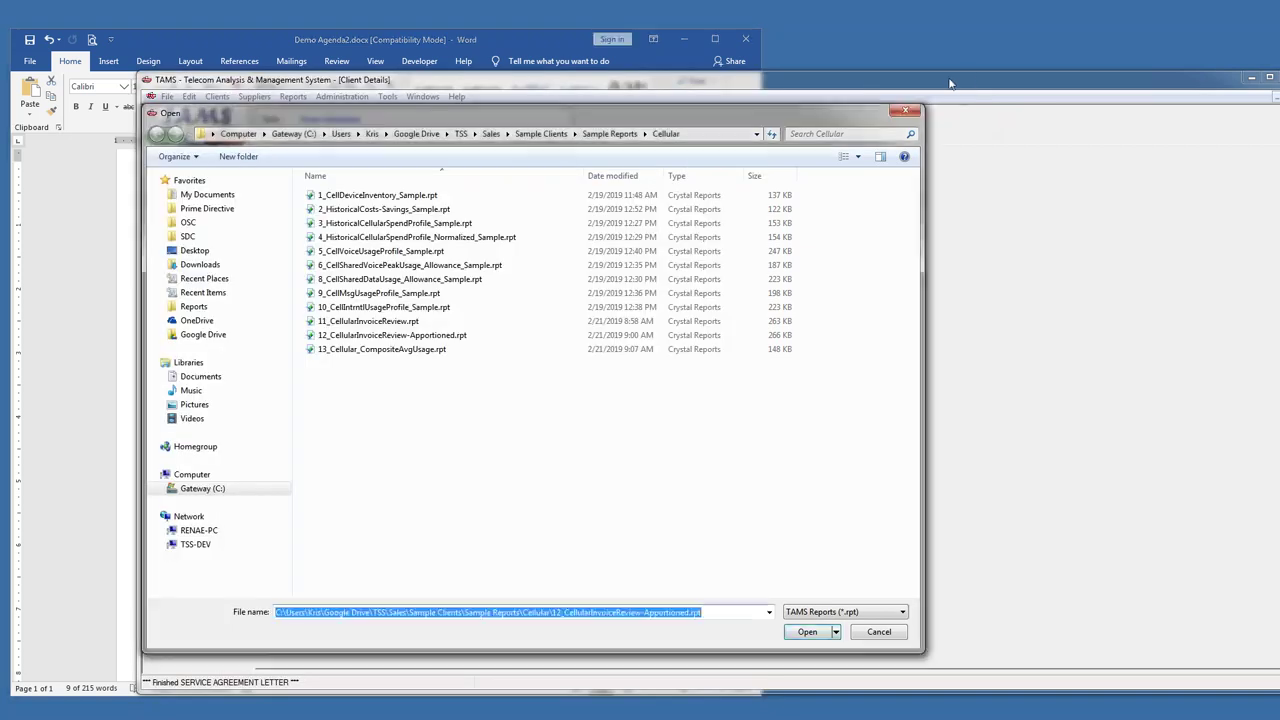
pyautogui.click(888, 640)
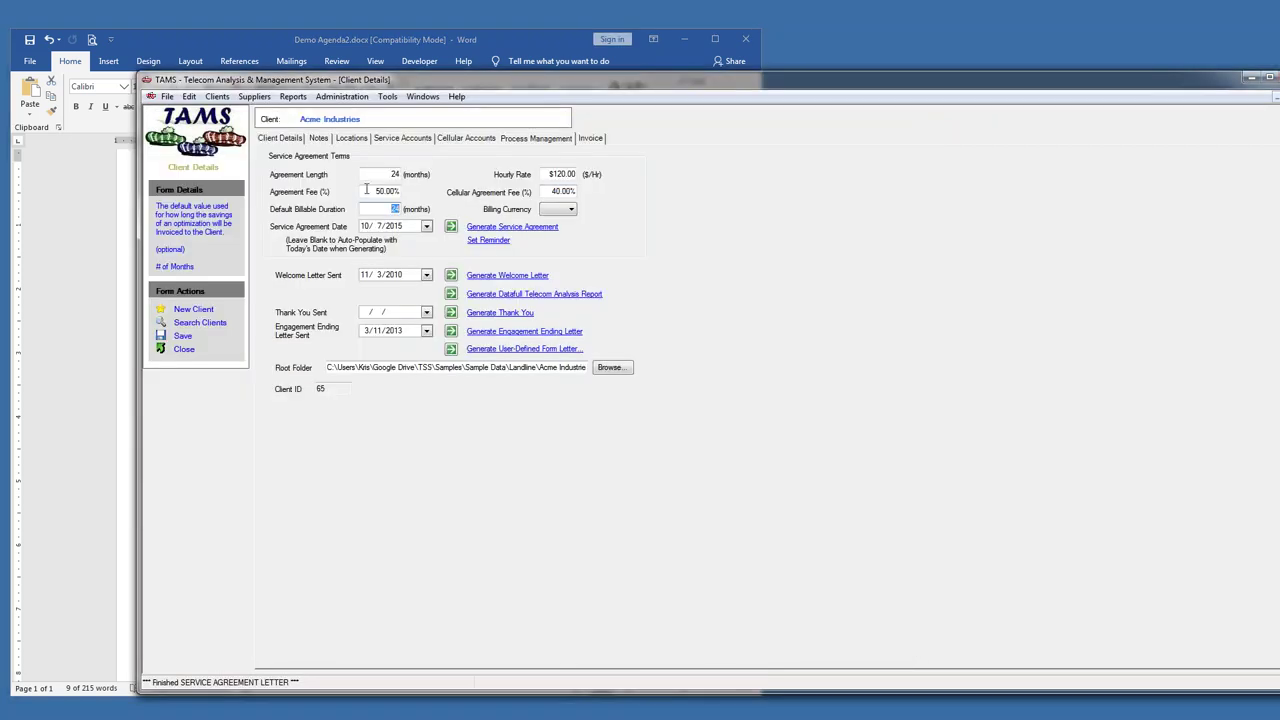
pyautogui.moveTo(366, 190); pyautogui.dragTo(409, 185)
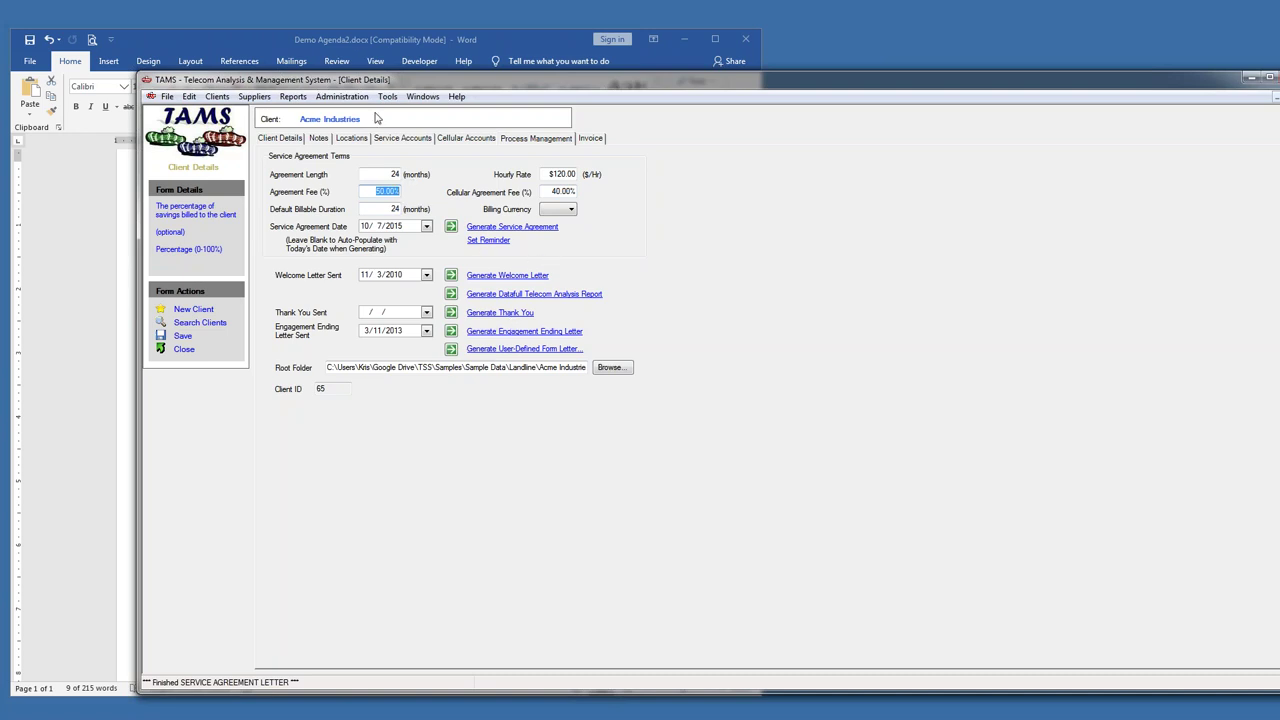
# - Cancel a root folder change, then generate a letter from the top cellular retained agreement .dot template
pyautogui.click(609, 367)
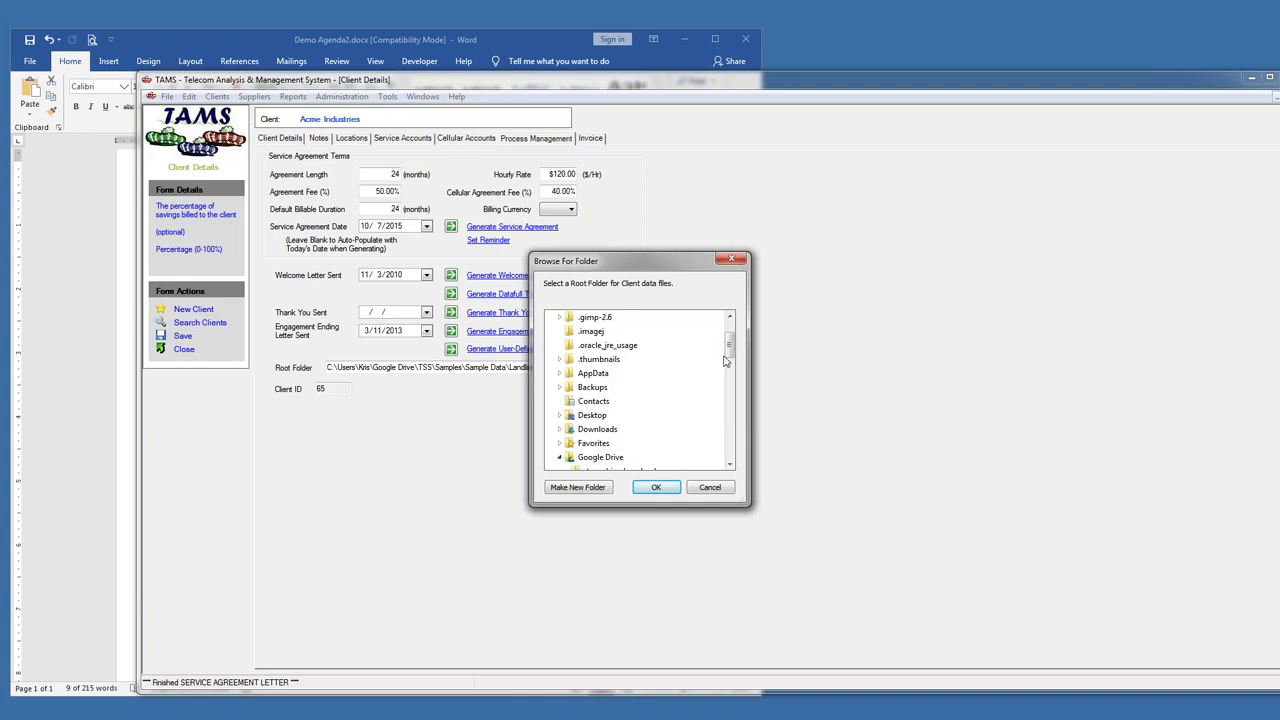
pyautogui.click(710, 487)
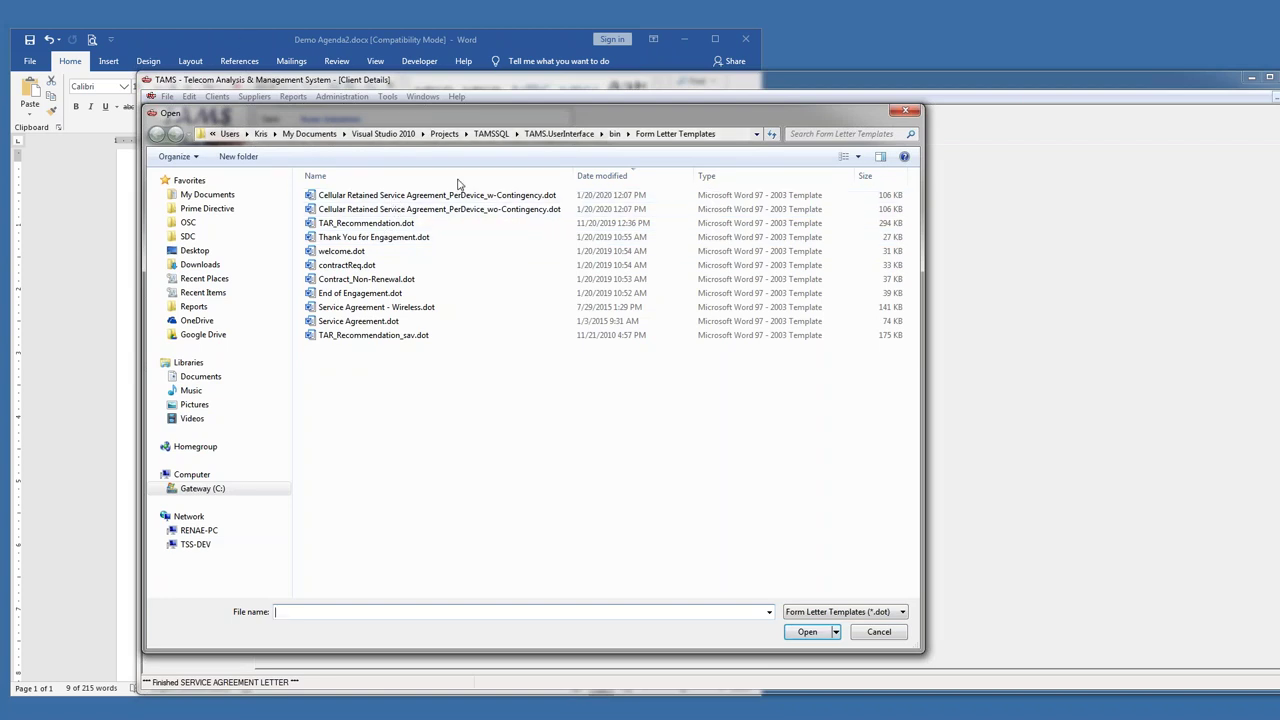
pyautogui.doubleClick(451, 198)
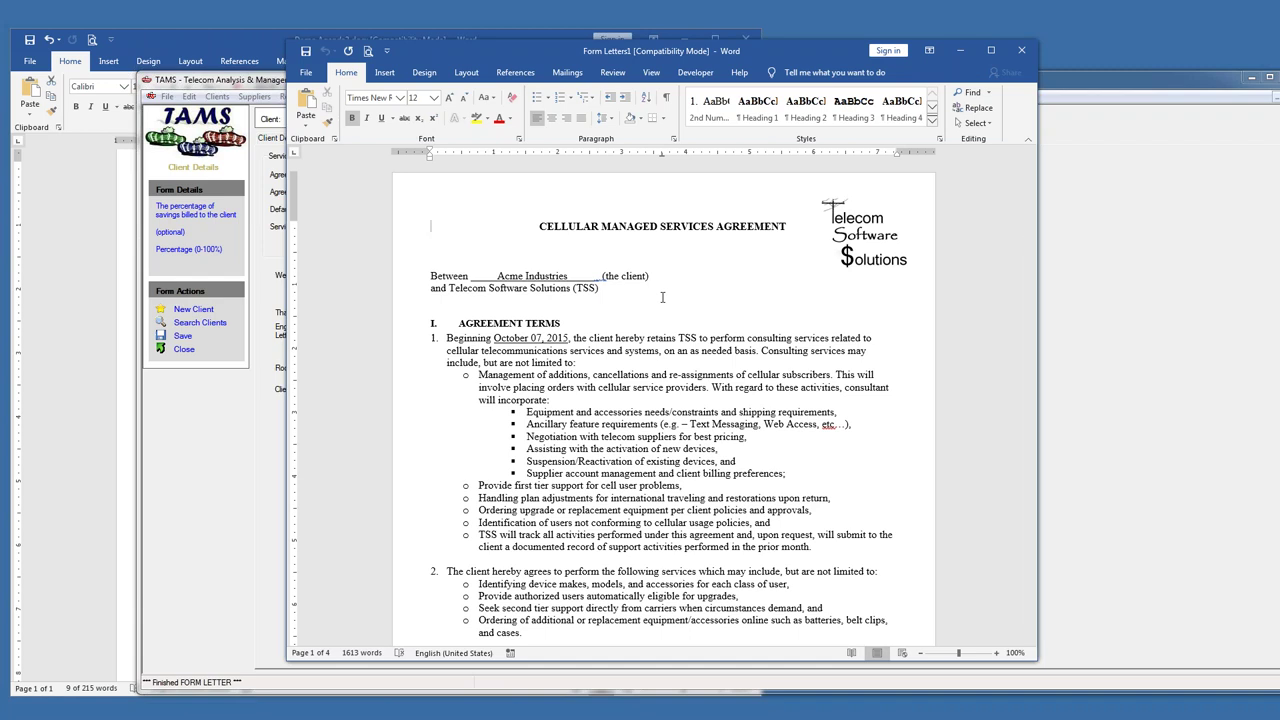
# - Review the Payment Terms and select the Cell Phones and Data-Only Devices fee rows
pyautogui.click(656, 376)
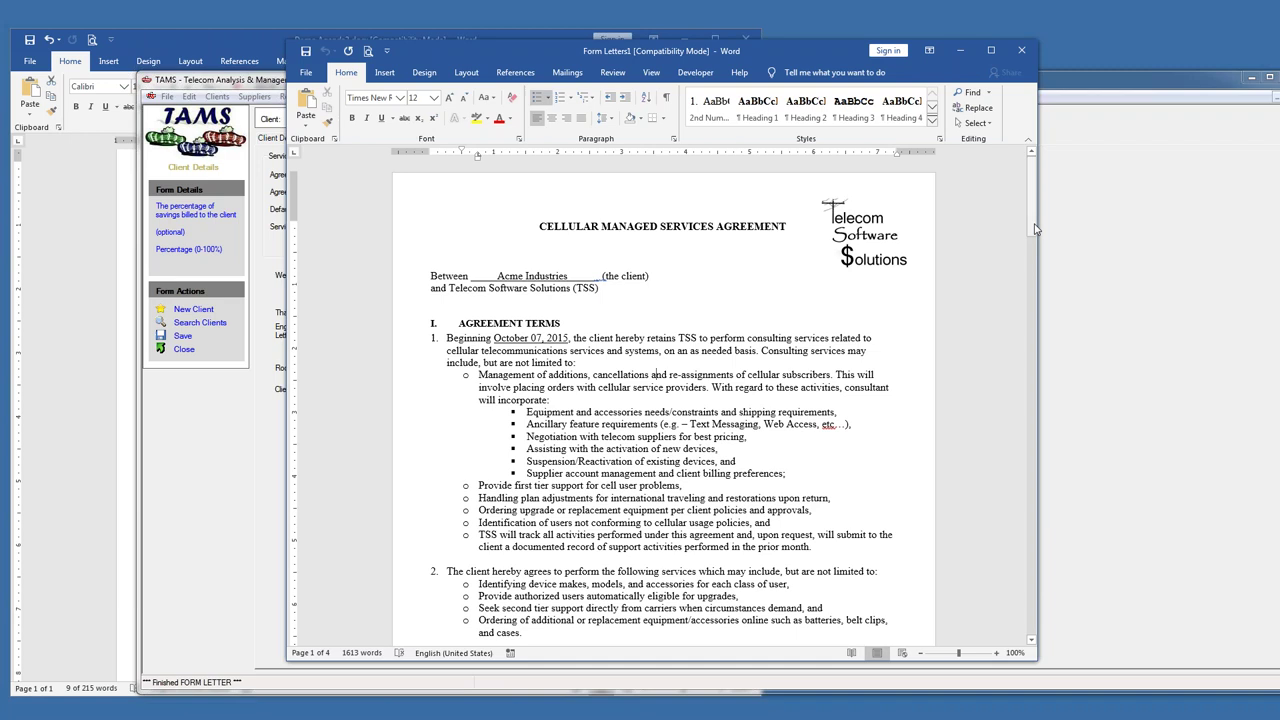
pyautogui.scroll(-1, 1035, 229)
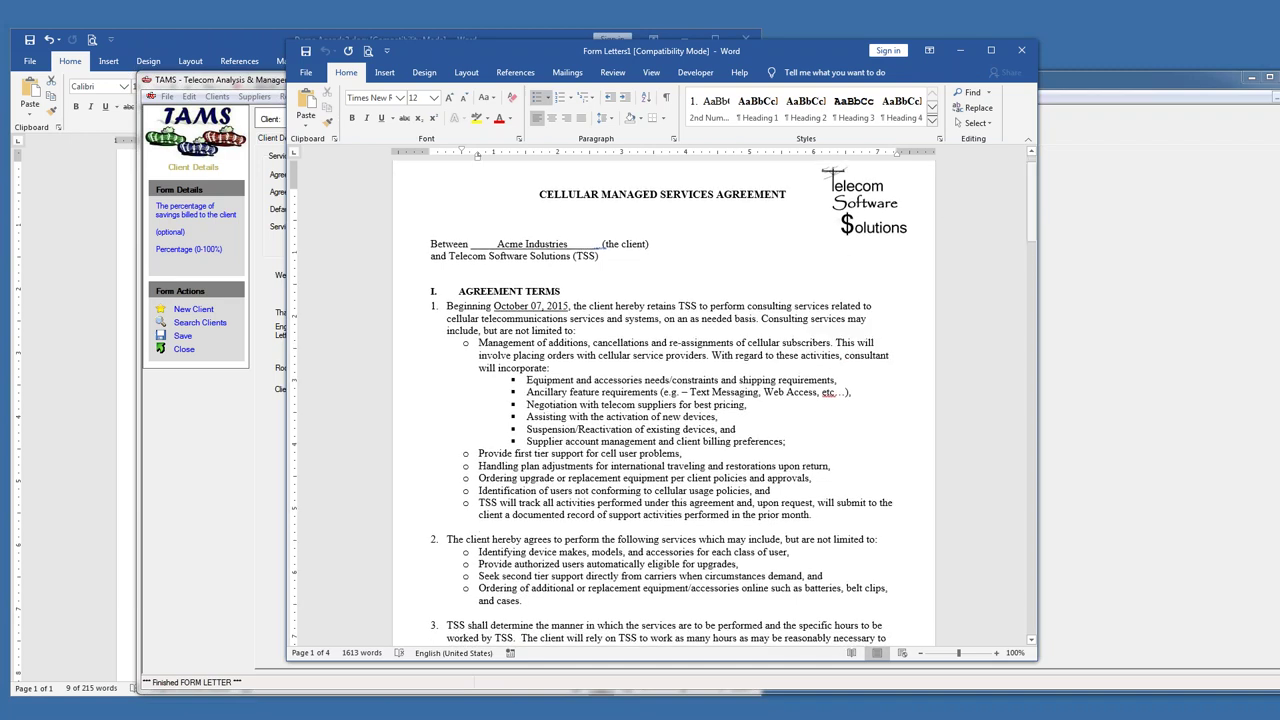
pyautogui.moveTo(628, 190); pyautogui.dragTo(672, 318)
pyautogui.scroll(-12, 672, 318)
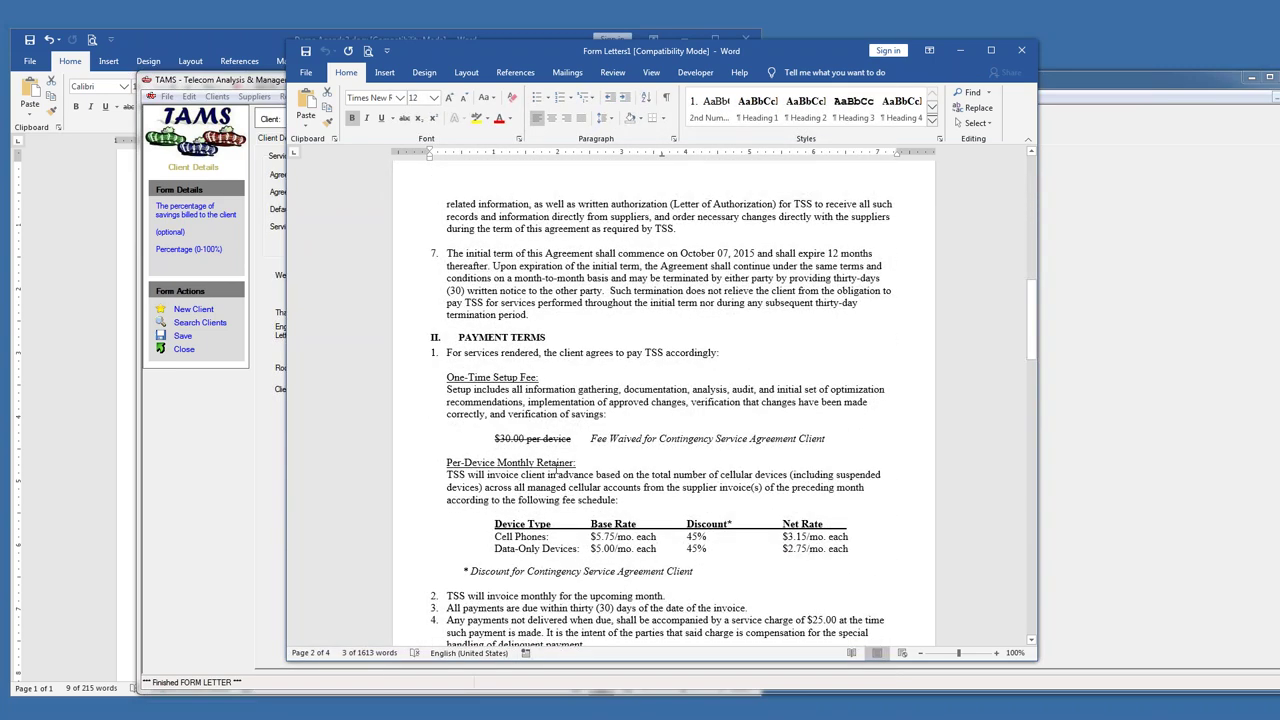
pyautogui.moveTo(606, 536); pyautogui.dragTo(658, 537)
pyautogui.moveTo(493, 549); pyautogui.dragTo(497, 548)
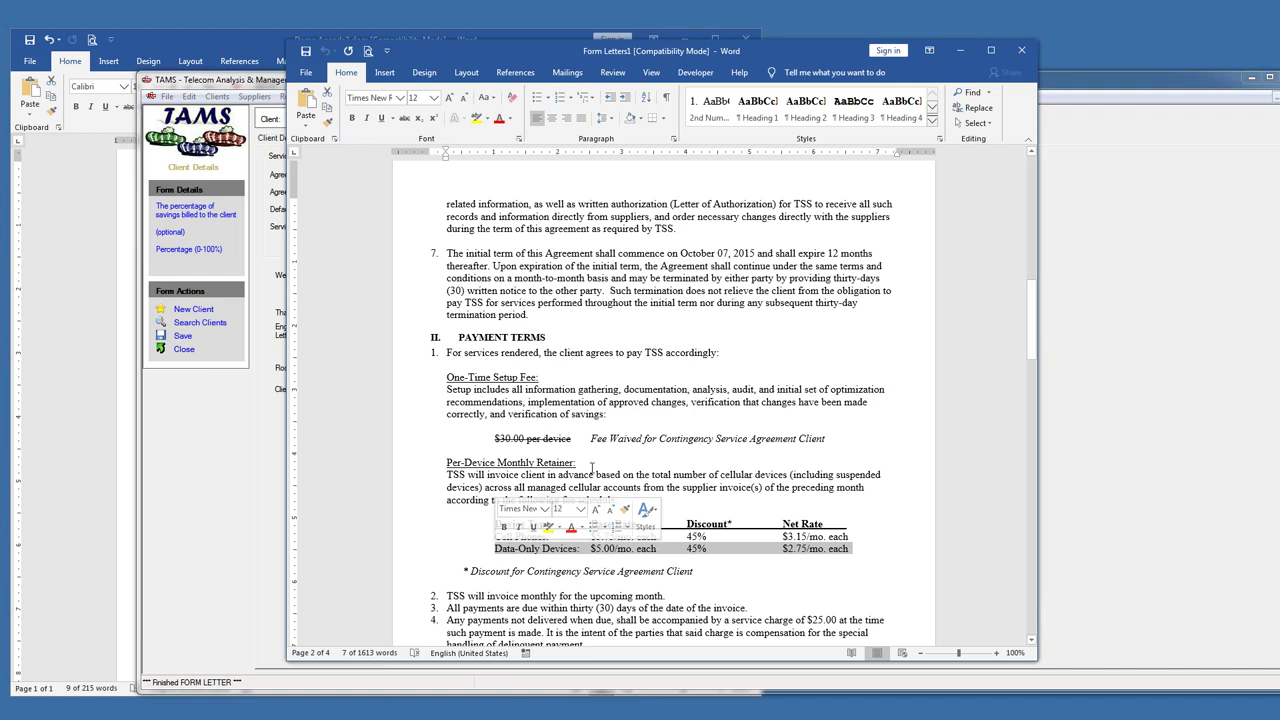
# - Select the struck-out $30.00 per-device fee, return to the top, and close the letter
pyautogui.click(630, 397)
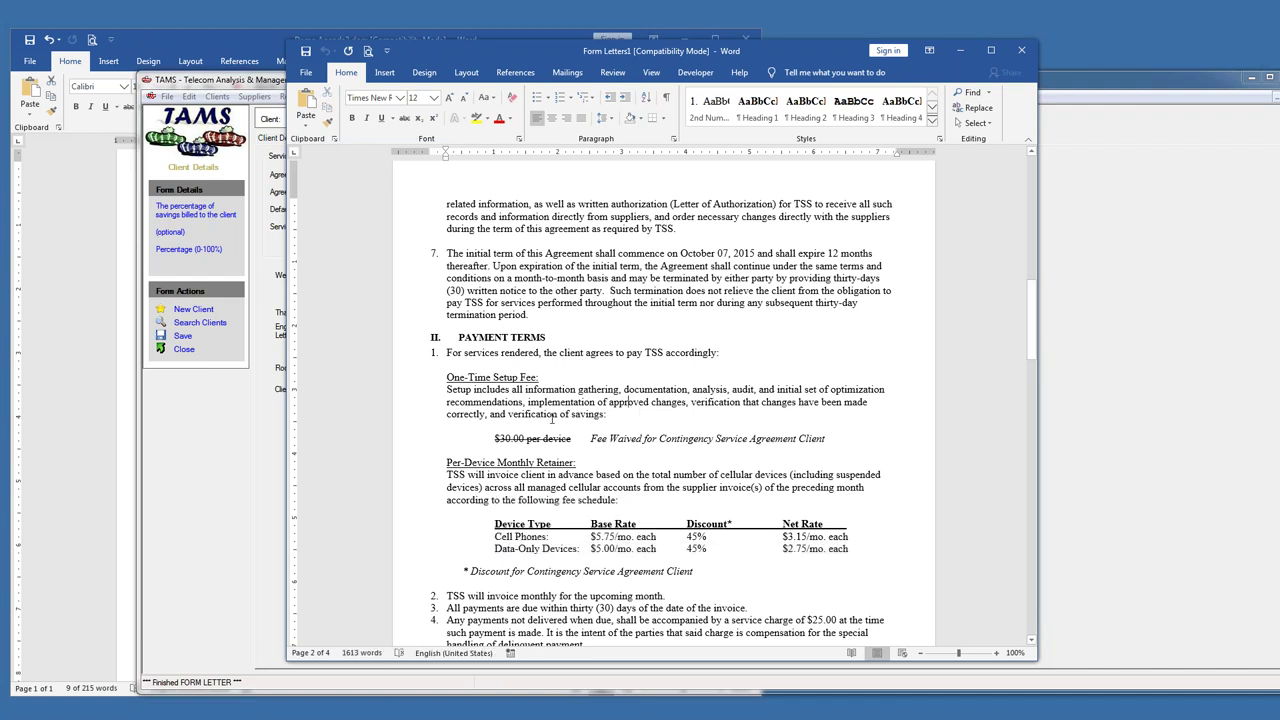
pyautogui.moveTo(494, 438); pyautogui.dragTo(572, 438)
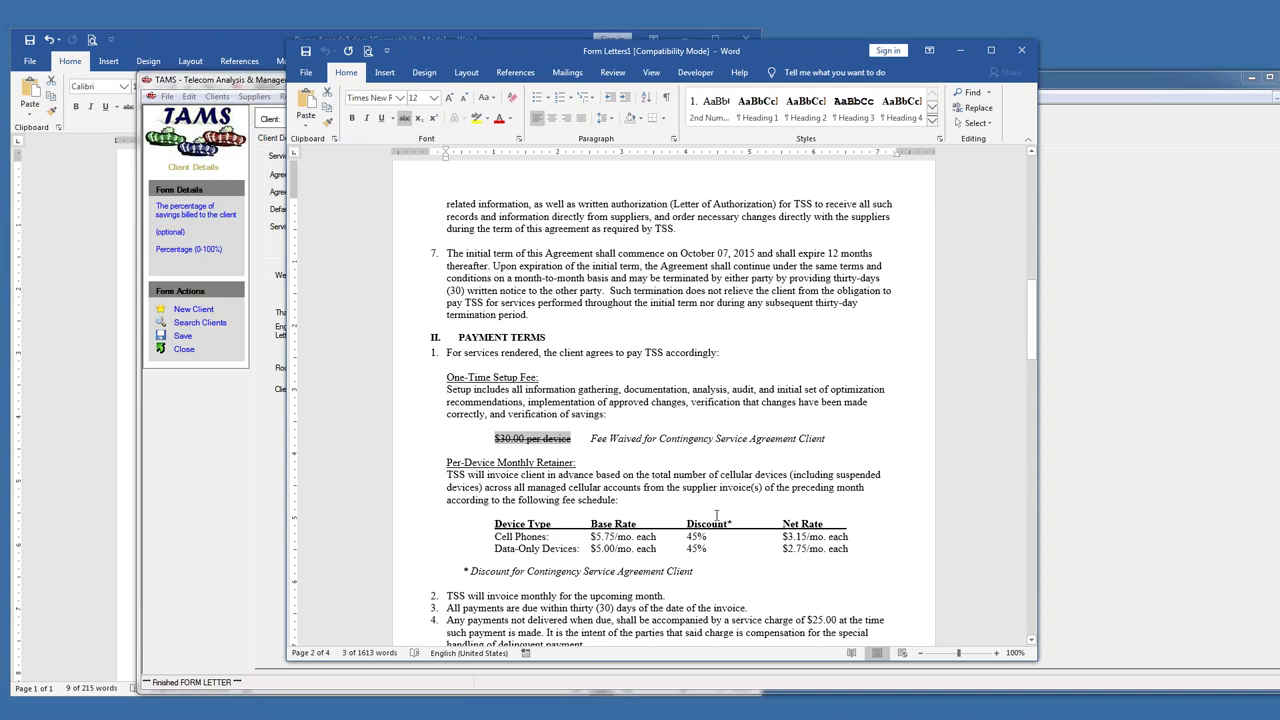
pyautogui.scroll(-3, 1032, 374)
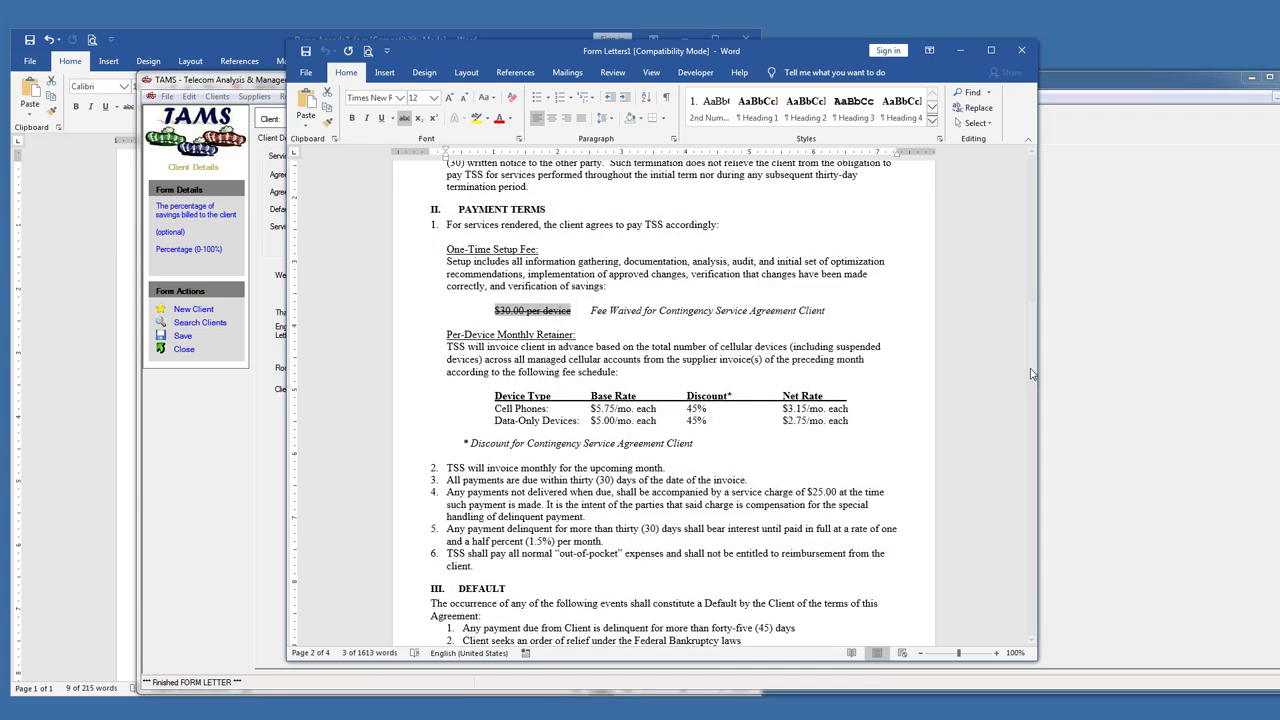
pyautogui.moveTo(1032, 374); pyautogui.dragTo(1032, 165)
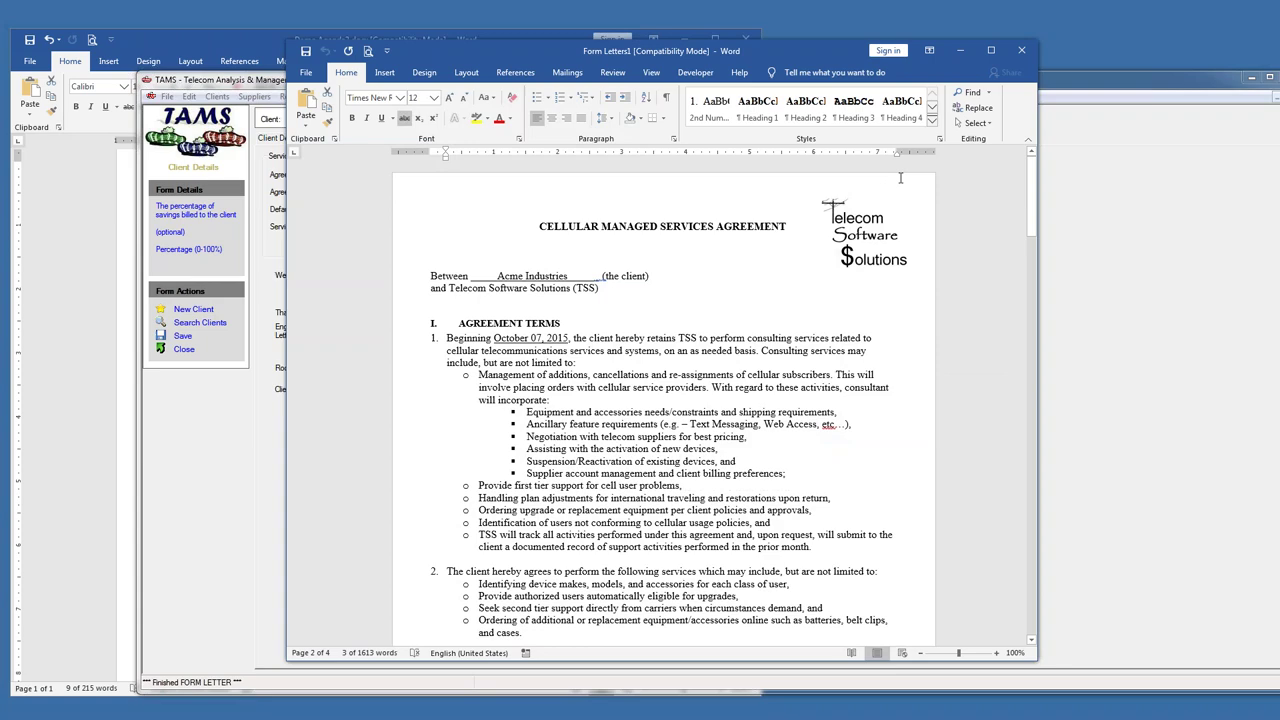
pyautogui.click(1021, 50)
# - Discard the cellular agreement and highlight the Managed Services item in the Demo Agenda2 document
pyautogui.click(641, 391)
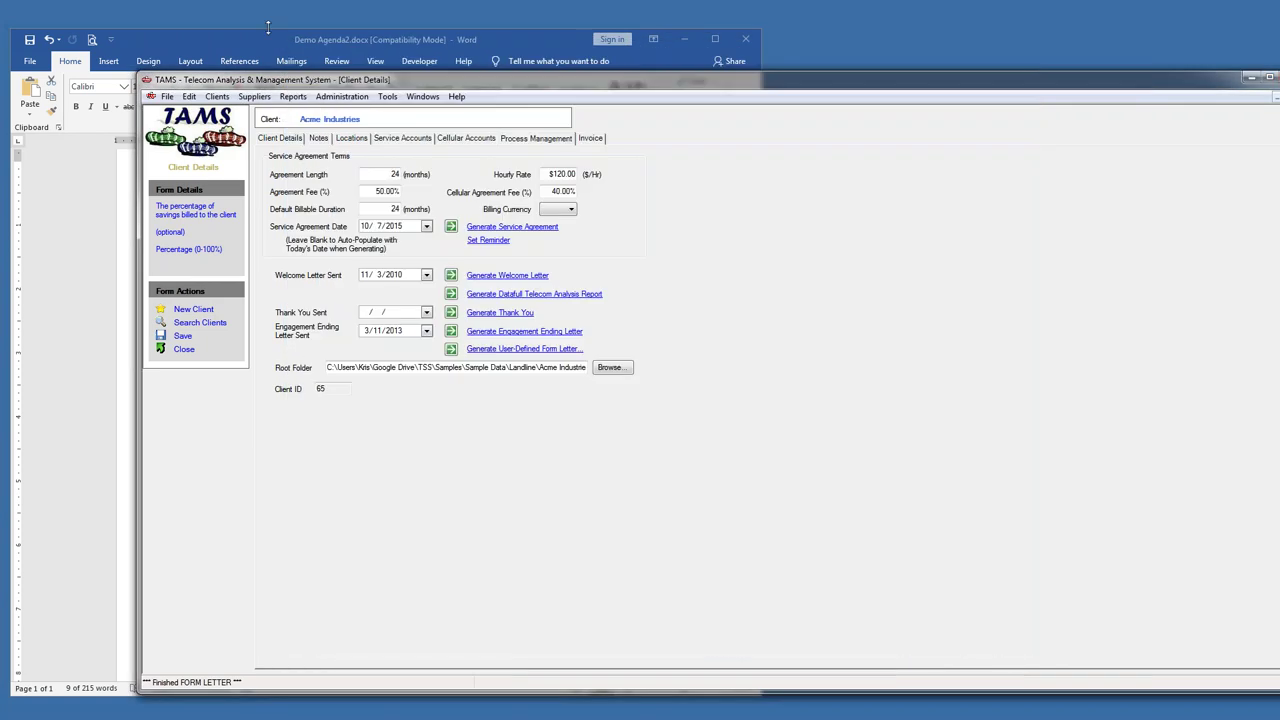
pyautogui.click(274, 38)
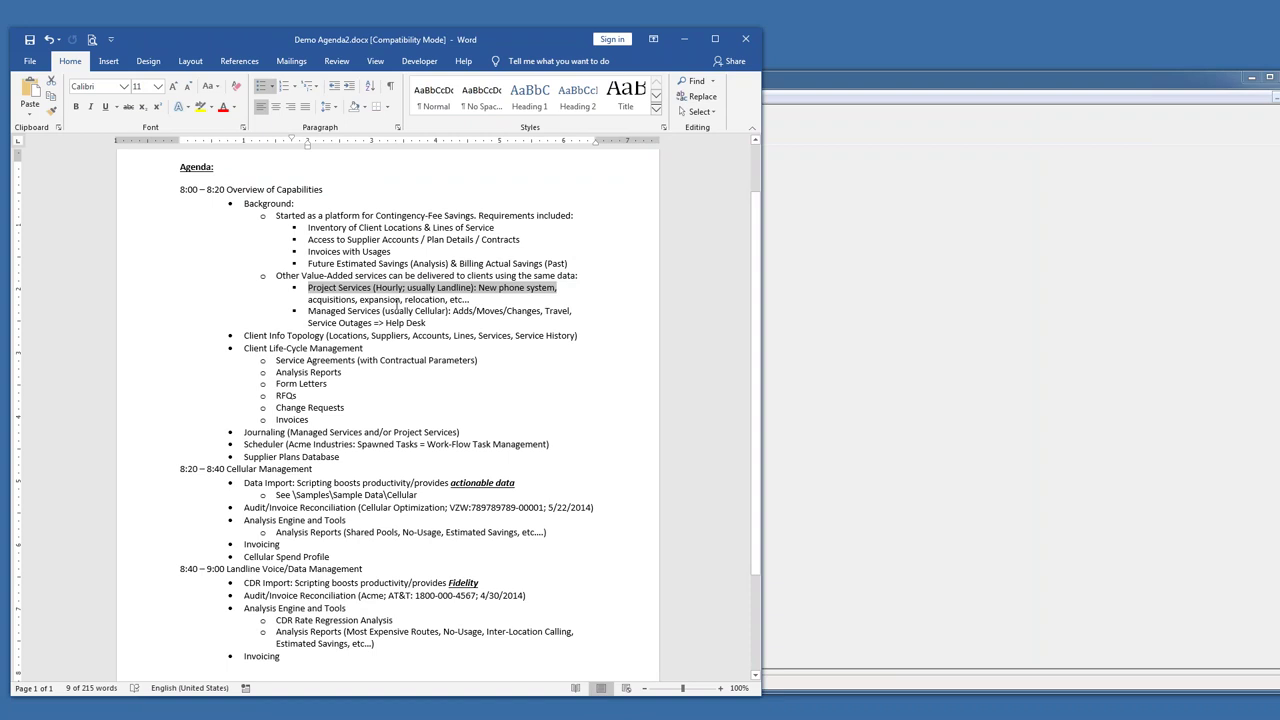
pyautogui.moveTo(309, 311); pyautogui.dragTo(569, 312)
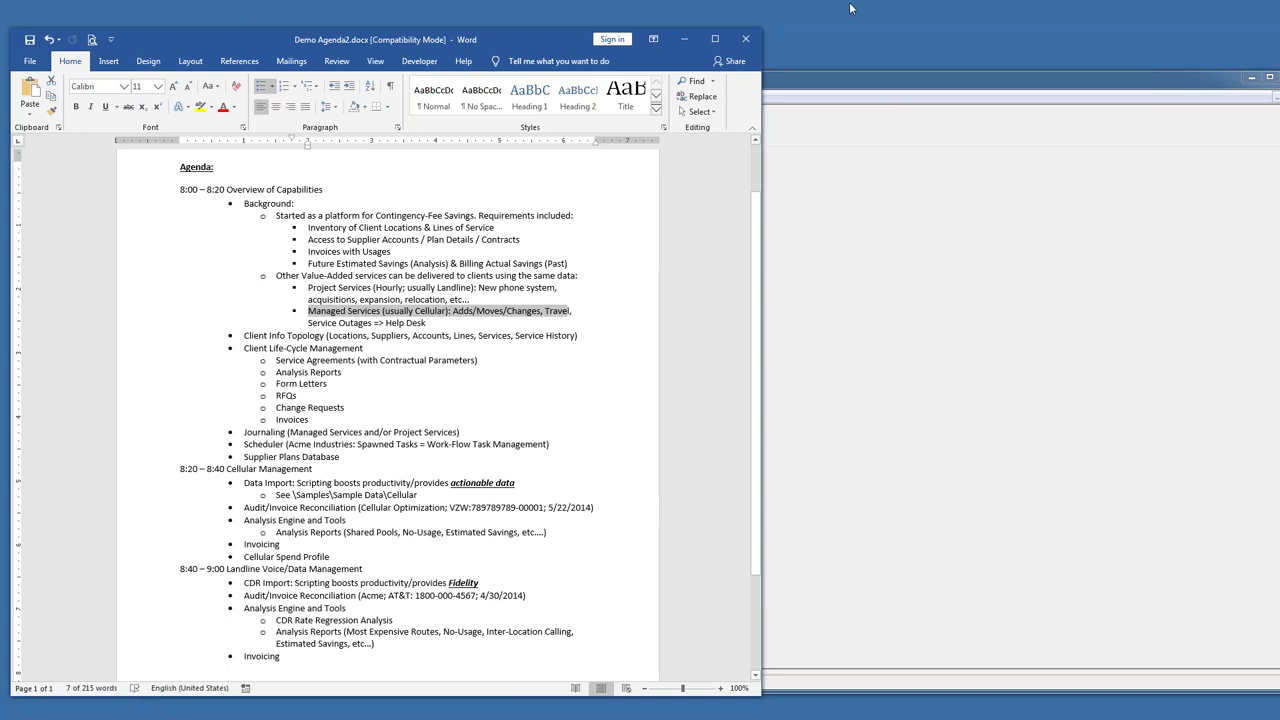
# - Return to TAMS client details, select the Hourly Rate value, and list open windows
pyautogui.click(820, 84)
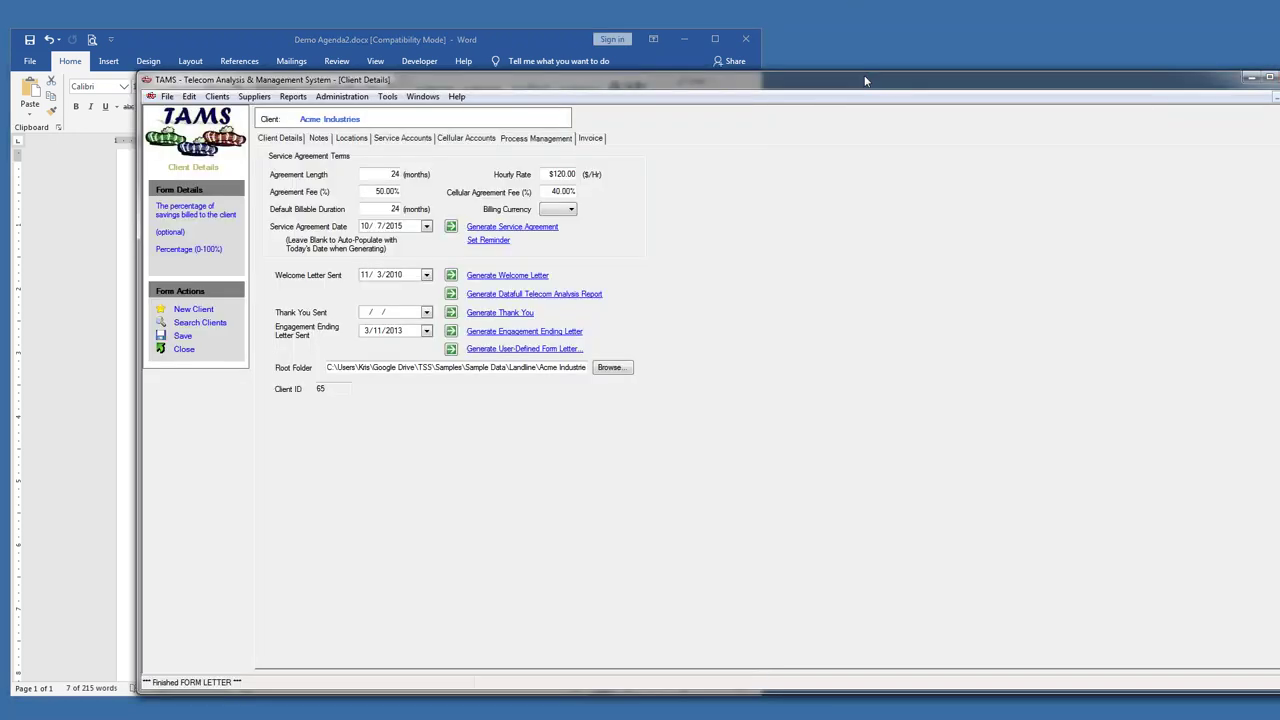
pyautogui.click(553, 173)
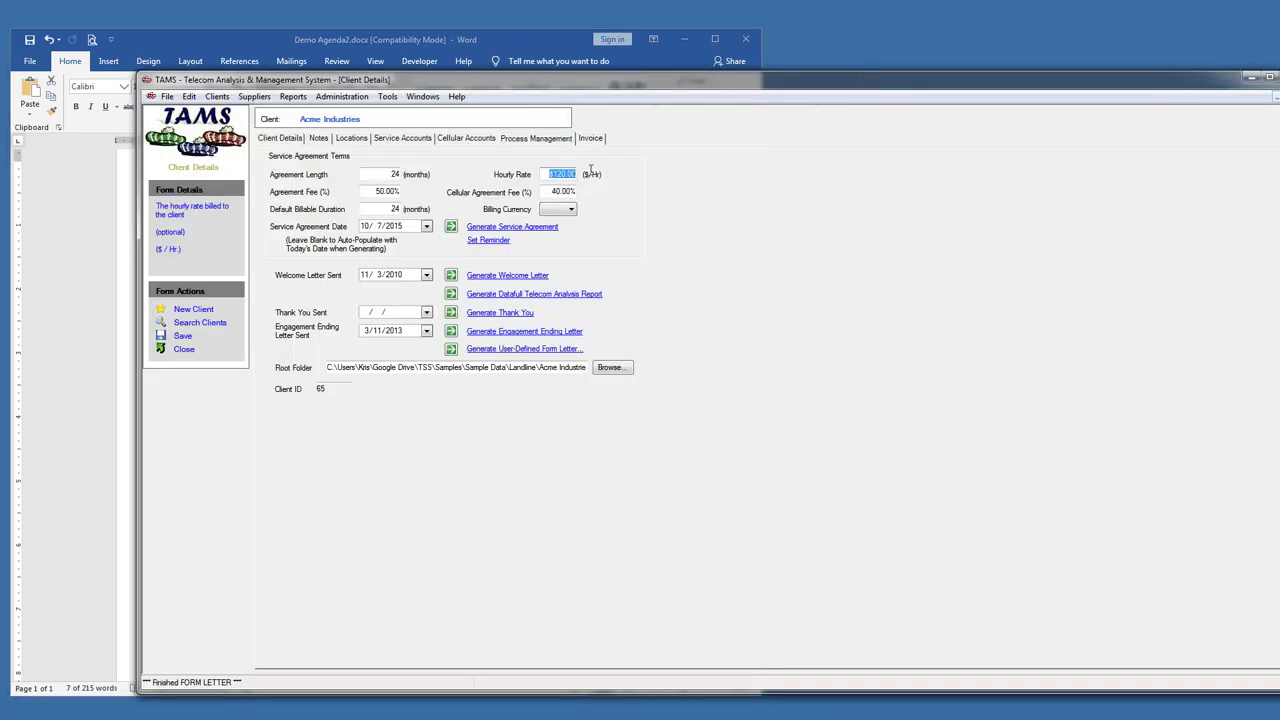
pyautogui.click(422, 96)
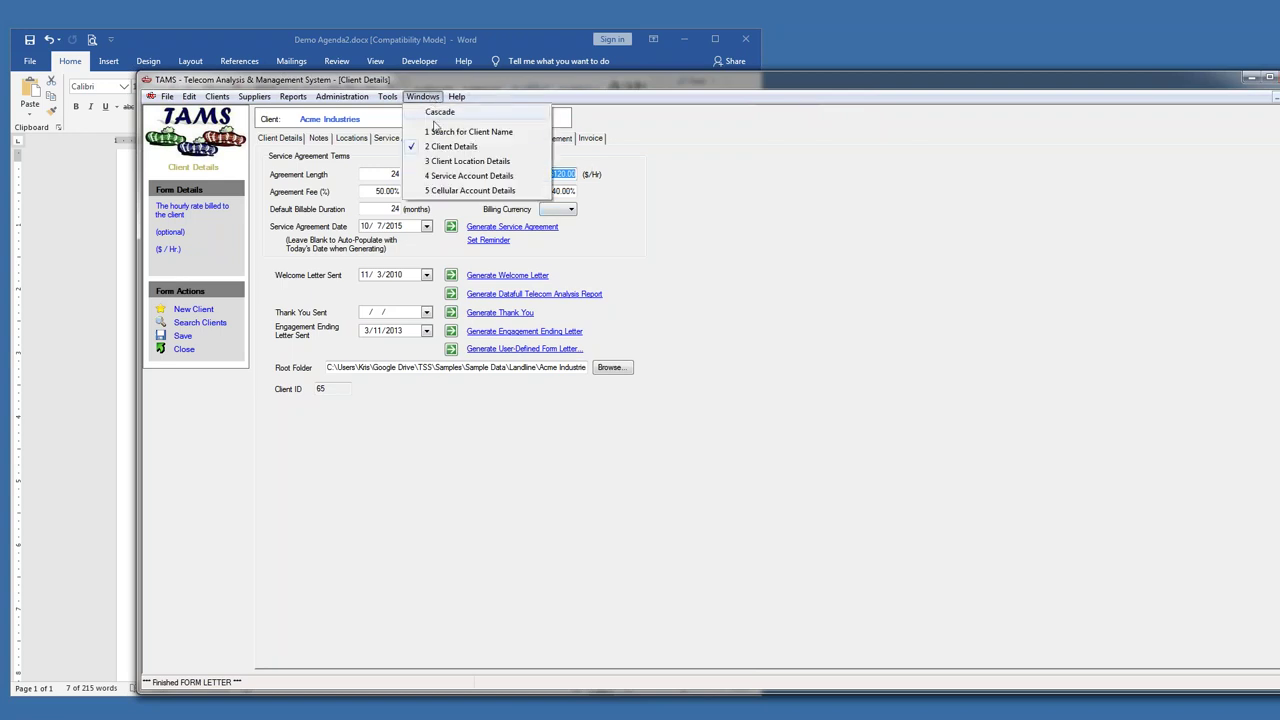
# - In the AT&T account journal, expand and collapse the Audit 4/1/2013 and 911 calls notes, then reposition the window
pyautogui.click(453, 177)
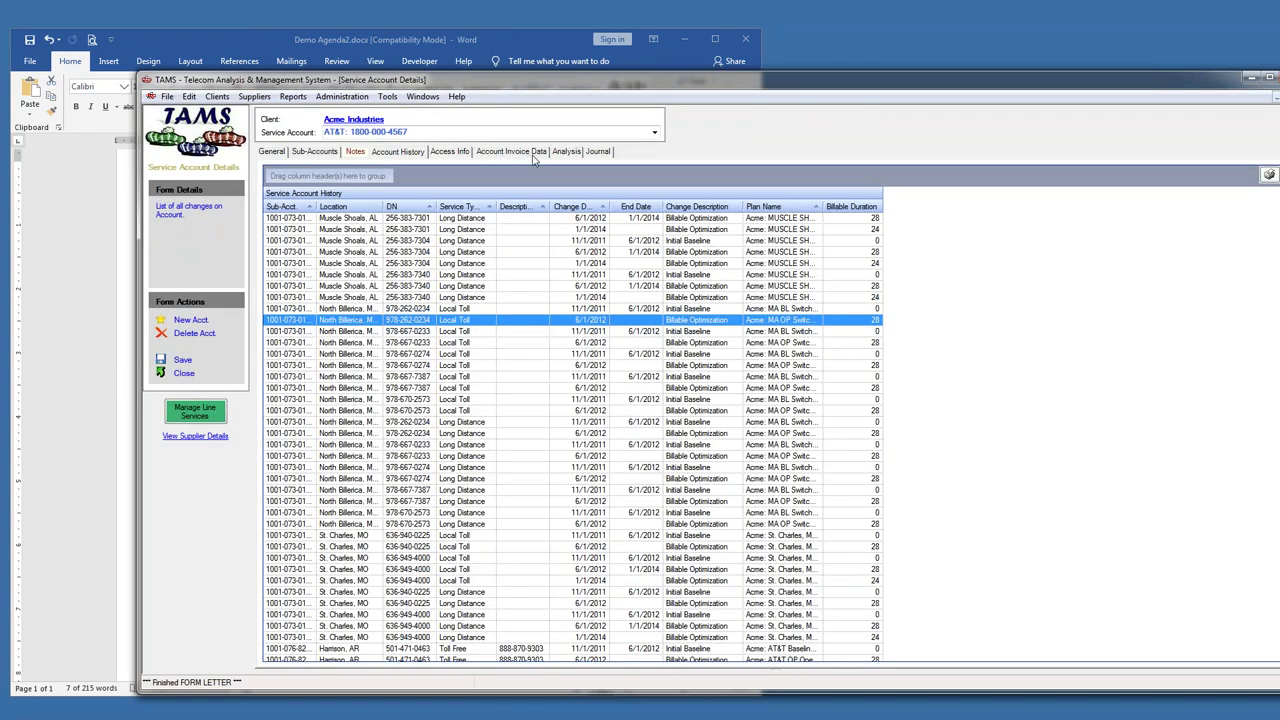
pyautogui.click(603, 152)
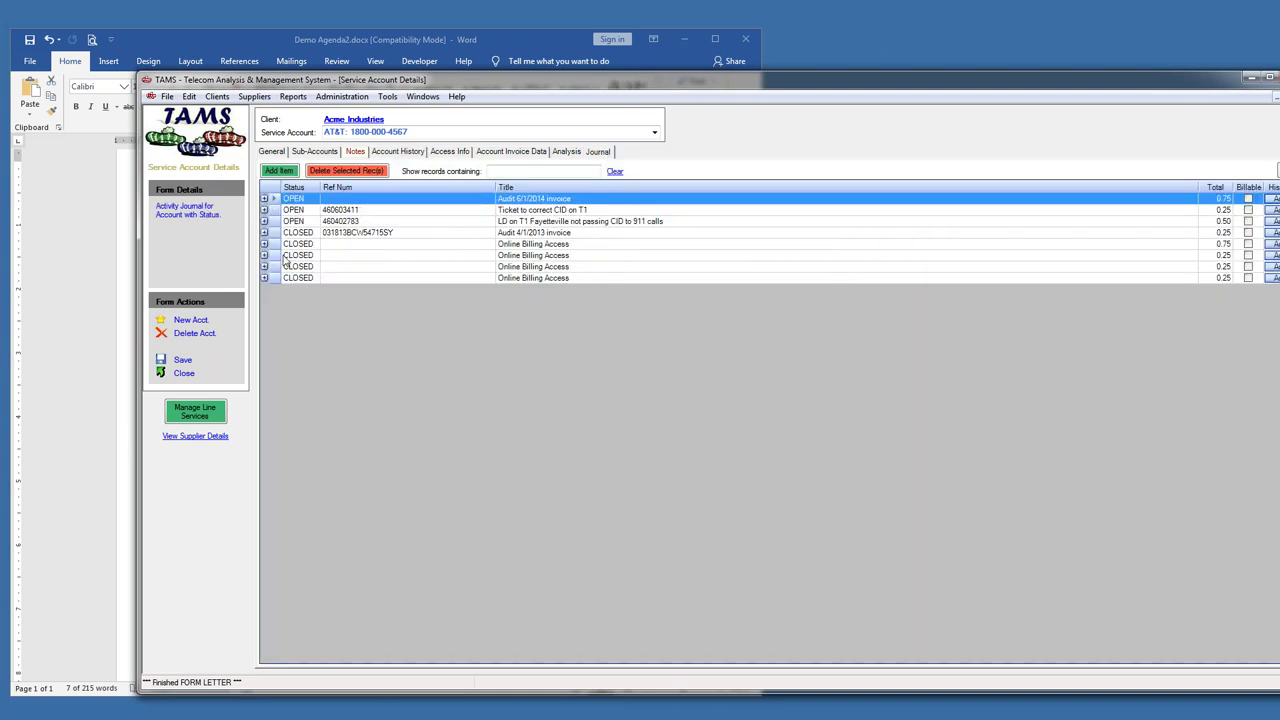
pyautogui.click(264, 231)
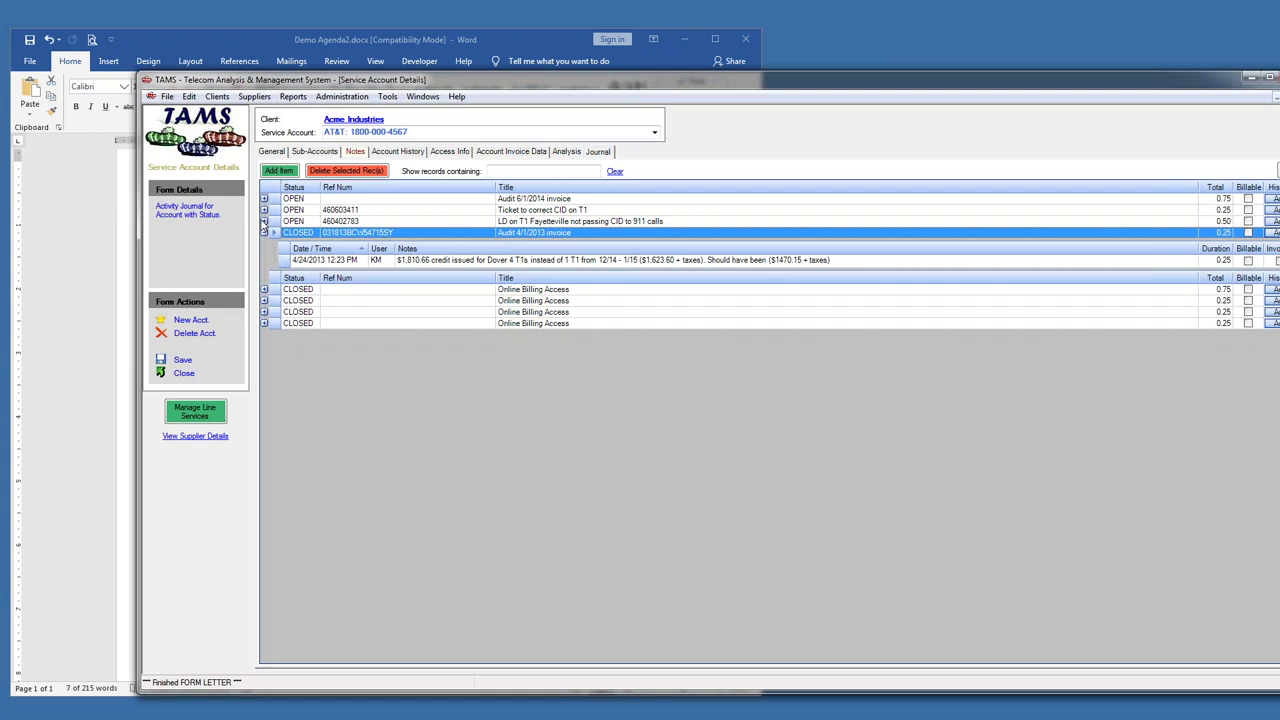
pyautogui.click(264, 221)
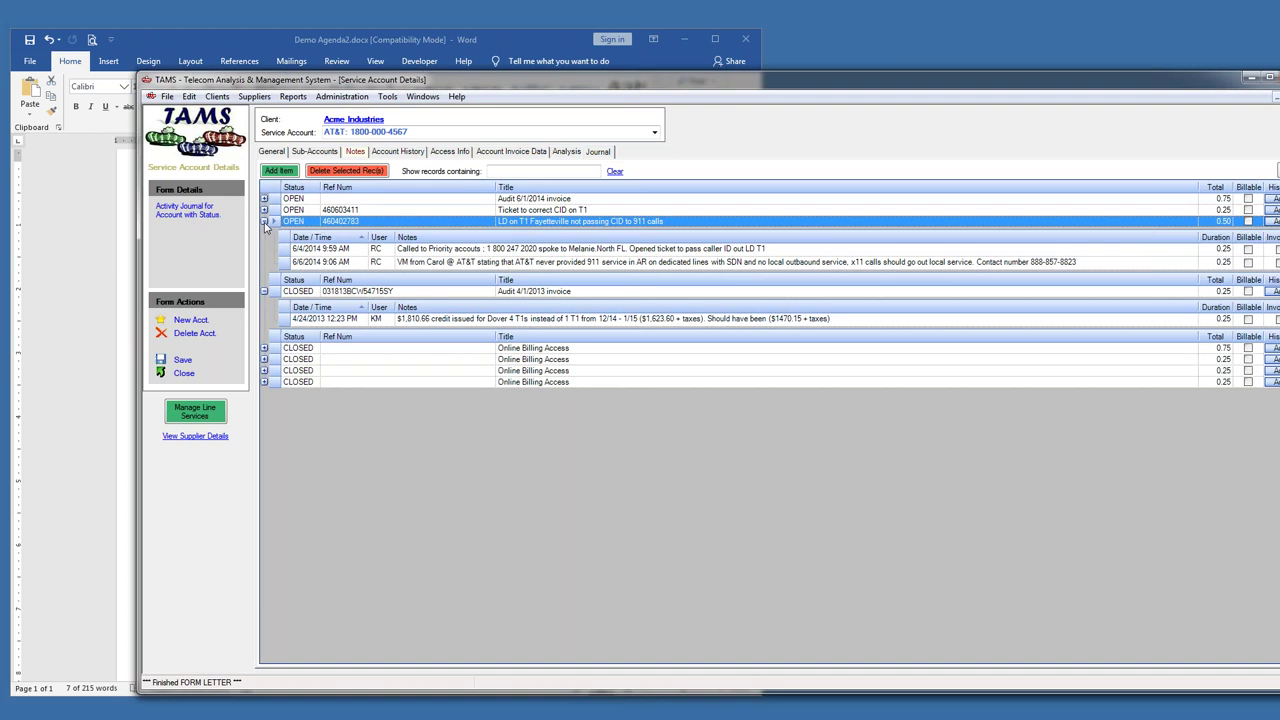
pyautogui.click(264, 222)
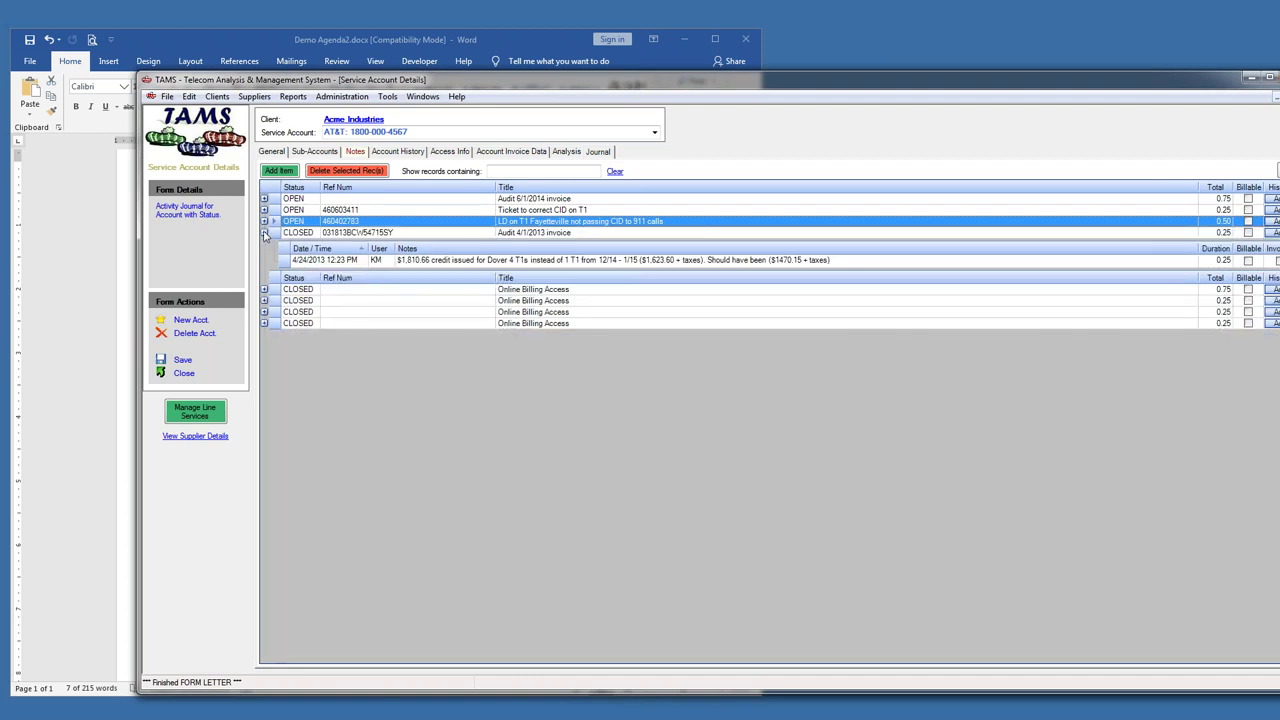
pyautogui.click(264, 233)
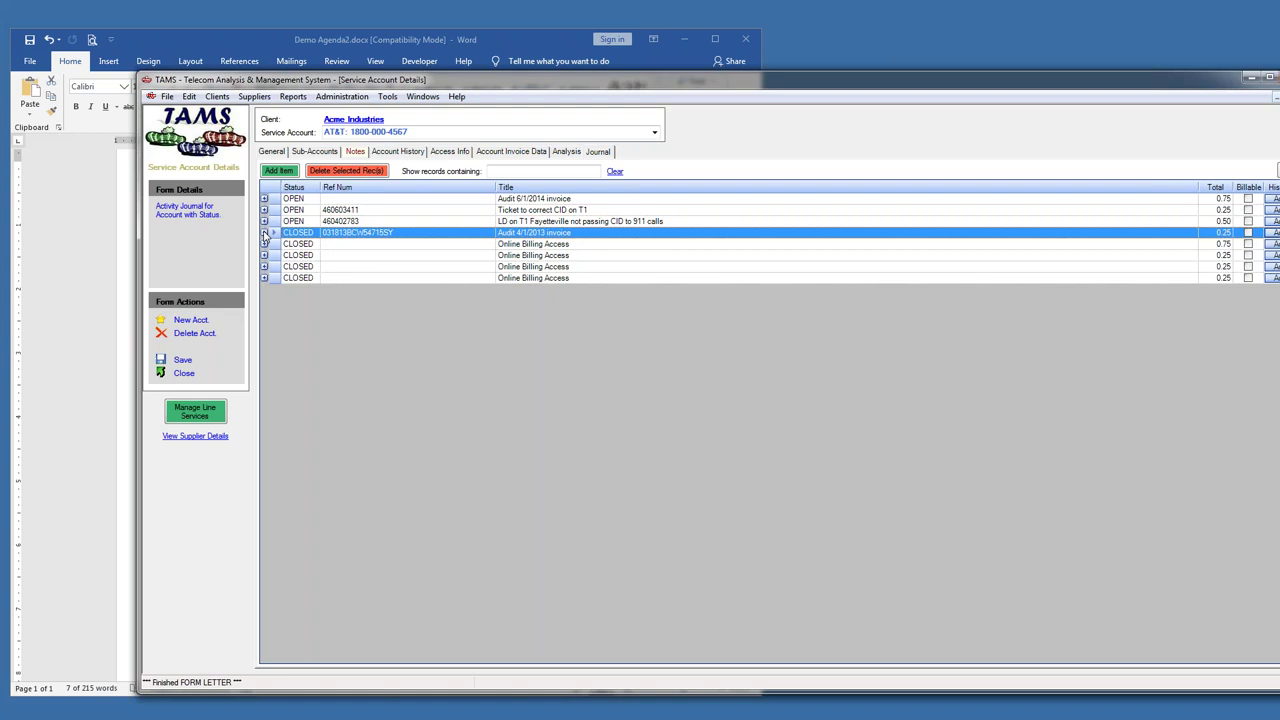
pyautogui.moveTo(566, 84); pyautogui.dragTo(490, 78)
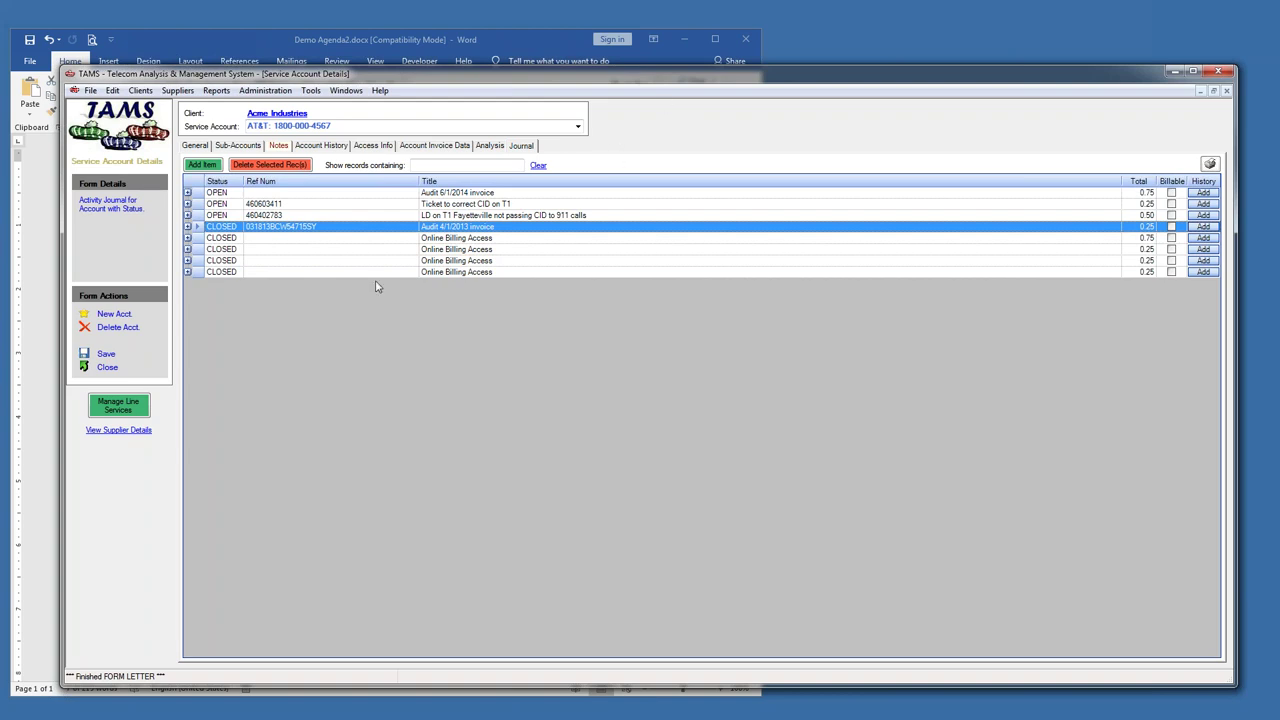
# - Add a billable 'Move lines' journal item with a 0.50-hour Verizon quotes note and save
pyautogui.click(208, 166)
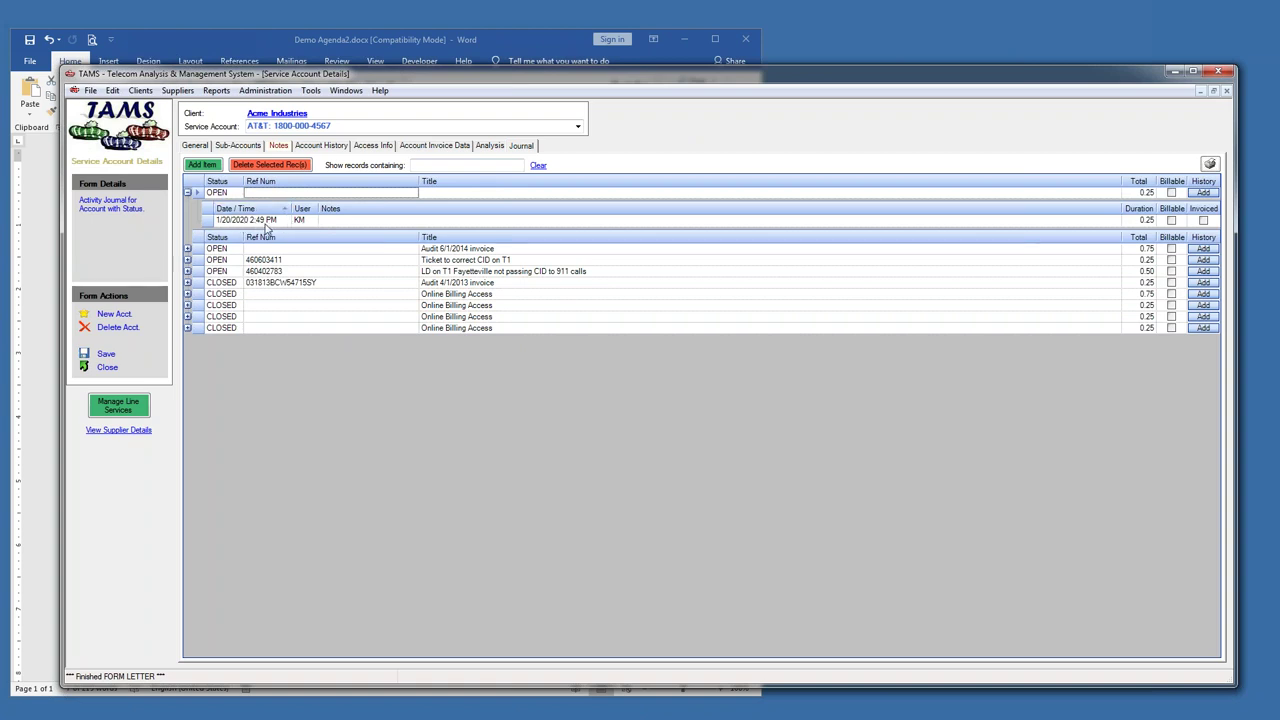
pyautogui.click(441, 193)
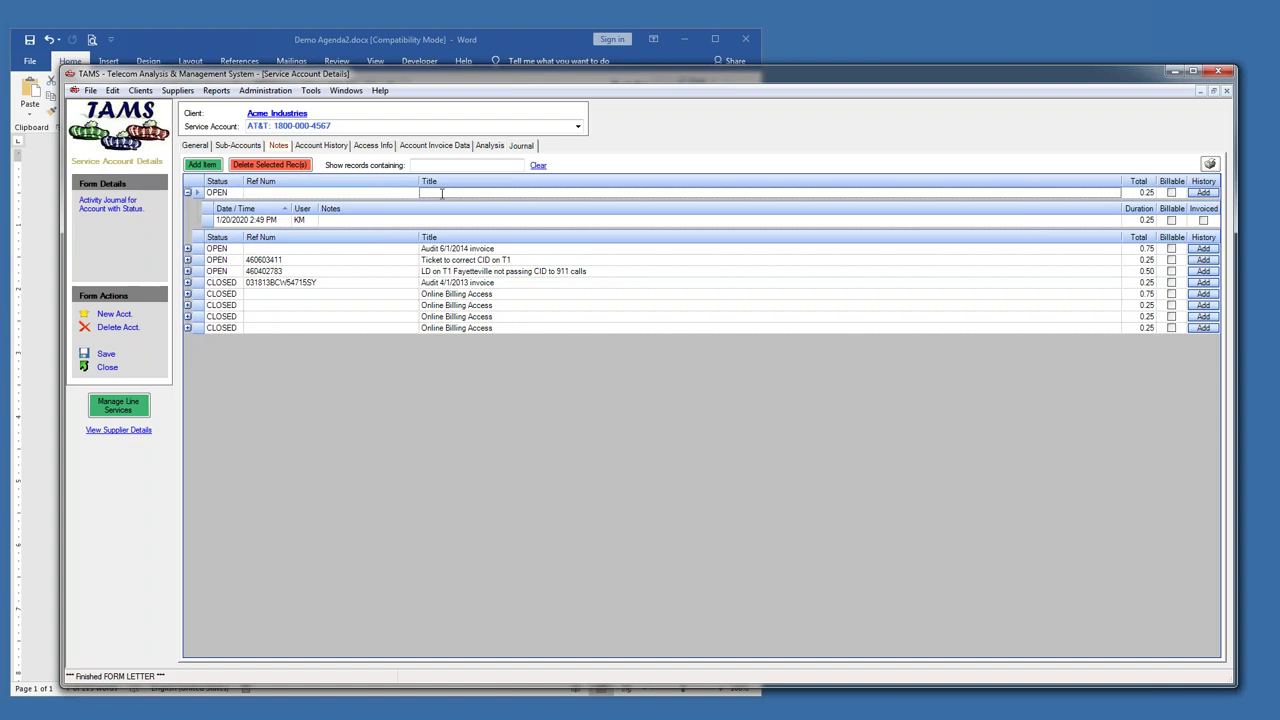
pyautogui.write('Move lines')
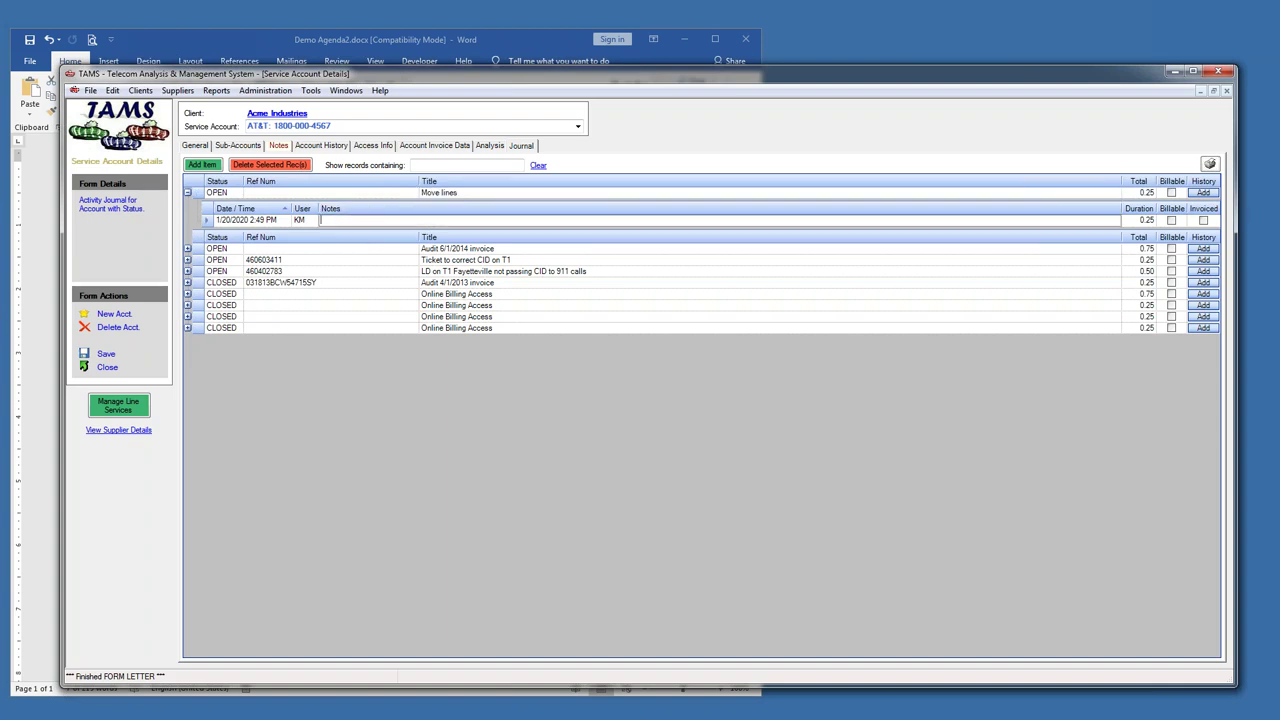
pyautogui.click(352, 220)
pyautogui.write('izon')
pyautogui.click(1137, 220)
pyautogui.write('.5')
pyautogui.press('Return')
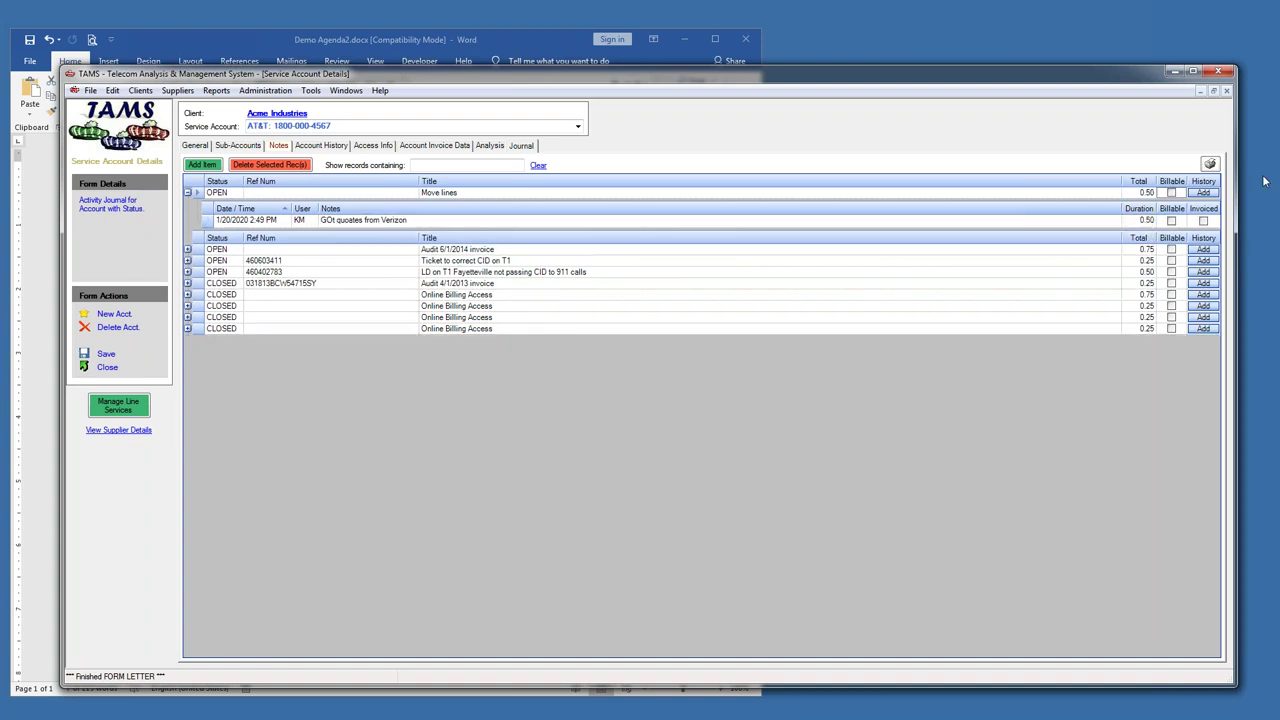
pyautogui.click(1171, 192)
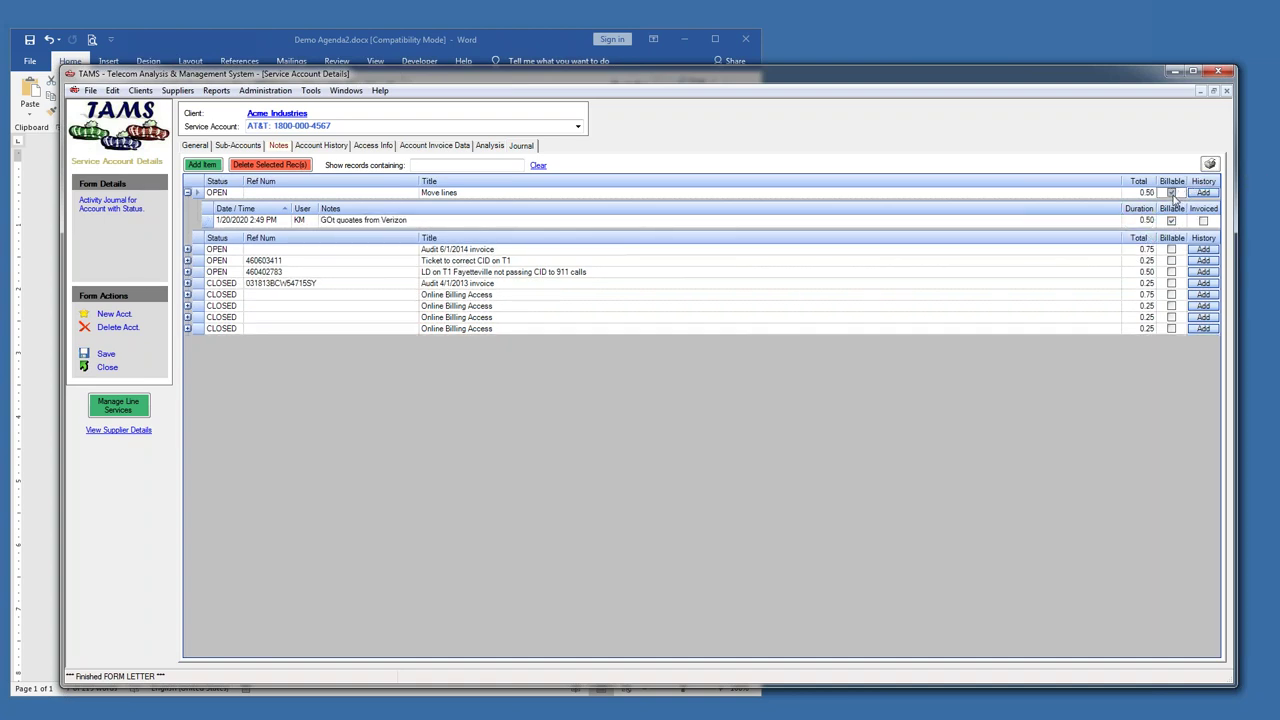
pyautogui.click(112, 352)
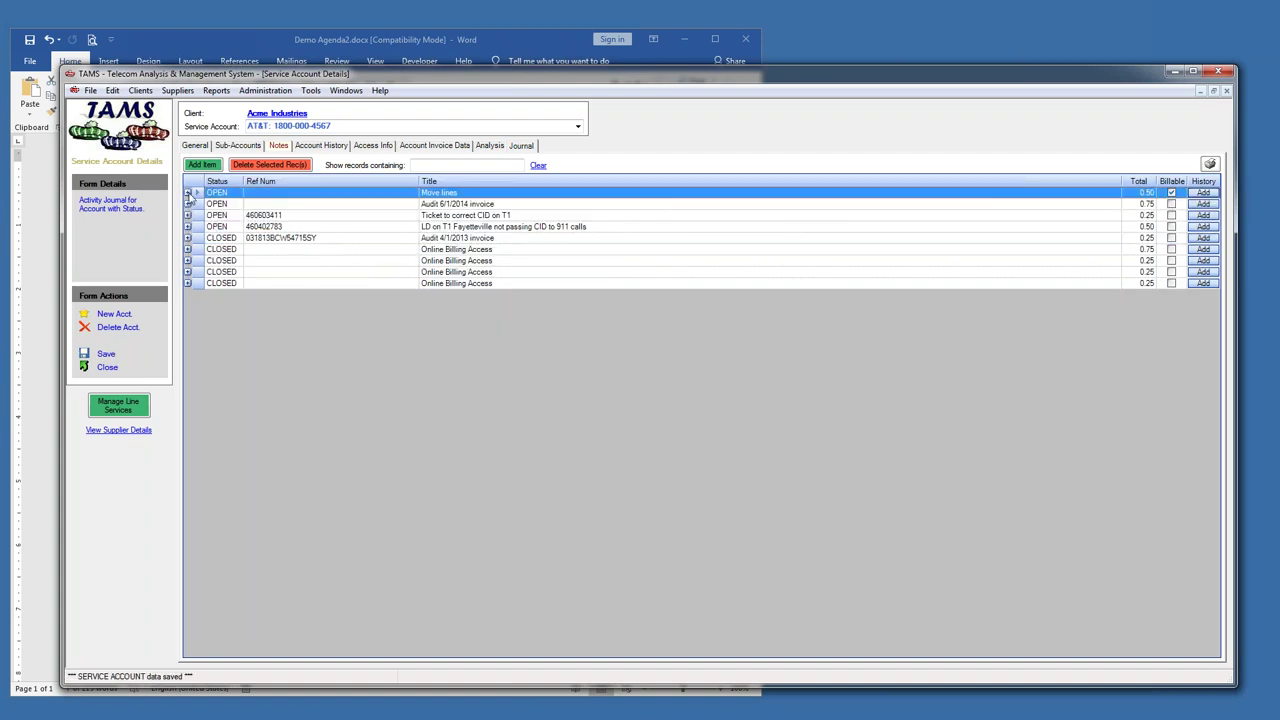
# - Add a second 0.75-hour review contract note under Move lines and save
pyautogui.click(187, 192)
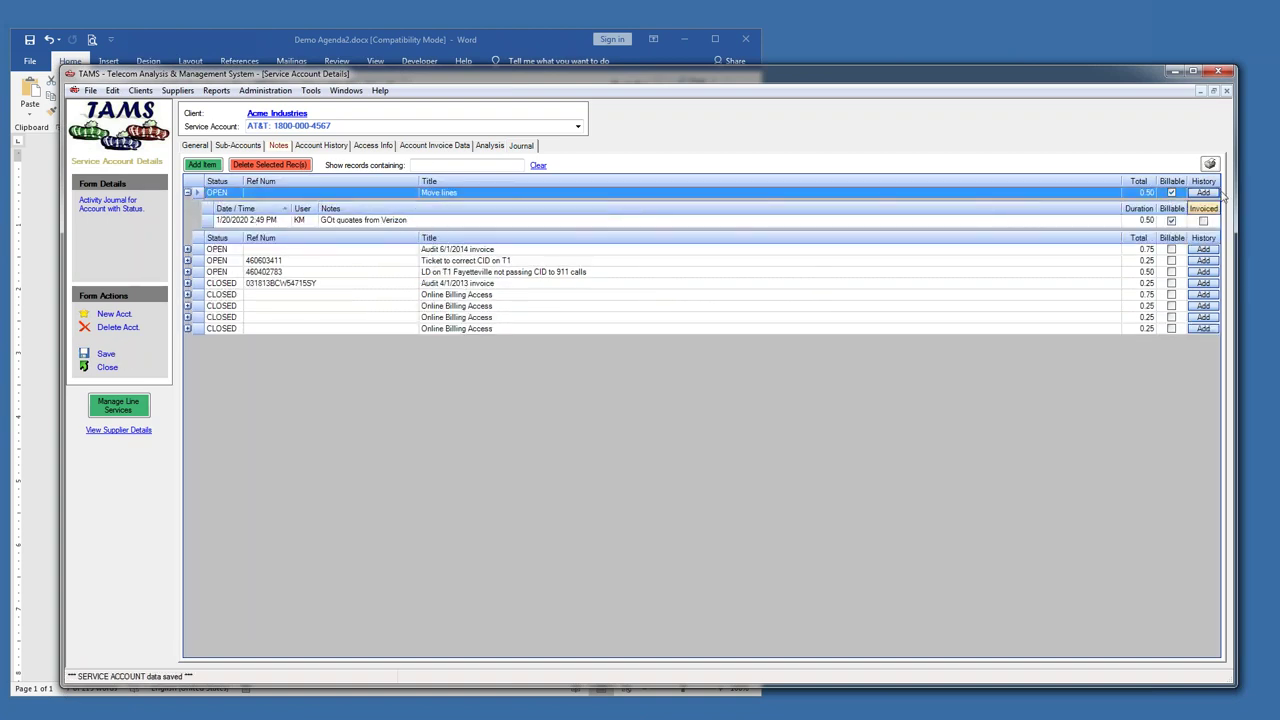
pyautogui.click(1203, 192)
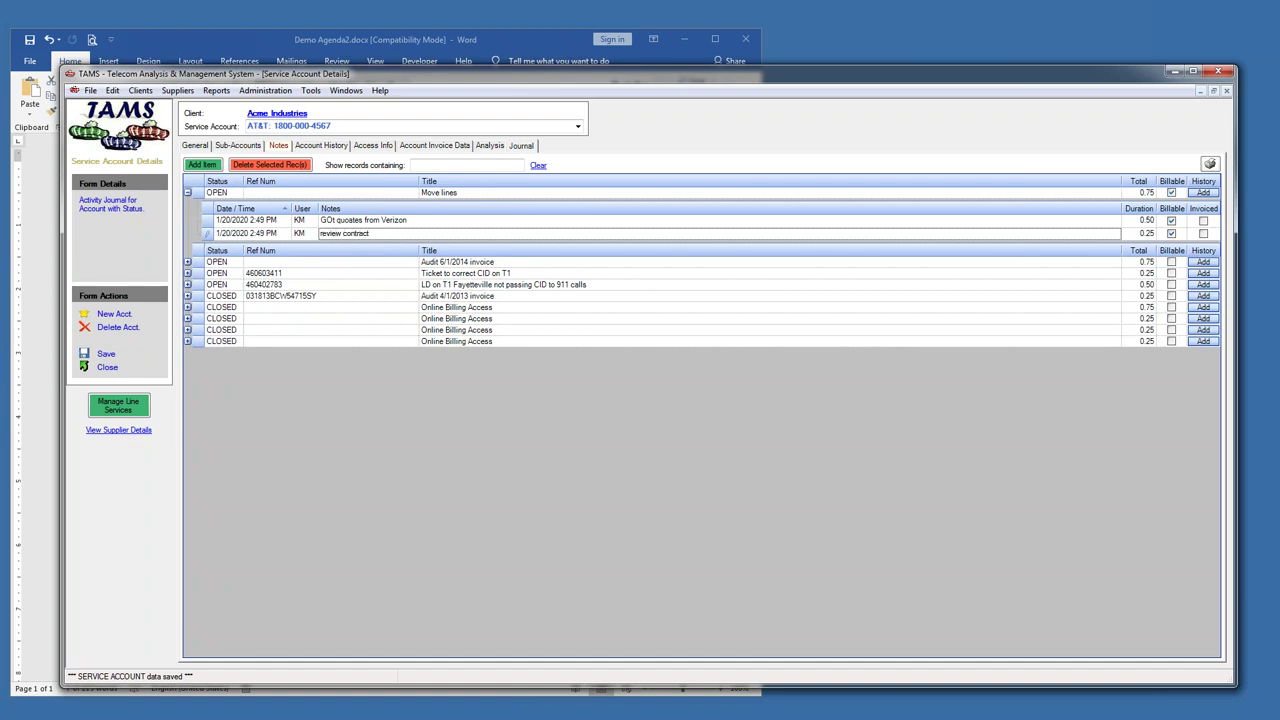
pyautogui.click(1149, 236)
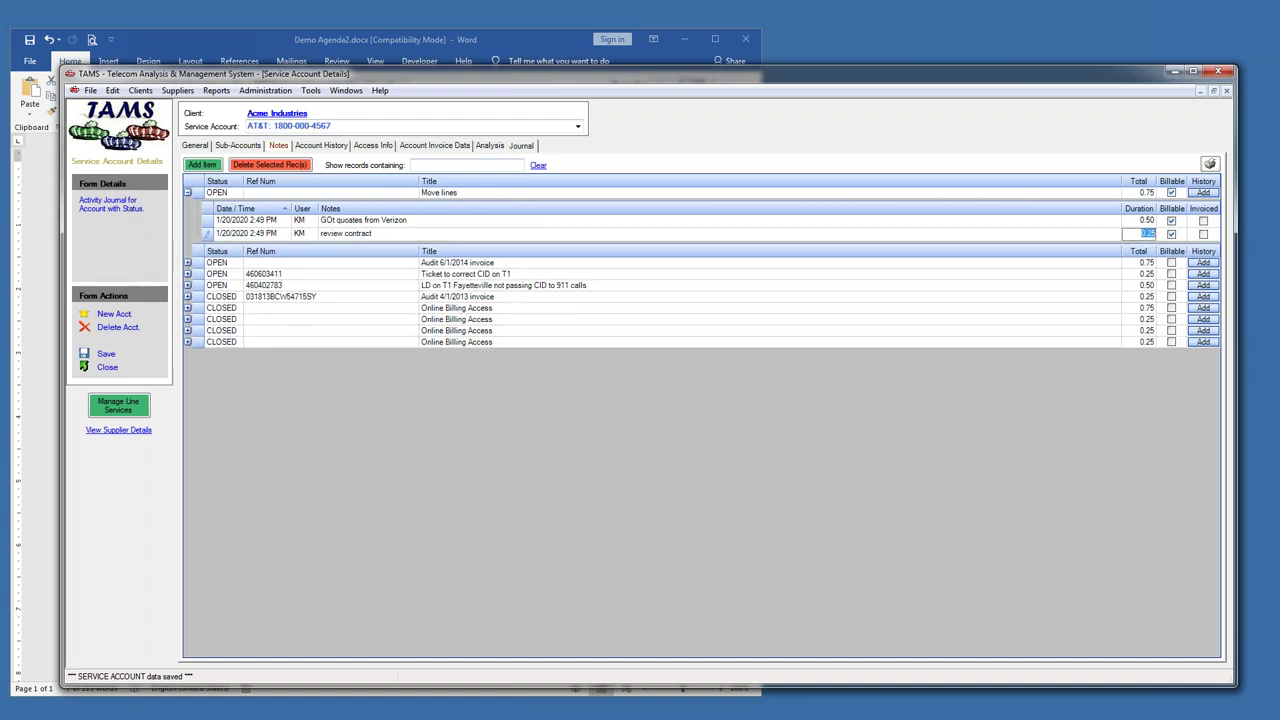
pyautogui.write('0.75')
pyautogui.click(105, 355)
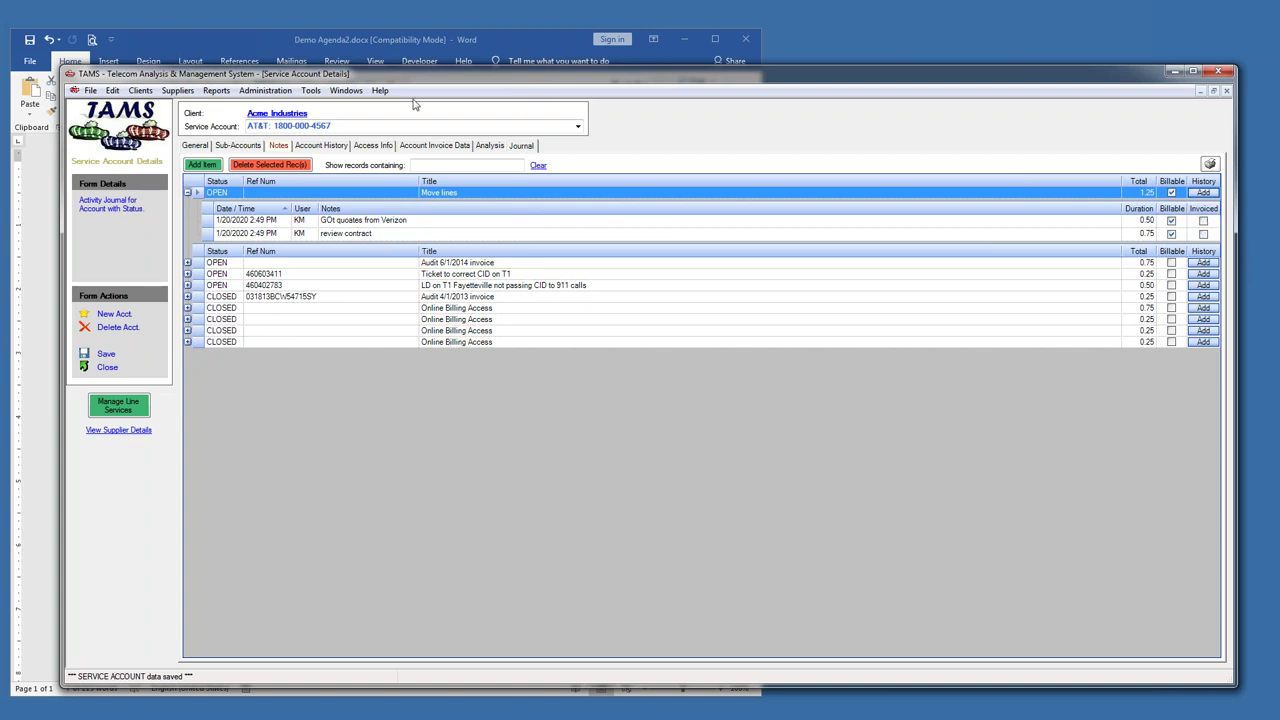
# - Generate Acme Industries' $150.00 account journal activity invoice, close the preview, and accept the results
pyautogui.click(346, 90)
pyautogui.click(388, 141)
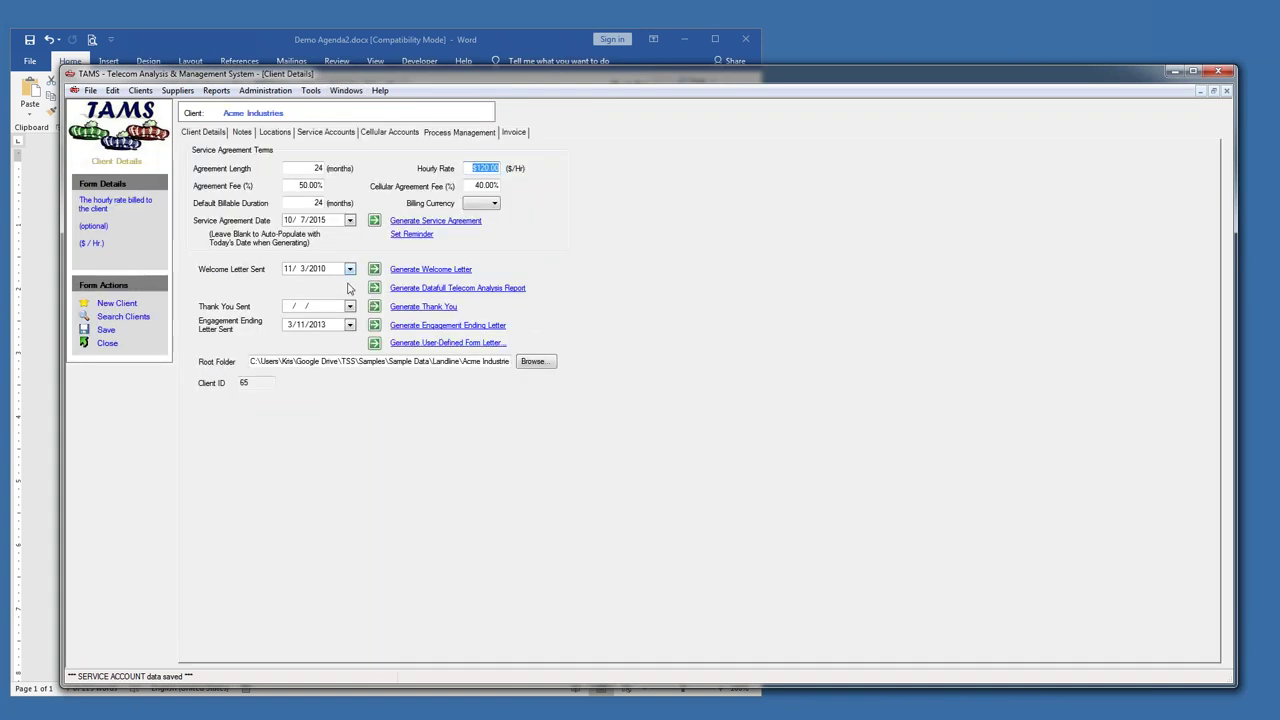
pyautogui.click(513, 132)
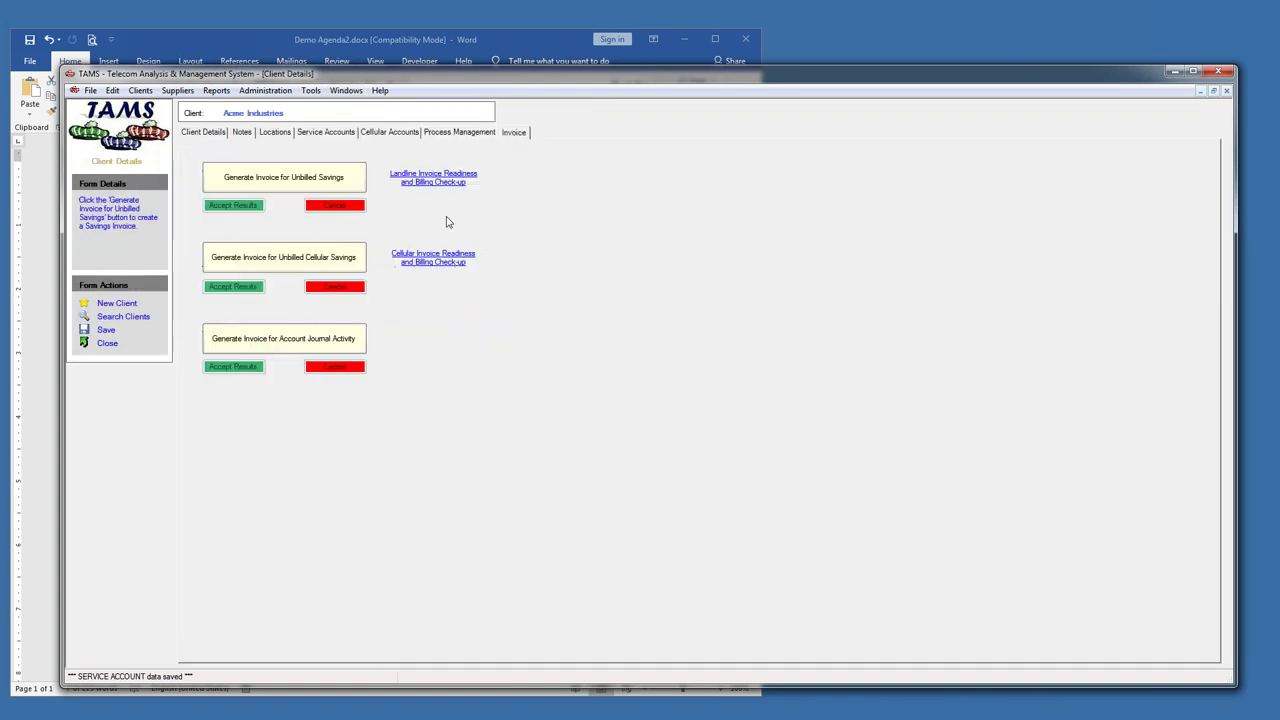
pyautogui.click(265, 344)
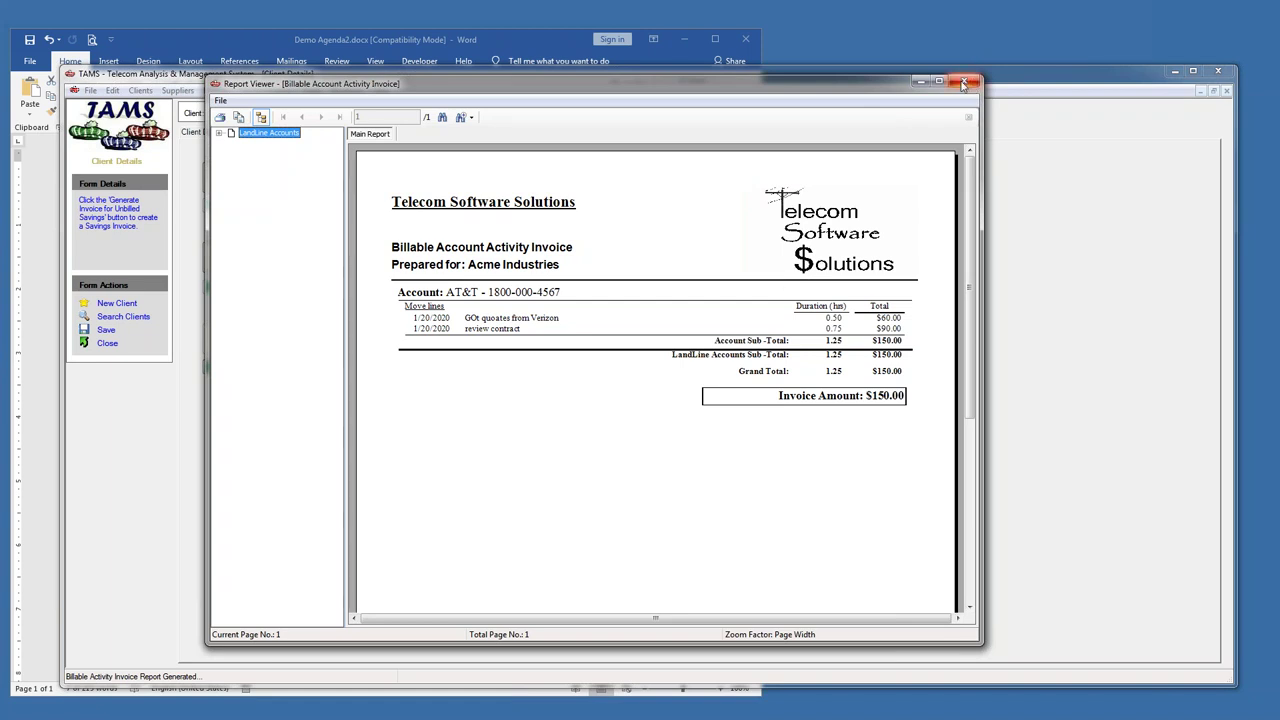
pyautogui.click(963, 80)
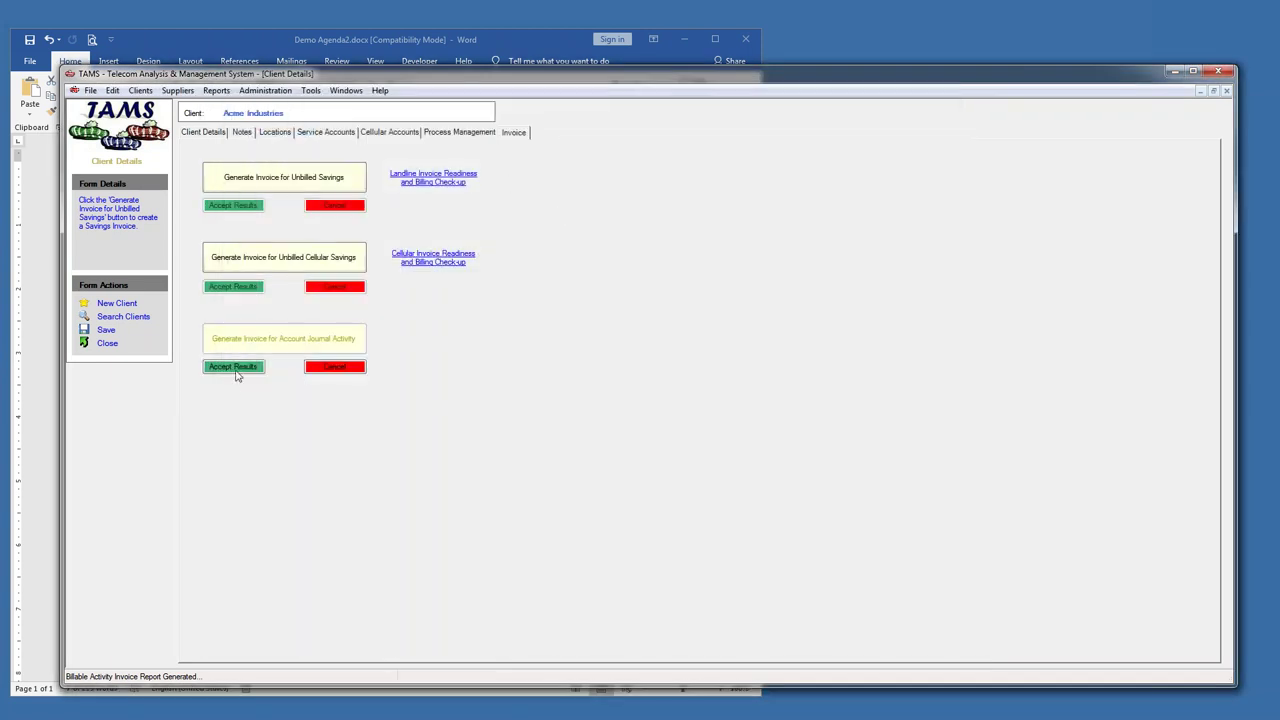
pyautogui.click(234, 367)
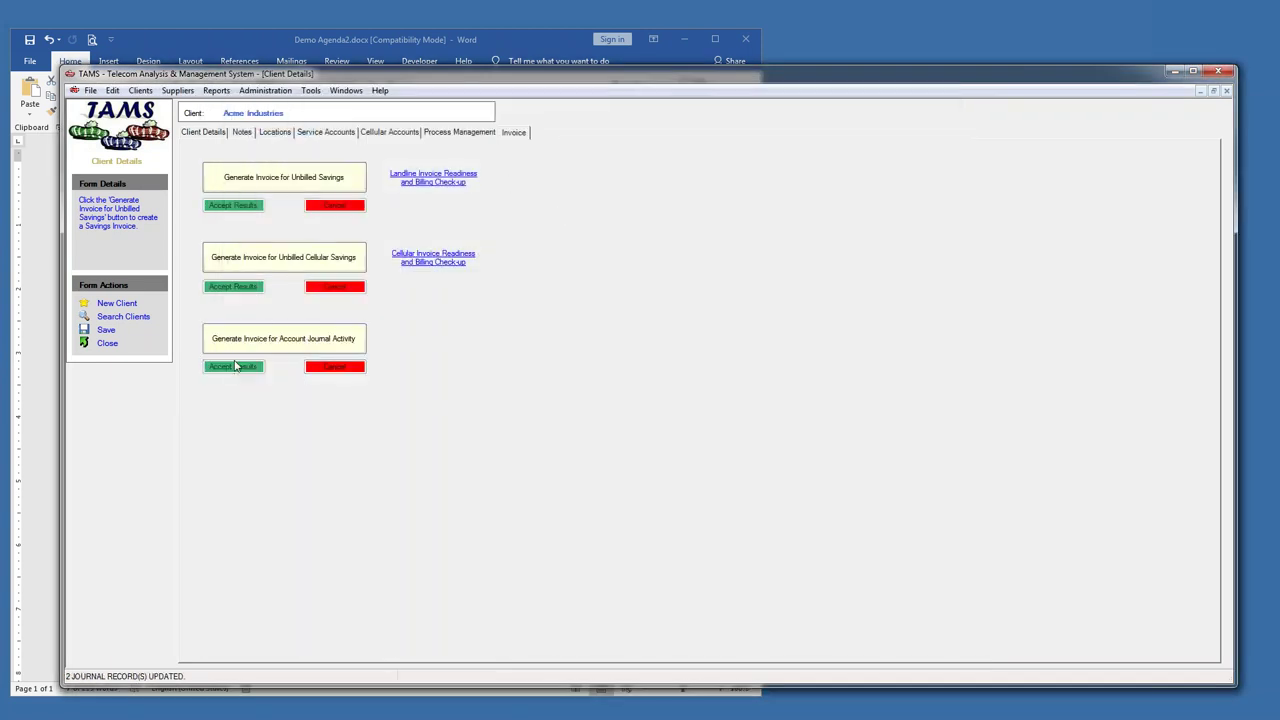
pyautogui.click(346, 90)
pyautogui.click(395, 169)
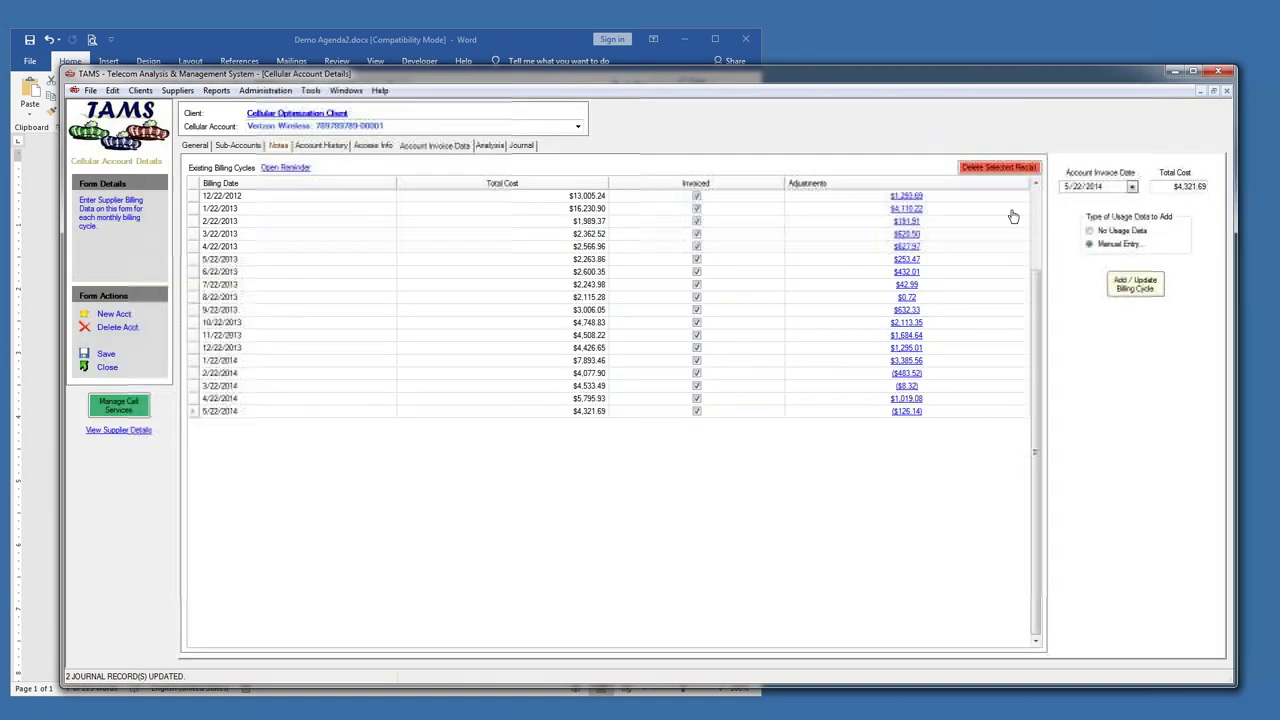
pyautogui.click(527, 149)
pyautogui.click(346, 90)
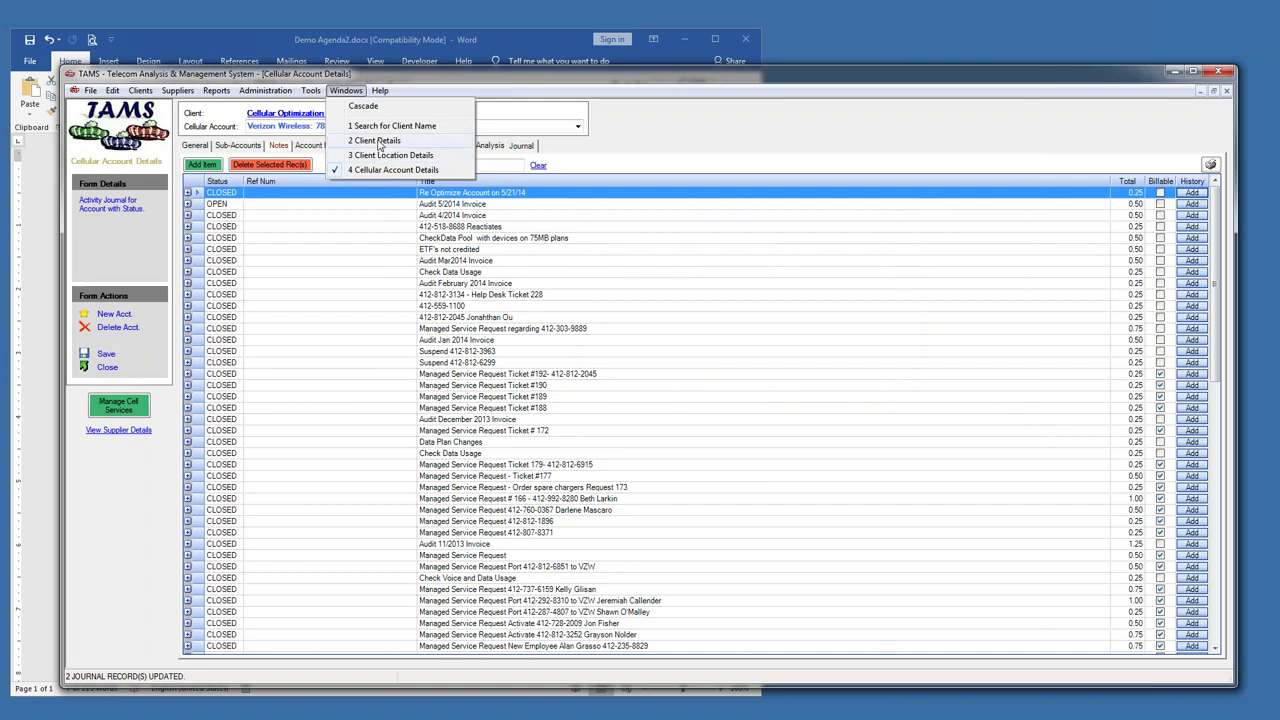
pyautogui.click(378, 140)
pyautogui.click(323, 132)
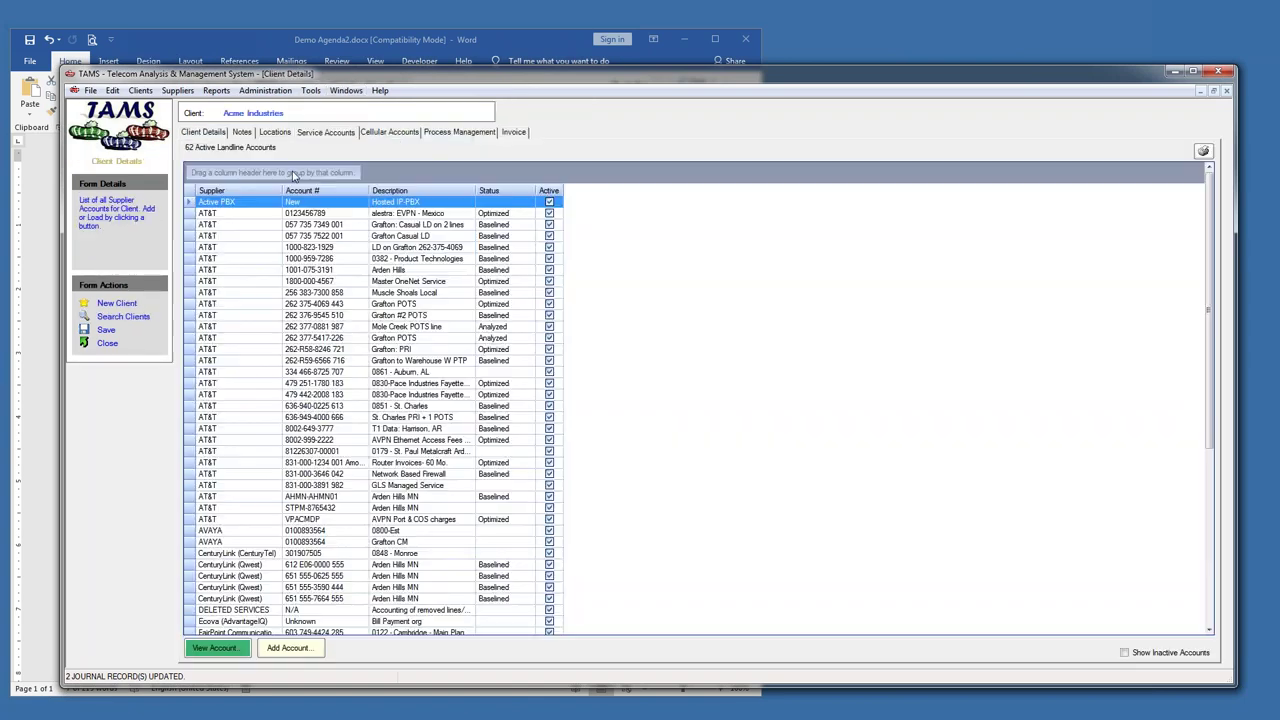
pyautogui.doubleClick(185, 281)
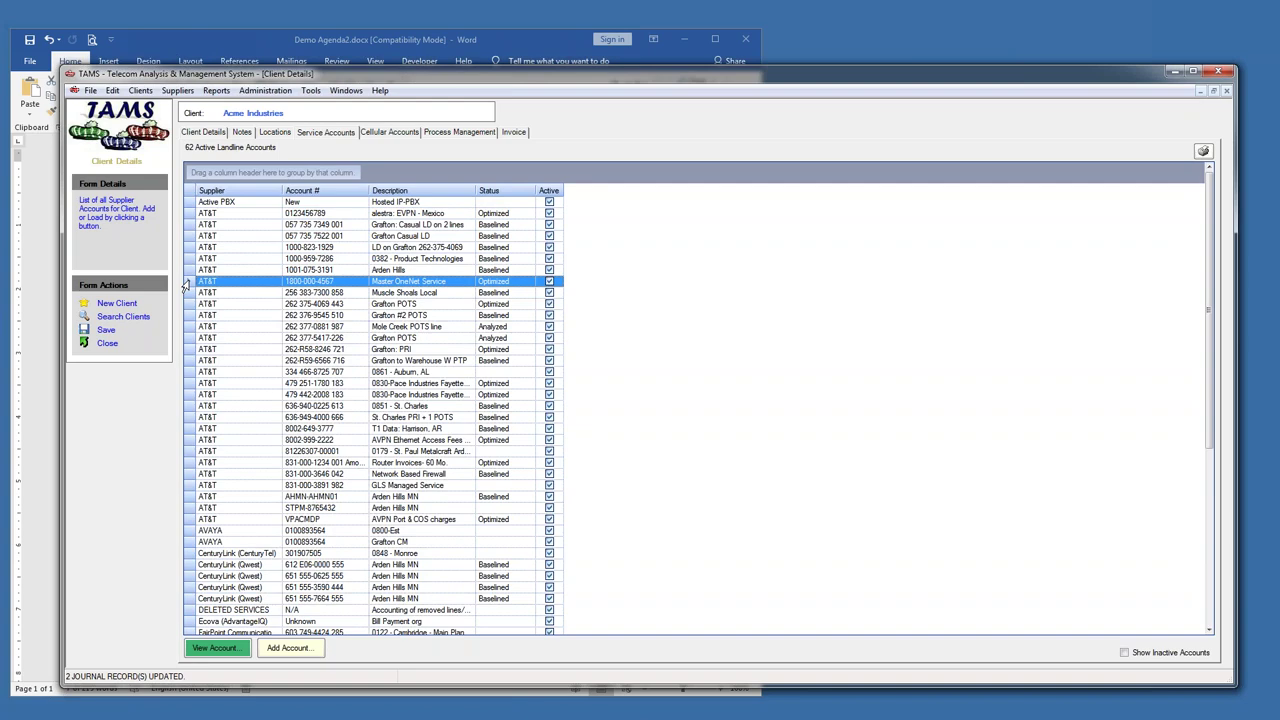
pyautogui.click(522, 146)
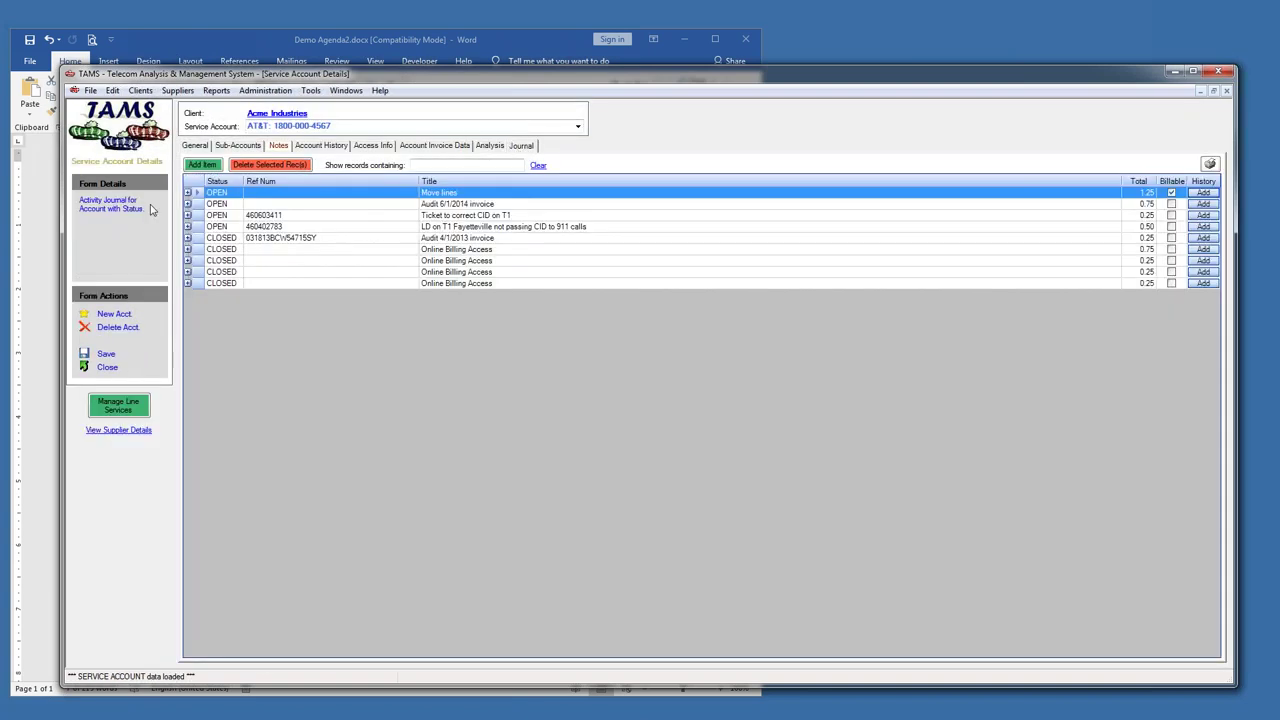
# - Delete the invoiced Move lines journal item and bring the Word agenda forward
pyautogui.click(187, 192)
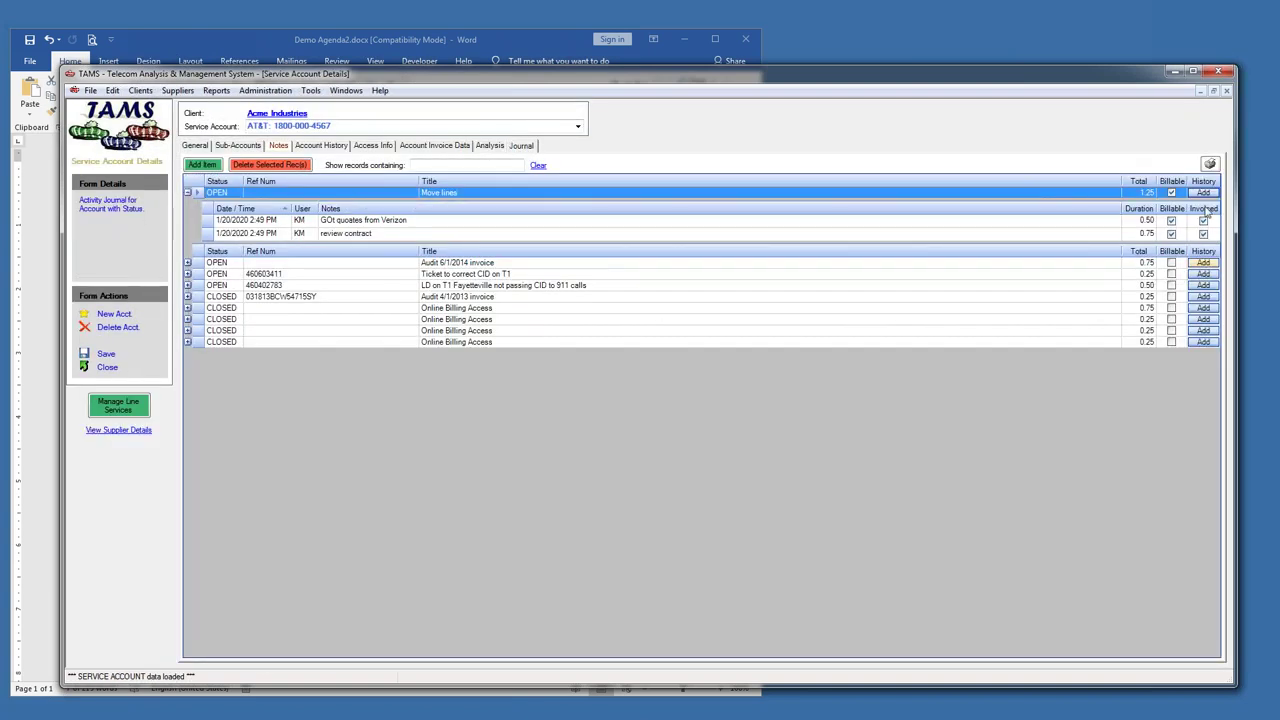
pyautogui.rightClick(371, 197)
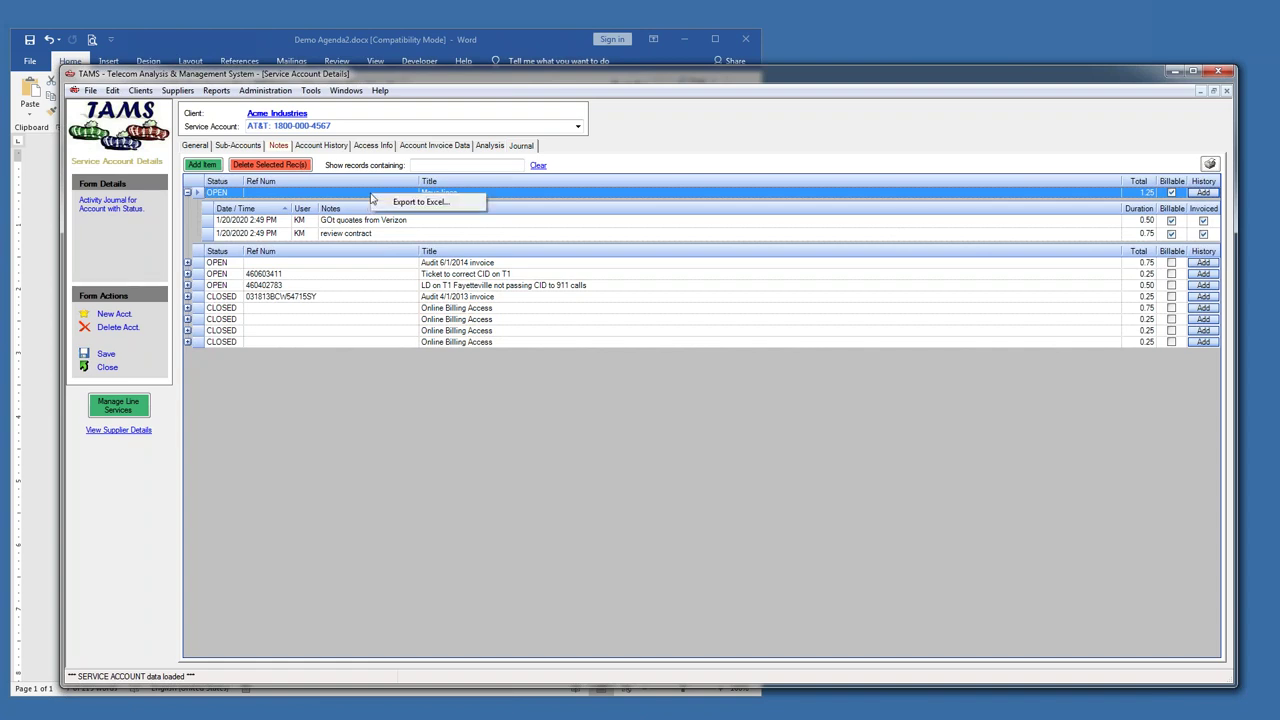
pyautogui.click(273, 170)
pyautogui.click(273, 168)
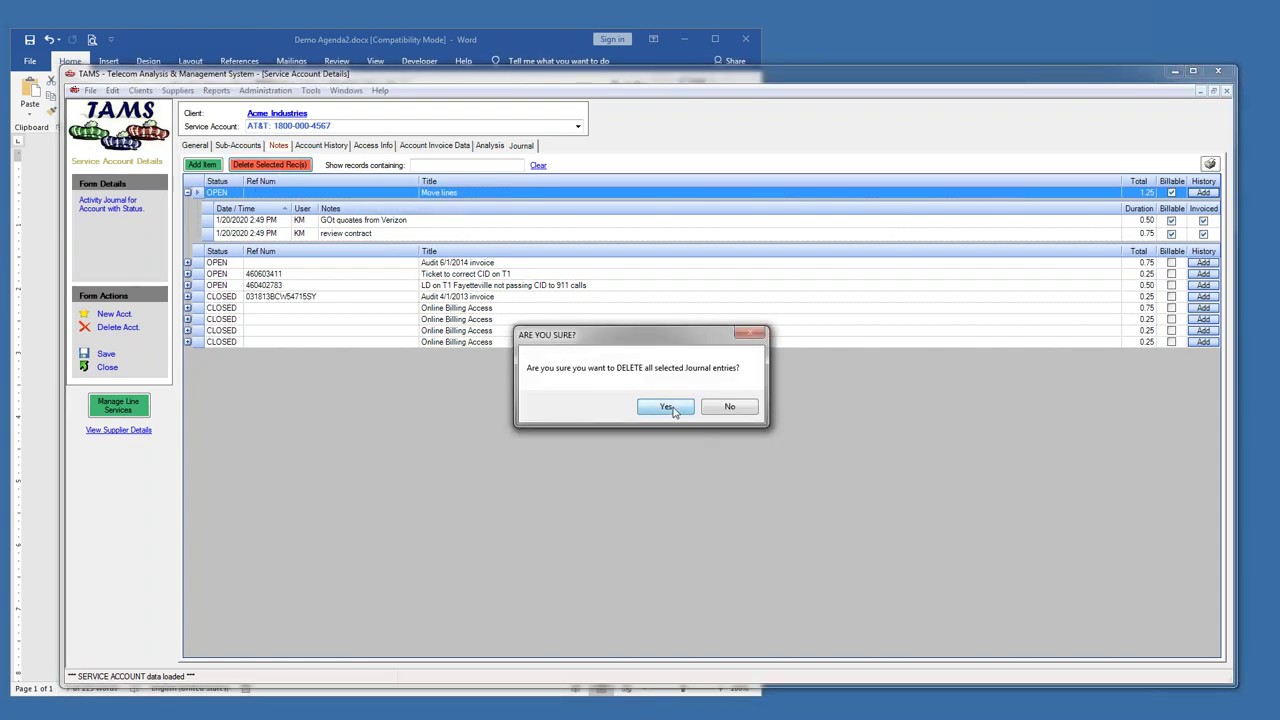
pyautogui.click(668, 410)
pyautogui.click(17, 624)
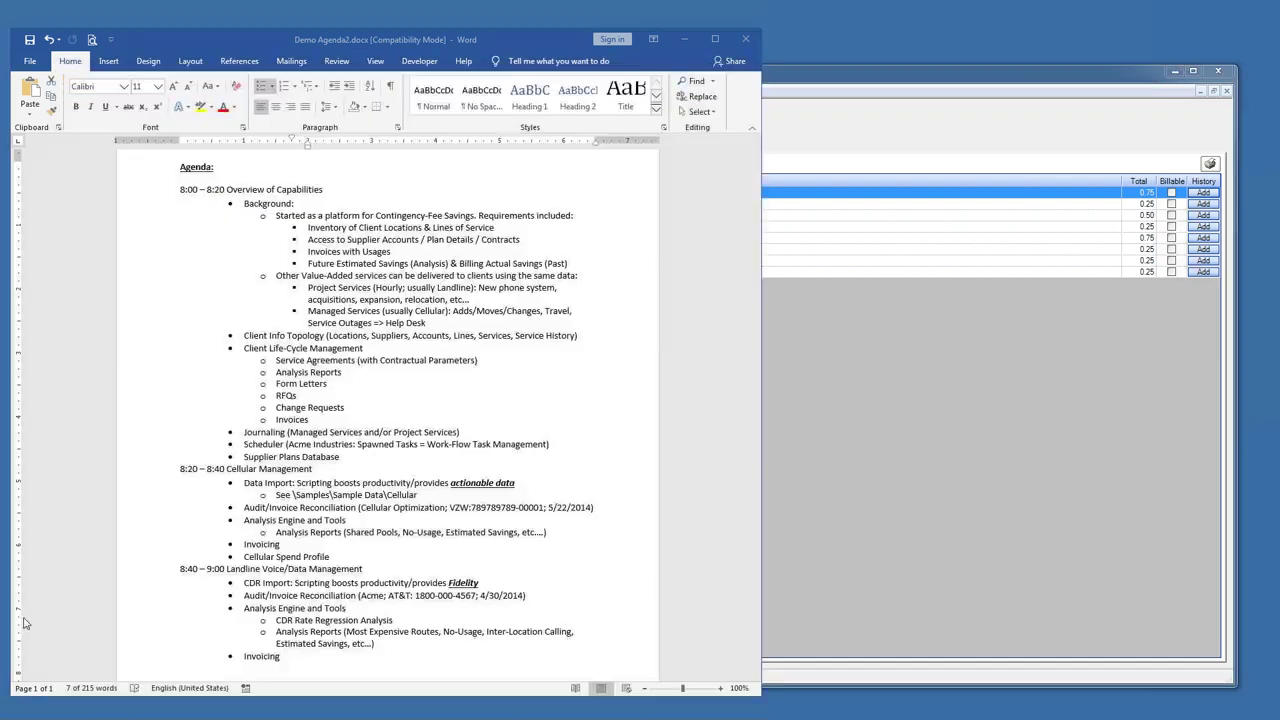
# - Highlight the Value-Added and Managed Services agenda bullets in Word, switching back and forth with TAMS
pyautogui.moveTo(300, 275); pyautogui.dragTo(518, 296)
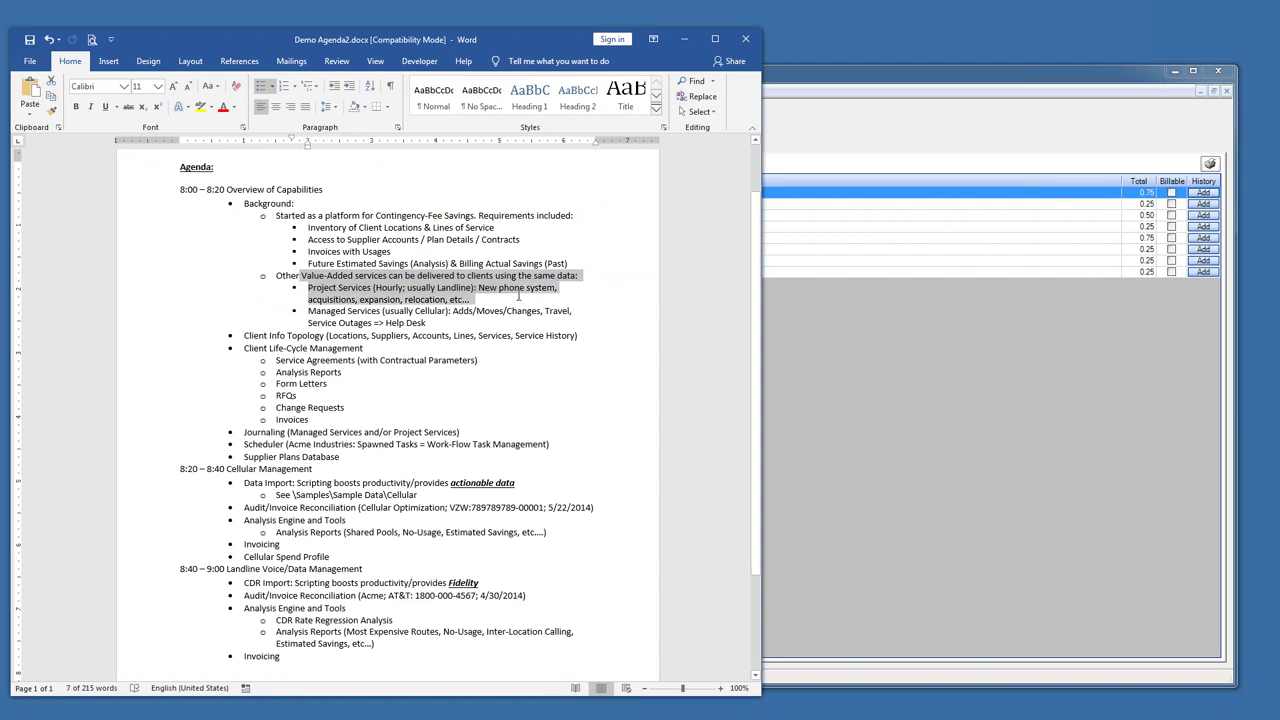
pyautogui.moveTo(435, 323); pyautogui.dragTo(310, 309)
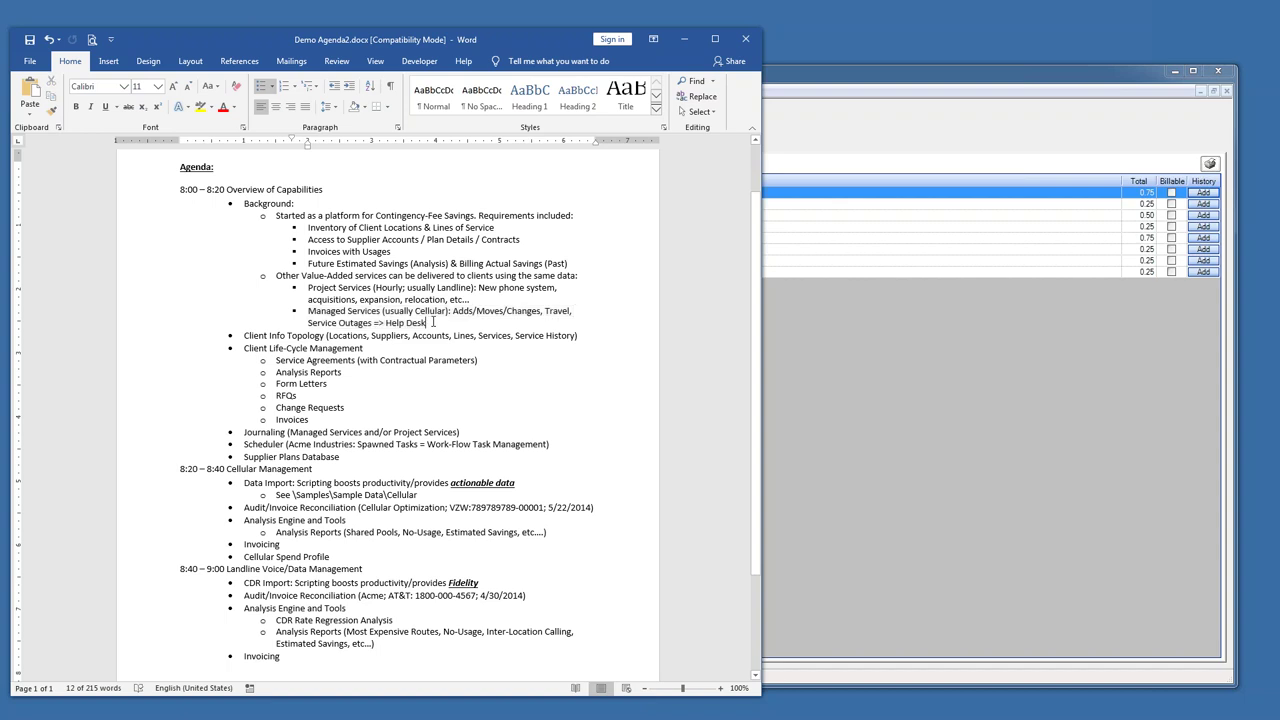
pyautogui.click(783, 147)
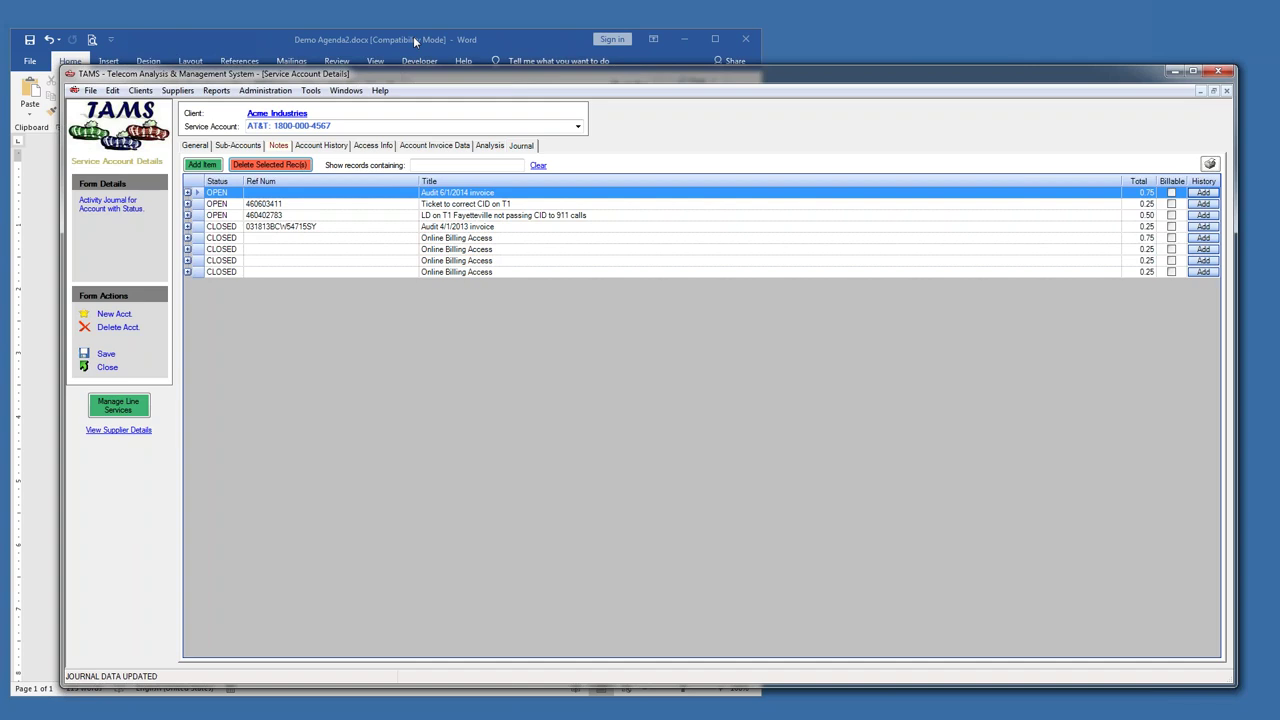
pyautogui.click(413, 36)
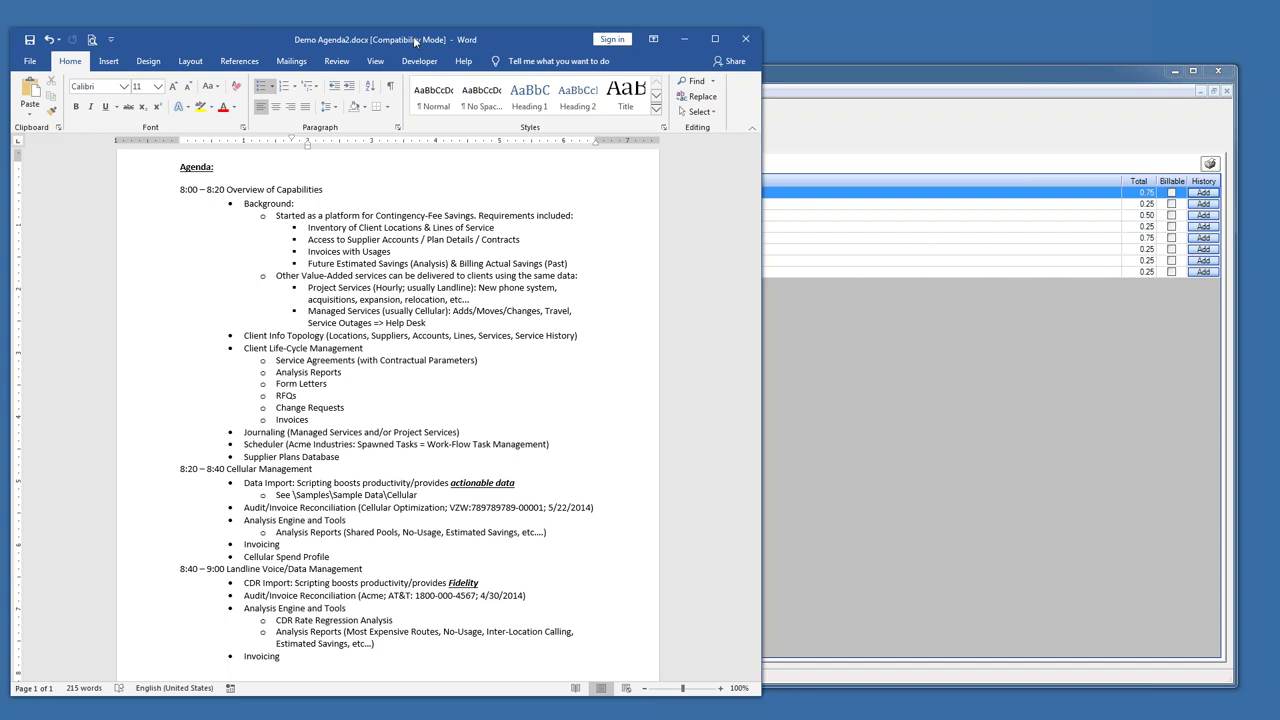
pyautogui.moveTo(435, 326); pyautogui.dragTo(307, 311)
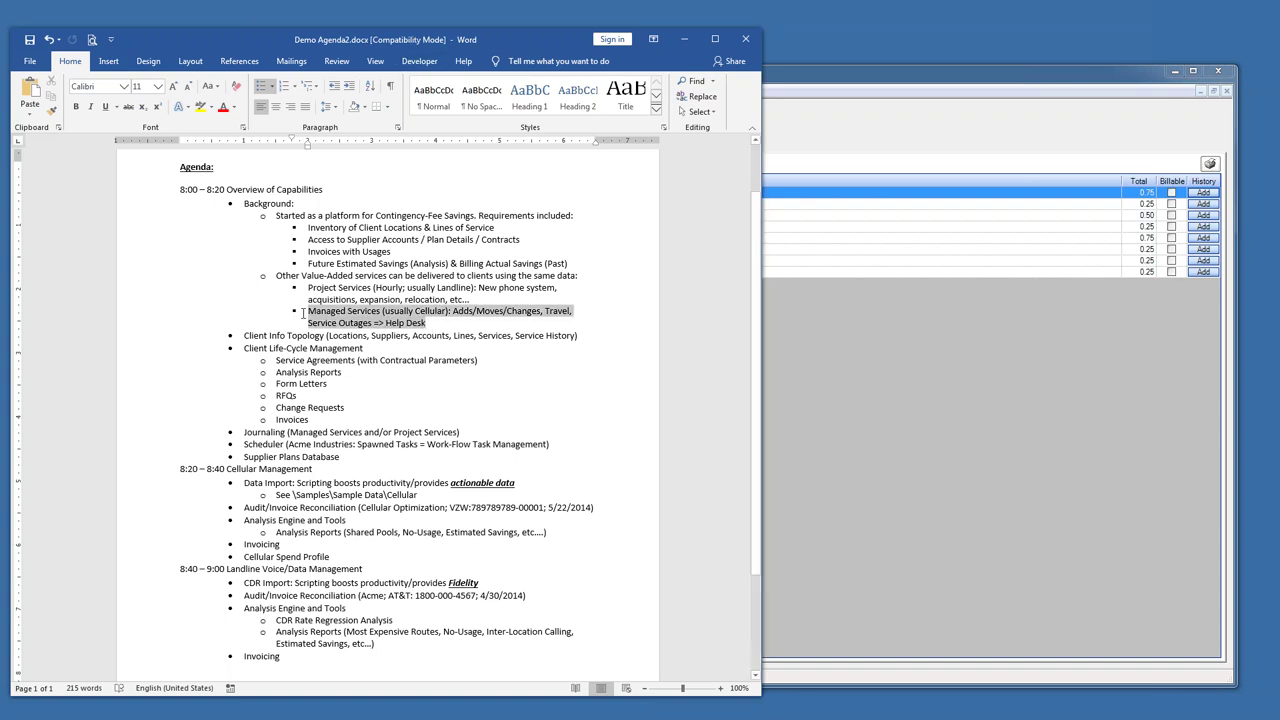
pyautogui.click(828, 82)
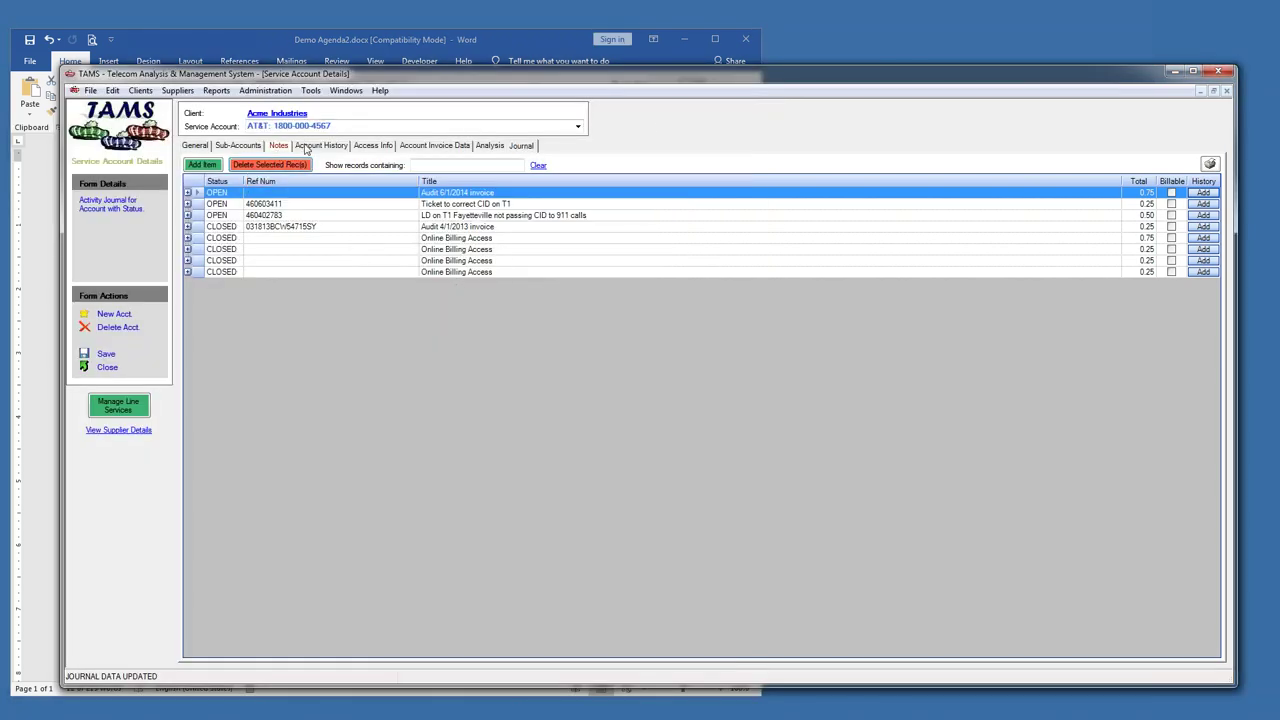
pyautogui.click(307, 150)
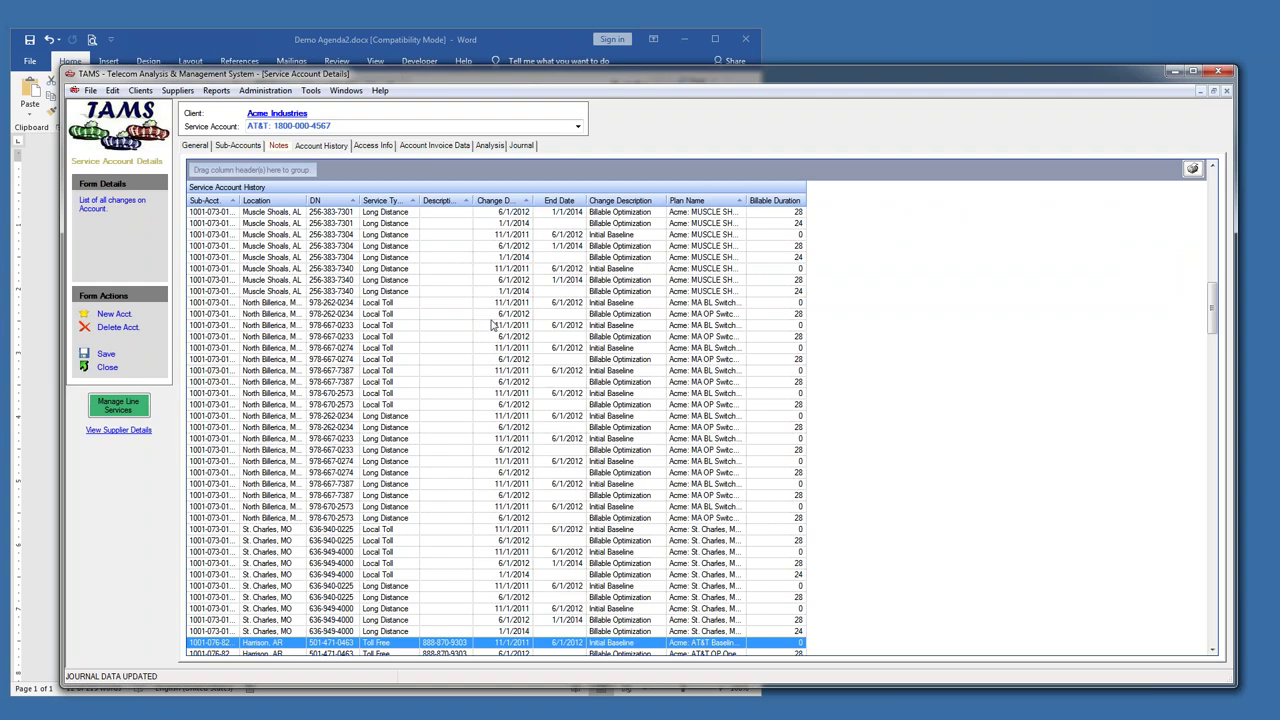
pyautogui.hotkey('ctrl', 'f')
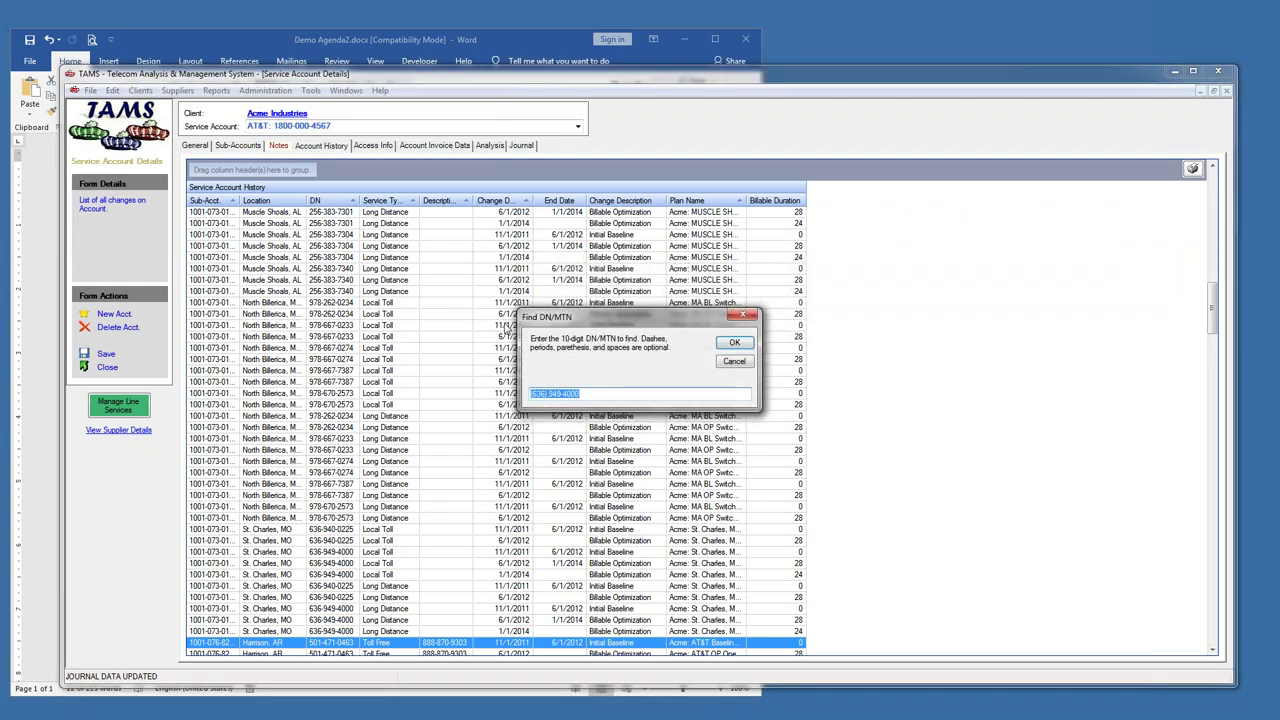
pyautogui.press('Return')
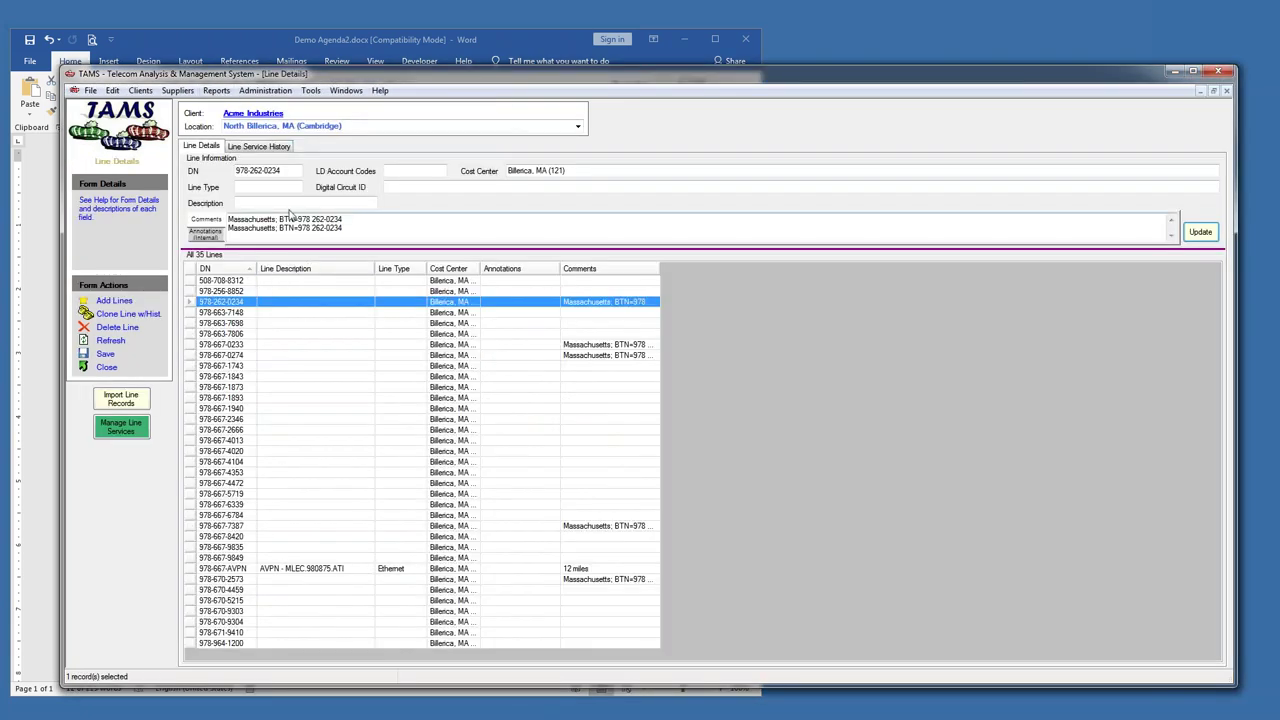
# - Expand the line's Local Toll and Long Distance service history, then return to client details and Word
pyautogui.click(288, 146)
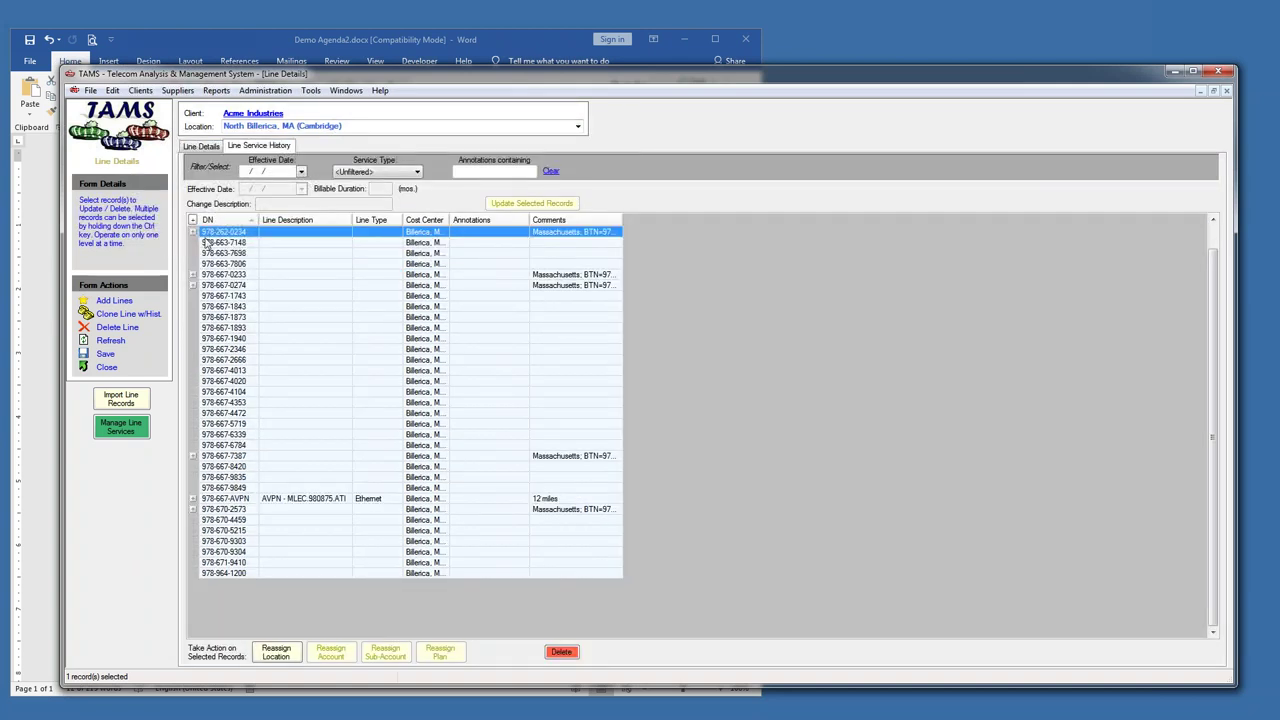
pyautogui.click(193, 232)
pyautogui.click(204, 259)
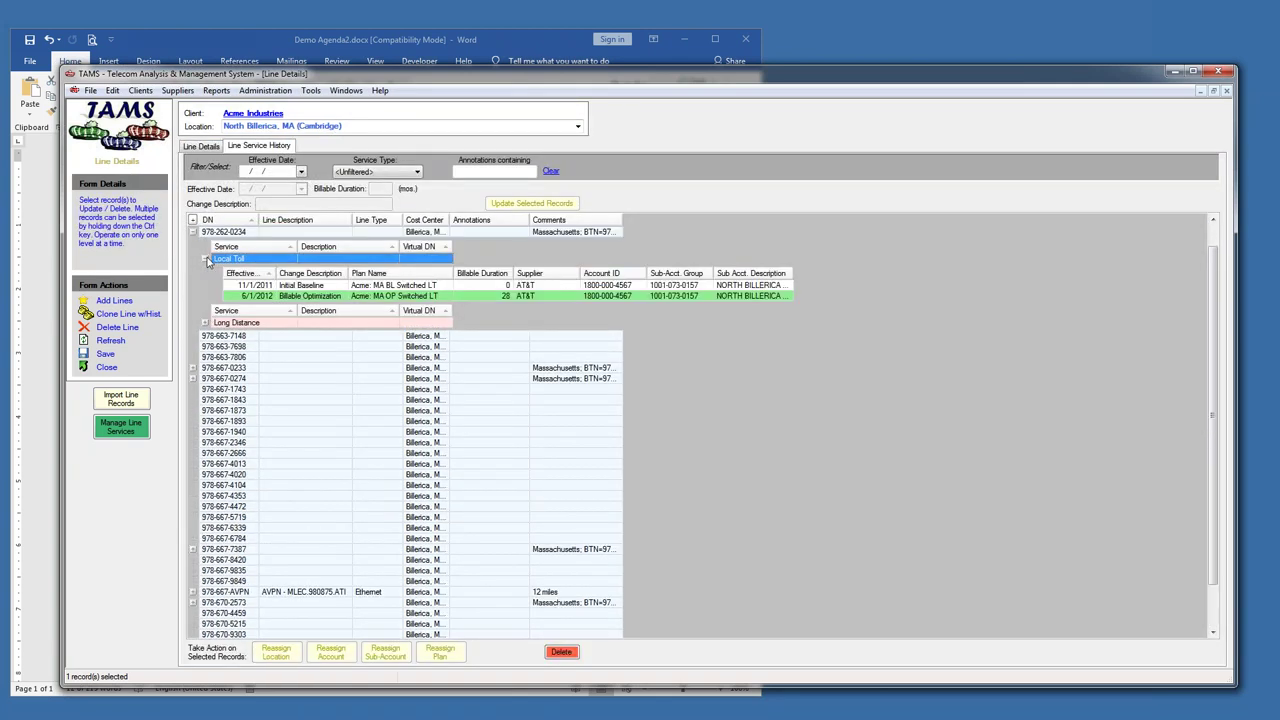
pyautogui.click(205, 323)
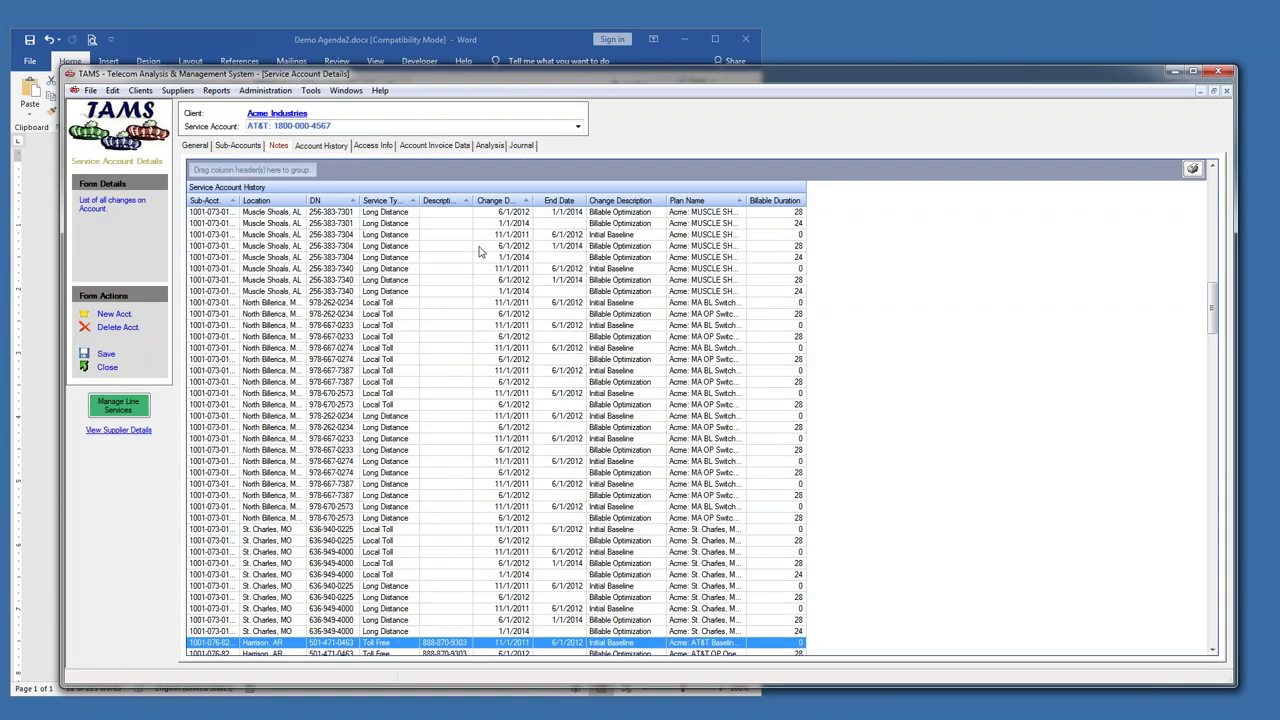
pyautogui.click(359, 94)
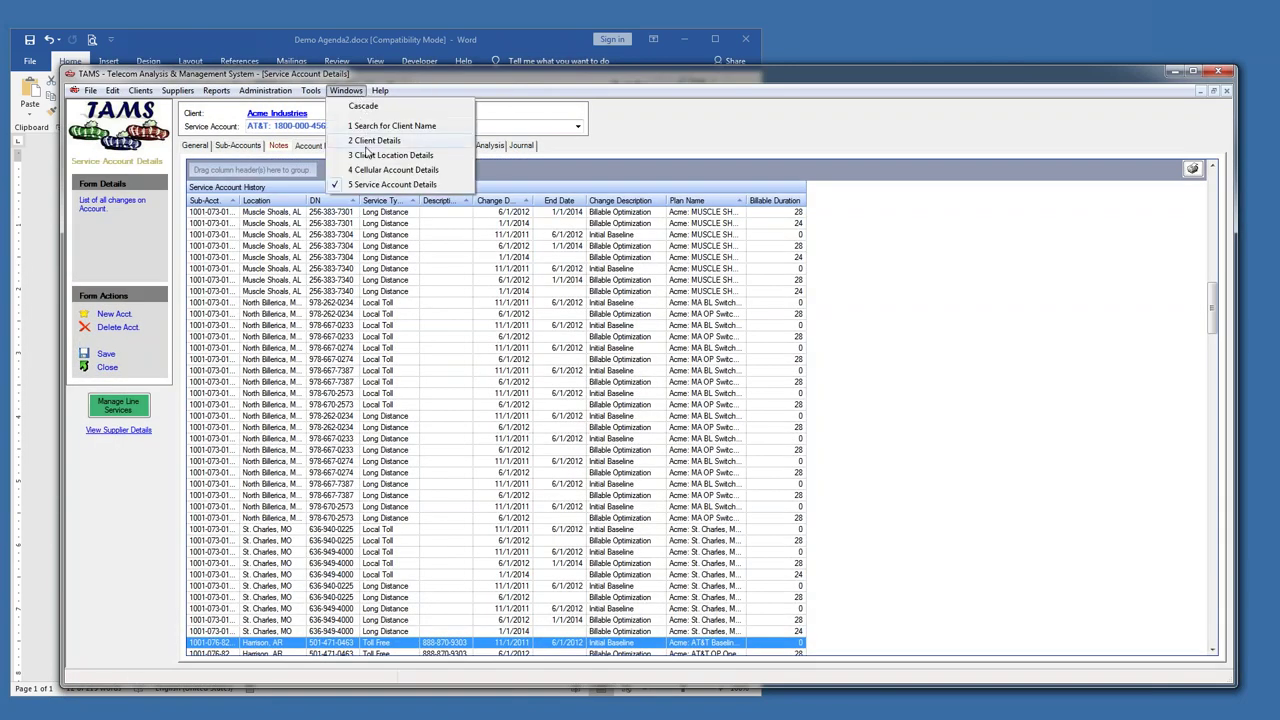
pyautogui.click(370, 141)
pyautogui.click(502, 41)
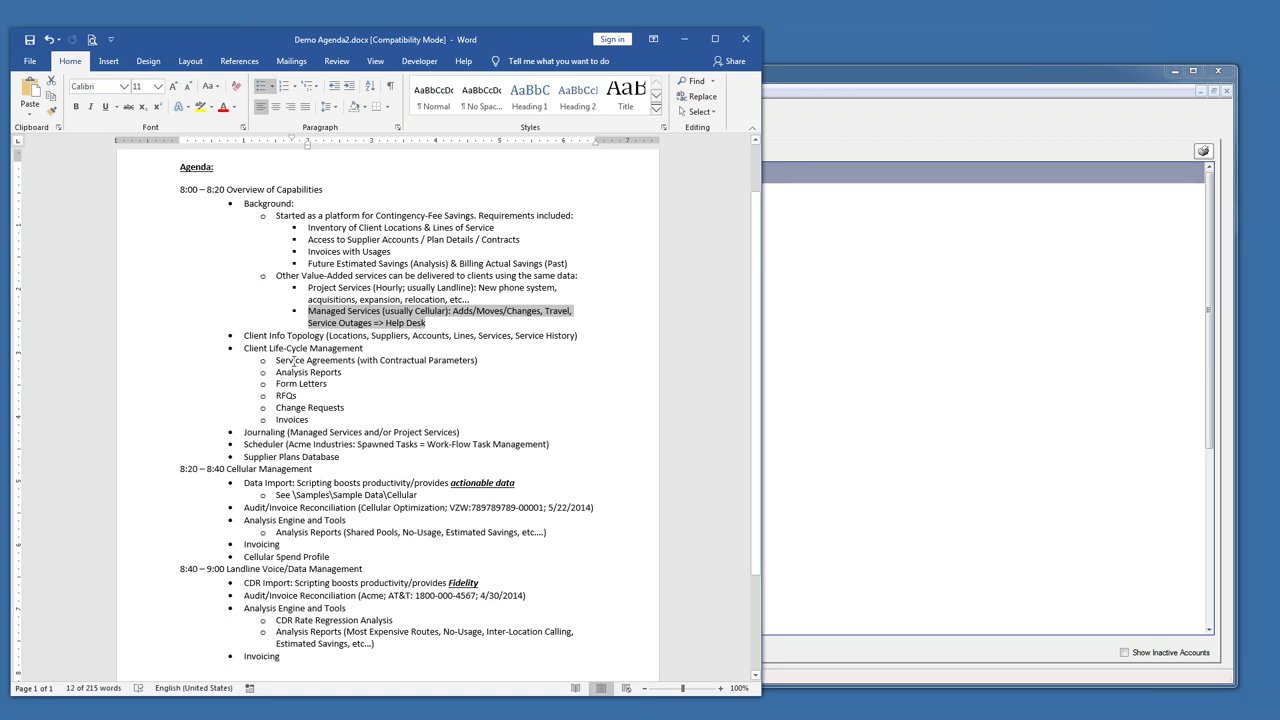
# - In the Word agenda, highlight the Client Info Topology line, then Client Life-Cycle Management and Service Agreements
pyautogui.moveTo(259, 335); pyautogui.dragTo(535, 337)
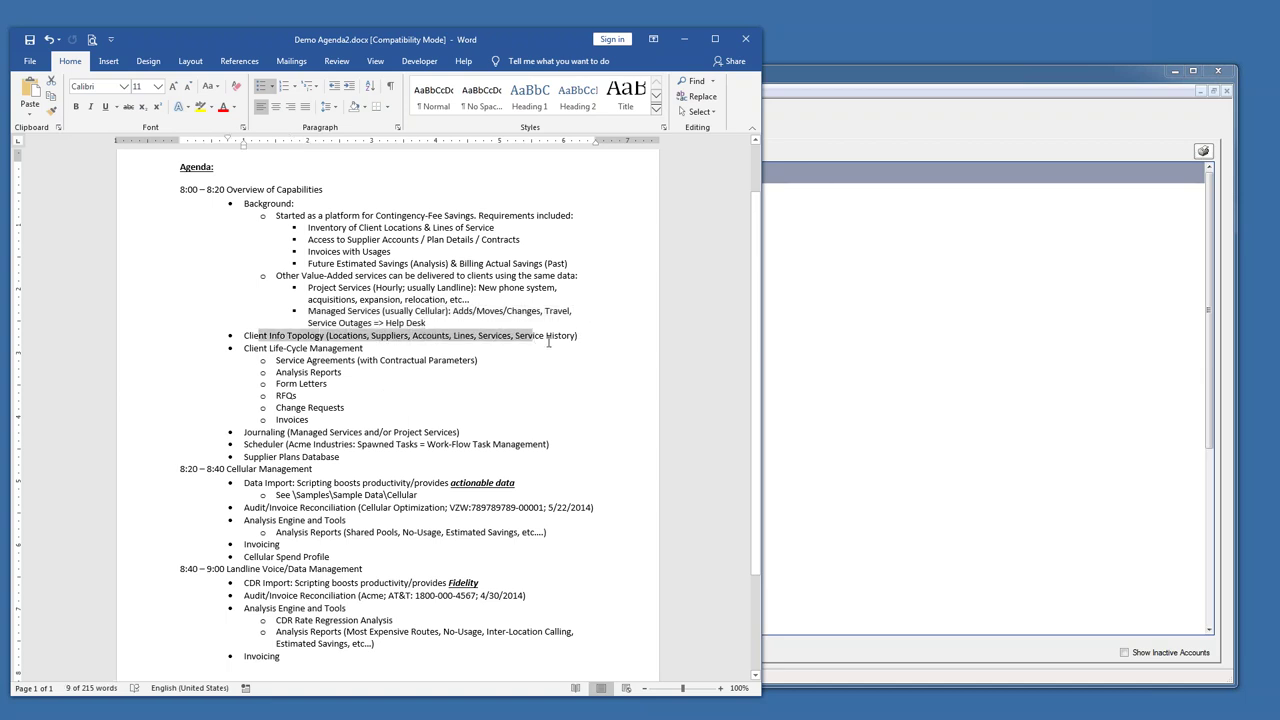
pyautogui.moveTo(250, 348); pyautogui.dragTo(481, 364)
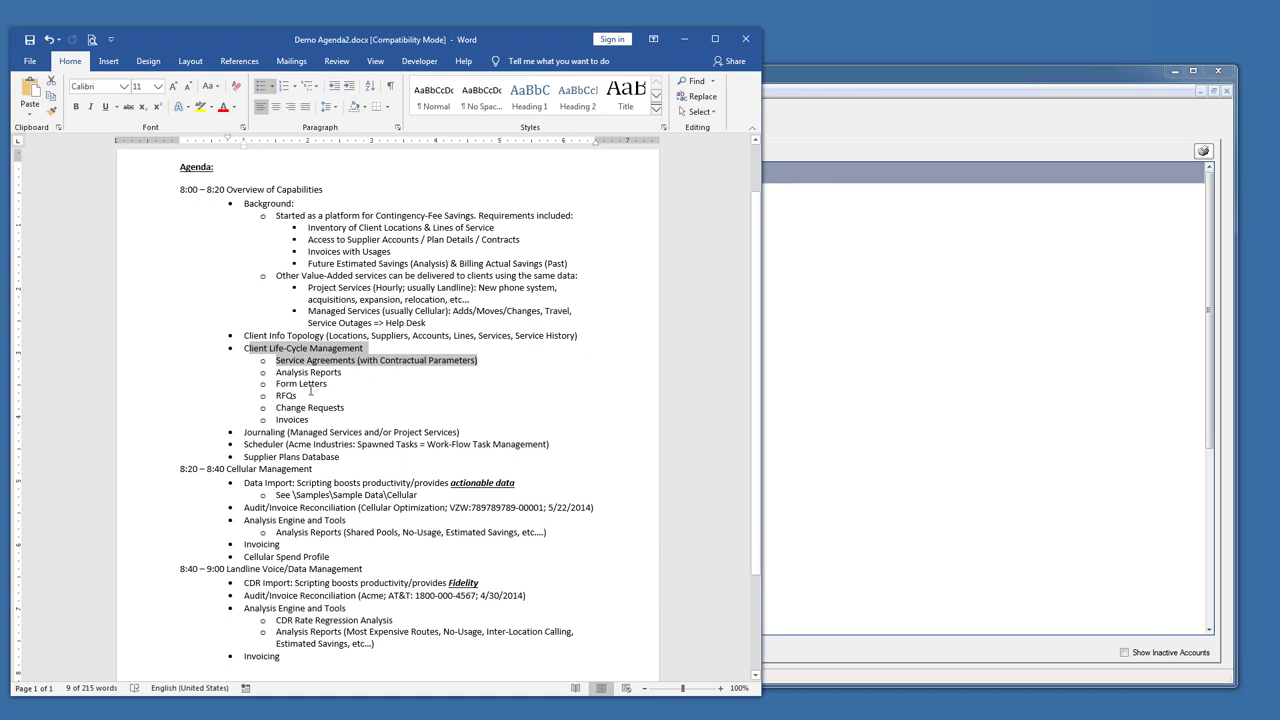
# - Open the saved report Sample Reports > Landline > 2_DataCircuitInventory_Sample.rpt in TAMS
pyautogui.click(800, 79)
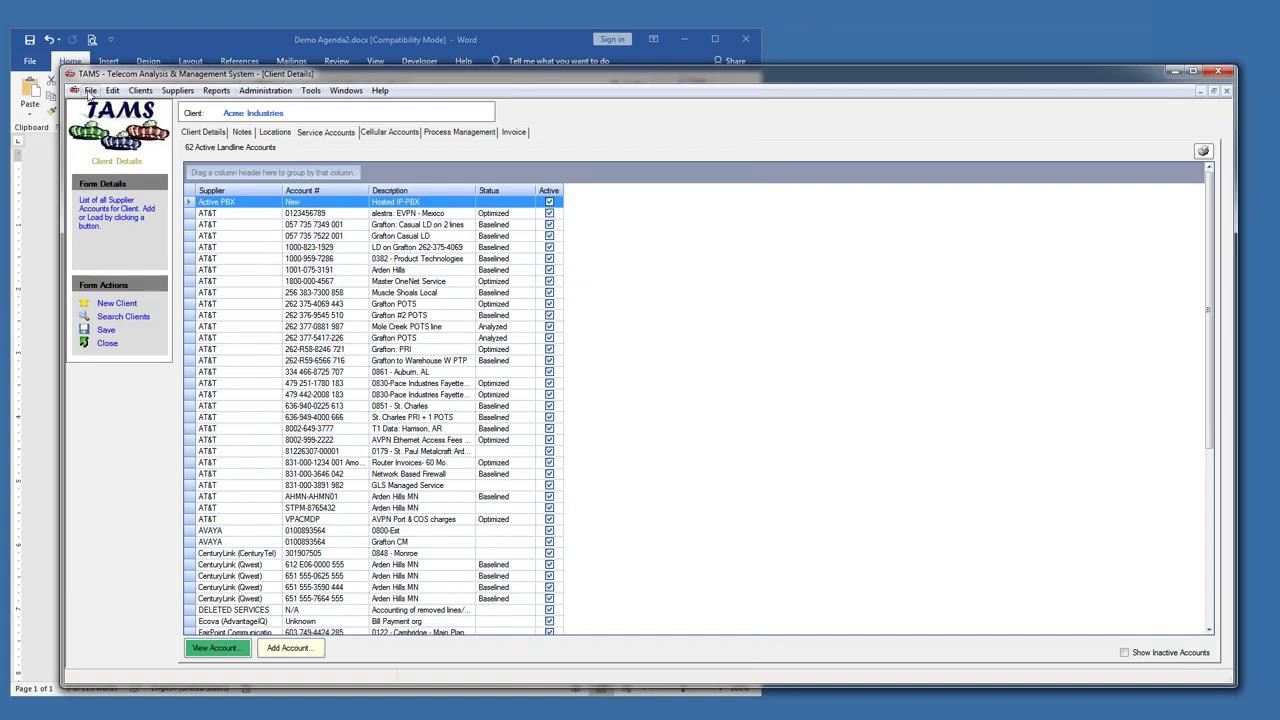
pyautogui.click(90, 90)
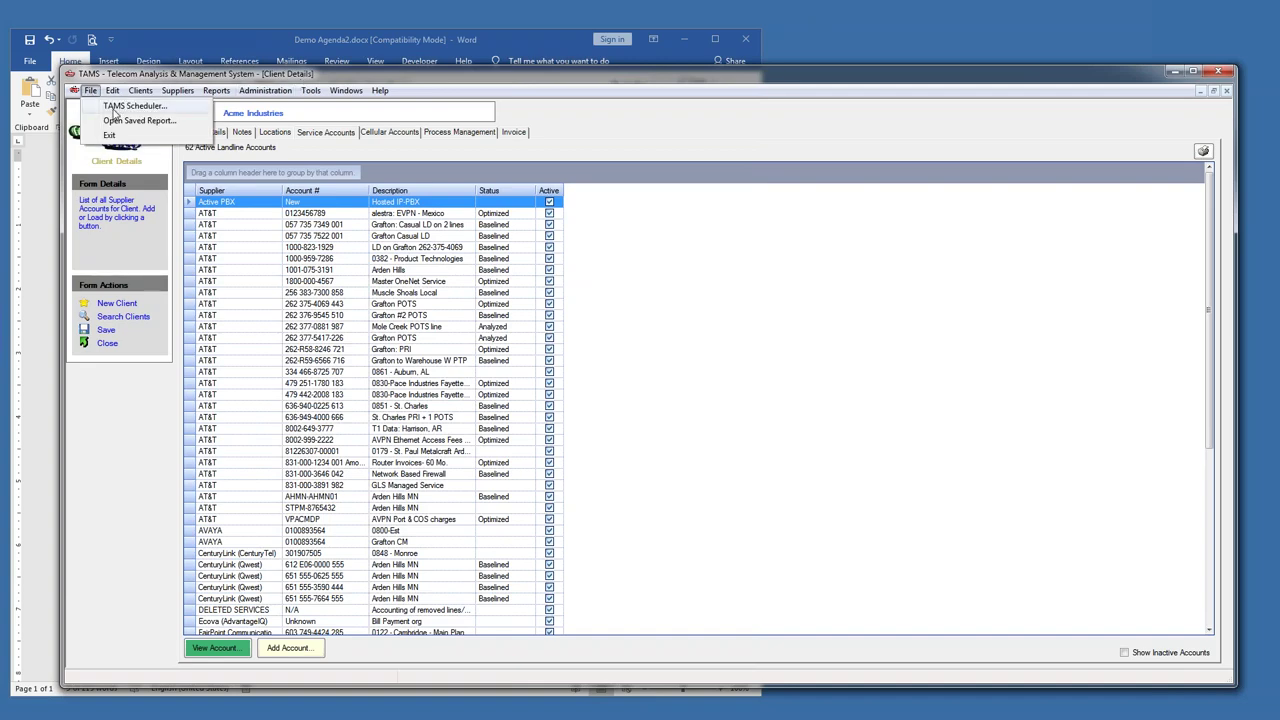
pyautogui.click(118, 121)
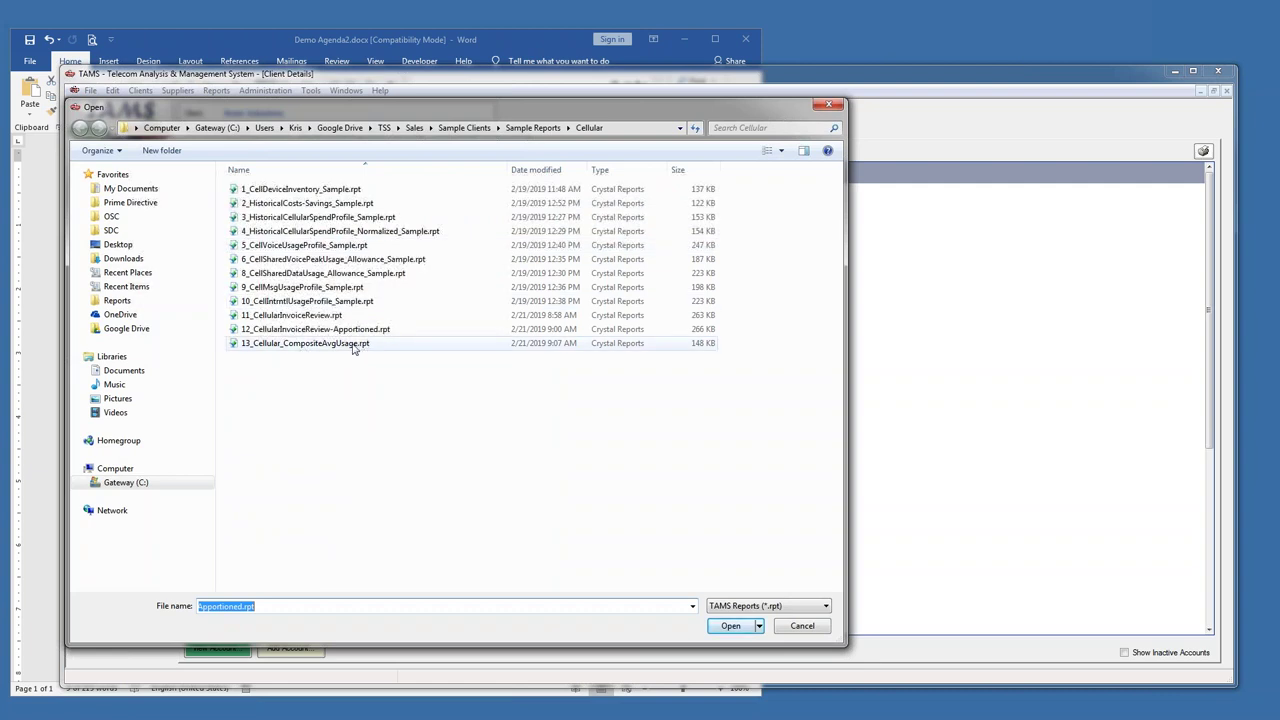
pyautogui.click(533, 127)
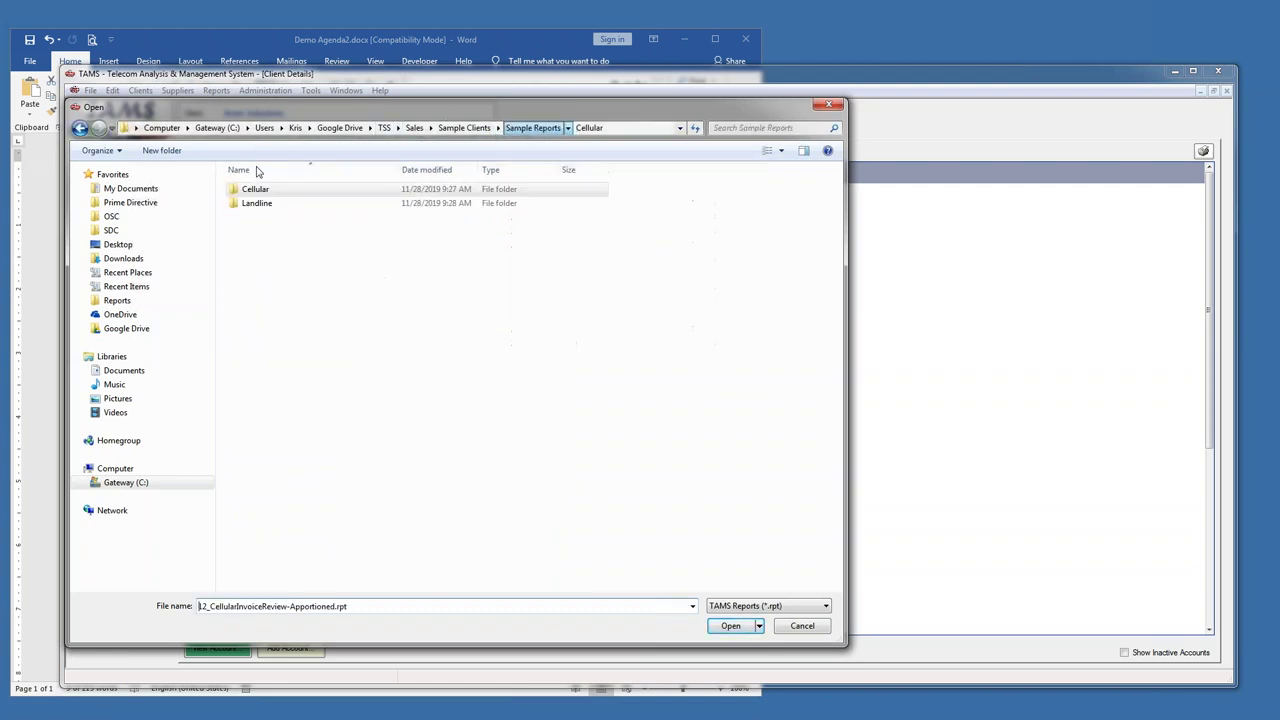
pyautogui.doubleClick(256, 203)
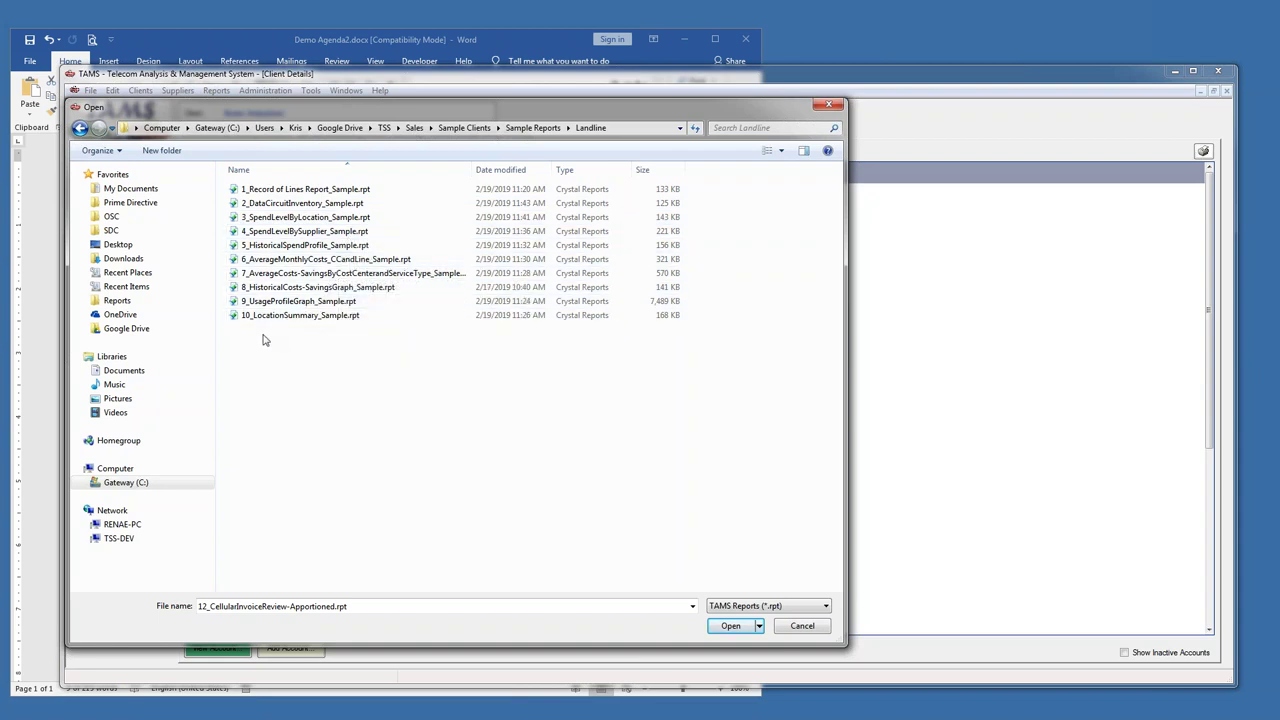
pyautogui.click(263, 205)
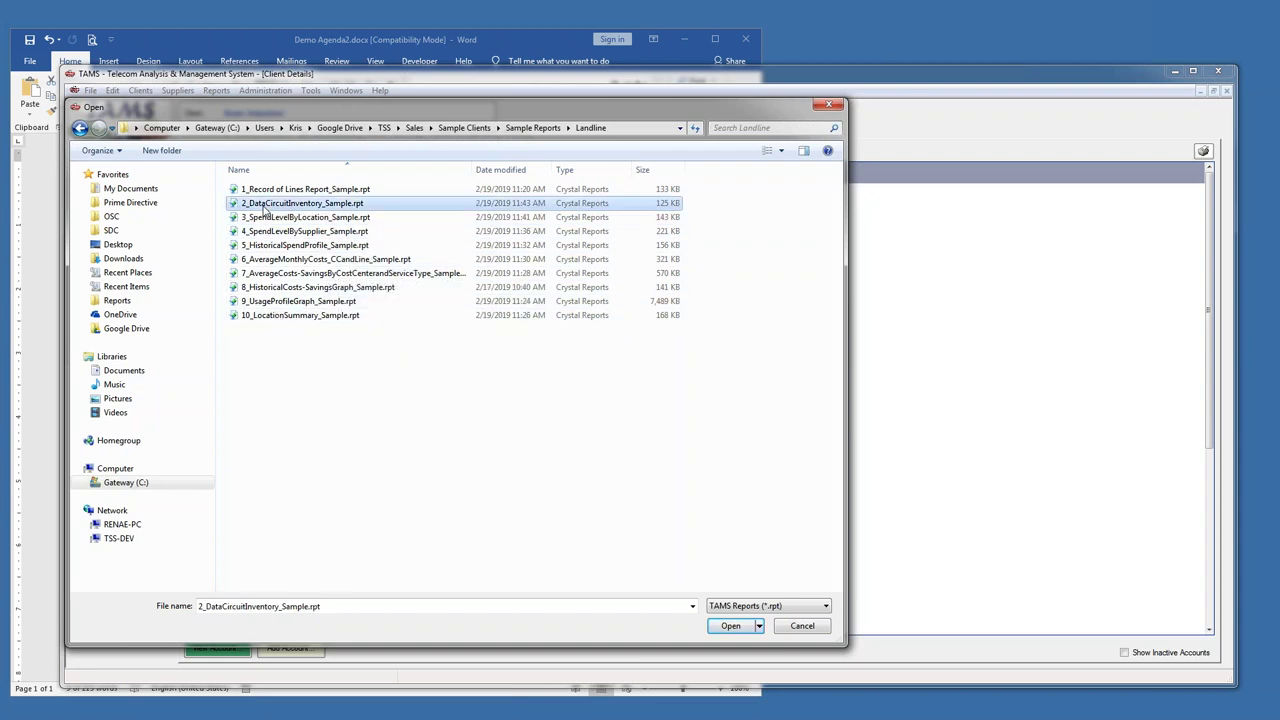
pyautogui.doubleClick(265, 205)
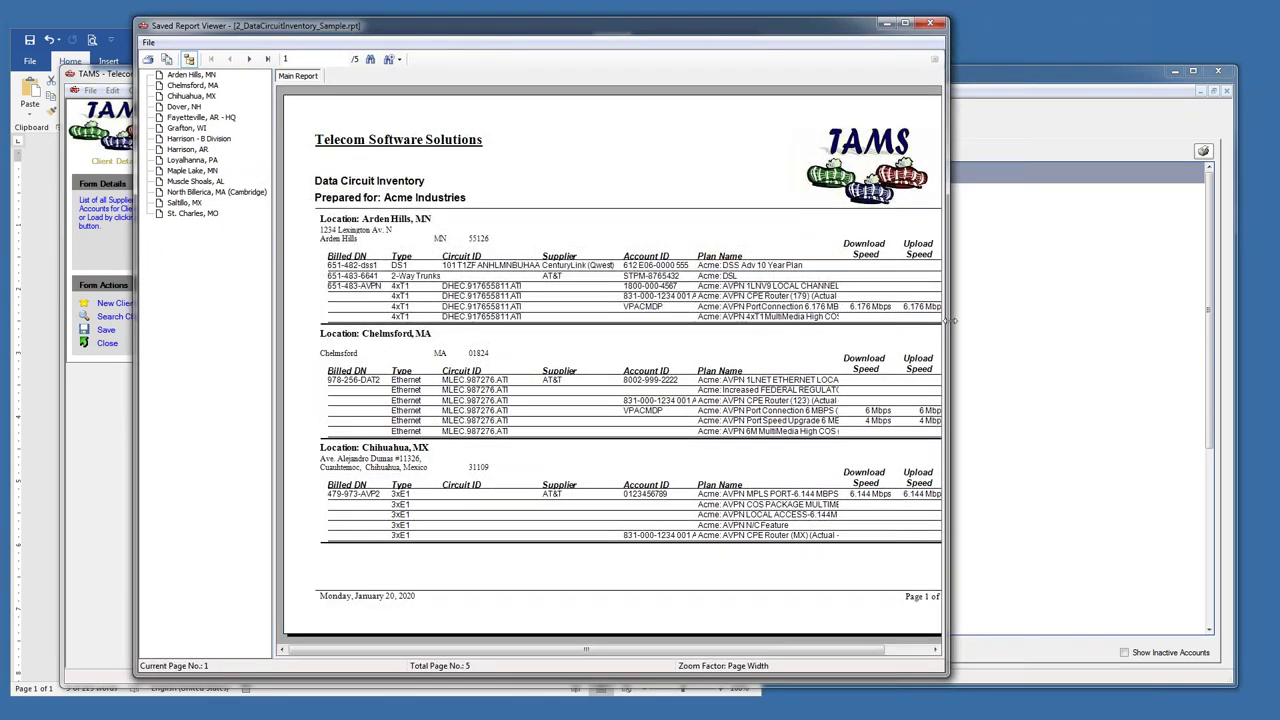
# - Widen the Data Circuit Inventory report viewer to review it, then close the viewer
pyautogui.moveTo(952, 320); pyautogui.dragTo(1114, 320)
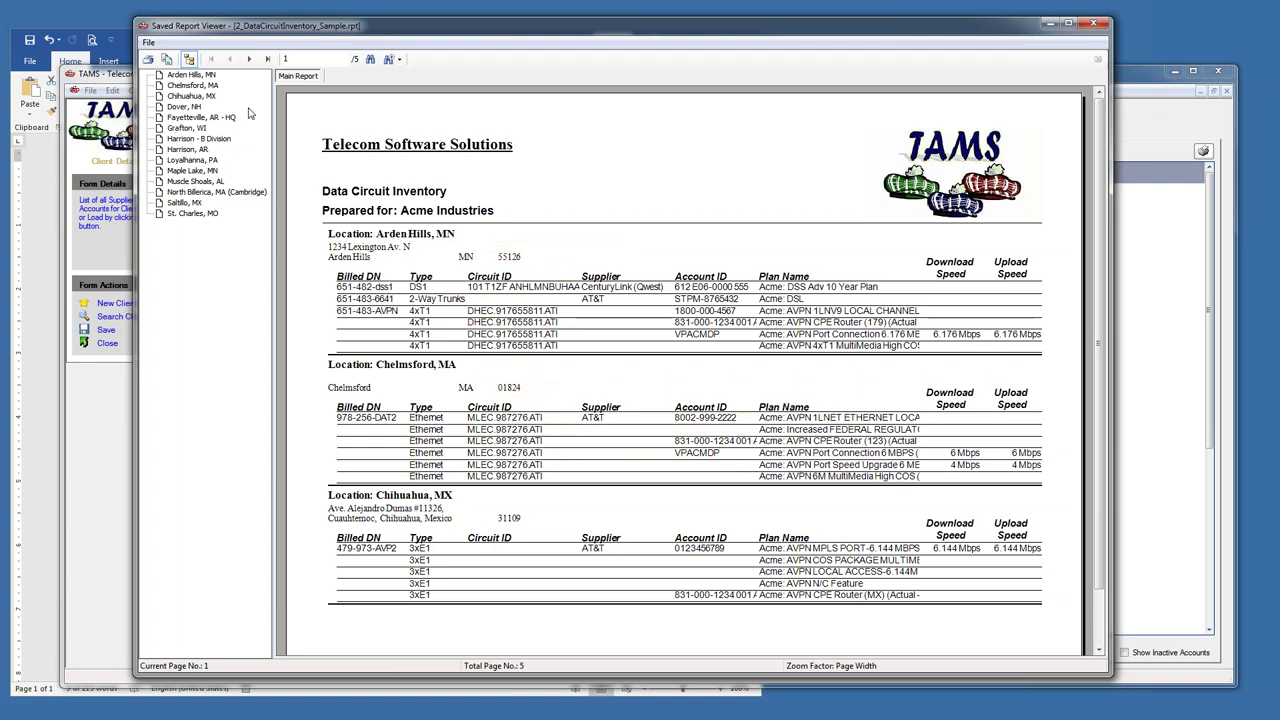
pyautogui.click(1094, 22)
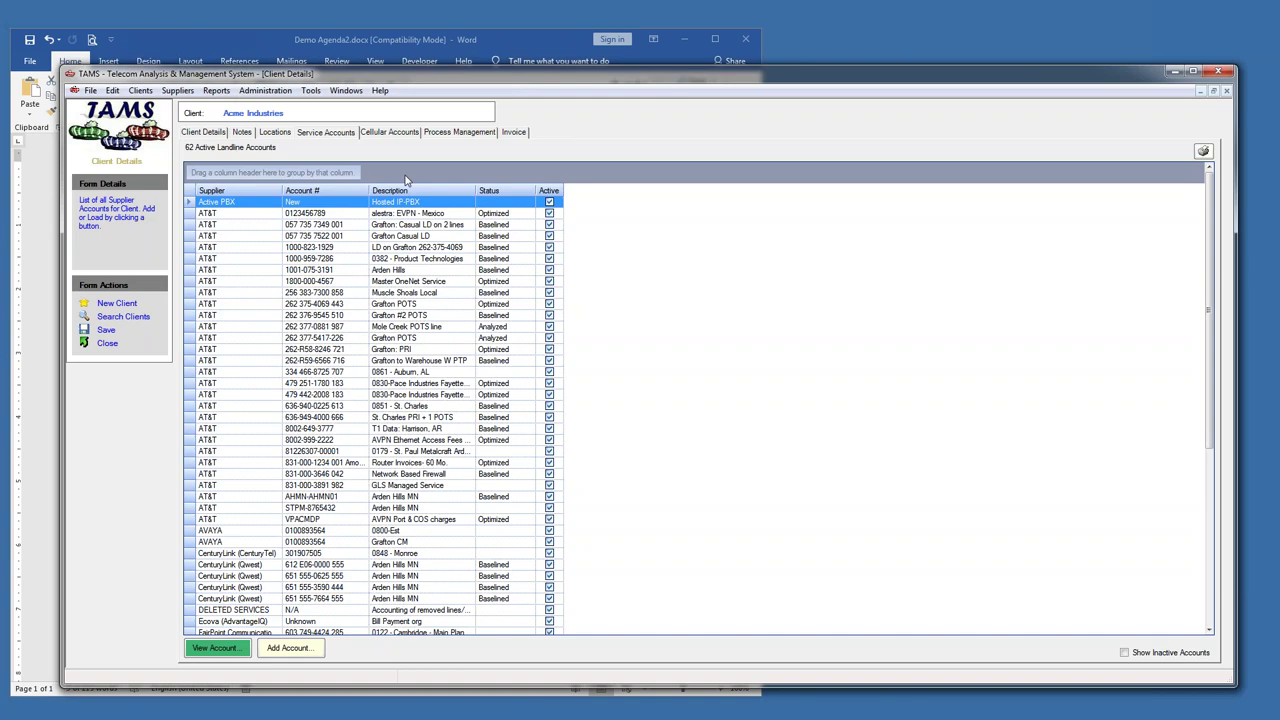
# - On the AT&T Master OneNet account, add a 4/30/2014 billing cycle using Mixed Mode Import
pyautogui.doubleClick(200, 282)
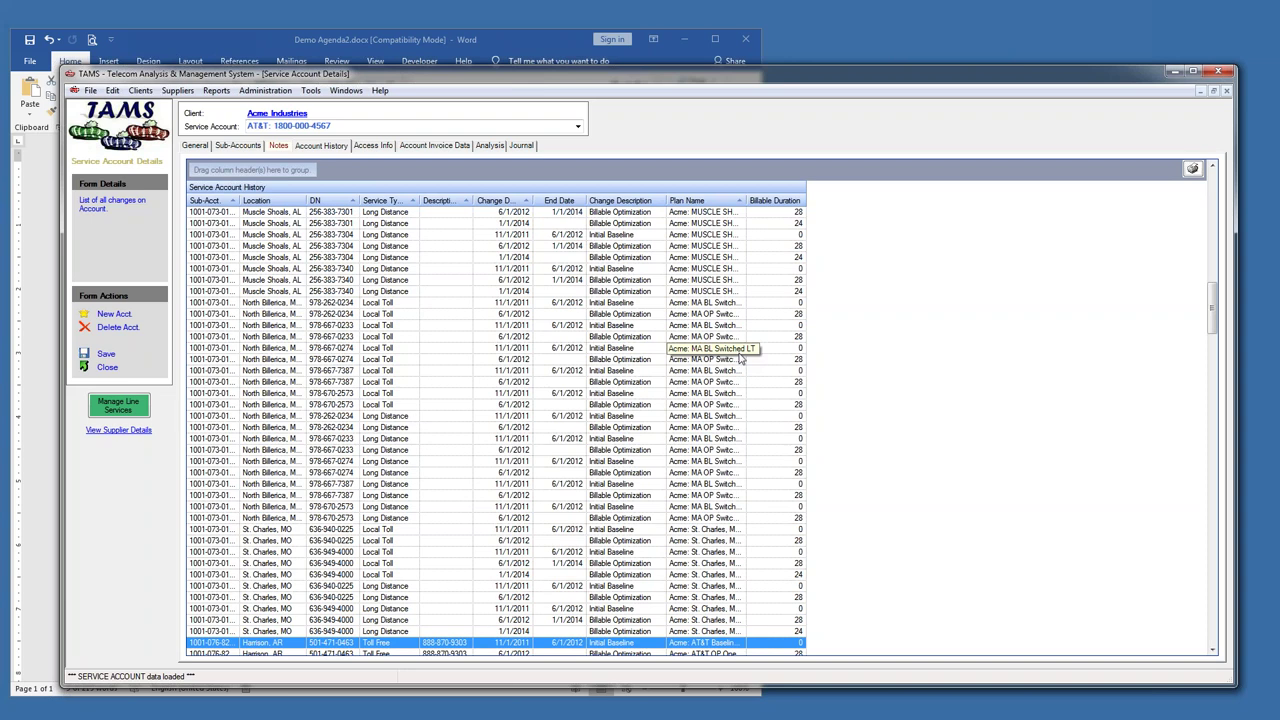
pyautogui.click(434, 146)
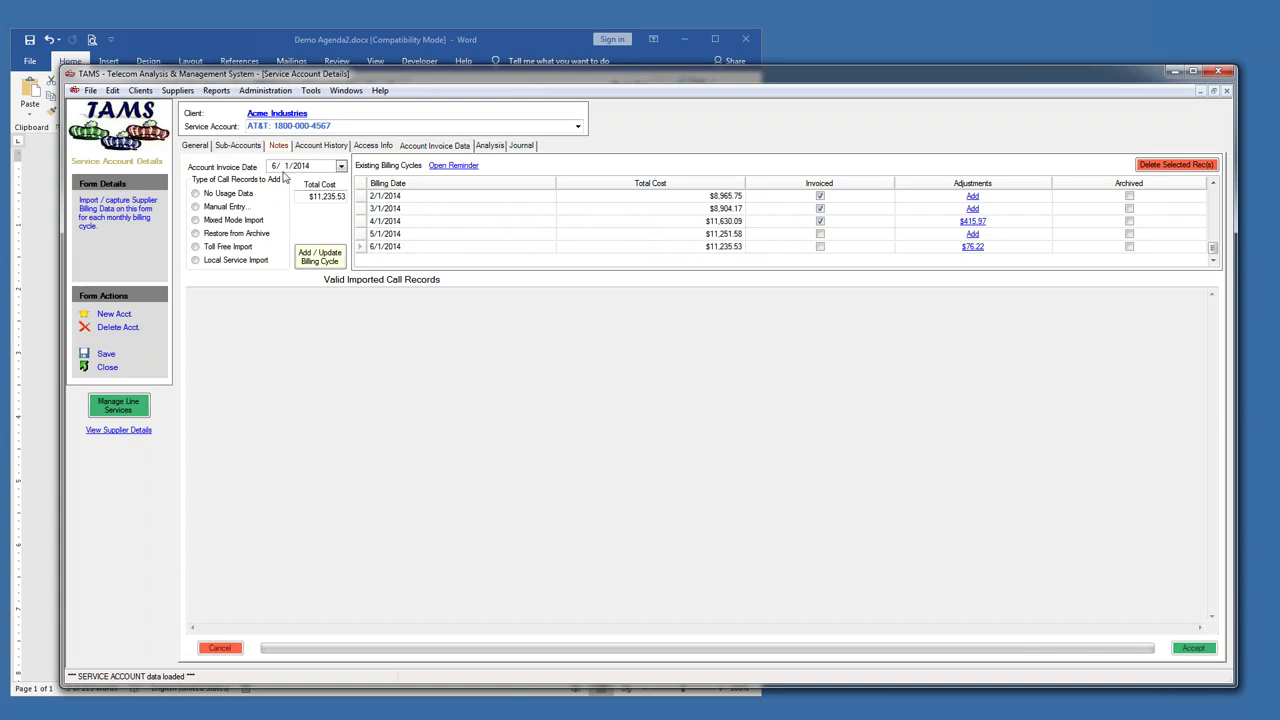
pyautogui.click(271, 168)
pyautogui.write('4/')
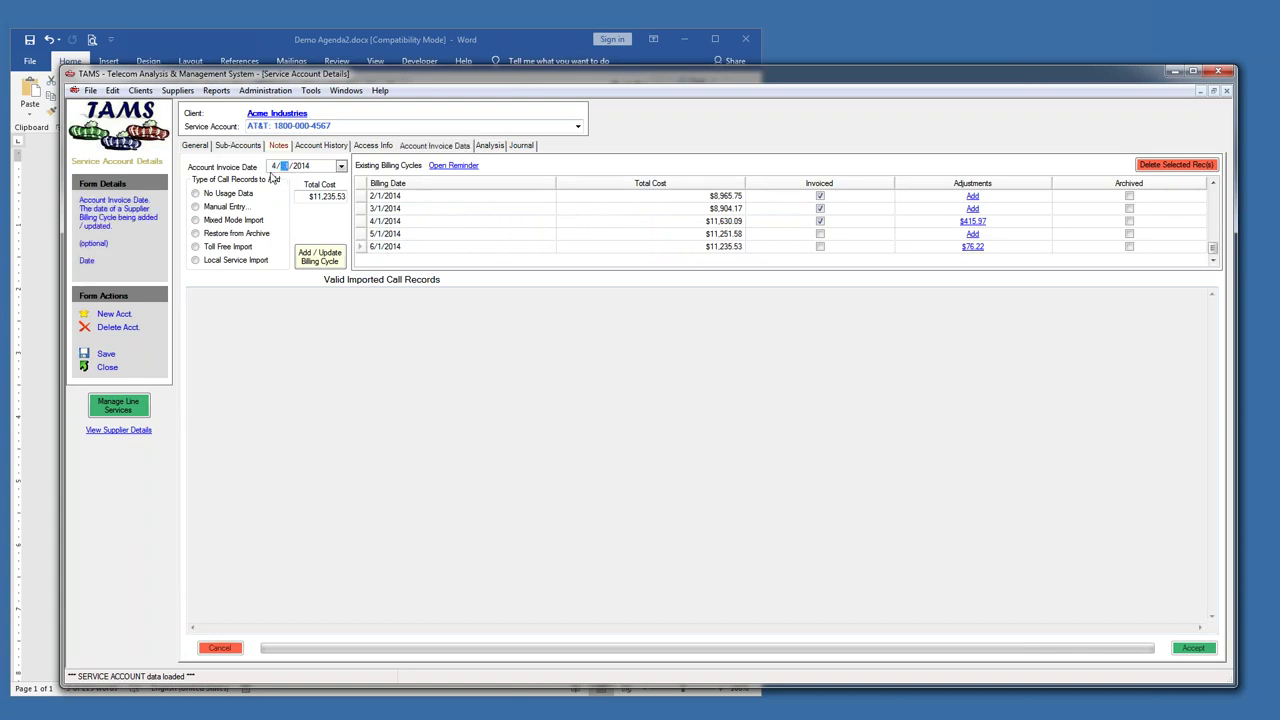
pyautogui.write('30')
pyautogui.click(196, 220)
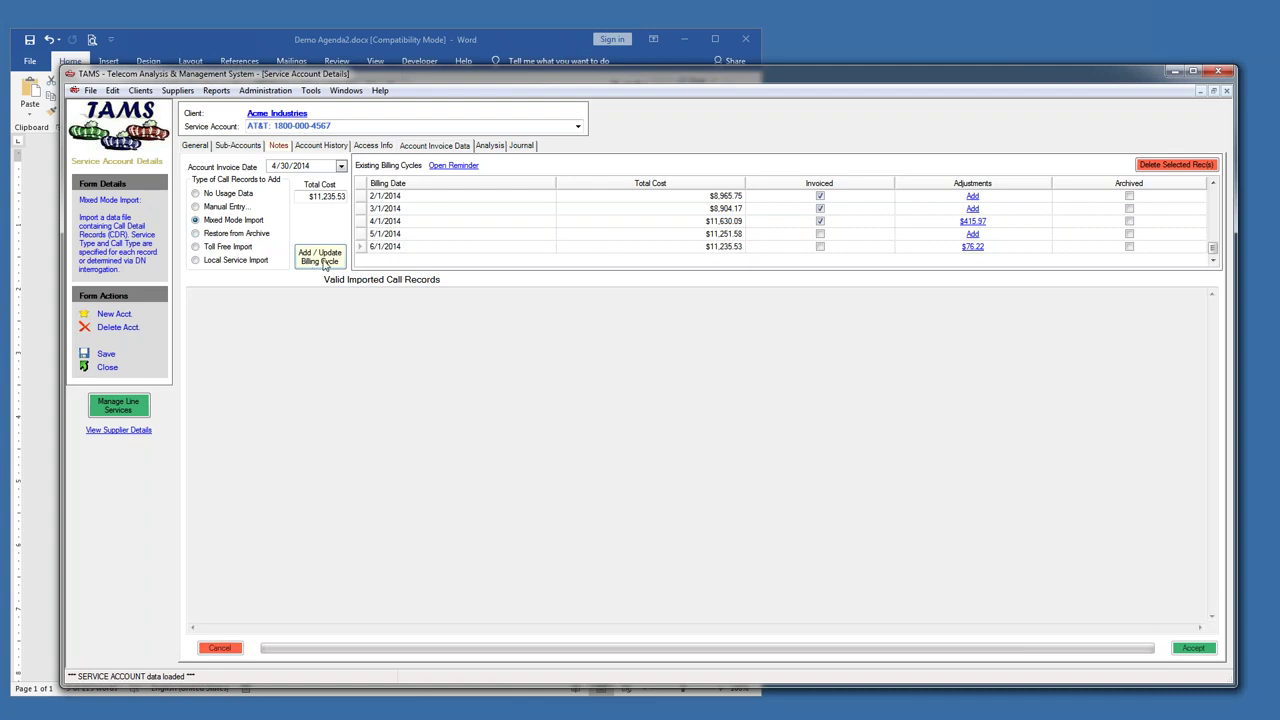
pyautogui.click(356, 234)
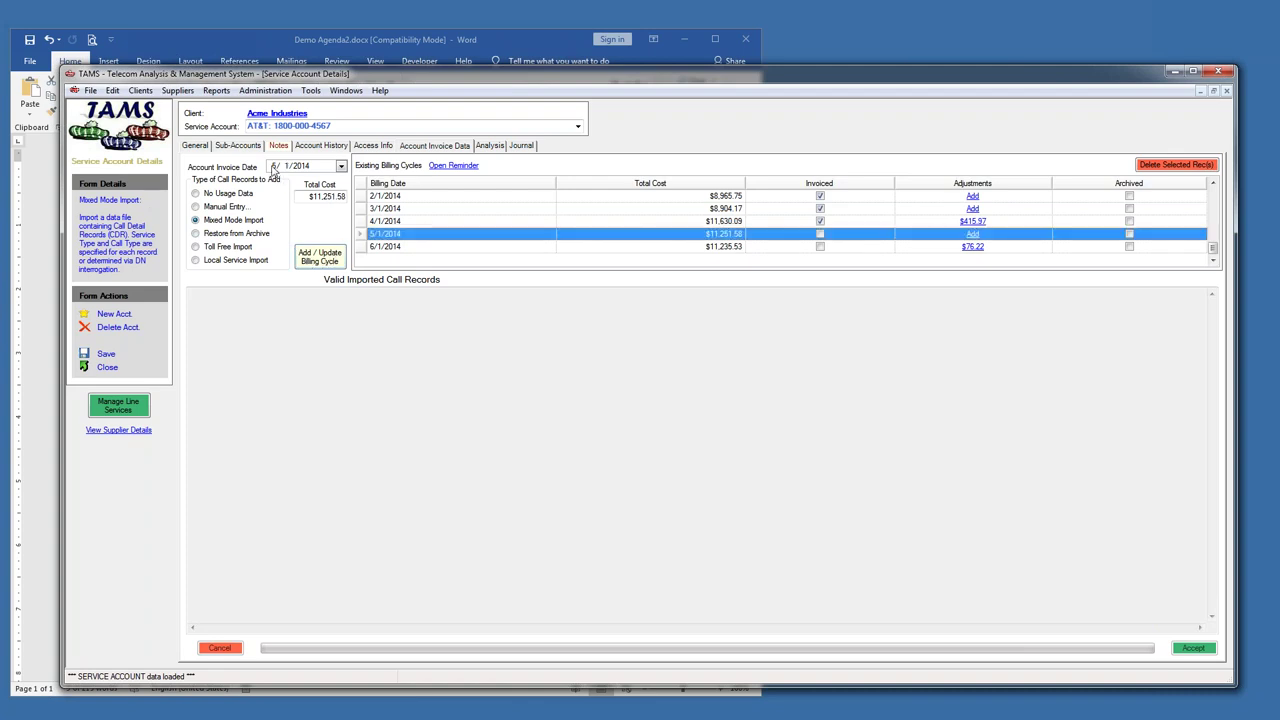
pyautogui.click(272, 167)
pyautogui.write('430')
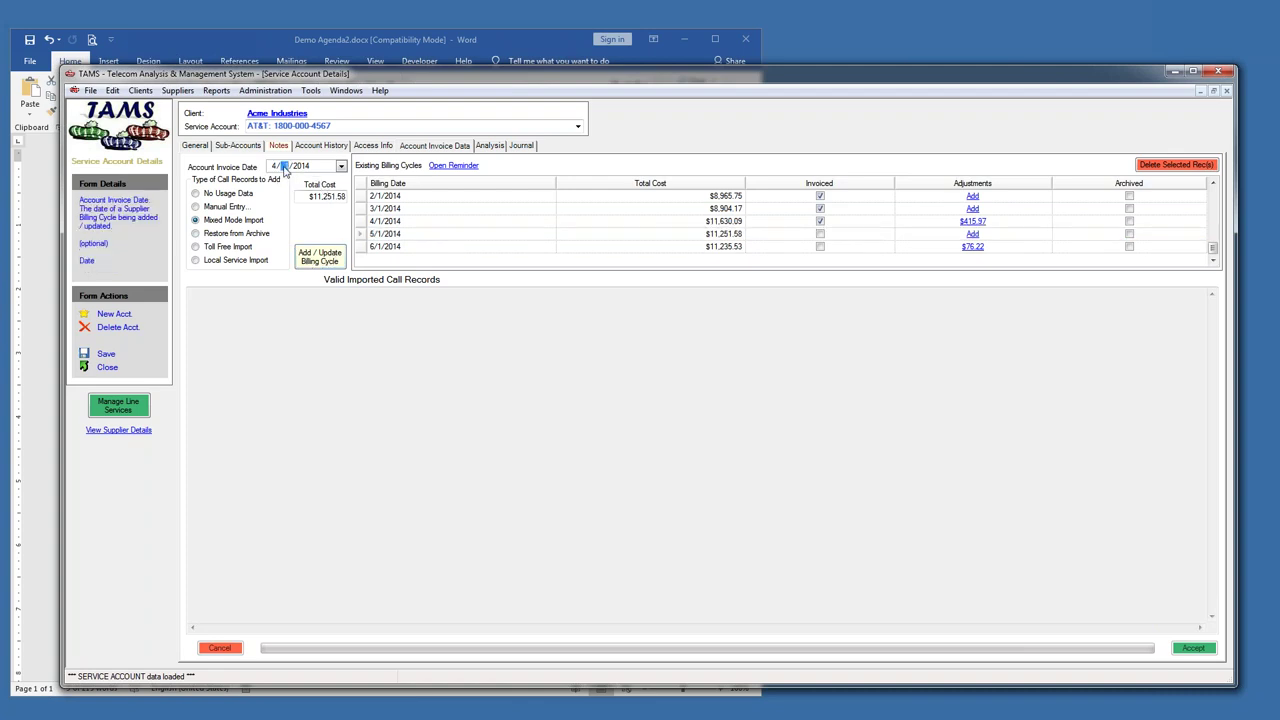
pyautogui.click(322, 262)
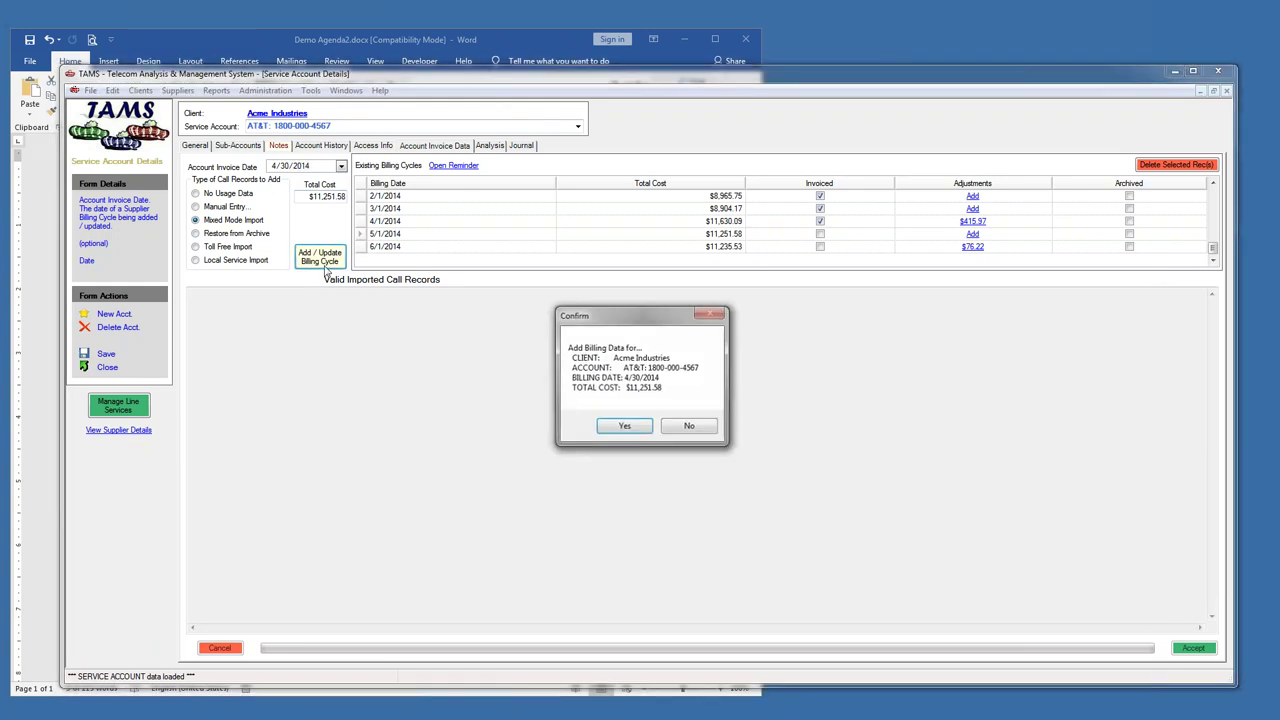
pyautogui.click(624, 427)
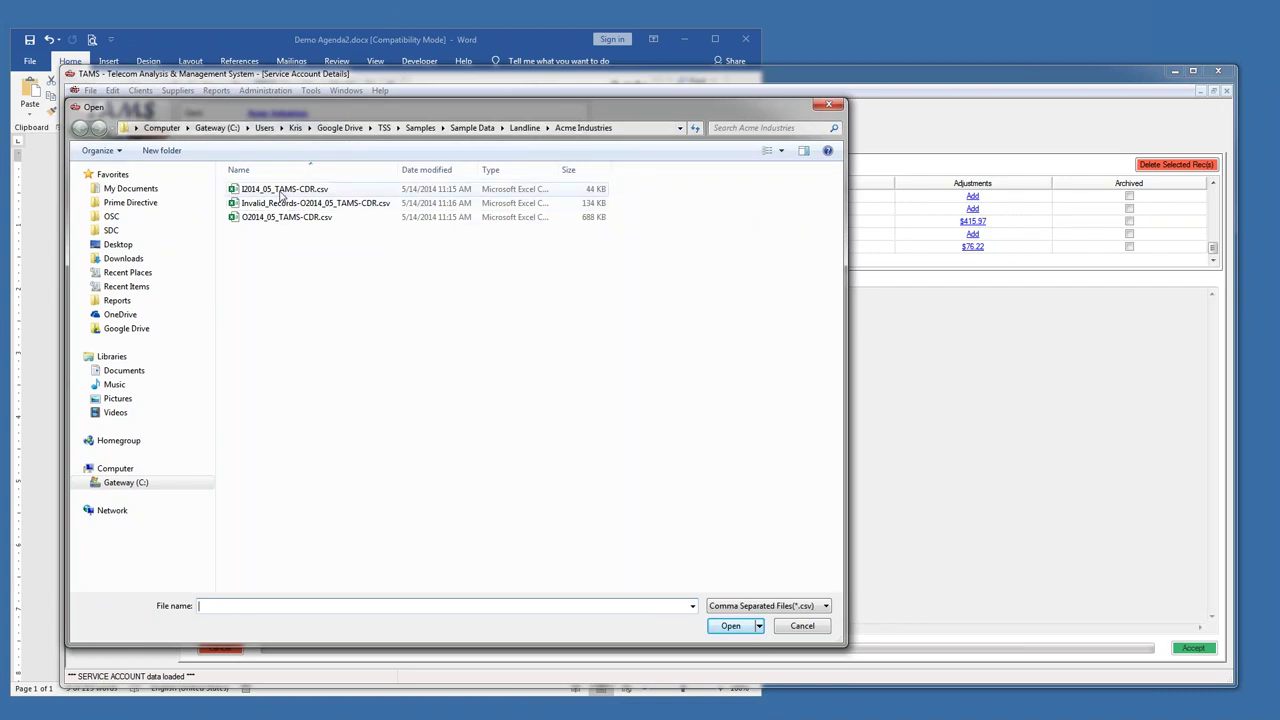
# - Import I2014_05_TAMS-CDR.csv, skip the 7 invalid zero-cost records, and save the 522 valid ones
pyautogui.doubleClick(283, 190)
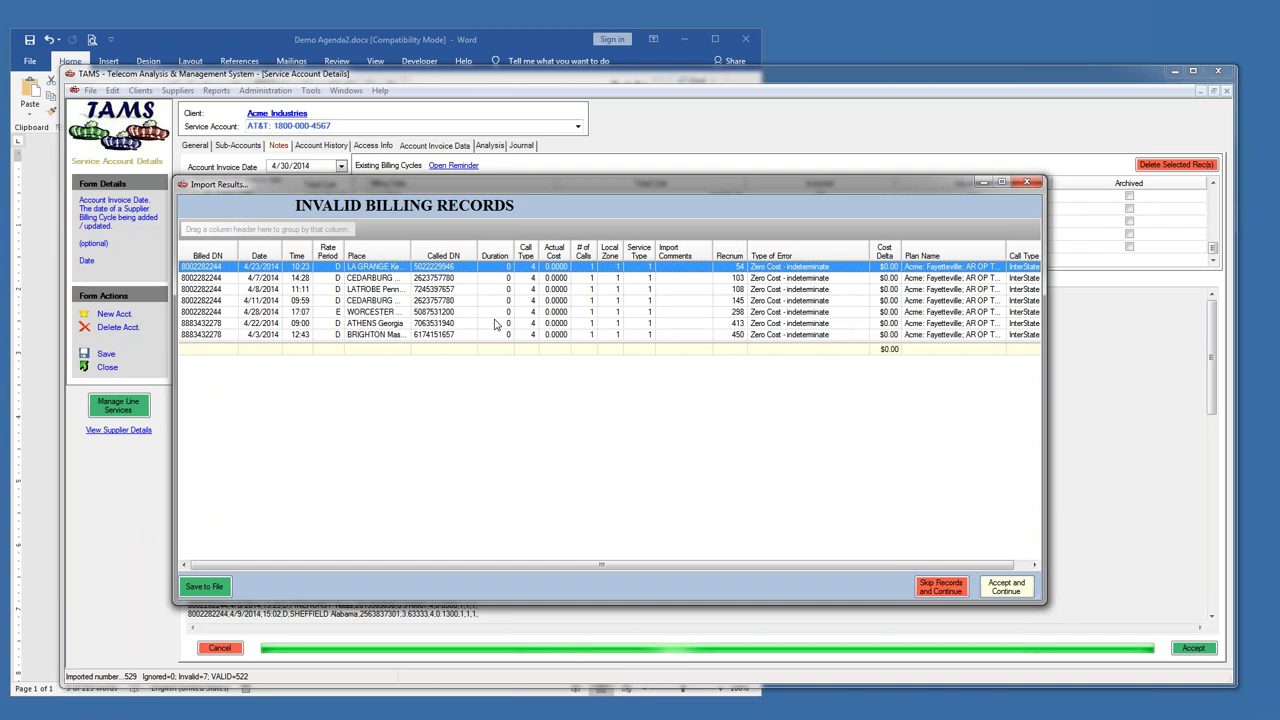
pyautogui.moveTo(673, 182); pyautogui.dragTo(626, 157)
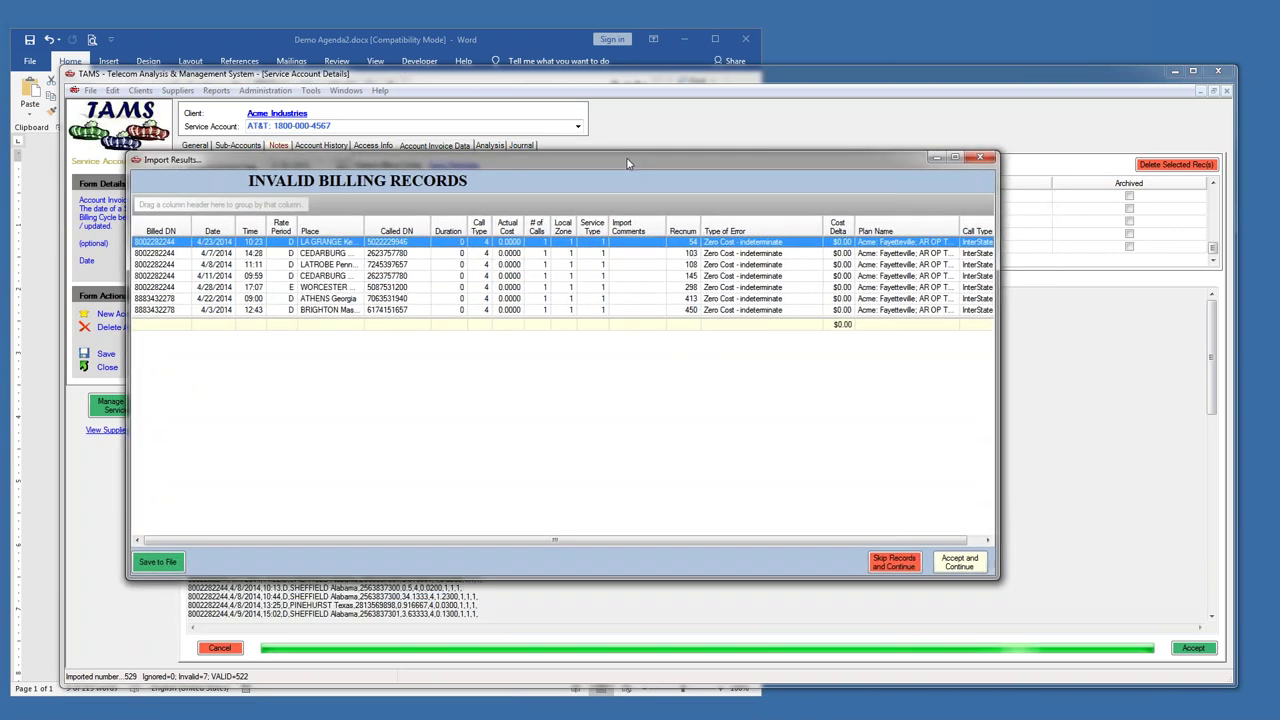
pyautogui.moveTo(995, 340); pyautogui.dragTo(1126, 340)
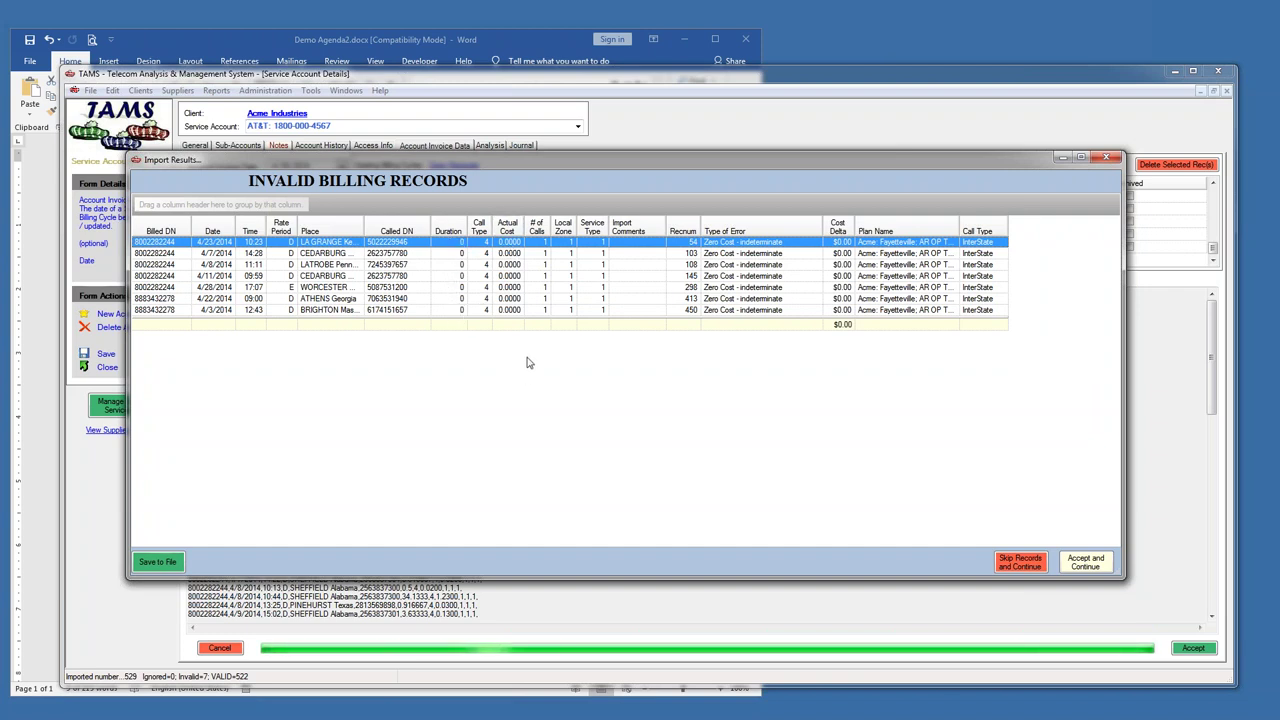
pyautogui.click(1019, 562)
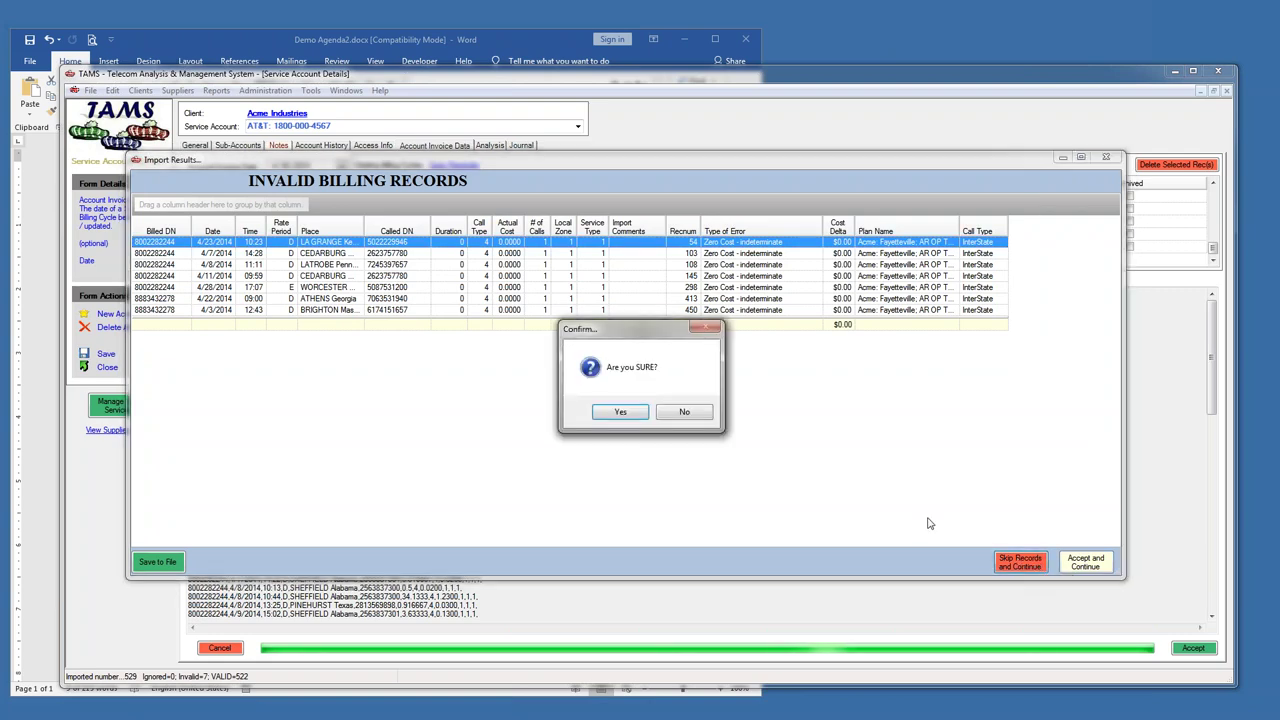
pyautogui.press('Return')
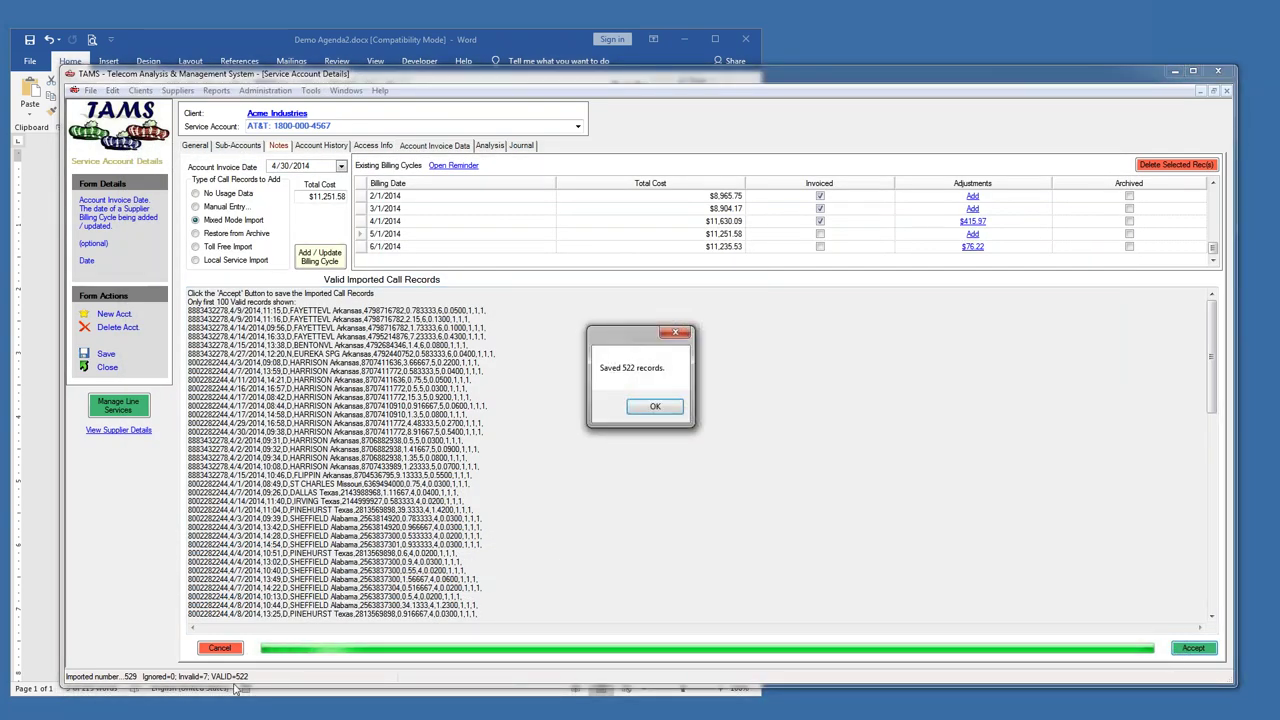
pyautogui.click(655, 406)
# - Append O2014_05_TAMS-CDR.csv call records to the existing 4/30/2014 billing cycle
pyautogui.click(360, 250)
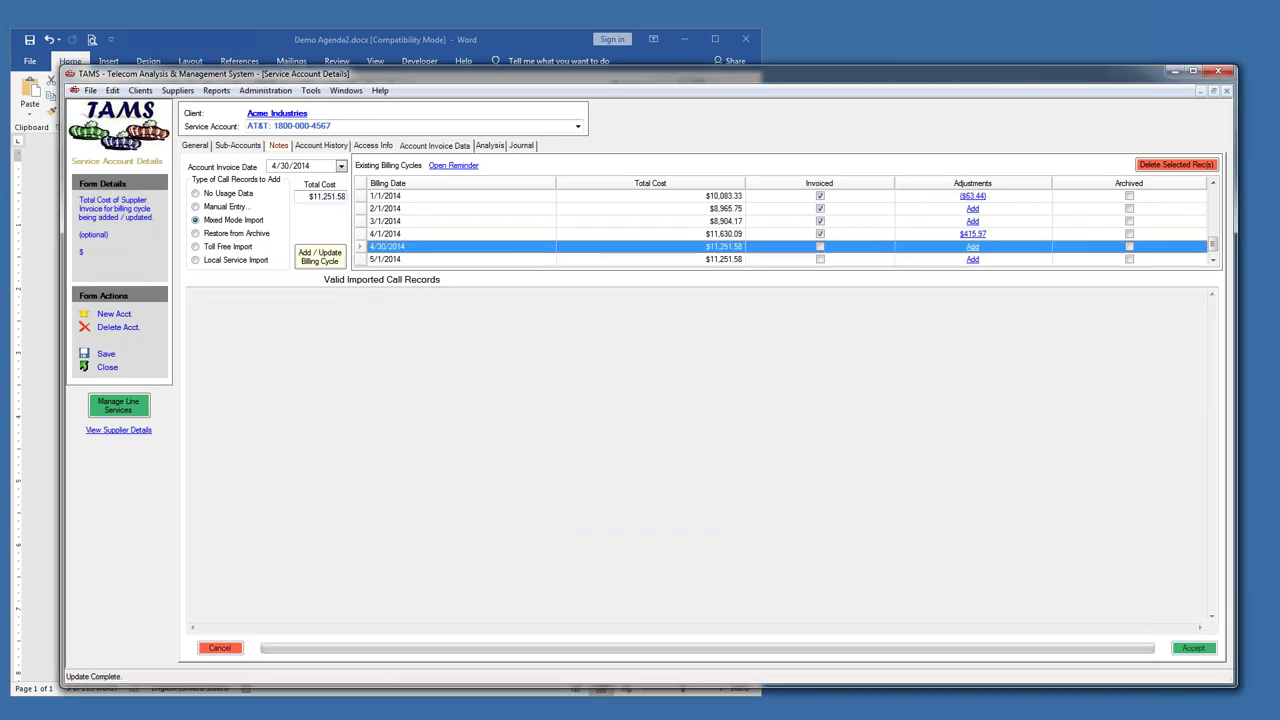
pyautogui.click(310, 258)
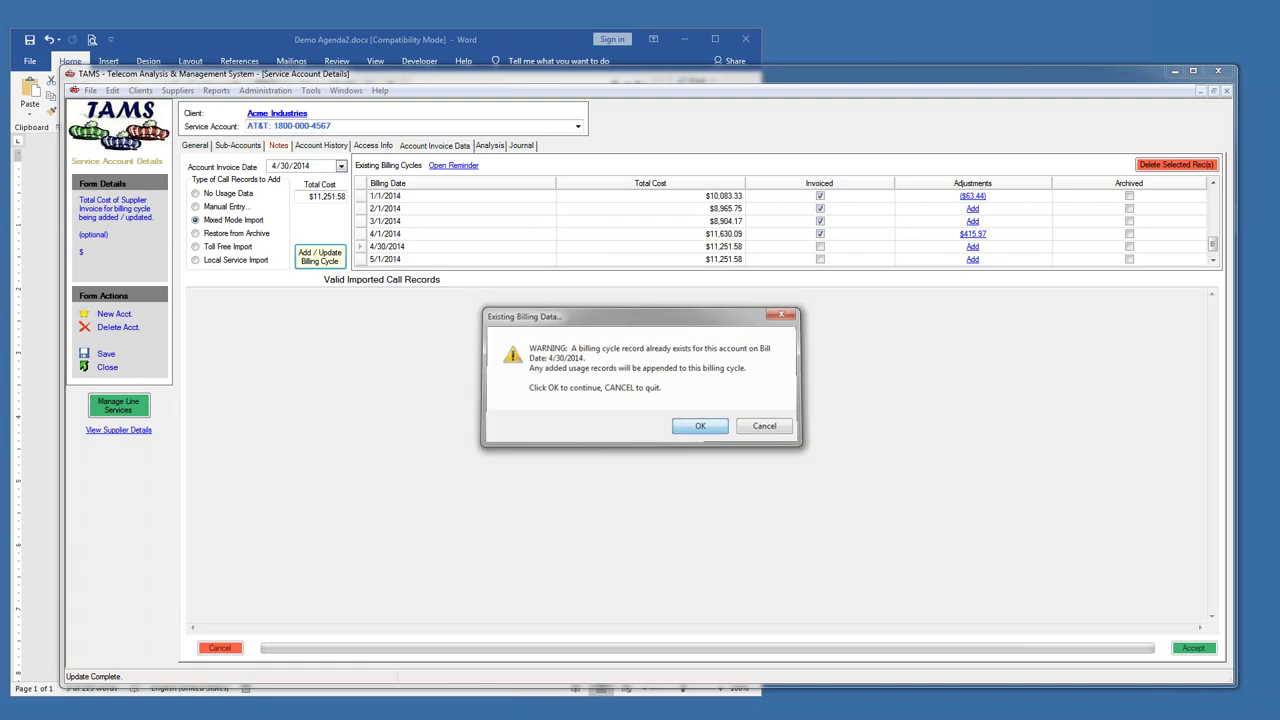
pyautogui.click(701, 428)
pyautogui.doubleClick(270, 218)
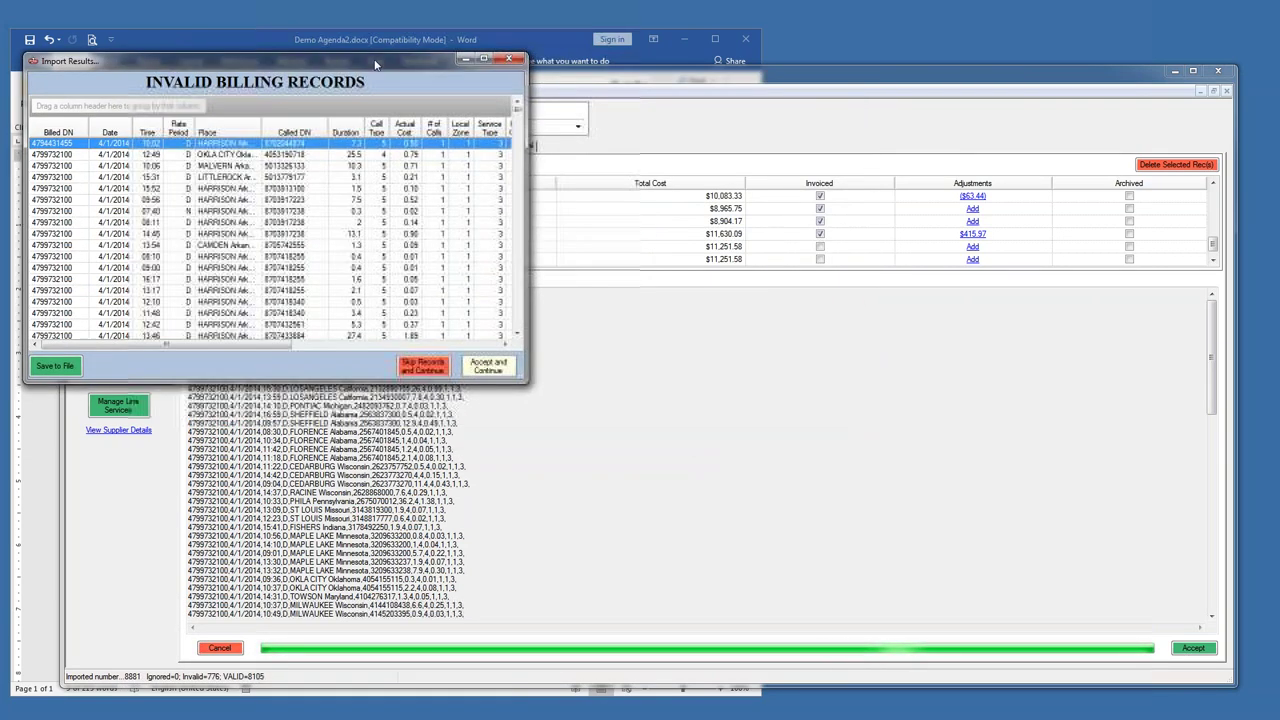
# - Enlarge the invalid-records list, group it by Plan Name, sort by Cost Delta, then remove the grouping
pyautogui.moveTo(538, 380); pyautogui.dragTo(1203, 676)
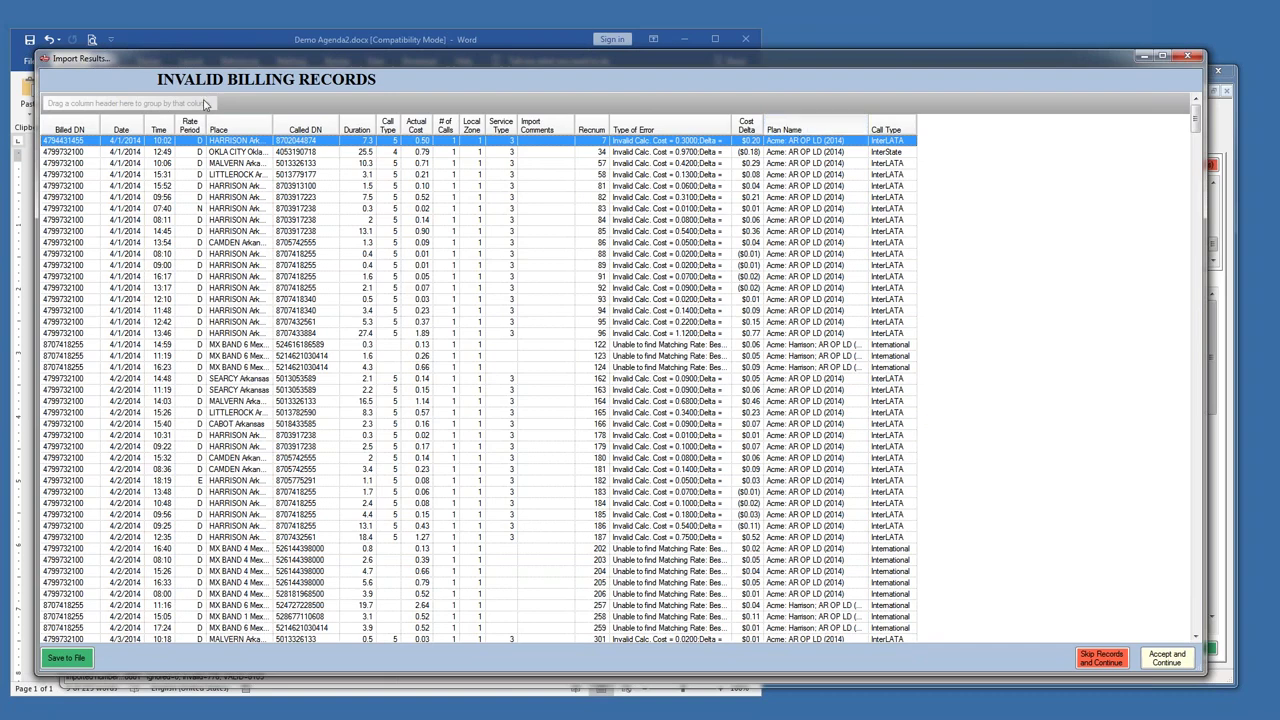
pyautogui.moveTo(205, 104); pyautogui.dragTo(200, 105)
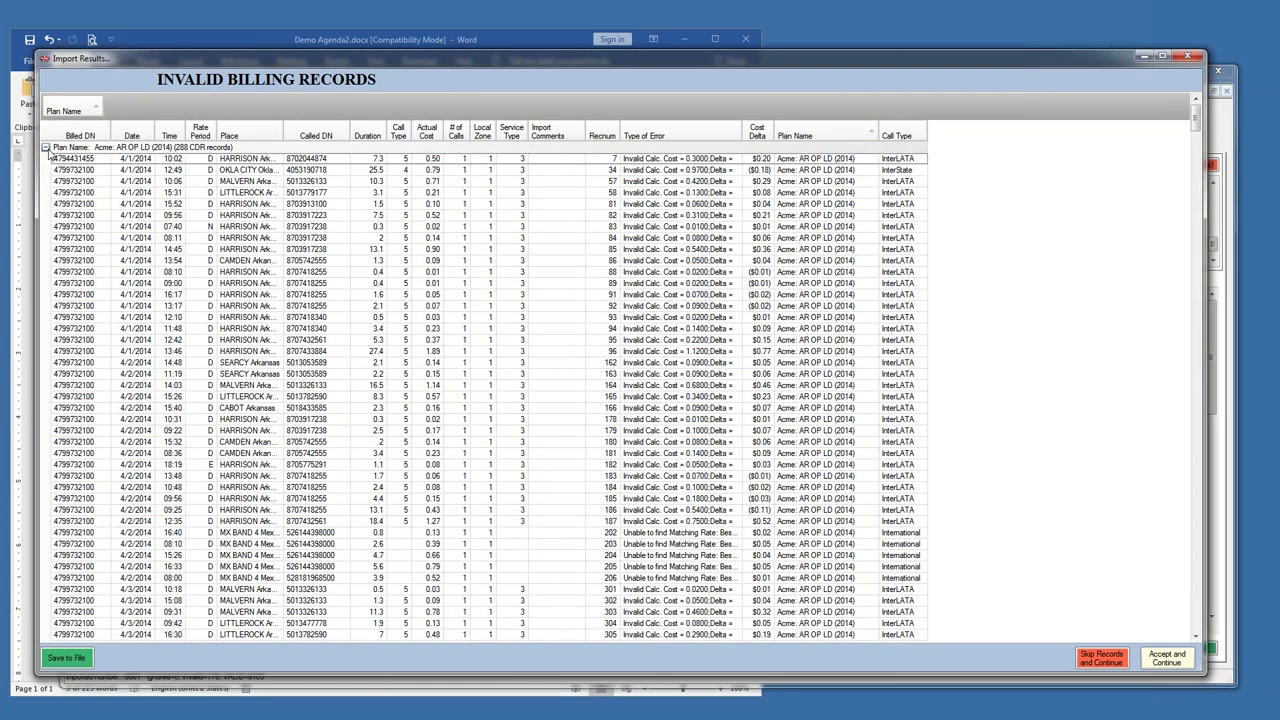
pyautogui.click(45, 147)
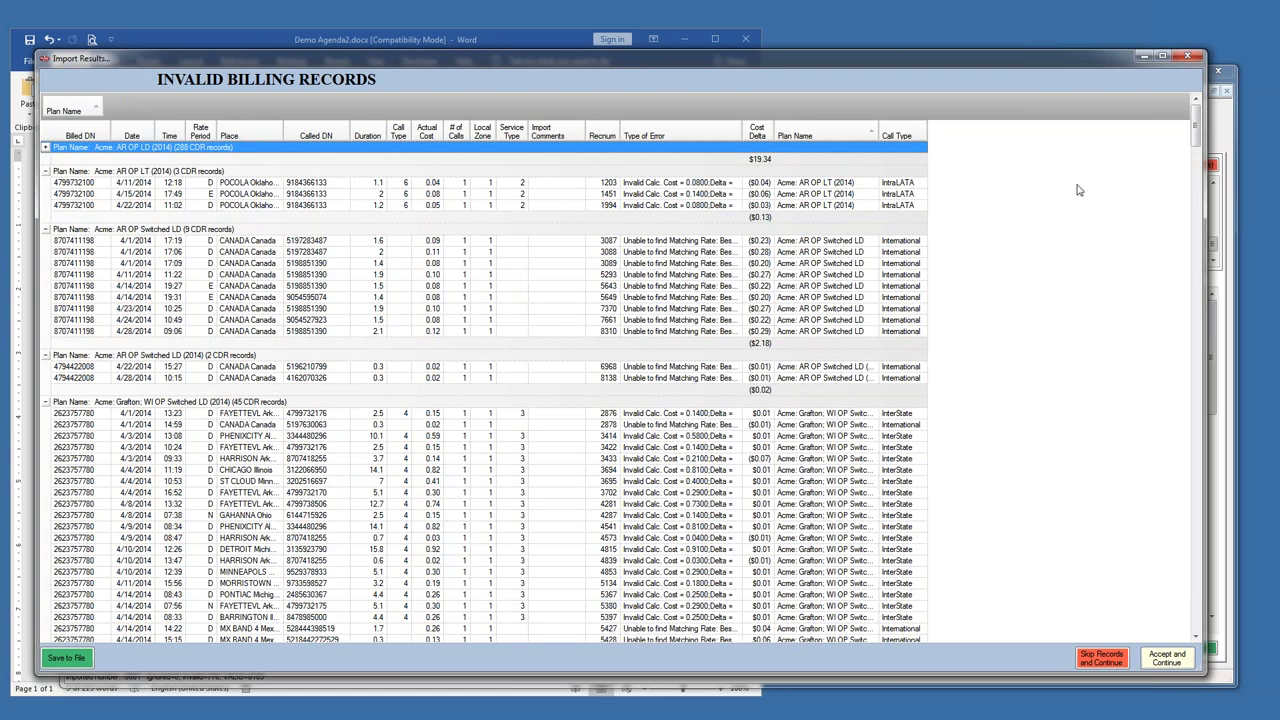
pyautogui.click(760, 138)
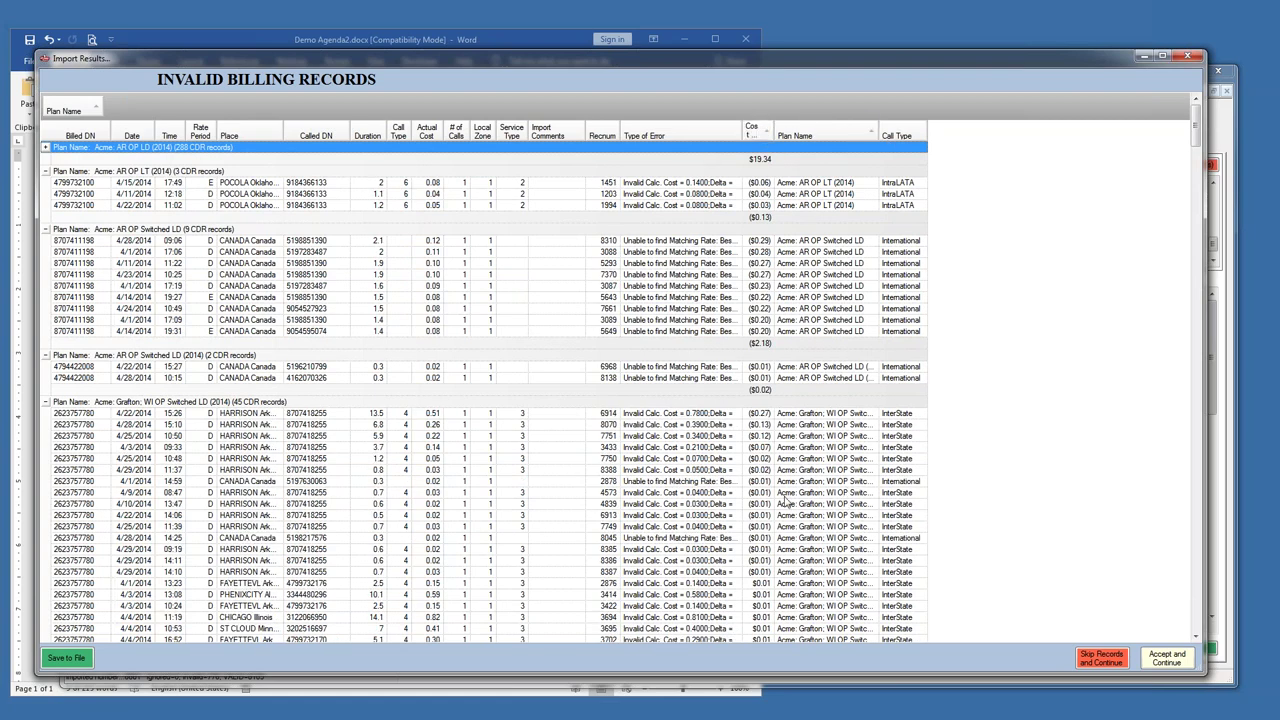
pyautogui.click(45, 147)
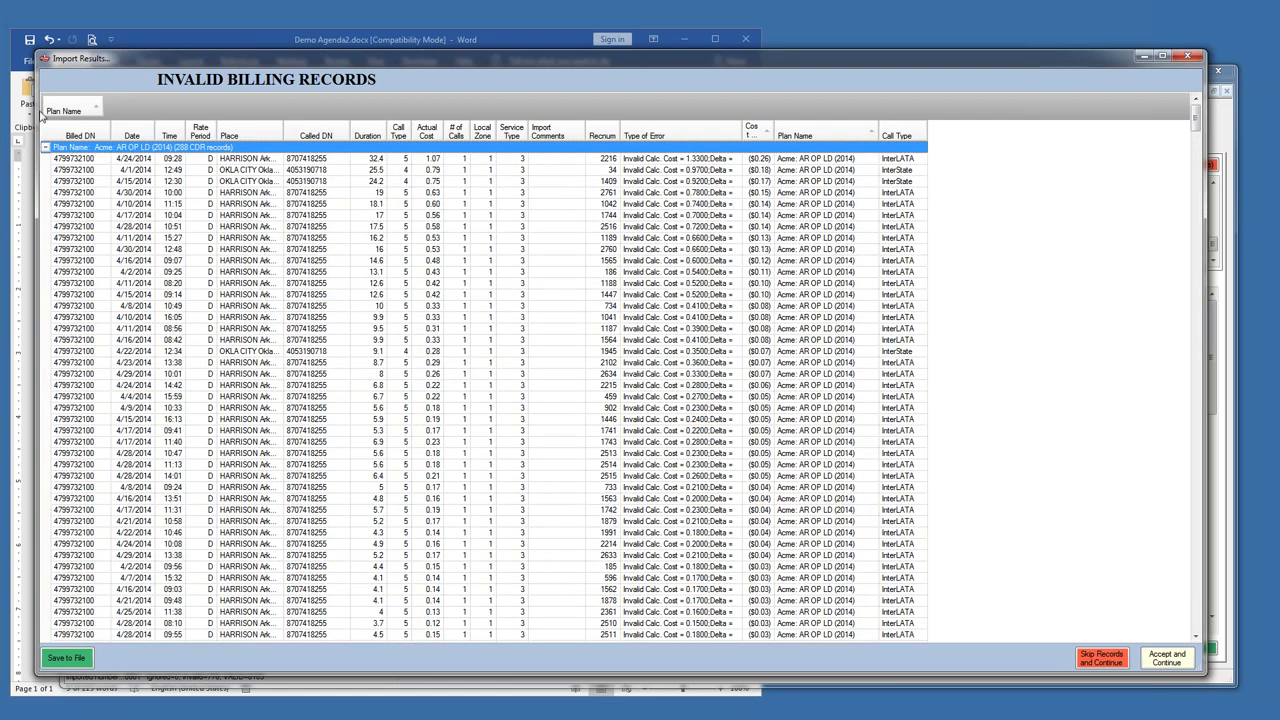
pyautogui.moveTo(806, 148); pyautogui.dragTo(800, 123)
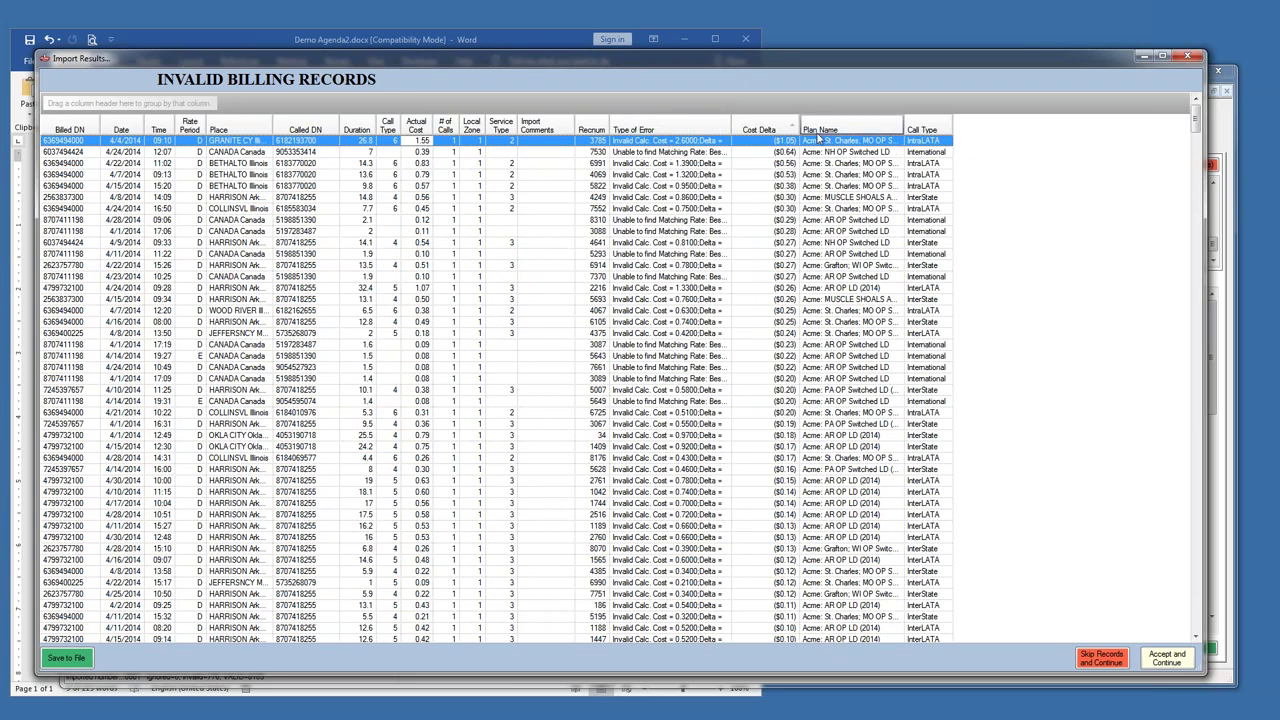
# - Reverse the Cost Delta sort, inspect LITTLEROCK record 858, and accept the 776 invalid records
pyautogui.click(776, 128)
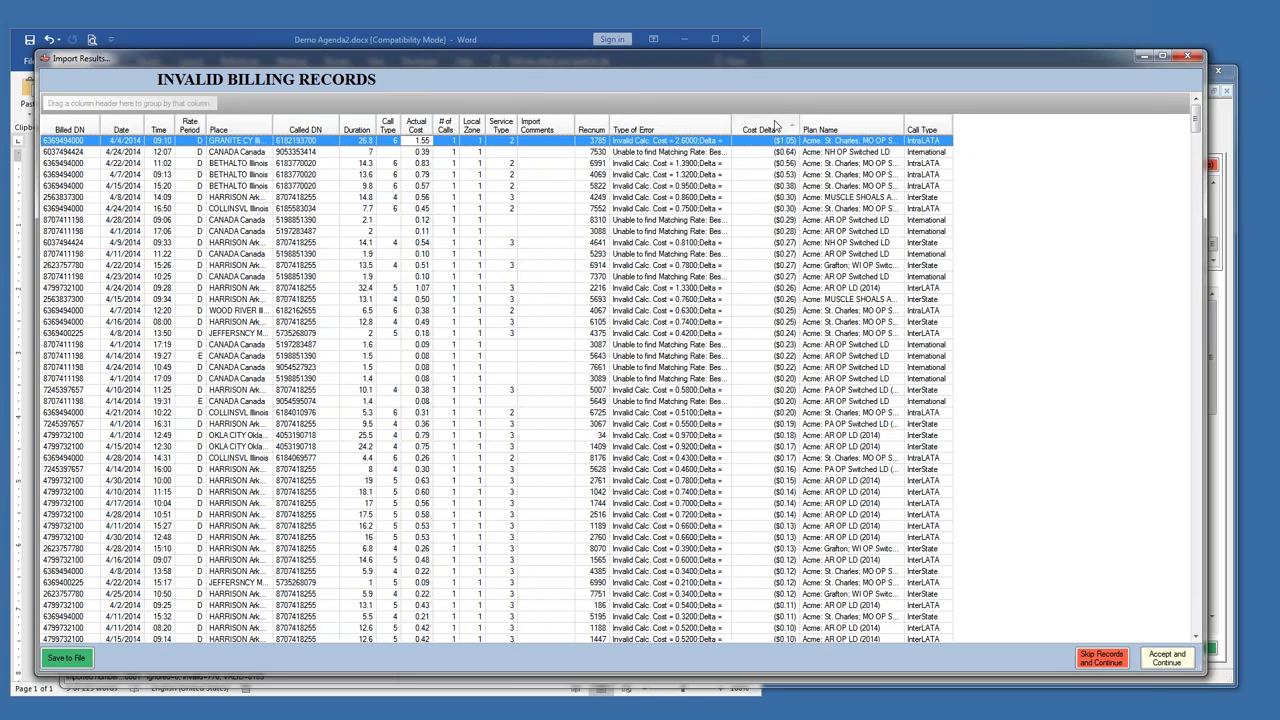
pyautogui.scroll(5, 782, 422)
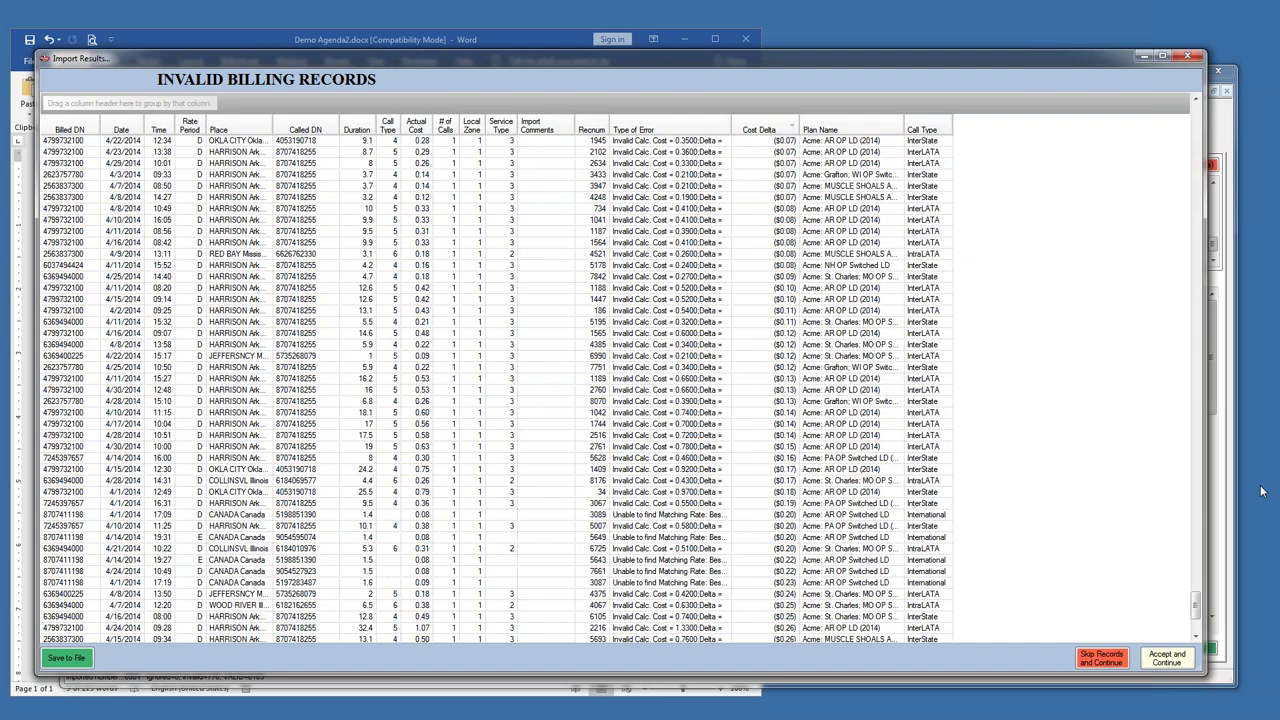
pyautogui.moveTo(1196, 604); pyautogui.dragTo(1195, 95)
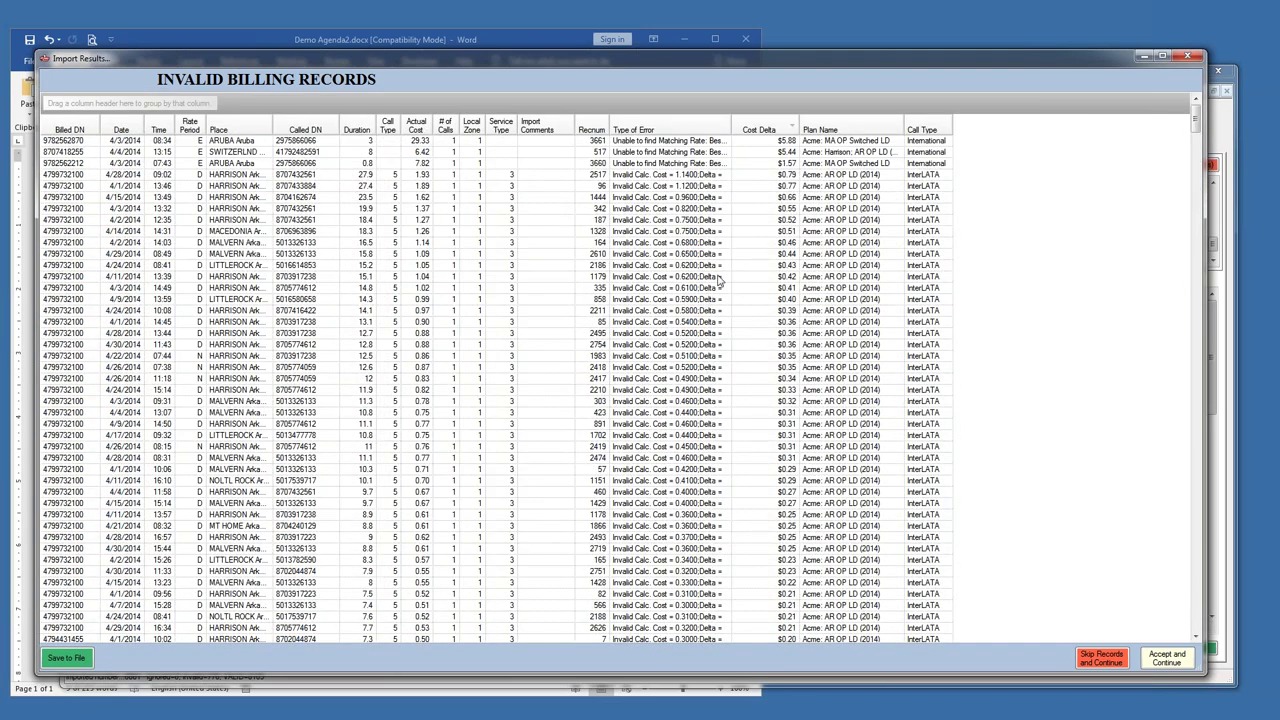
pyautogui.click(667, 302)
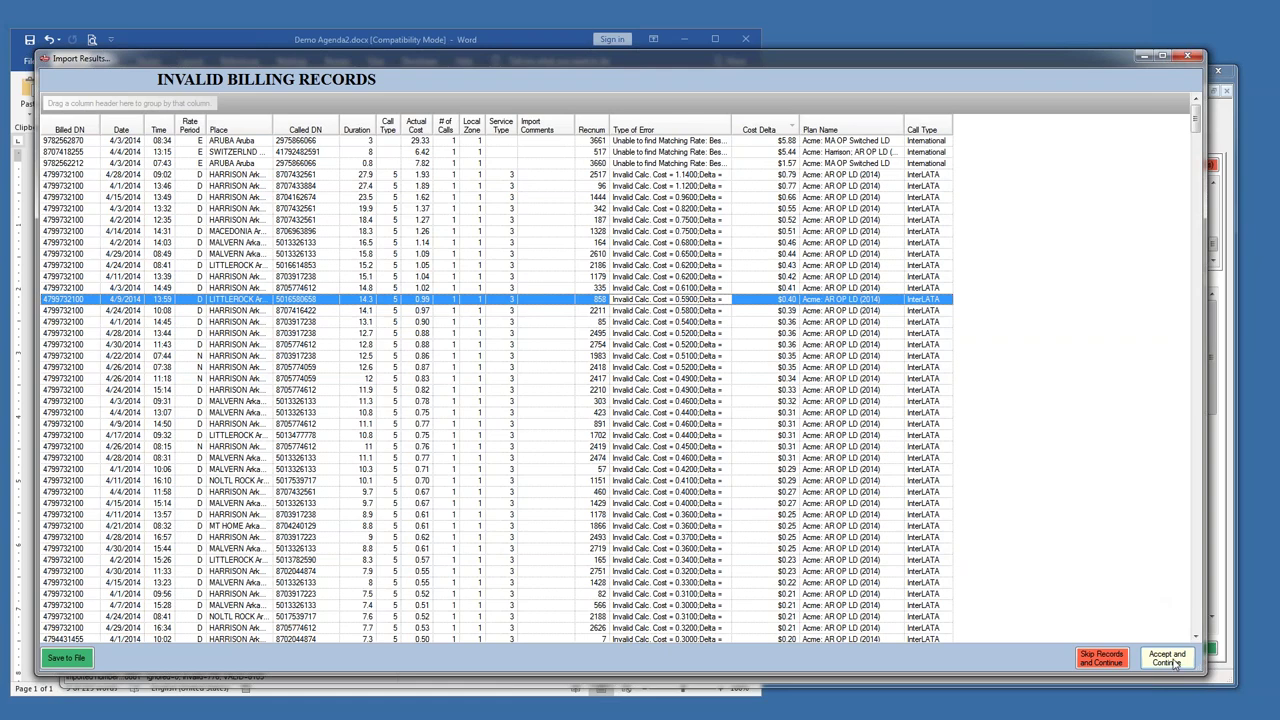
pyautogui.click(1167, 659)
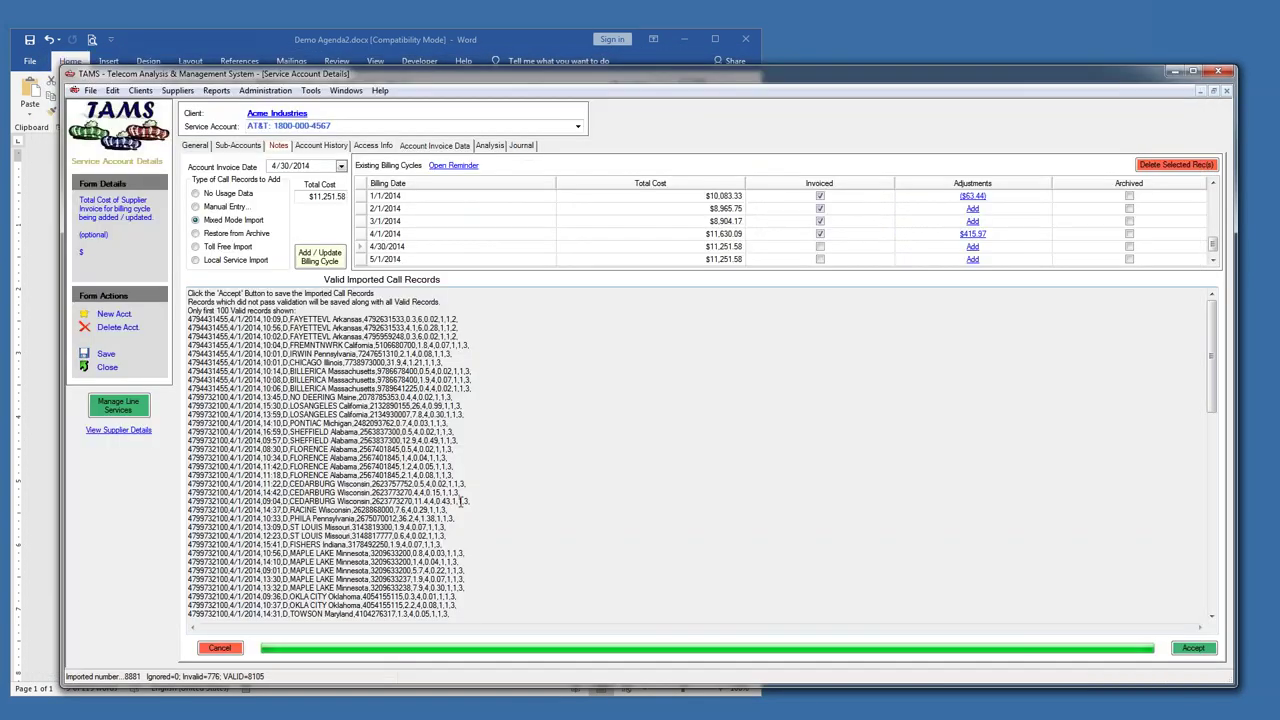
# - Save all 8881 imported records and open the 4/30/2014 cycle's Billing Cycle Costs view
pyautogui.click(1193, 649)
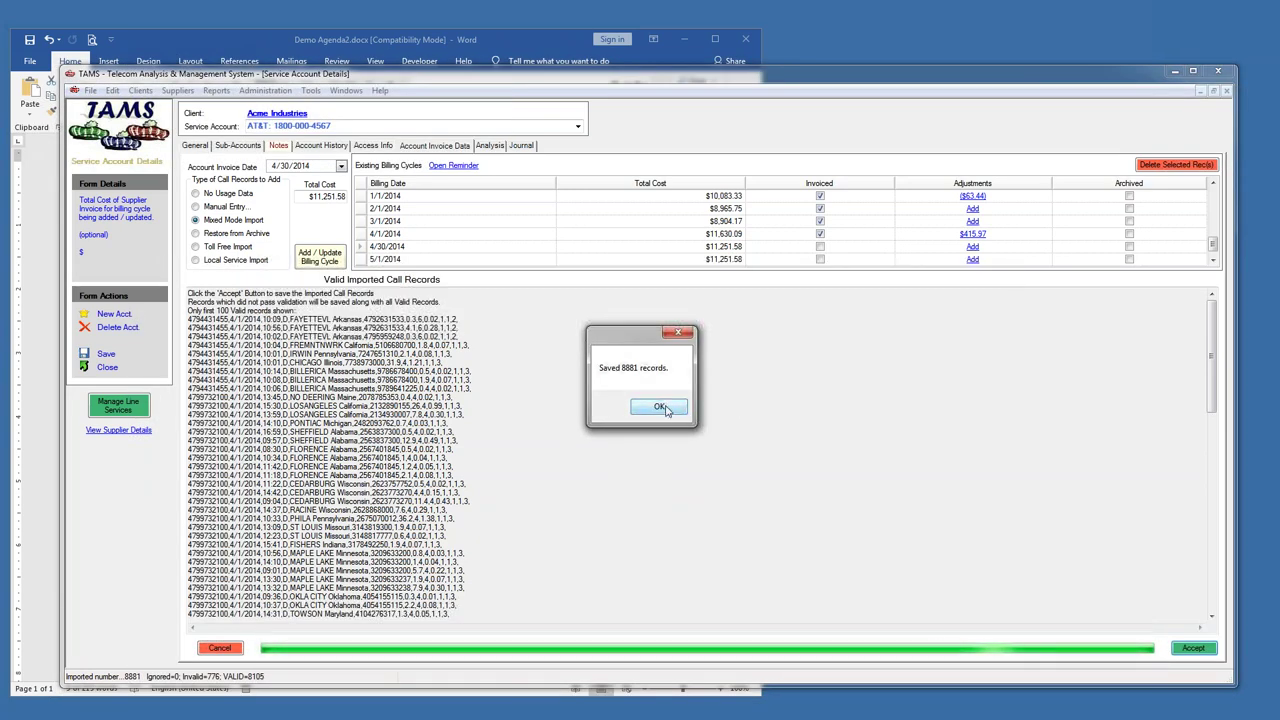
pyautogui.click(659, 406)
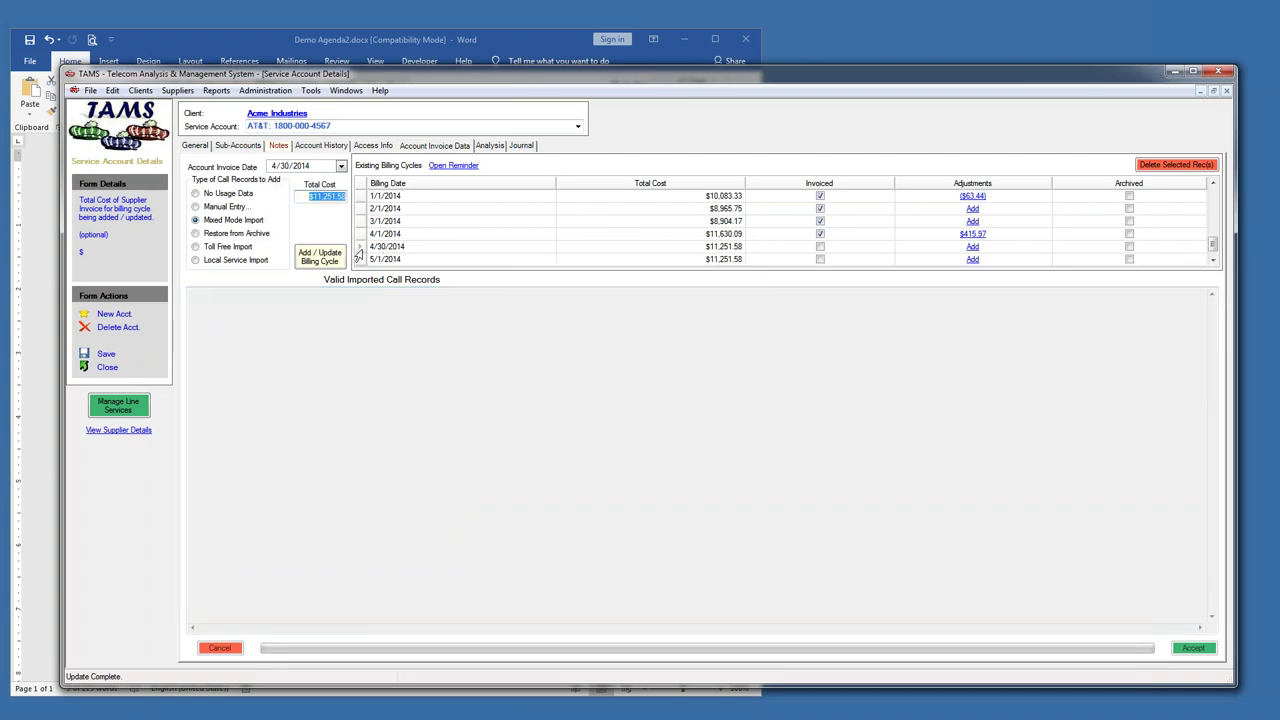
pyautogui.doubleClick(357, 248)
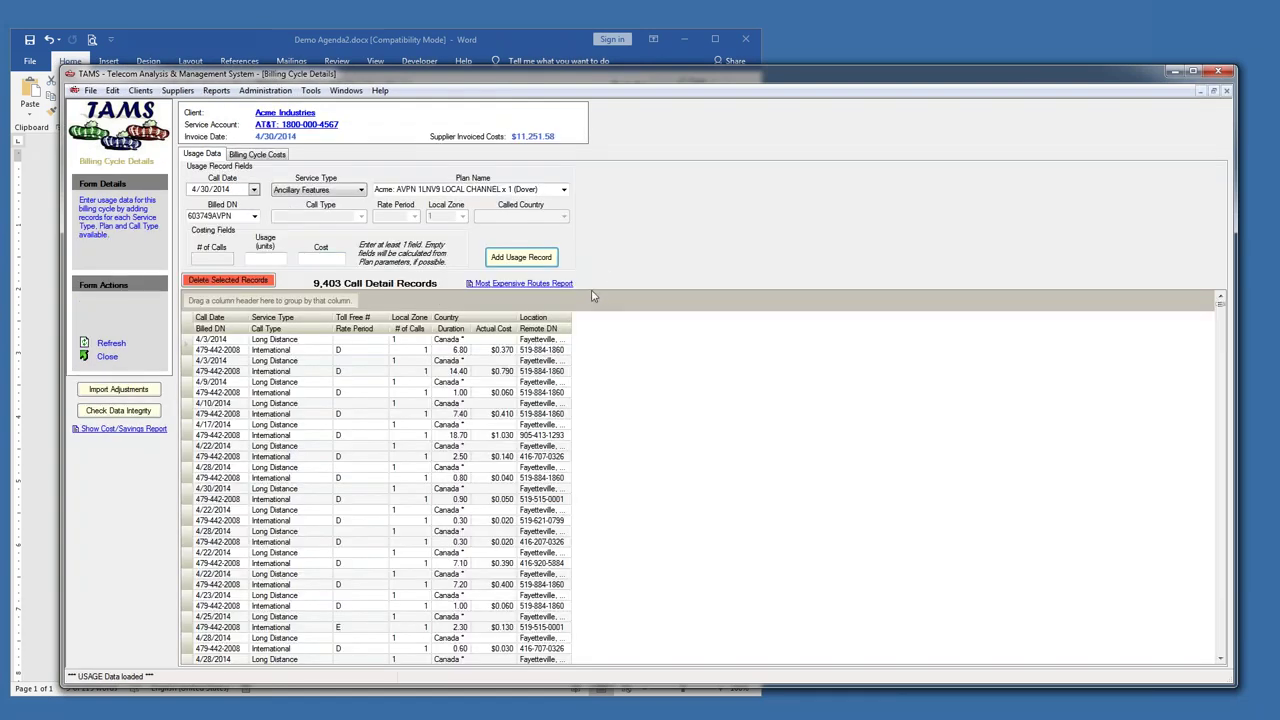
pyautogui.click(245, 156)
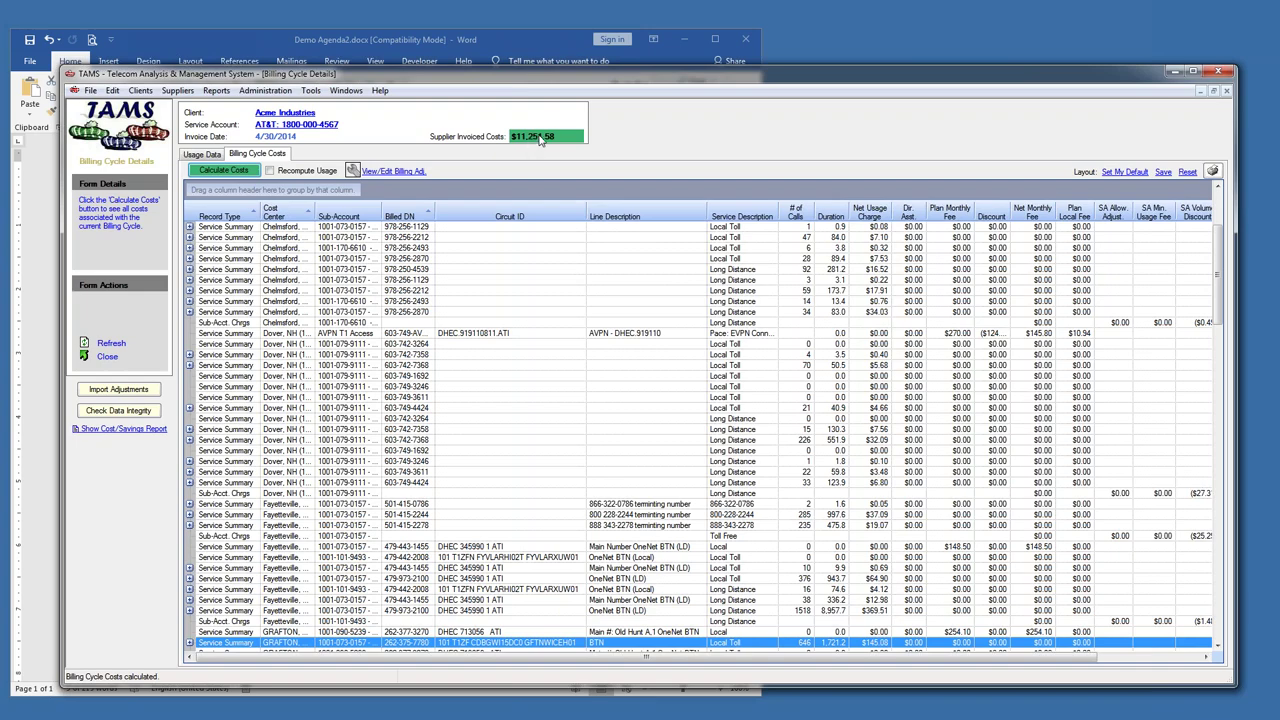
# - Check the cost Totals row and right-hand columns, then request the Most Expensive Routes report from Usage Data
pyautogui.moveTo(1218, 245); pyautogui.dragTo(1205, 670)
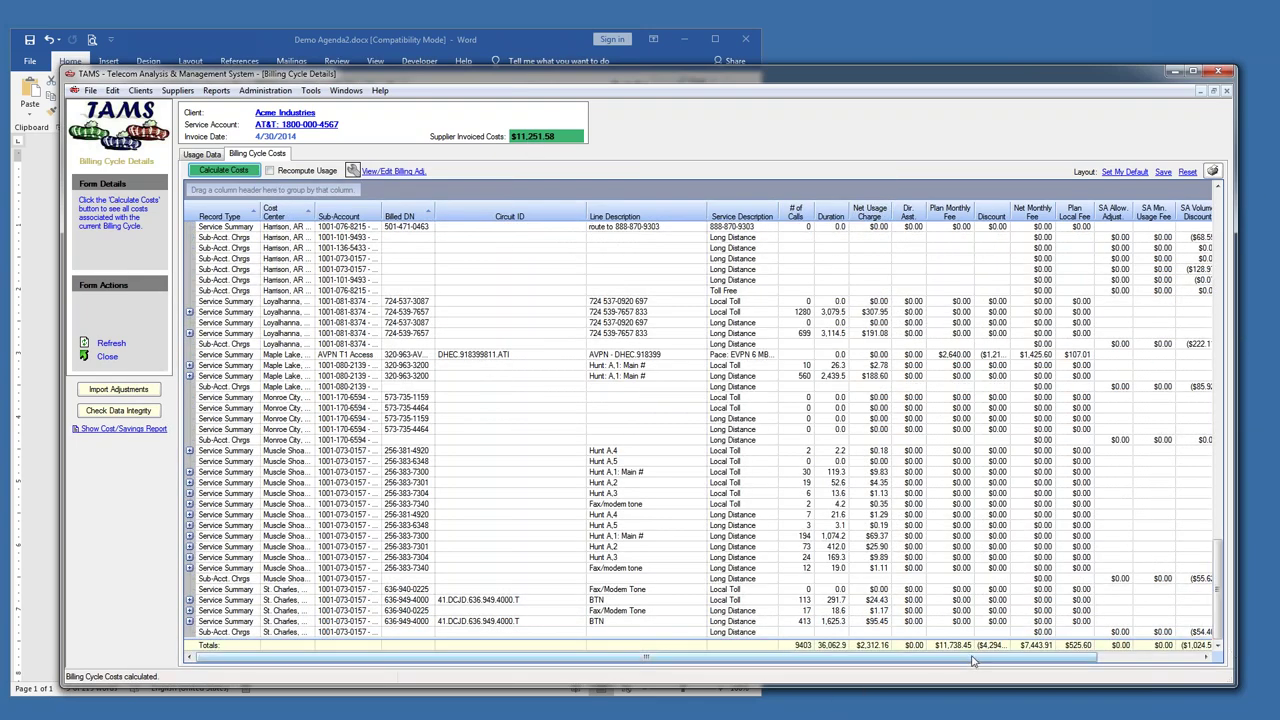
pyautogui.moveTo(1058, 658); pyautogui.dragTo(1203, 658)
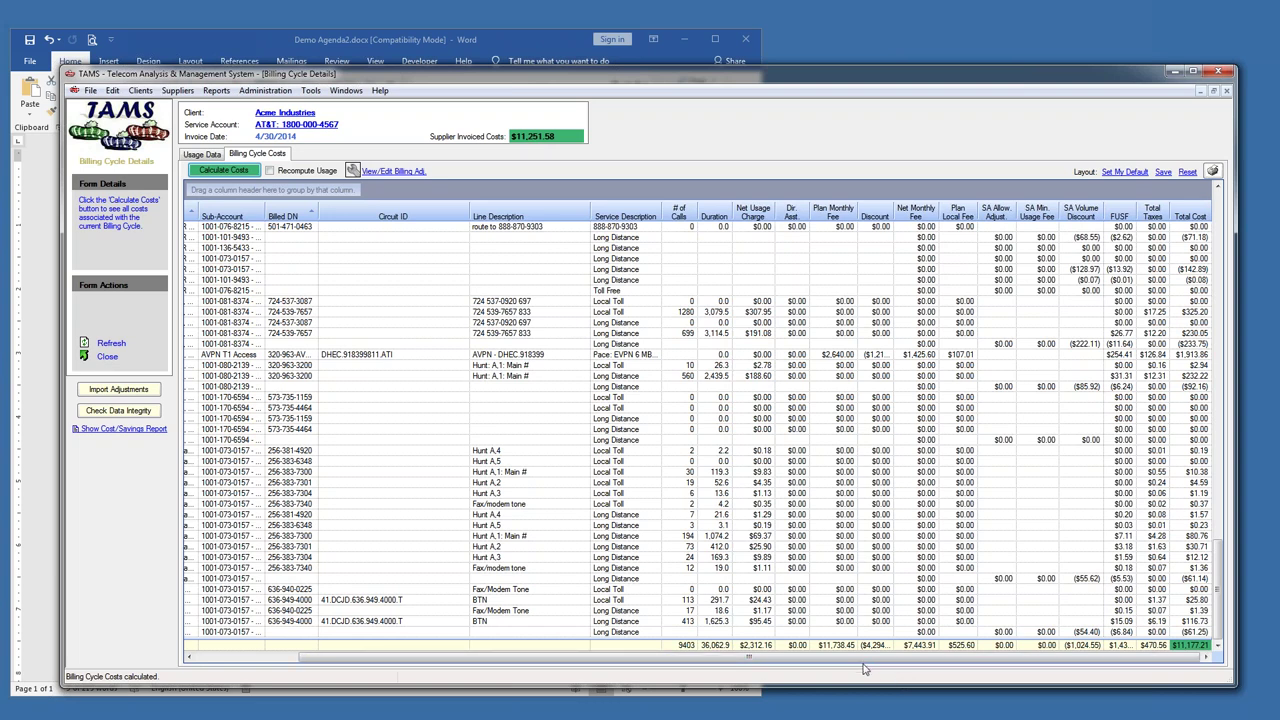
pyautogui.click(201, 154)
pyautogui.click(531, 285)
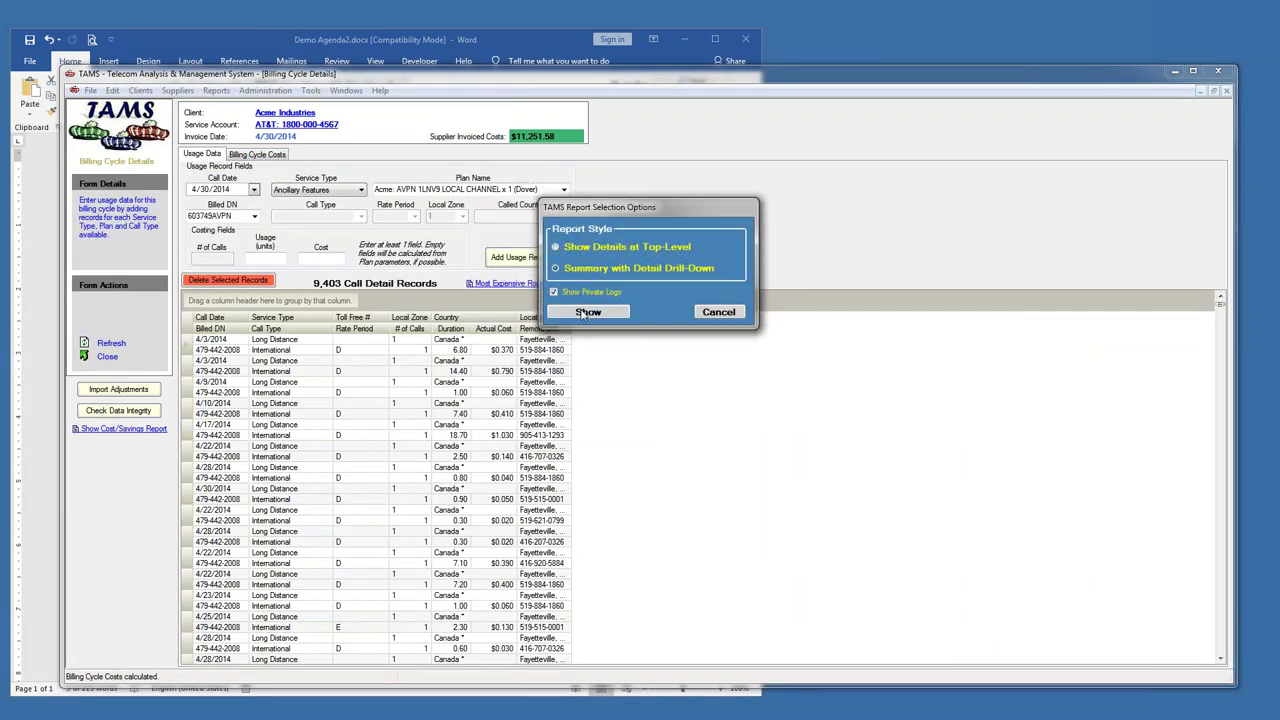
pyautogui.click(587, 312)
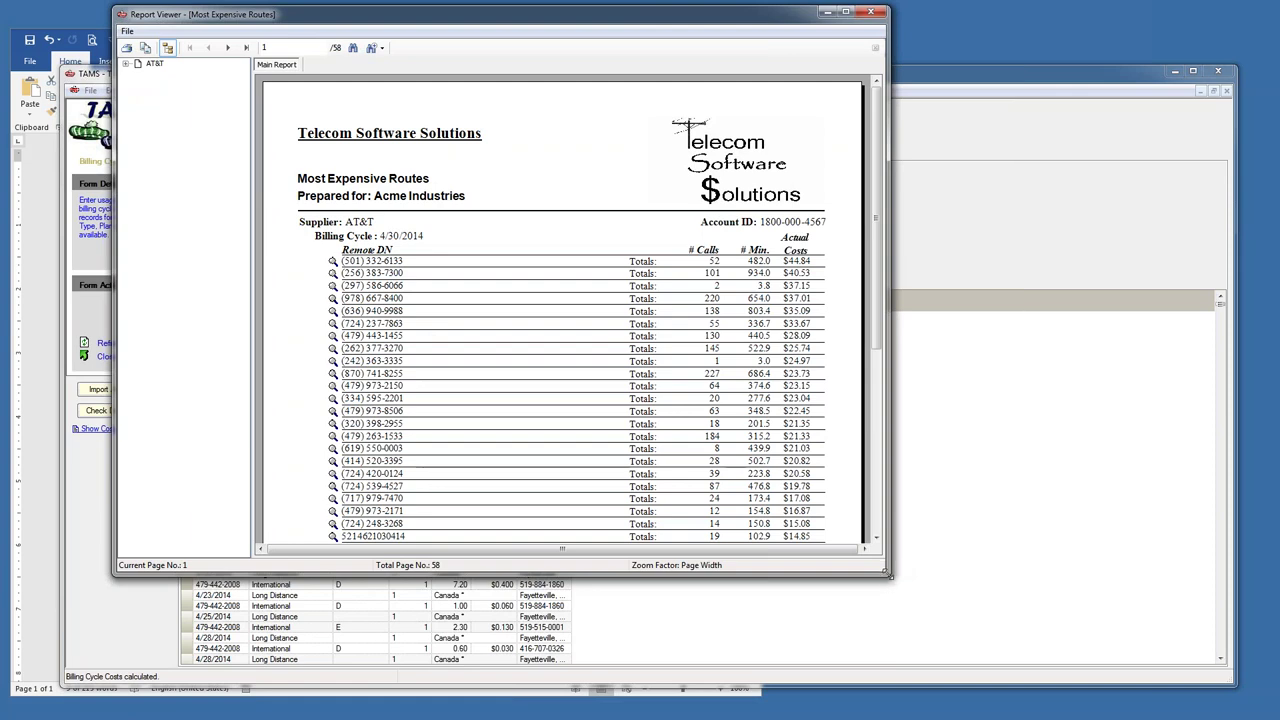
pyautogui.moveTo(887, 574); pyautogui.dragTo(1068, 678)
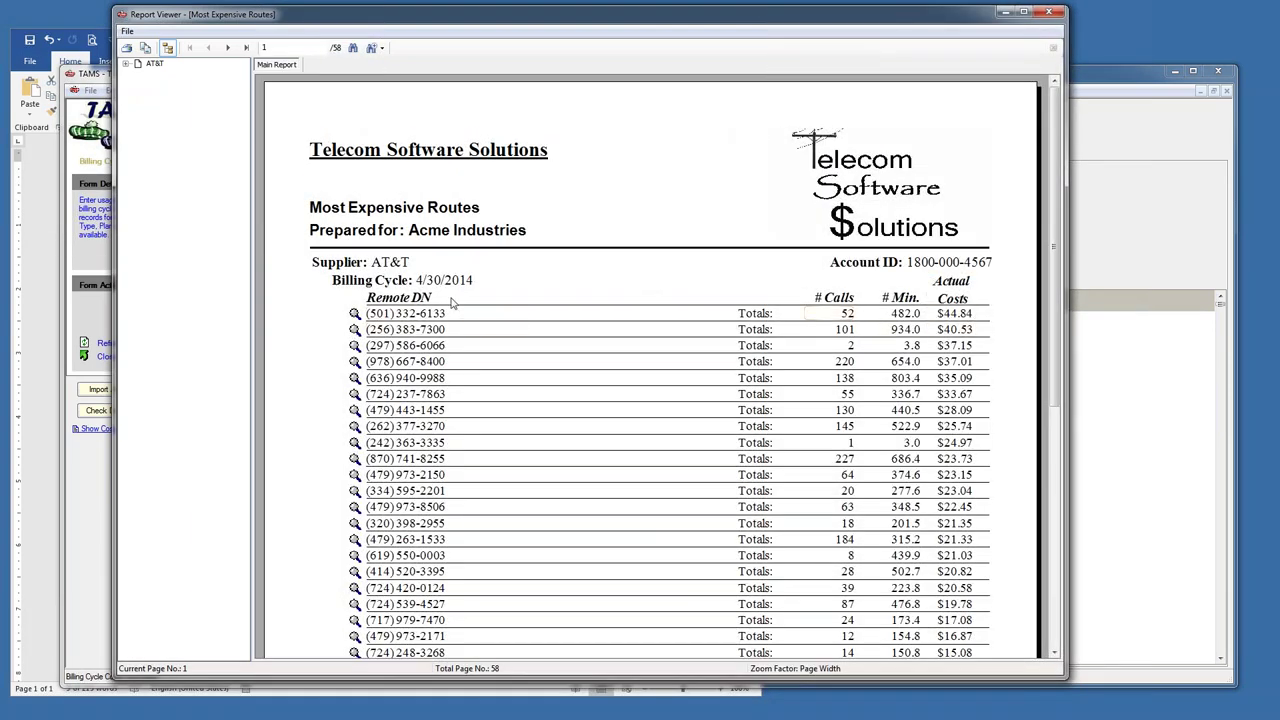
pyautogui.click(354, 329)
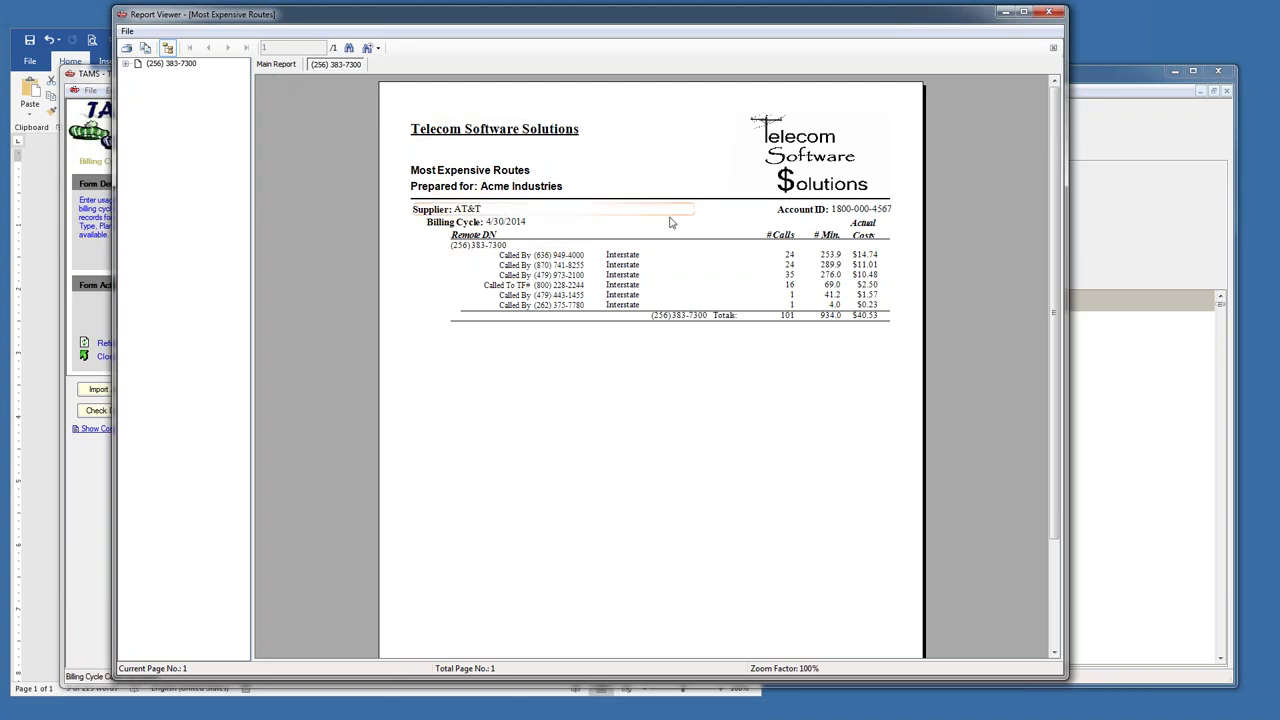
pyautogui.click(496, 245)
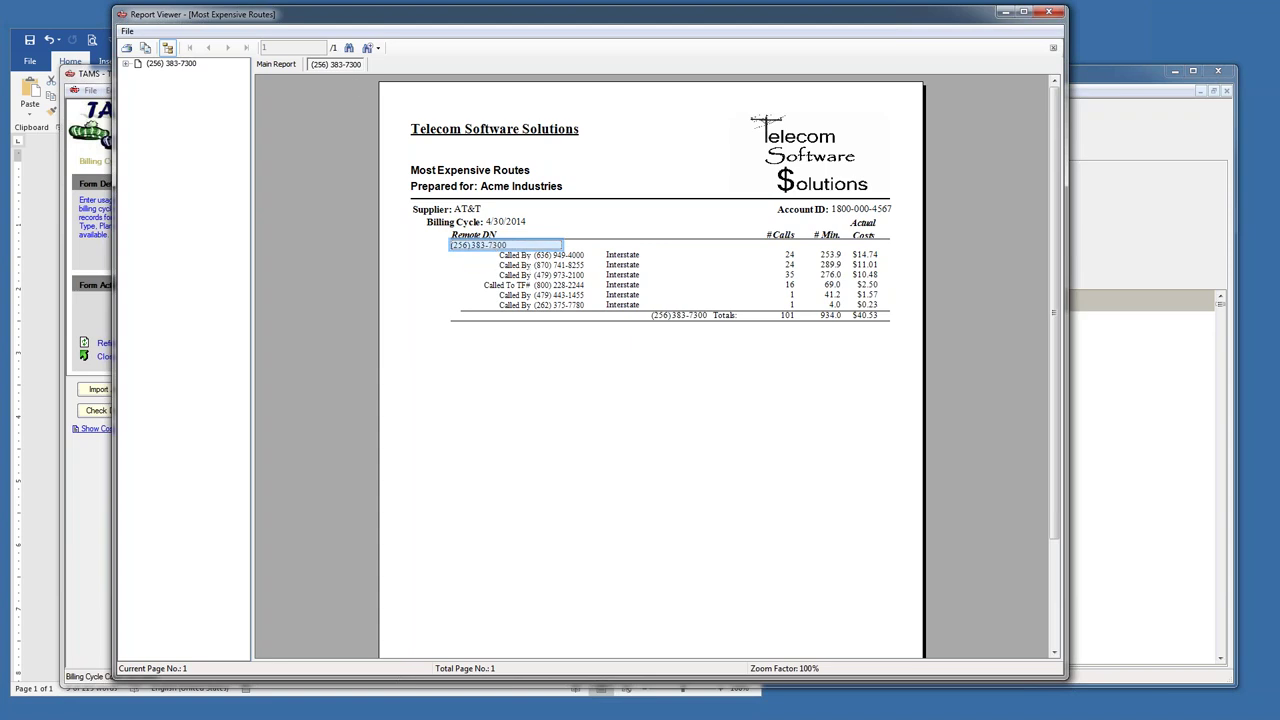
pyautogui.click(97, 83)
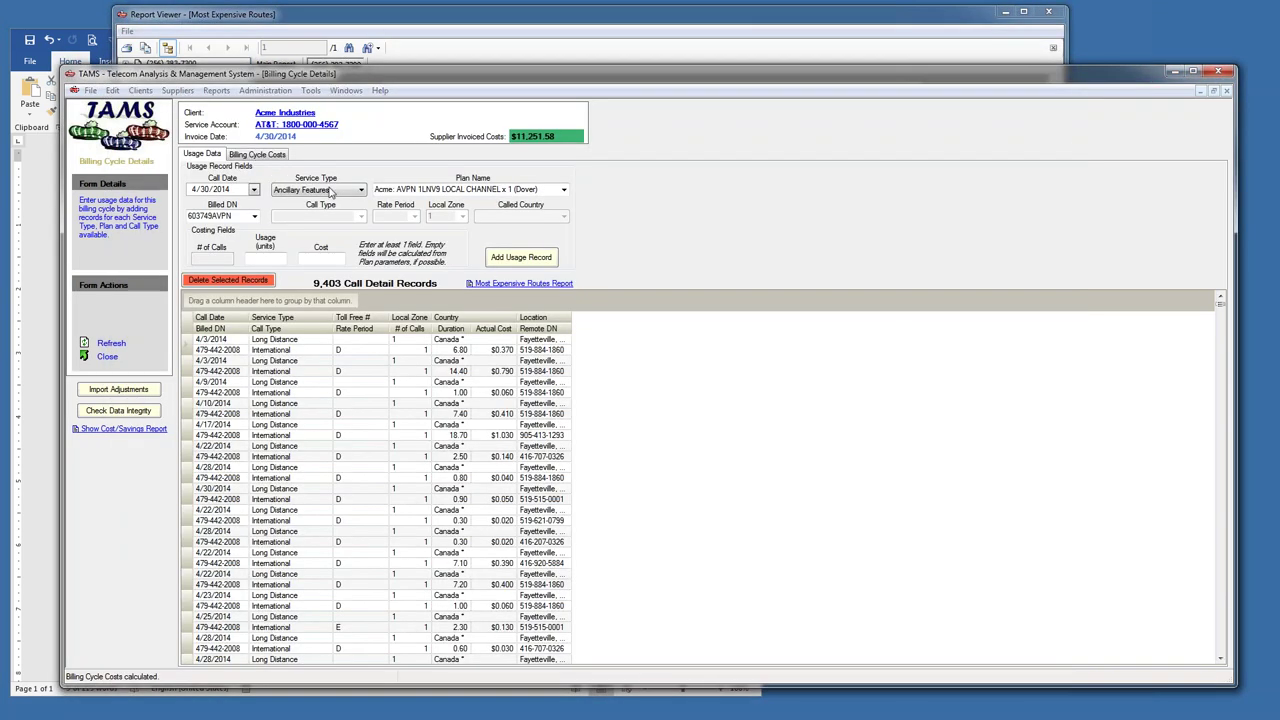
# - Look up the first caller's number with Find DN and select its Muscle Shoals, AL location
pyautogui.hotkey('ctrl', 'f')
pyautogui.click(733, 344)
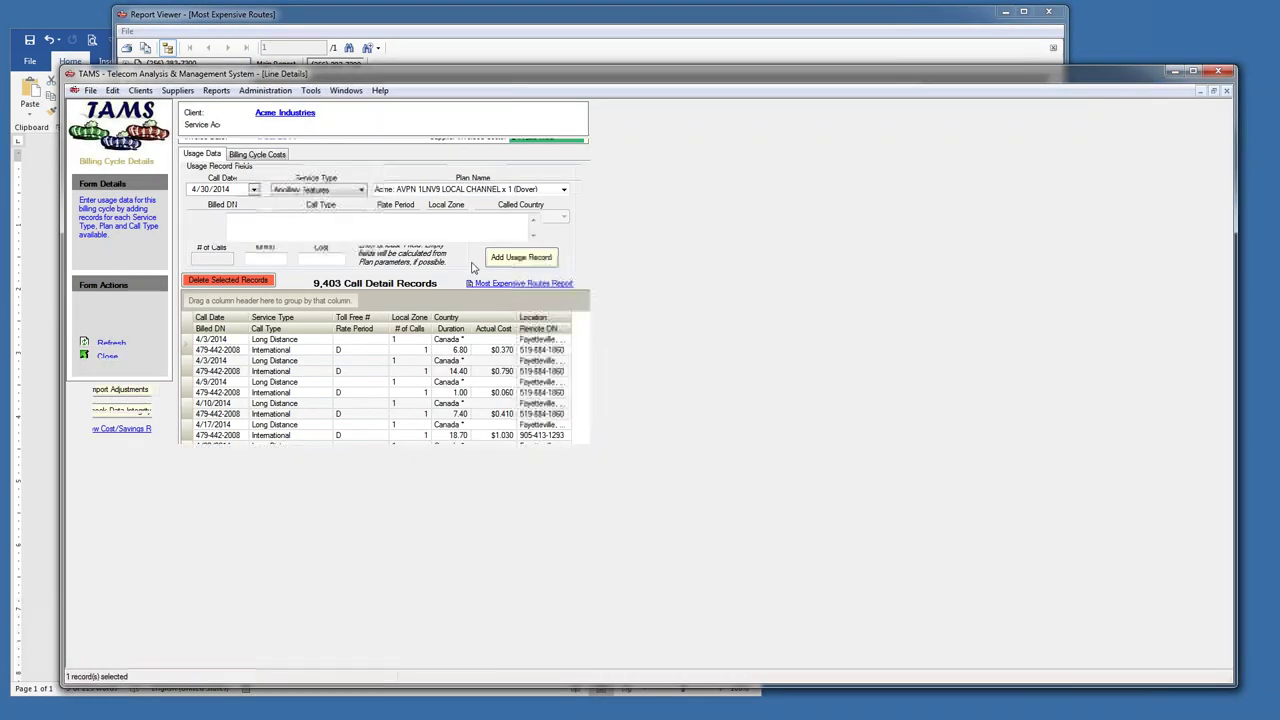
pyautogui.click(254, 126)
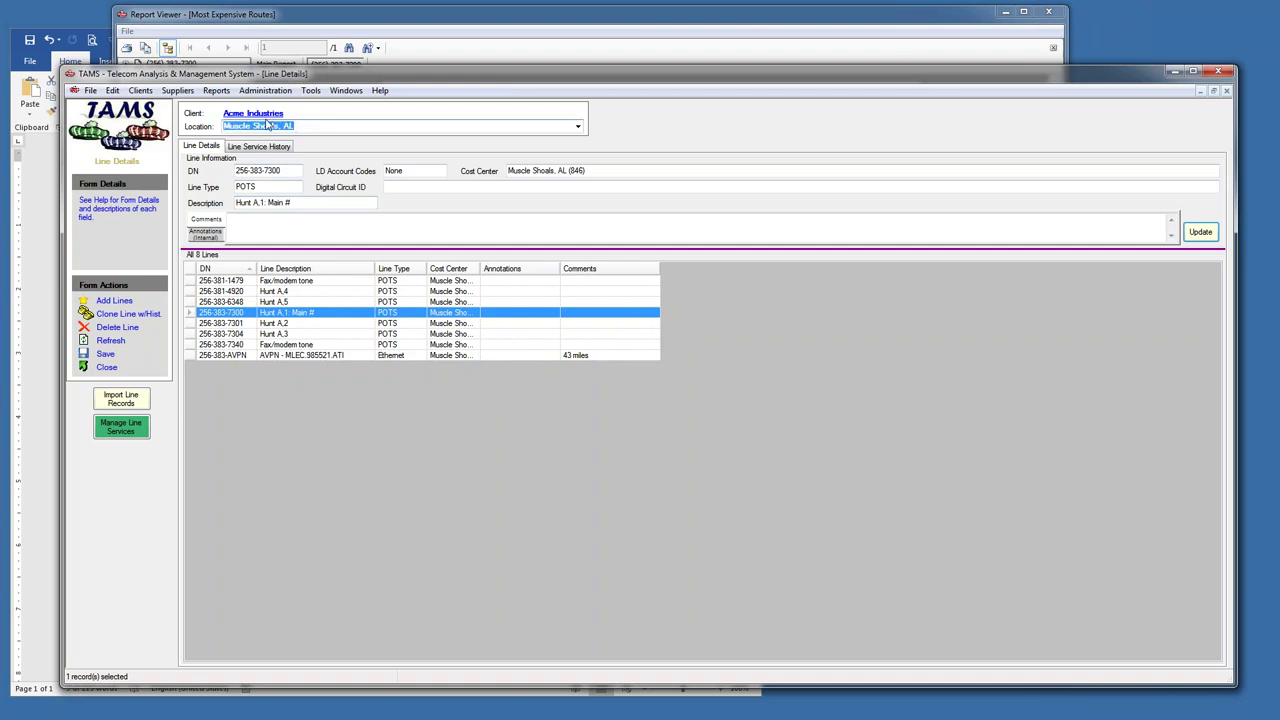
pyautogui.click(330, 17)
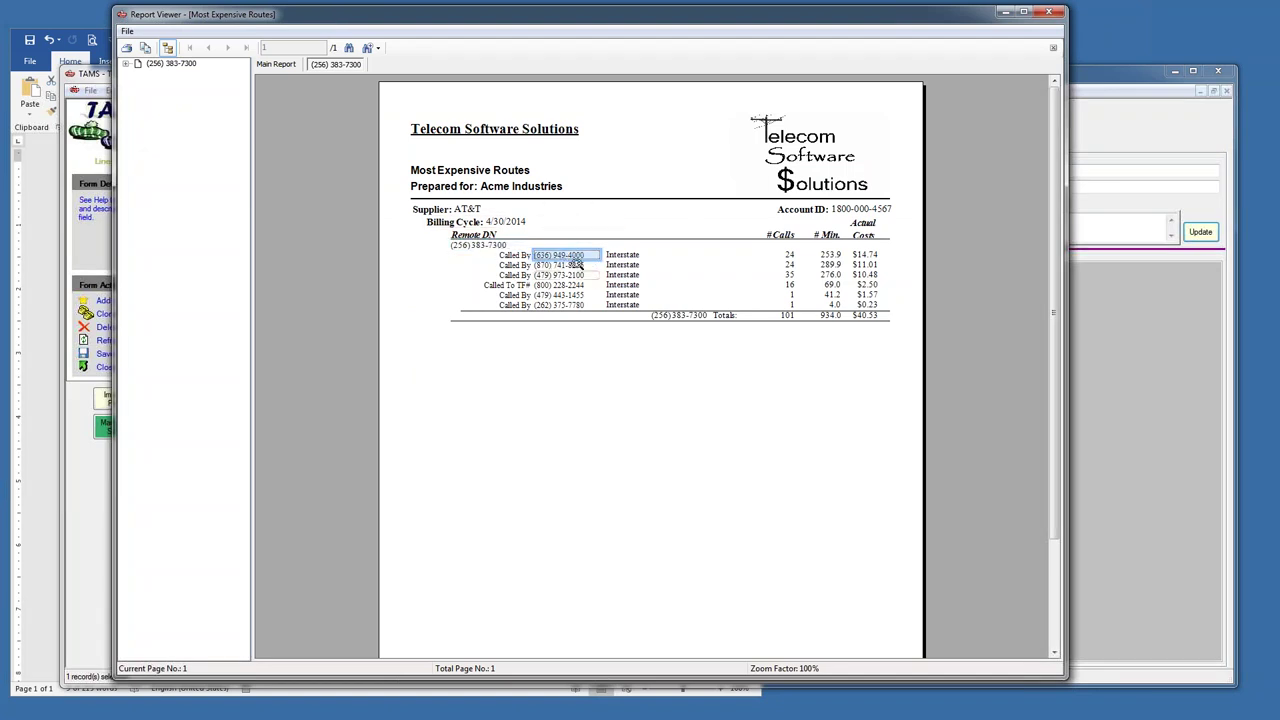
# - Find the second calling line by number and highlight Acme's St. Charles, MO location
pyautogui.click(98, 80)
pyautogui.hotkey('ctrl', 'f')
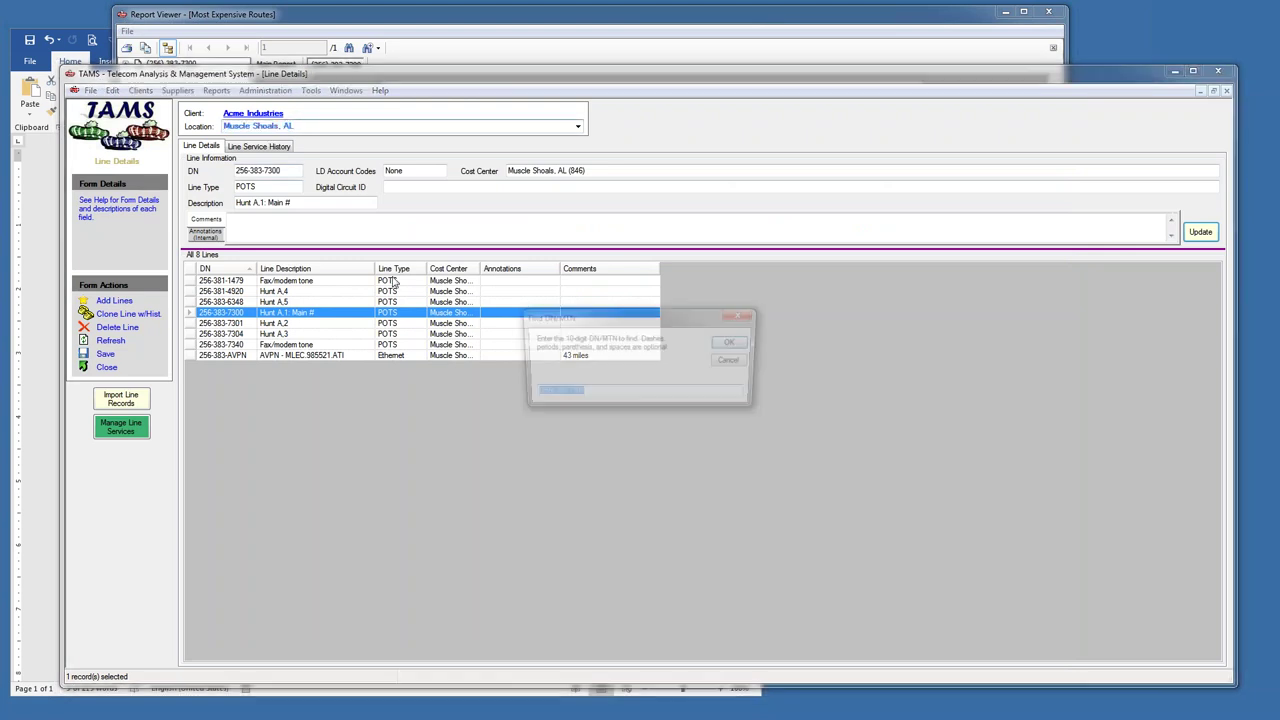
pyautogui.press('Return')
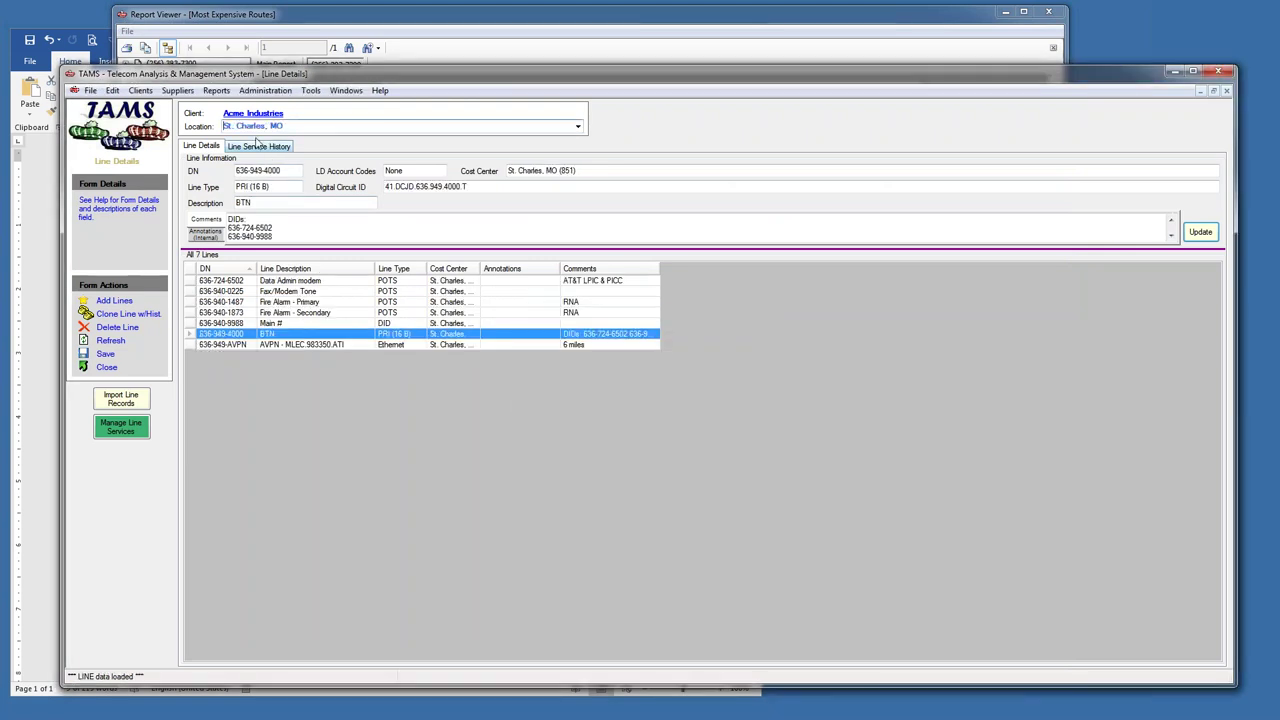
pyautogui.moveTo(294, 127); pyautogui.dragTo(186, 126)
# - Return to the full Most Expensive Routes list, then close the report
pyautogui.click(303, 20)
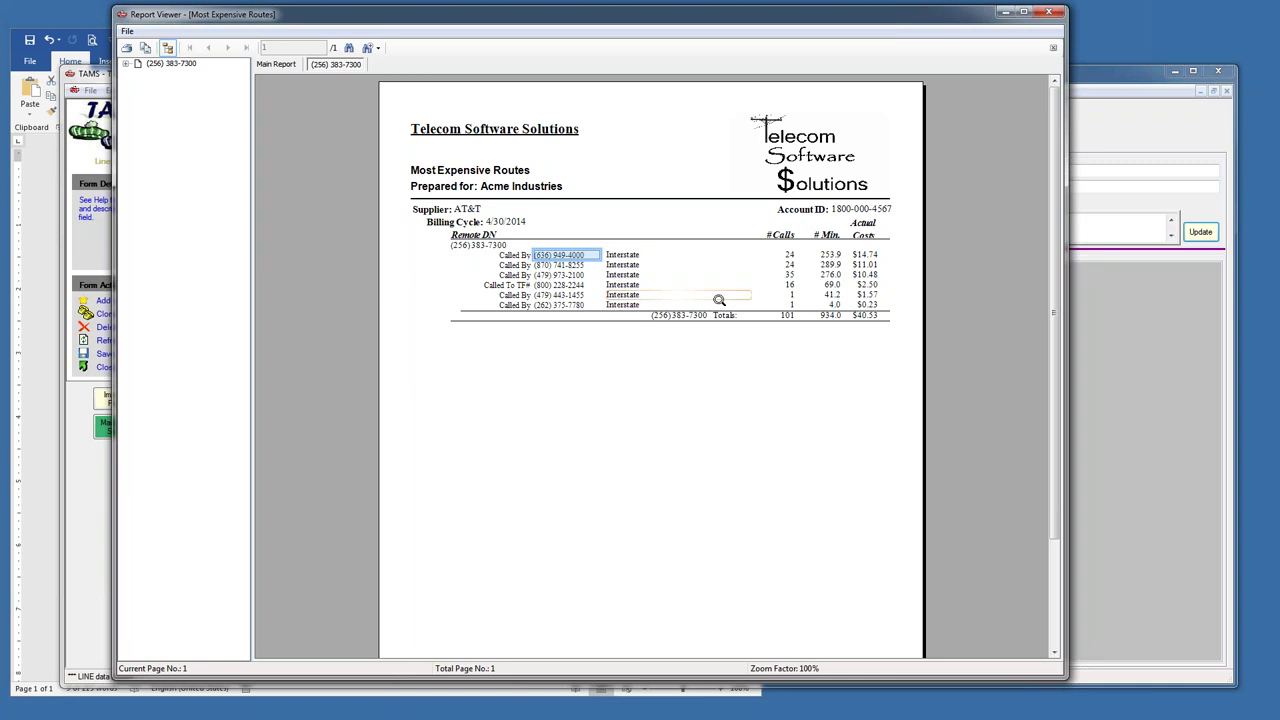
pyautogui.click(1052, 47)
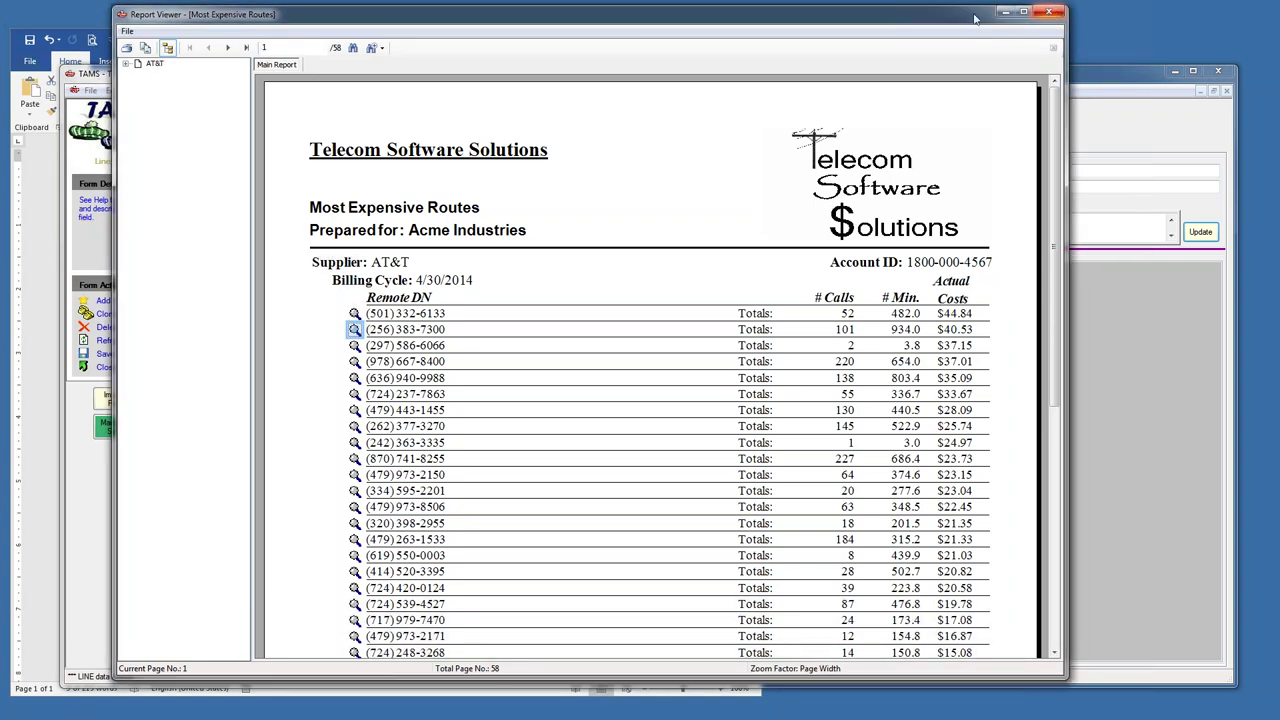
pyautogui.click(1048, 12)
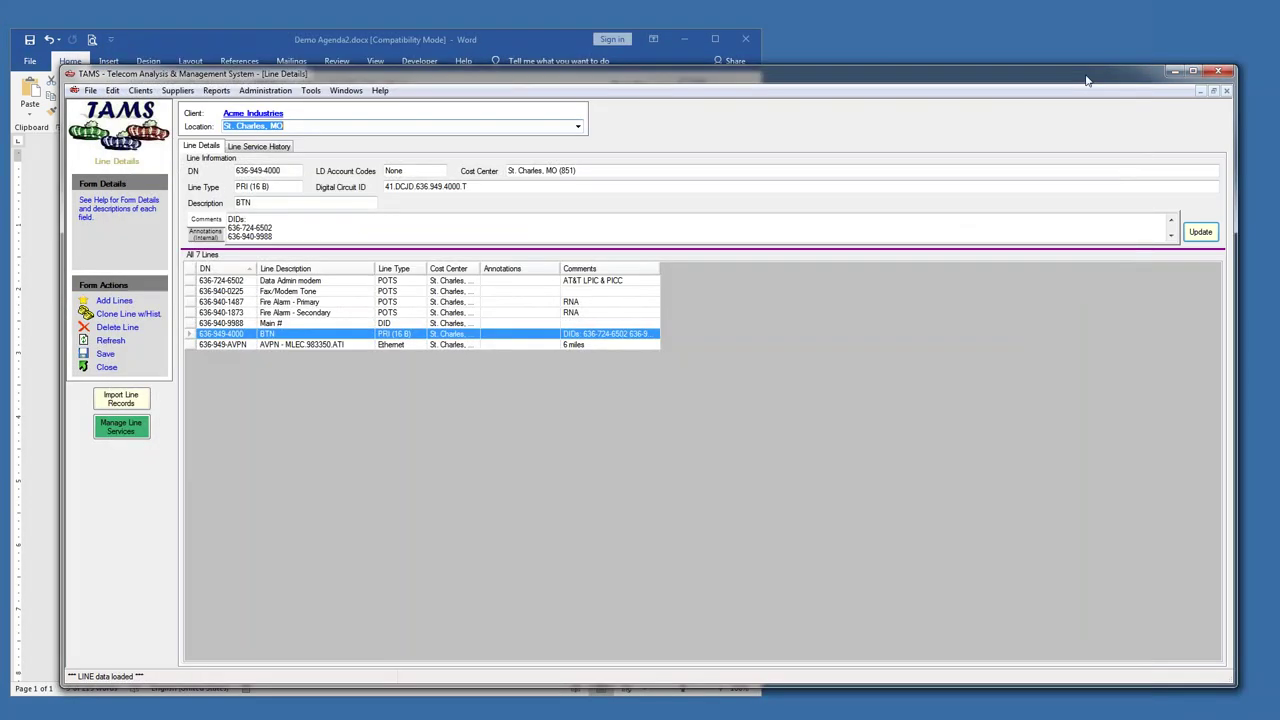
pyautogui.click(265, 91)
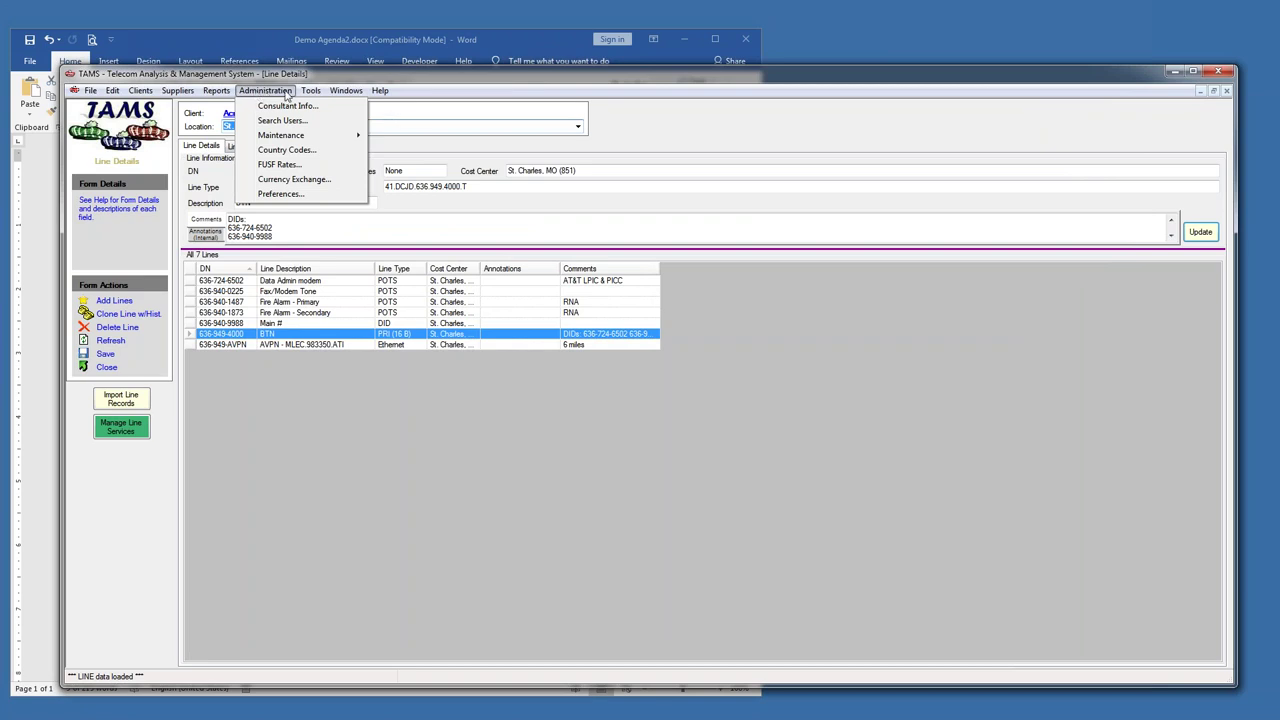
pyautogui.moveTo(230, 108)
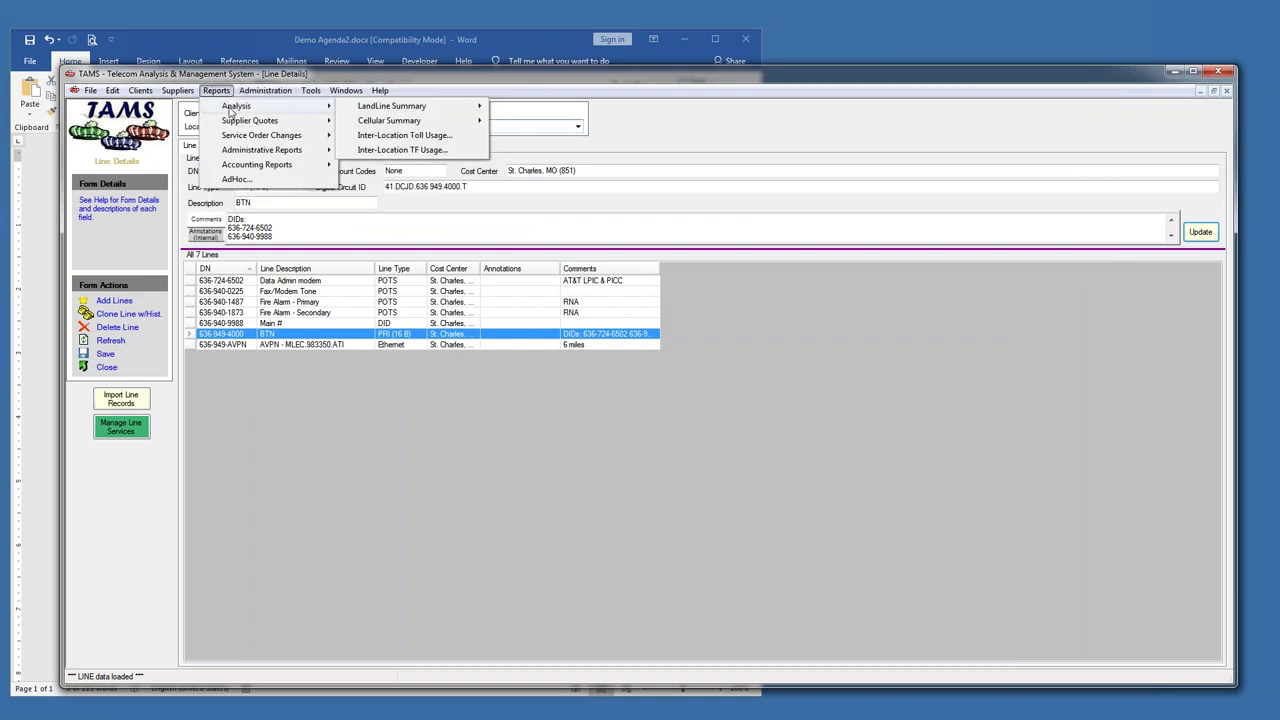
pyautogui.click(435, 139)
pyautogui.click(522, 261)
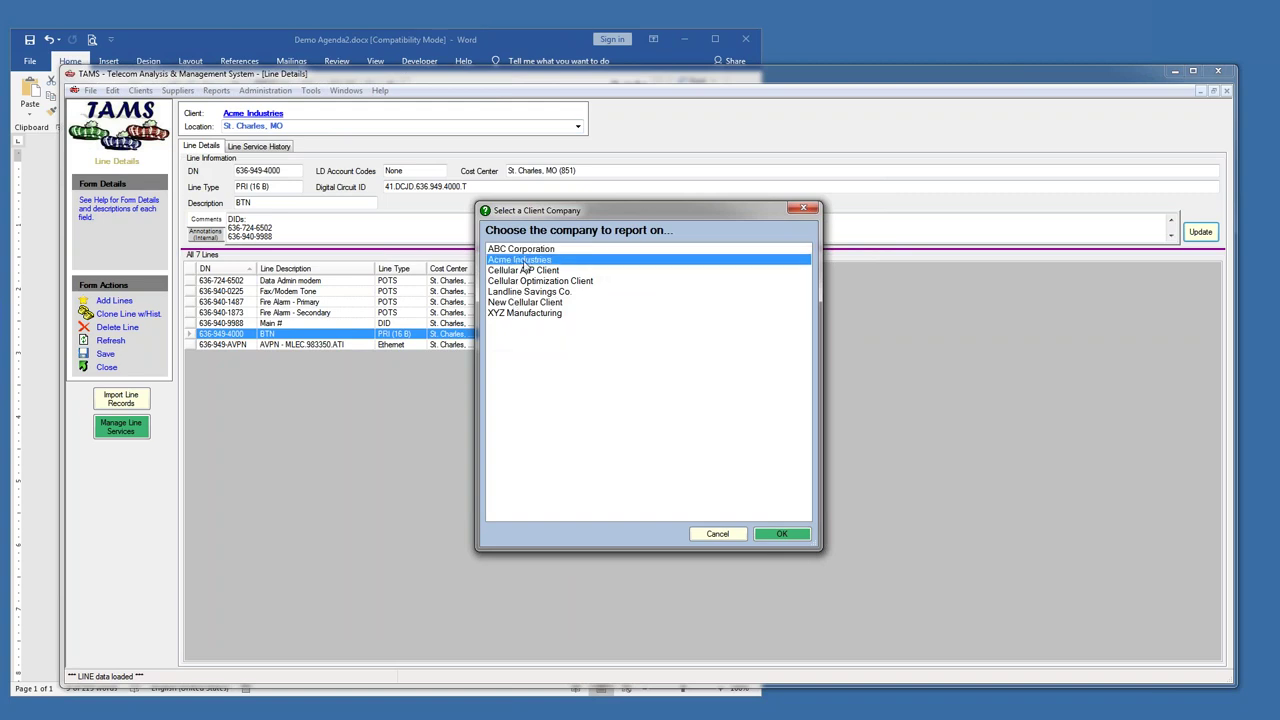
pyautogui.doubleClick(522, 261)
pyautogui.click(670, 290)
pyautogui.write('4/ 1/2014')
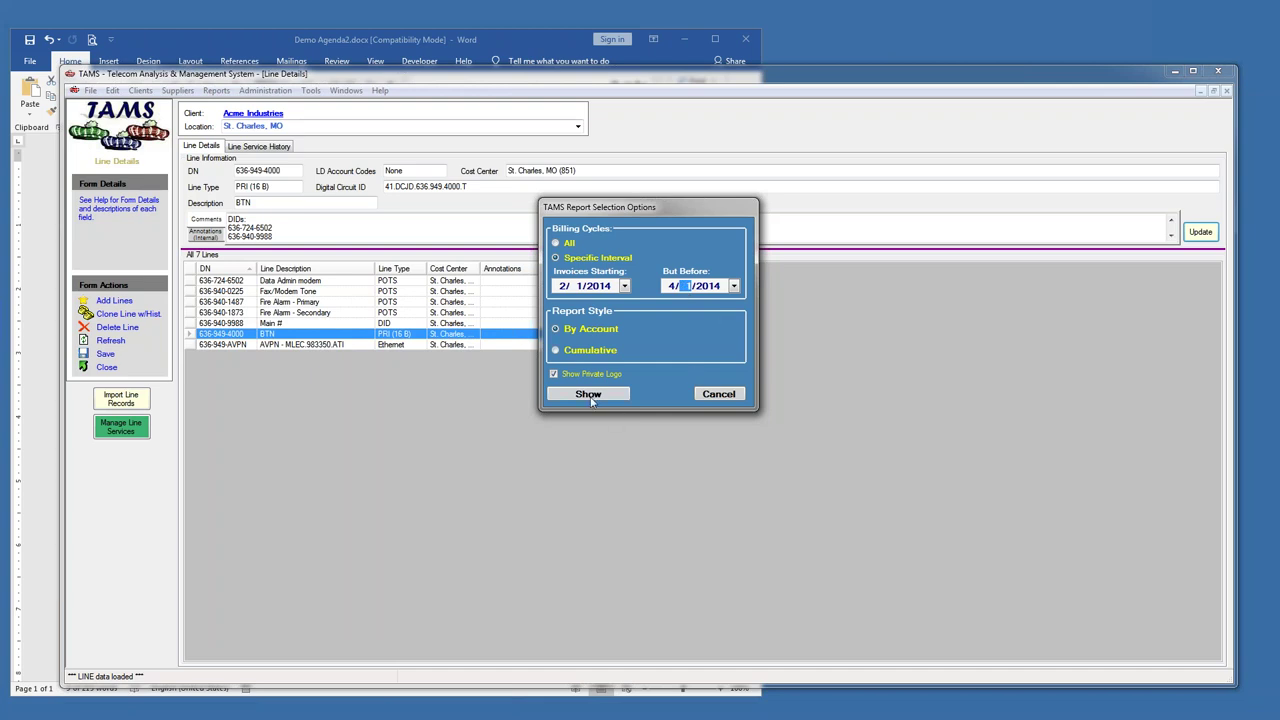
pyautogui.click(557, 355)
pyautogui.click(588, 394)
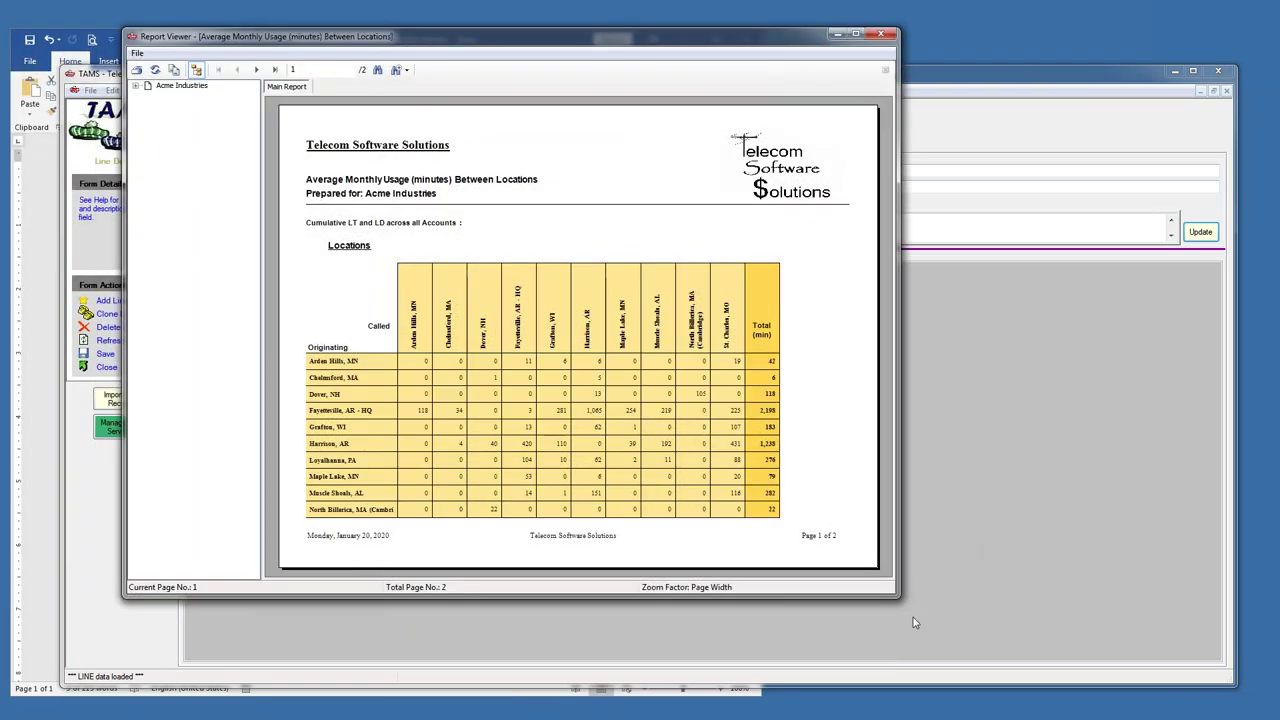
pyautogui.moveTo(896, 597); pyautogui.dragTo(1023, 647)
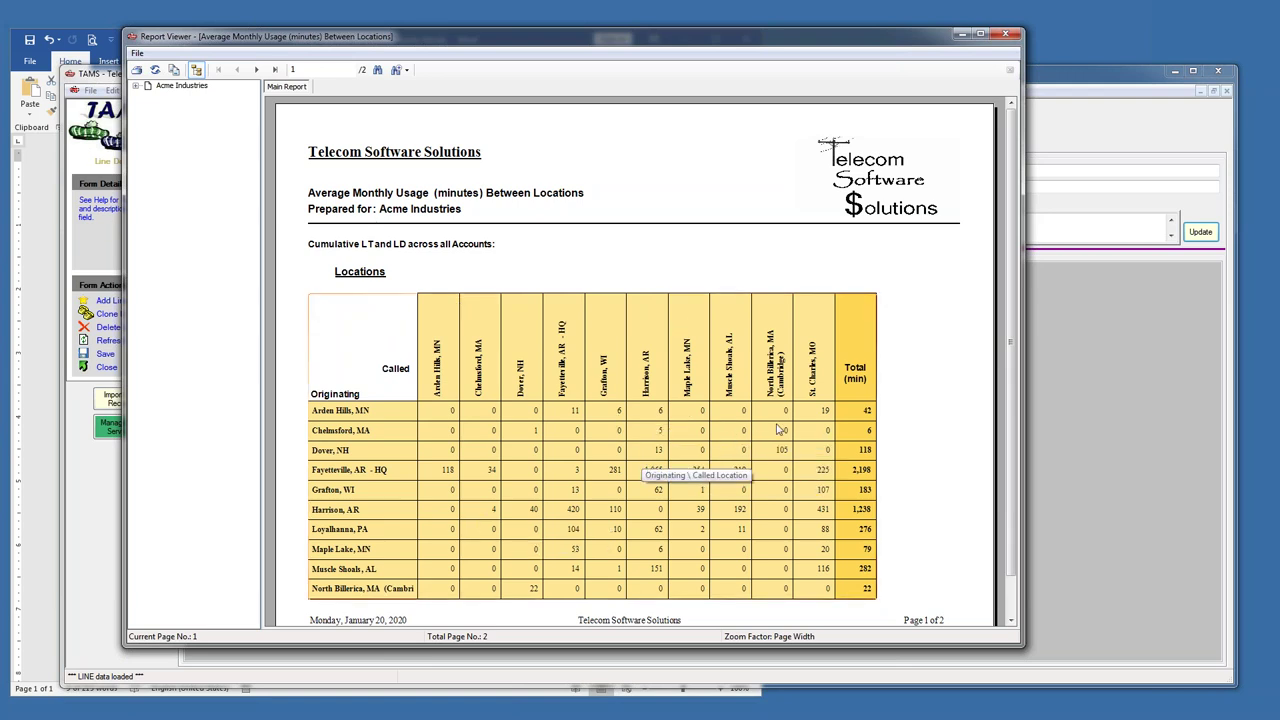
pyautogui.click(1007, 34)
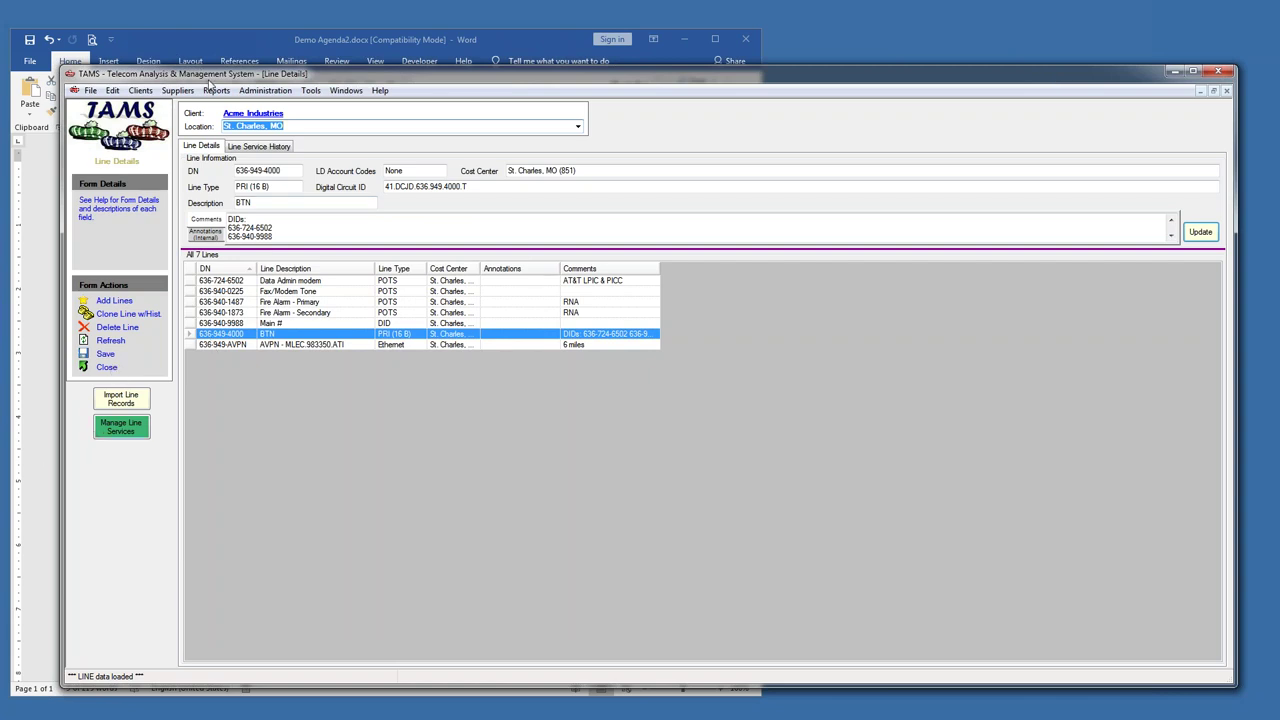
# - Review the Demo Agenda2 outline in Word, then return to TAMS
pyautogui.moveTo(245, 73); pyautogui.dragTo(272, 68)
pyautogui.click(242, 43)
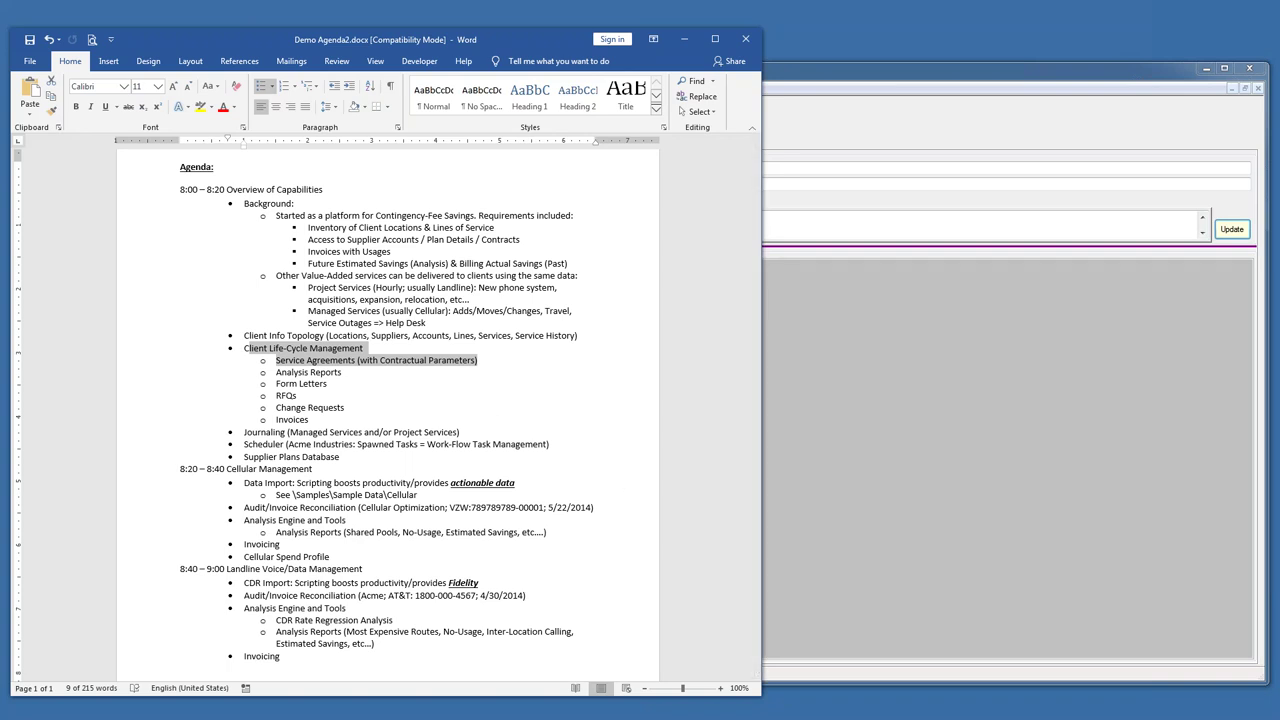
pyautogui.hotkey('alt', 'Tab')
# - Close the Line Details form and bring back the 4/30/2014 Billing Cycle Details
pyautogui.click(138, 365)
pyautogui.click(212, 43)
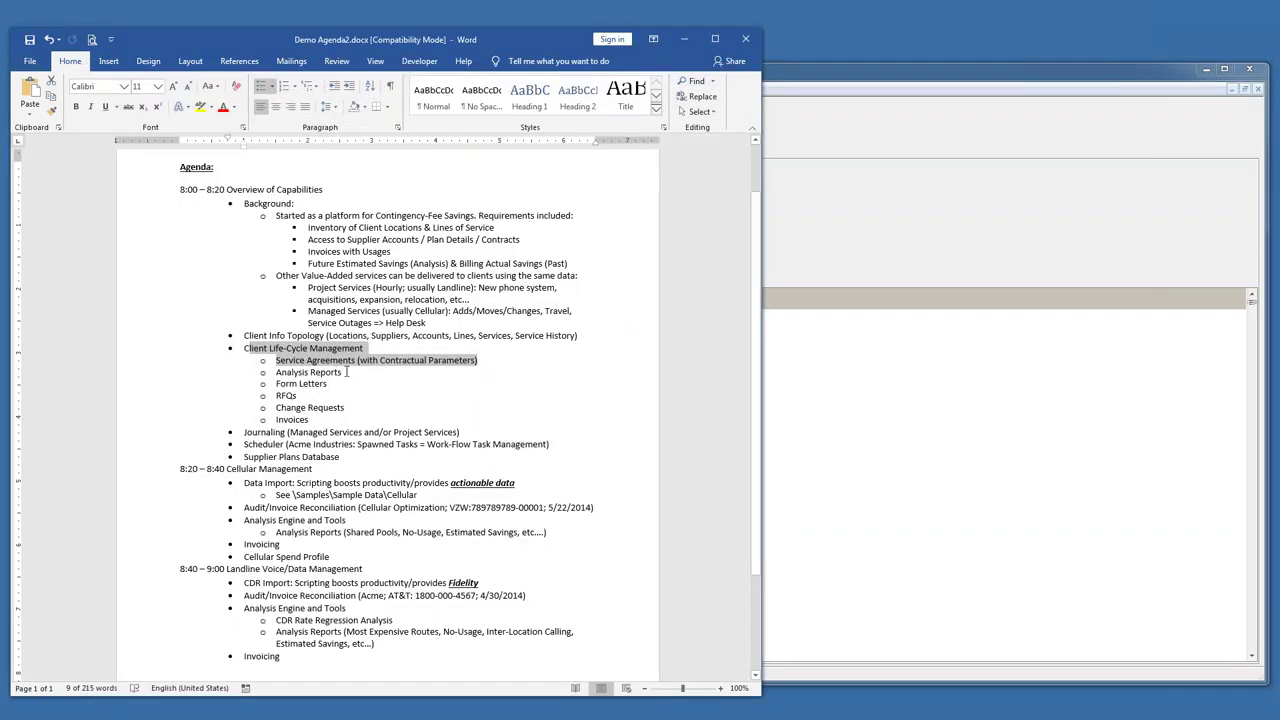
pyautogui.click(420, 437)
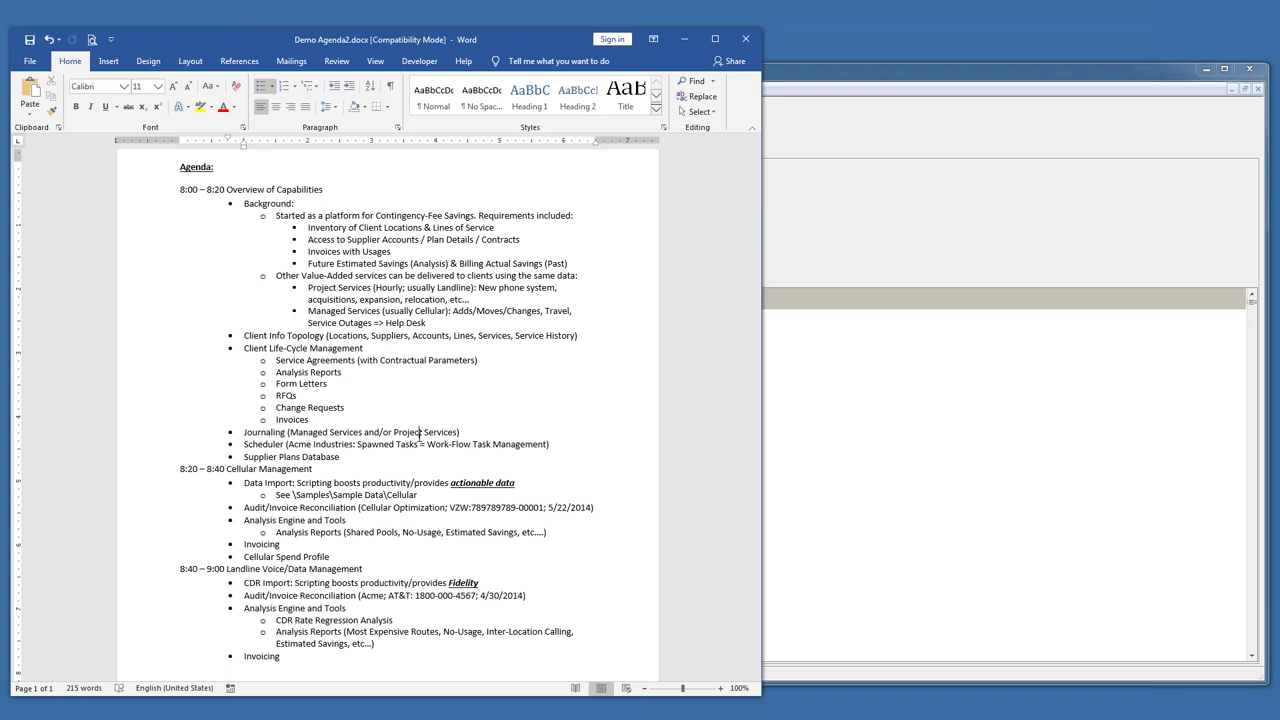
pyautogui.click(975, 86)
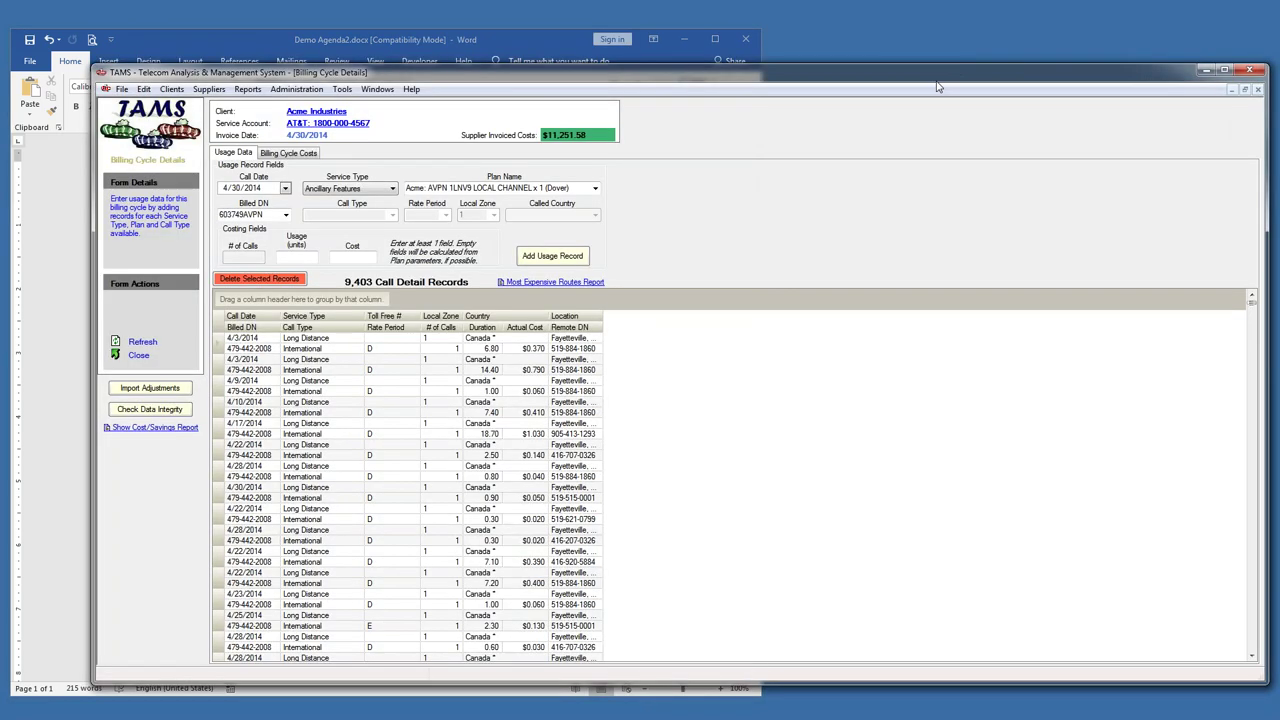
# - Open the TAMS Scheduler from the File menu, keeping the current owner's tasks shown
pyautogui.click(121, 89)
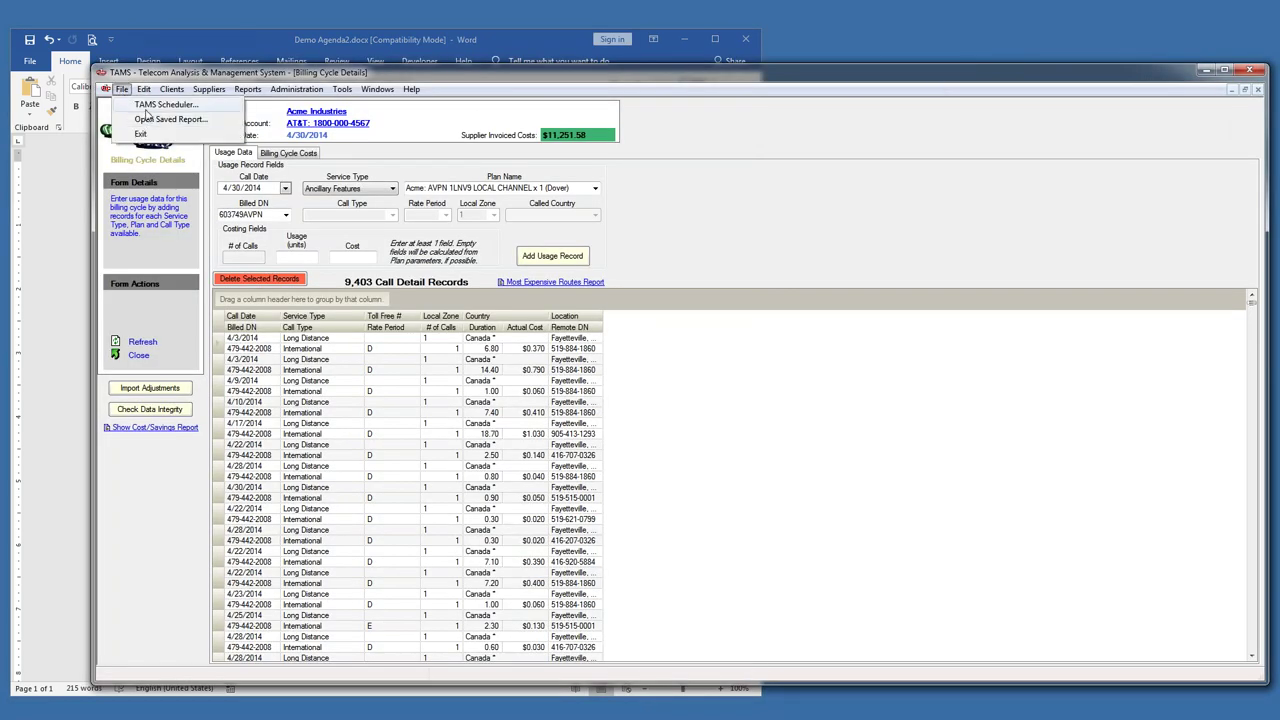
pyautogui.click(152, 105)
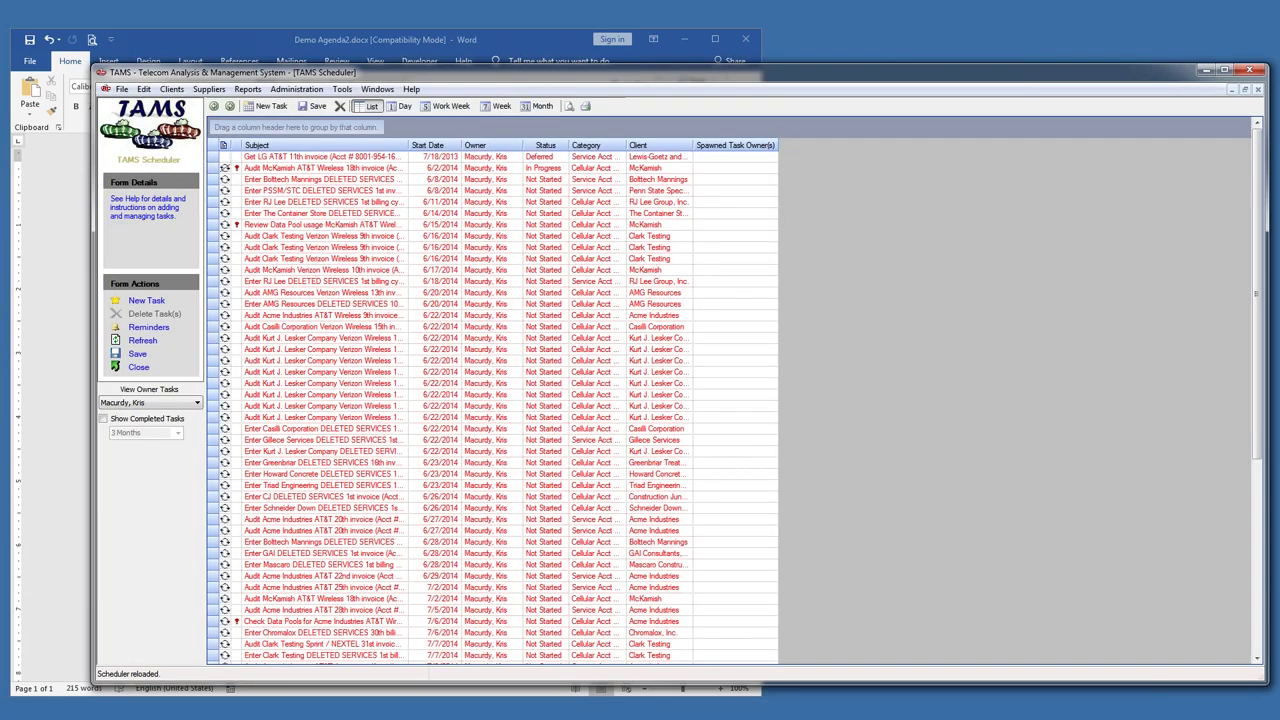
pyautogui.scroll(-1, 1257, 290)
pyautogui.moveTo(1268, 290); pyautogui.dragTo(1112, 288)
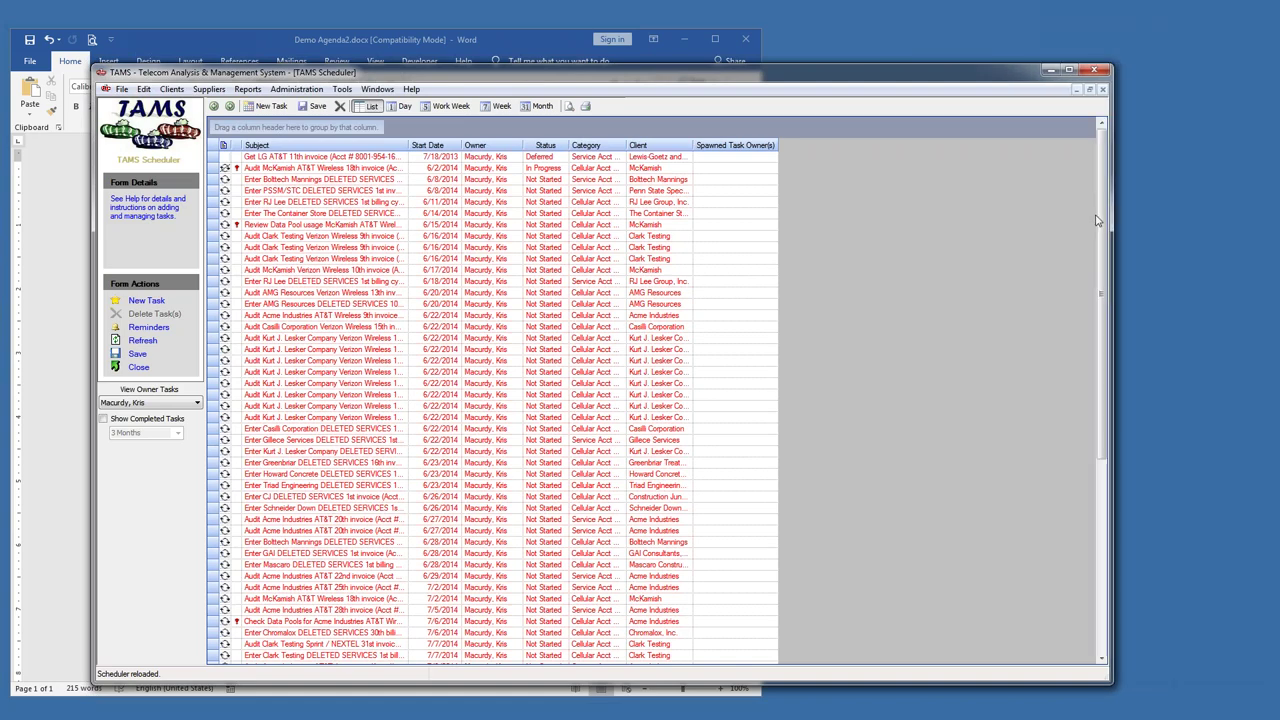
pyautogui.scroll(-8, 1104, 288)
pyautogui.click(183, 403)
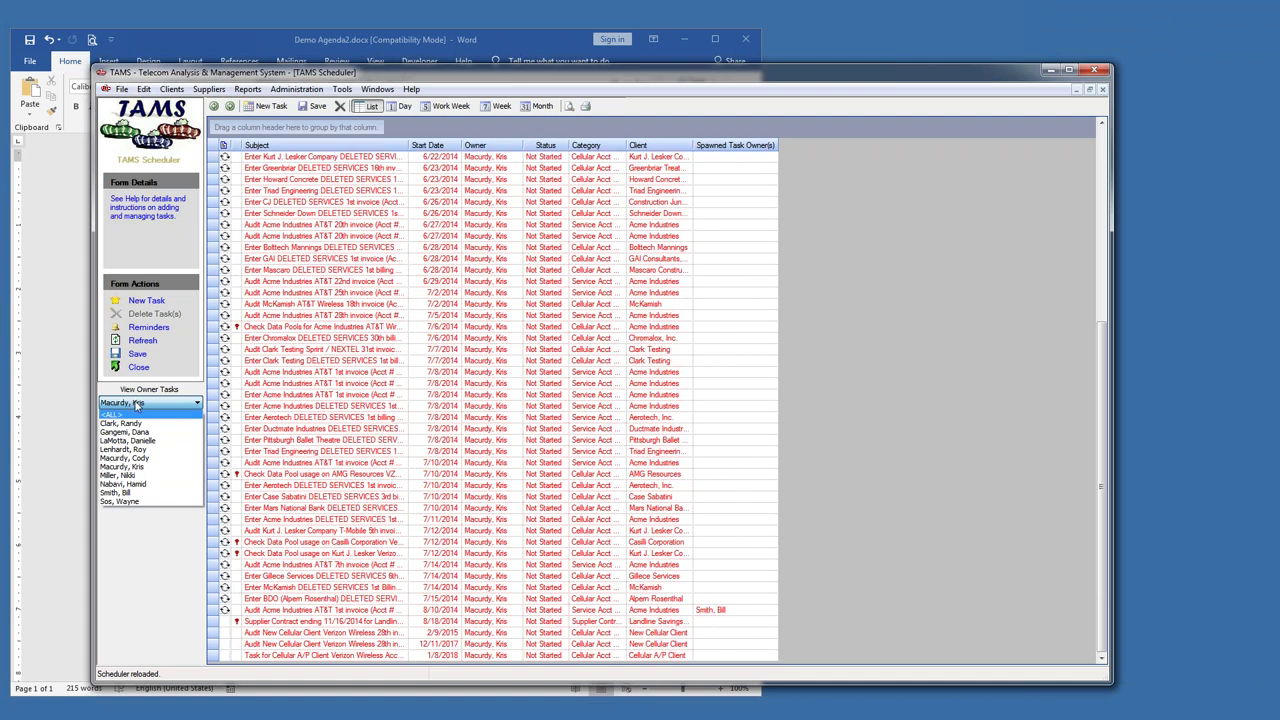
pyautogui.click(137, 405)
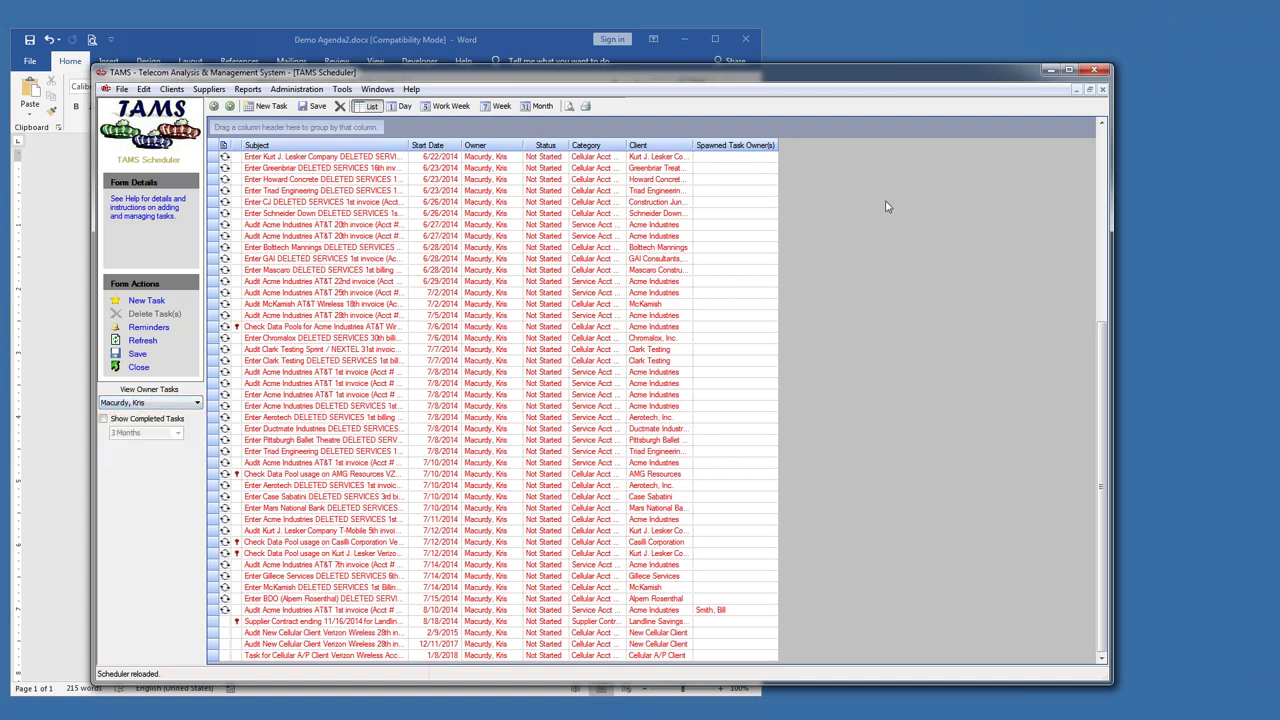
# - Group Scheduler tasks by Client and expand Acme Industries' 15 tasks
pyautogui.moveTo(675, 148); pyautogui.dragTo(310, 127)
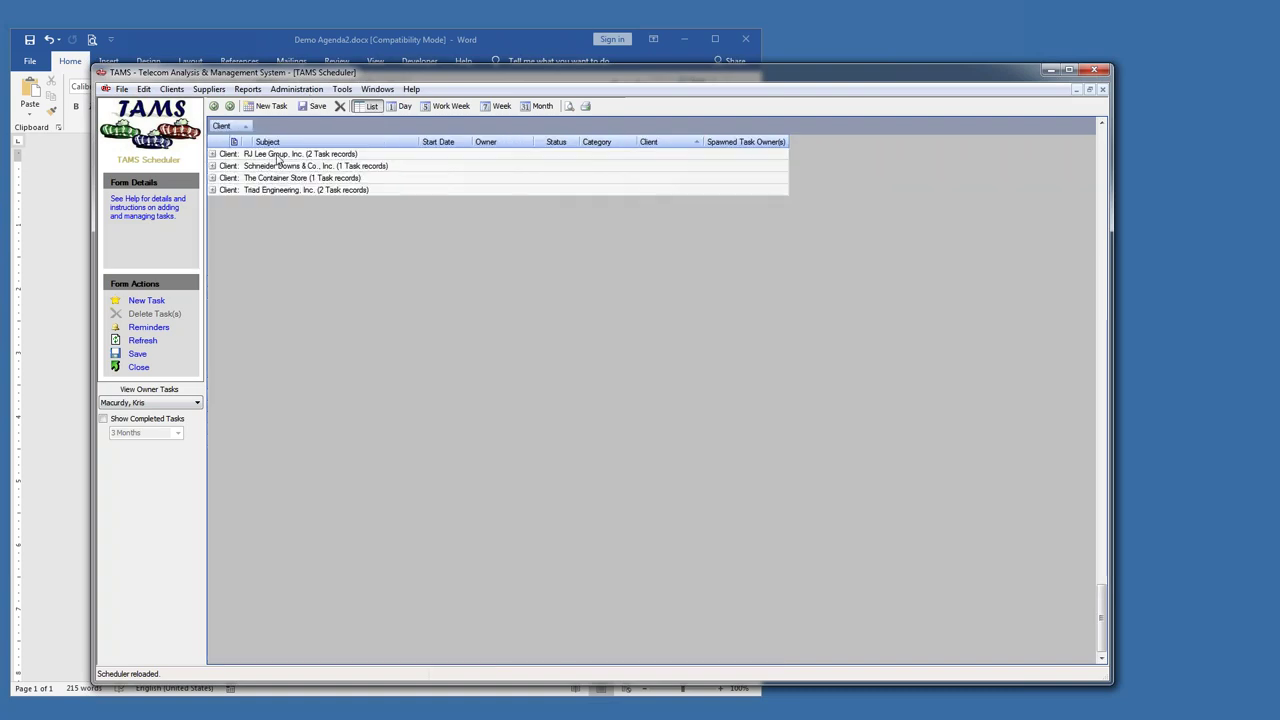
pyautogui.click(211, 167)
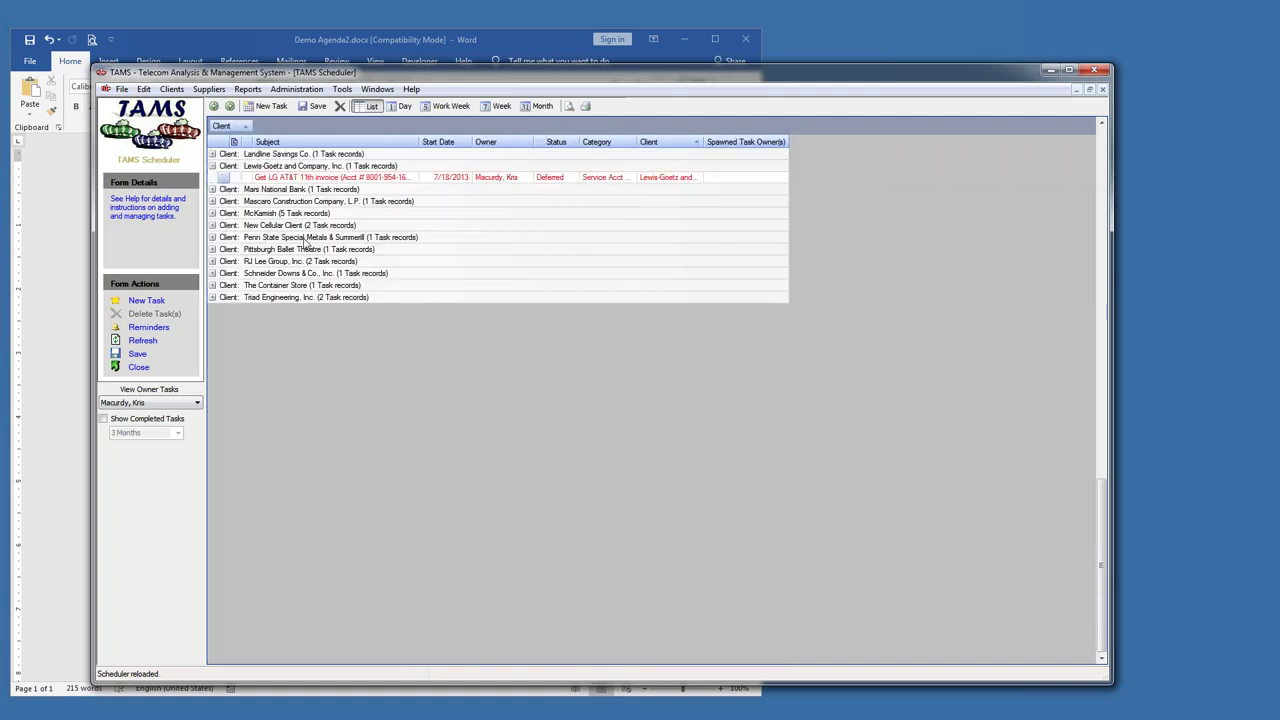
pyautogui.scroll(2, 305, 243)
pyautogui.click(212, 240)
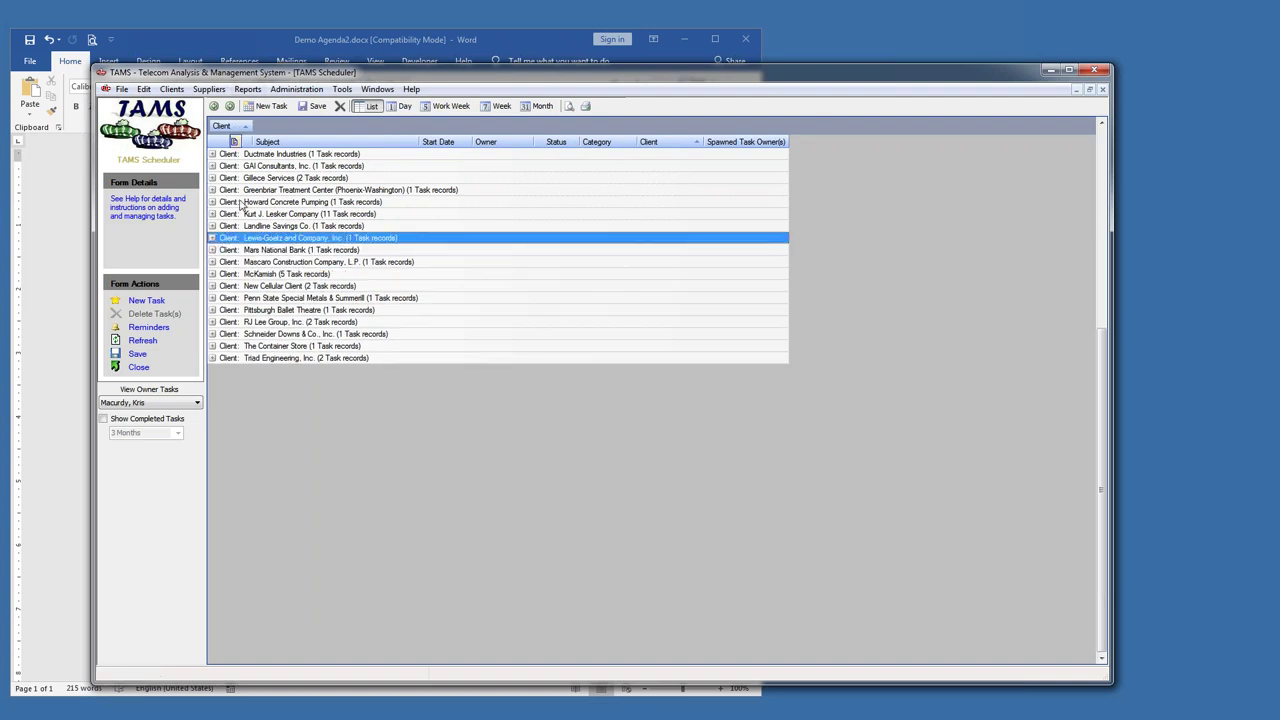
pyautogui.scroll(4, 240, 205)
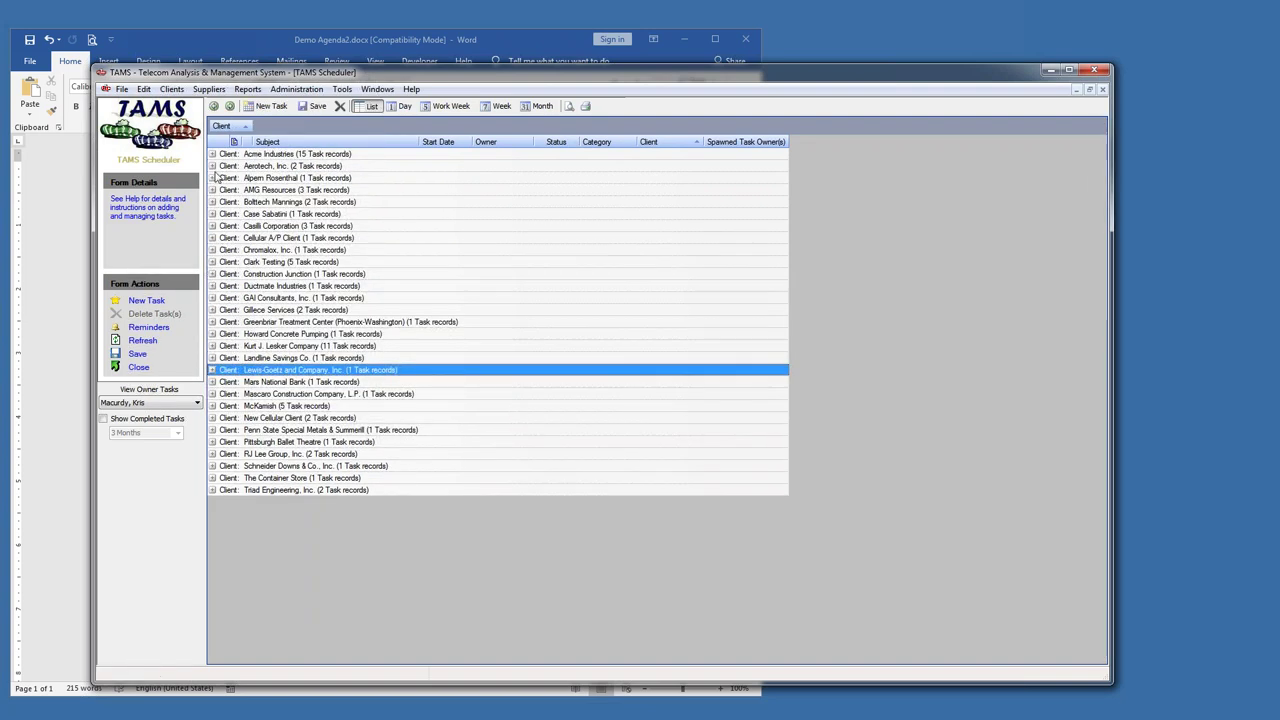
pyautogui.click(212, 154)
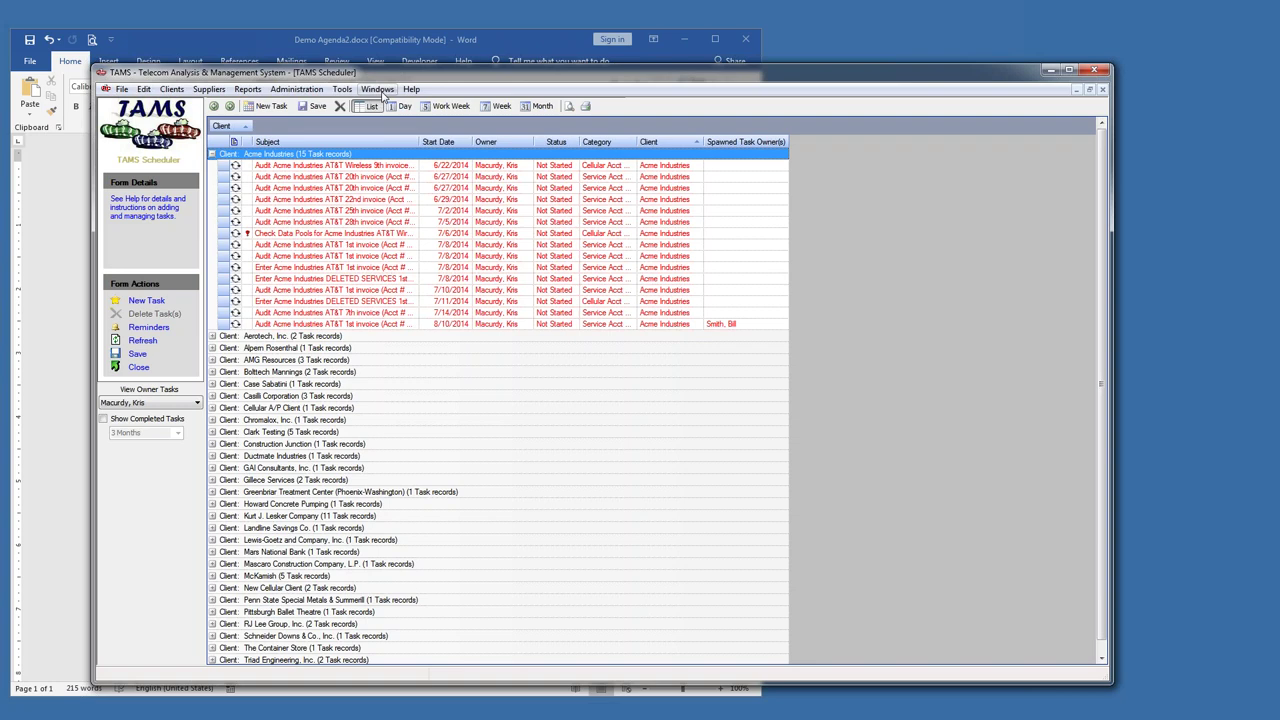
pyautogui.click(380, 91)
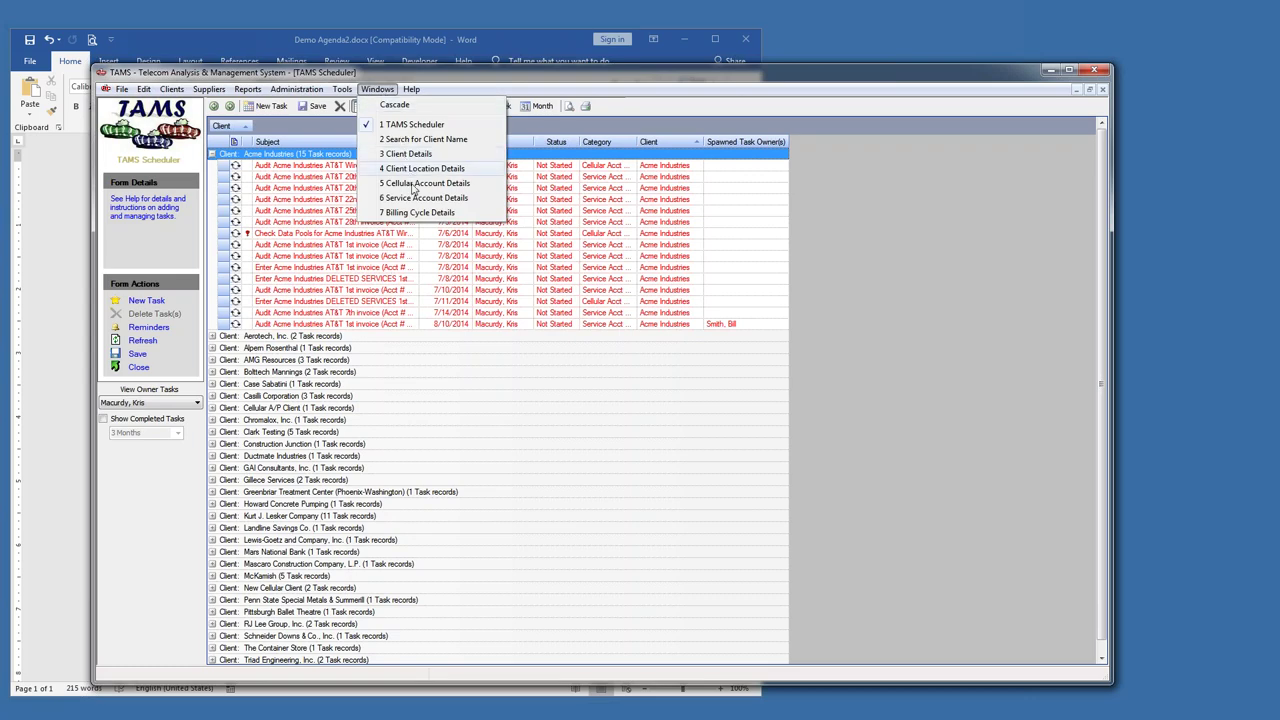
# - Switch to Acme's AT&T service account and view Sub-Accounts, Account History, then General contract info
pyautogui.click(415, 199)
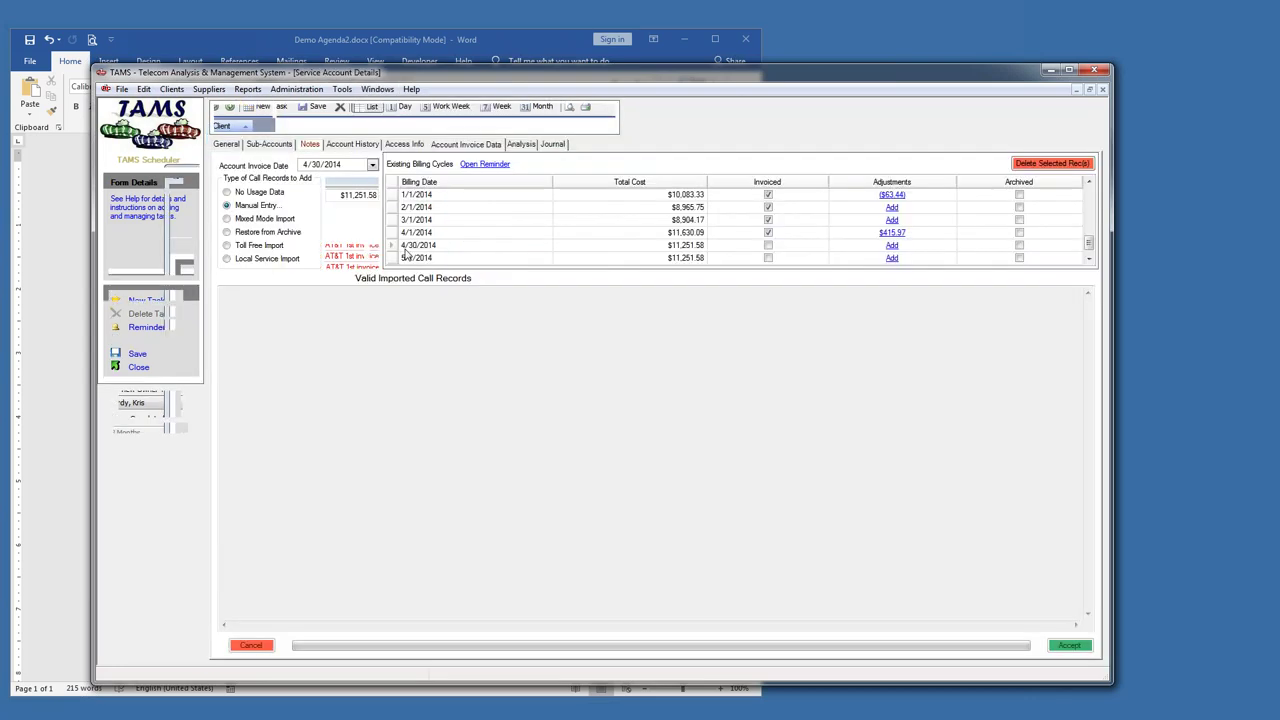
pyautogui.click(269, 145)
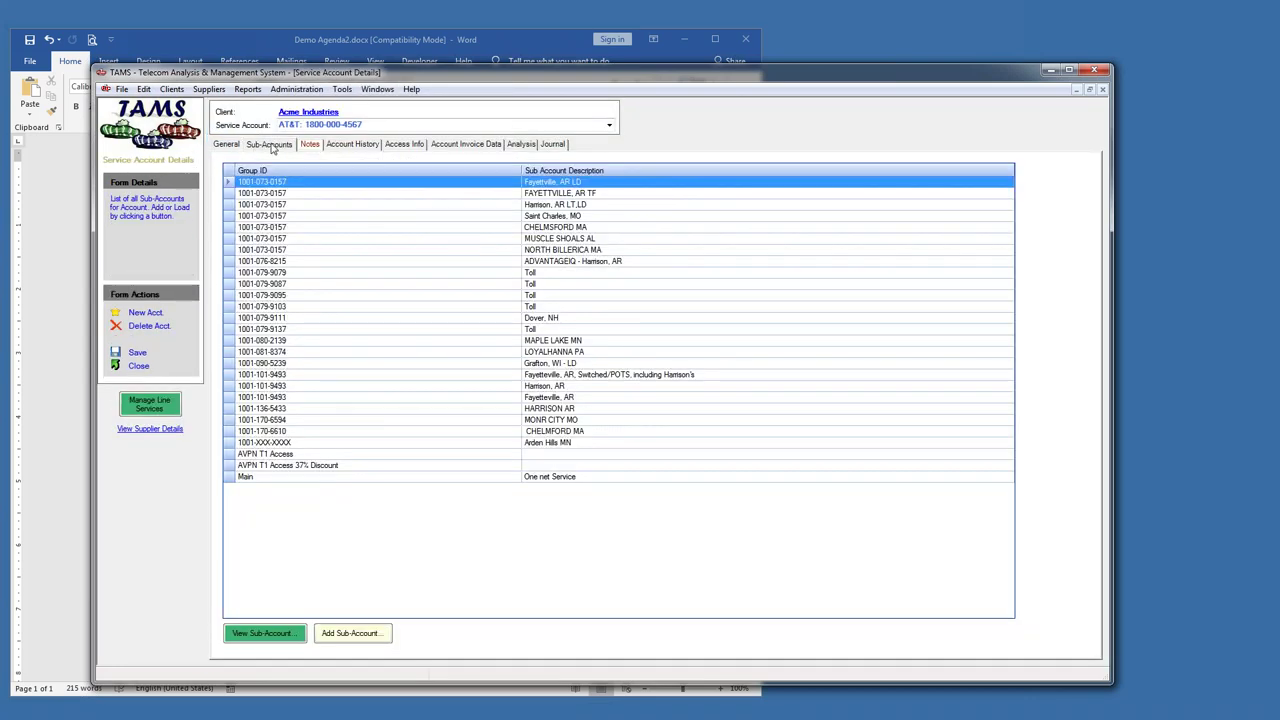
pyautogui.click(370, 146)
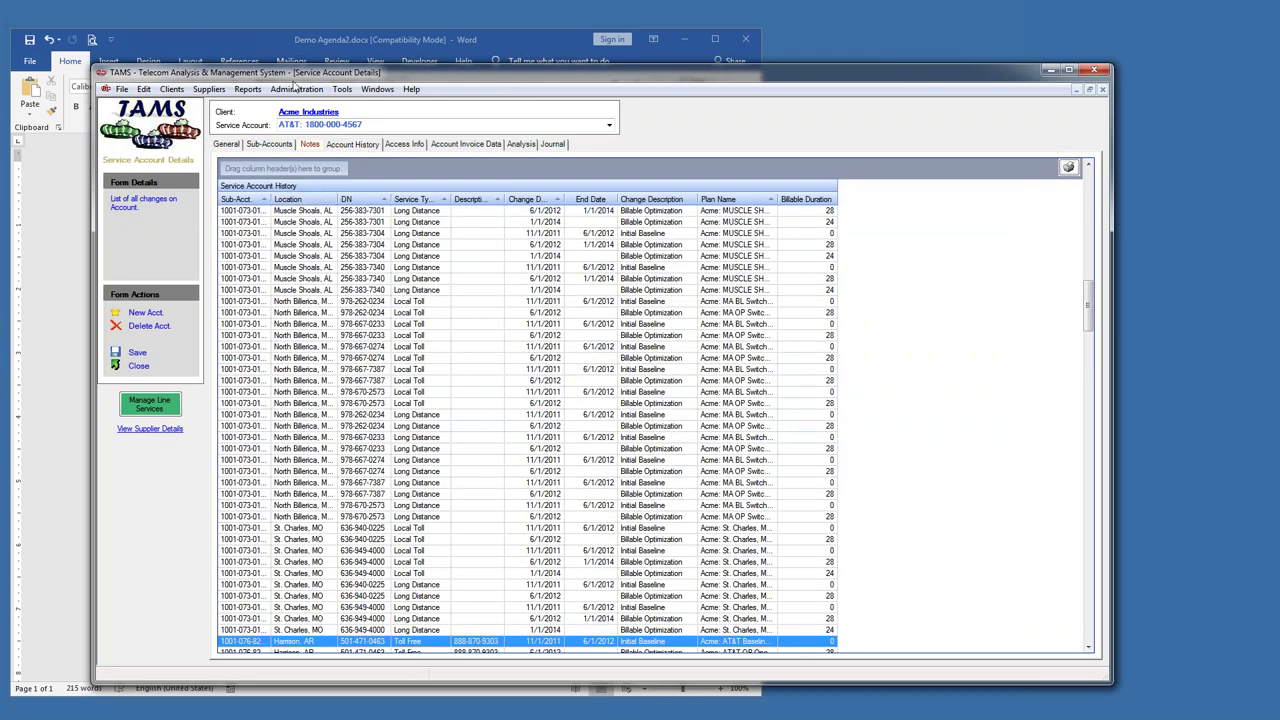
pyautogui.click(230, 147)
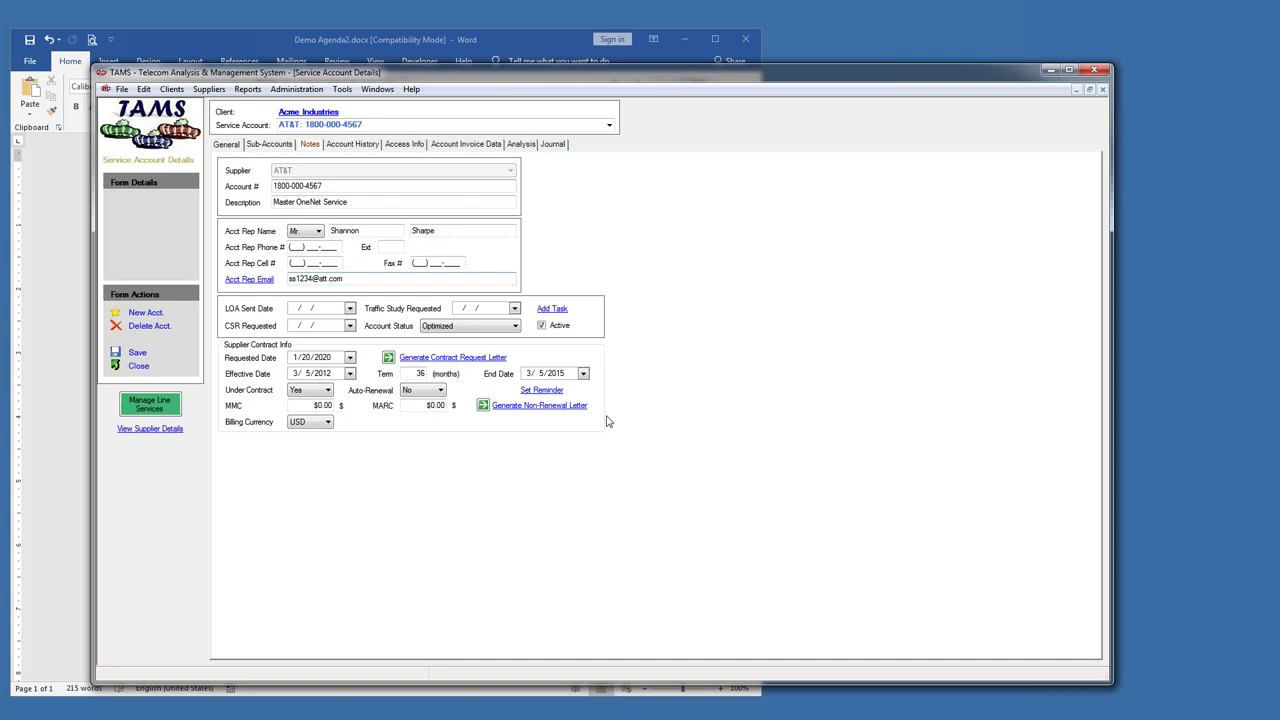
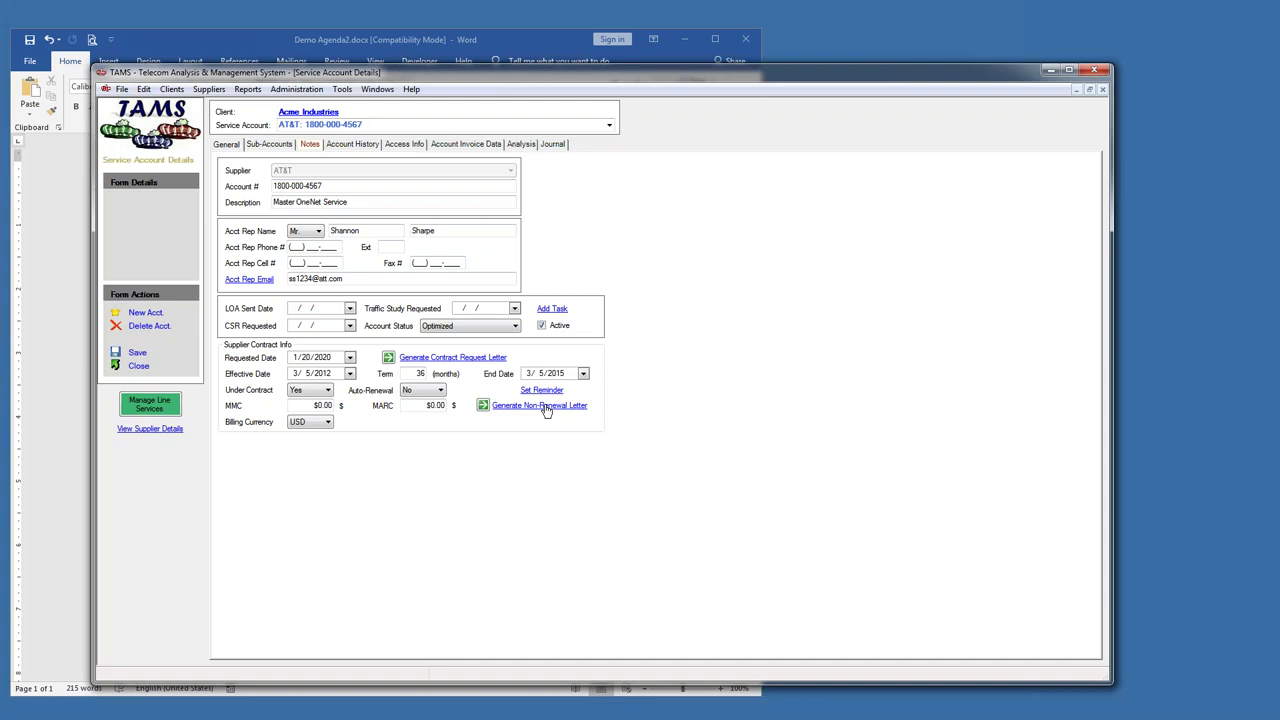
# - Use the Windows menu to visit the TAMS Scheduler, then Acme Industries' Client Details
pyautogui.click(377, 89)
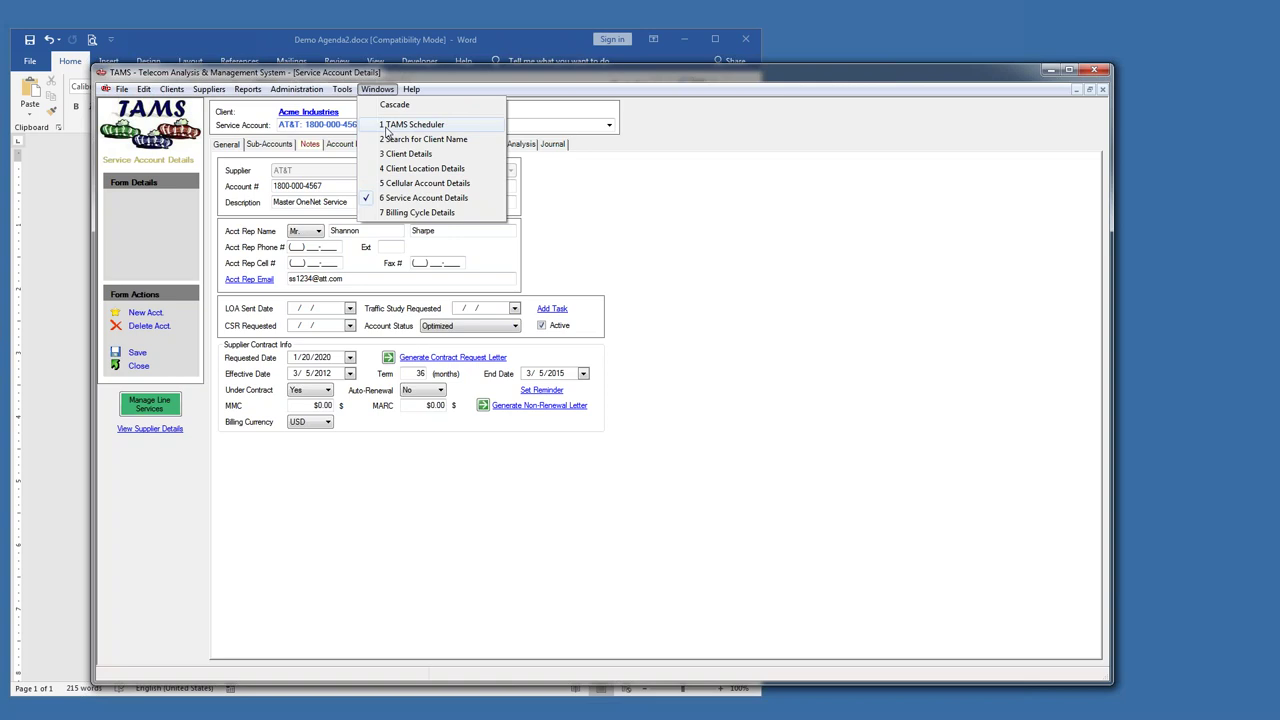
pyautogui.click(410, 124)
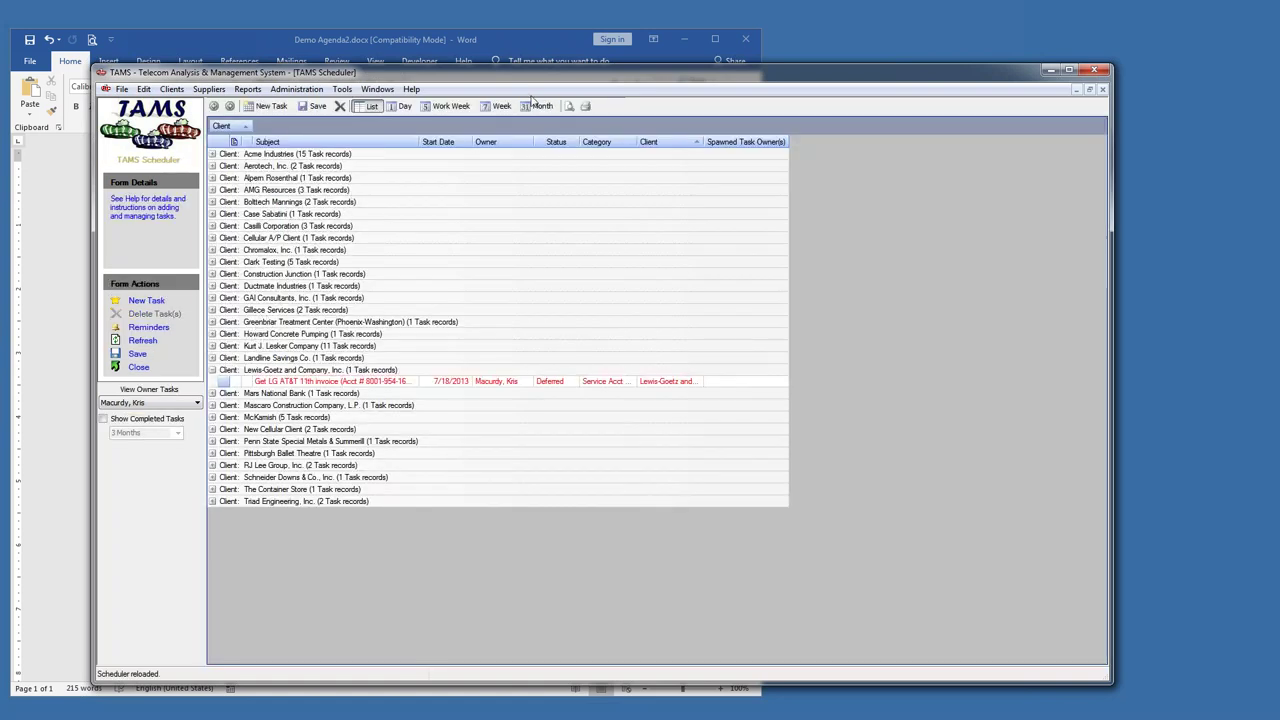
pyautogui.click(386, 89)
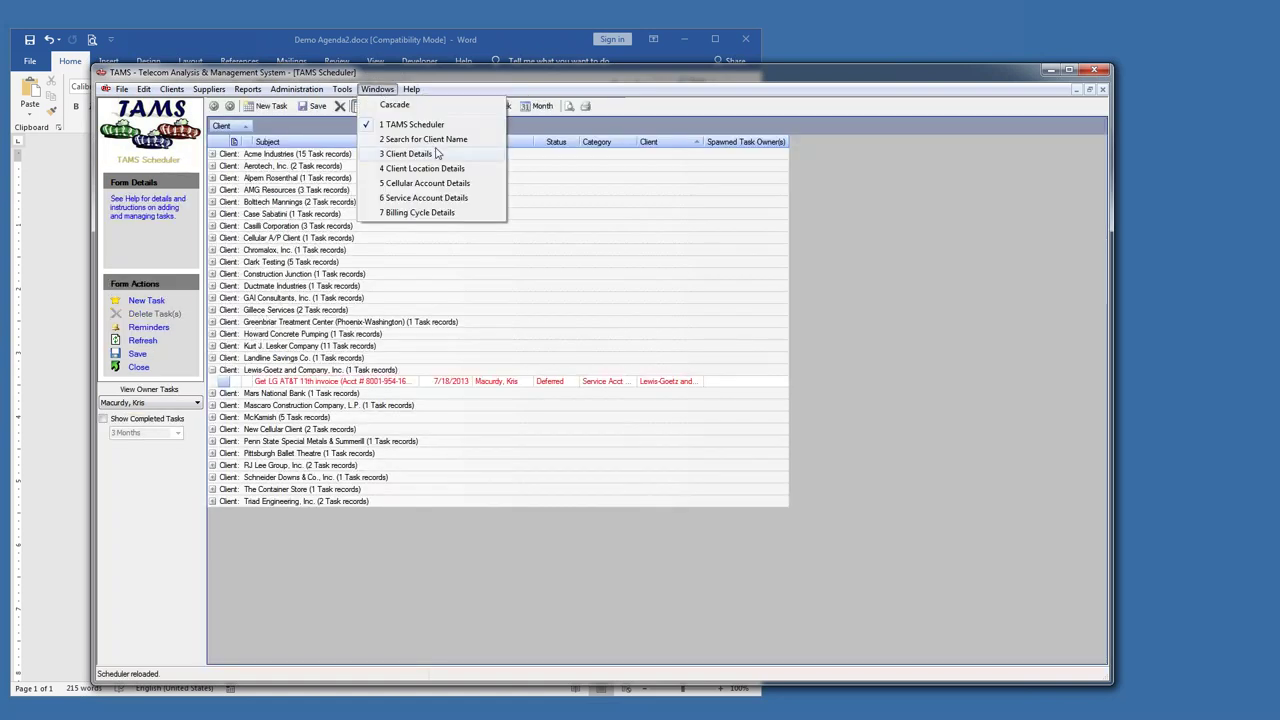
pyautogui.click(436, 153)
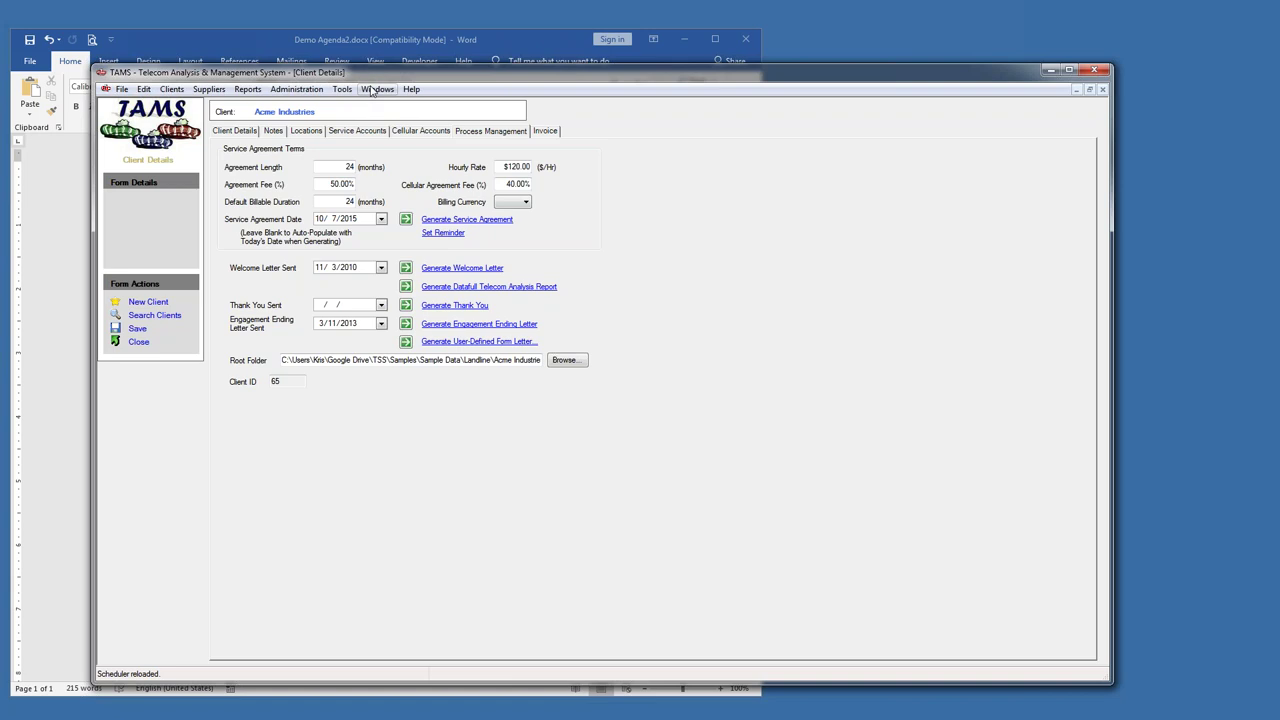
# - Reopen the TAMS Scheduler from the File menu and expand the Acme Industries task group
pyautogui.click(121, 89)
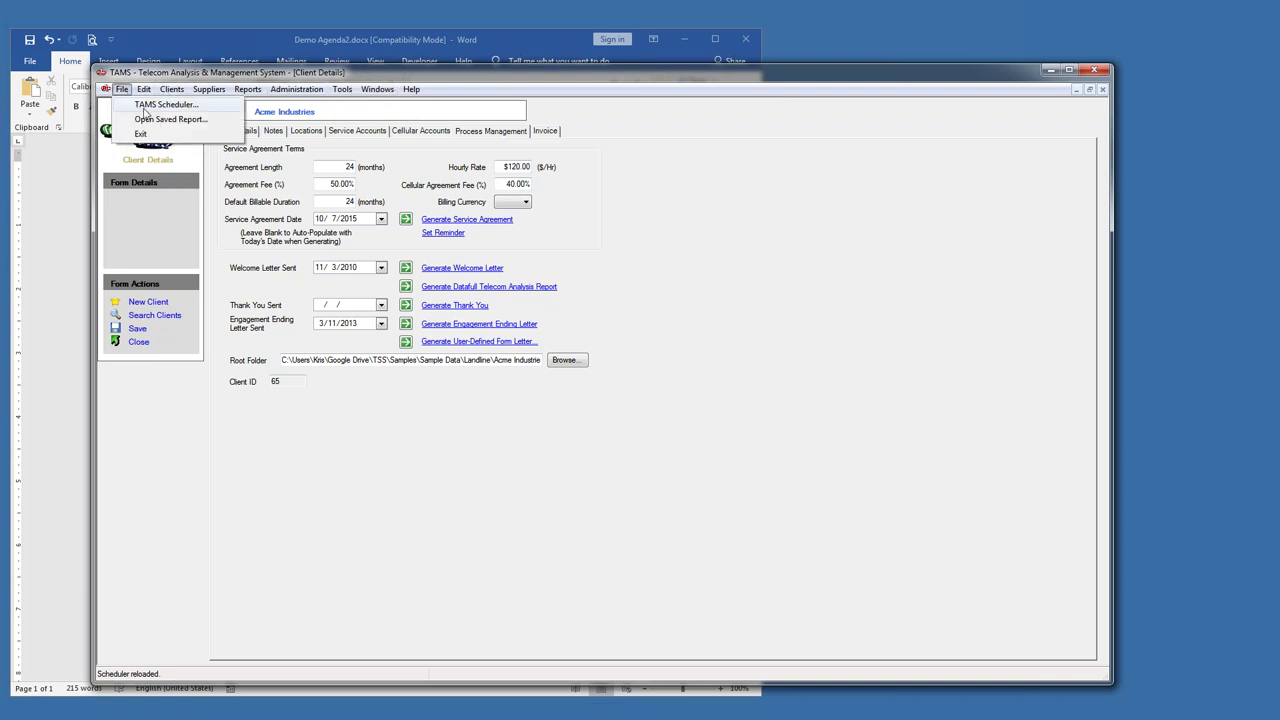
pyautogui.click(160, 104)
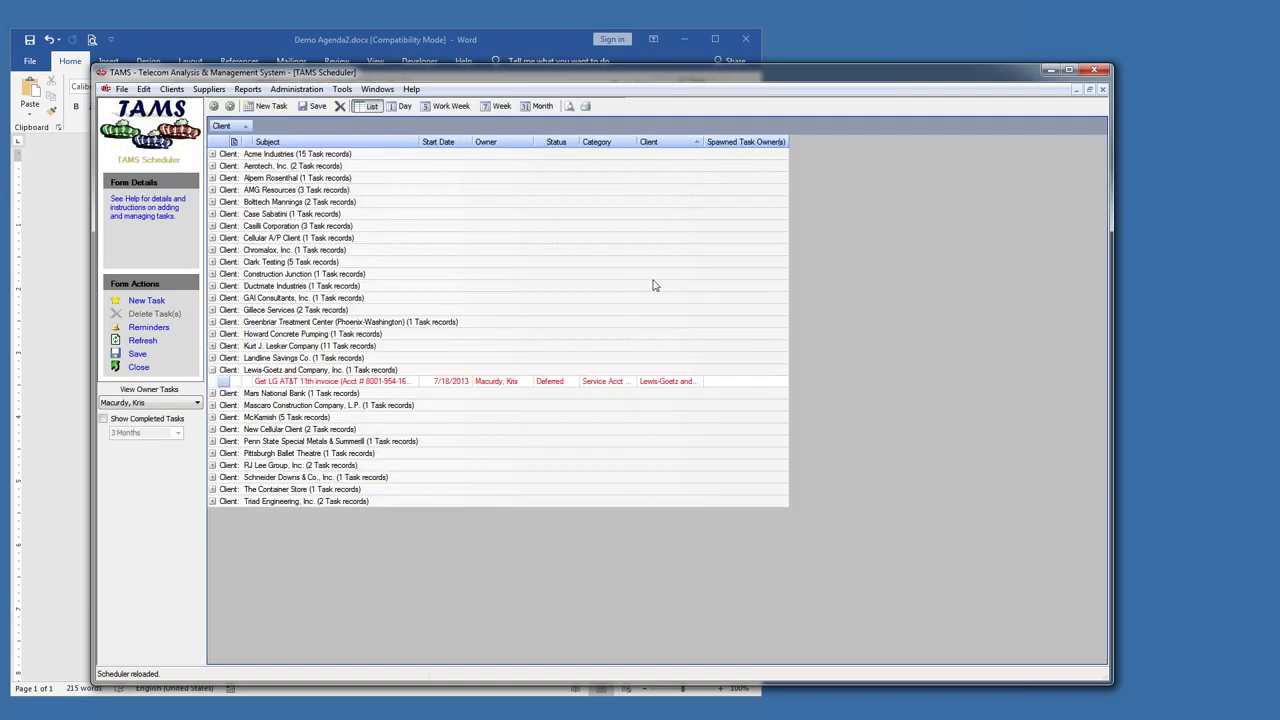
pyautogui.click(212, 154)
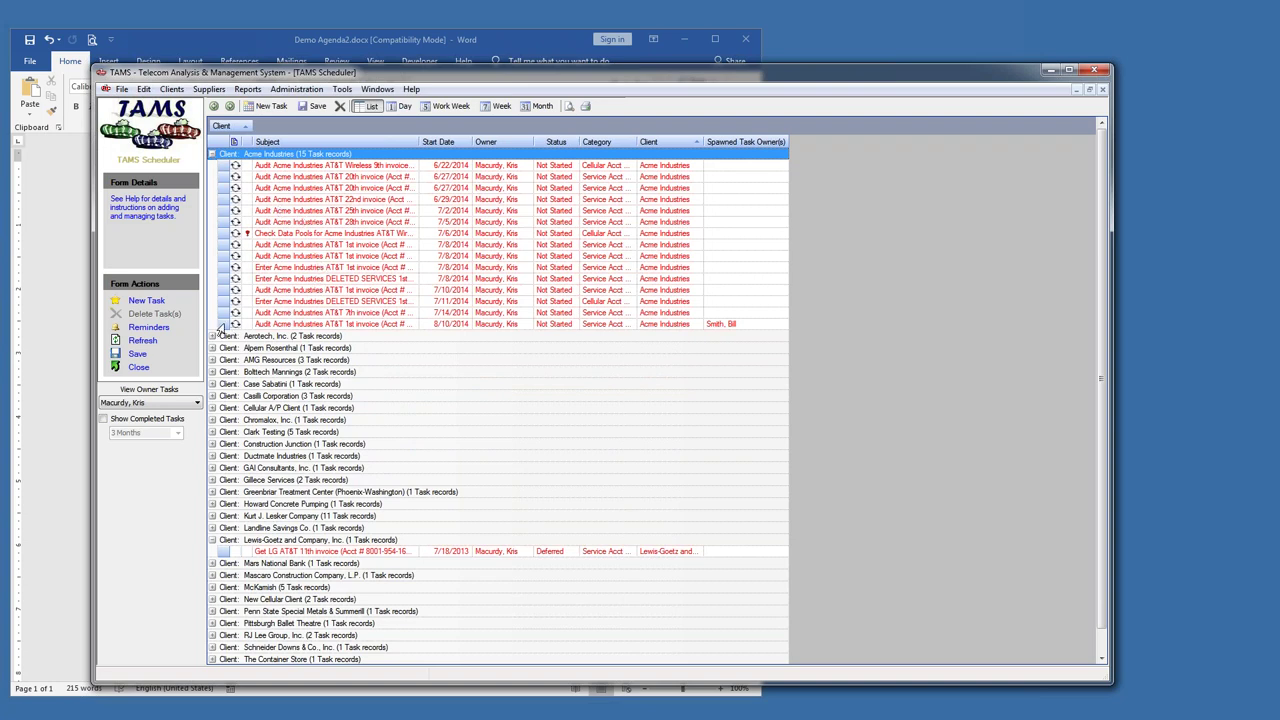
# - Highlight the 'Spawned Tasks = Work-Flow Task Management' agenda item in Word, then return to TAMS
pyautogui.click(233, 45)
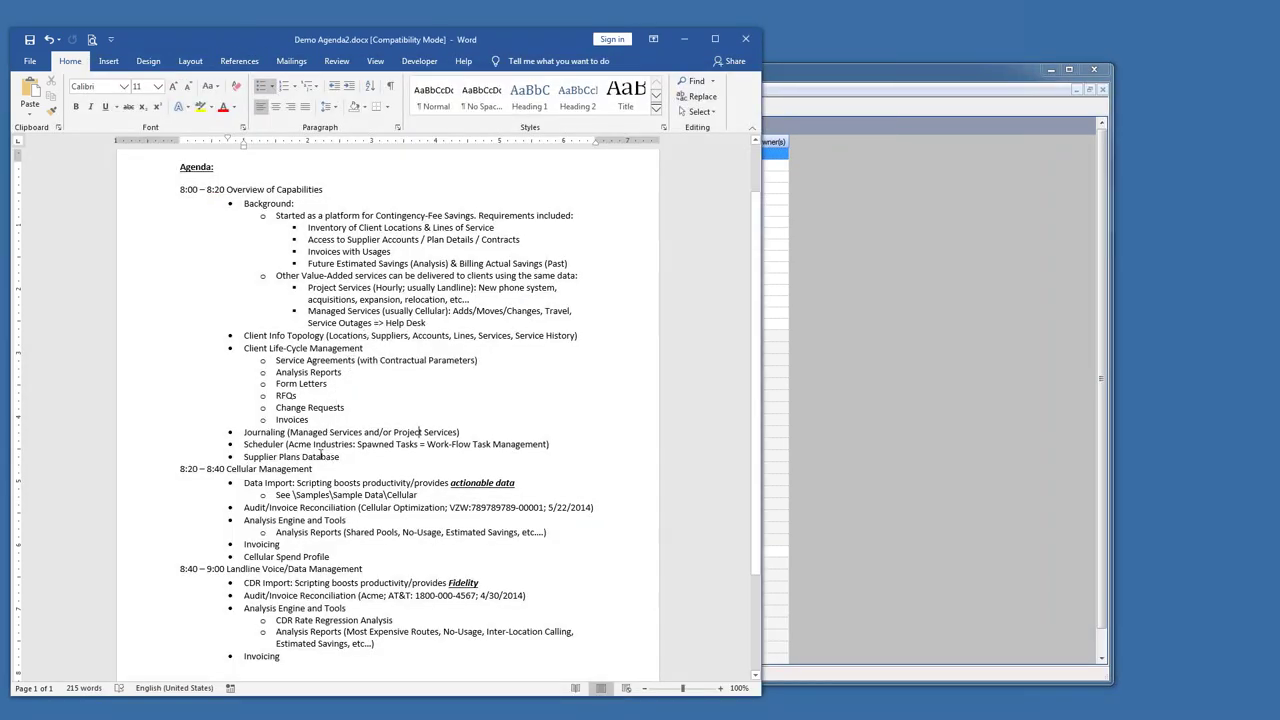
pyautogui.moveTo(358, 446); pyautogui.dragTo(548, 447)
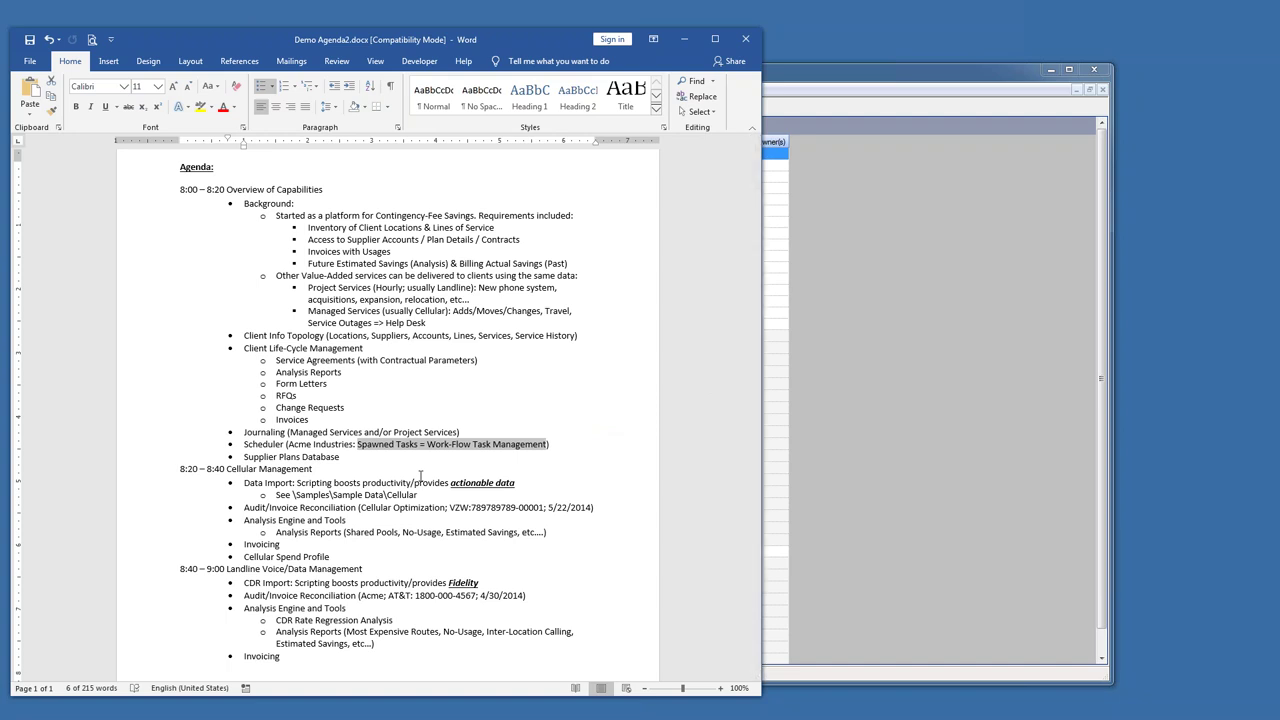
pyautogui.click(808, 70)
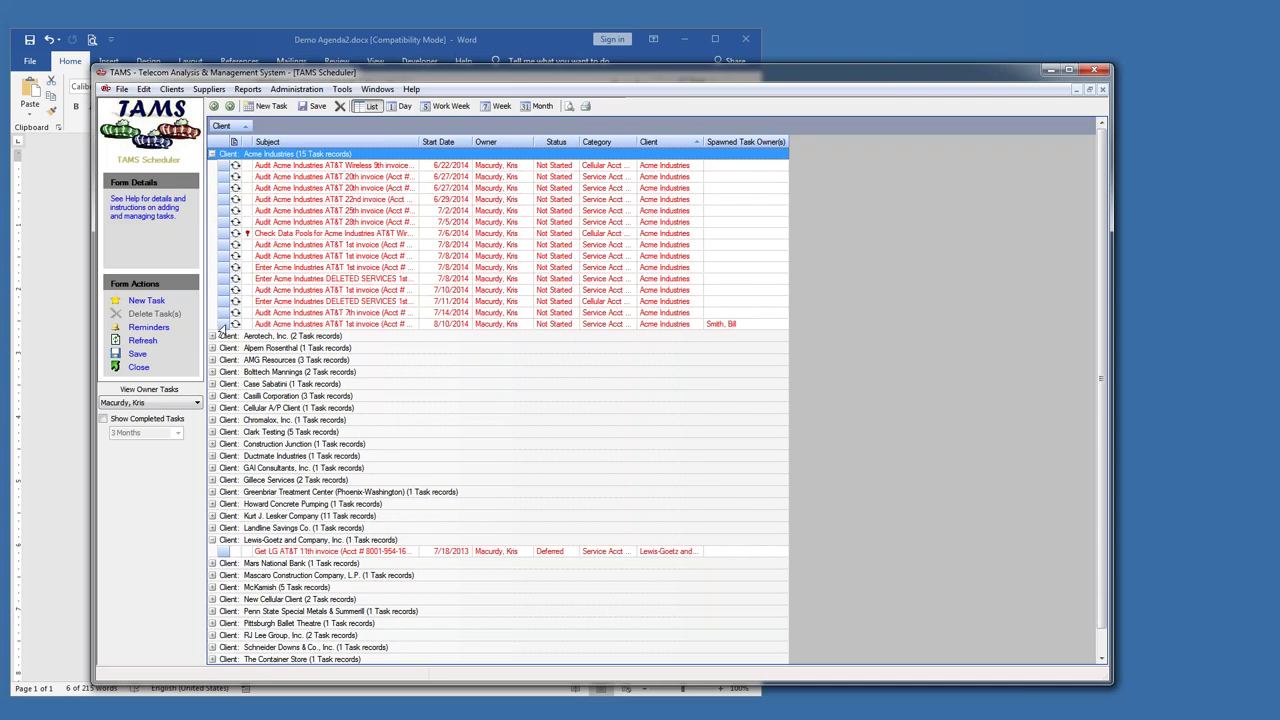
# - Open the full recurring series of the 8/10/2014 Acme Industries audit task
pyautogui.click(222, 328)
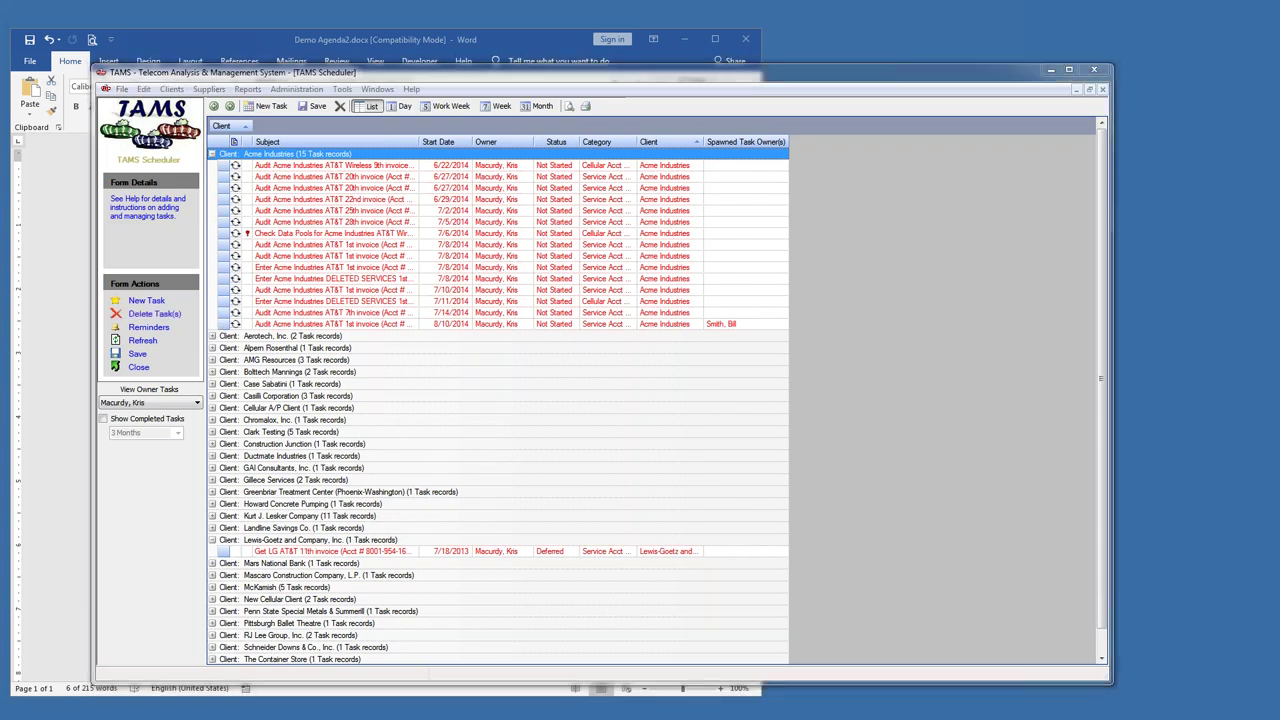
pyautogui.press('Return')
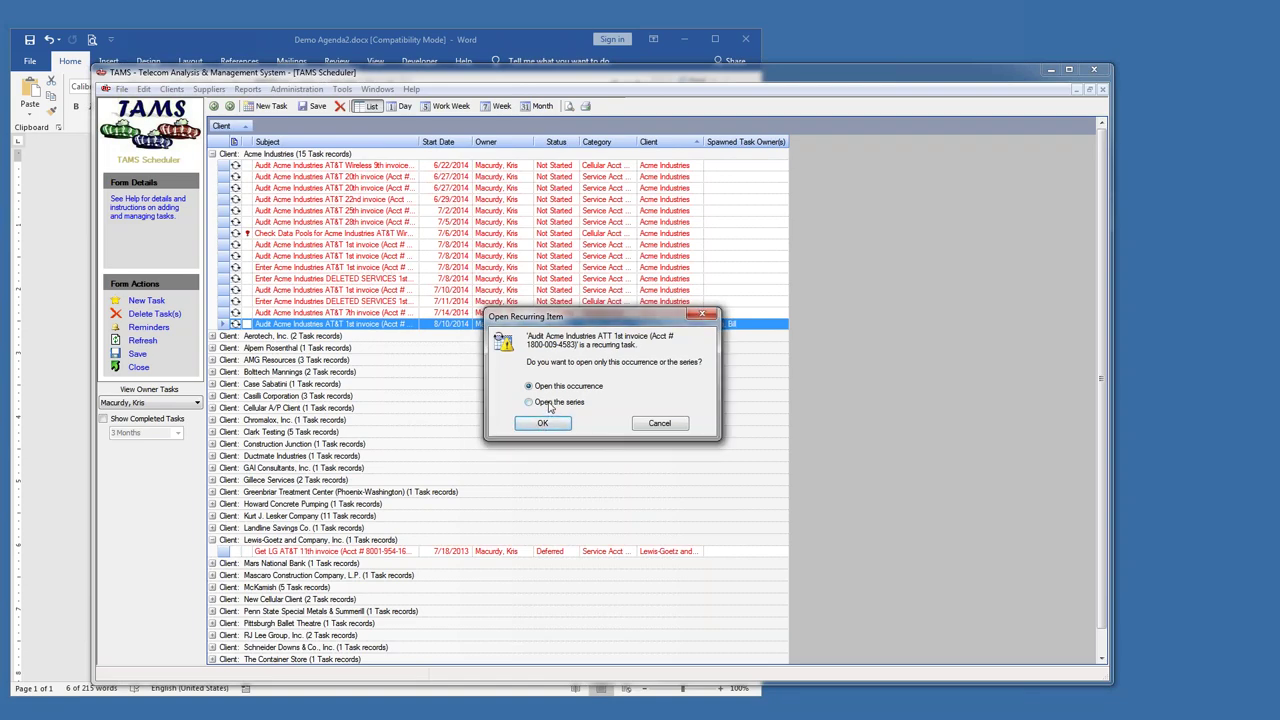
pyautogui.click(530, 402)
pyautogui.click(542, 423)
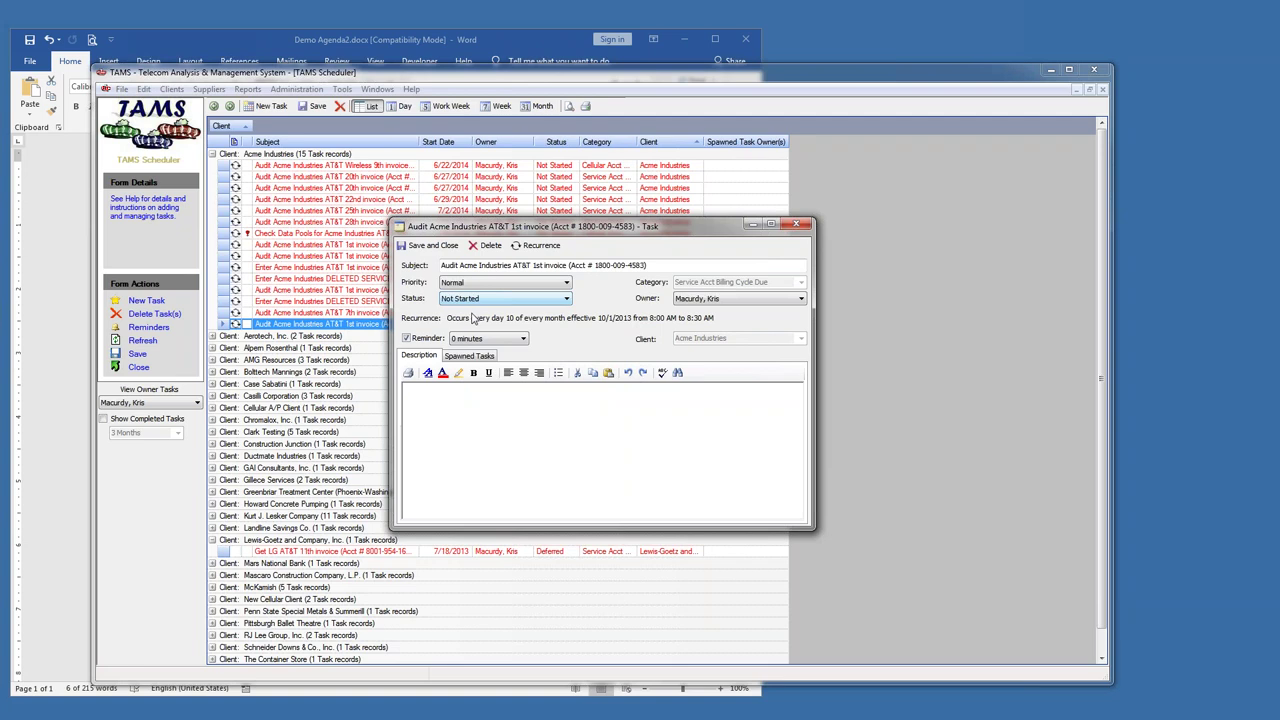
# - Check the task owner, keep status Not Started, and open the spawned Post-Audit task
pyautogui.click(686, 303)
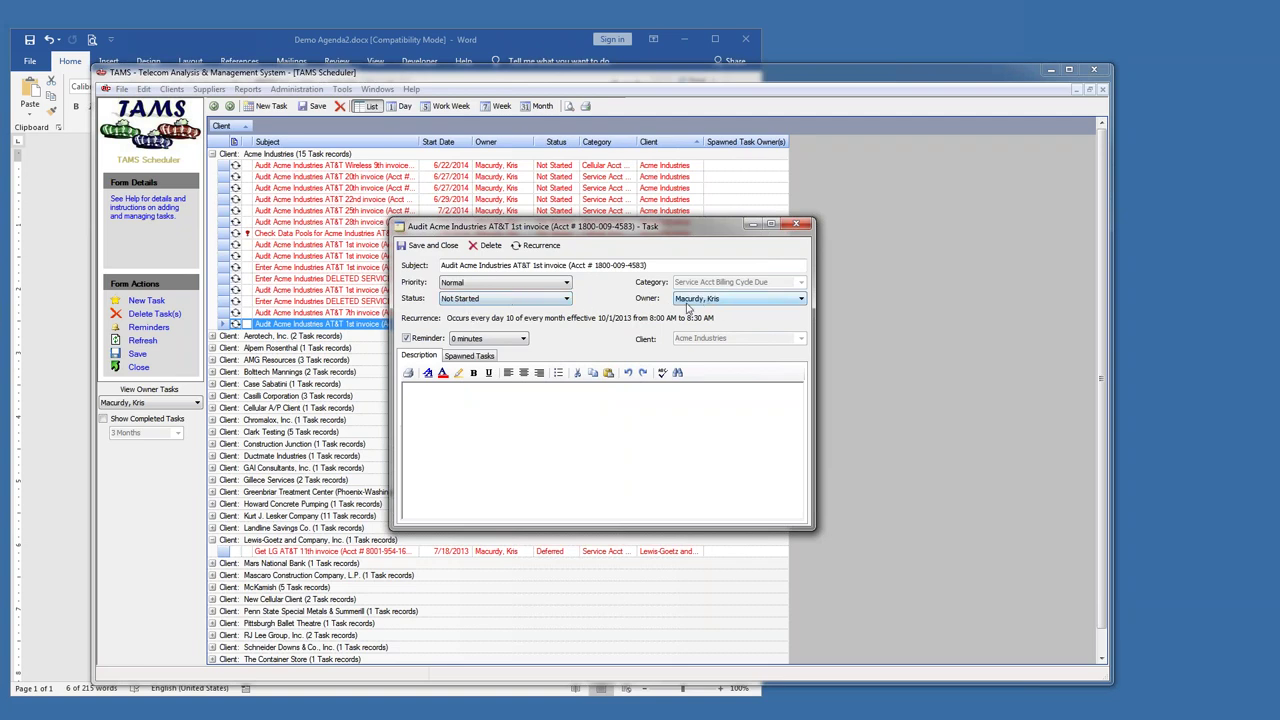
pyautogui.click(535, 300)
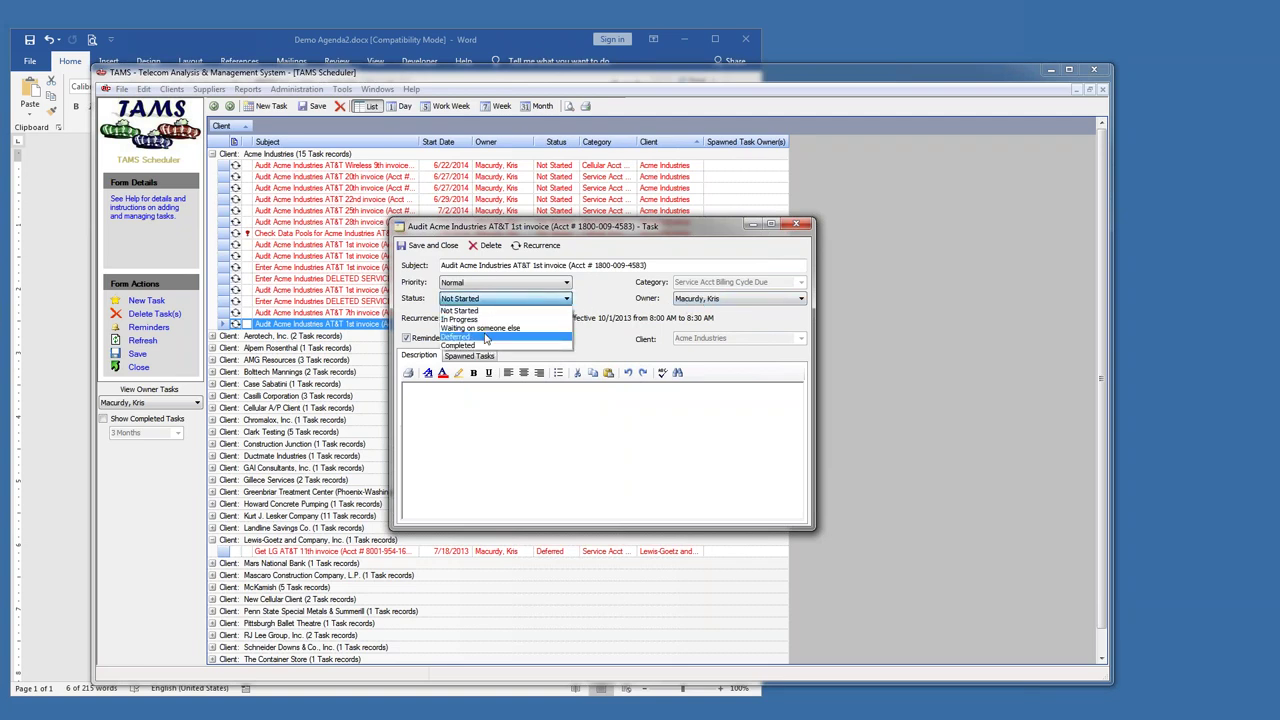
pyautogui.click(417, 289)
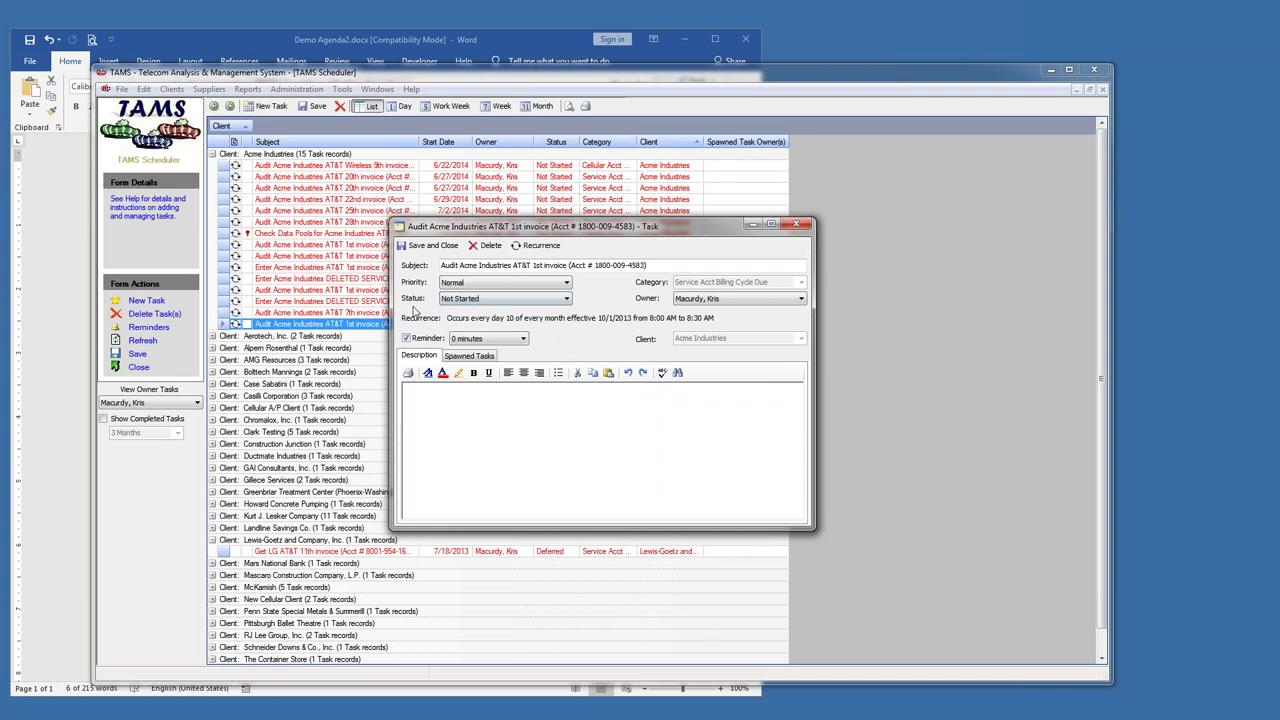
pyautogui.click(469, 355)
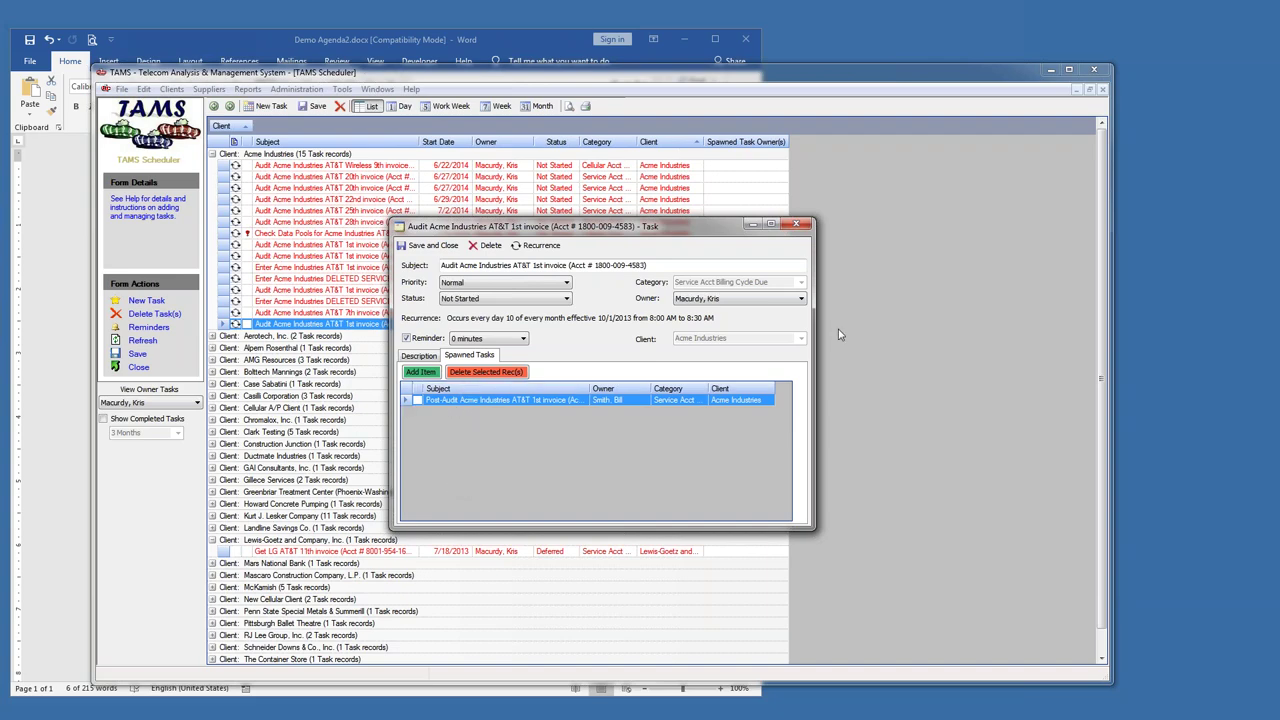
pyautogui.doubleClick(404, 402)
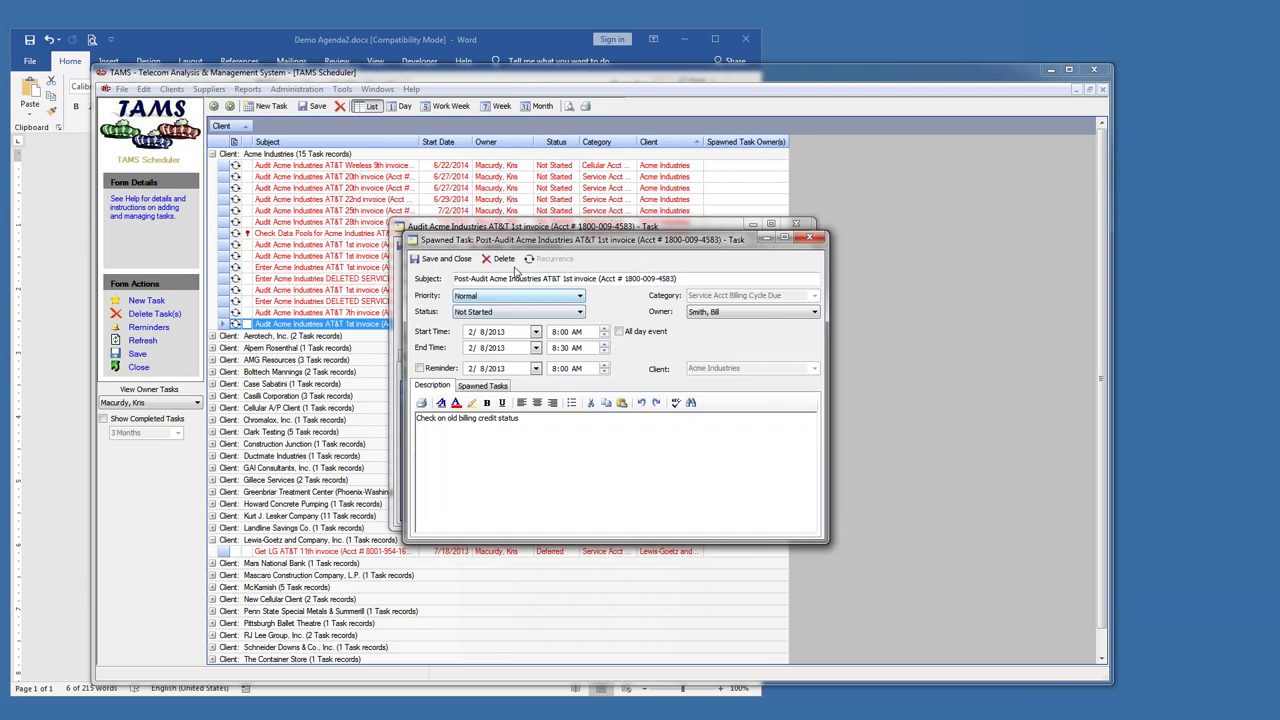
# - Review the spawned task's Post-Audit subject, billing credit status description and its Spawned Tasks tab
pyautogui.moveTo(455, 279); pyautogui.dragTo(689, 276)
pyautogui.moveTo(531, 420); pyautogui.dragTo(416, 419)
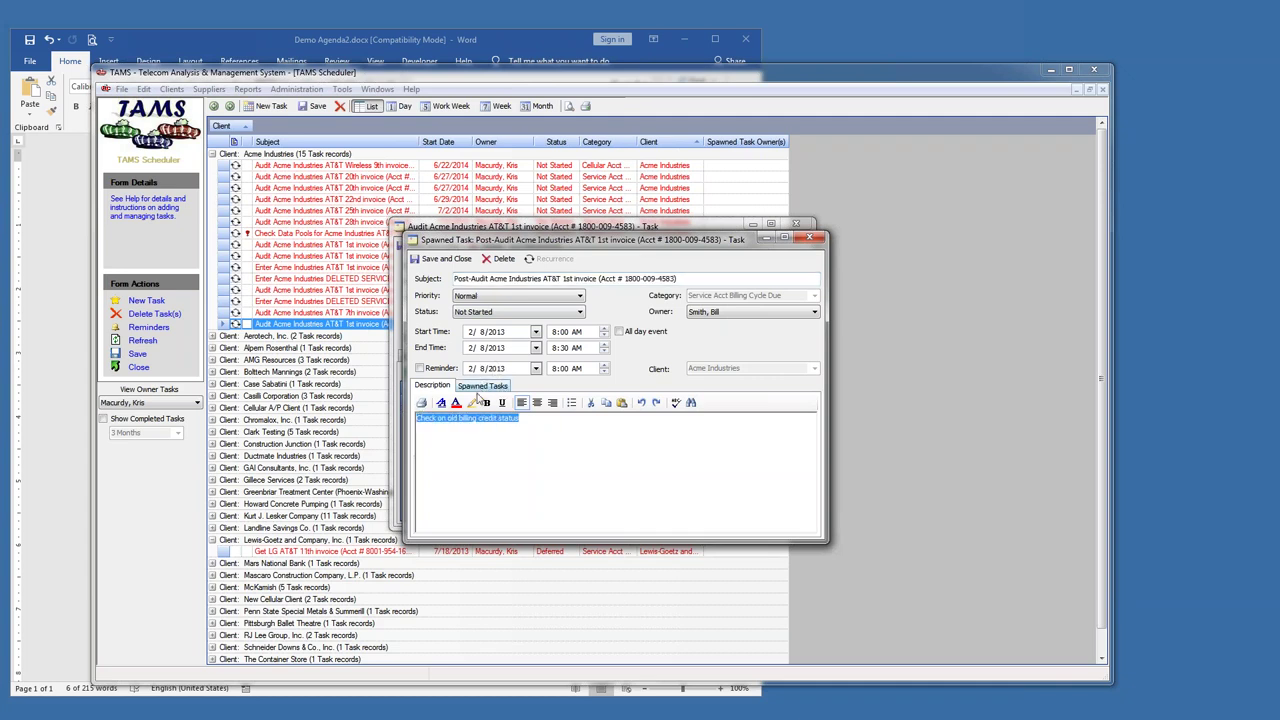
pyautogui.click(480, 386)
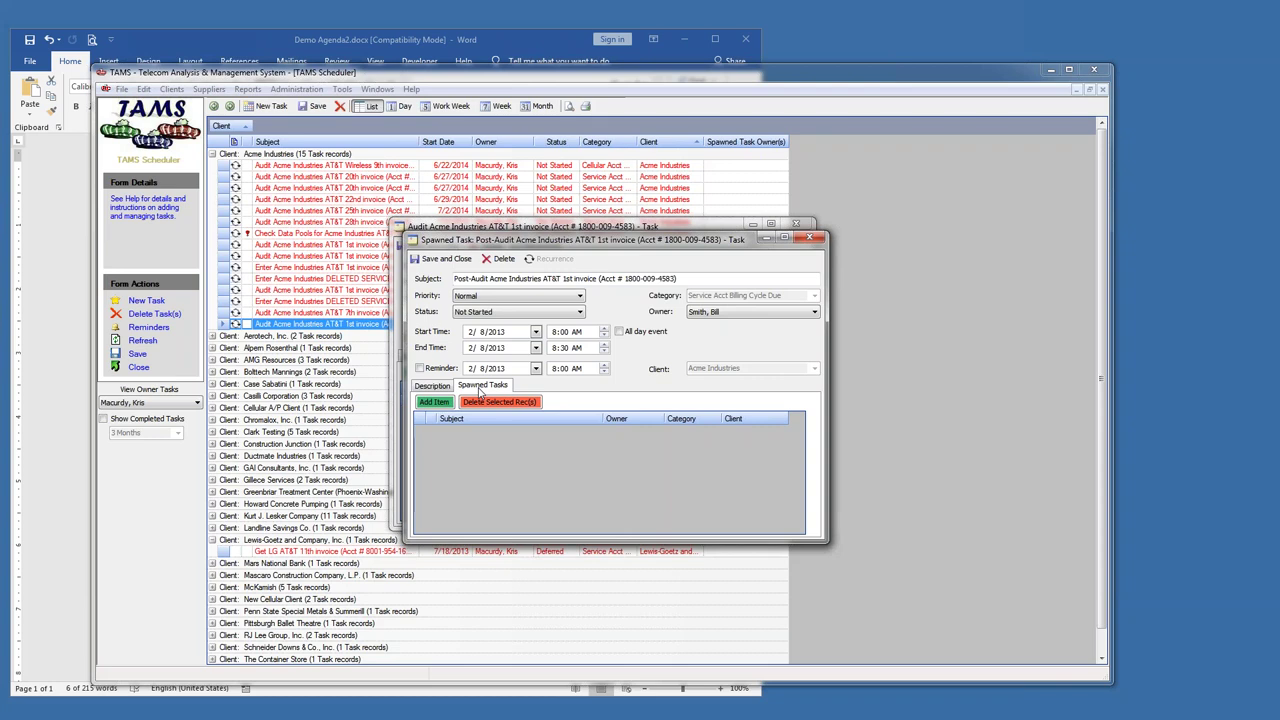
pyautogui.moveTo(551, 243); pyautogui.dragTo(578, 246)
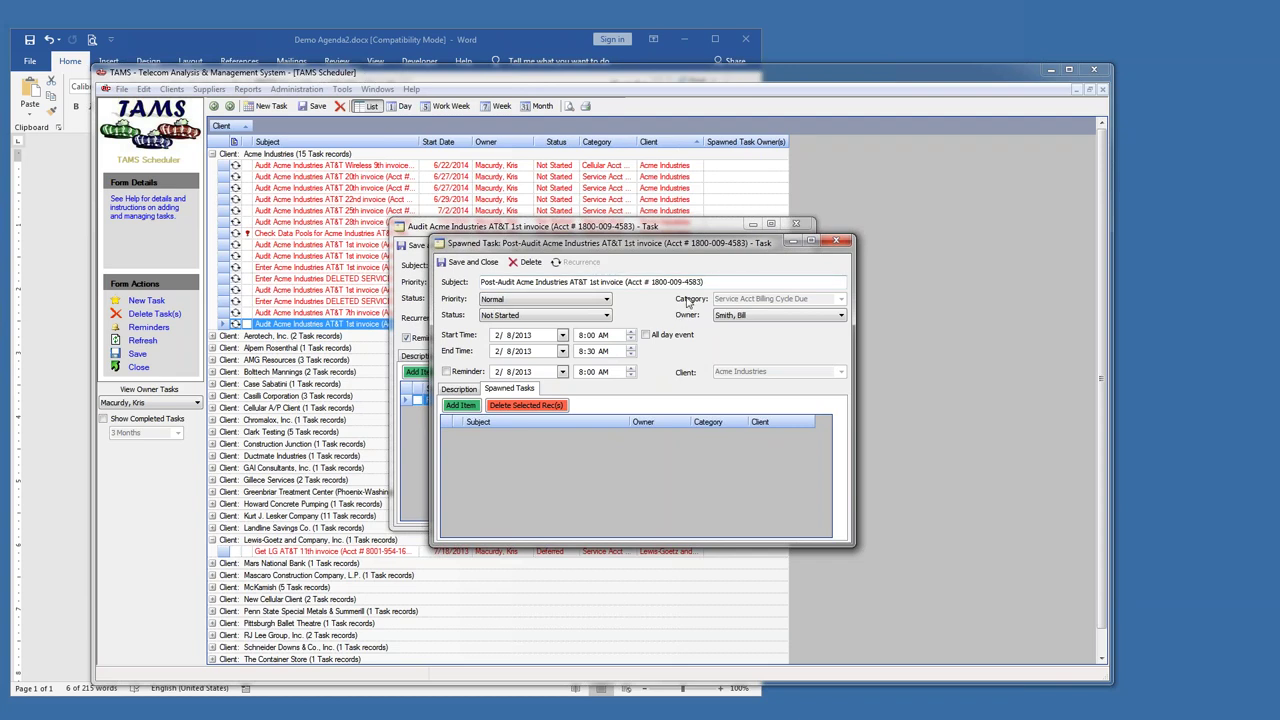
# - Close the spawned task, leave the parent status Not Started, and close the audit task
pyautogui.click(844, 241)
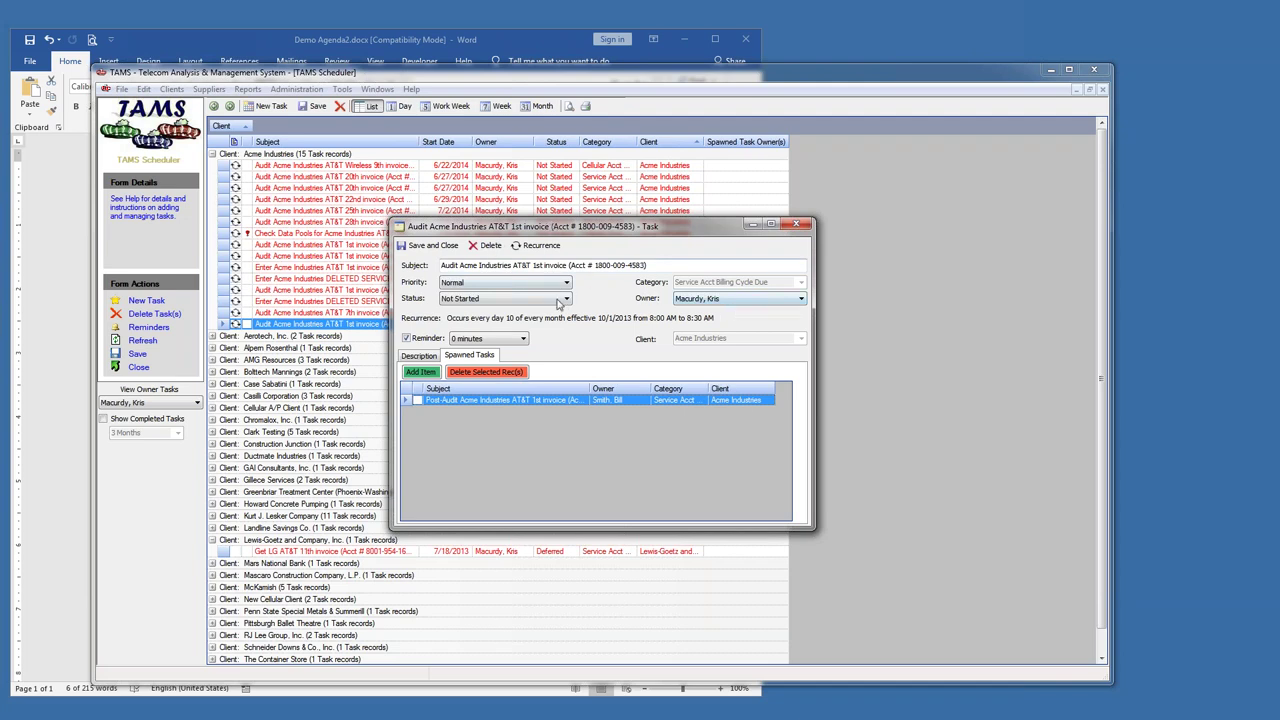
pyautogui.click(562, 300)
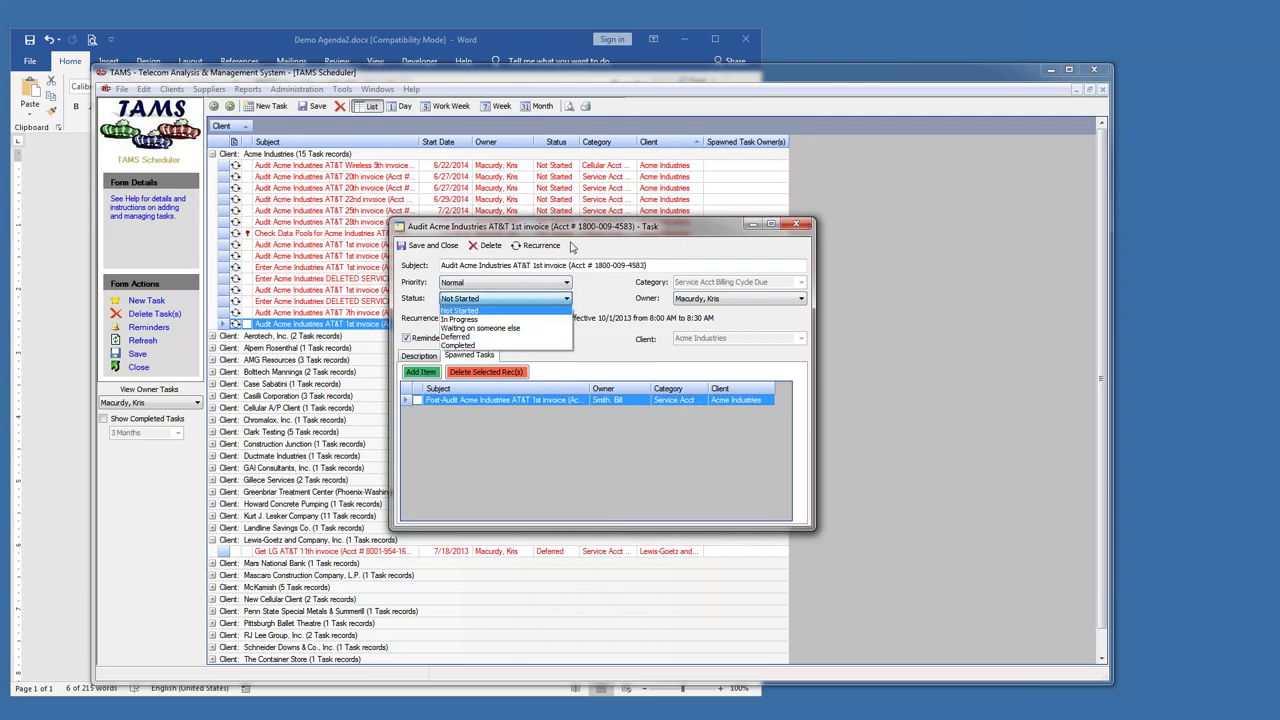
pyautogui.click(572, 247)
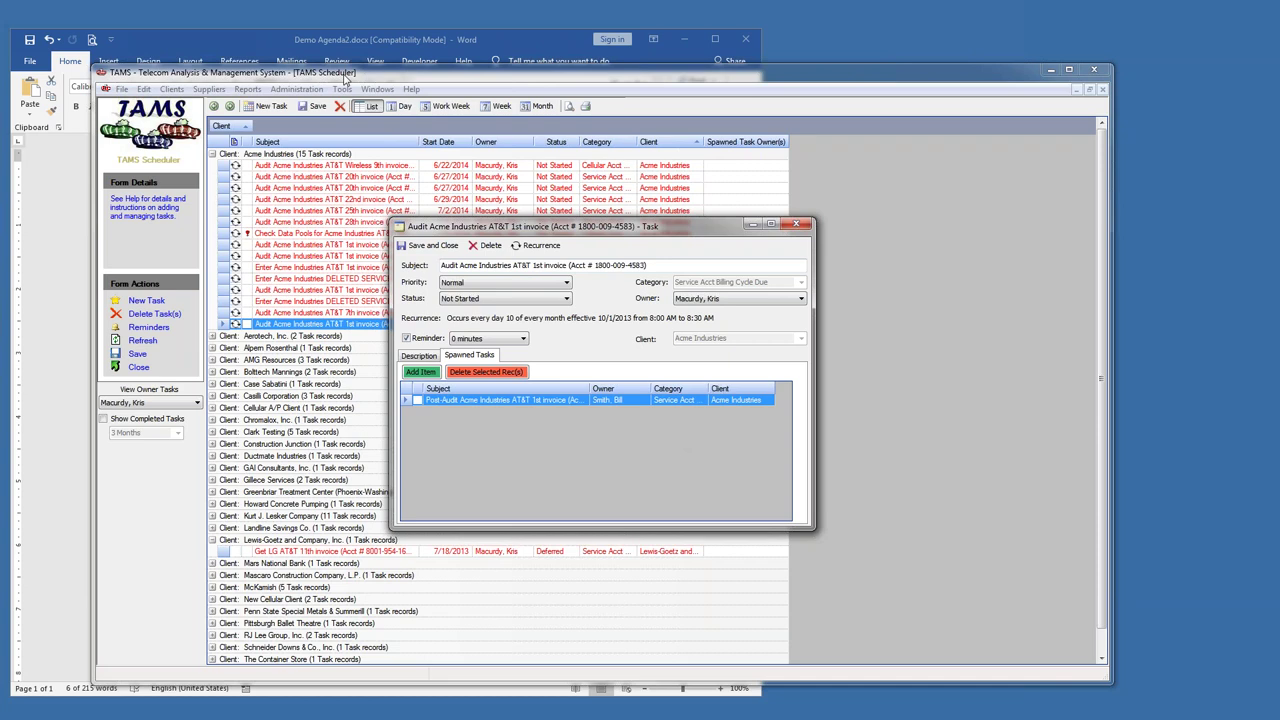
pyautogui.click(797, 226)
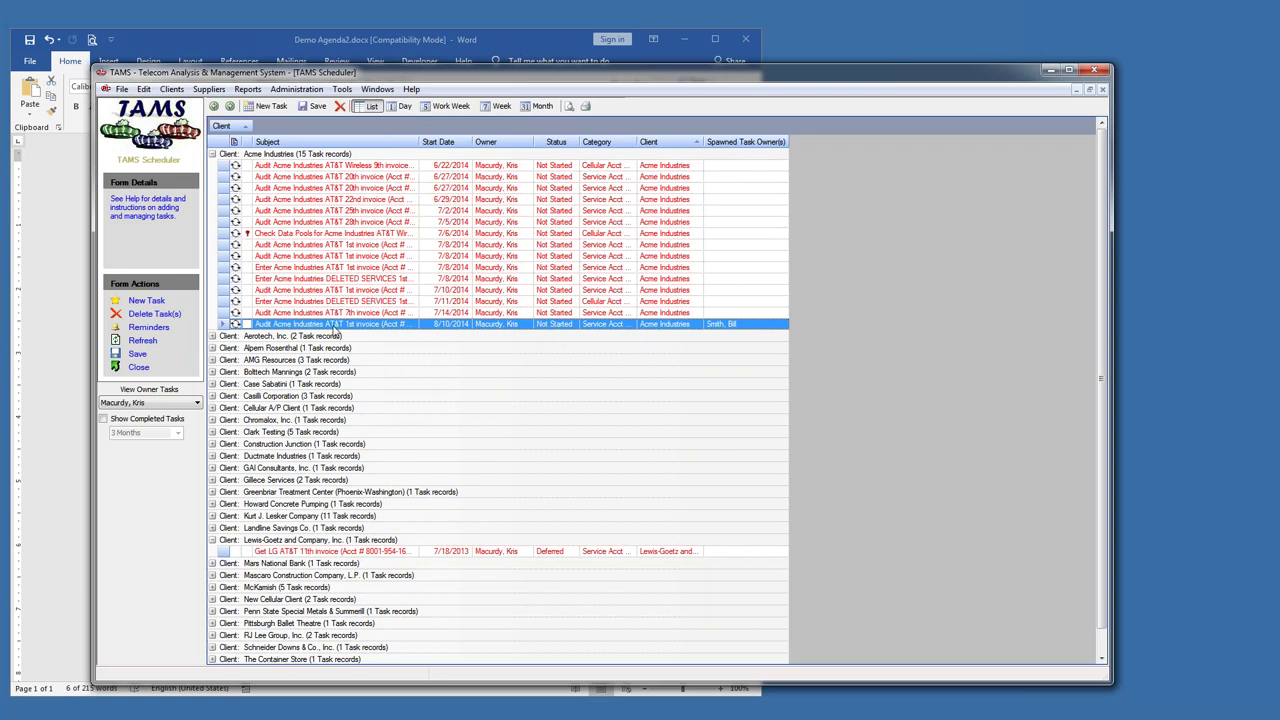
# - Open the selected Acme task's AT&T service account details and view its invoice data
pyautogui.rightClick(336, 330)
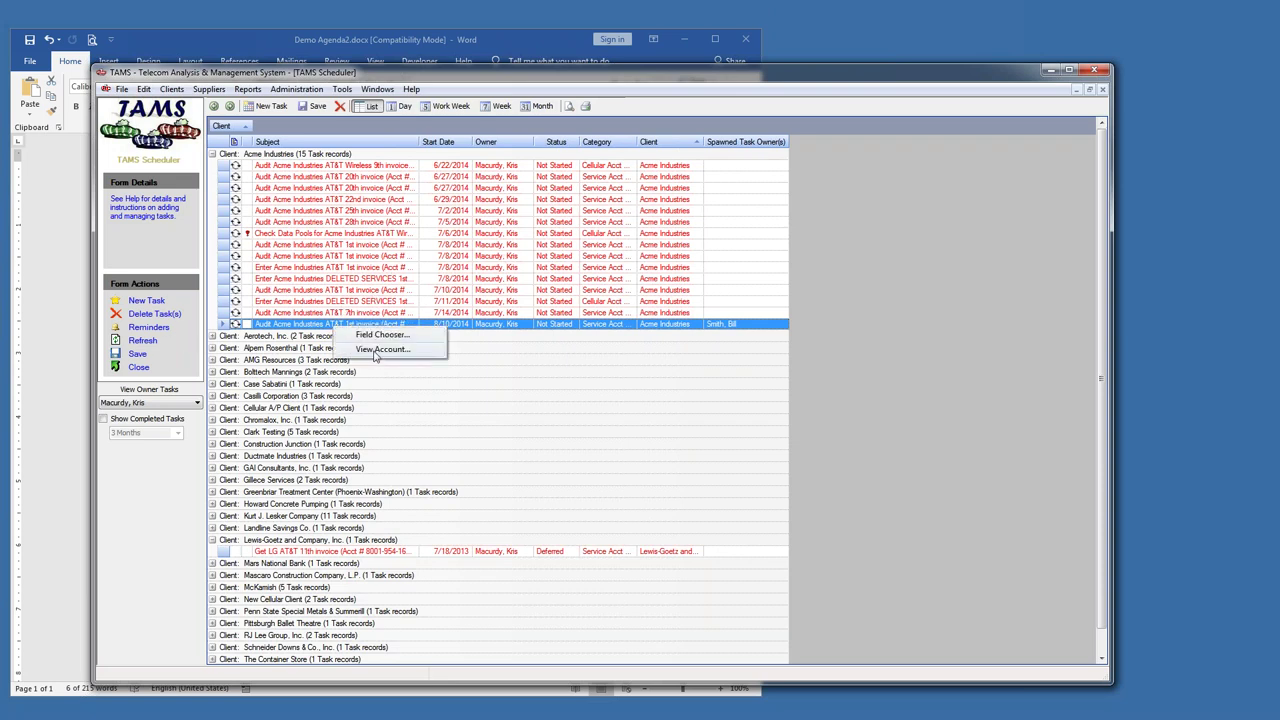
pyautogui.click(380, 349)
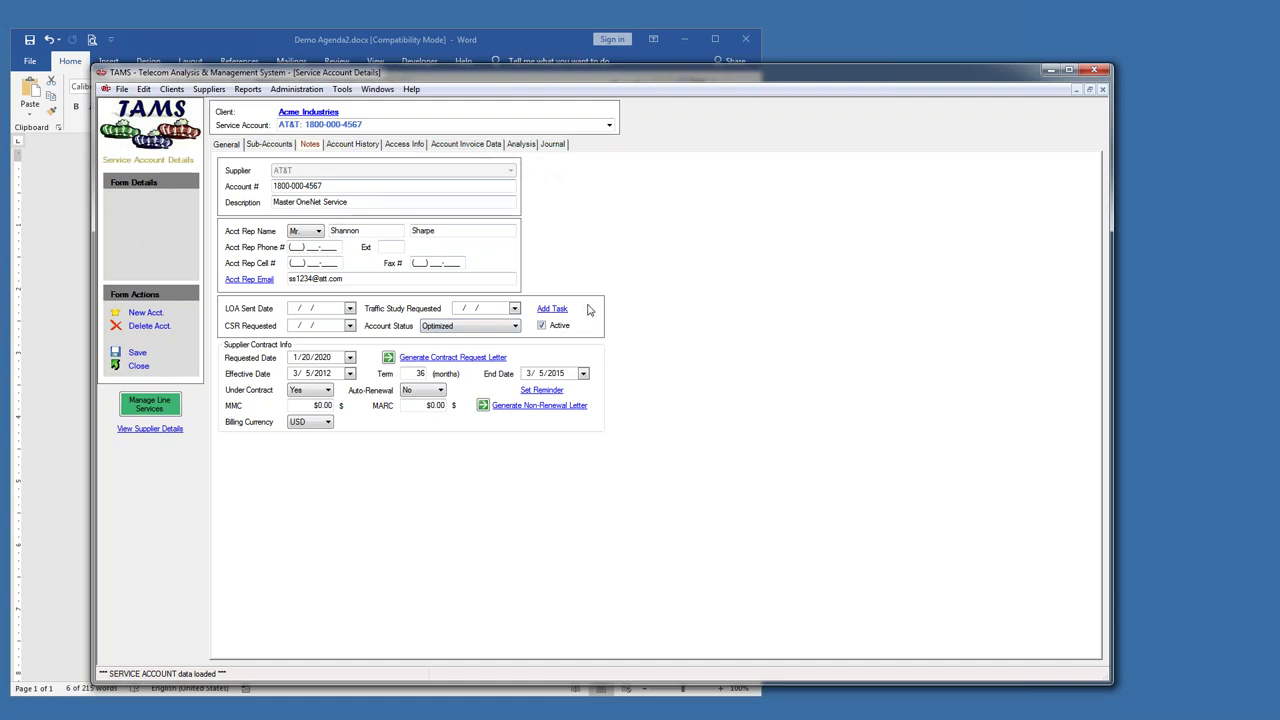
pyautogui.click(490, 152)
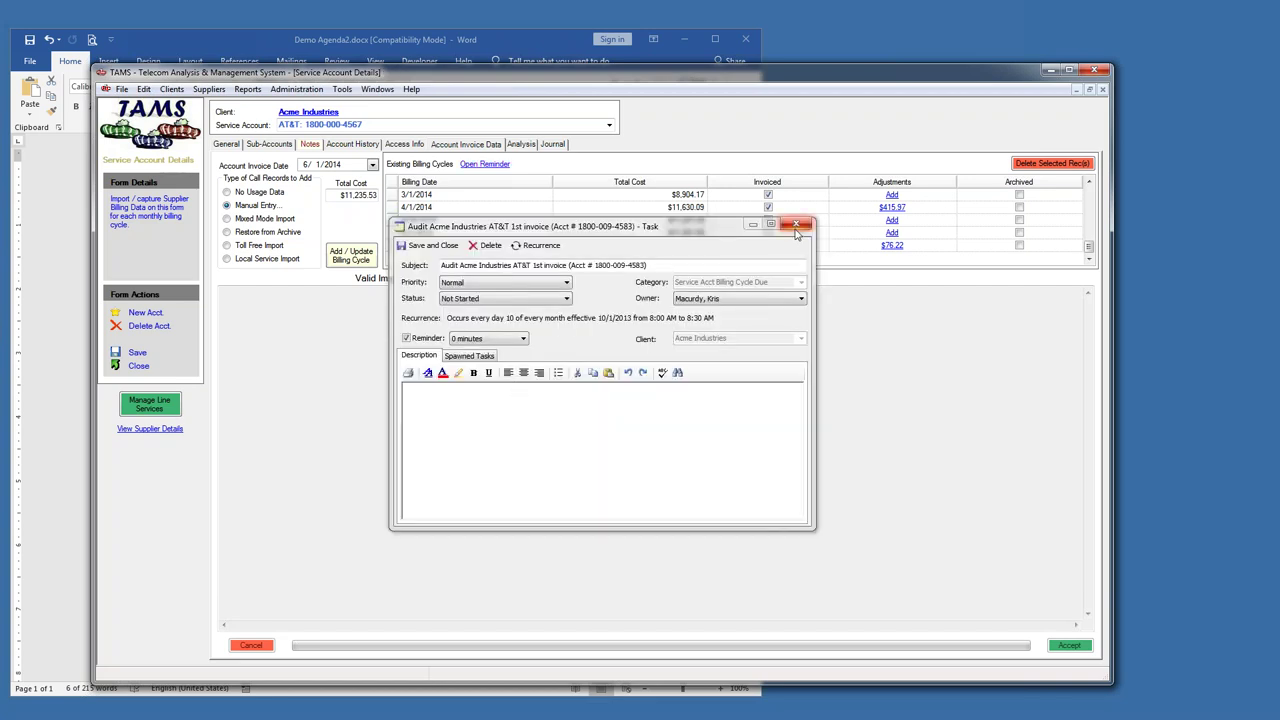
# - Dismiss the task reminder, close the service account form, and bring the Word agenda forward
pyautogui.click(795, 224)
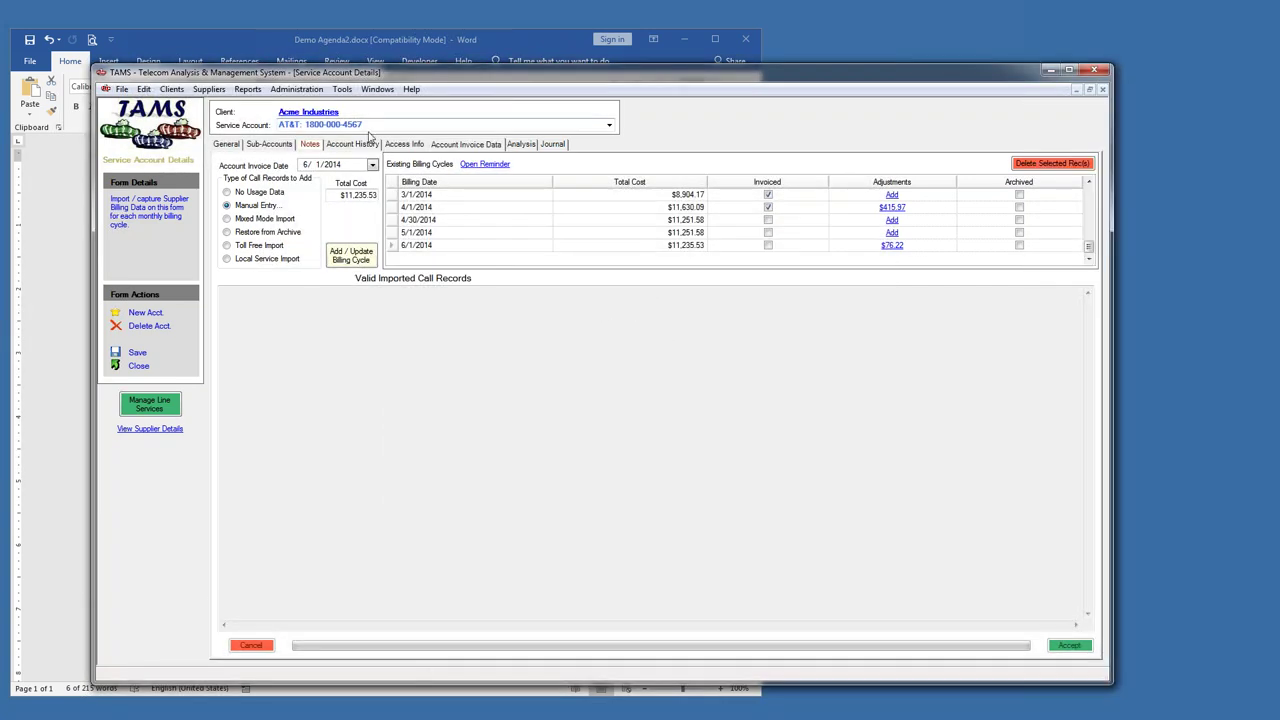
pyautogui.click(138, 366)
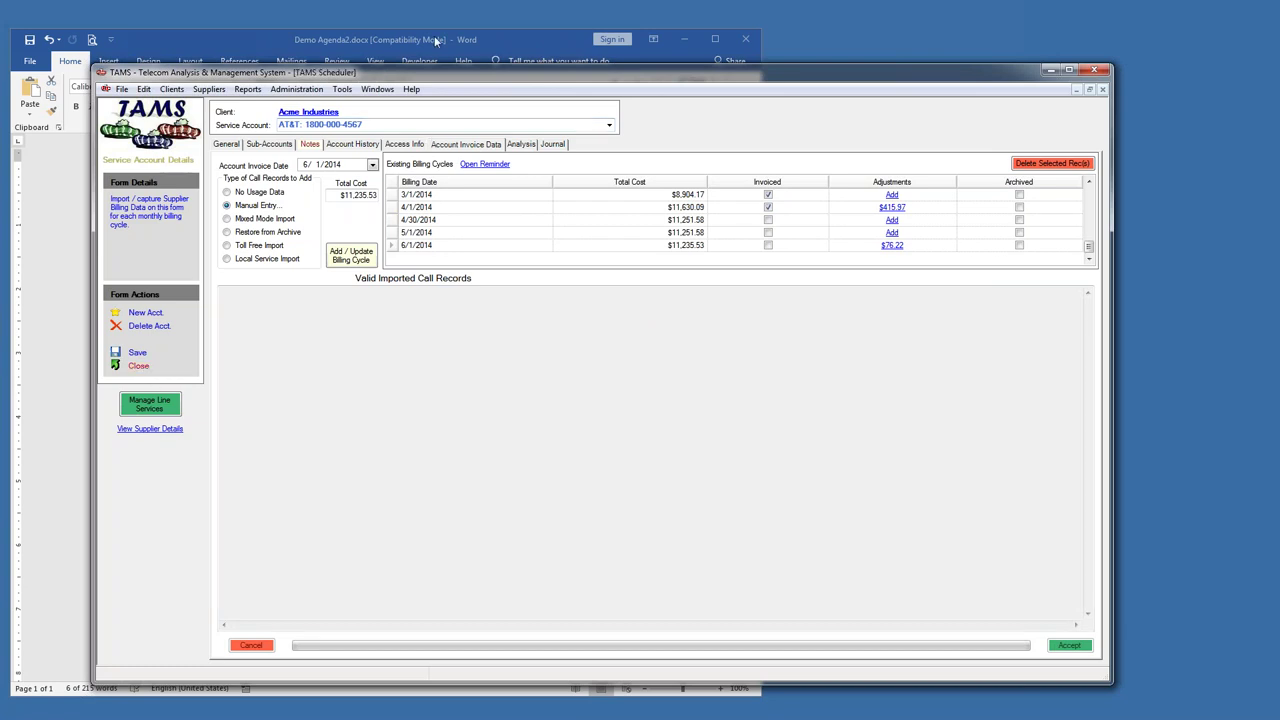
pyautogui.click(396, 40)
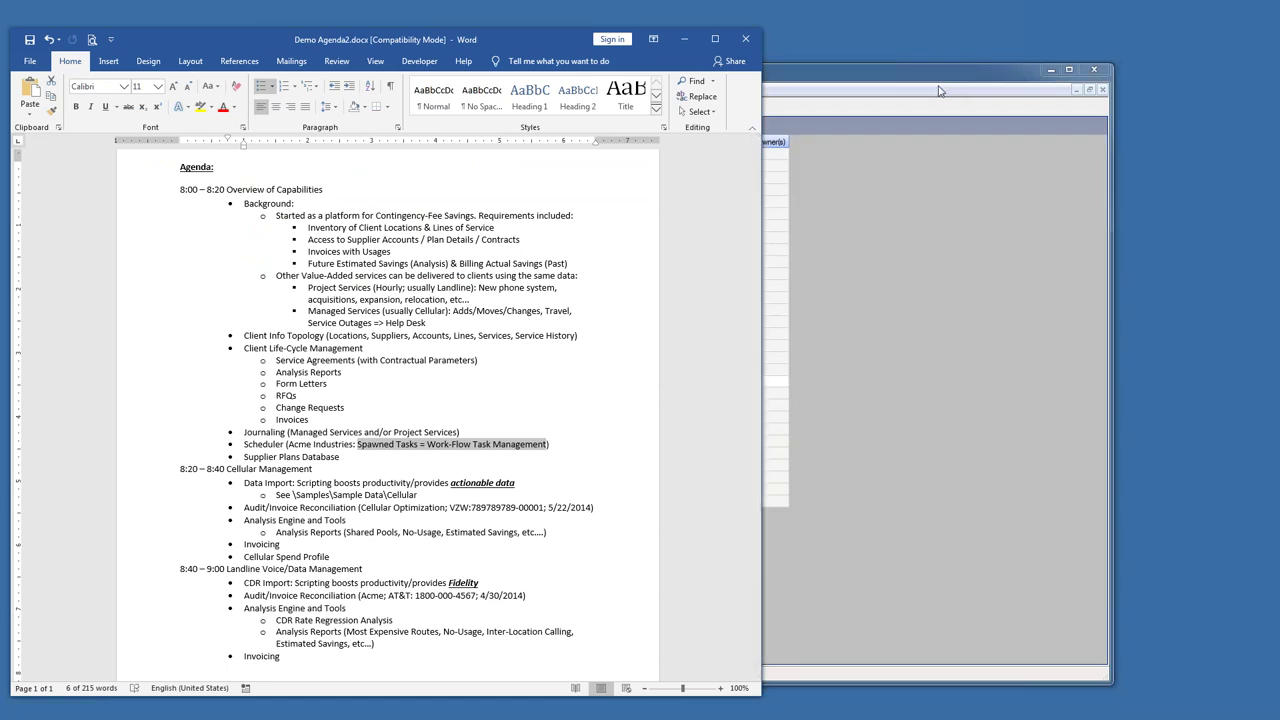
# - In the scheduler, collapse the Lewis-Goetz group and expand Acme Industries' 15 tasks
pyautogui.moveTo(982, 66); pyautogui.dragTo(1002, 64)
pyautogui.click(231, 369)
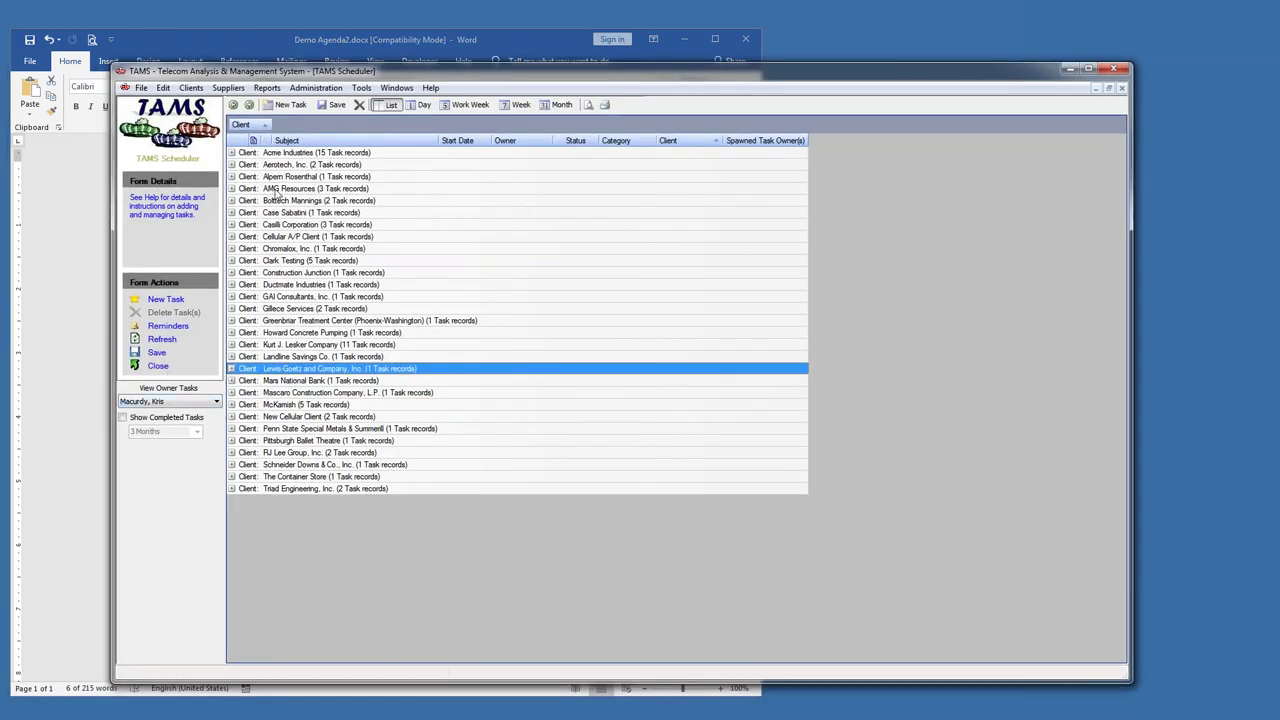
pyautogui.click(231, 153)
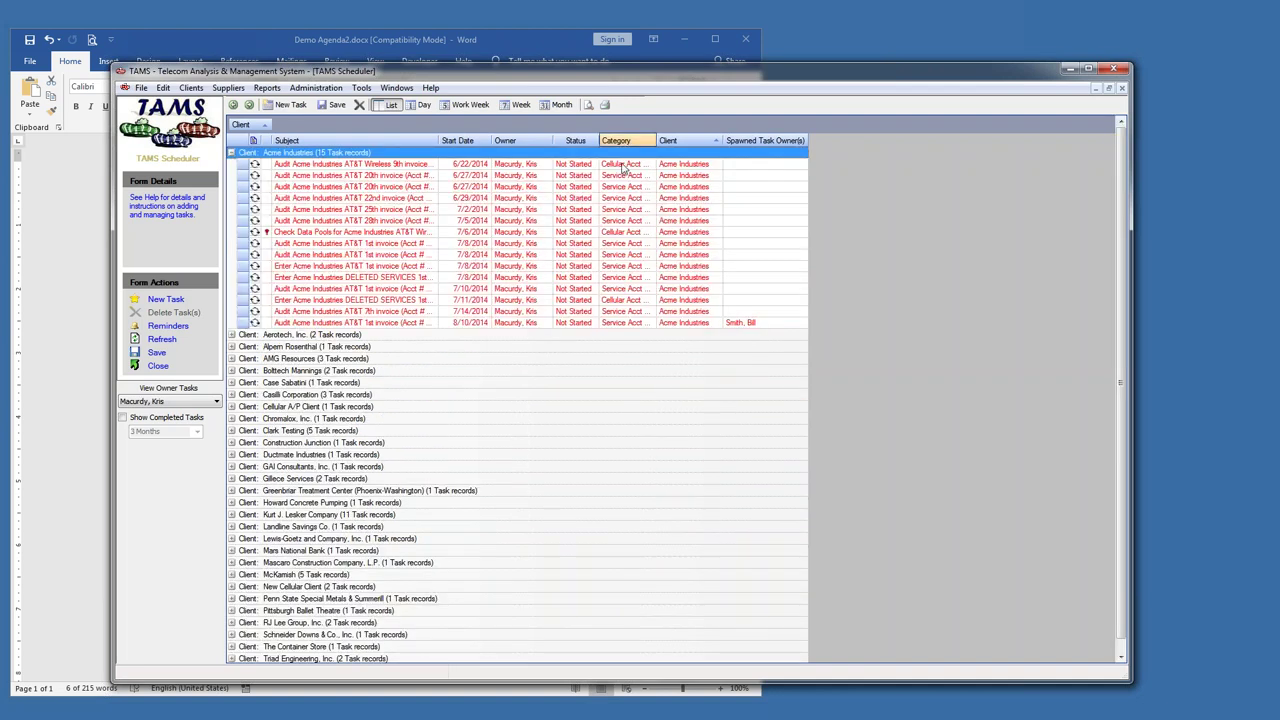
# - Add then remove the Date Completed column, and switch to the January 20–24, 2020 work-week calendar
pyautogui.rightClick(461, 141)
pyautogui.click(508, 148)
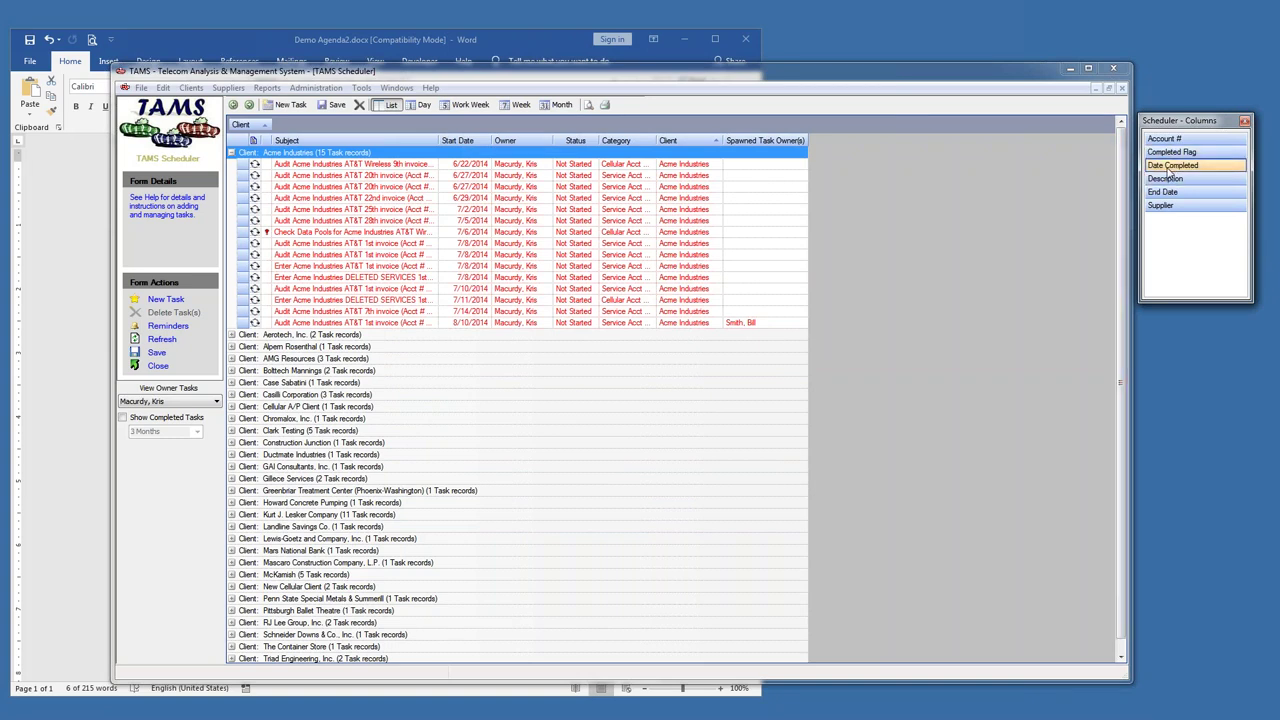
pyautogui.moveTo(1176, 120); pyautogui.dragTo(1020, 143)
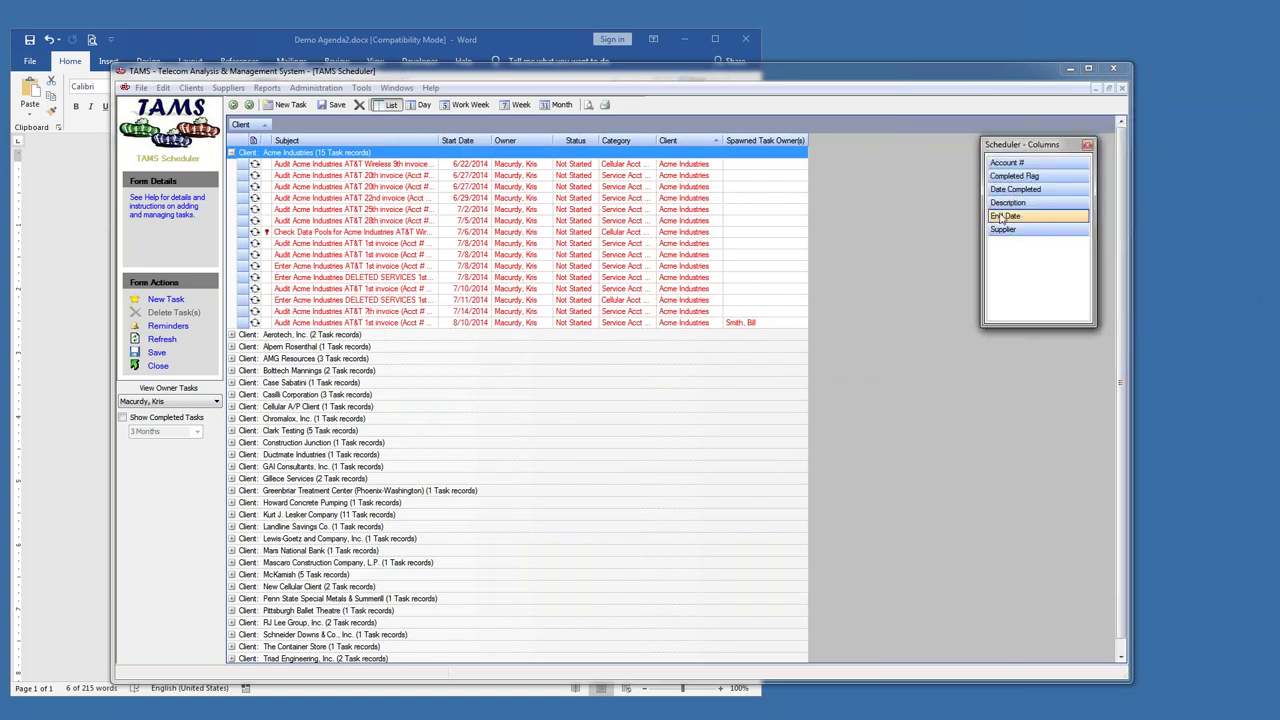
pyautogui.moveTo(1016, 193); pyautogui.dragTo(496, 144)
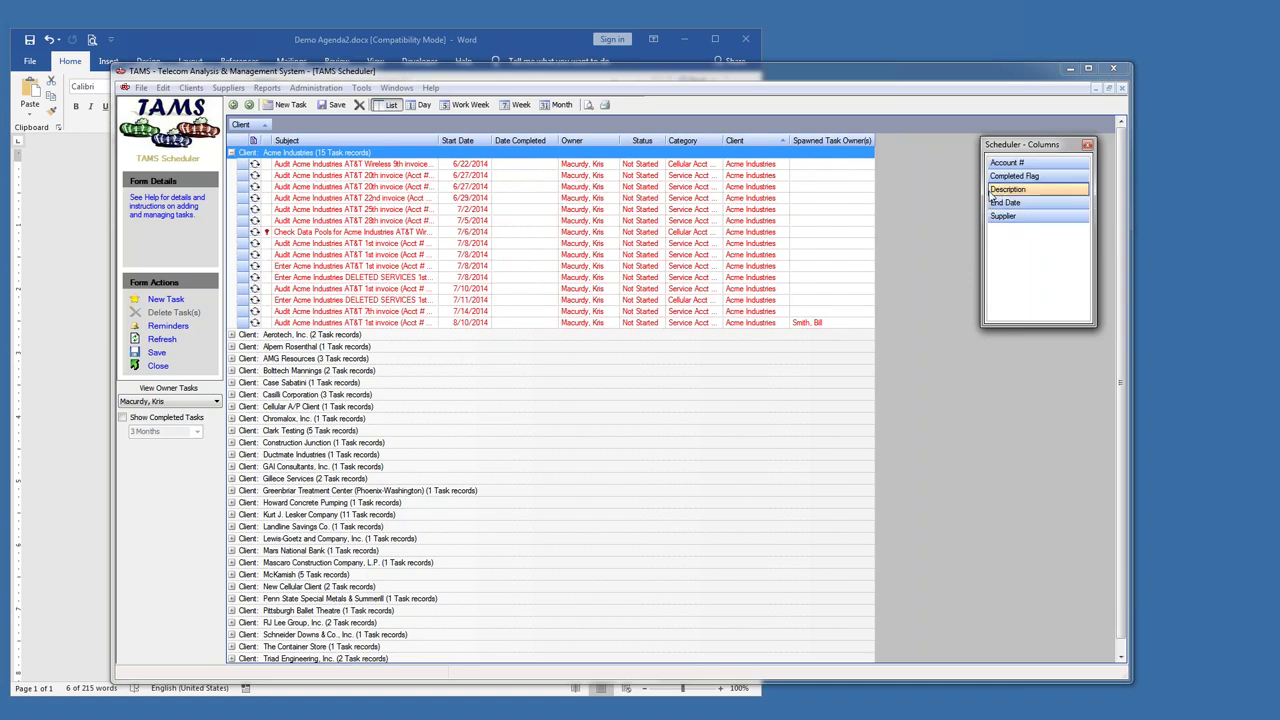
pyautogui.click(1087, 145)
pyautogui.moveTo(550, 143); pyautogui.dragTo(730, 90)
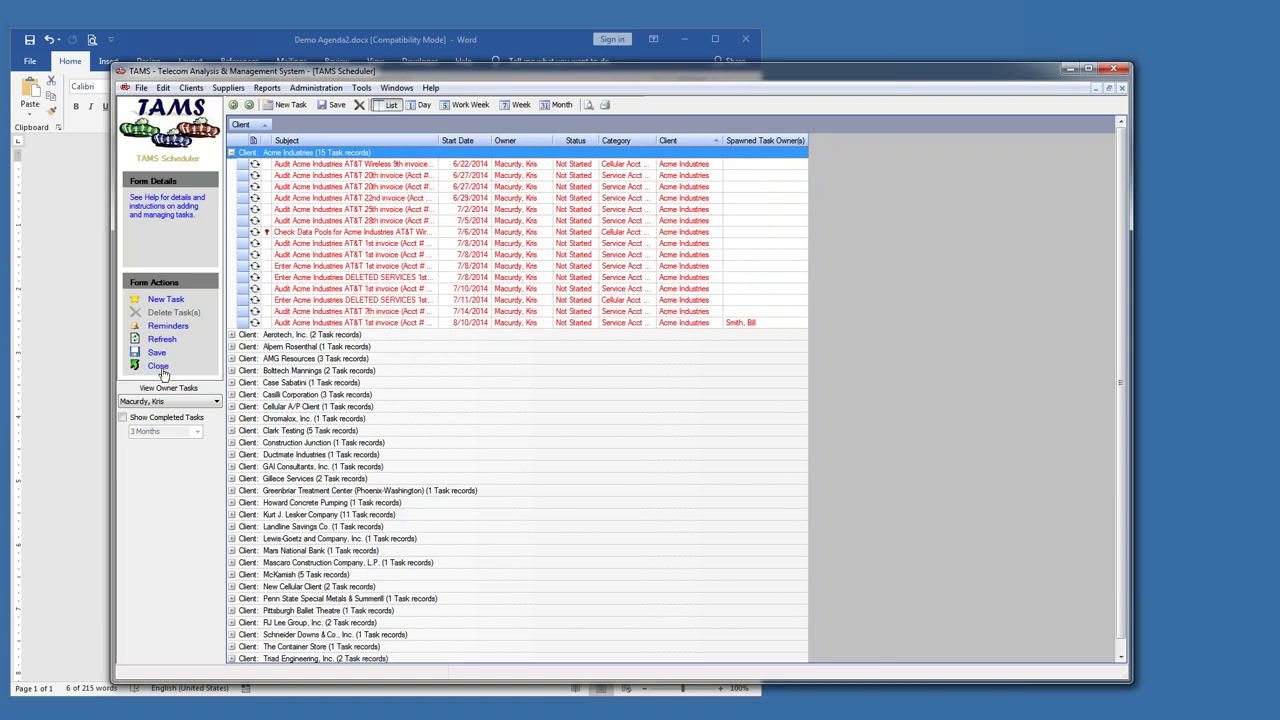
pyautogui.click(420, 105)
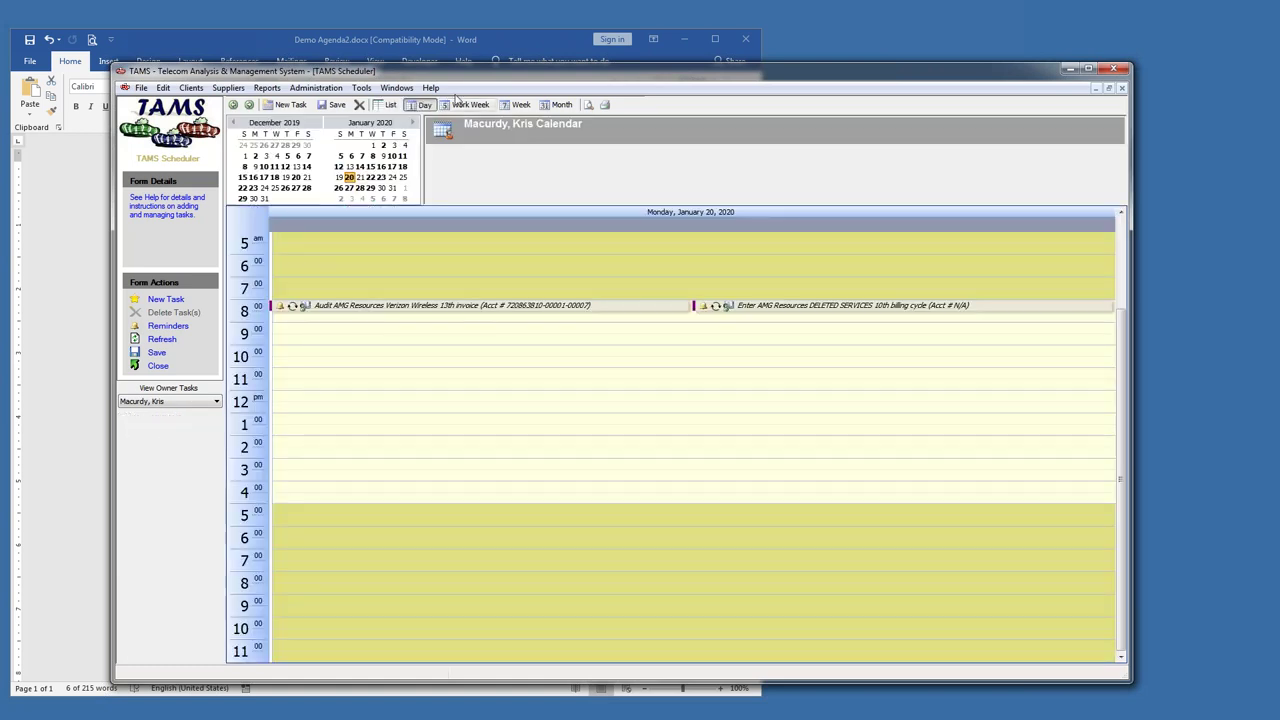
pyautogui.click(466, 105)
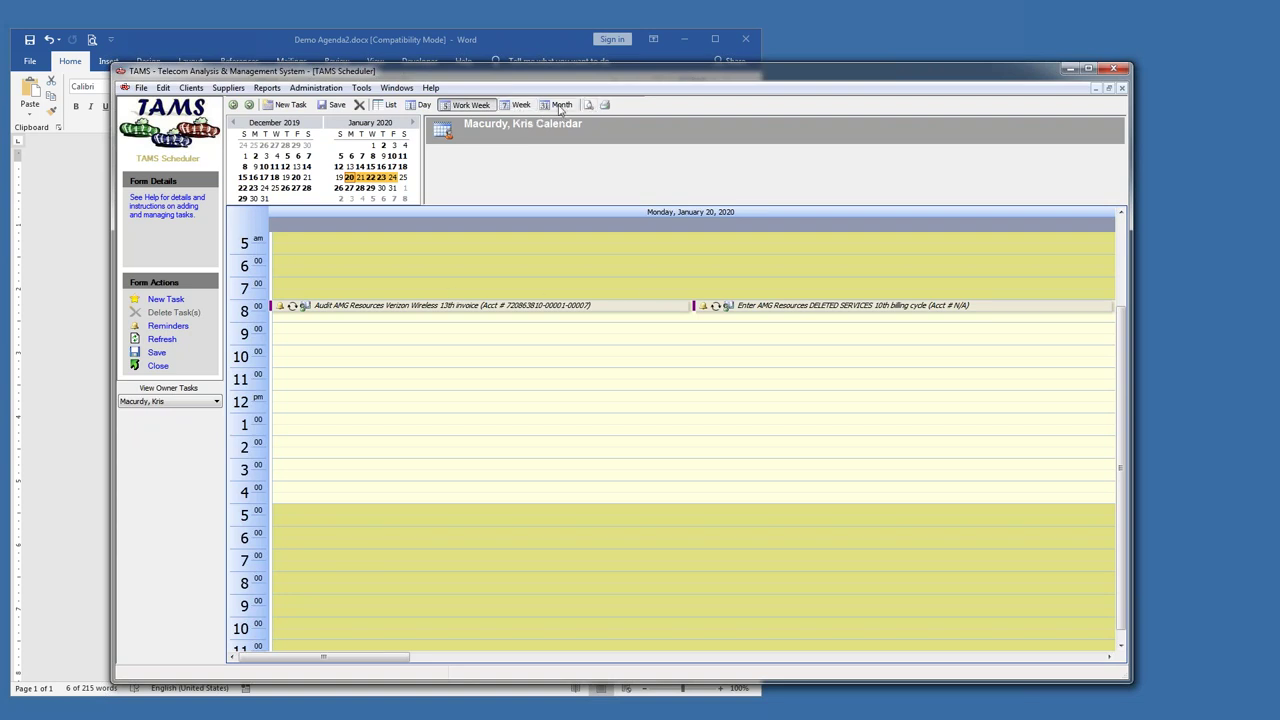
# - View the Month calendar, close the scheduler, and bring Demo Agenda2.docx to the front
pyautogui.click(560, 105)
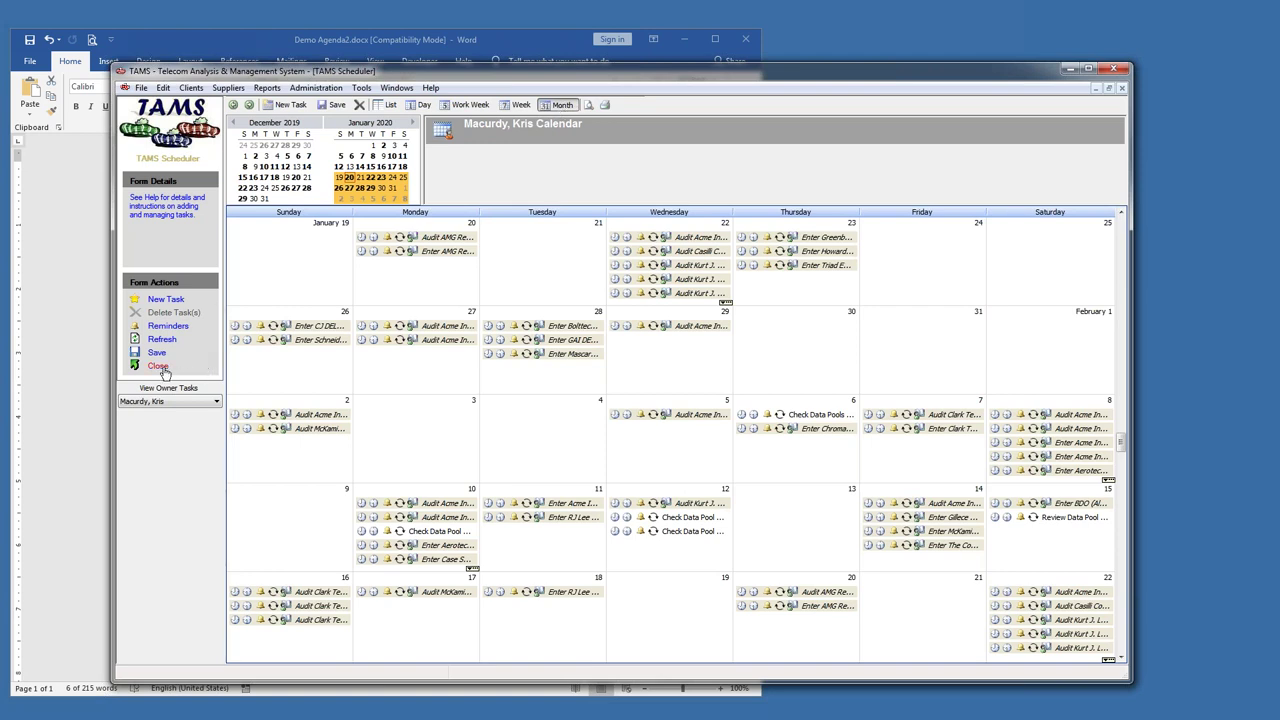
pyautogui.click(158, 366)
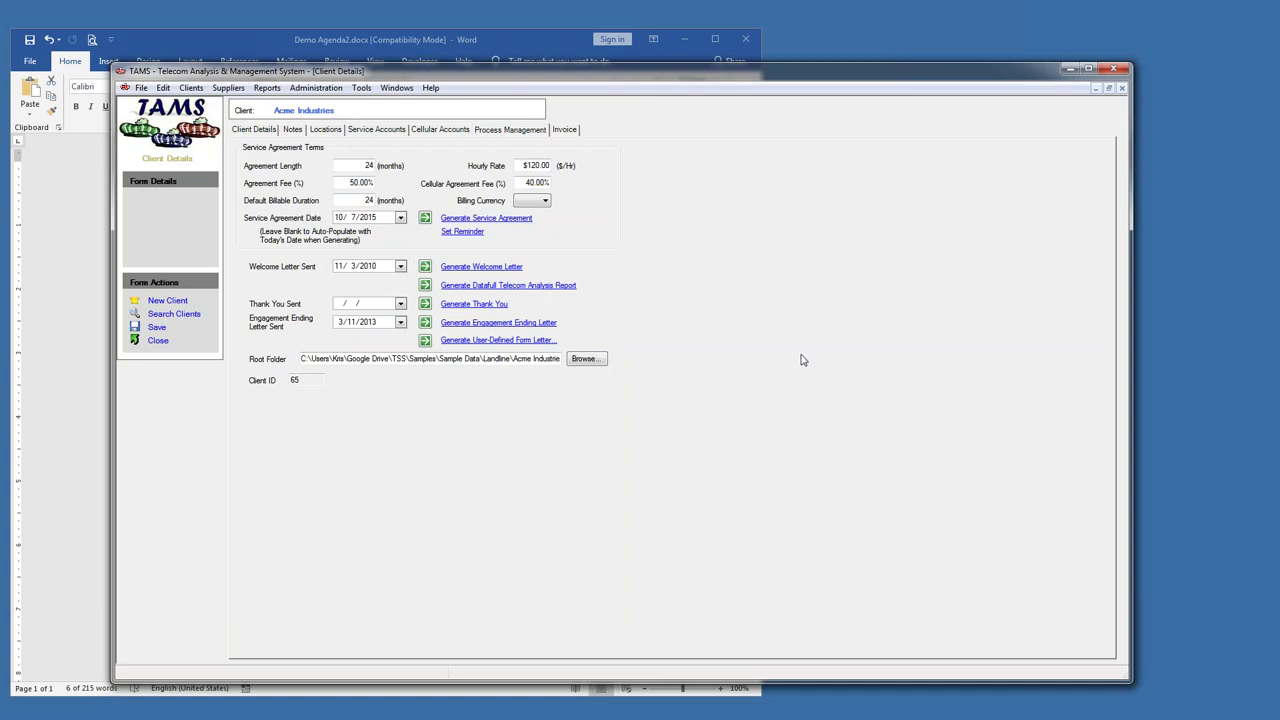
pyautogui.click(198, 30)
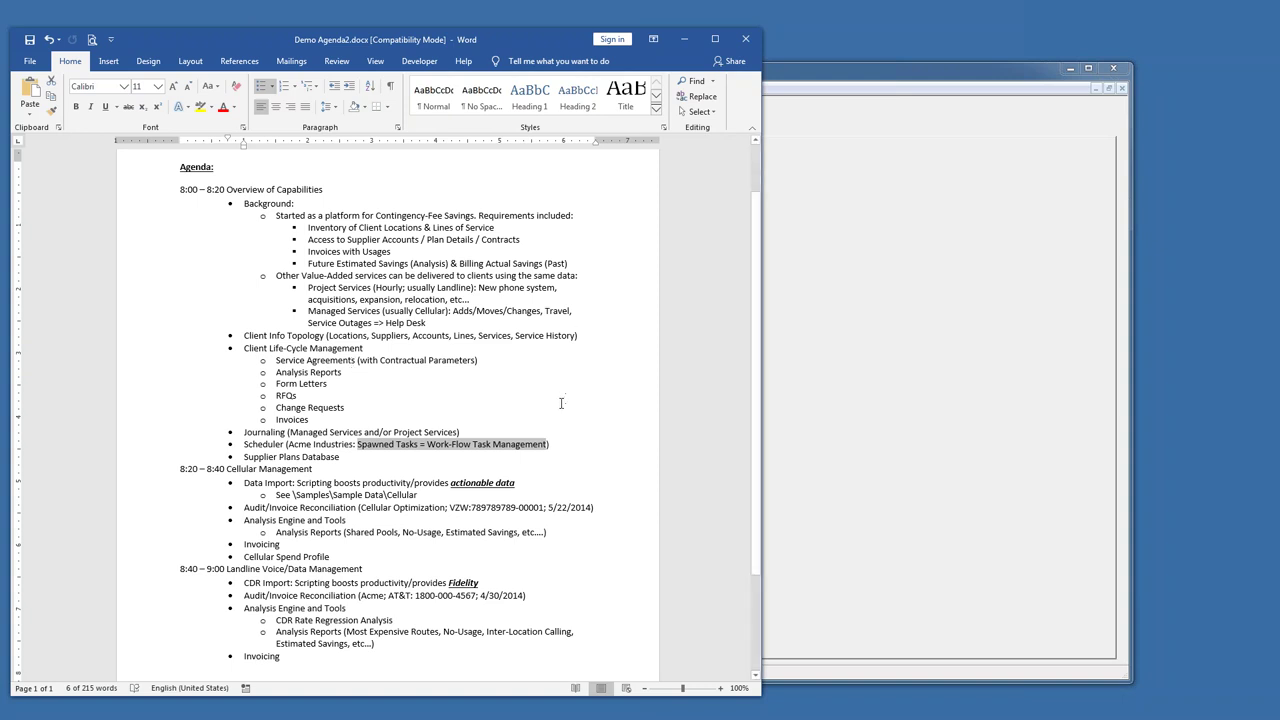
# - Scroll the agenda and highlight the Journaling and Scheduler lines
pyautogui.scroll(-1, 561, 403)
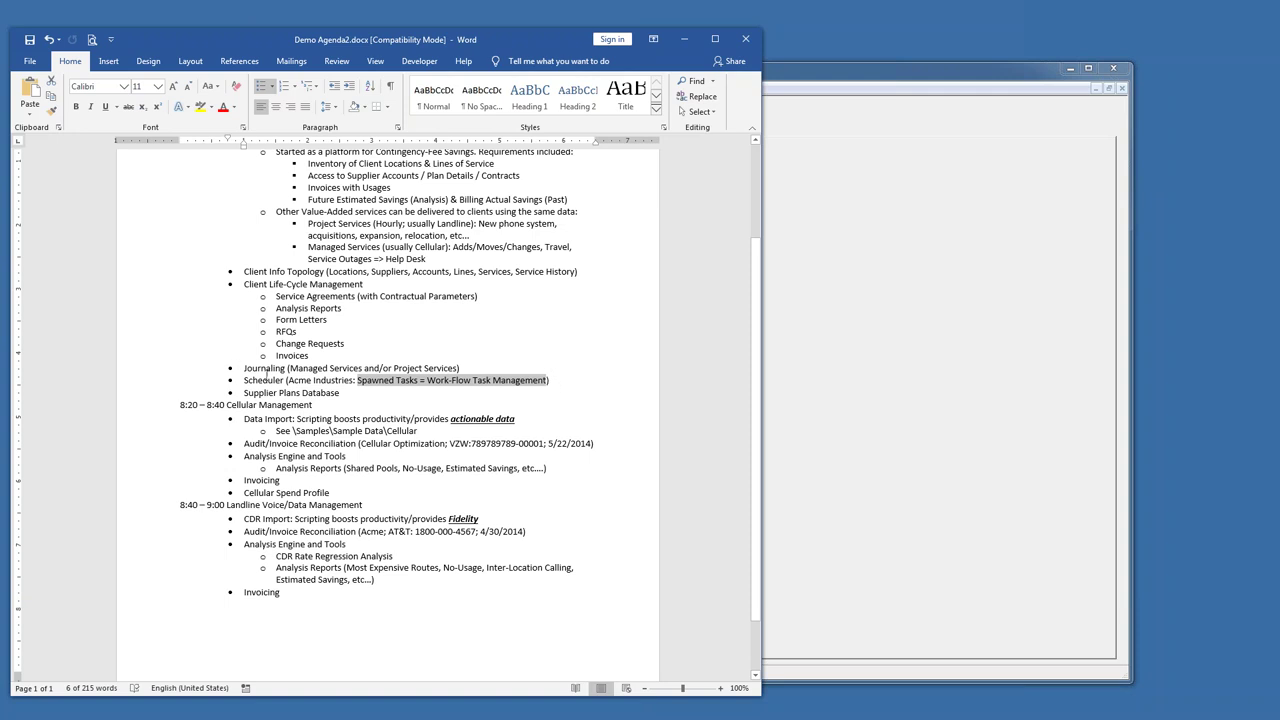
pyautogui.moveTo(244, 368); pyautogui.dragTo(285, 381)
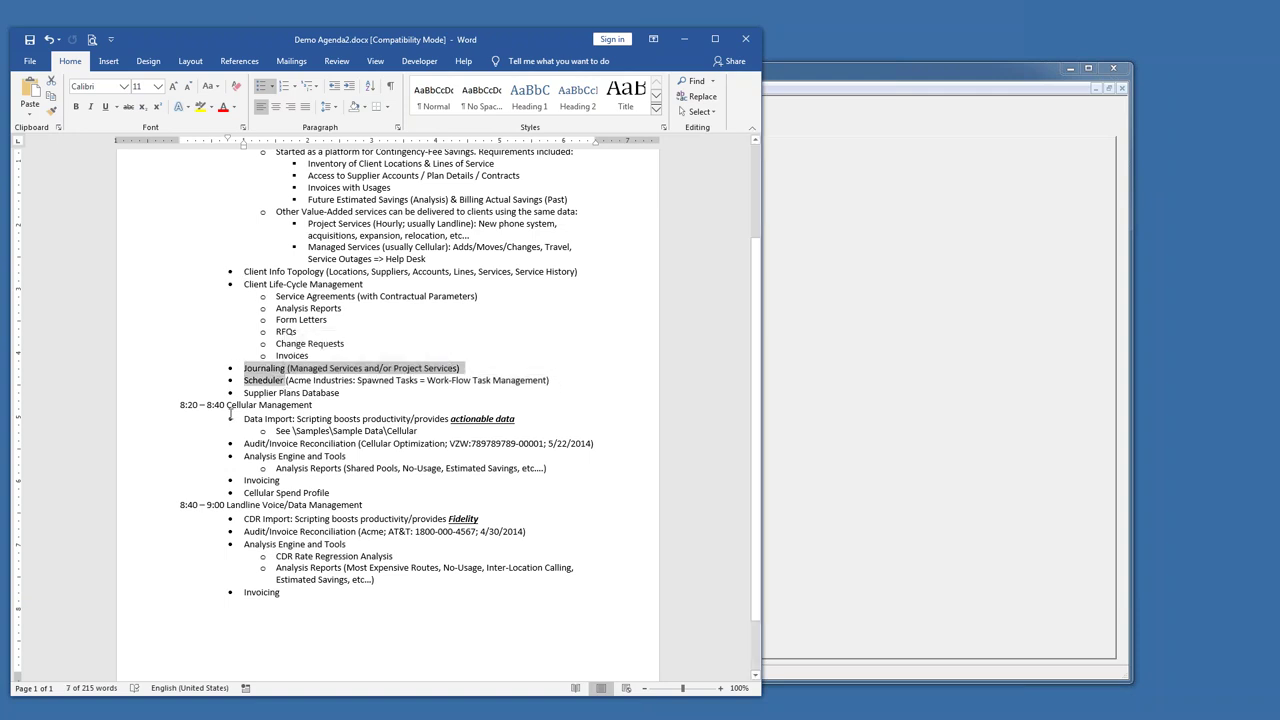
pyautogui.moveTo(272, 381); pyautogui.dragTo(342, 393)
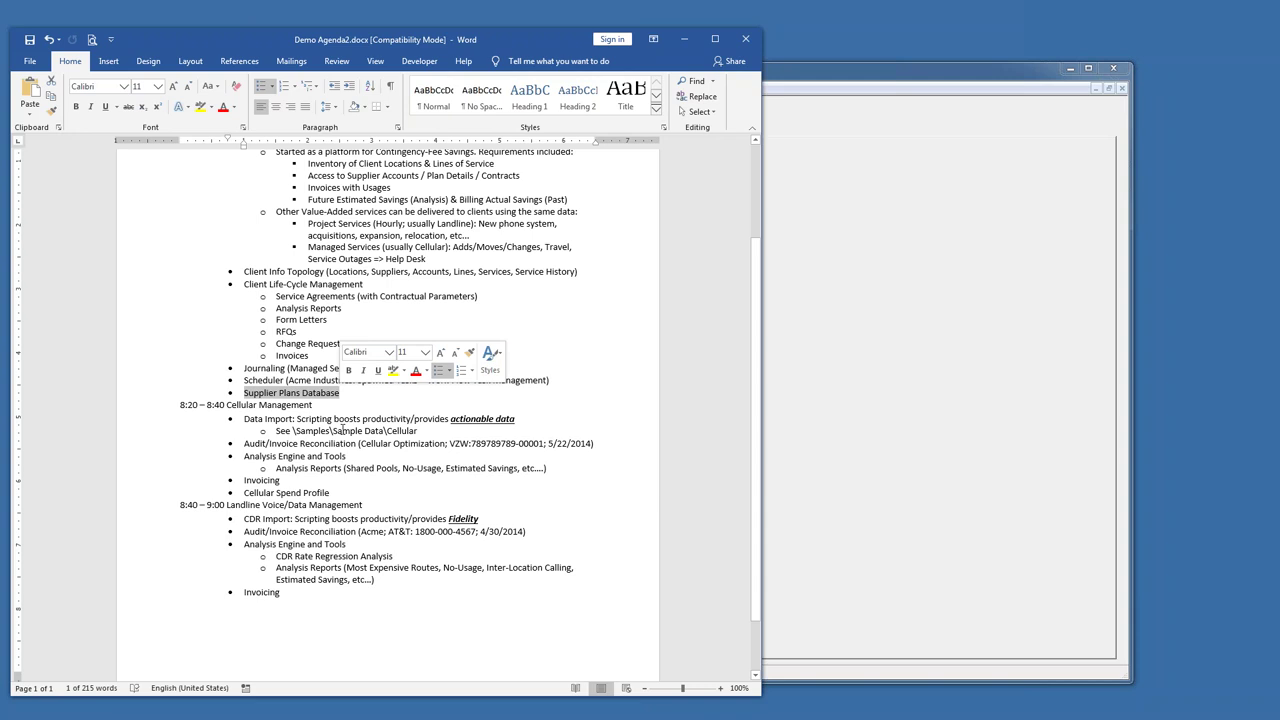
# - Undo an accidental list indent, highlight the cellular audit reconciliation line, and return to TAMS
pyautogui.scroll(-1, 342, 420)
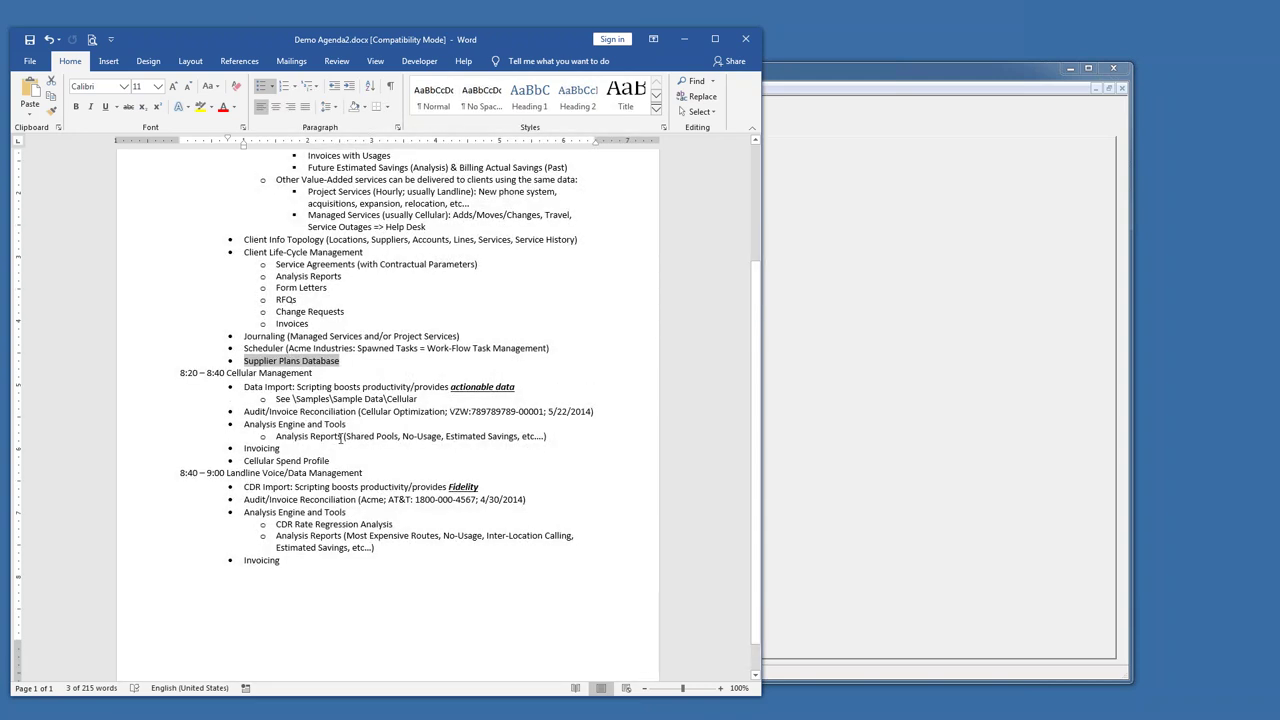
pyautogui.click(231, 387)
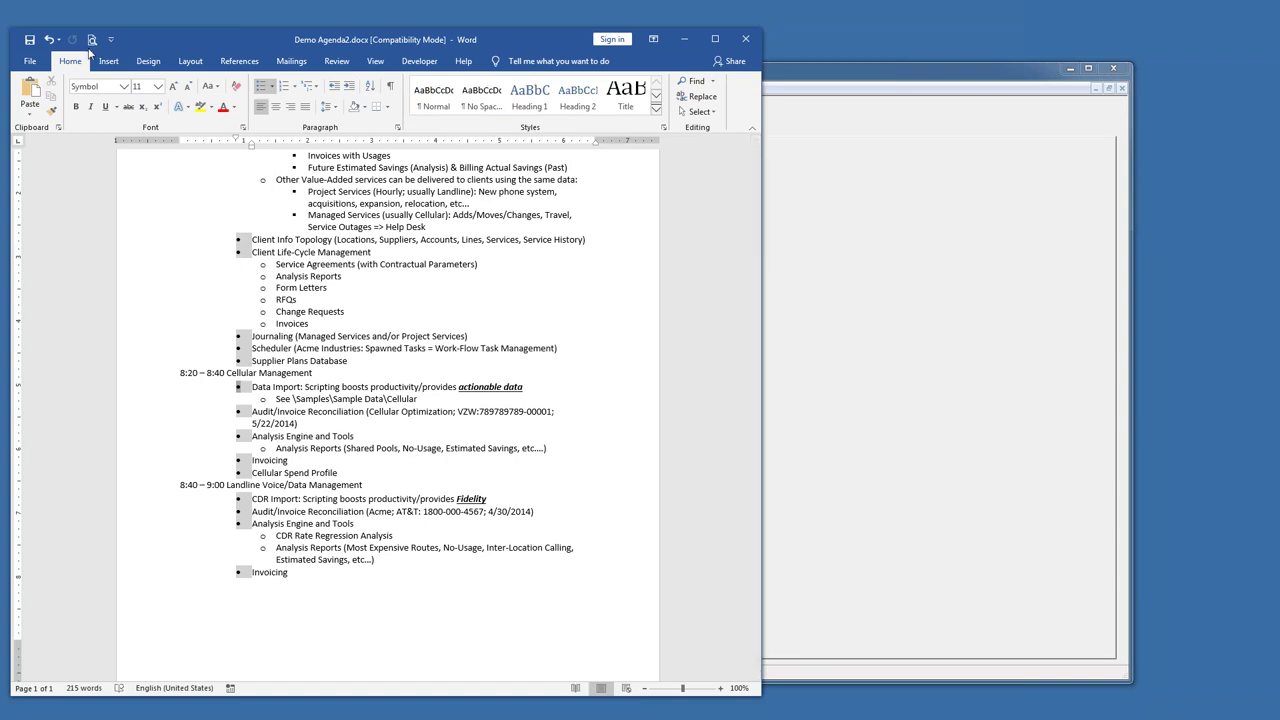
pyautogui.click(48, 39)
pyautogui.moveTo(378, 411); pyautogui.dragTo(518, 411)
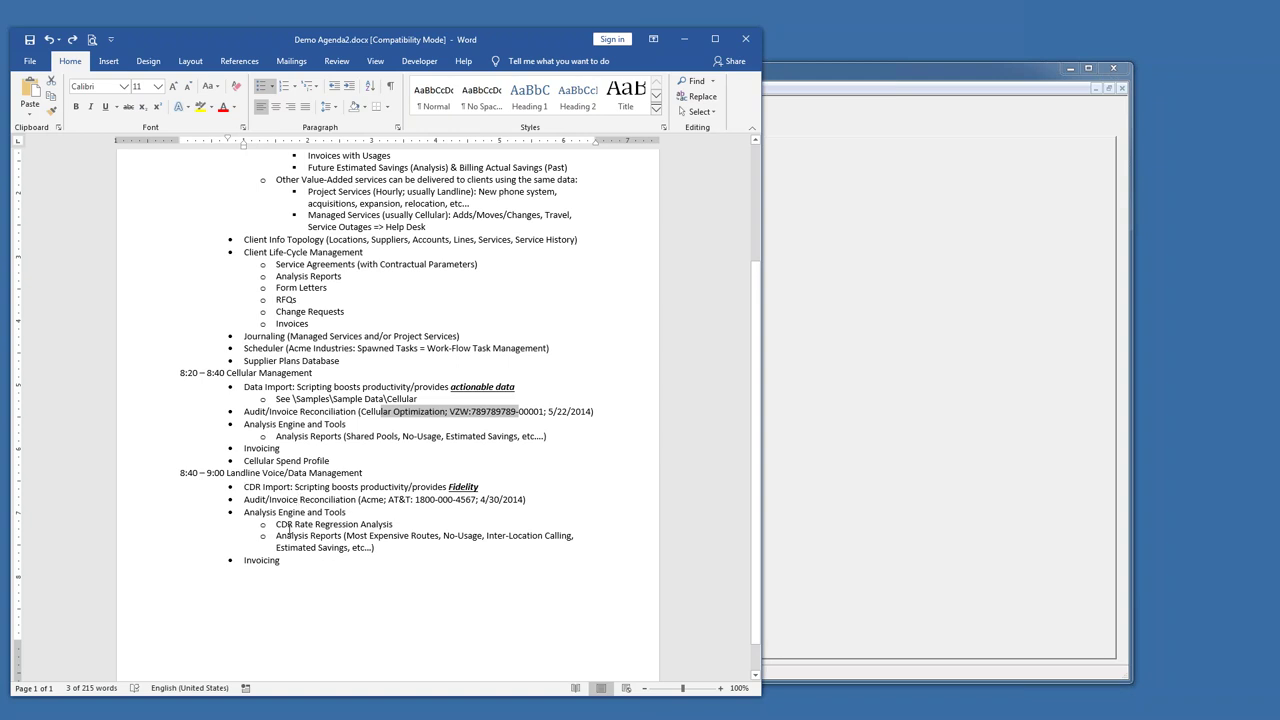
pyautogui.click(855, 72)
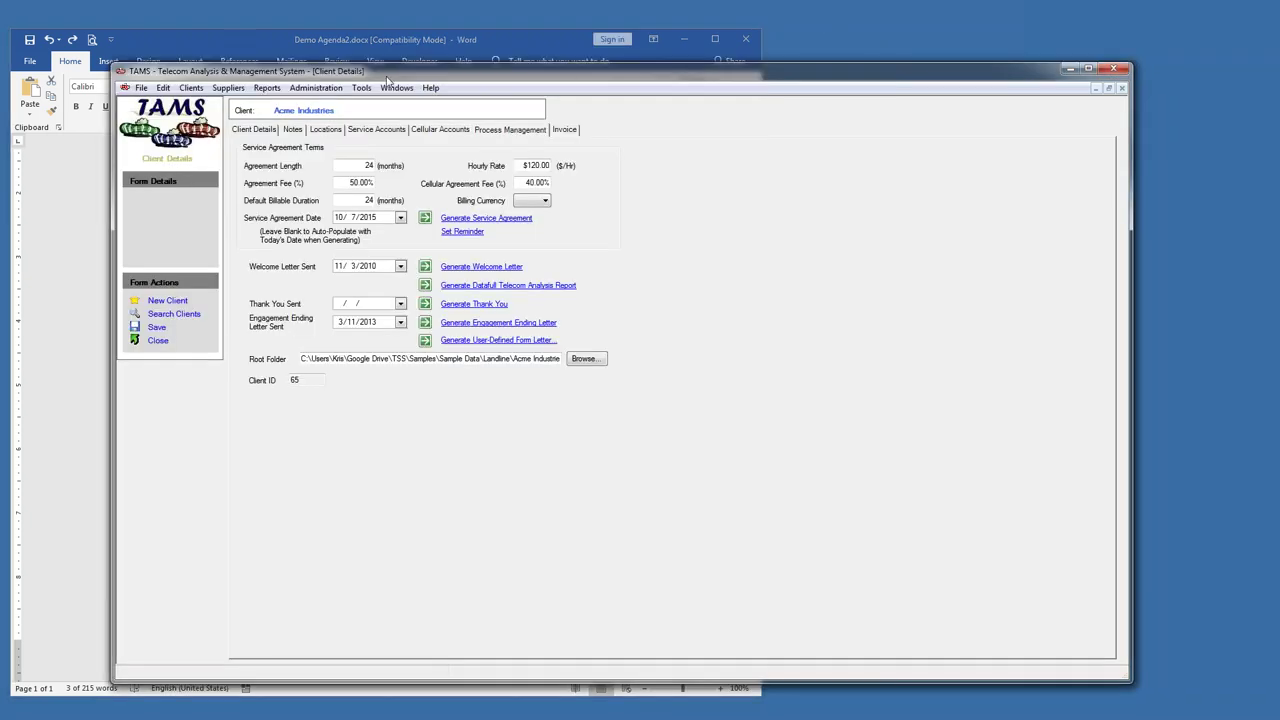
# - Run Determine CDR Rates on O2014_05_TAMS-CDR.csv to calculate best-fit per-minute rates
pyautogui.click(361, 87)
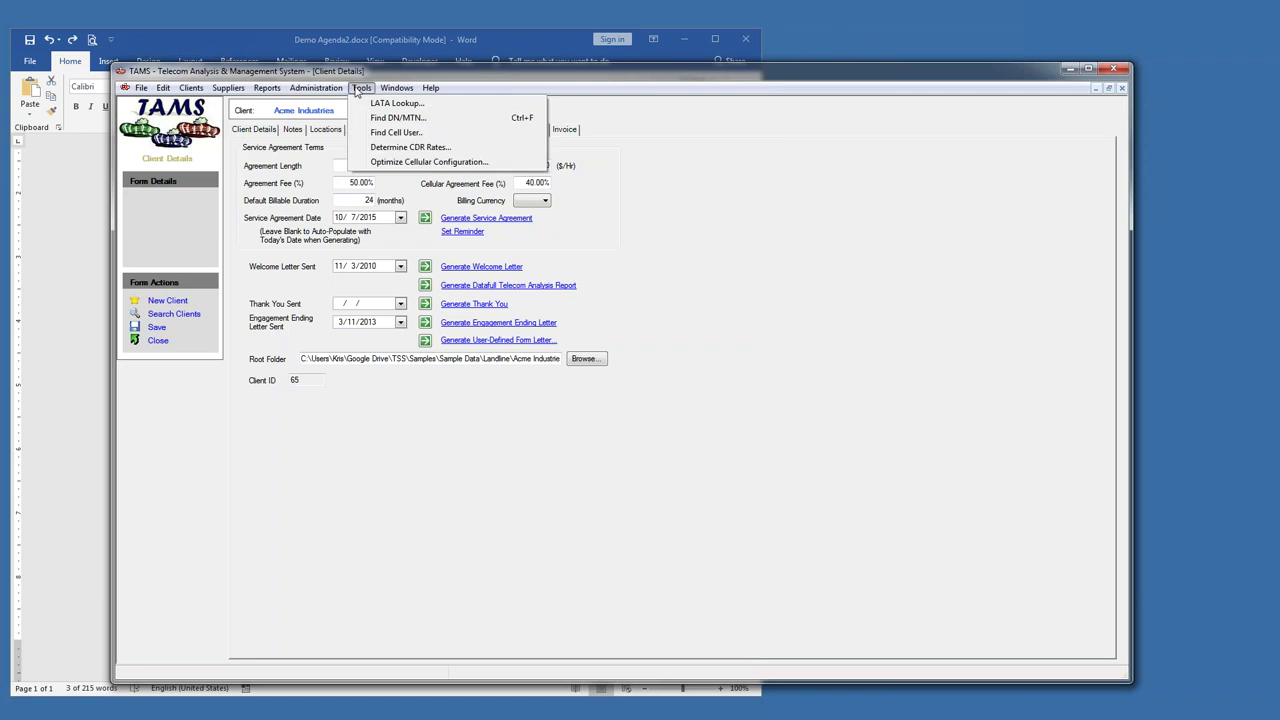
pyautogui.click(390, 148)
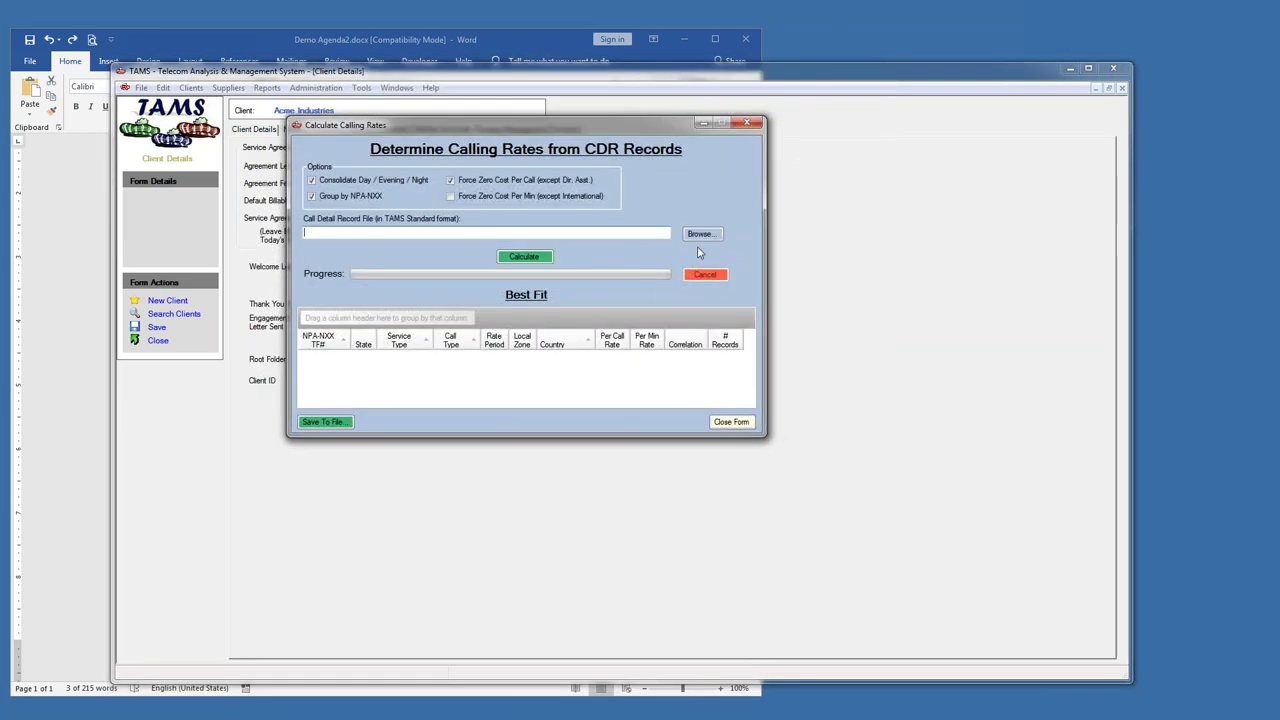
pyautogui.click(698, 236)
pyautogui.click(507, 257)
pyautogui.doubleClick(507, 257)
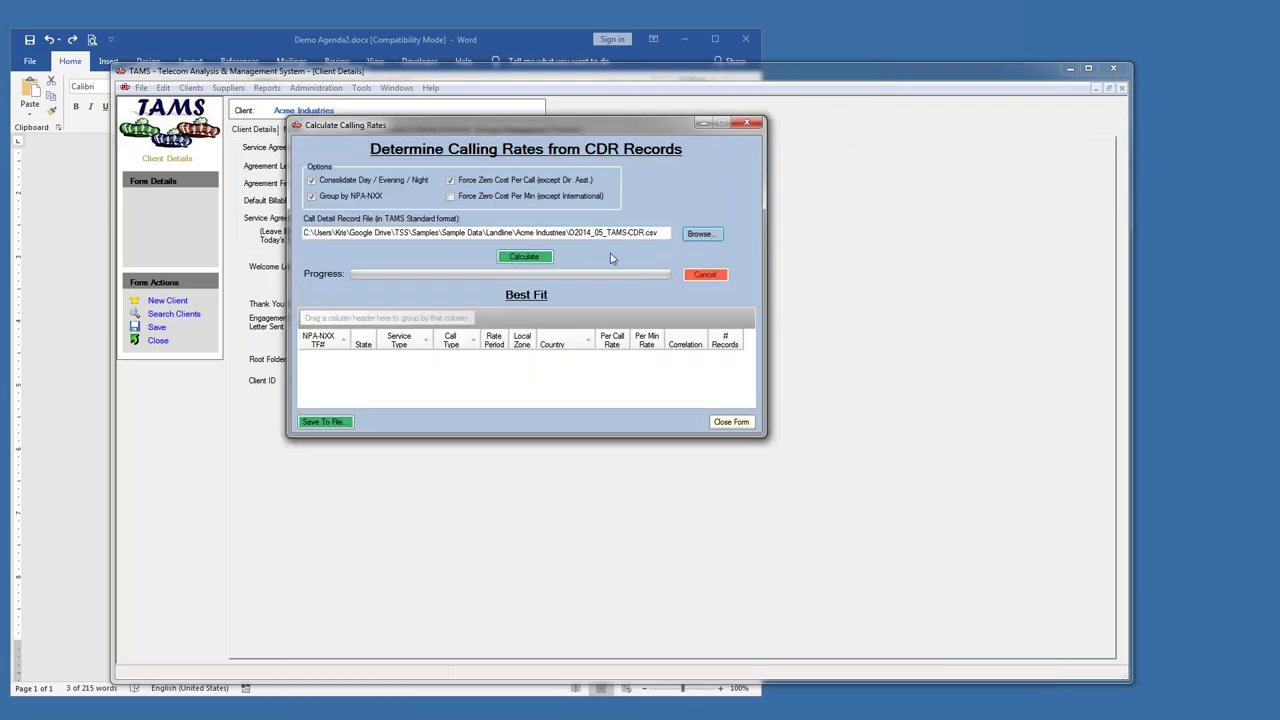
pyautogui.click(545, 259)
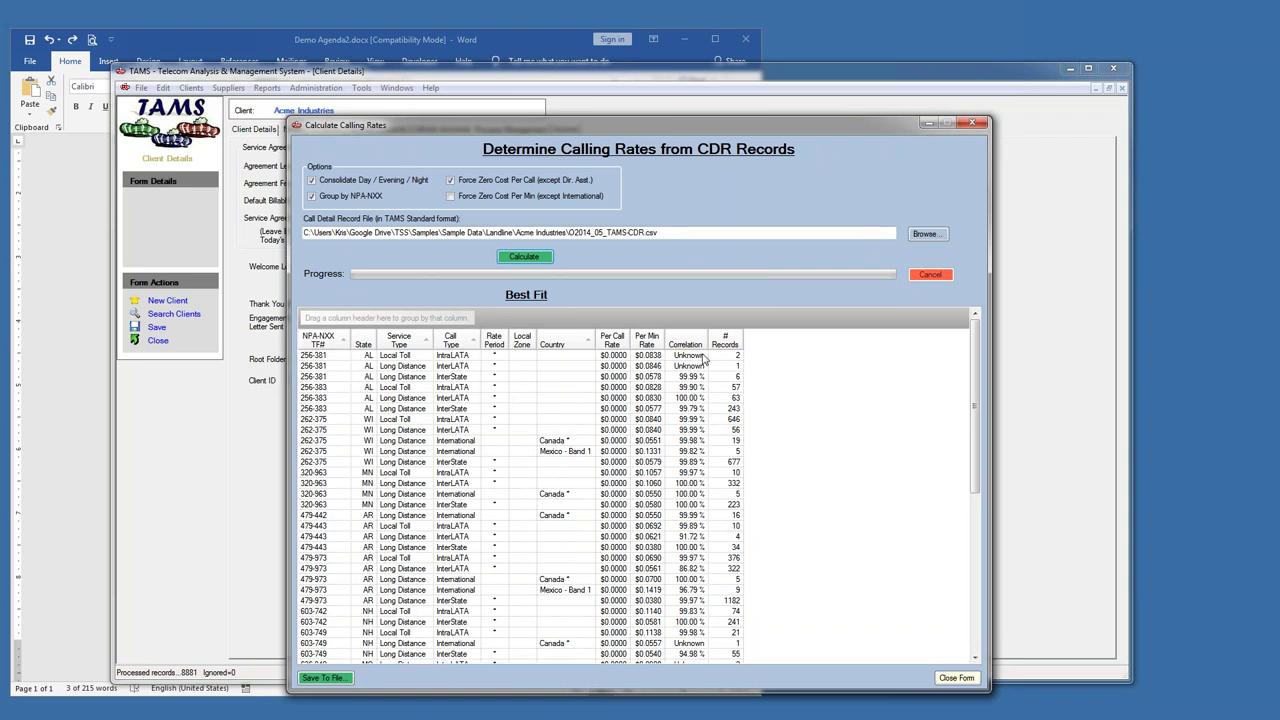
# - Inspect rate rows such as 256-383 AL, 262-375 and 724-539 PA, then close the results window
pyautogui.click(698, 410)
pyautogui.click(651, 419)
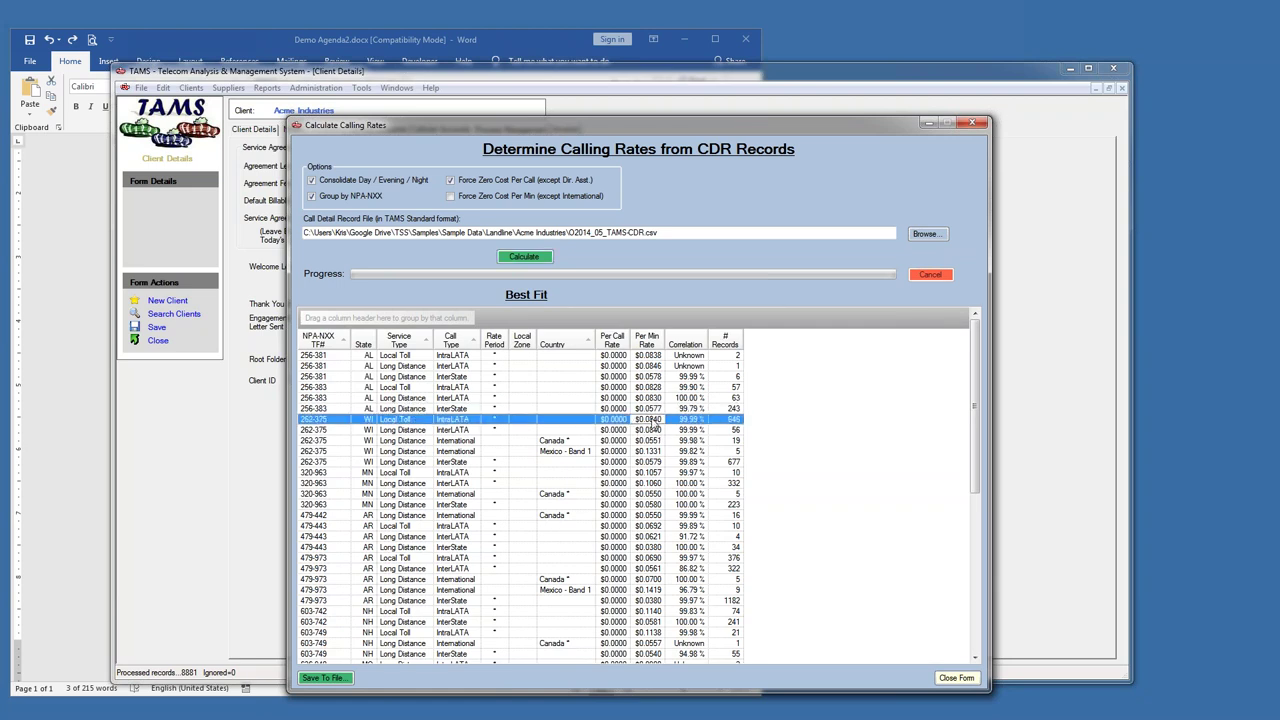
pyautogui.click(655, 432)
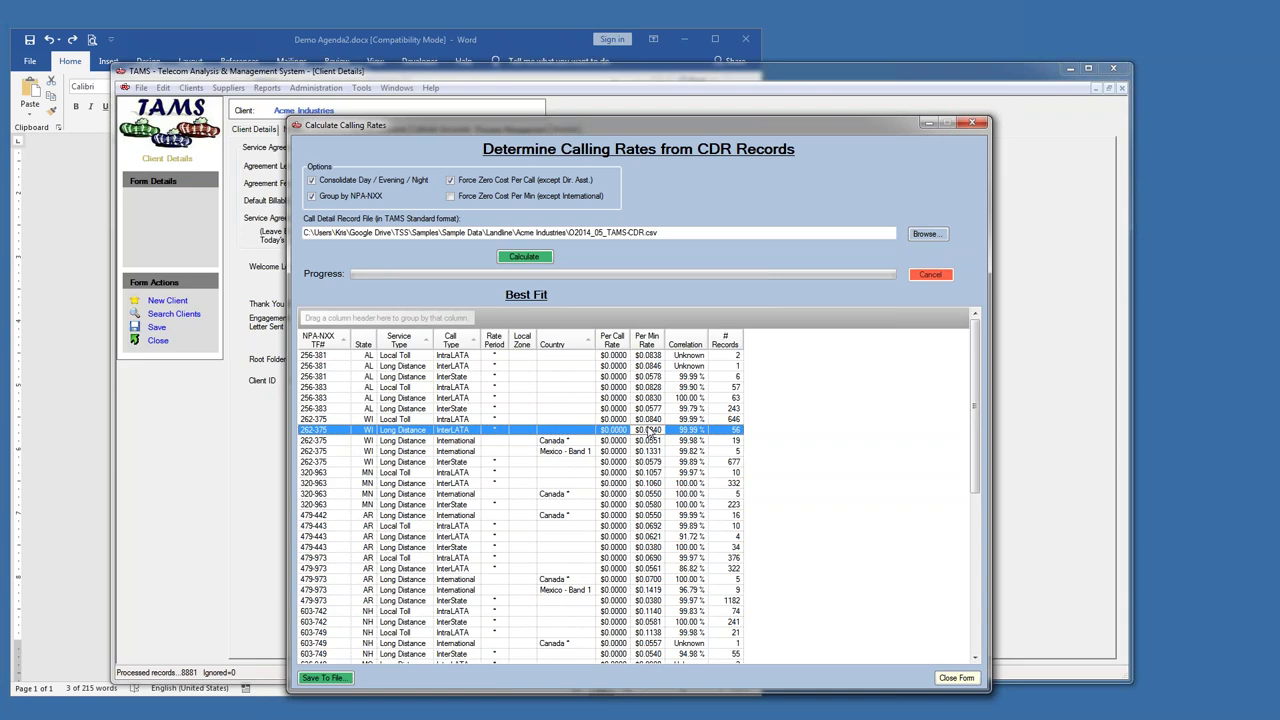
pyautogui.moveTo(977, 371); pyautogui.dragTo(982, 545)
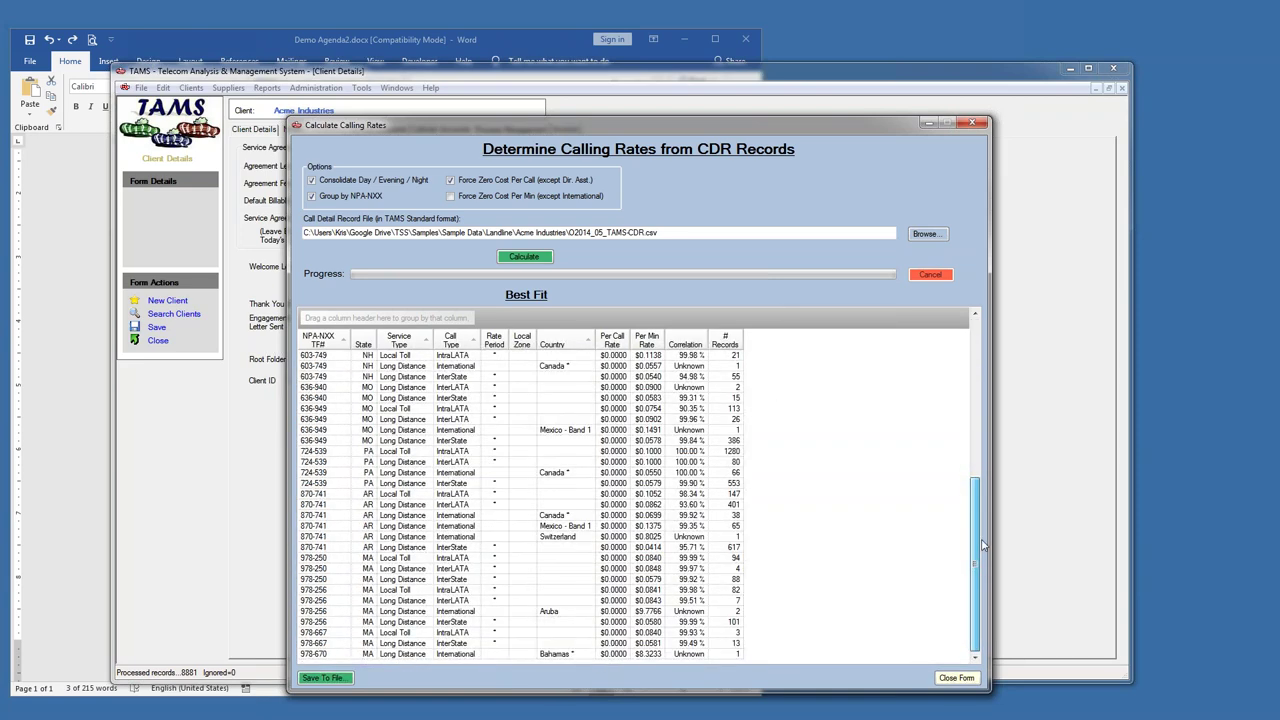
pyautogui.click(577, 476)
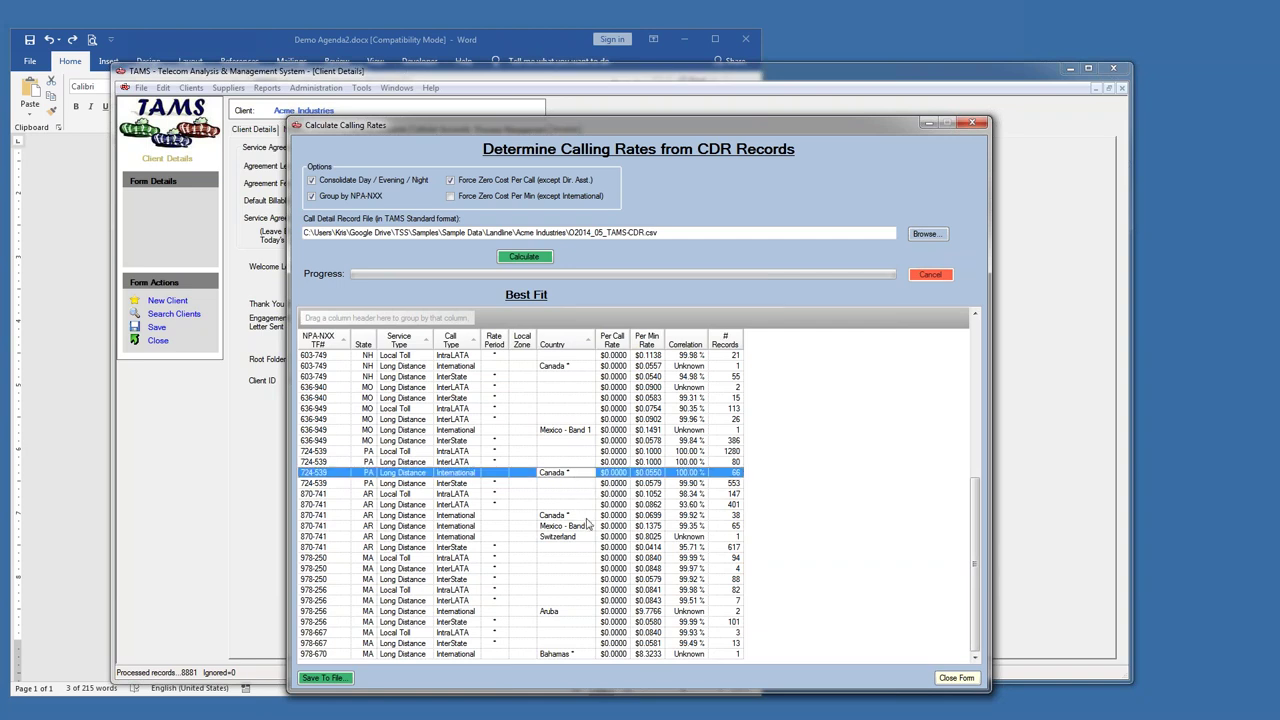
pyautogui.click(585, 515)
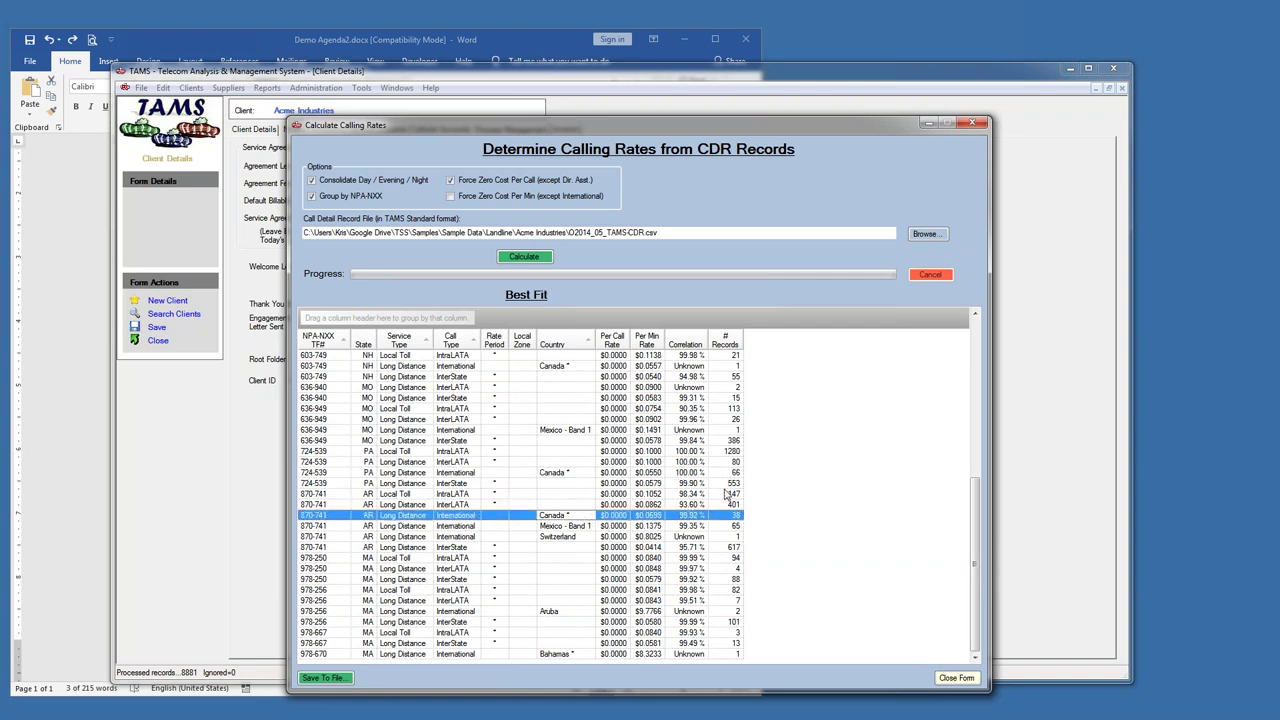
pyautogui.moveTo(670, 130); pyautogui.dragTo(734, 61)
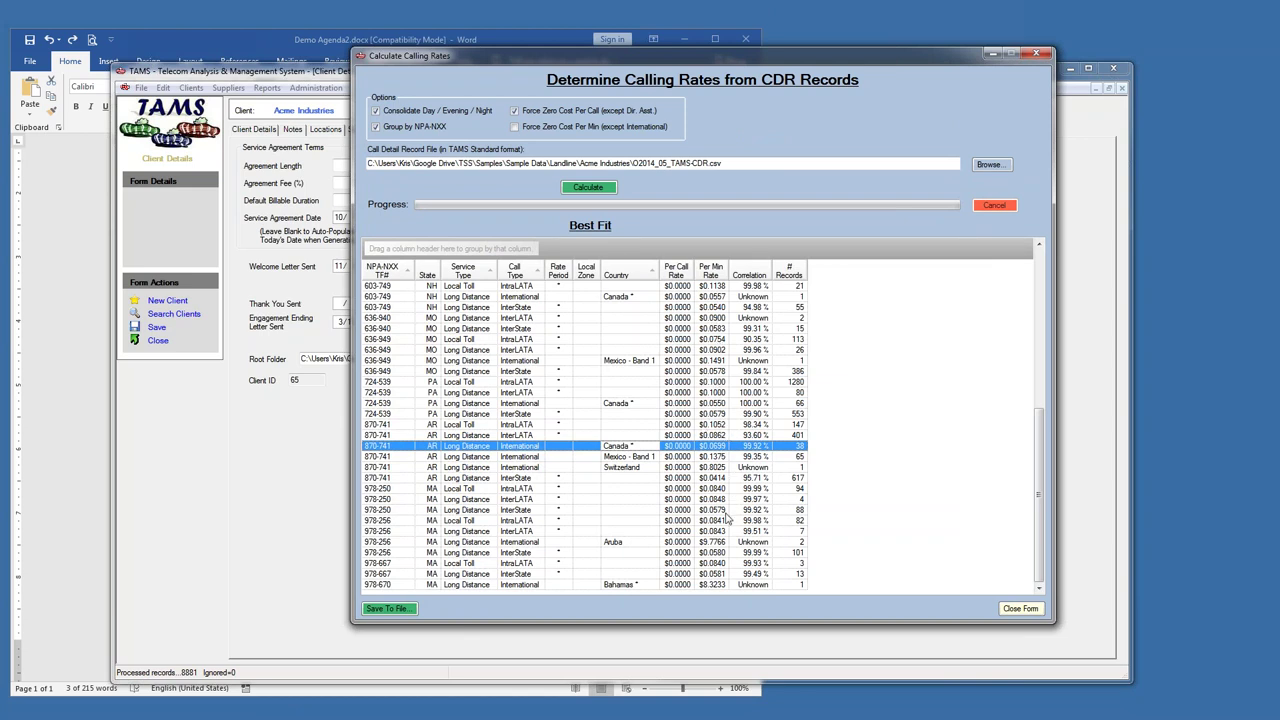
pyautogui.click(1037, 56)
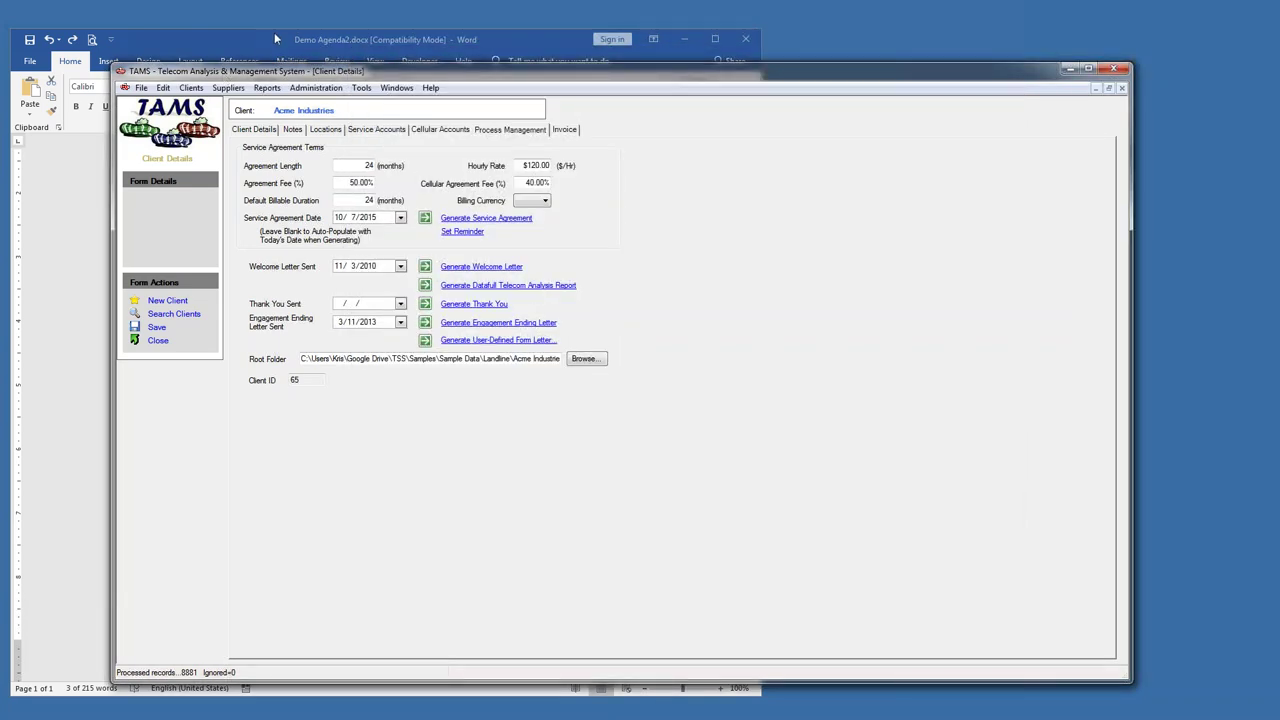
# - Bring Demo Agenda2.docx forward to review the 8:40–9:00 Landline Voice/Data Management items, then minimize Word
pyautogui.click(274, 32)
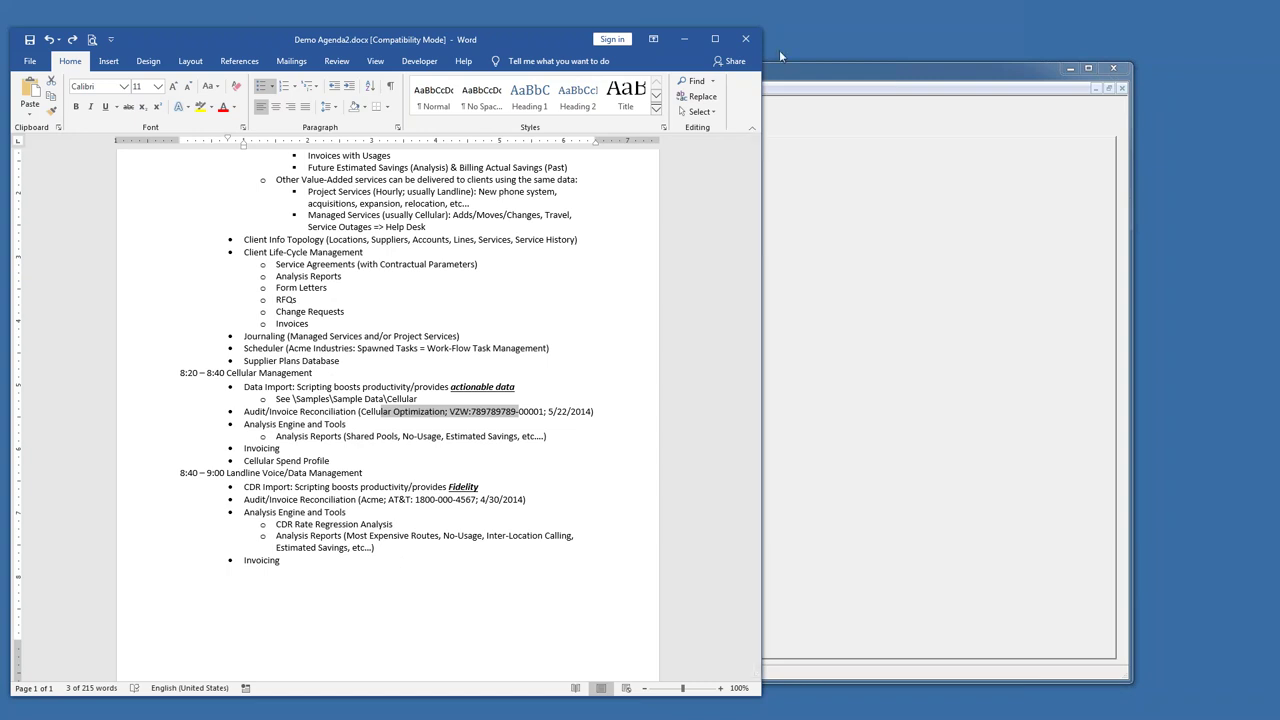
pyautogui.click(685, 39)
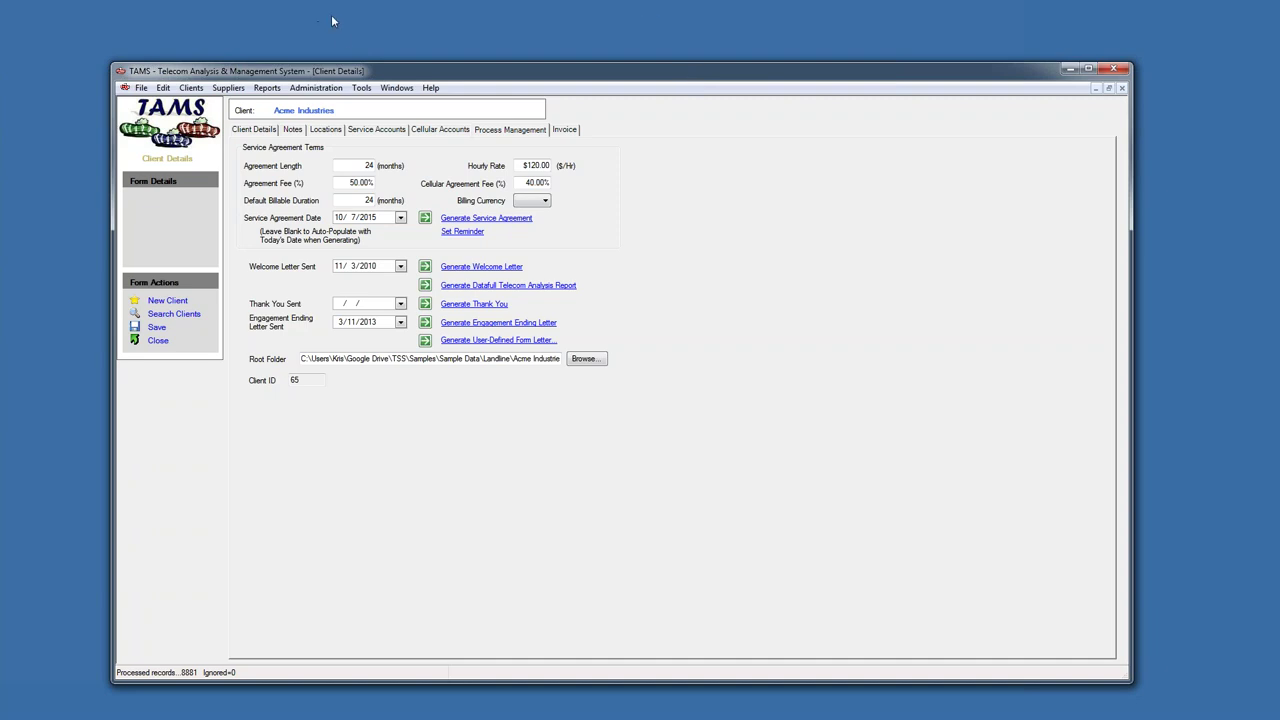
pyautogui.moveTo(336, 63); pyautogui.dragTo(324, 42)
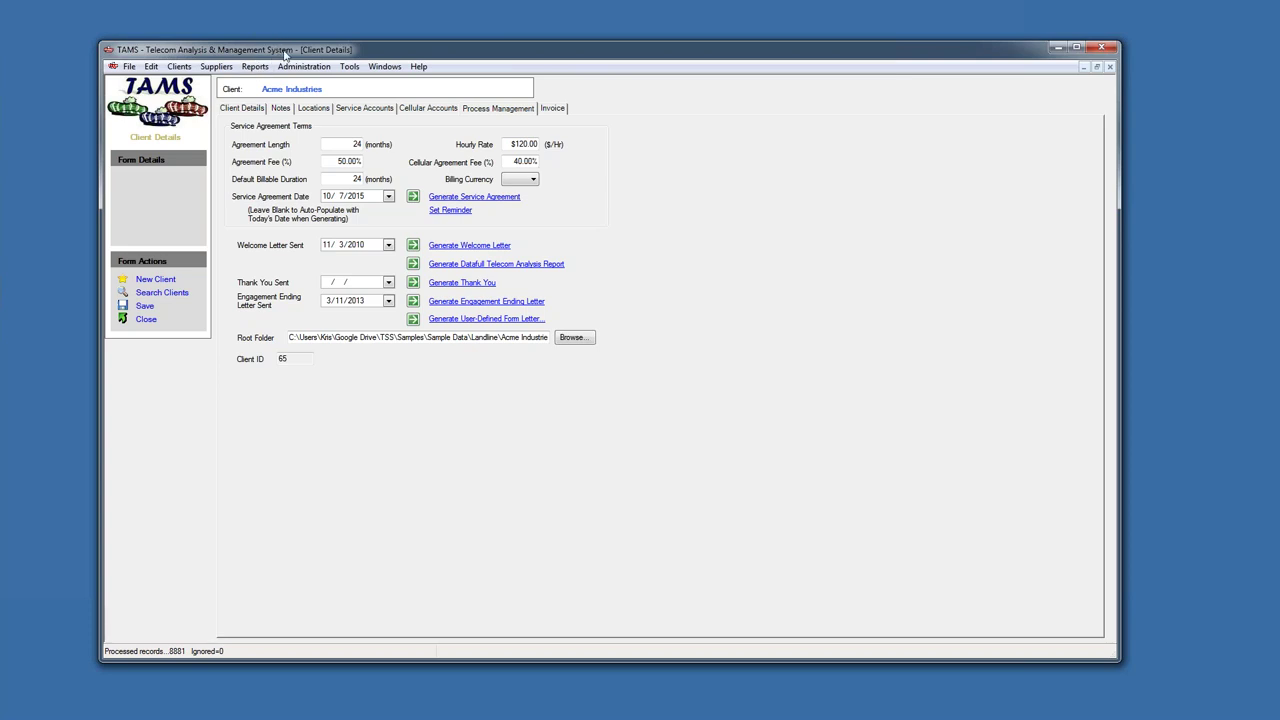
pyautogui.click(256, 66)
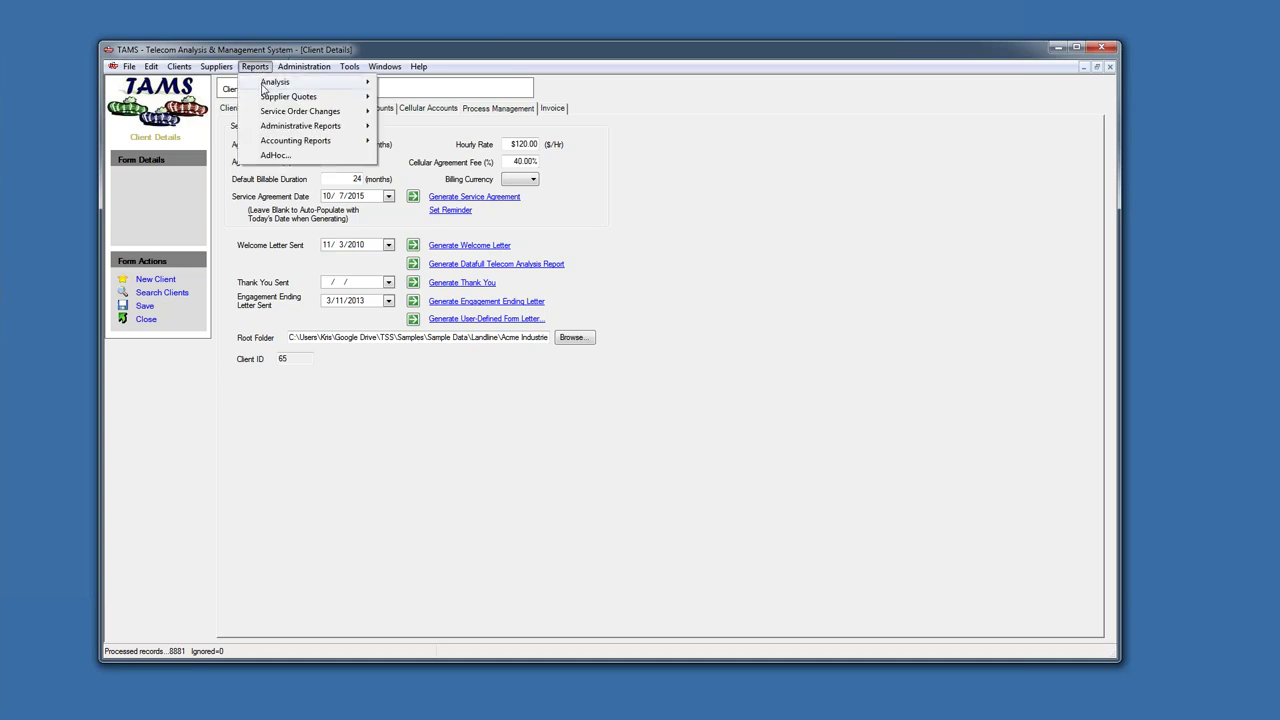
pyautogui.moveTo(263, 88)
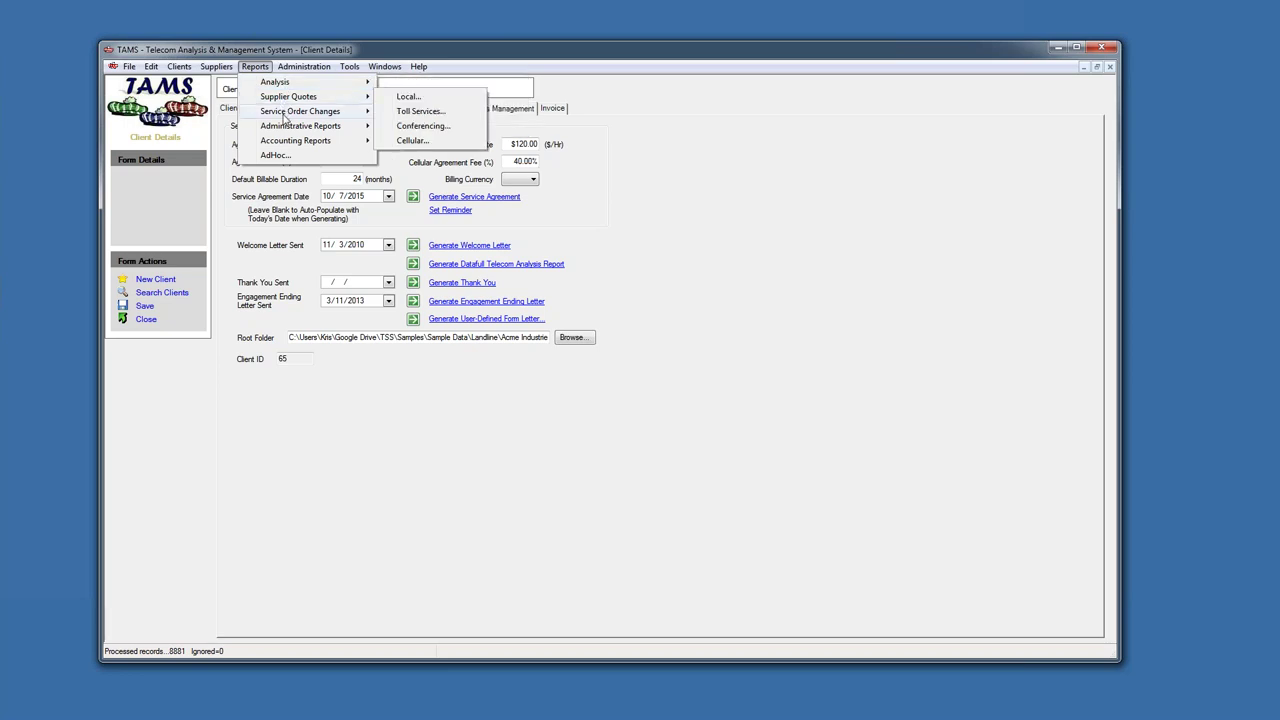
pyautogui.moveTo(294, 130)
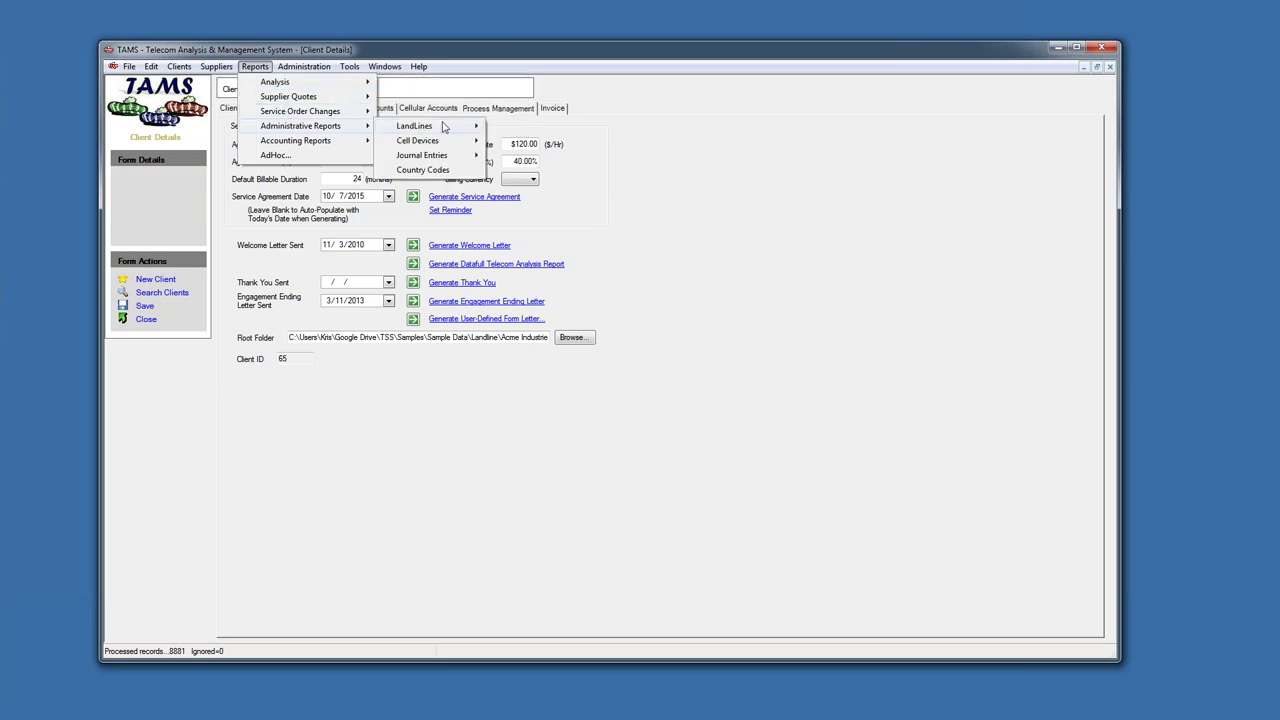
pyautogui.moveTo(440, 141)
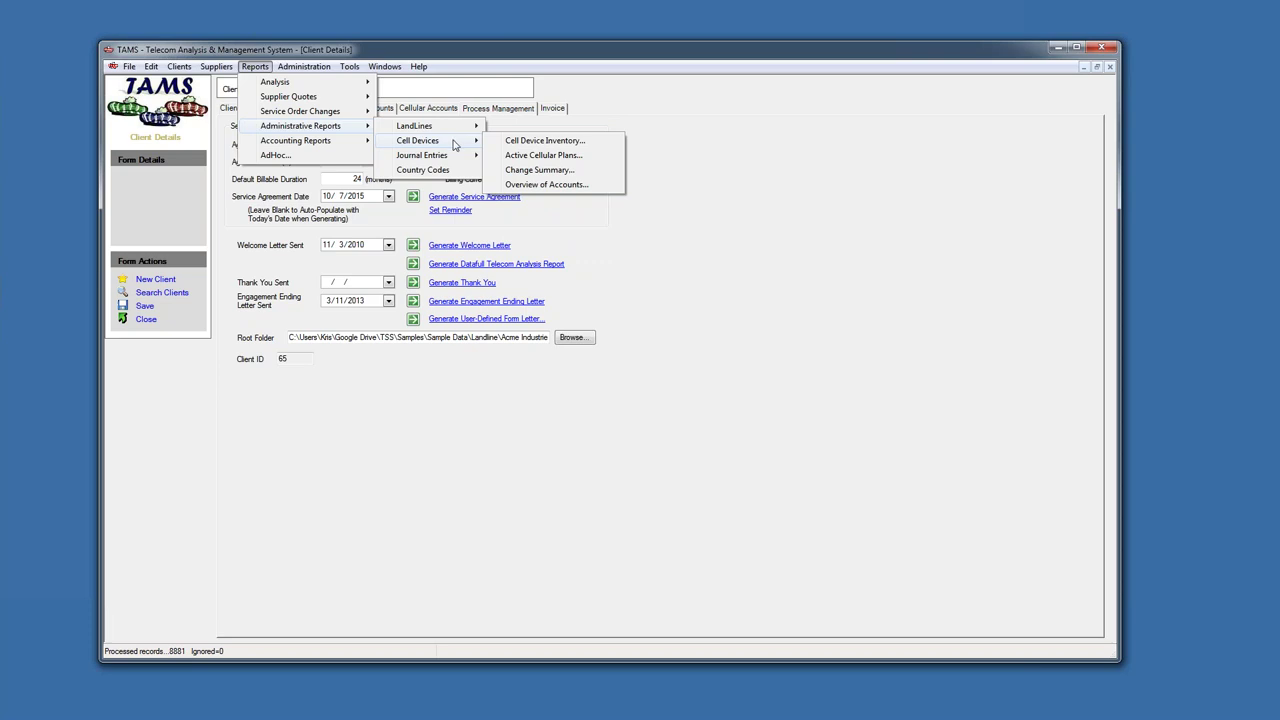
pyautogui.moveTo(327, 146)
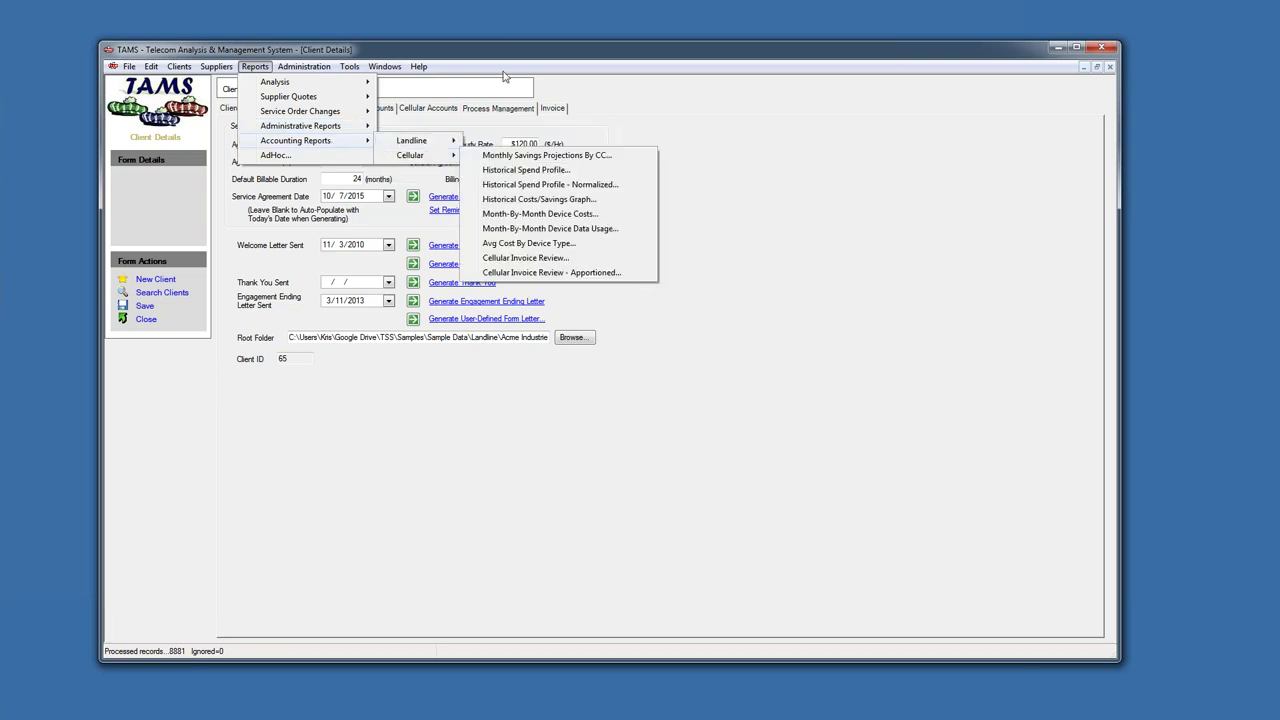
pyautogui.press('Escape')
pyautogui.press('Escape')
pyautogui.press('Escape')
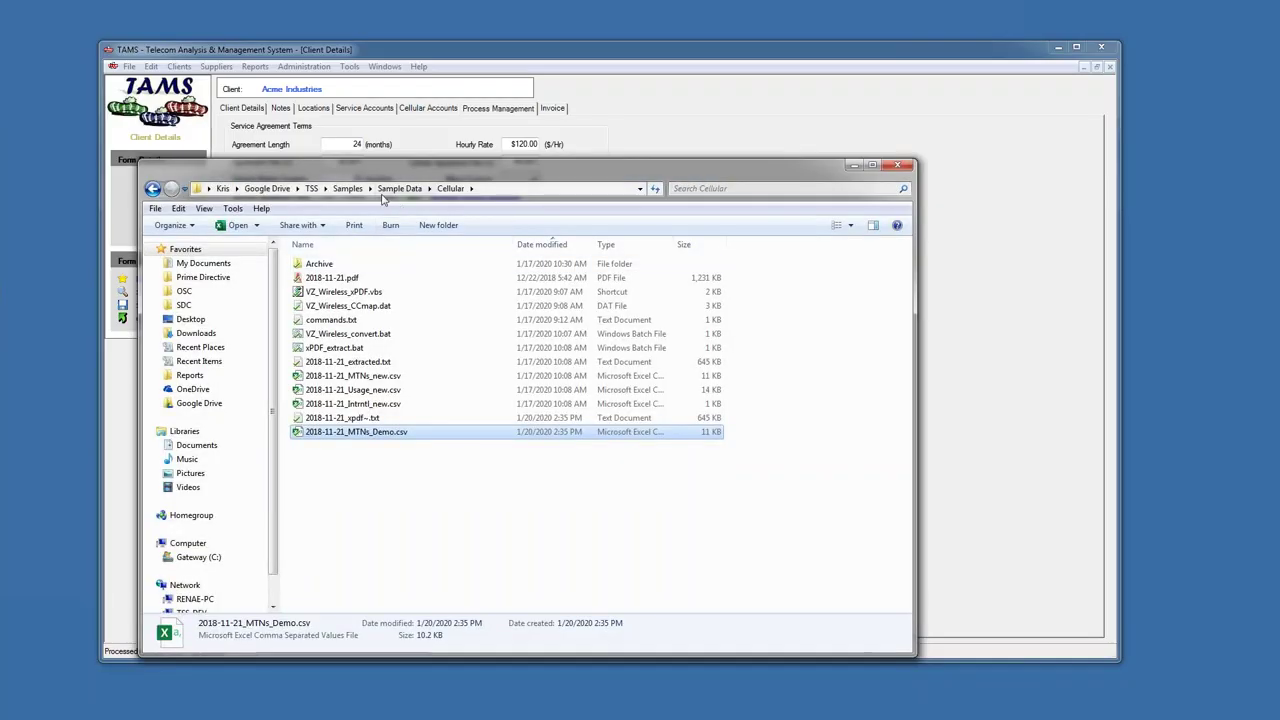
# - Browse from Samples into Sample Reports, look at Cellular, then open the Landline folder
pyautogui.click(348, 189)
pyautogui.doubleClick(325, 291)
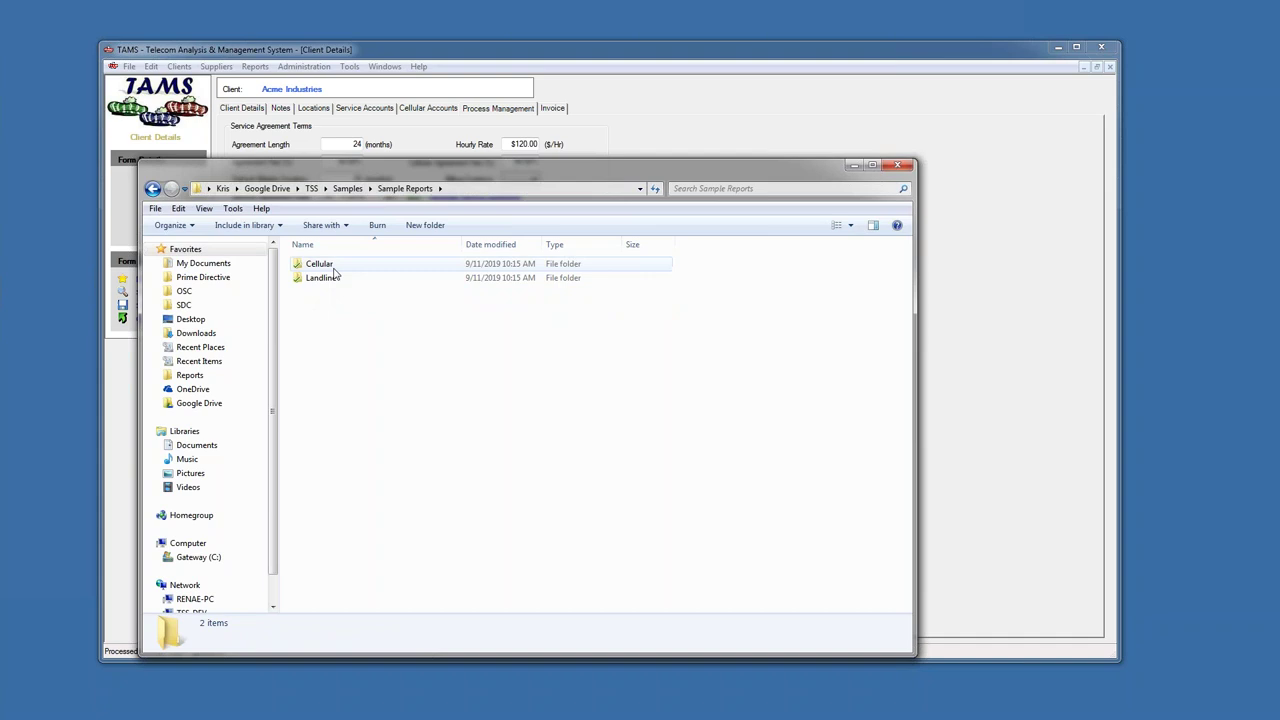
pyautogui.doubleClick(323, 268)
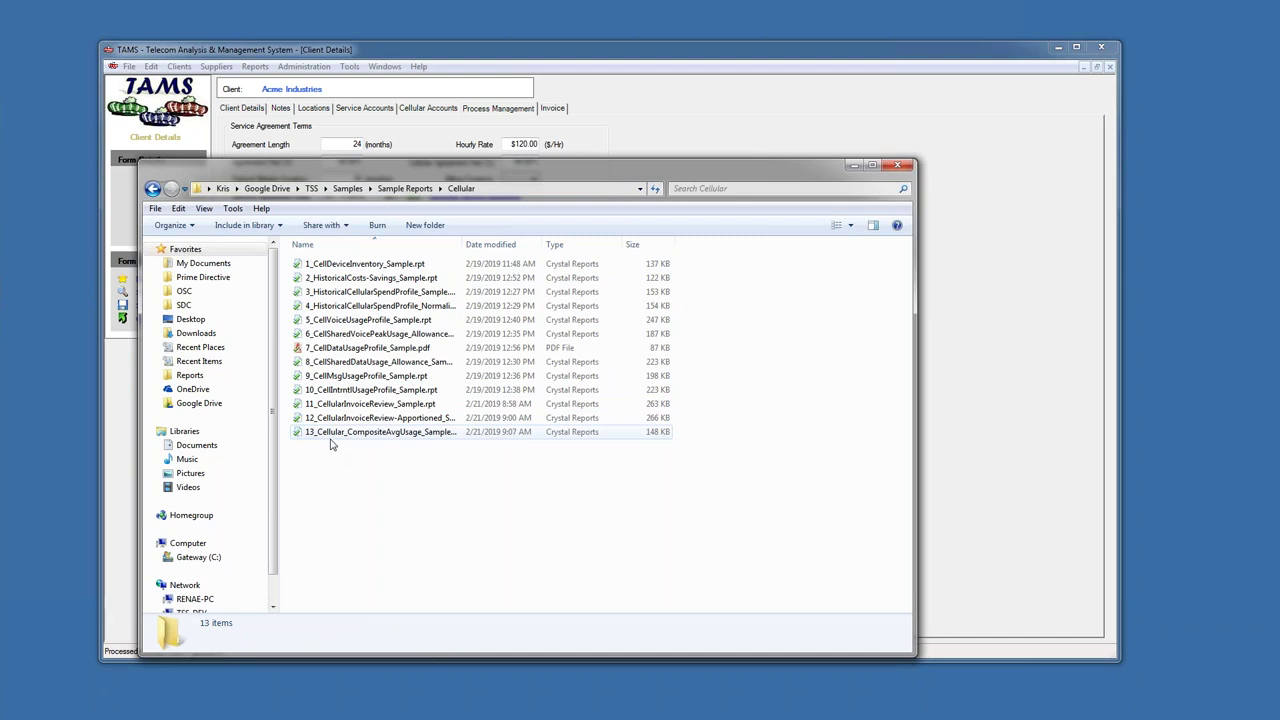
pyautogui.click(404, 188)
pyautogui.doubleClick(326, 277)
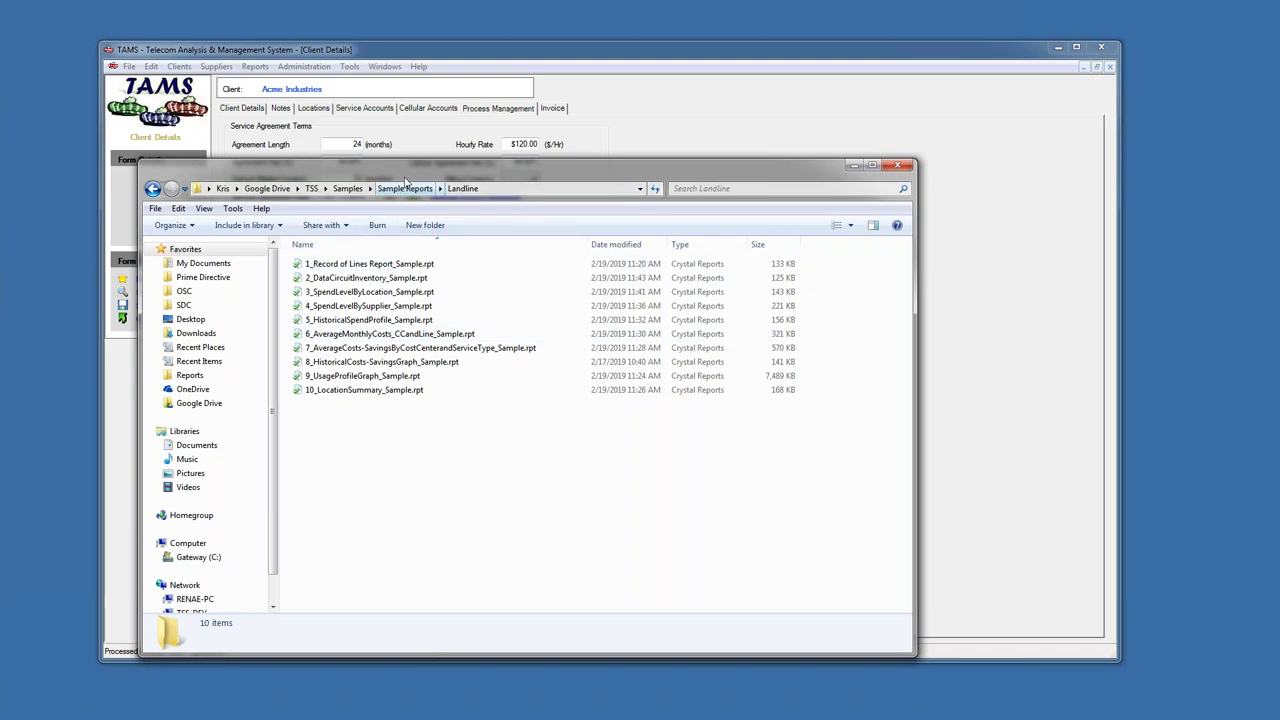
# - Move the Explorer window right off the form and revisit Cellular before reopening Landline
pyautogui.moveTo(410, 180); pyautogui.dragTo(486, 196)
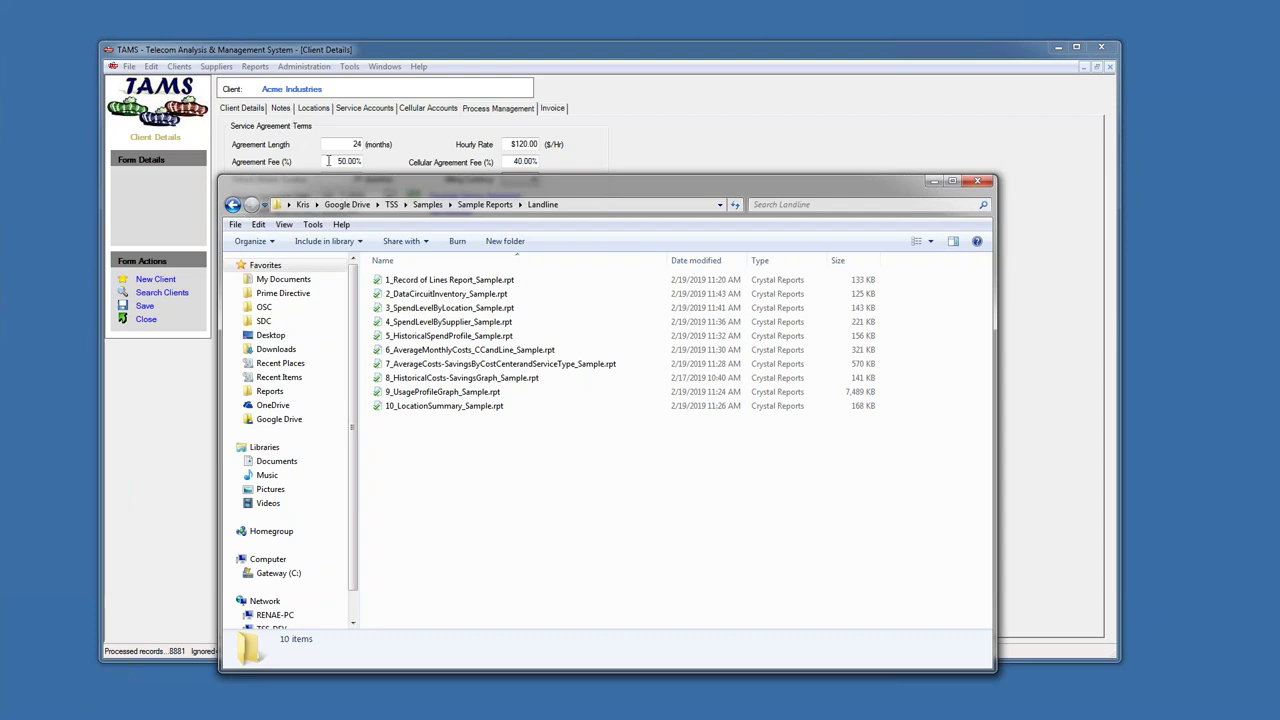
pyautogui.moveTo(330, 185); pyautogui.dragTo(426, 182)
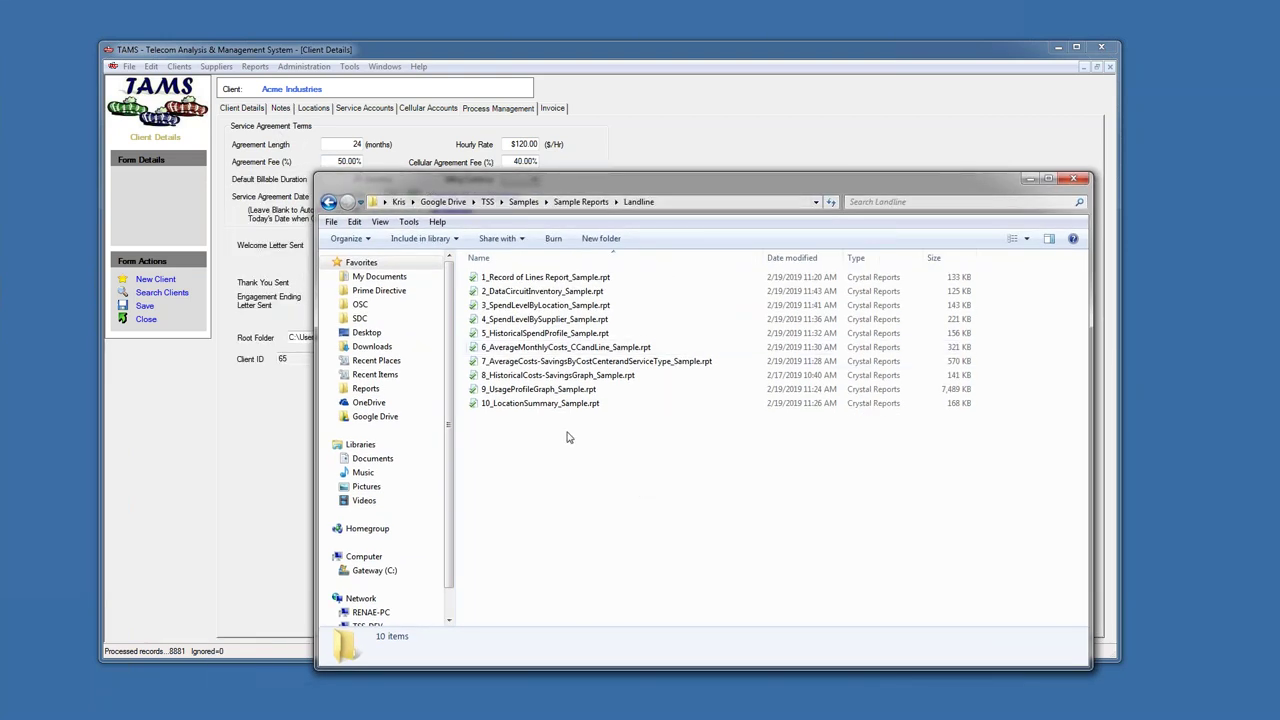
pyautogui.click(580, 202)
pyautogui.doubleClick(514, 277)
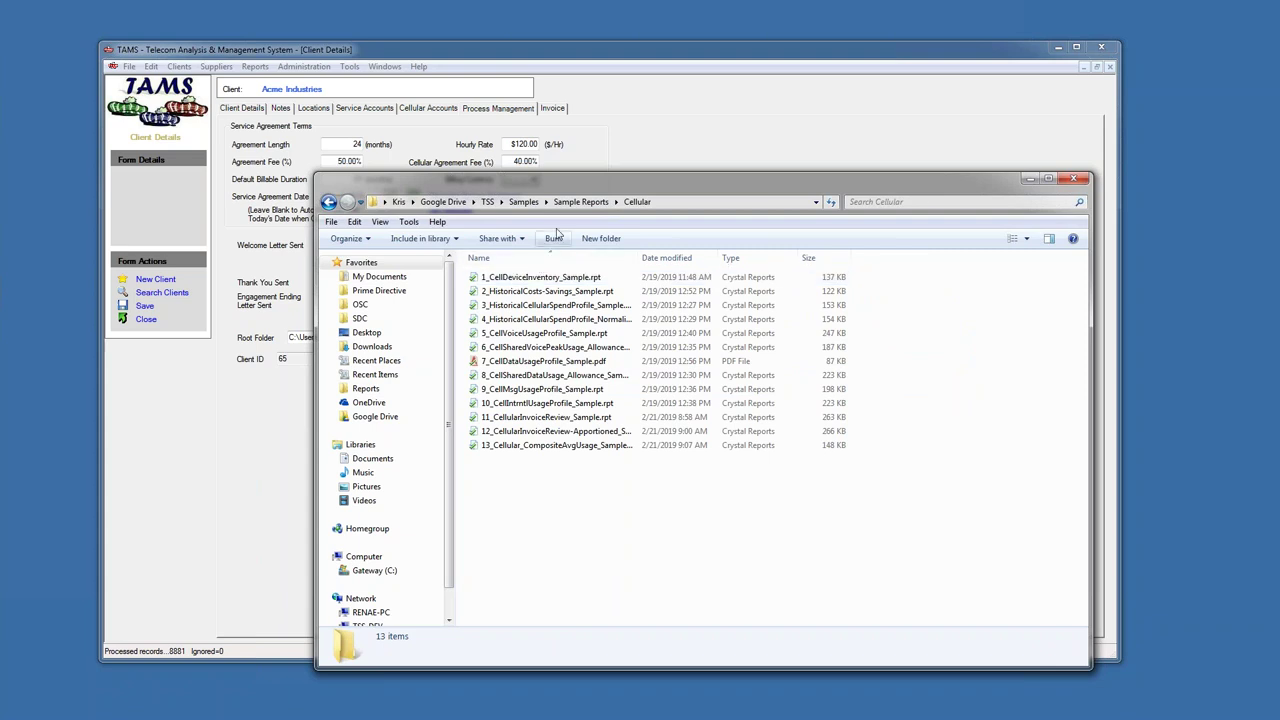
pyautogui.click(565, 203)
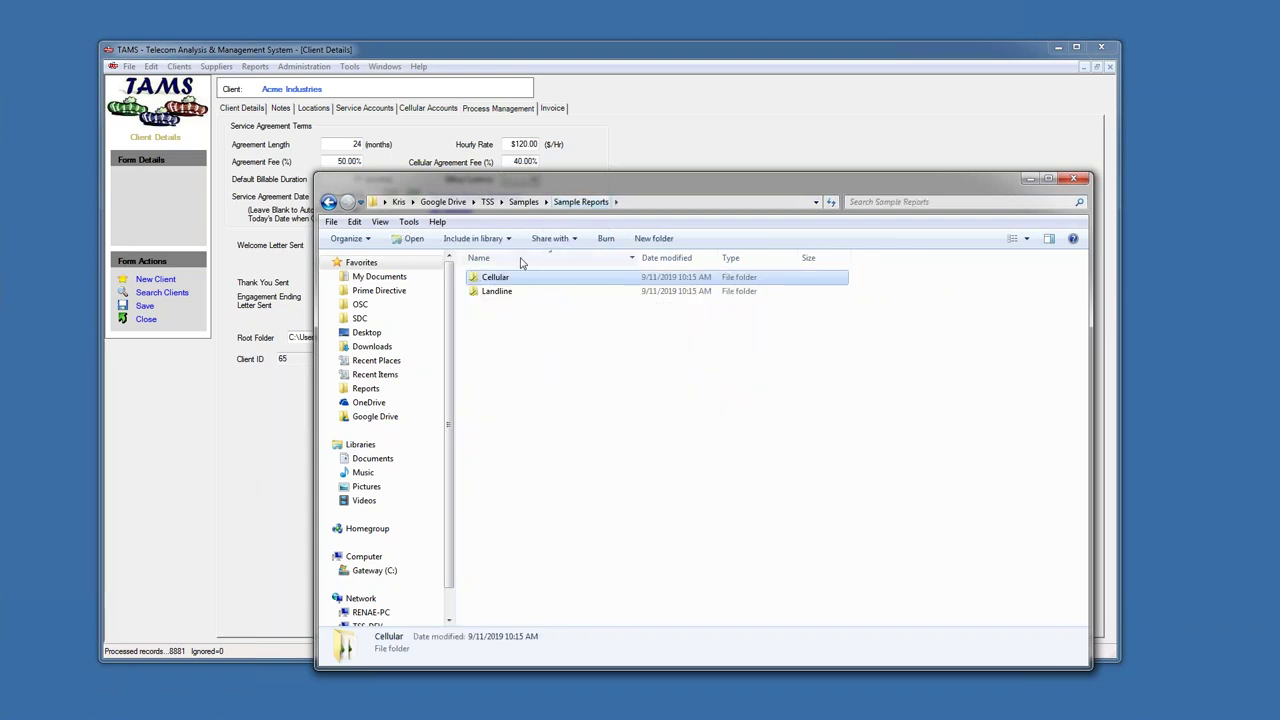
pyautogui.doubleClick(509, 291)
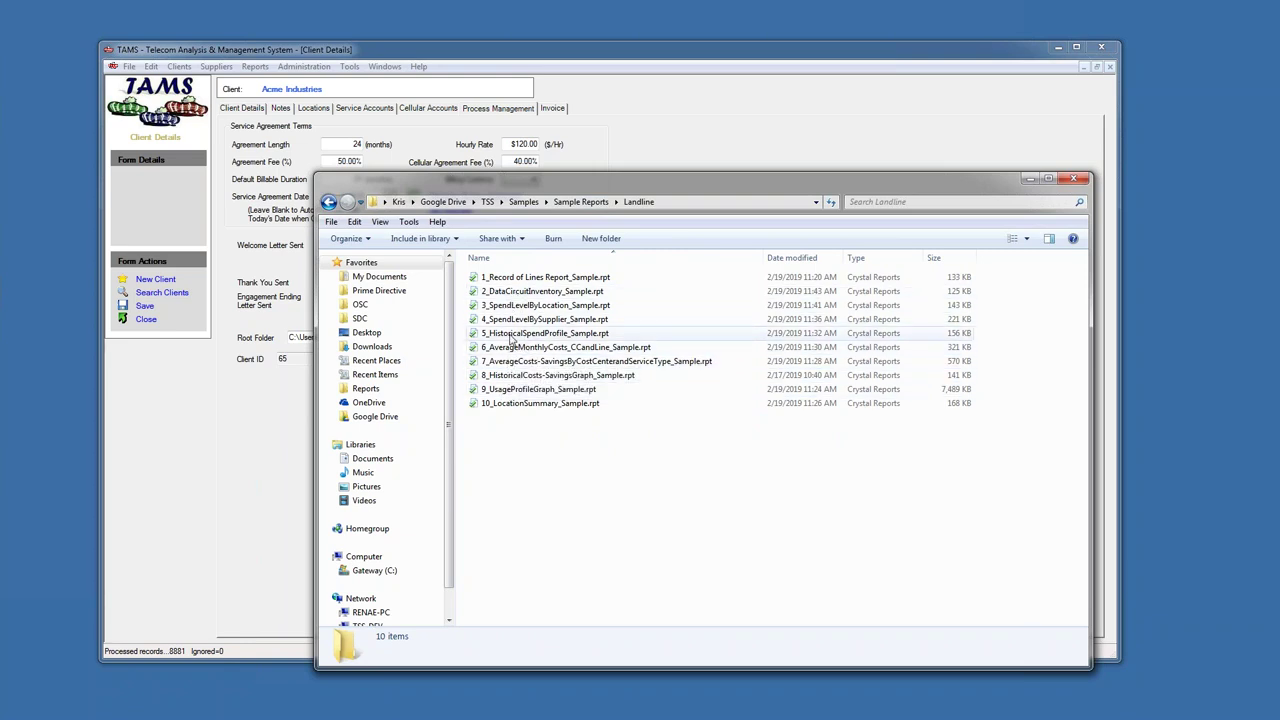
# - Select the 5_HistoricalSpendProfile_Sample.rpt and 10_LocationSummary_Sample.rpt report files
pyautogui.click(510, 336)
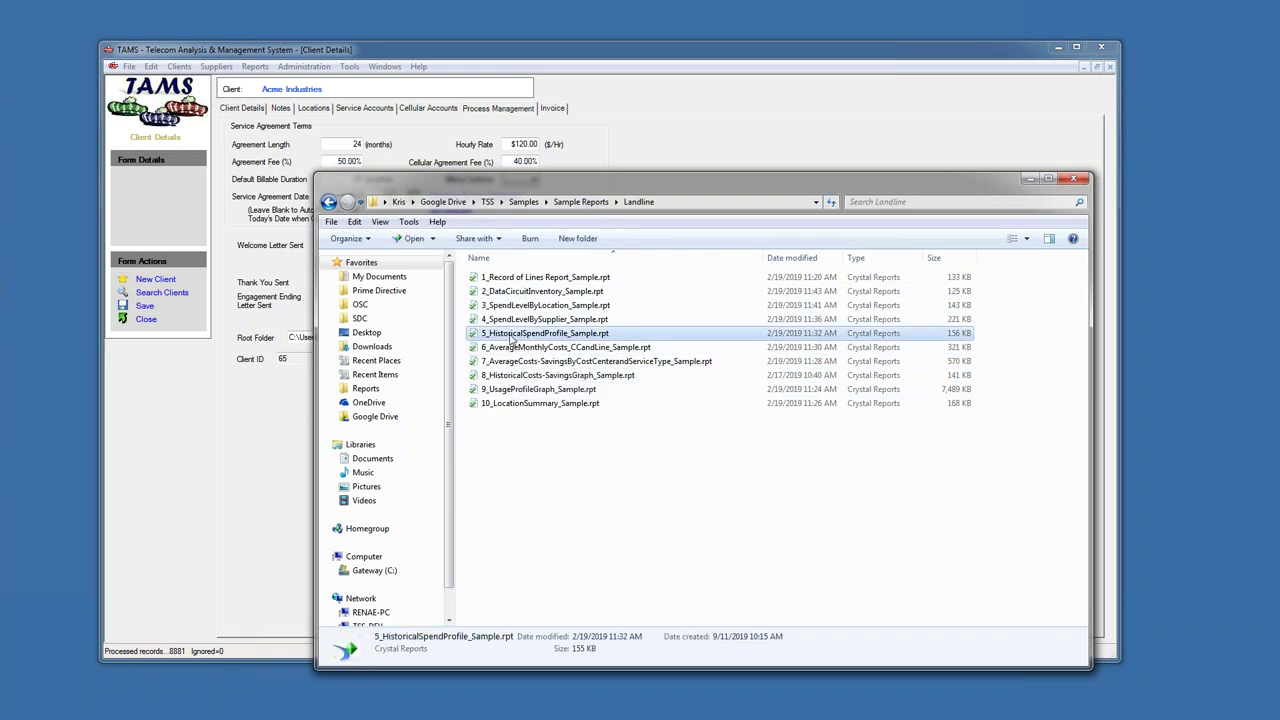
pyautogui.click(495, 404)
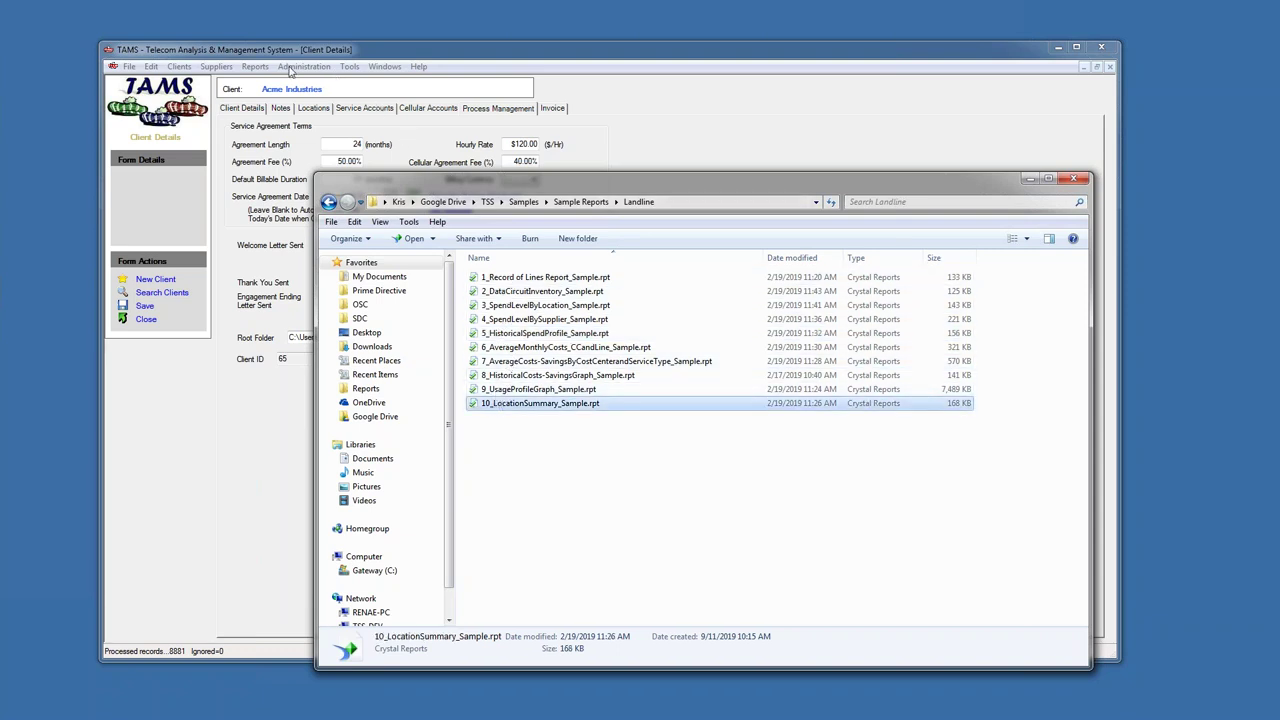
pyautogui.click(255, 66)
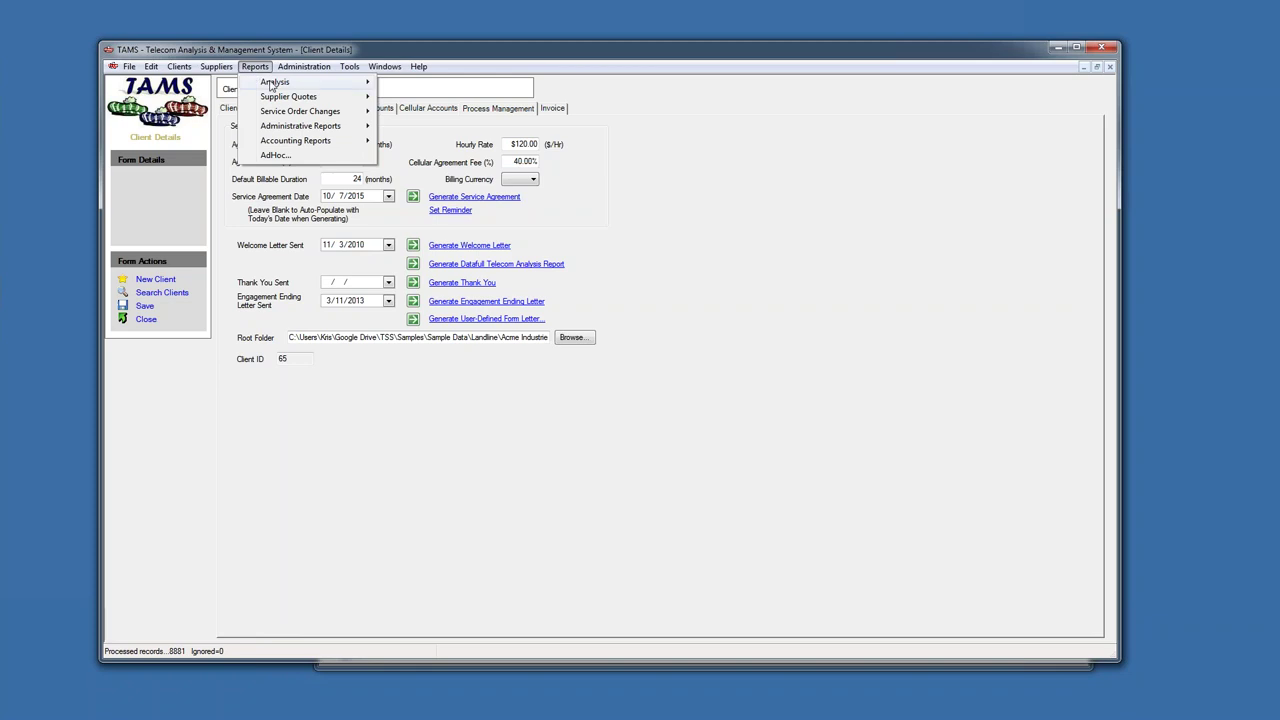
# - Choose Accounting Reports > Landline > Average Current Costs By CC/Line from the Reports menu
pyautogui.moveTo(272, 84)
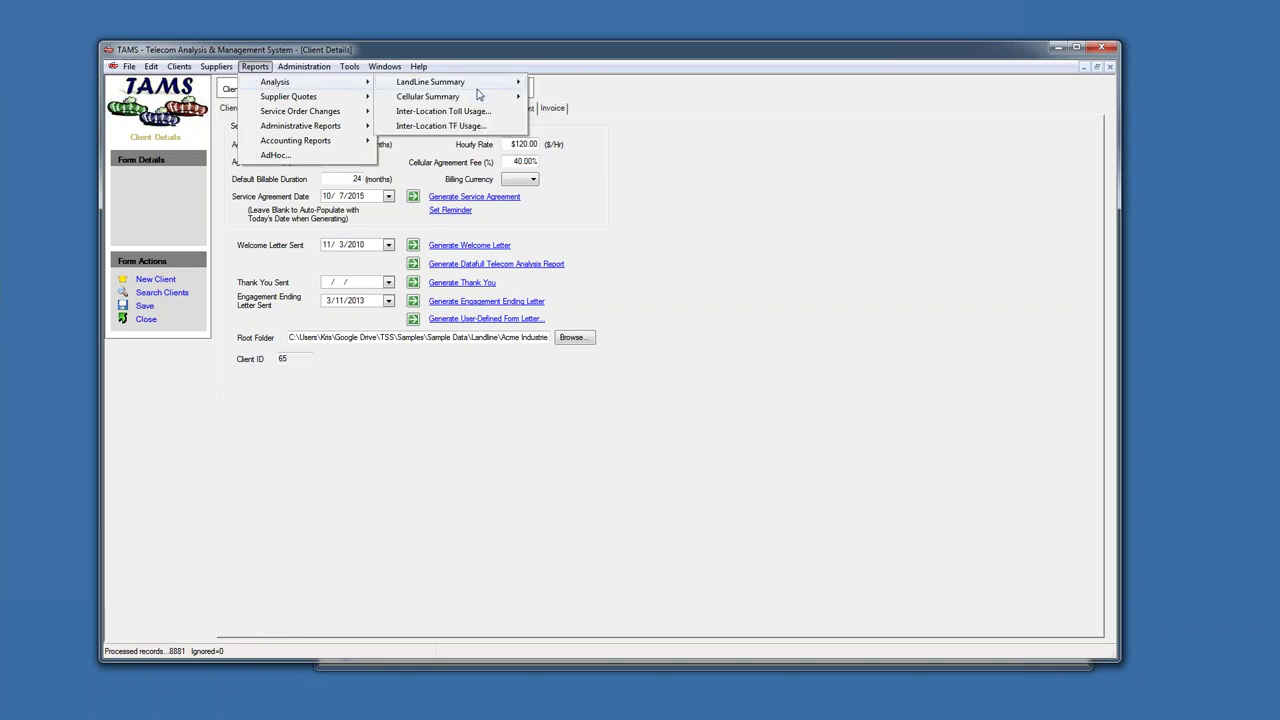
pyautogui.moveTo(480, 88)
pyautogui.moveTo(330, 140)
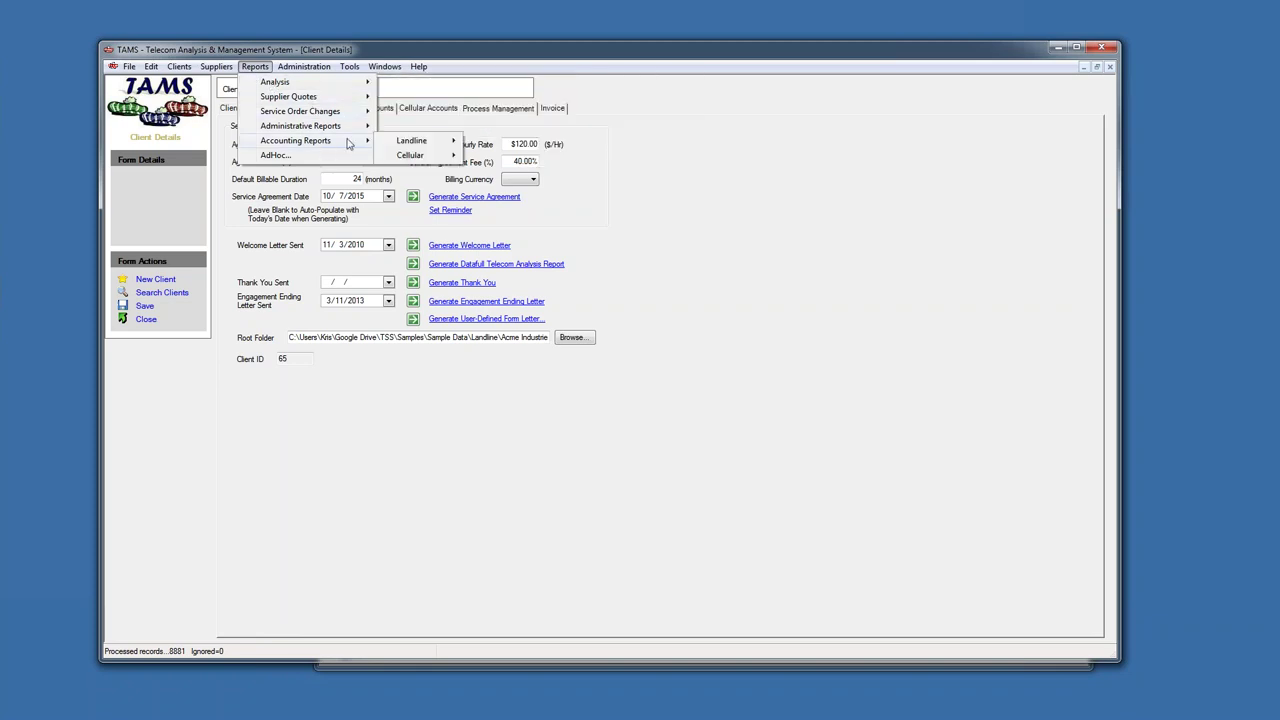
pyautogui.moveTo(452, 142)
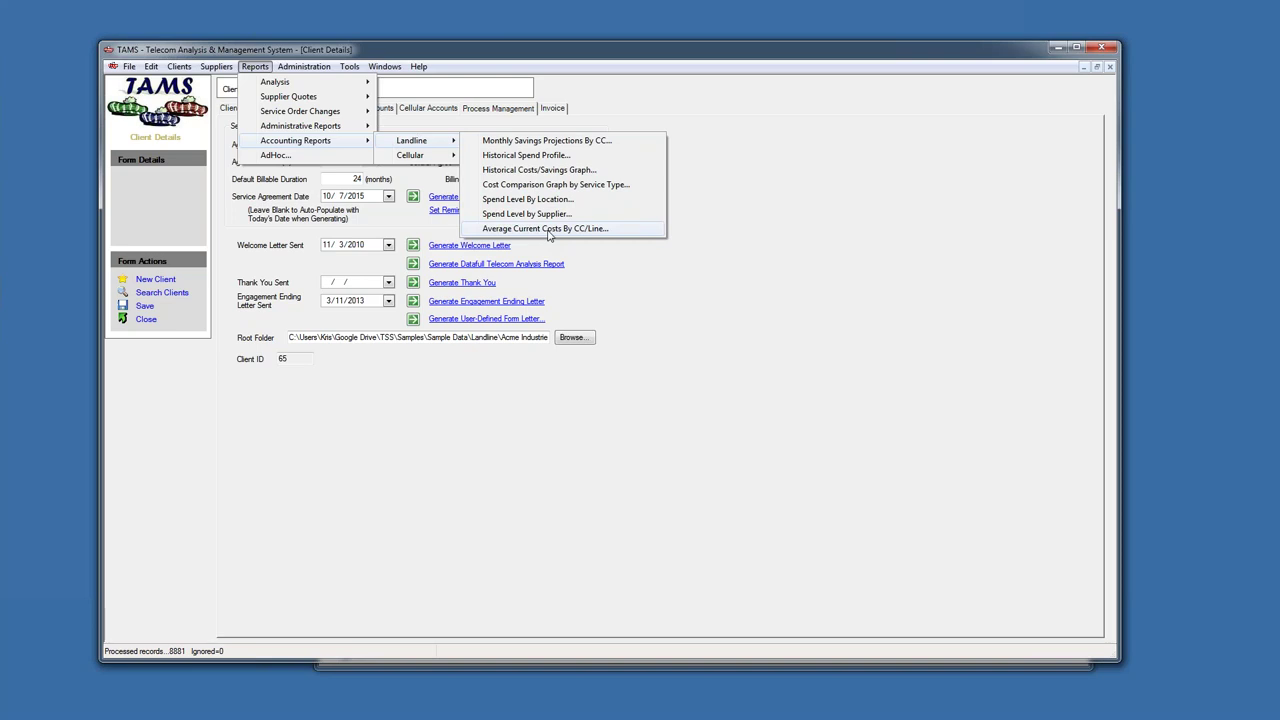
pyautogui.click(548, 229)
# - Run it for Acme Industries, most recent 1 cycle, as of 2014, excluding deleted items
pyautogui.doubleClick(484, 238)
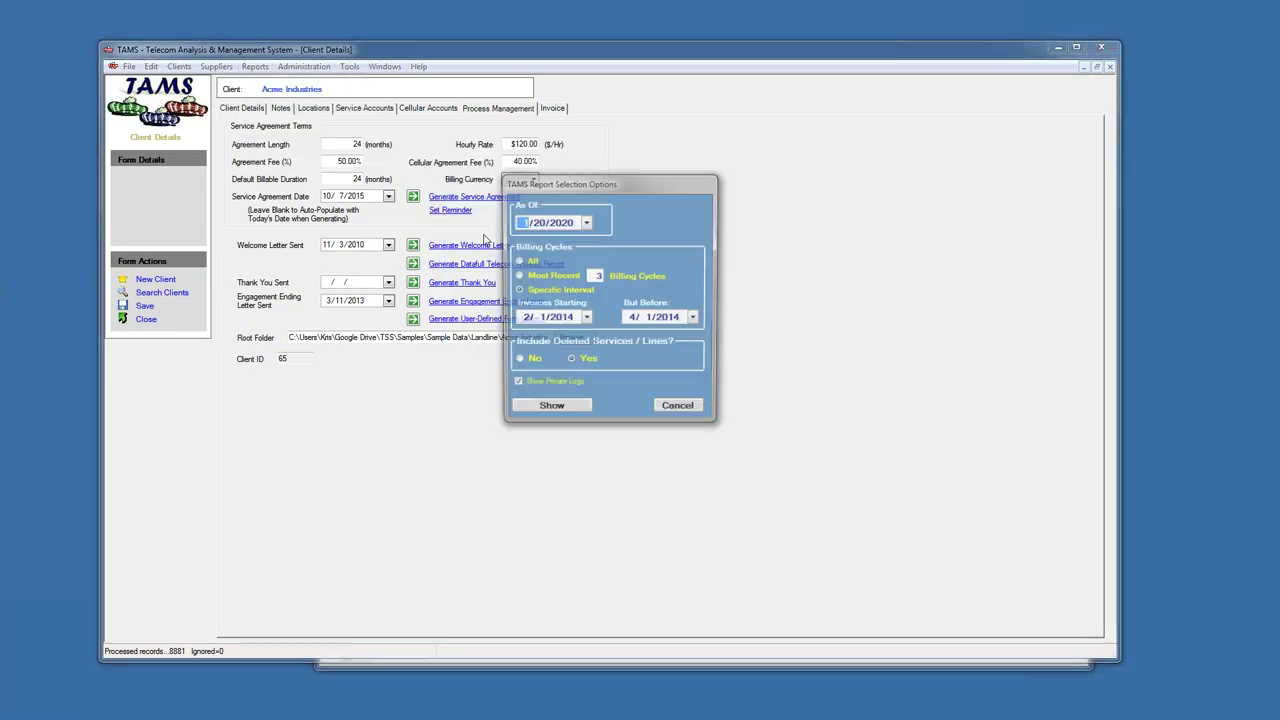
pyautogui.click(517, 276)
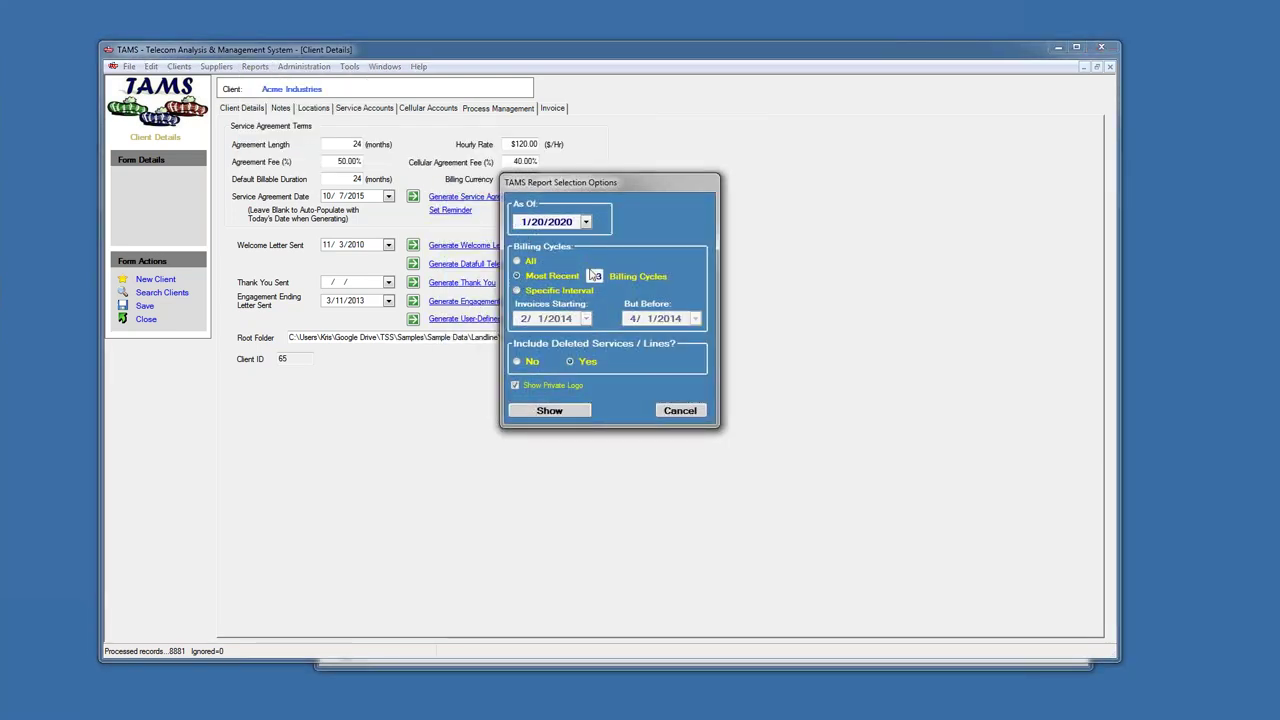
pyautogui.write('1')
pyautogui.click(563, 222)
pyautogui.write('2014')
pyautogui.click(517, 362)
pyautogui.click(552, 410)
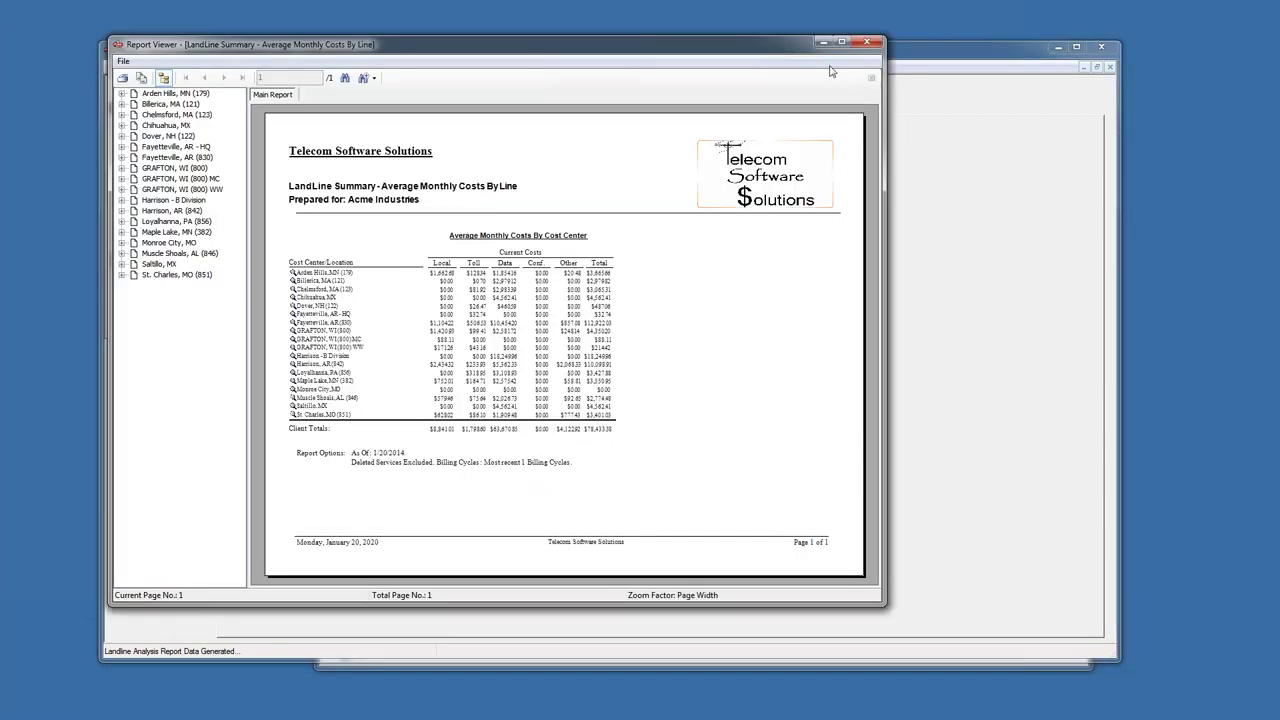
# - Maximize the viewer, drill into Fayetteville, AR (830) and its OneNet BTN (LD) line, then return to Main Report
pyautogui.click(843, 44)
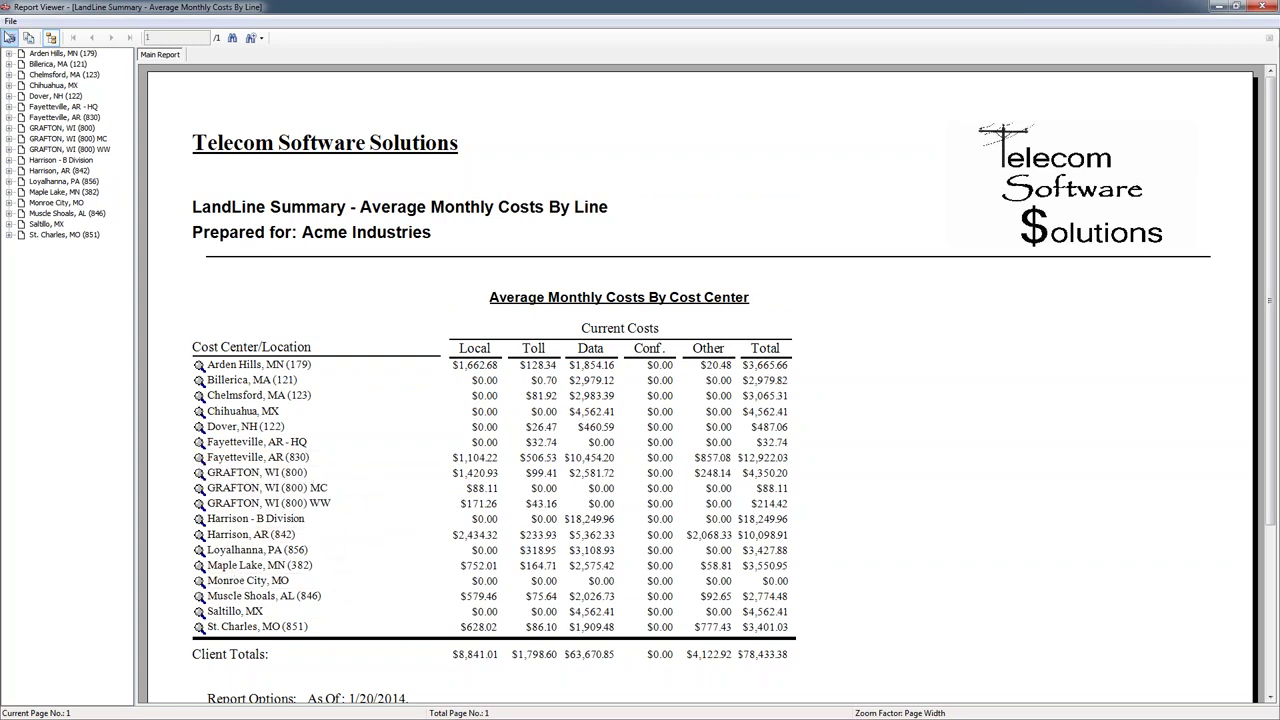
pyautogui.click(199, 550)
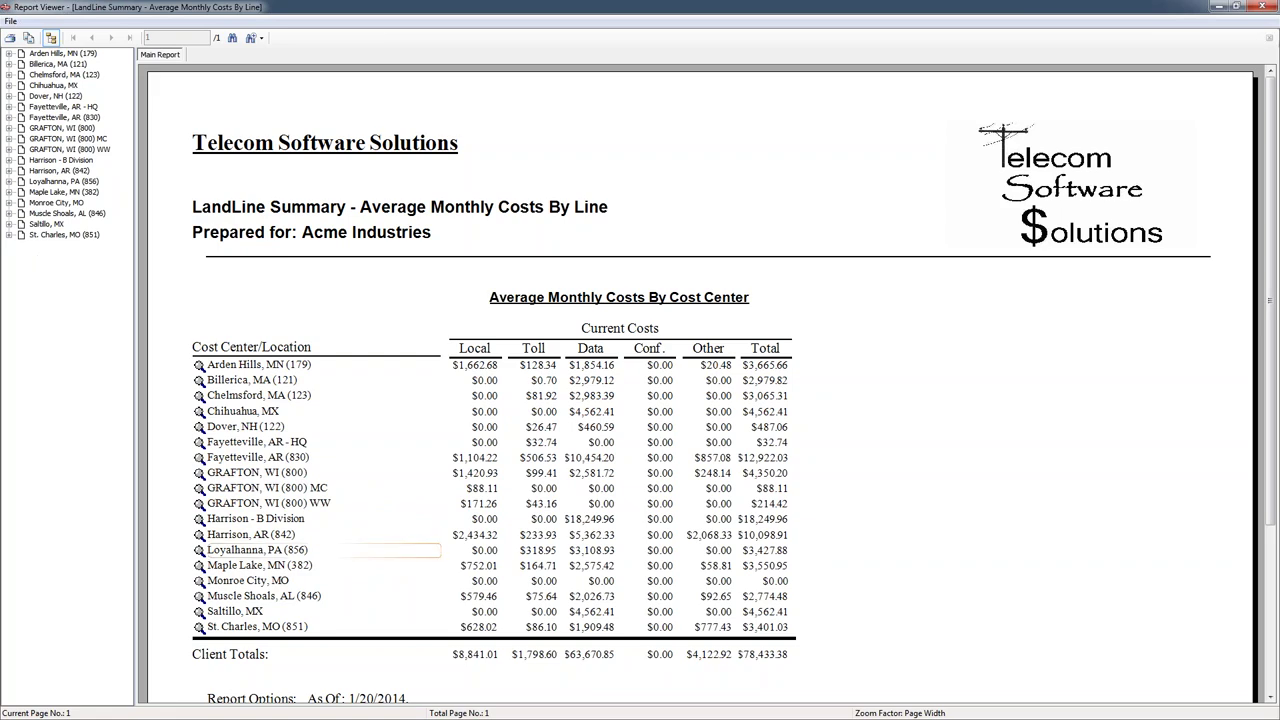
pyautogui.doubleClick(199, 459)
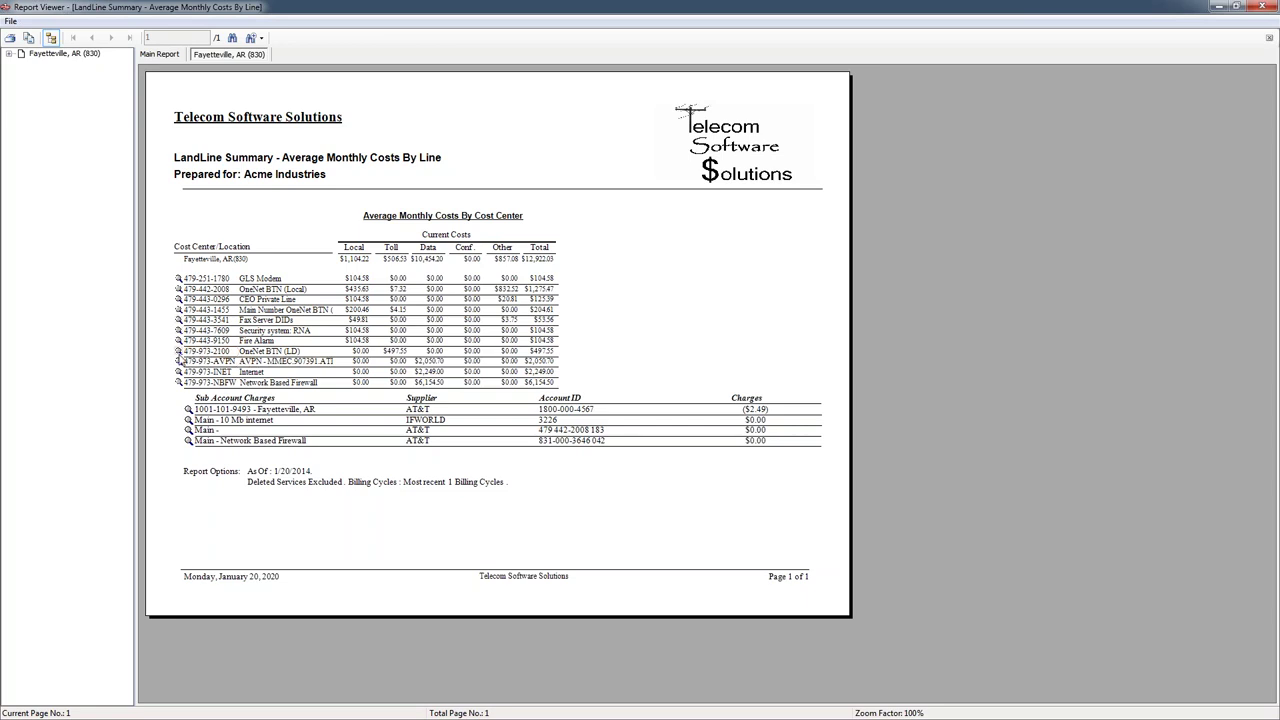
pyautogui.click(179, 351)
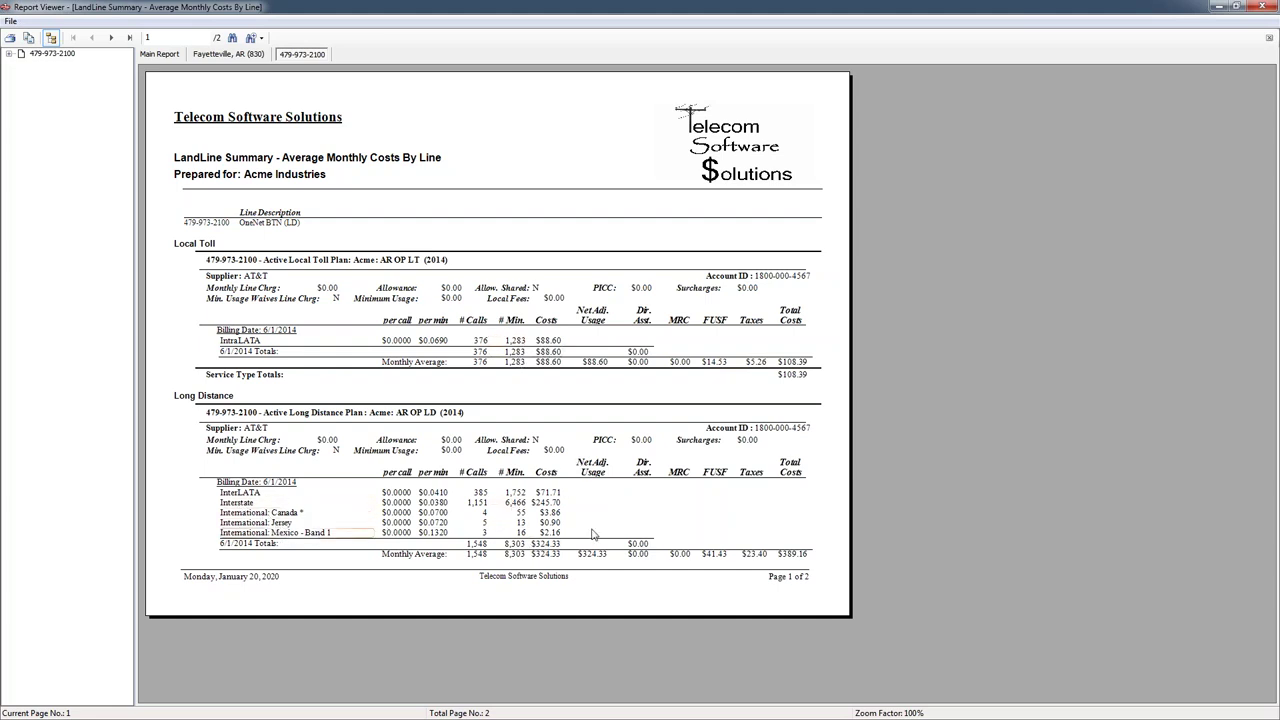
pyautogui.click(160, 55)
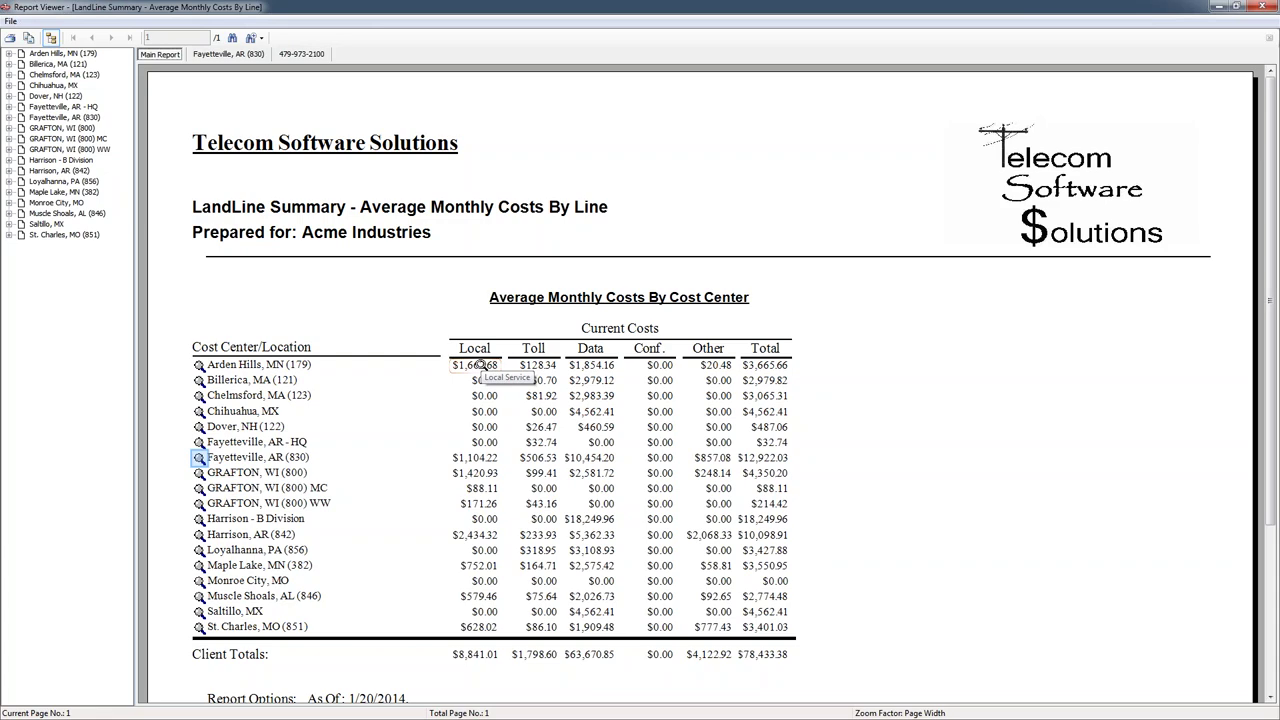
pyautogui.click(238, 55)
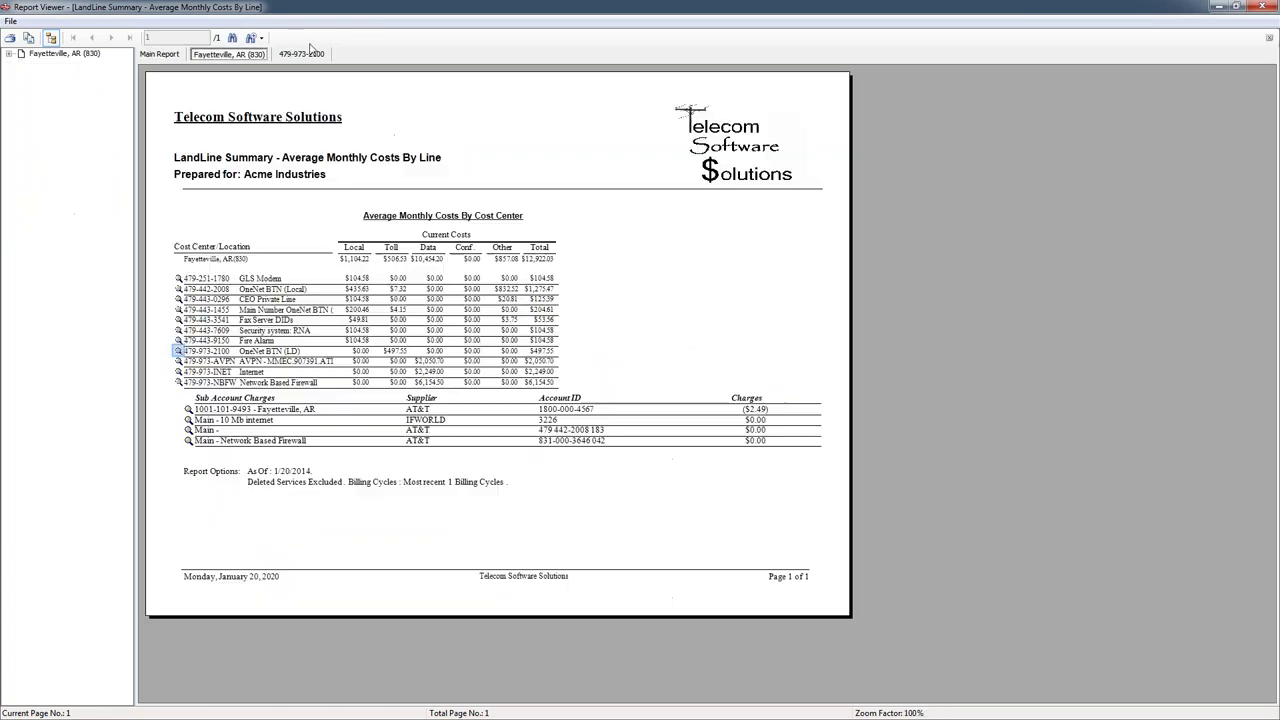
pyautogui.click(305, 54)
pyautogui.click(160, 54)
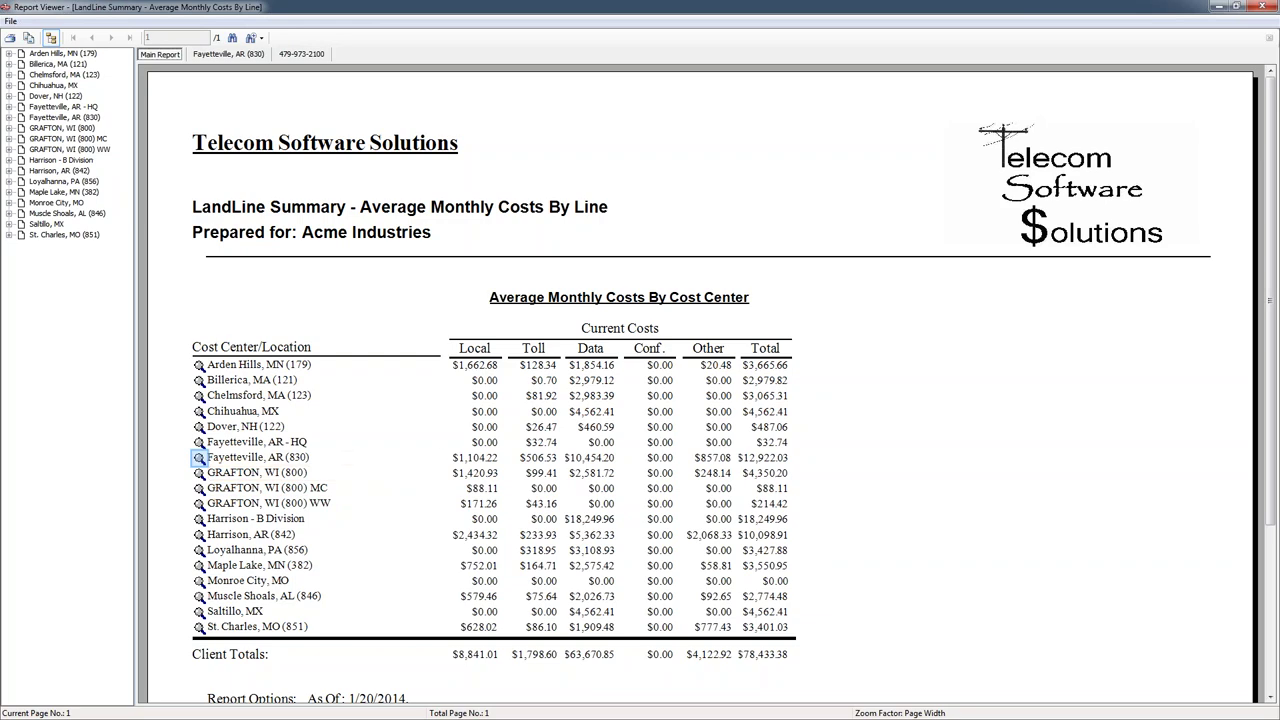
pyautogui.click(238, 55)
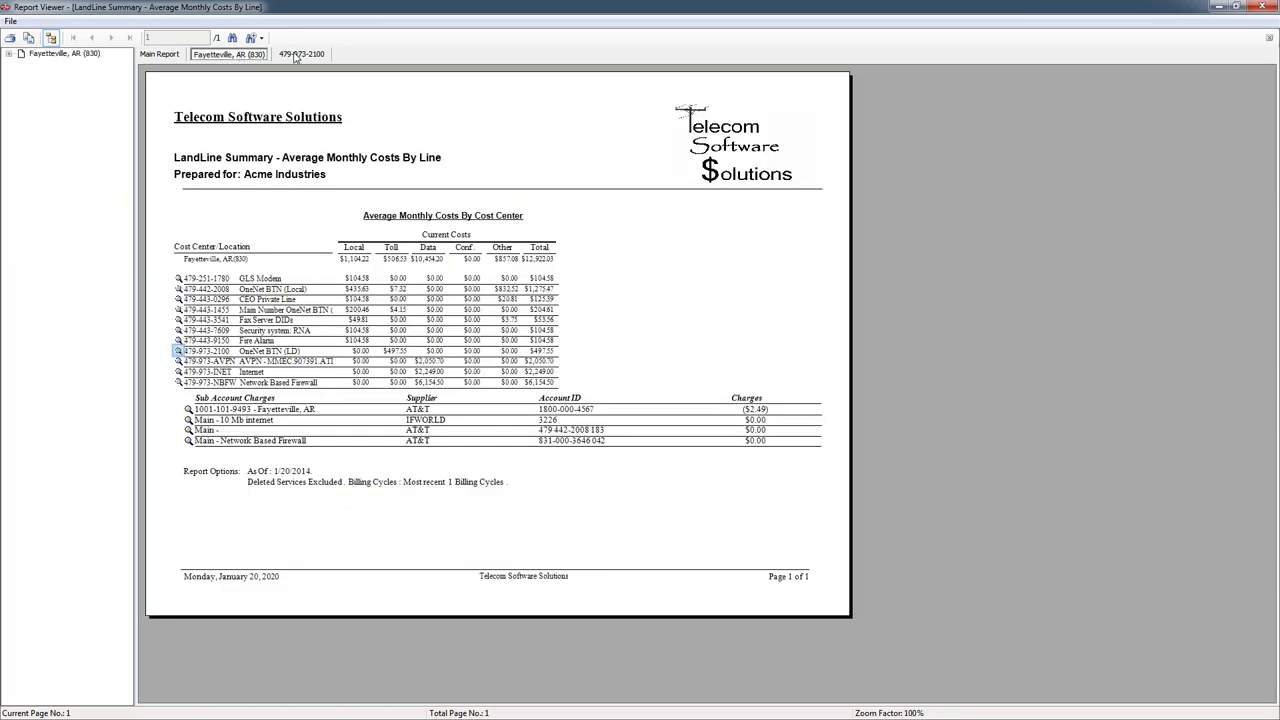
pyautogui.click(296, 56)
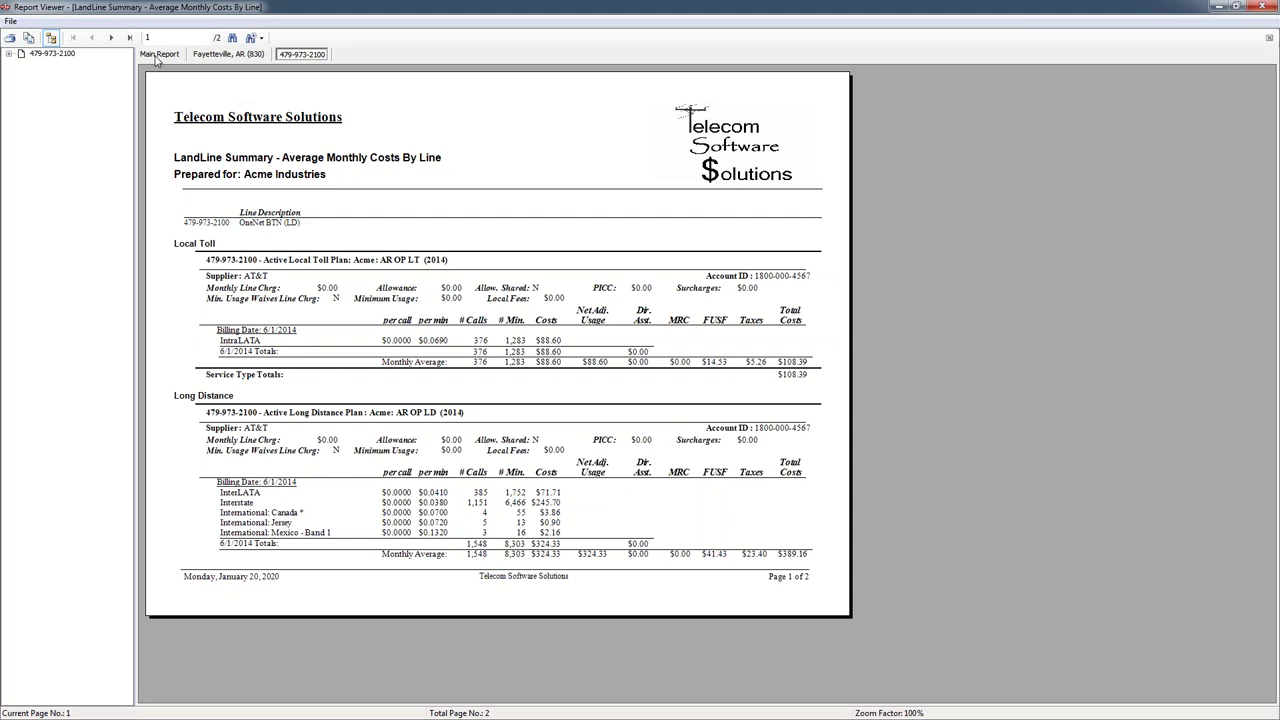
pyautogui.click(157, 57)
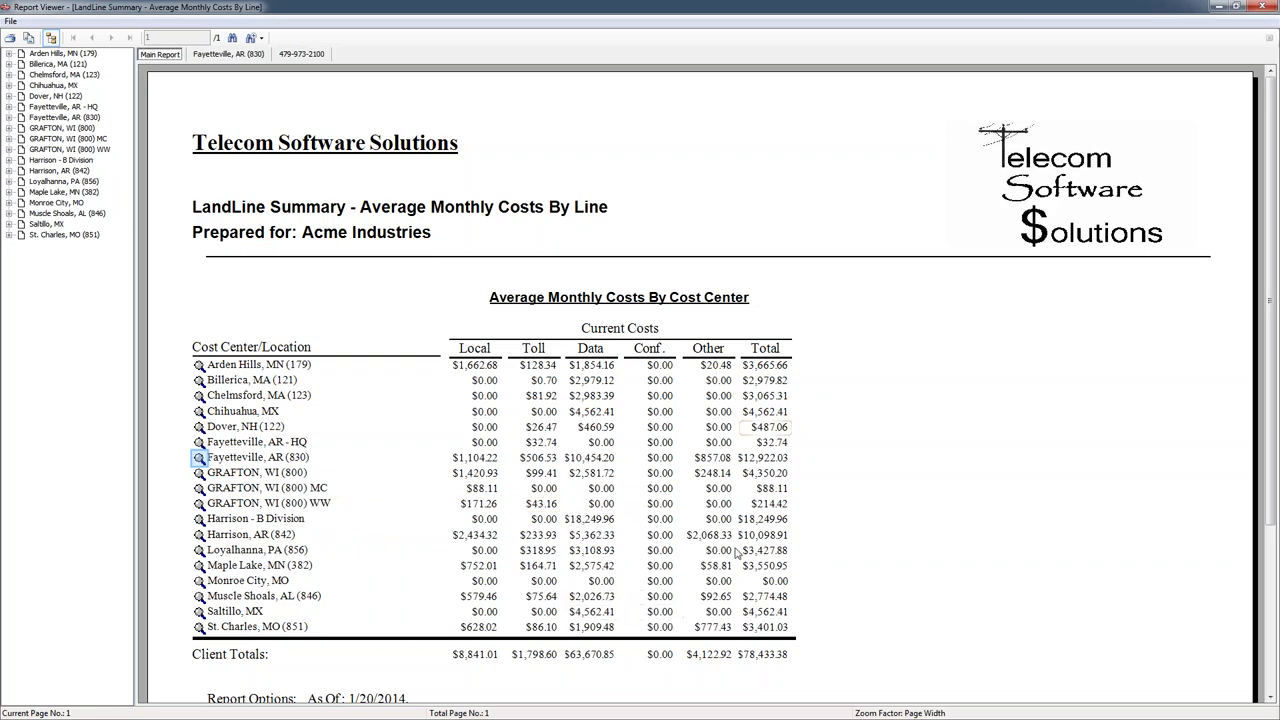
pyautogui.click(302, 54)
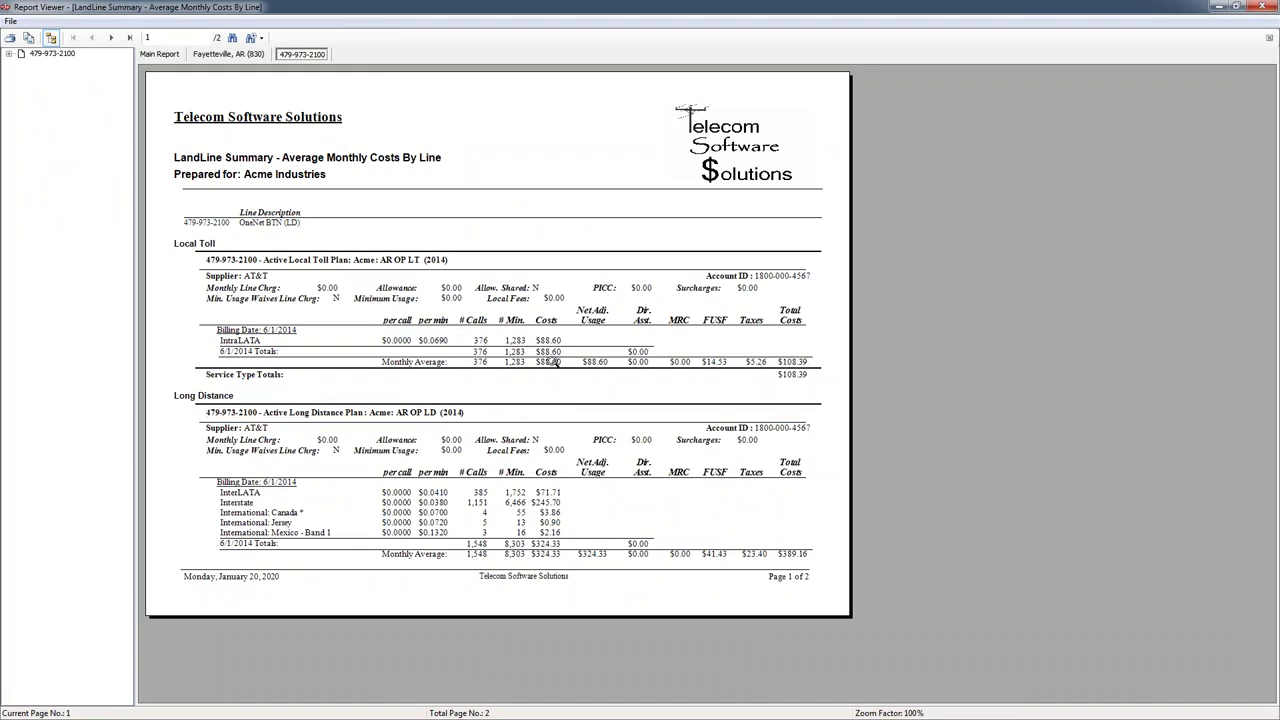
pyautogui.click(215, 54)
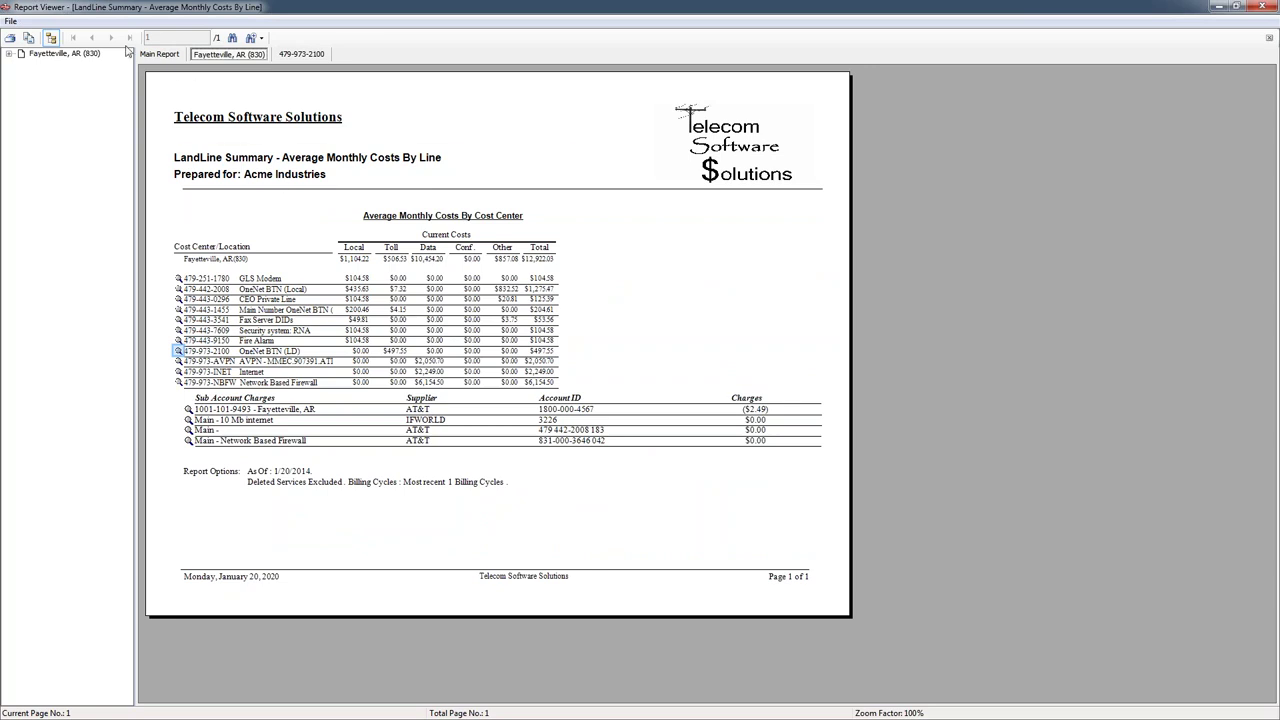
pyautogui.click(155, 55)
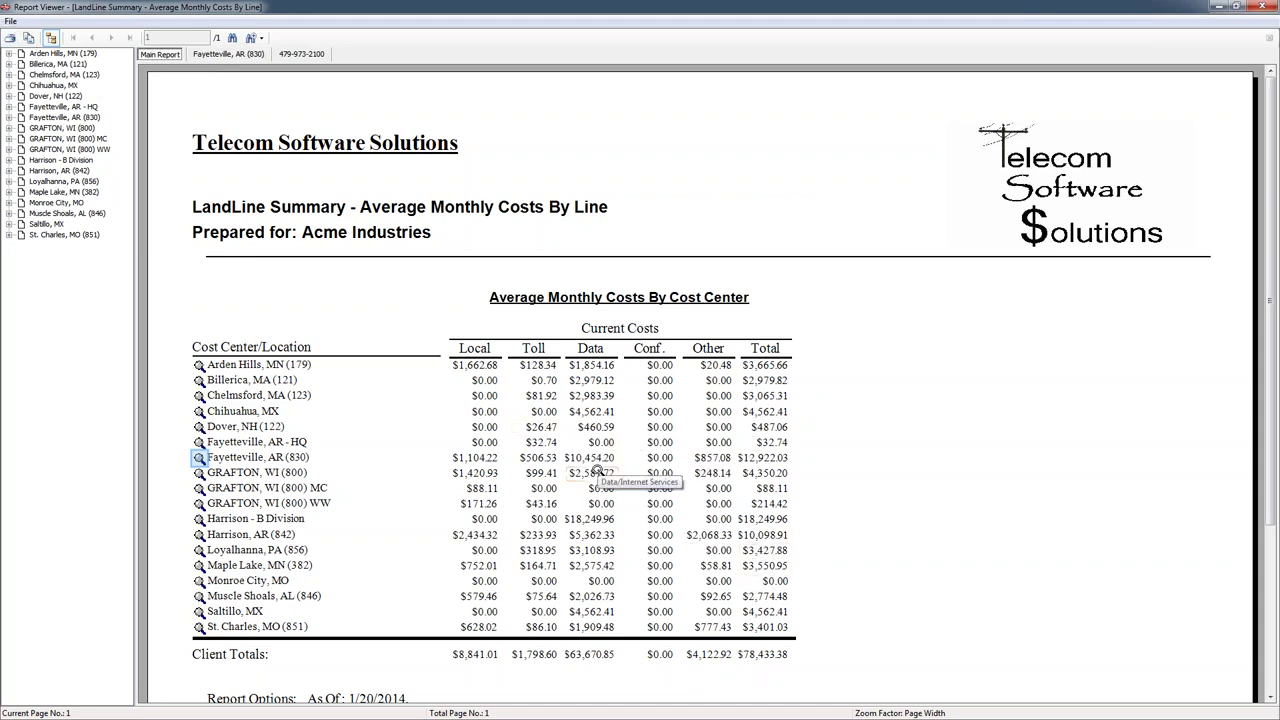
pyautogui.click(1265, 8)
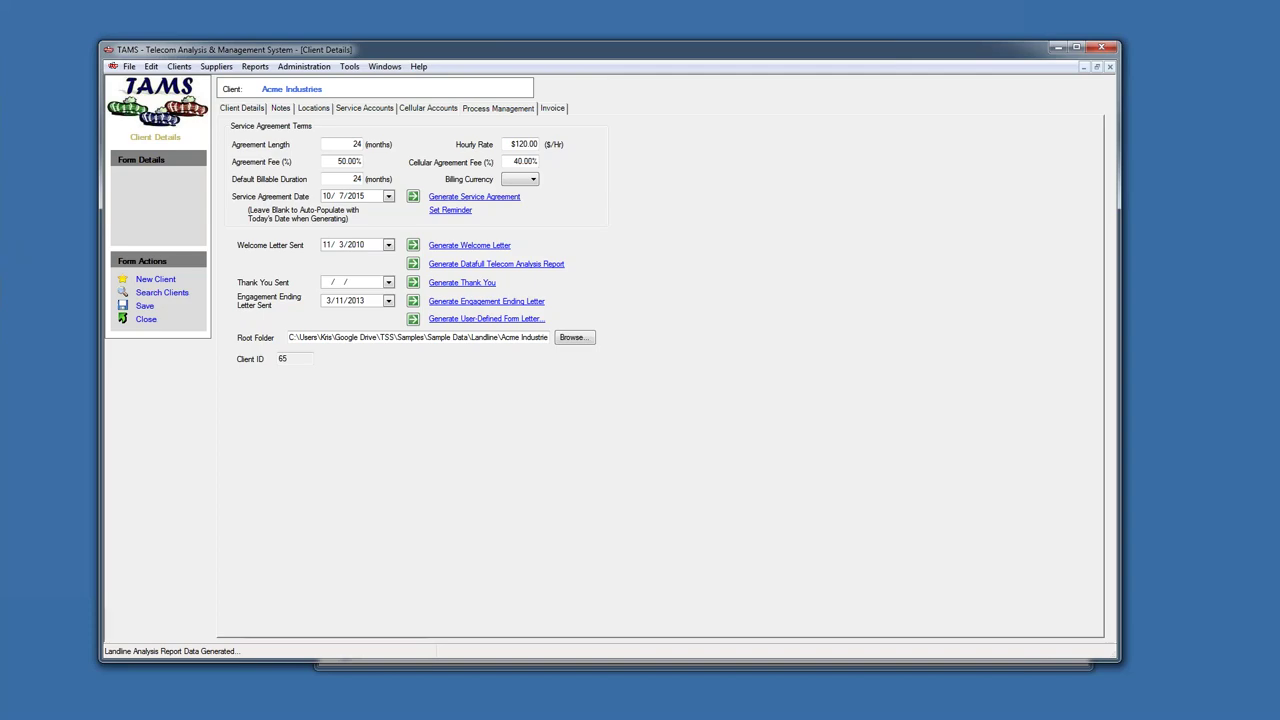
# - Alt+Tab to Word, scroll through the Demo Agenda2 agenda, then bring the TAMS Client Details back forward
pyautogui.hotkey('alt', 'Tab')
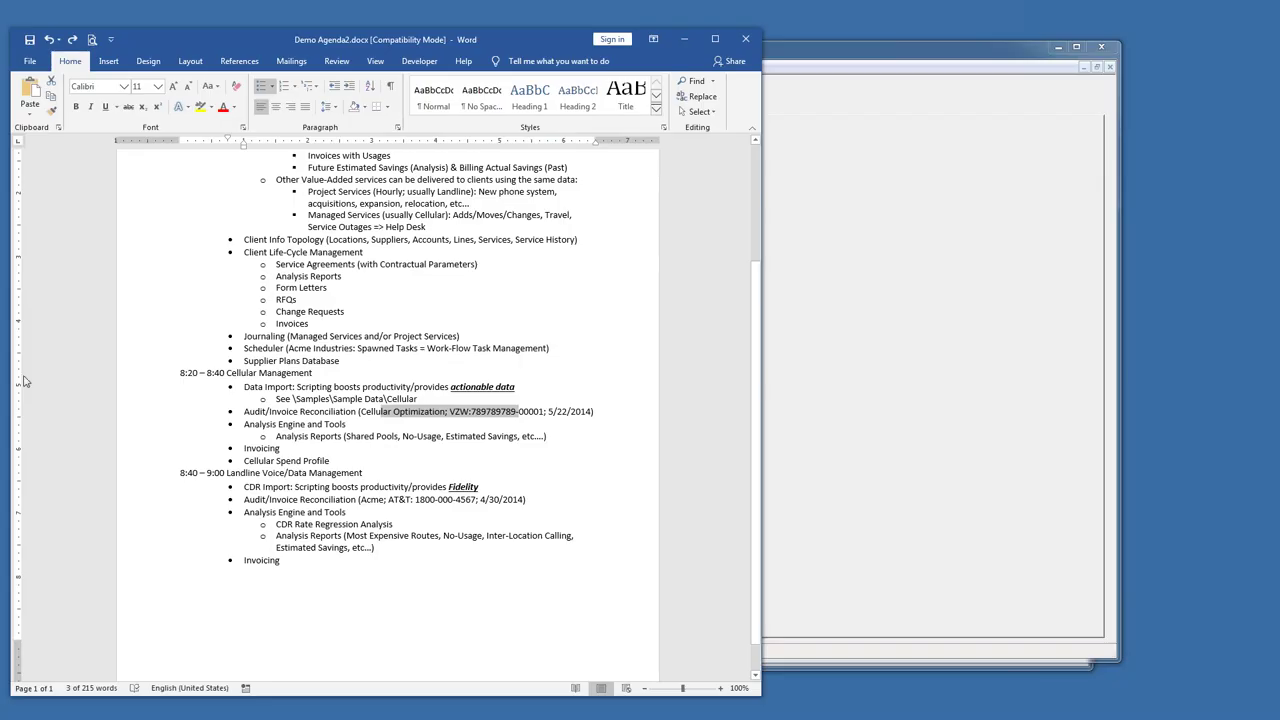
pyautogui.click(298, 560)
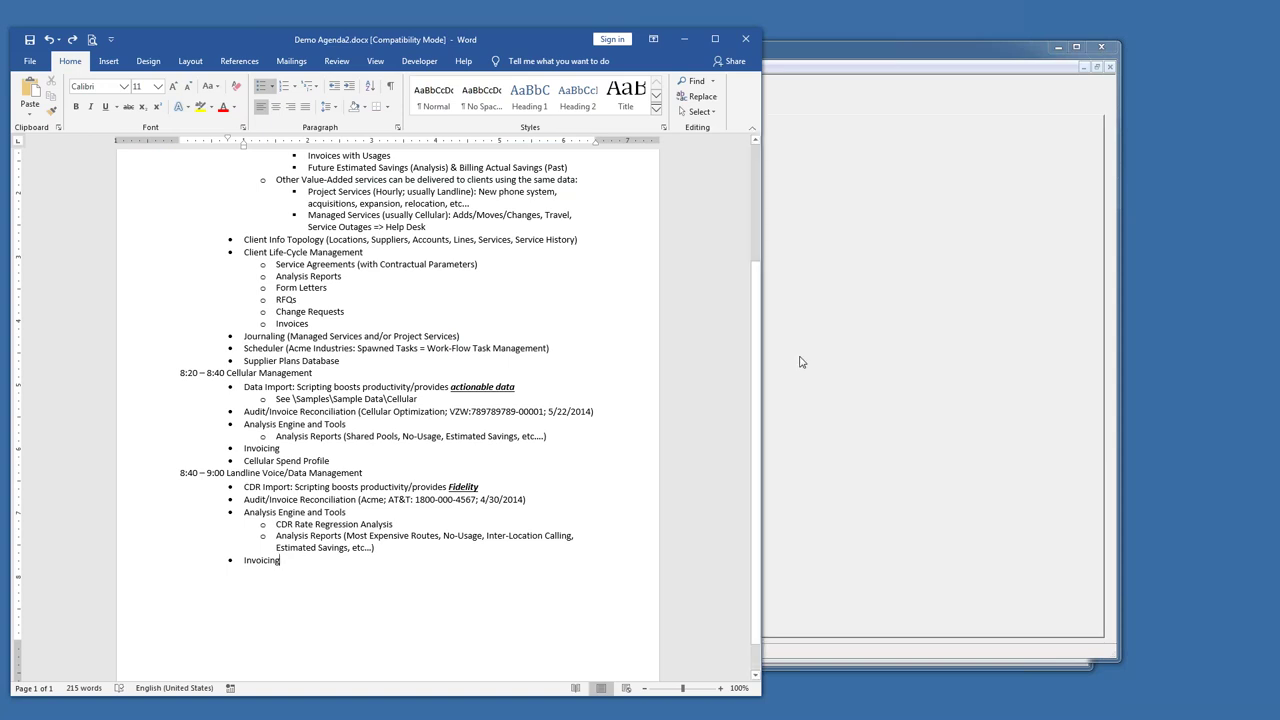
pyautogui.scroll(4, 758, 467)
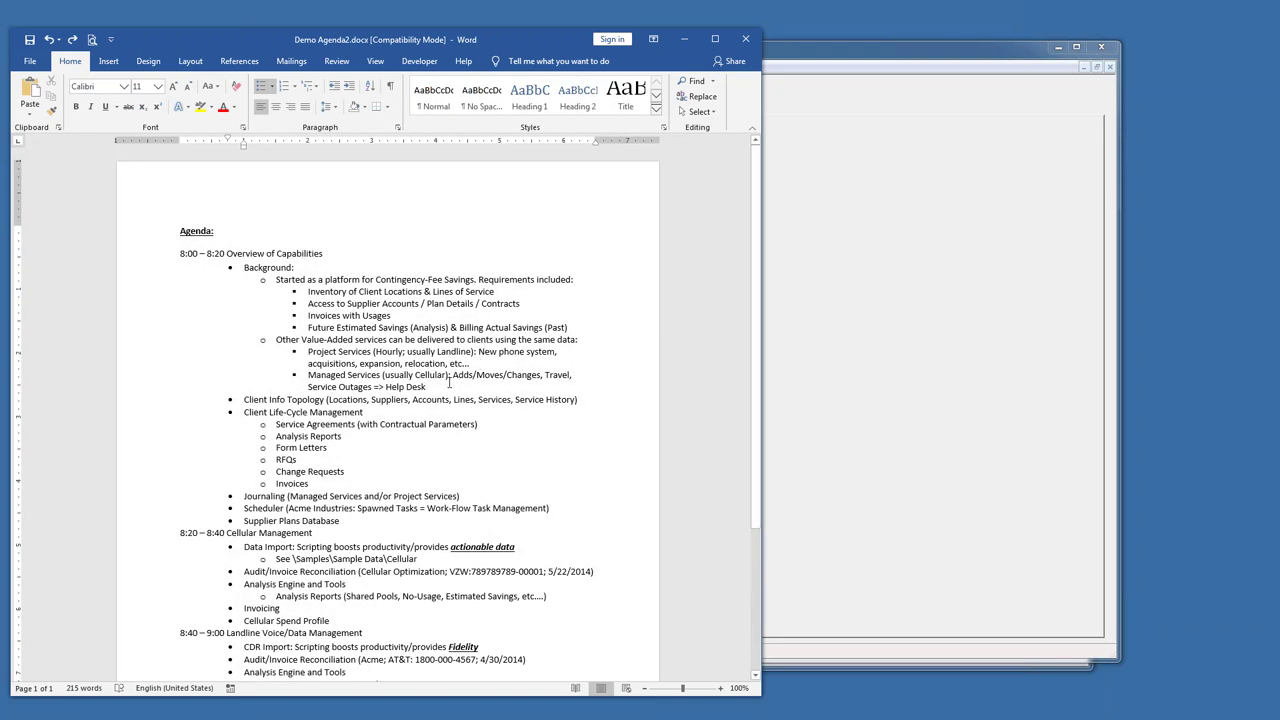
pyautogui.scroll(-1, 449, 382)
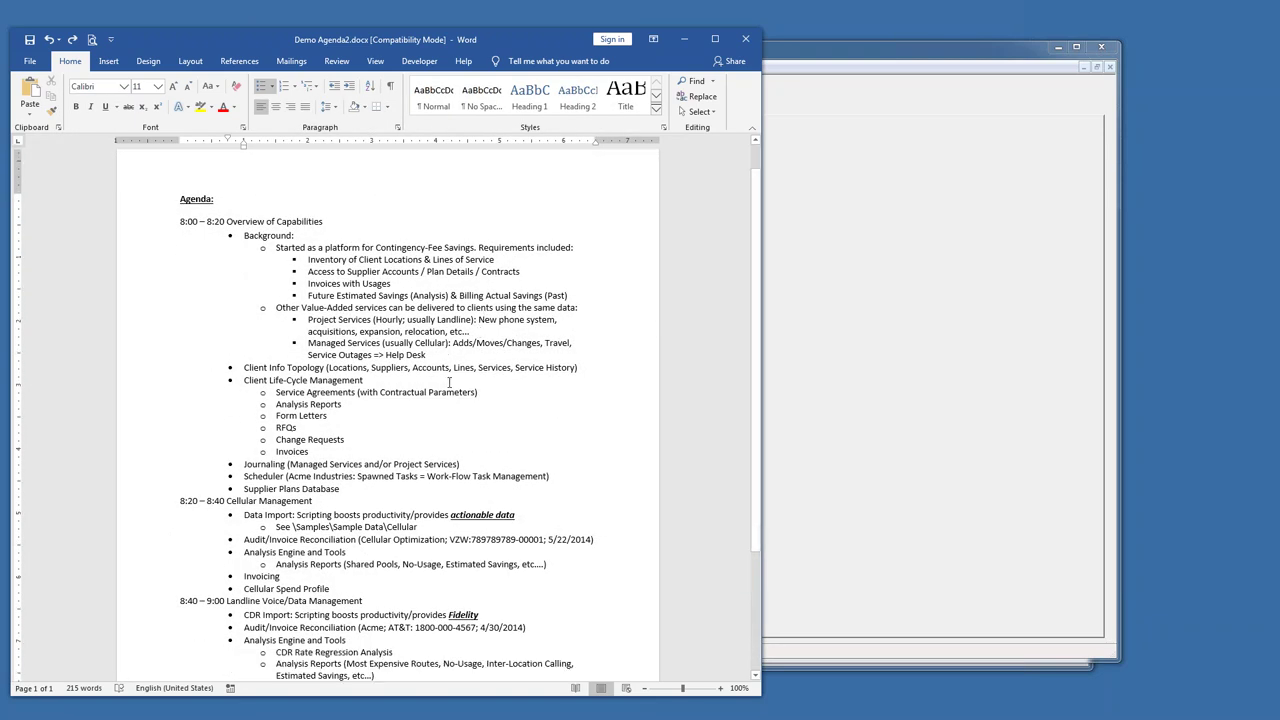
pyautogui.scroll(-2, 452, 380)
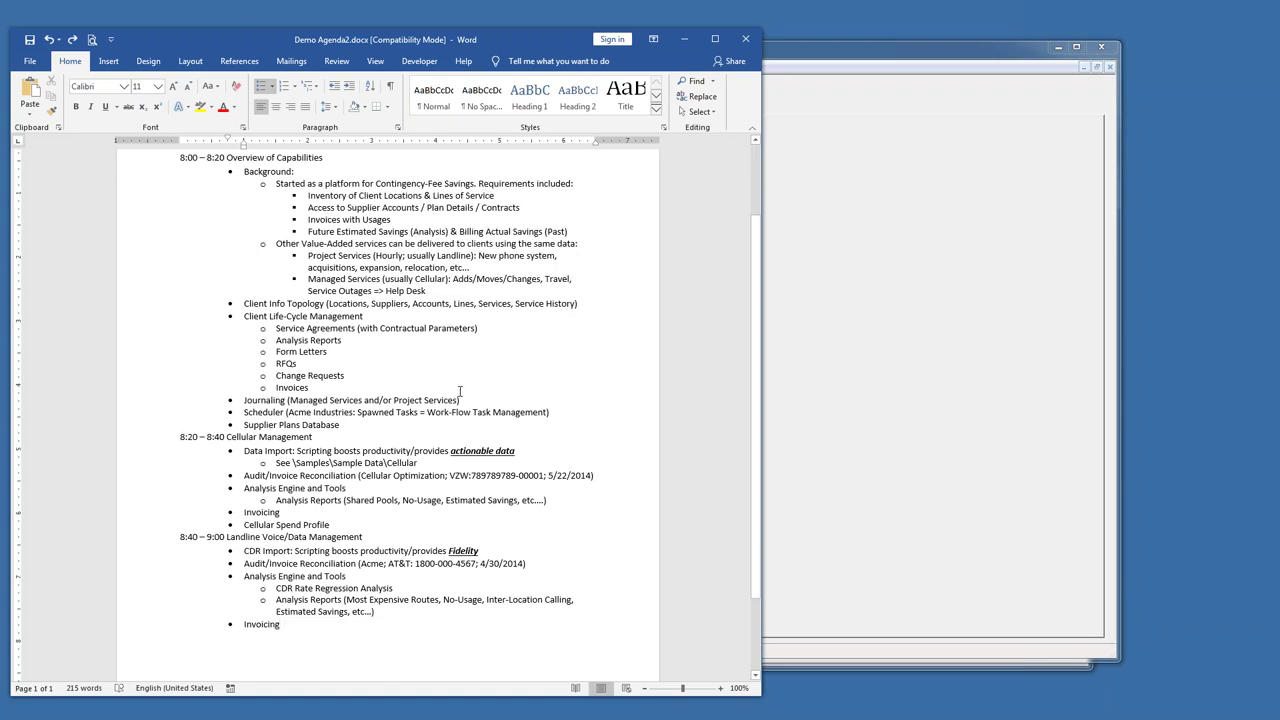
pyautogui.scroll(1, 458, 390)
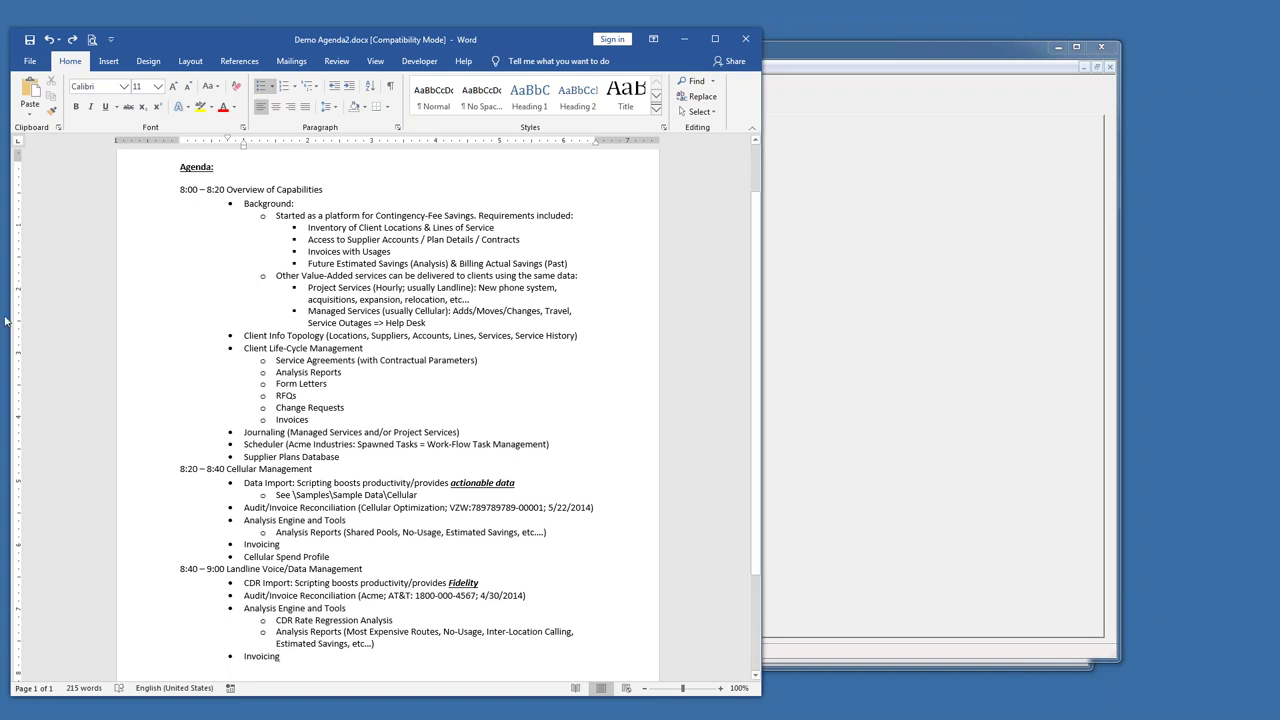
pyautogui.moveTo(344, 43); pyautogui.dragTo(362, 38)
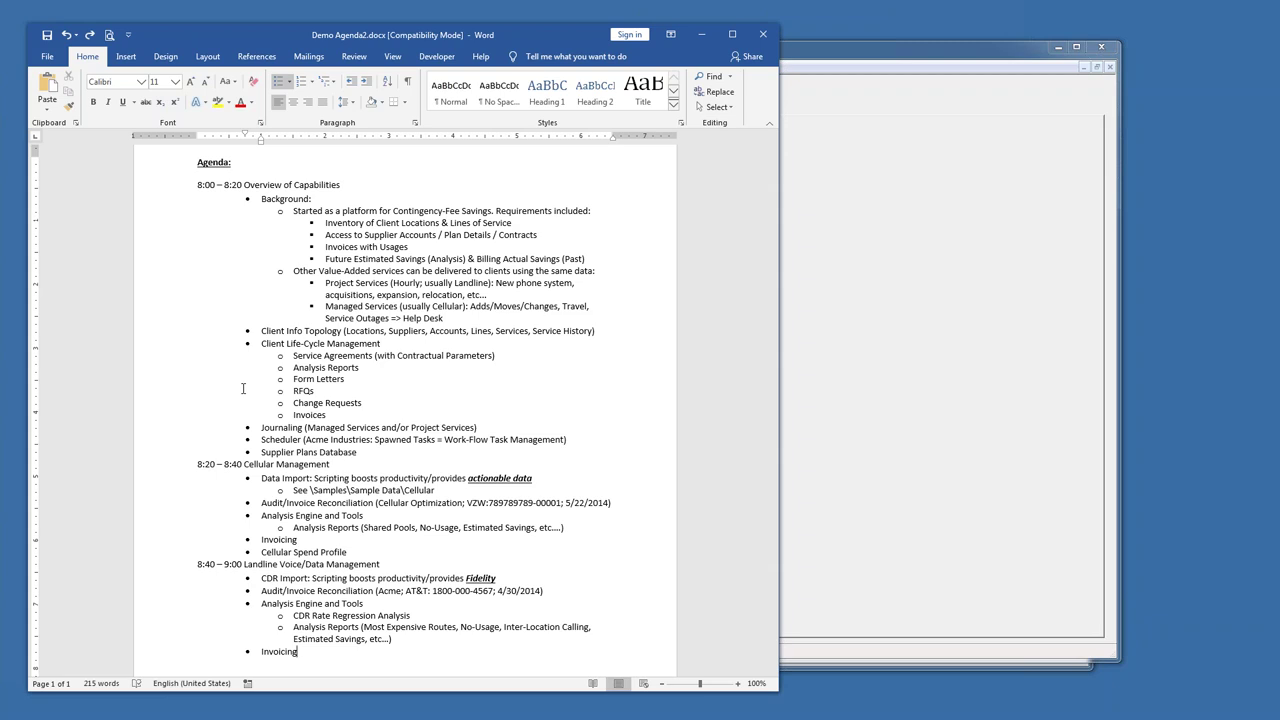
pyautogui.click(790, 56)
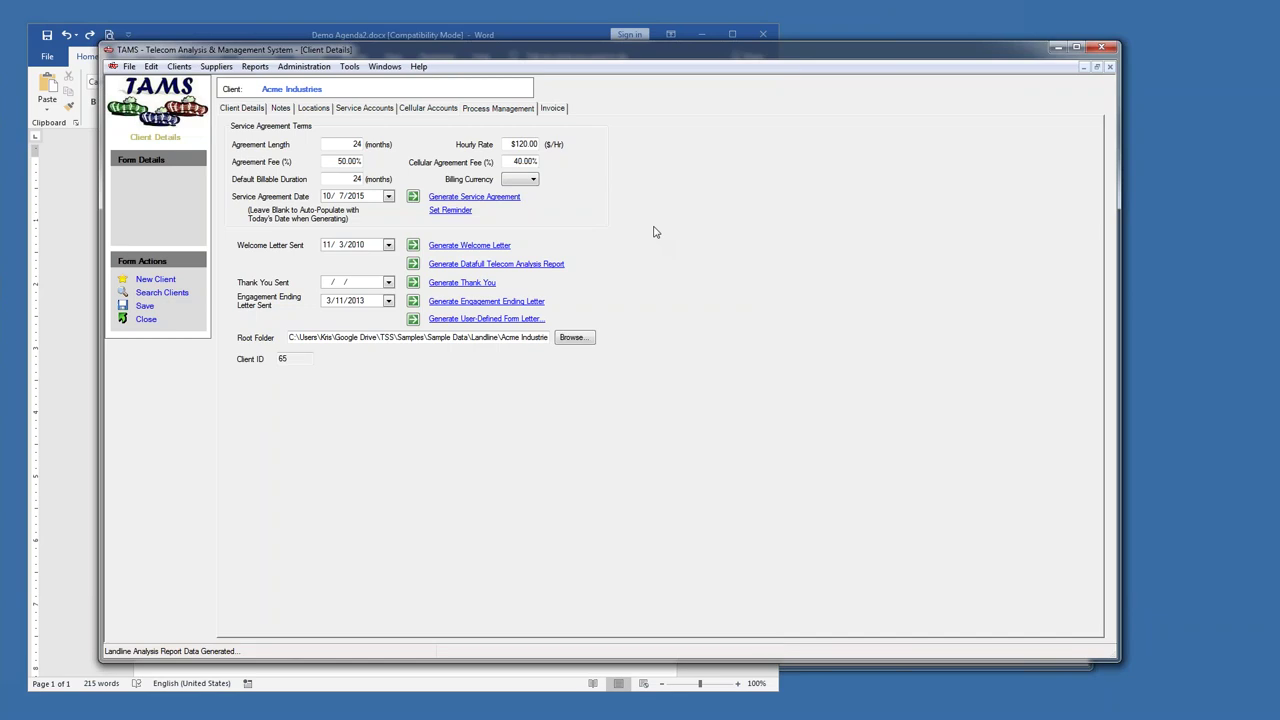
# - Highlight the 50.00% Agreement Fee and 40.00% Cellular Agreement Fee, then switch back to the Word agenda
pyautogui.click(356, 160)
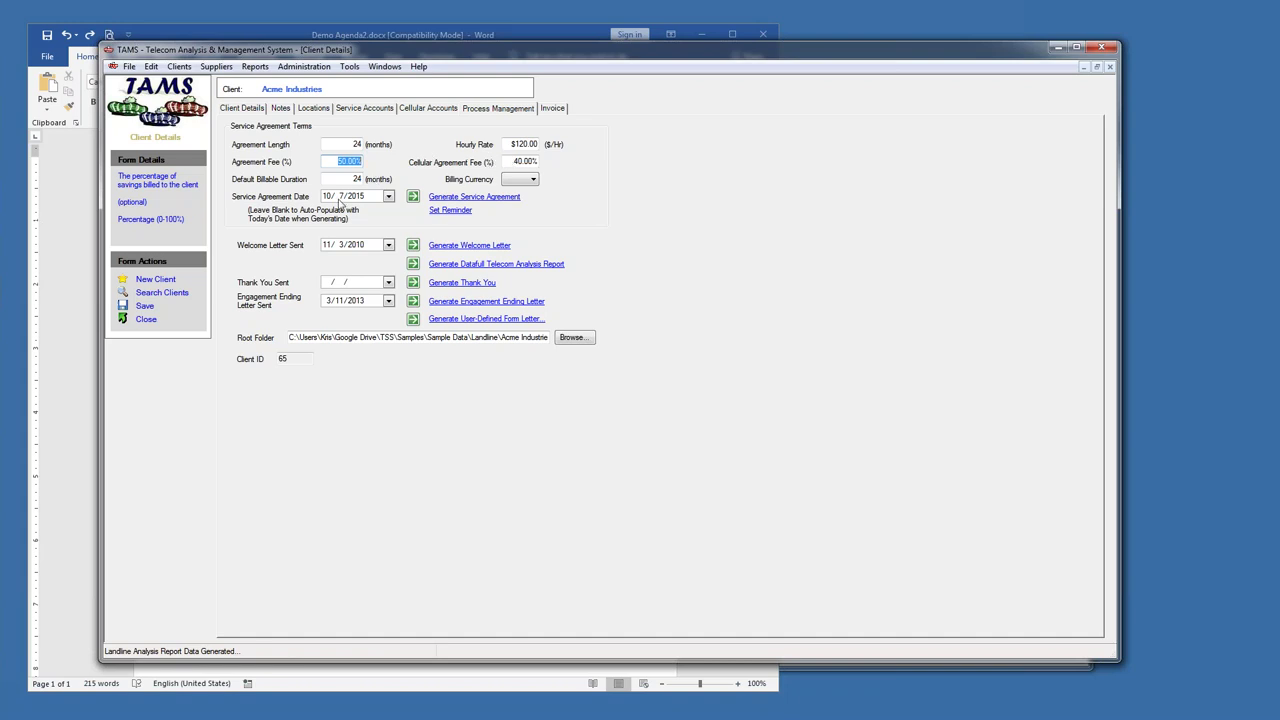
pyautogui.moveTo(329, 161); pyautogui.dragTo(362, 161)
pyautogui.click(537, 161)
pyautogui.click(514, 160)
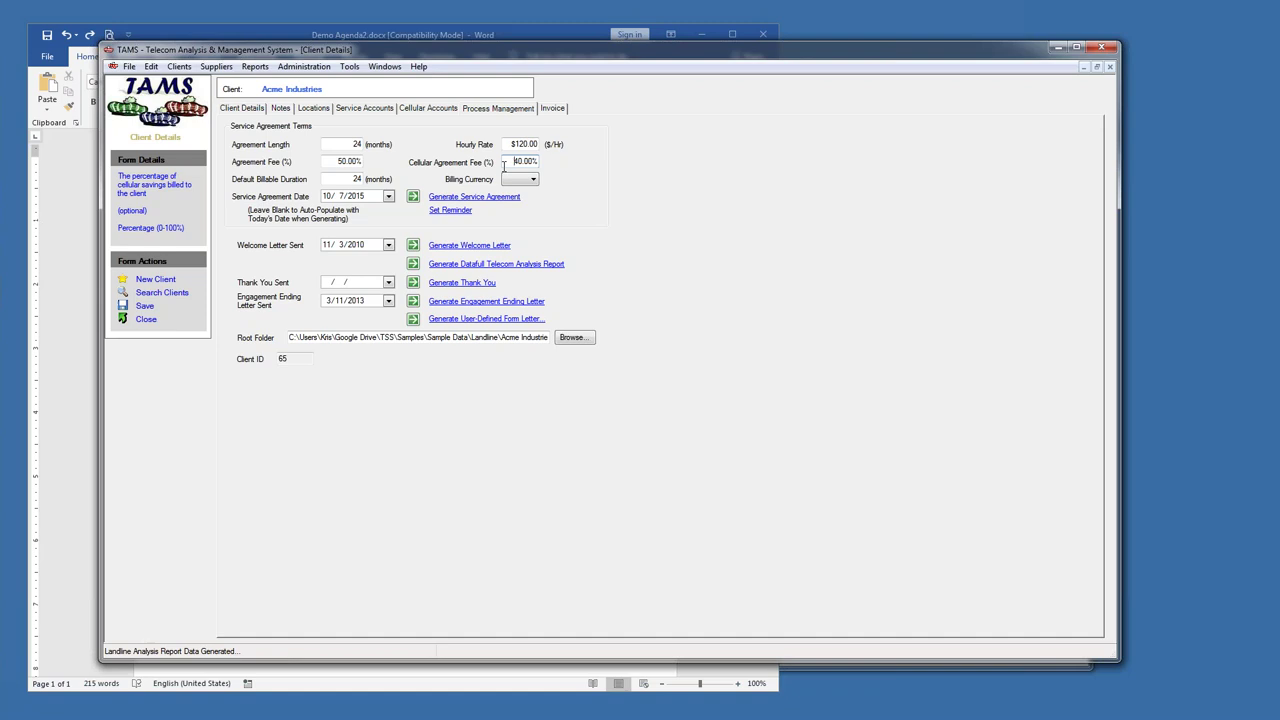
pyautogui.moveTo(443, 52); pyautogui.dragTo(463, 66)
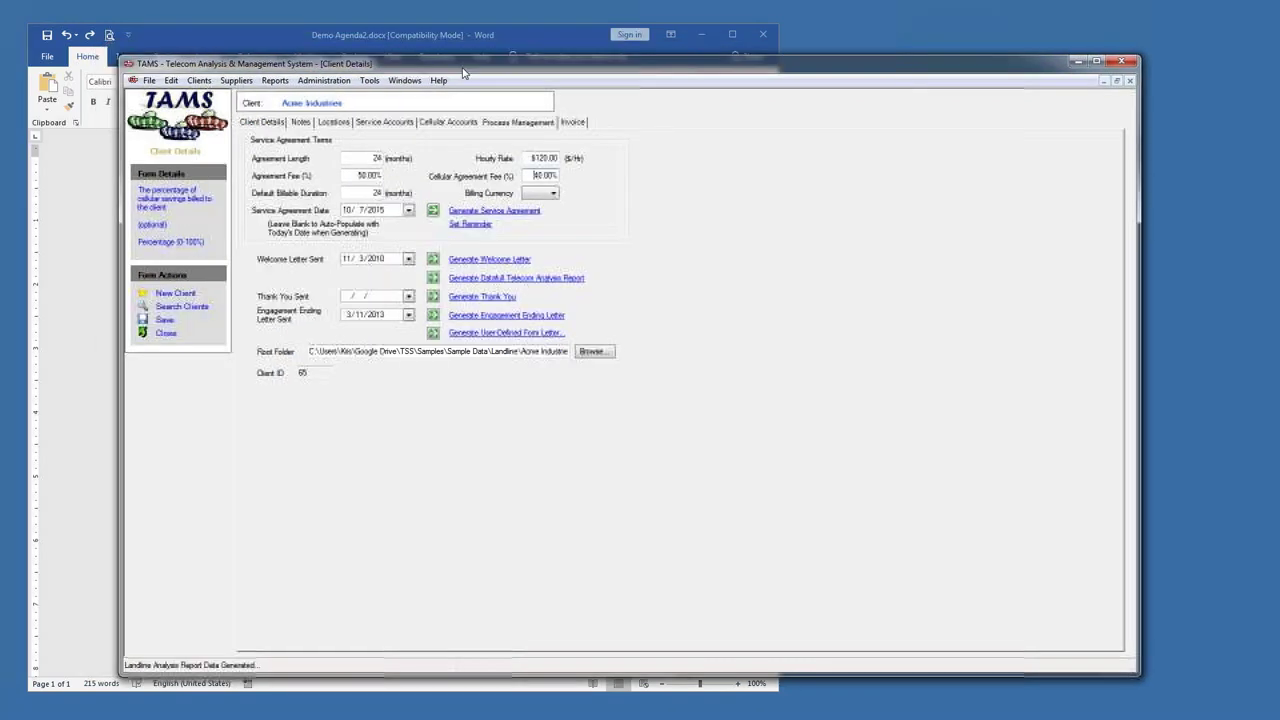
pyautogui.click(440, 34)
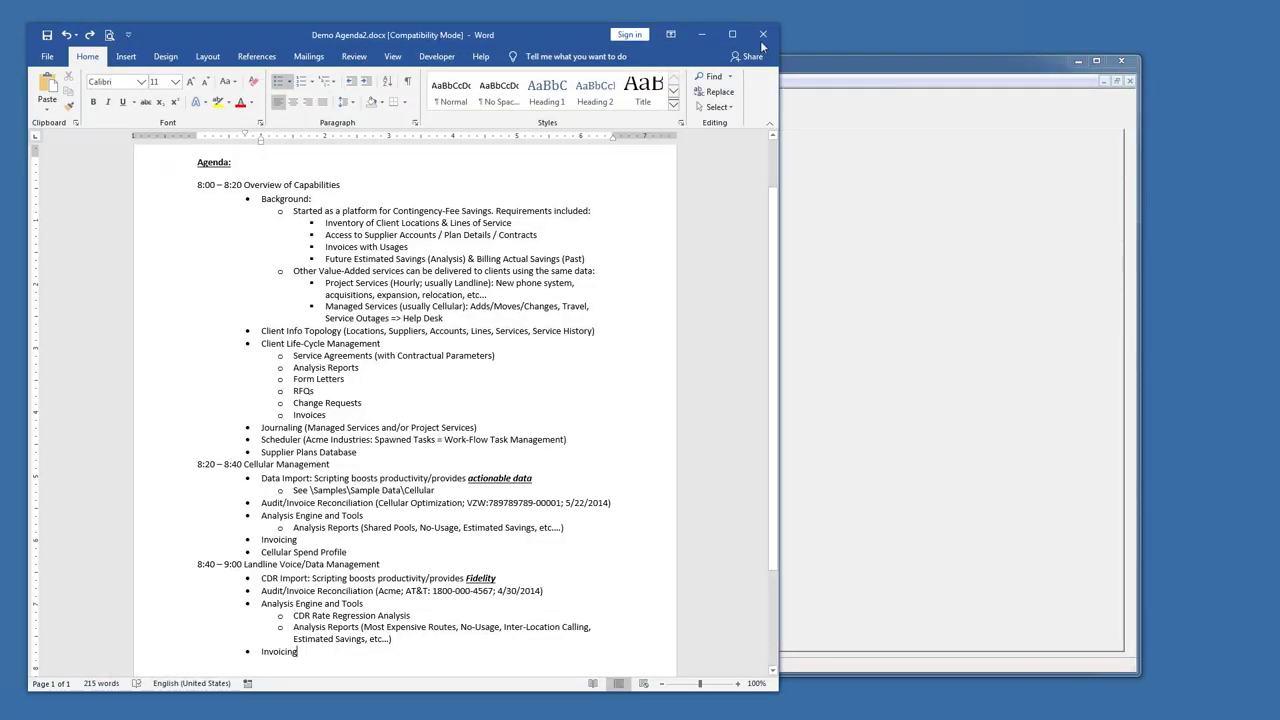
# - Save Demo Agenda2.docx, then switch briefly to TAMS and back to Word
pyautogui.click(47, 37)
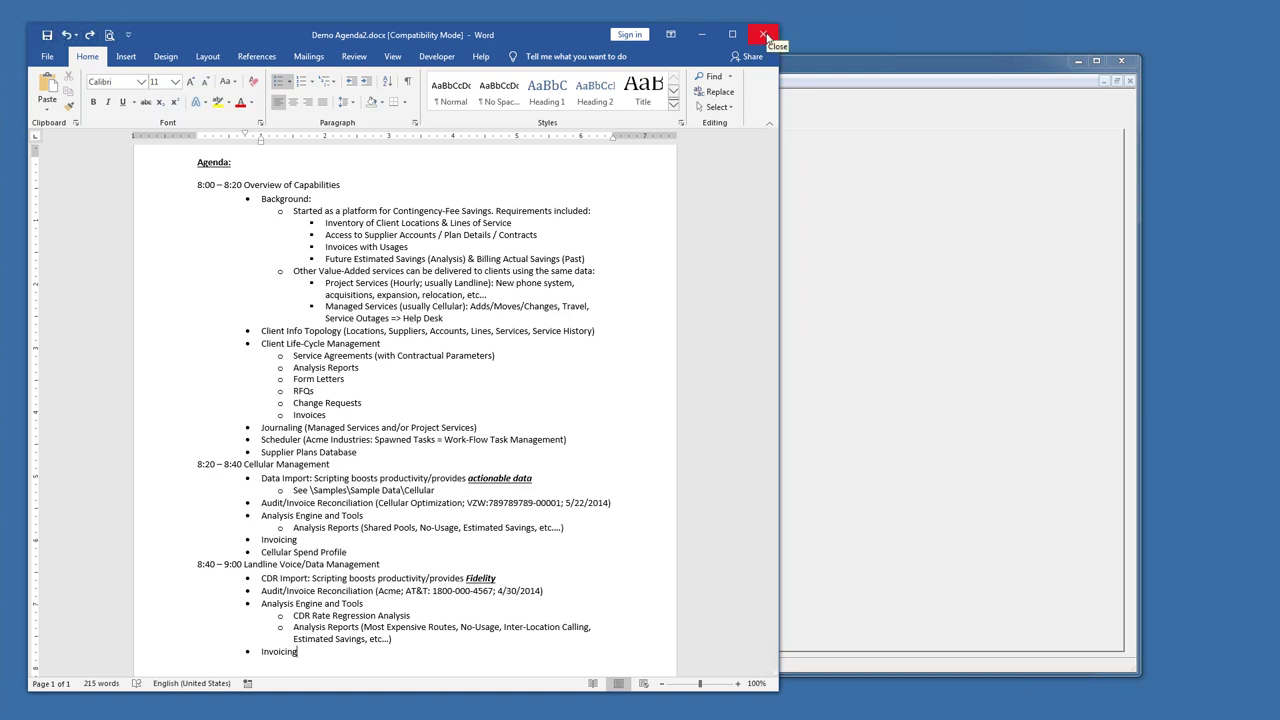
pyautogui.click(796, 70)
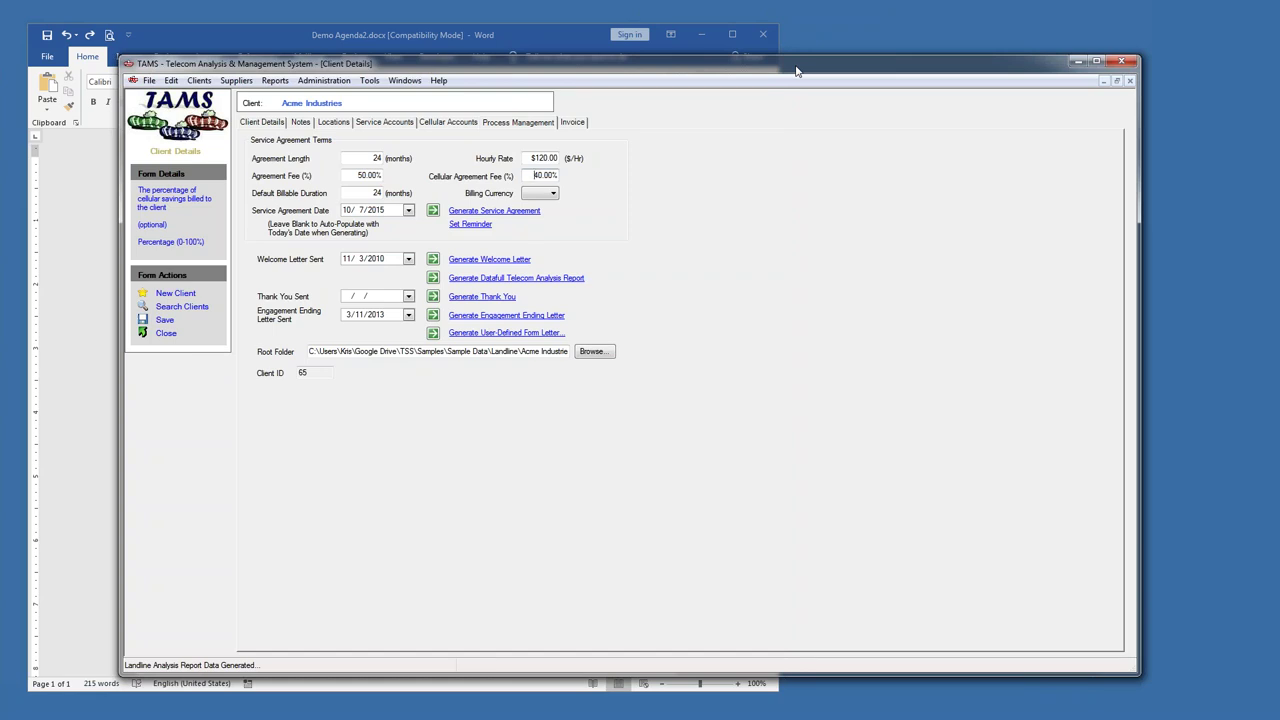
pyautogui.click(452, 37)
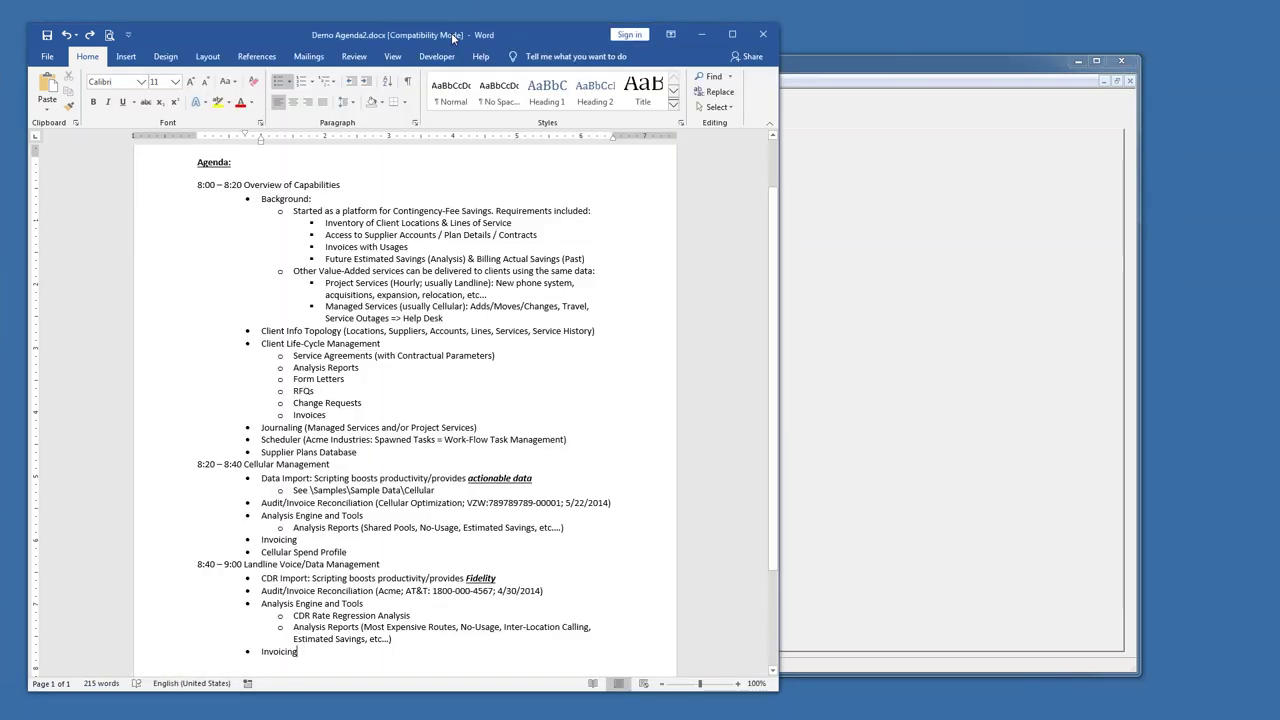